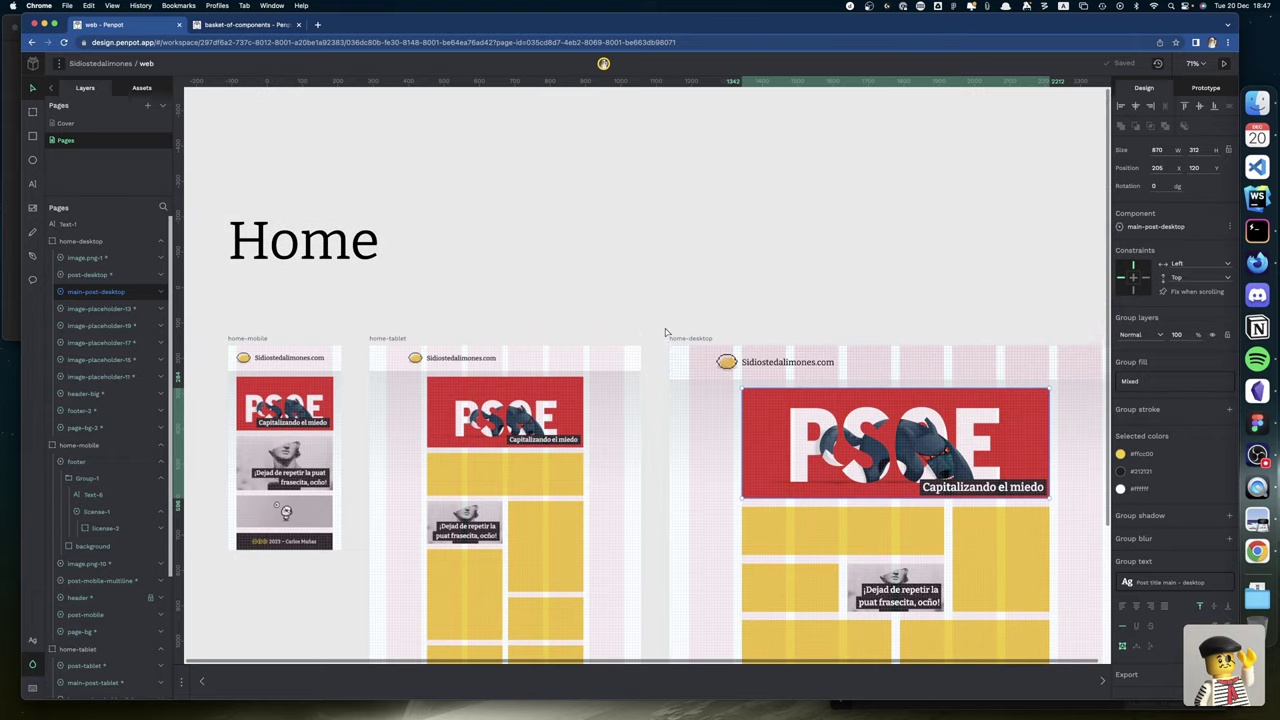
Copy the "Home" title from the web file and paste it below the grid boards on the Components page of basket-of-components.
scroll(665, 332, left, 2)
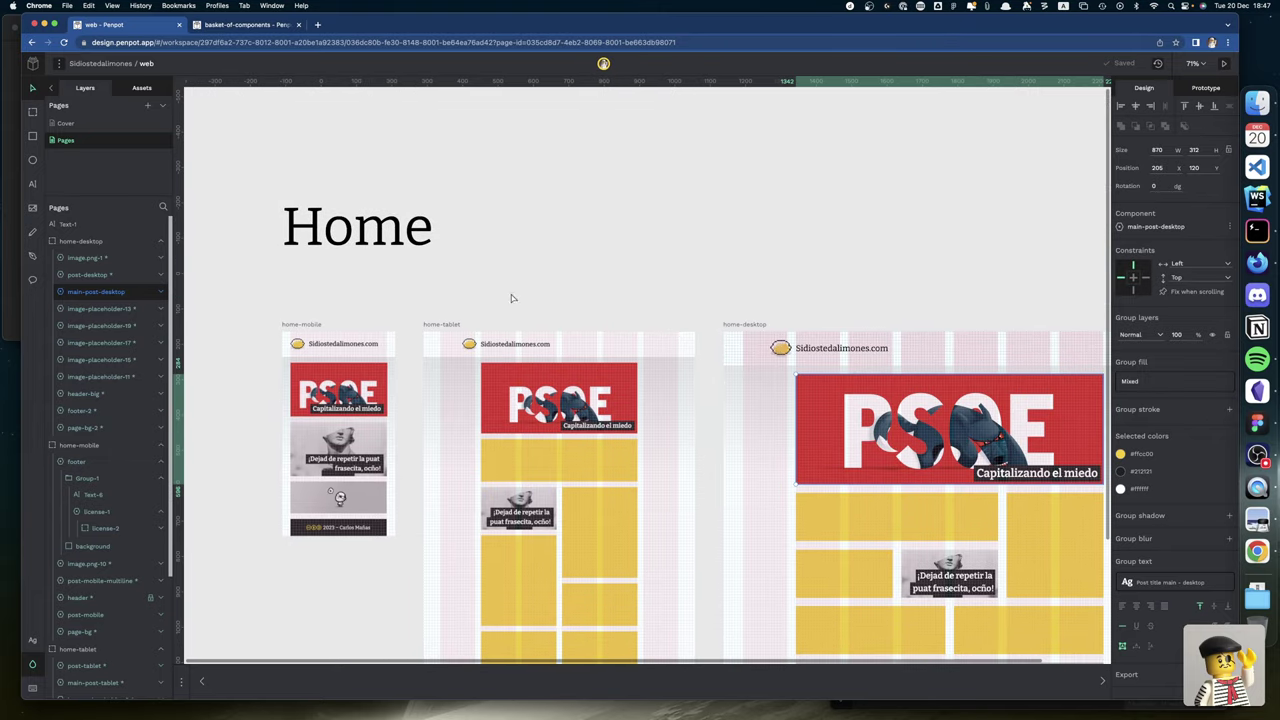
click(335, 229)
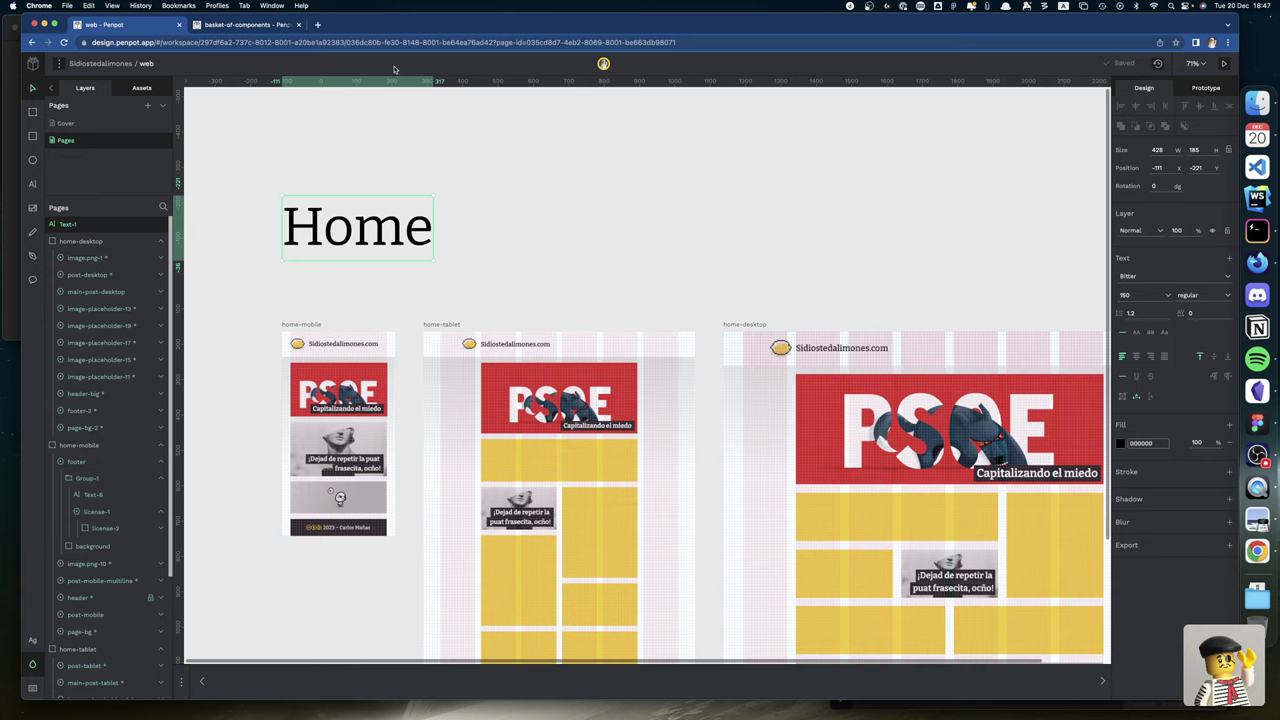
click(274, 25)
scroll(463, 404, down, 6)
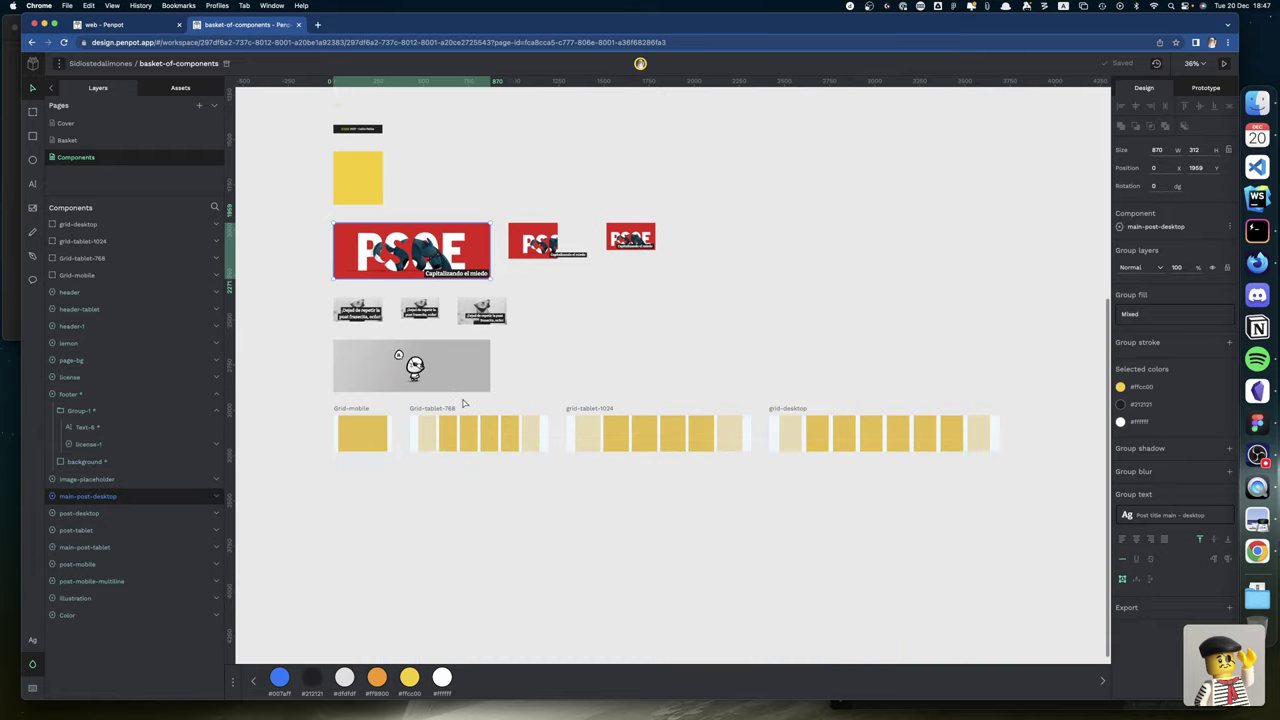
click(366, 355)
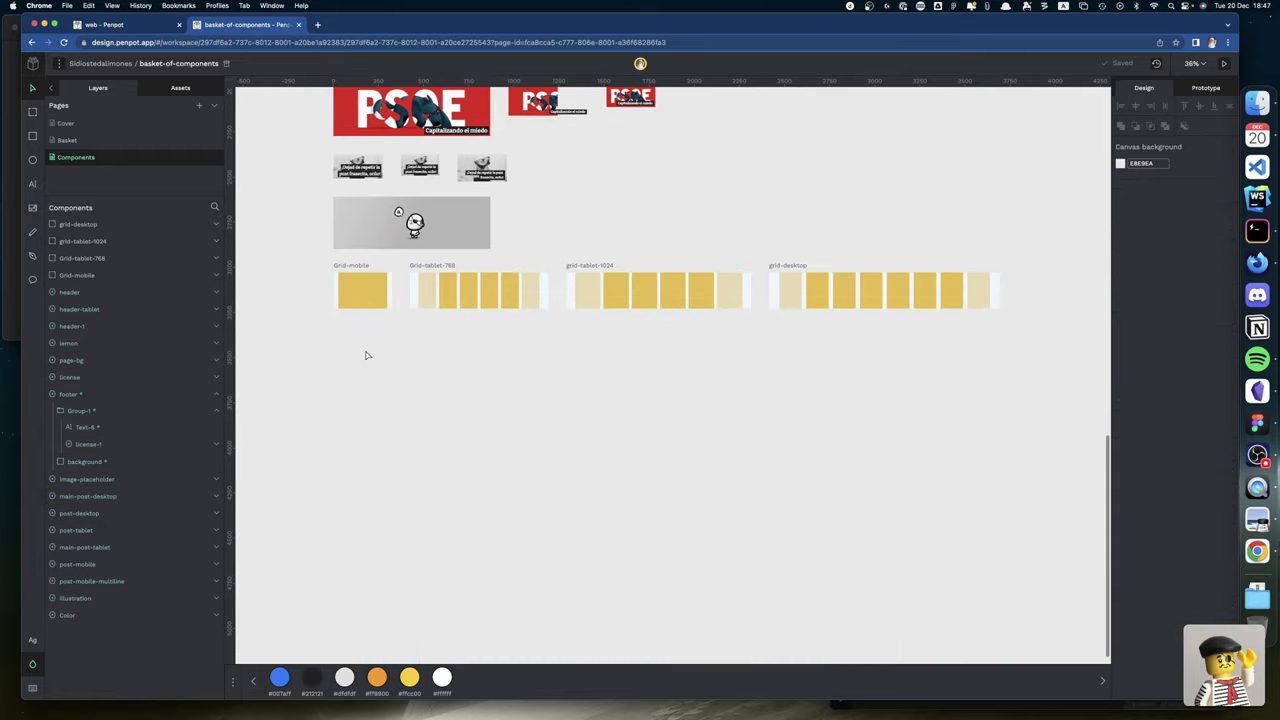
text(Home)
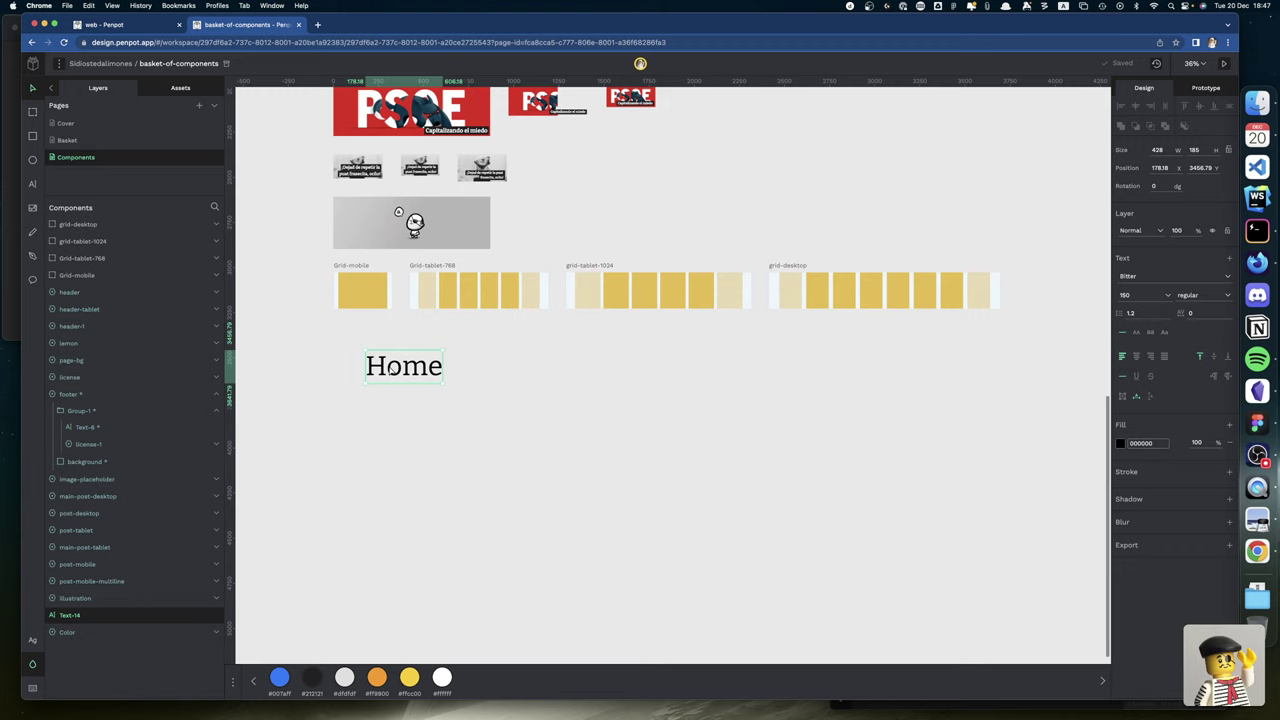
Move the "Home" text just below the Grid-mobile board, lined up with its left edge at about X 3, Y 3327.
drag(391, 370, 359, 362)
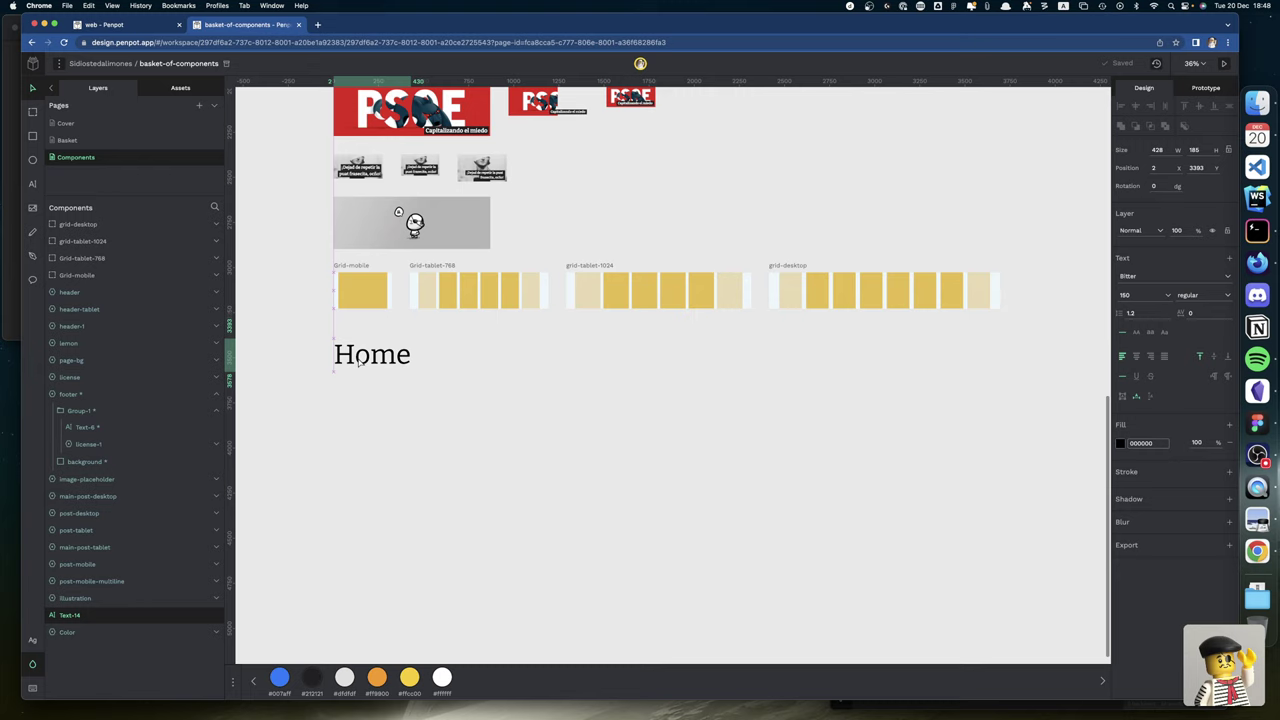
mouse_move(355, 297)
drag(365, 362, 363, 349)
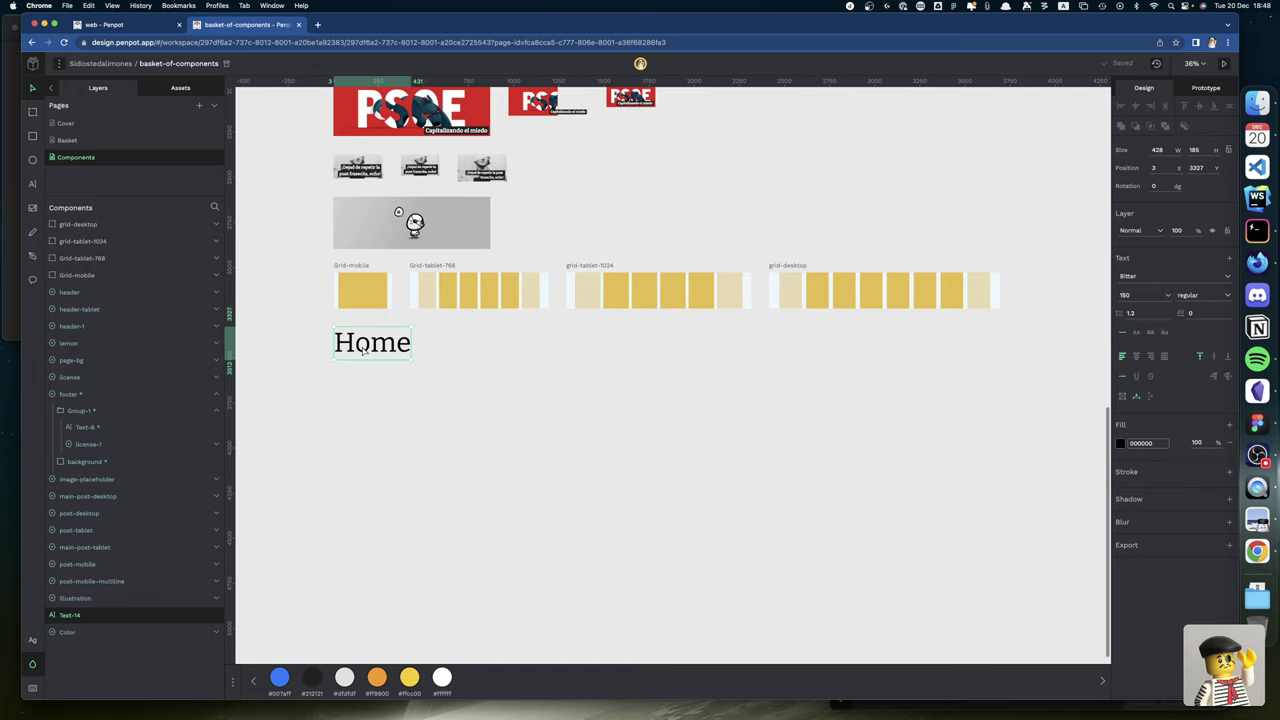
scroll(330, 250, right, 1)
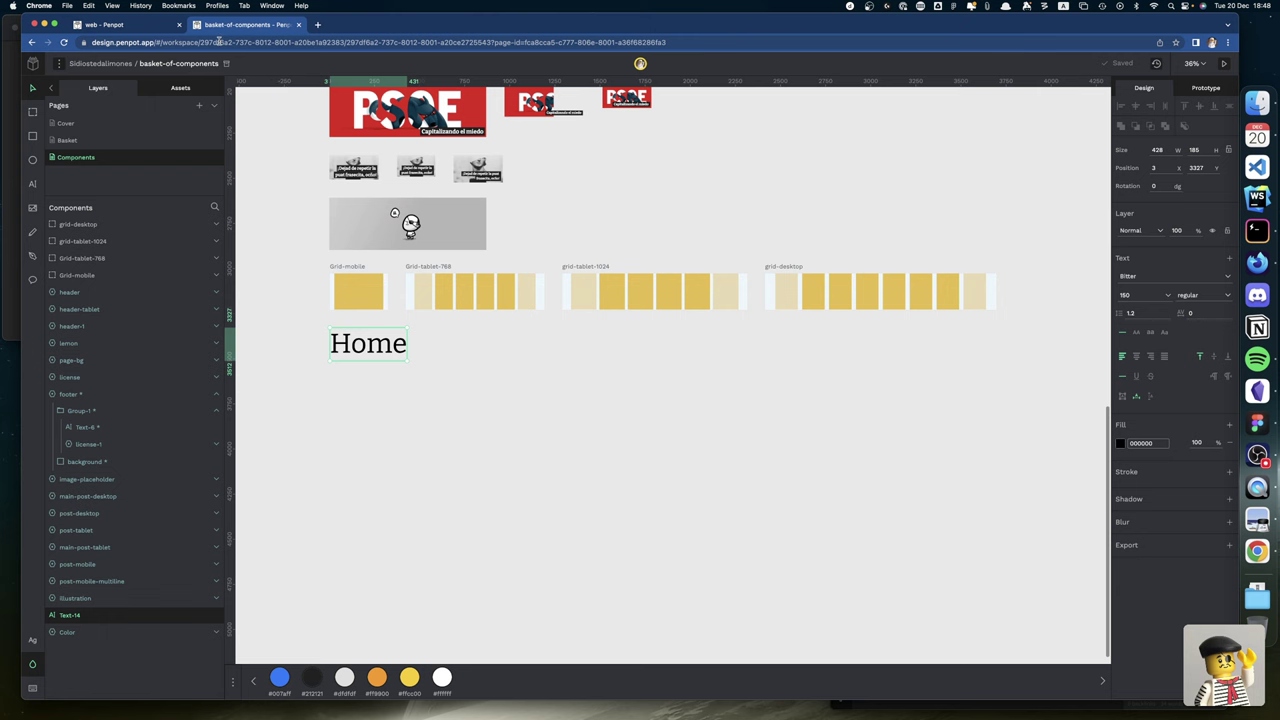
Switch back to the web file and set the "Home" title's font weight to 500.
click(146, 26)
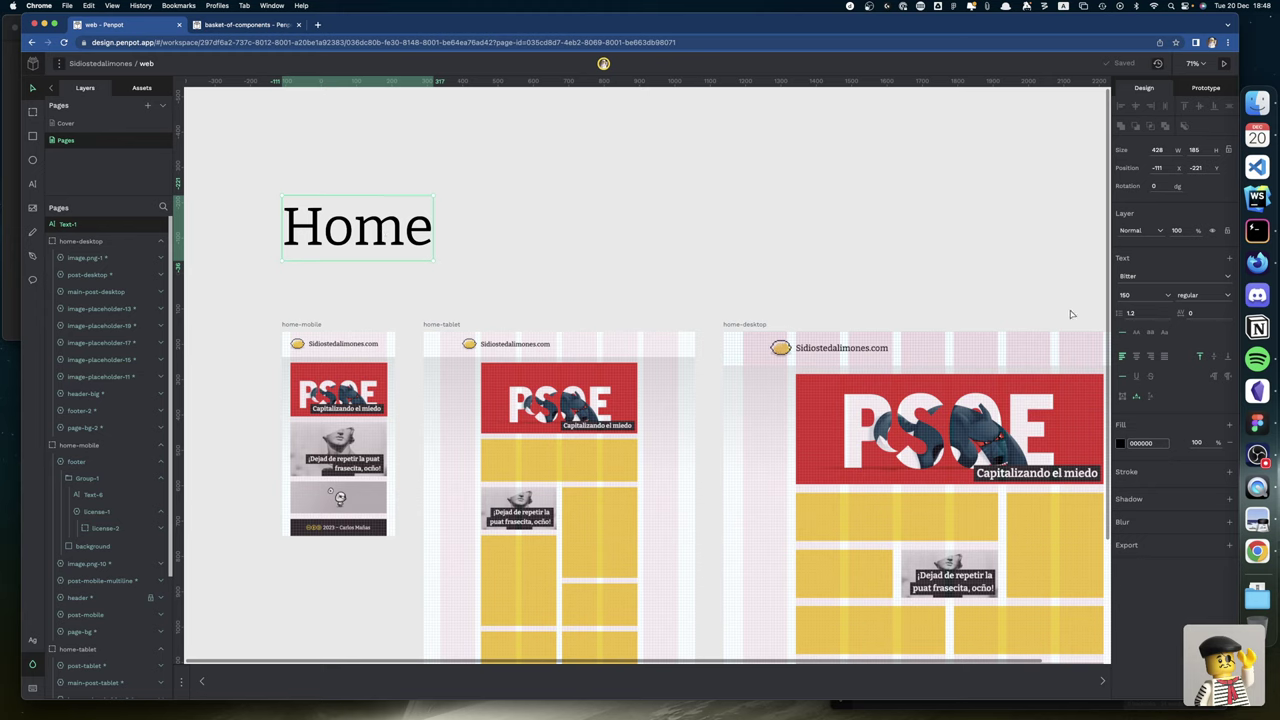
click(1189, 302)
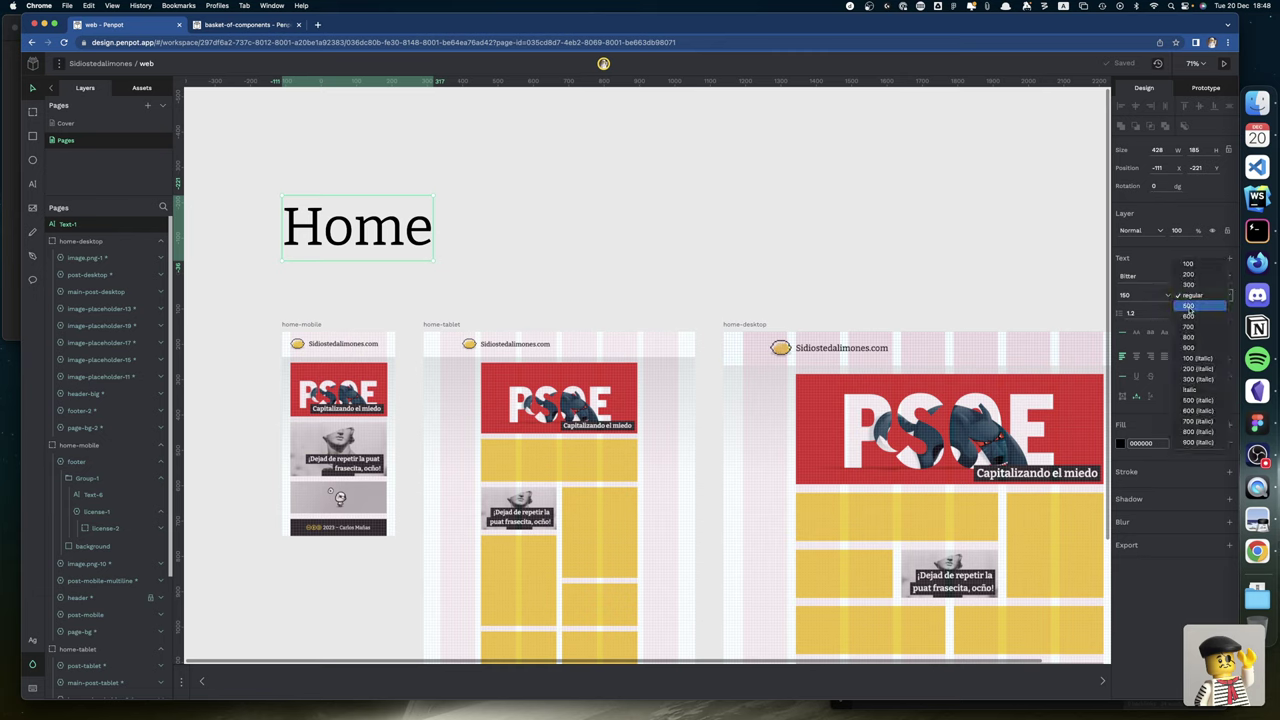
click(1189, 306)
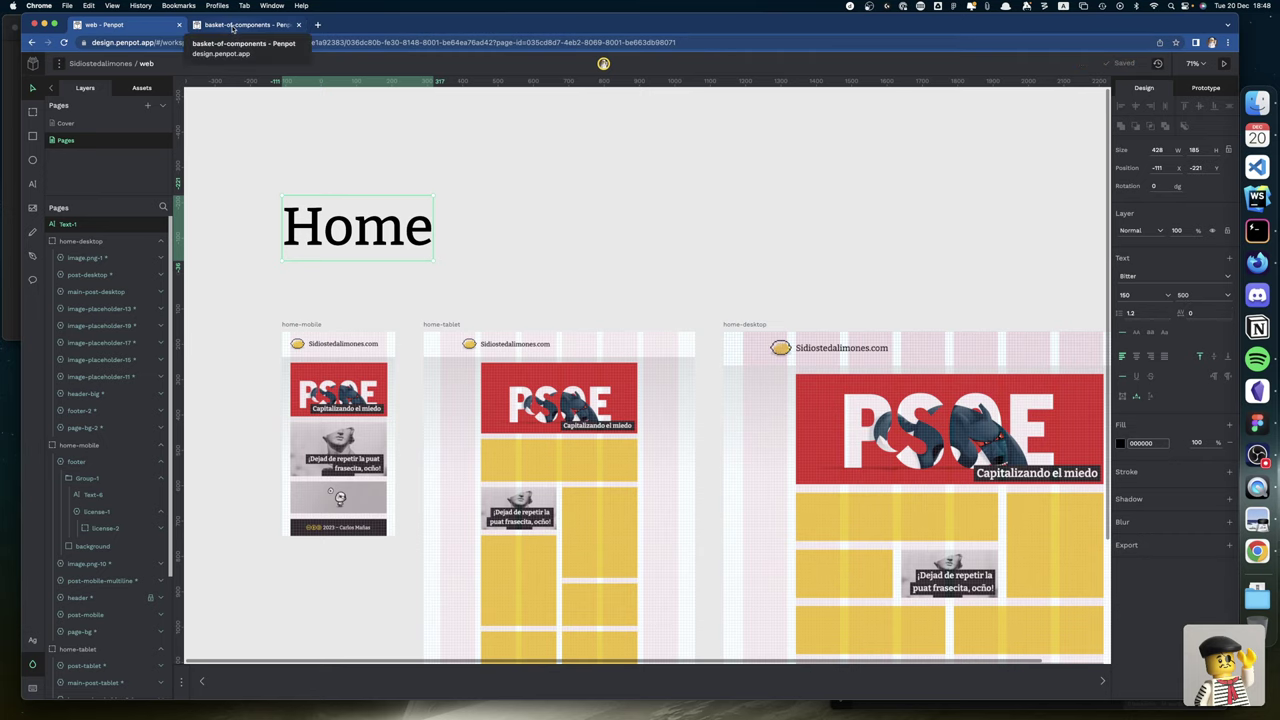
In basket-of-components, set the "Home" text's font weight to 500 and save its style as a typography asset.
click(232, 26)
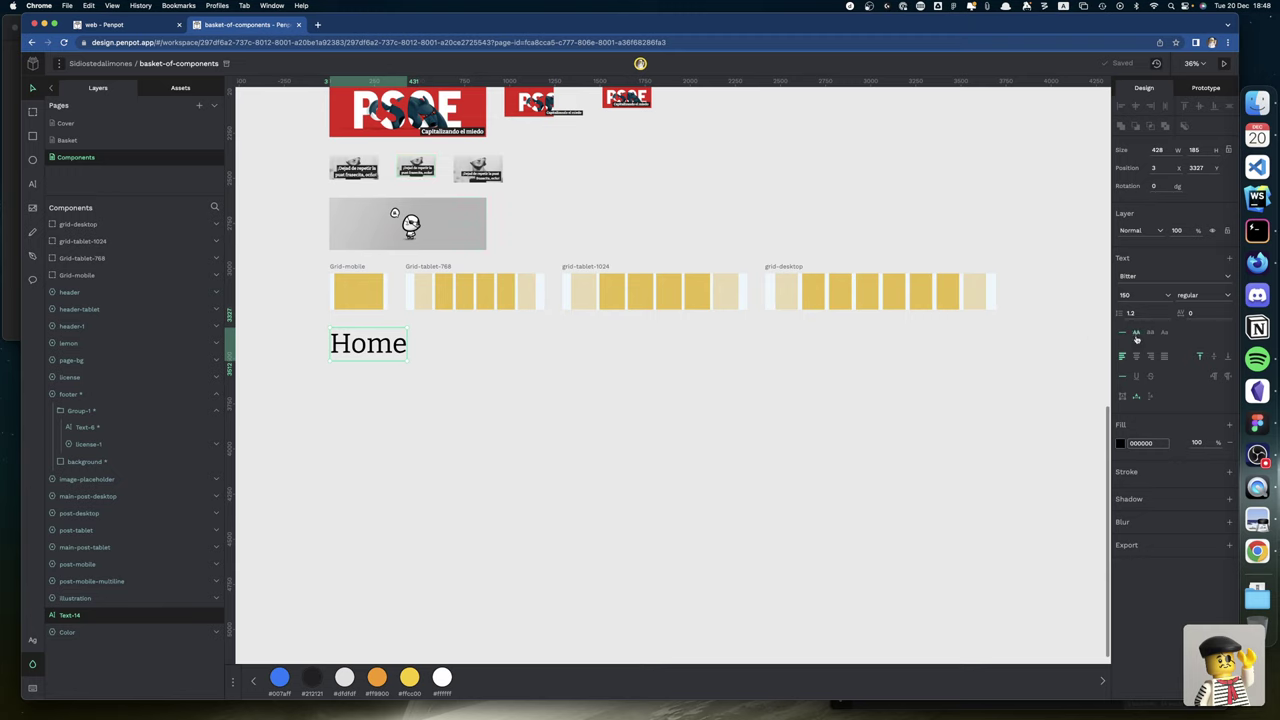
click(1199, 295)
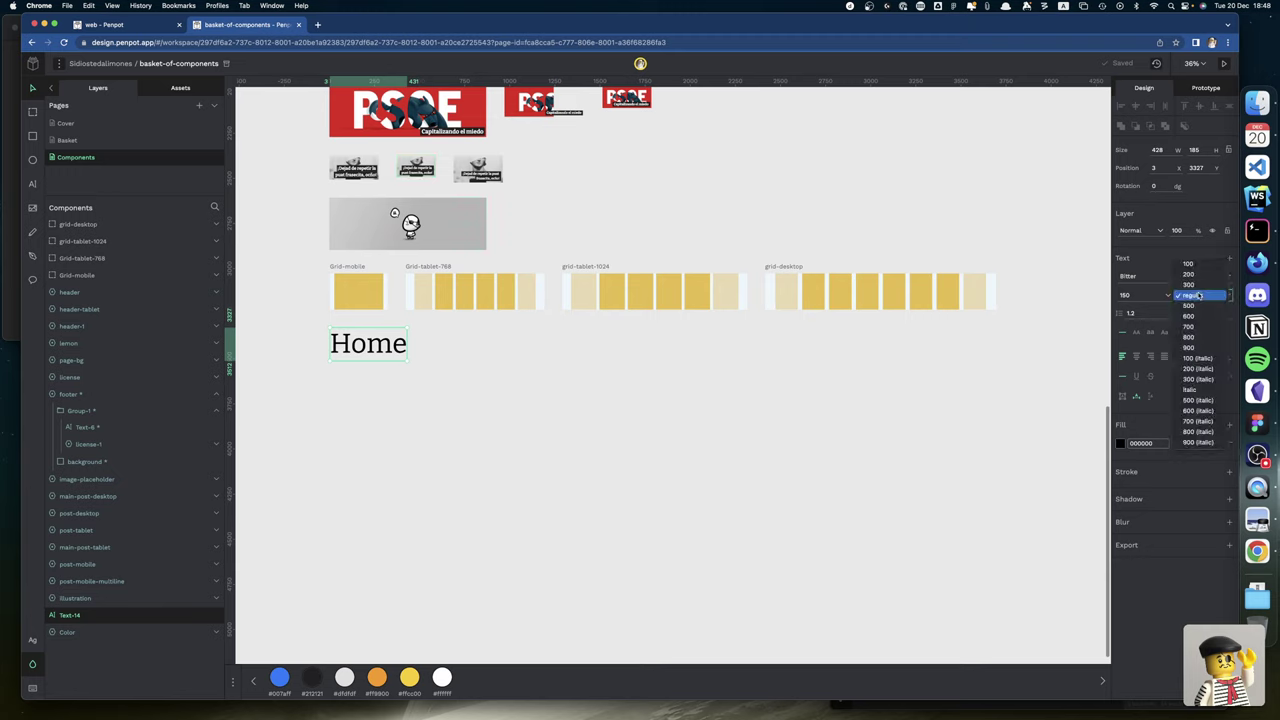
click(1188, 305)
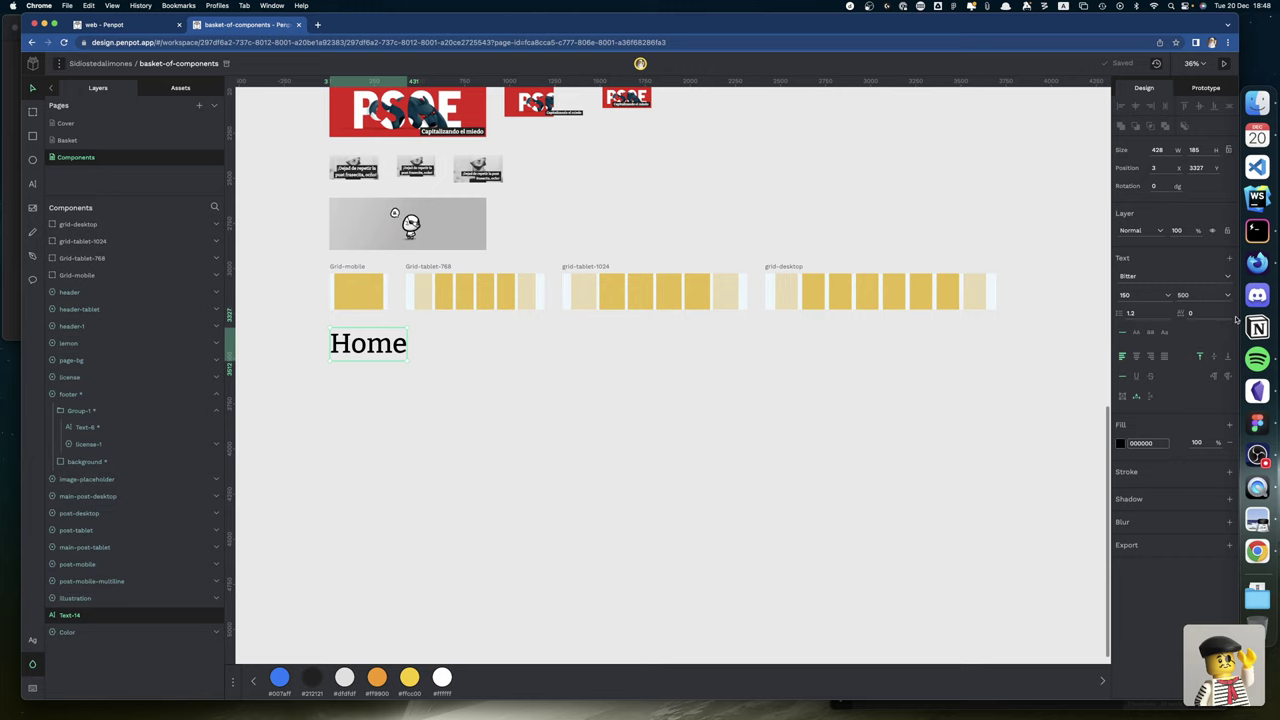
click(1230, 260)
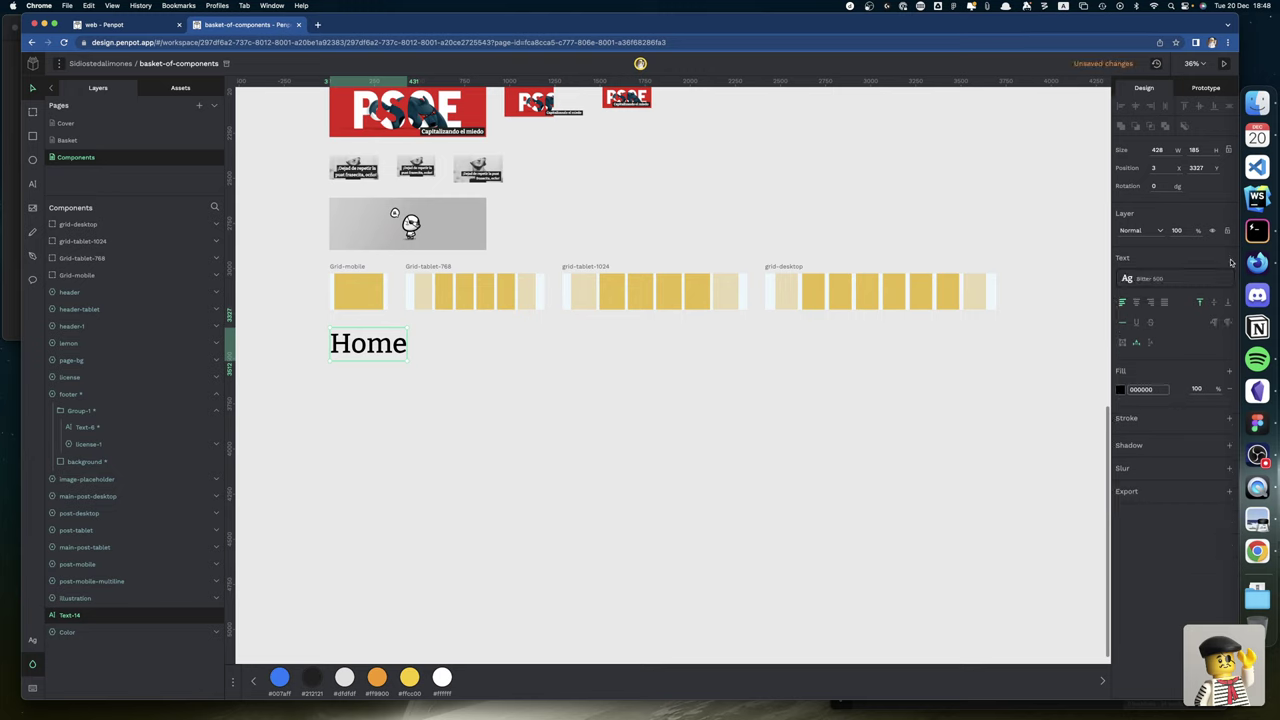
Rename the "Home" text layer on the Components page as page-title.
double_click(80, 616)
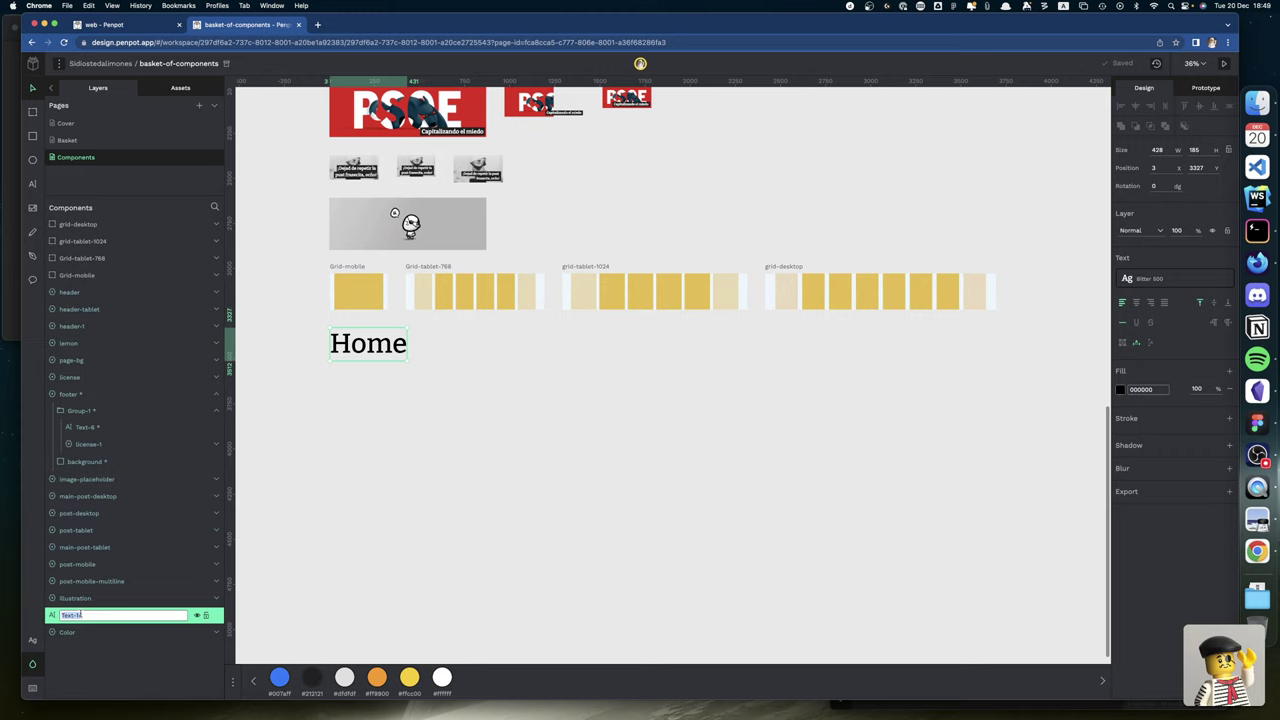
text(Page-title)
key(Return)
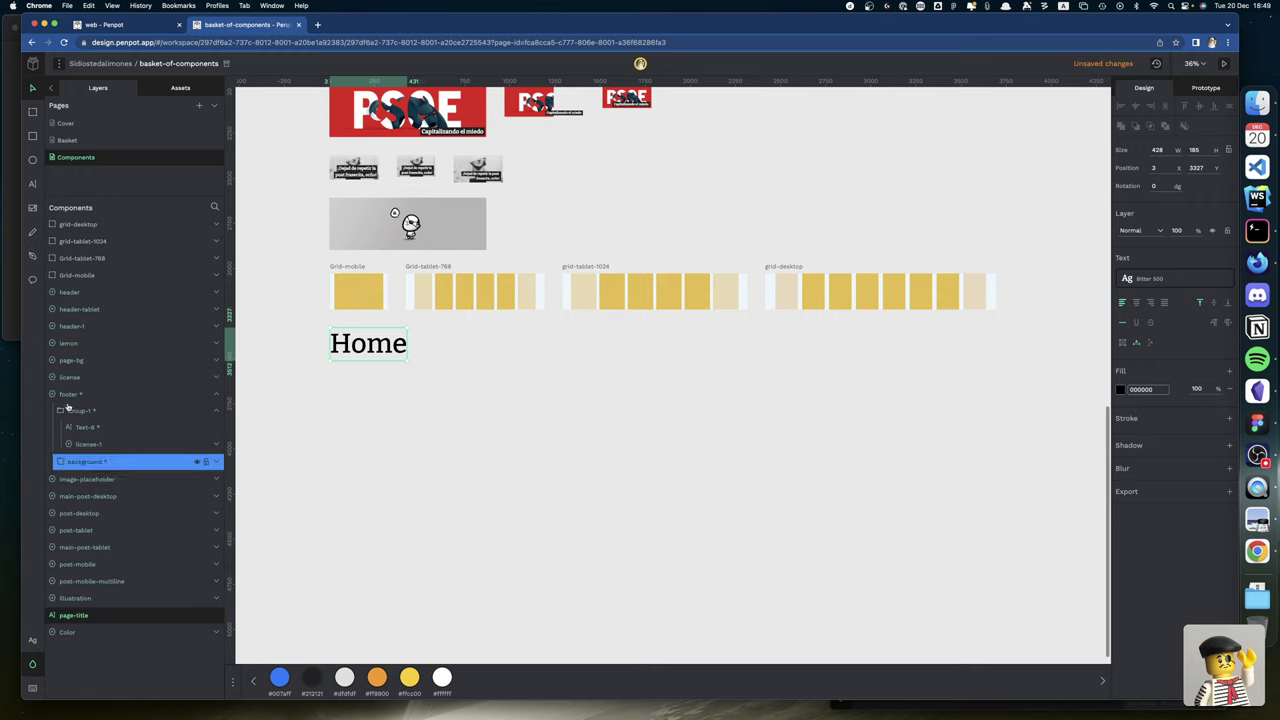
Delete the "Home" text from the Components page.
scroll(672, 370, up, 1)
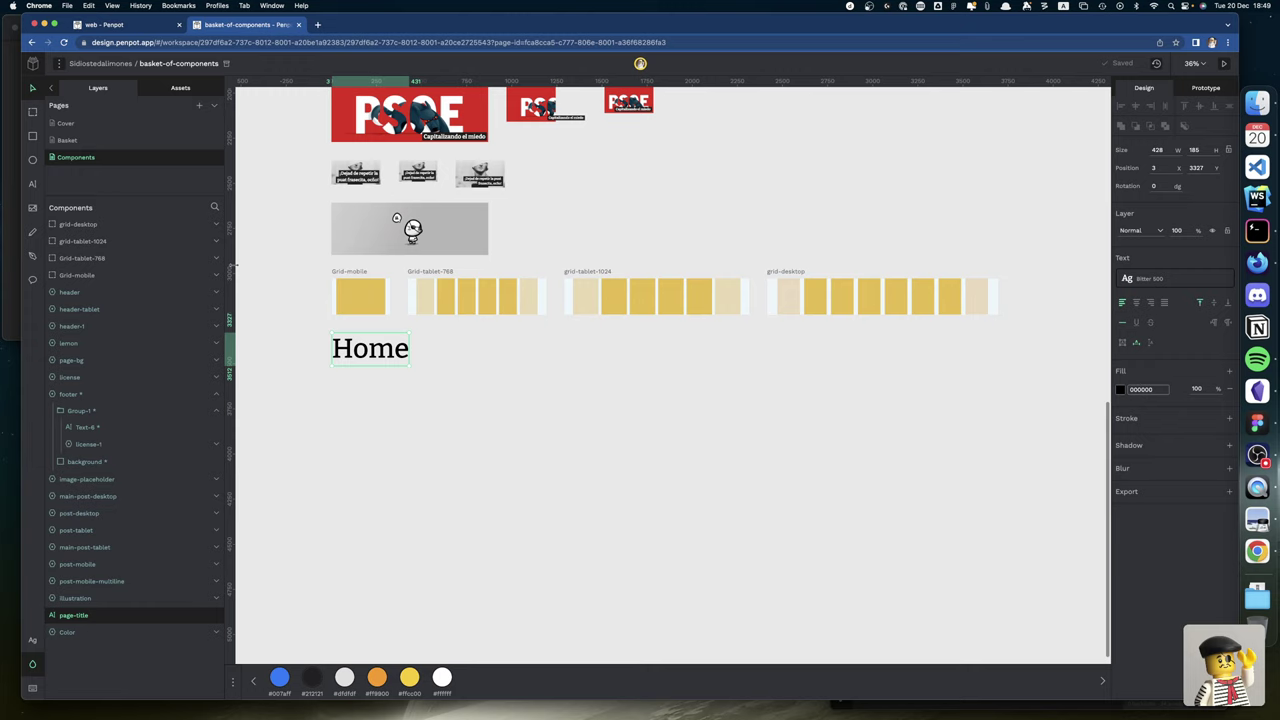
key(super+z)
key(Delete)
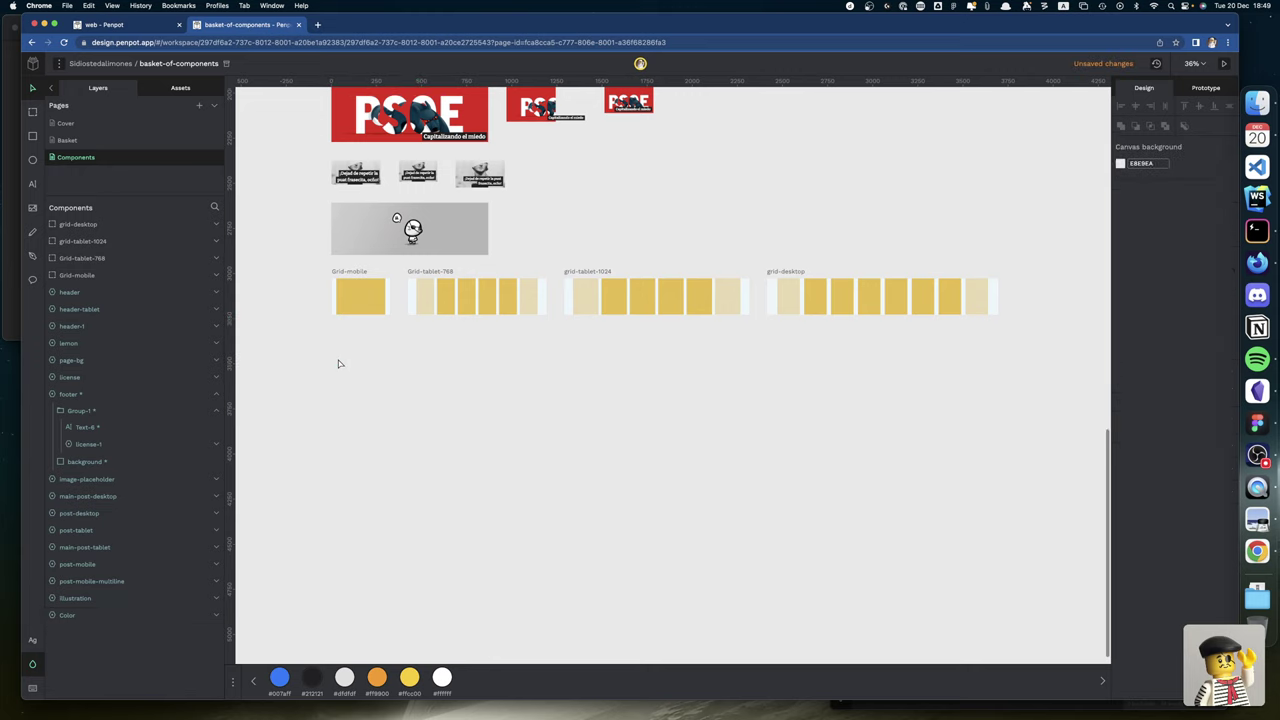
scroll(337, 363, down, 4)
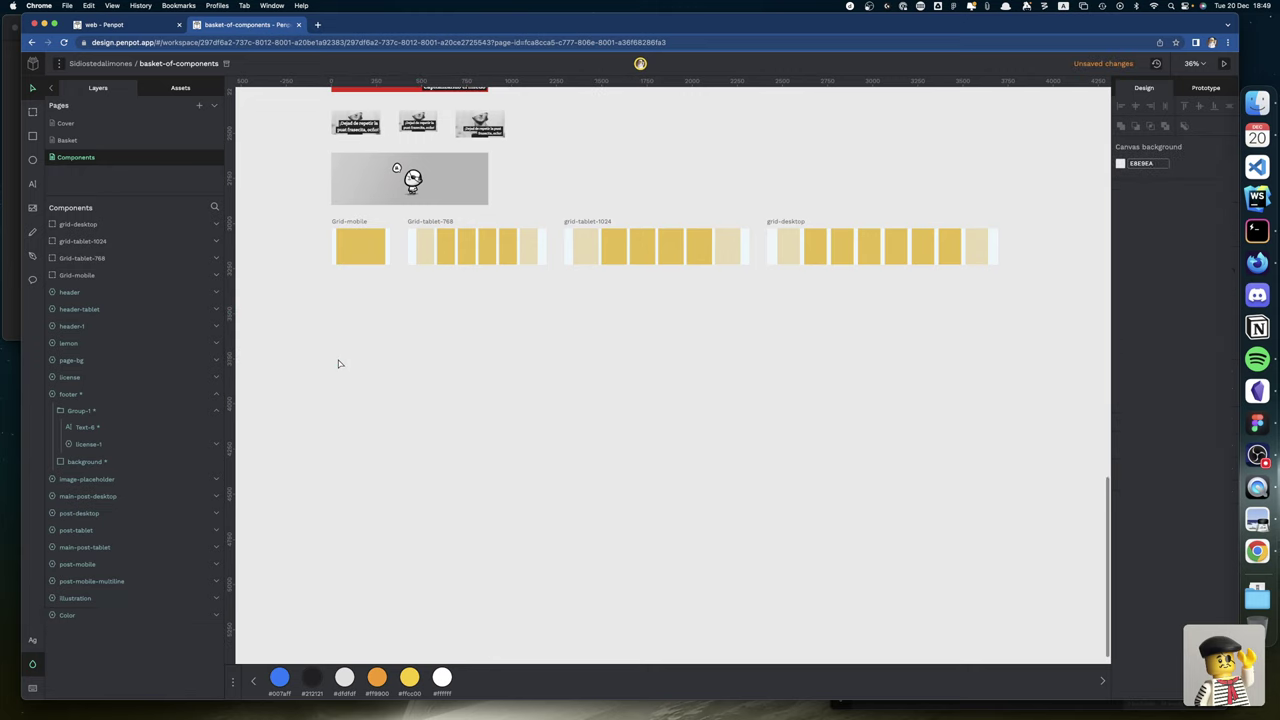
Rename the Bitter 500 typography asset in basket-of-components as "Page title".
click(180, 88)
scroll(75, 556, down, 5)
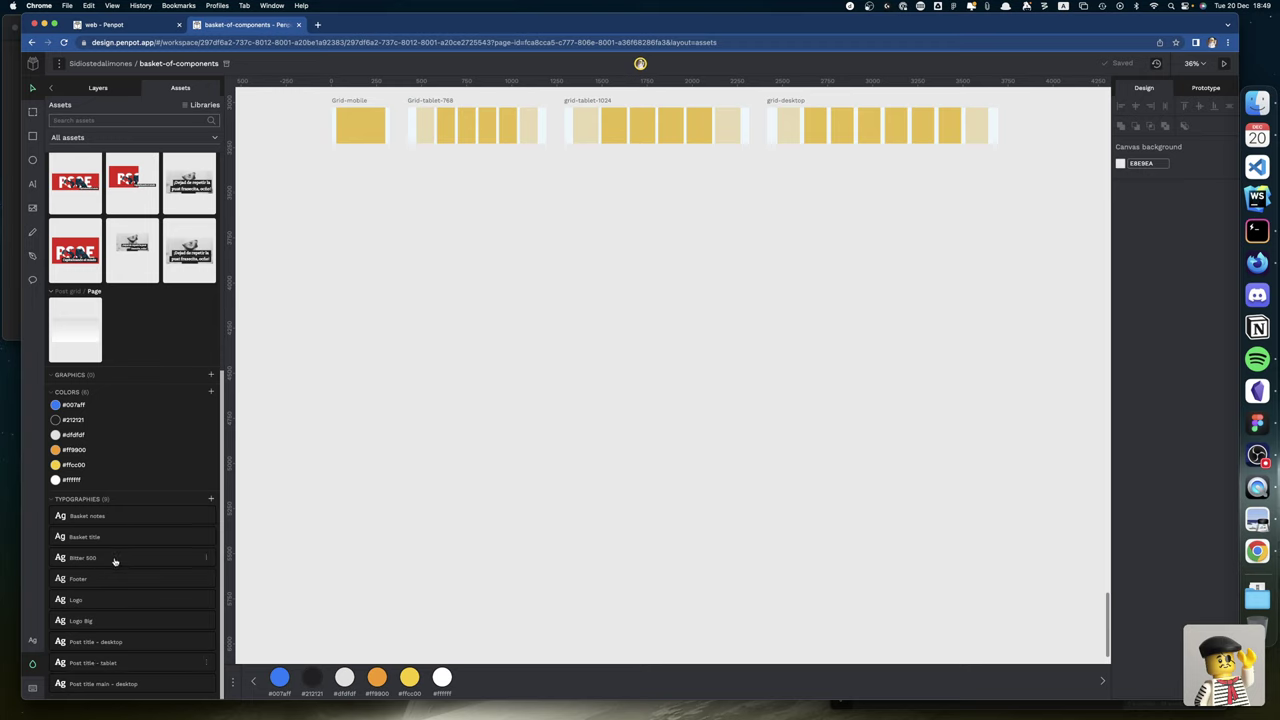
click(208, 561)
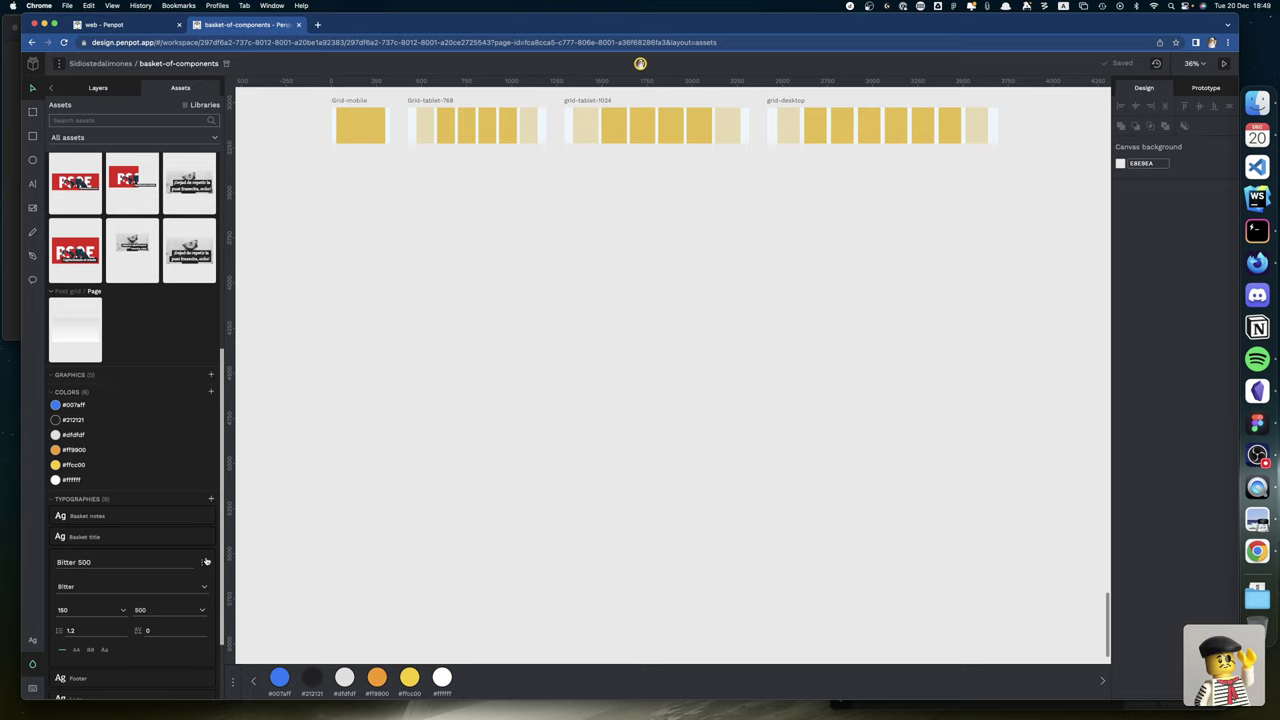
triple_click(114, 560)
text(Page title)
In the web file, apply the shared library updates and set the "Home" title's font weight to 200.
click(150, 27)
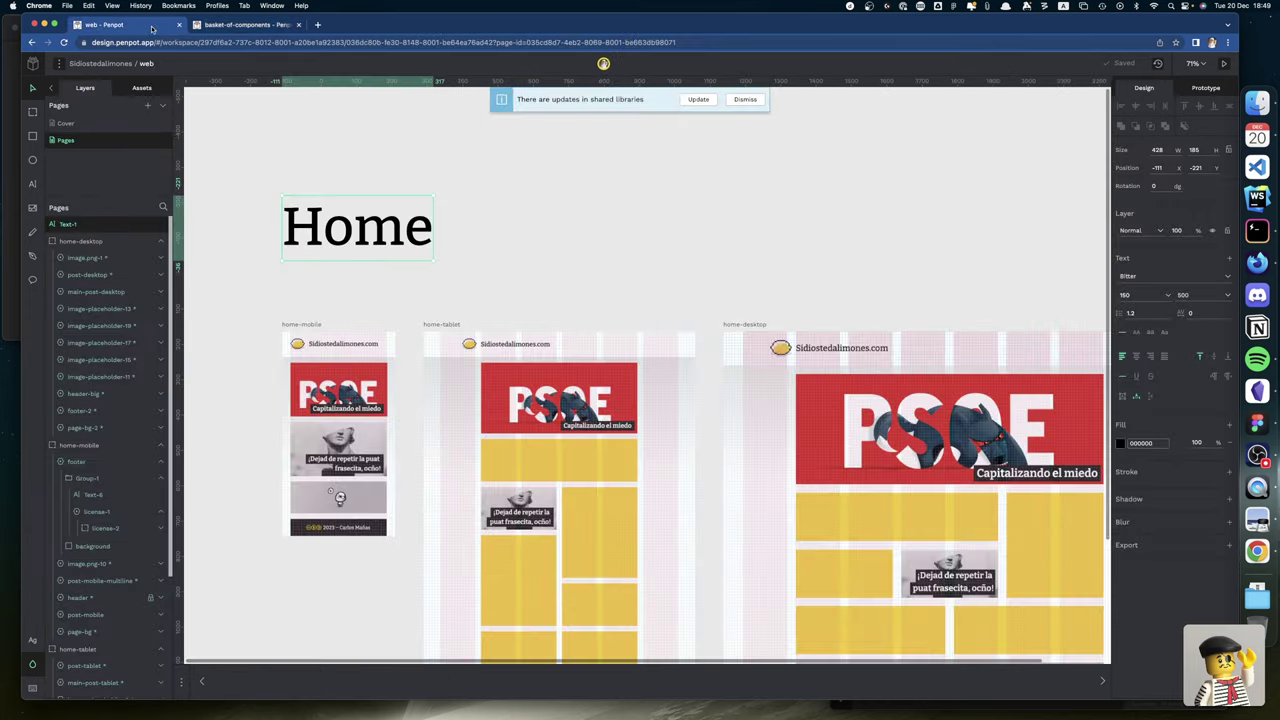
click(698, 100)
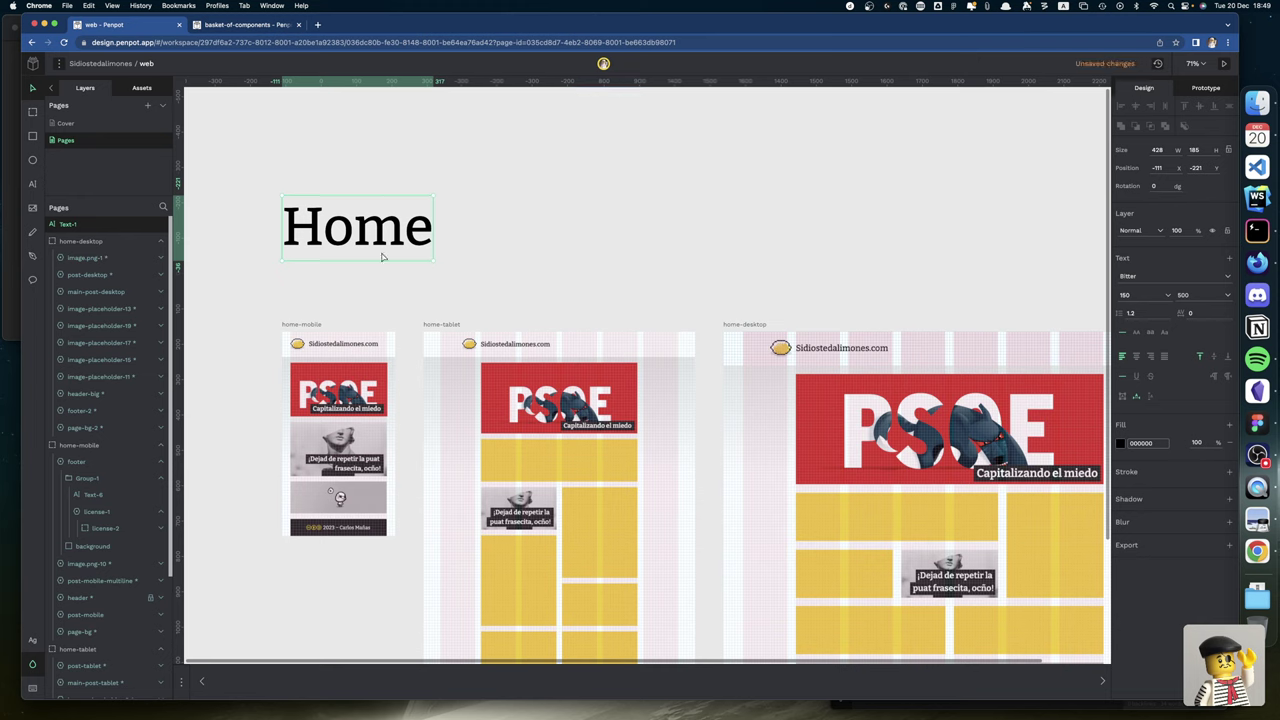
click(1187, 296)
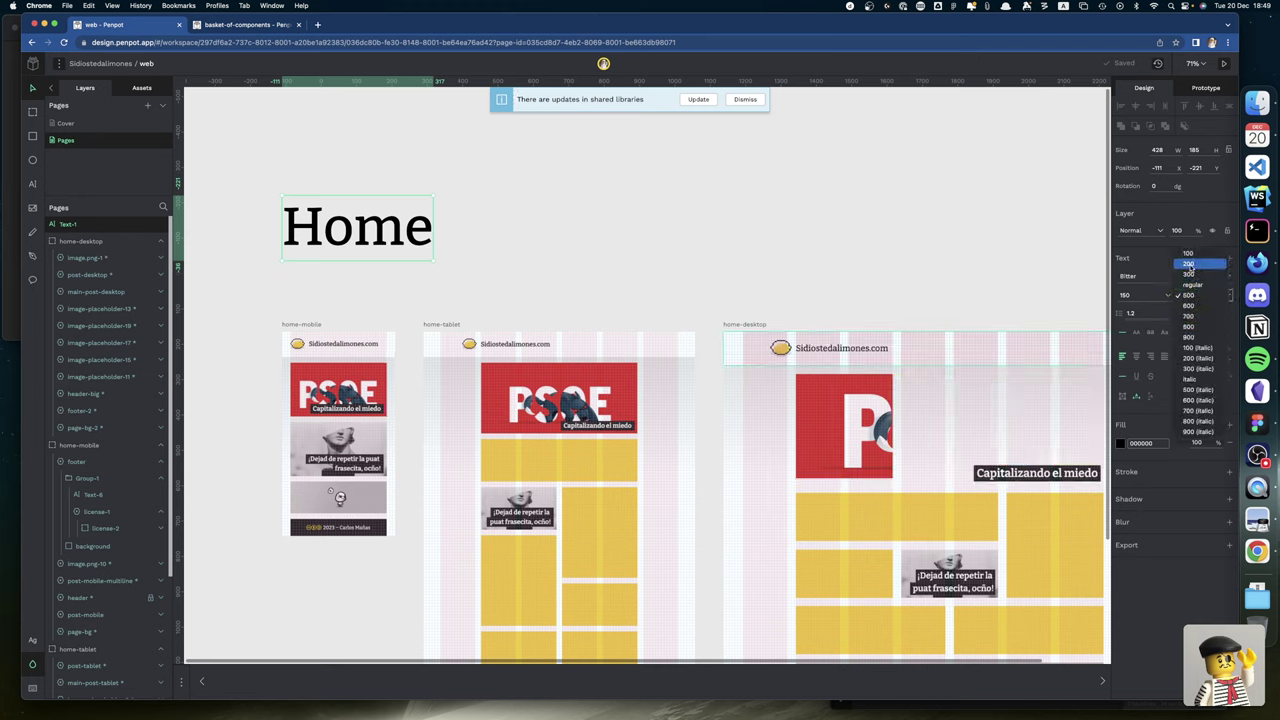
click(1188, 264)
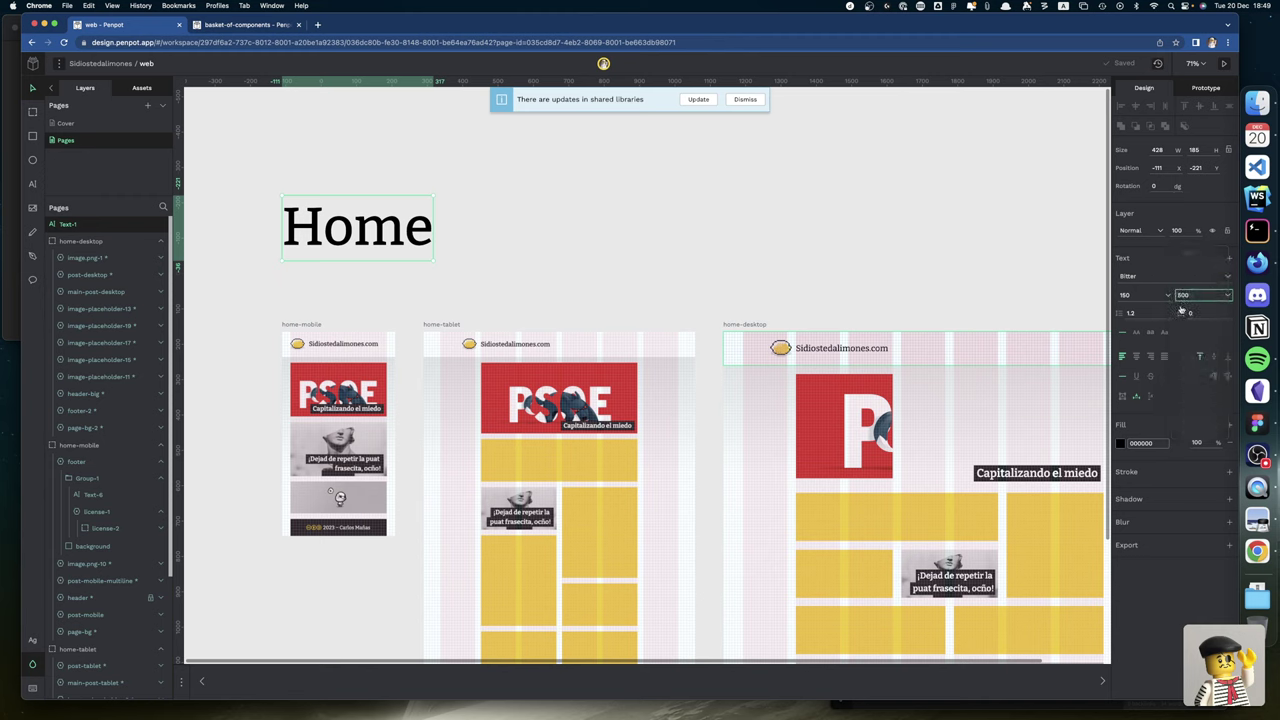
click(700, 102)
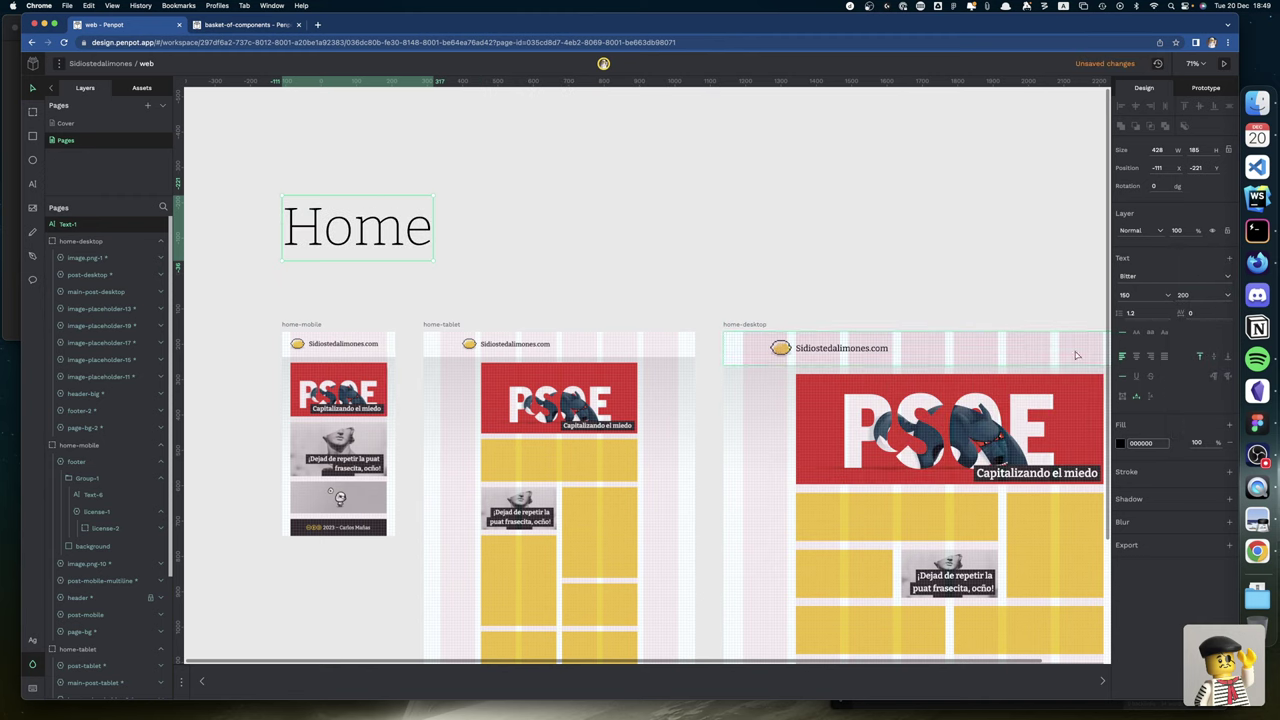
Apply the Page title typography from the basket-of-components library to the "Home" title.
click(142, 87)
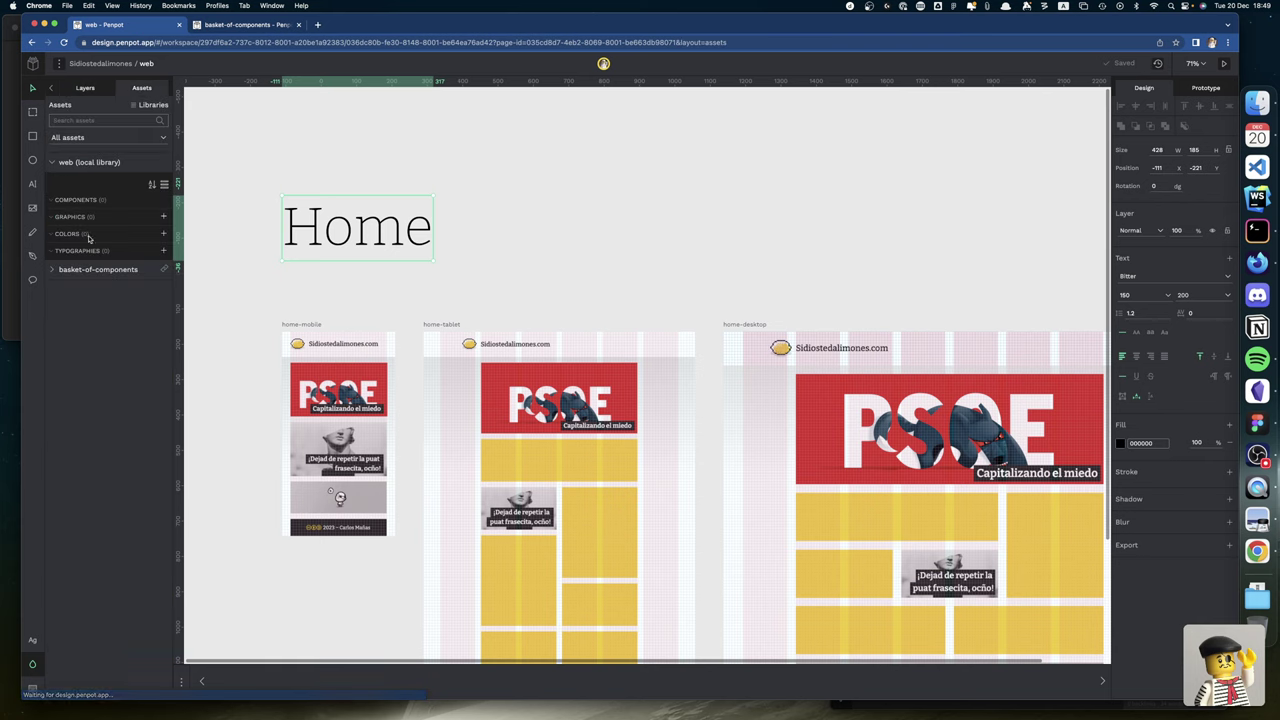
click(53, 270)
scroll(60, 340, down, 10)
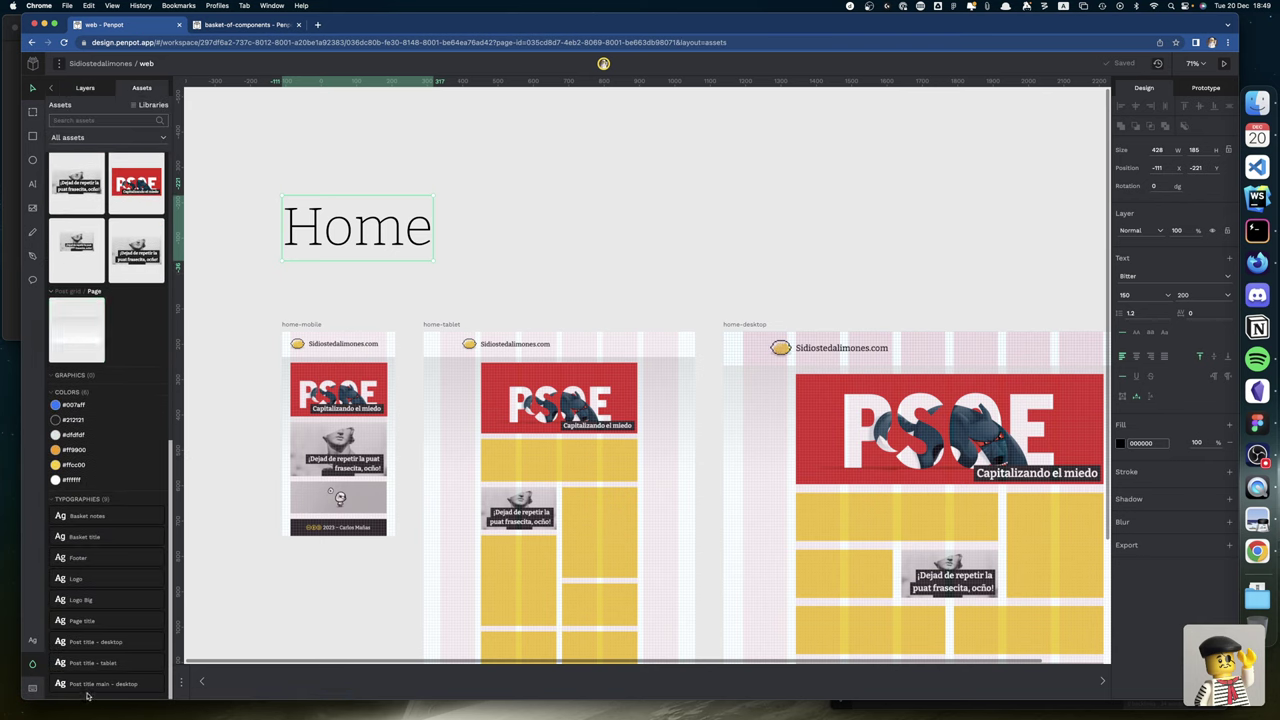
click(86, 621)
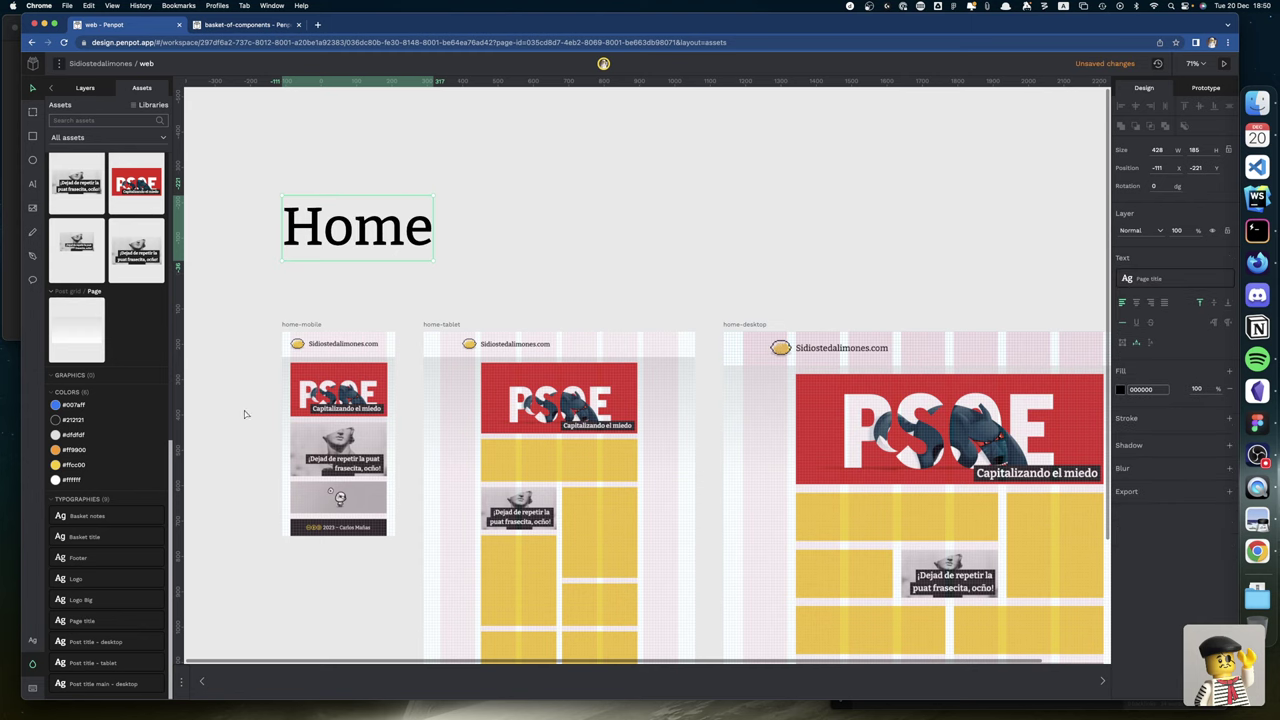
Duplicate the "Home" title together with the home-mobile, home-tablet and home-desktop boards, placing the copy below the originals.
scroll(388, 385, down, 3)
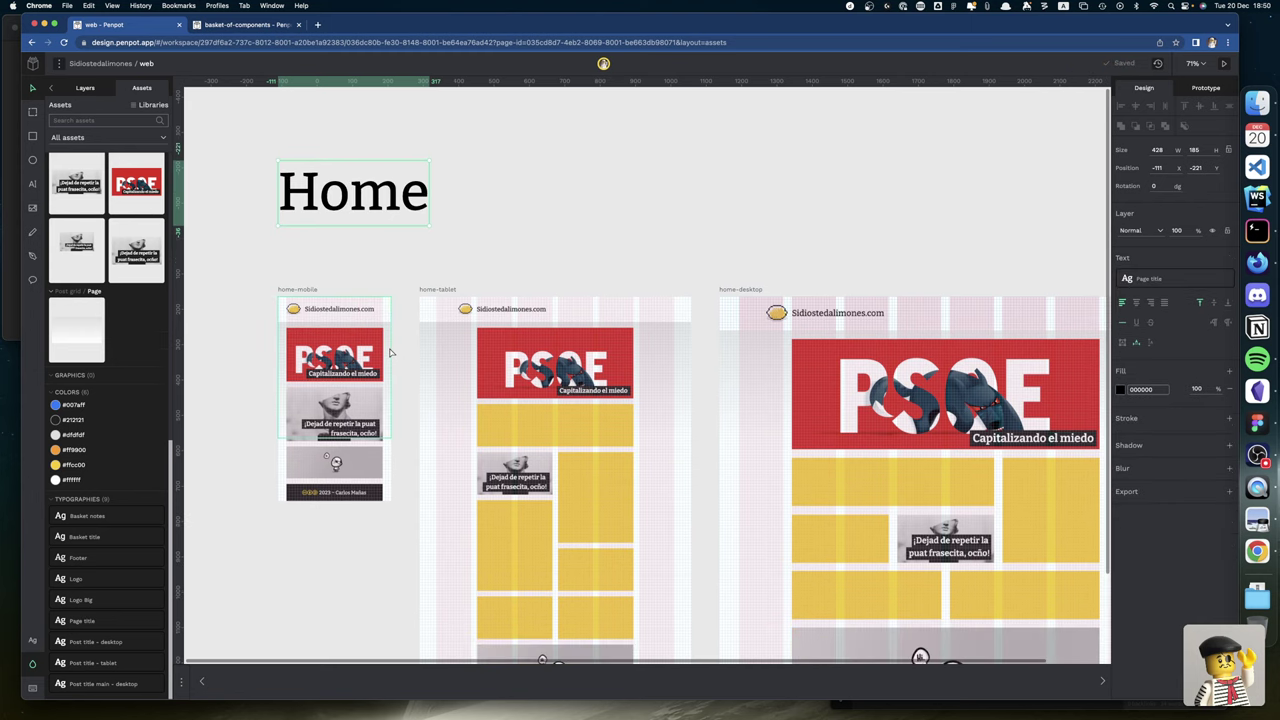
shift+click(302, 291)
shift+click(440, 291)
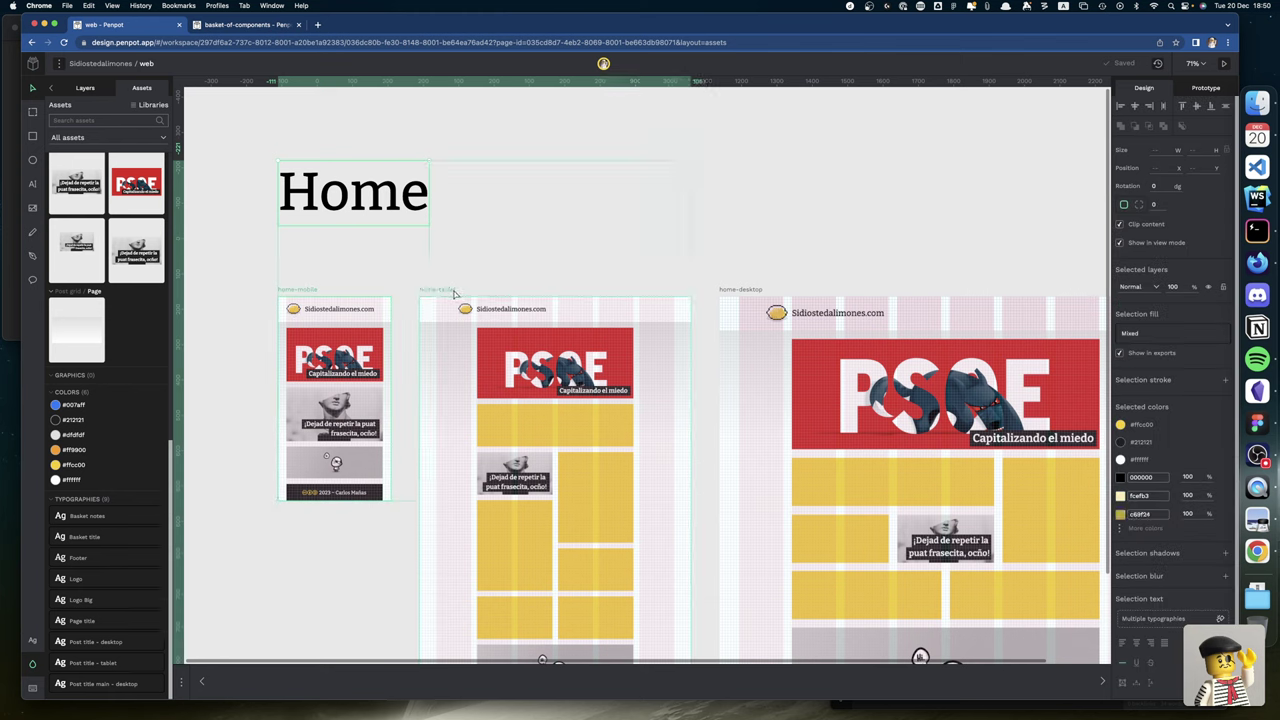
shift+click(722, 291)
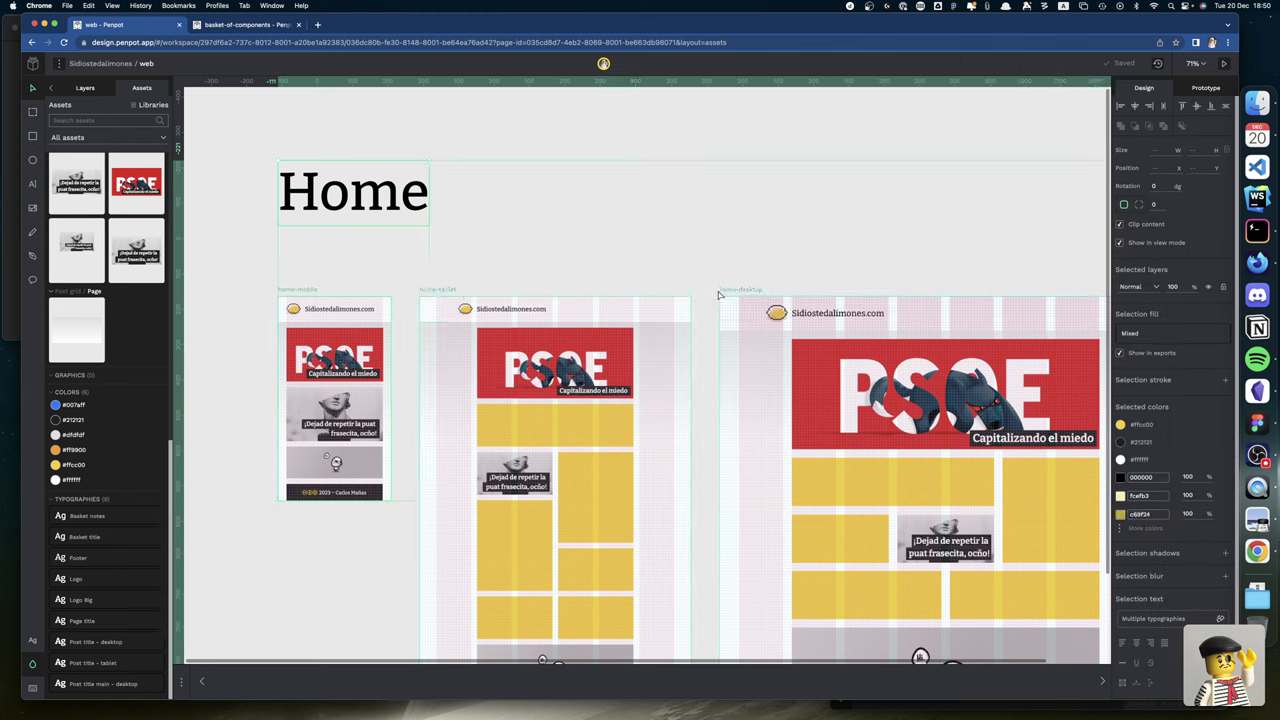
scroll(718, 295, down, 5)
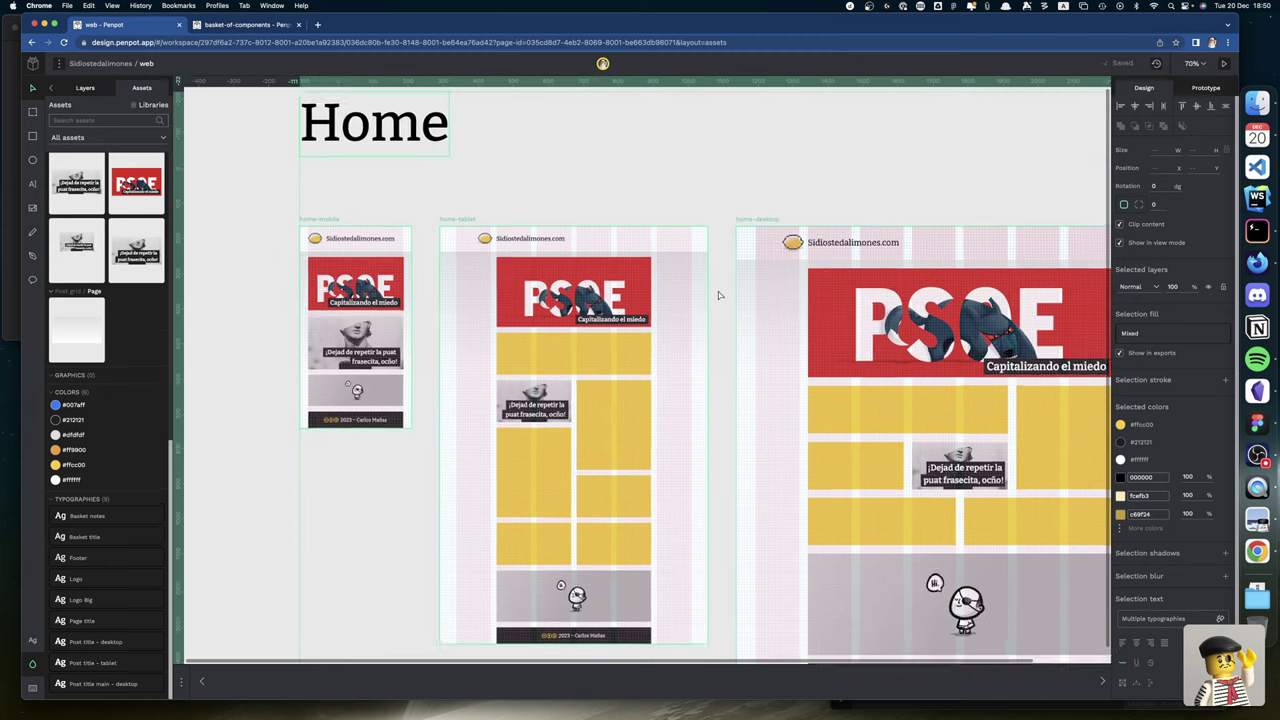
scroll(718, 295, down, 1)
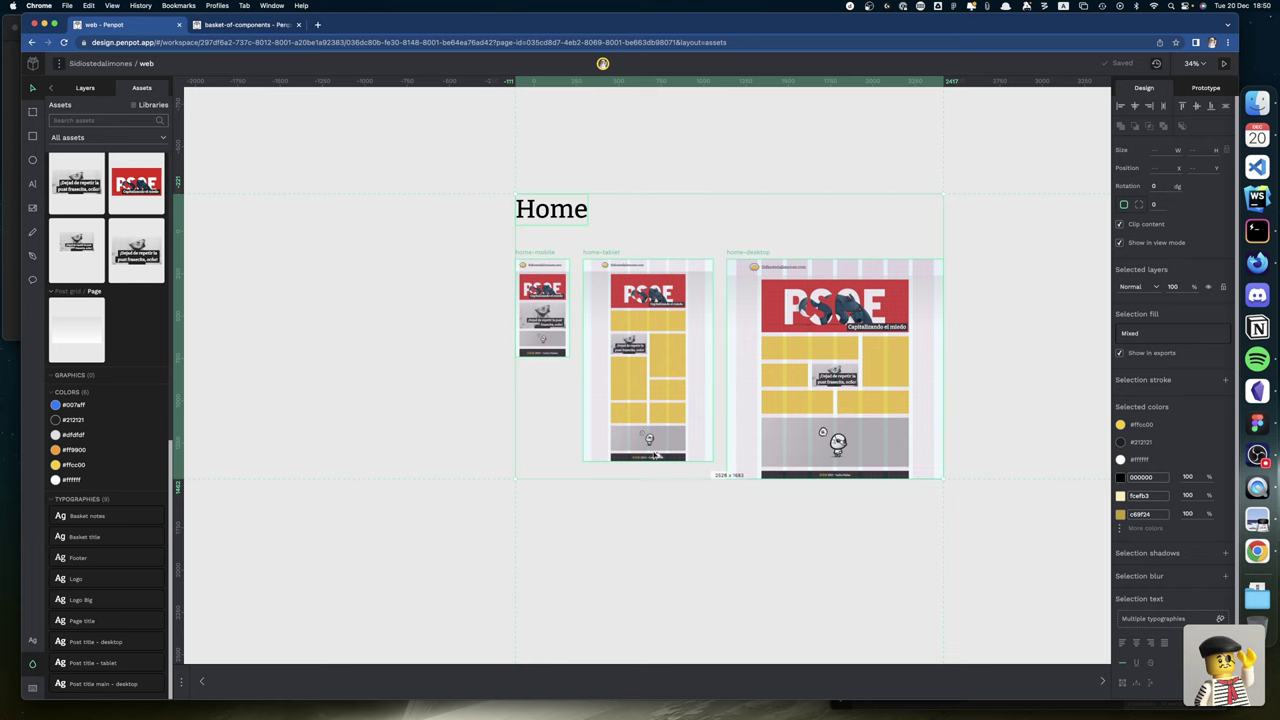
drag(543, 215, 532, 533)
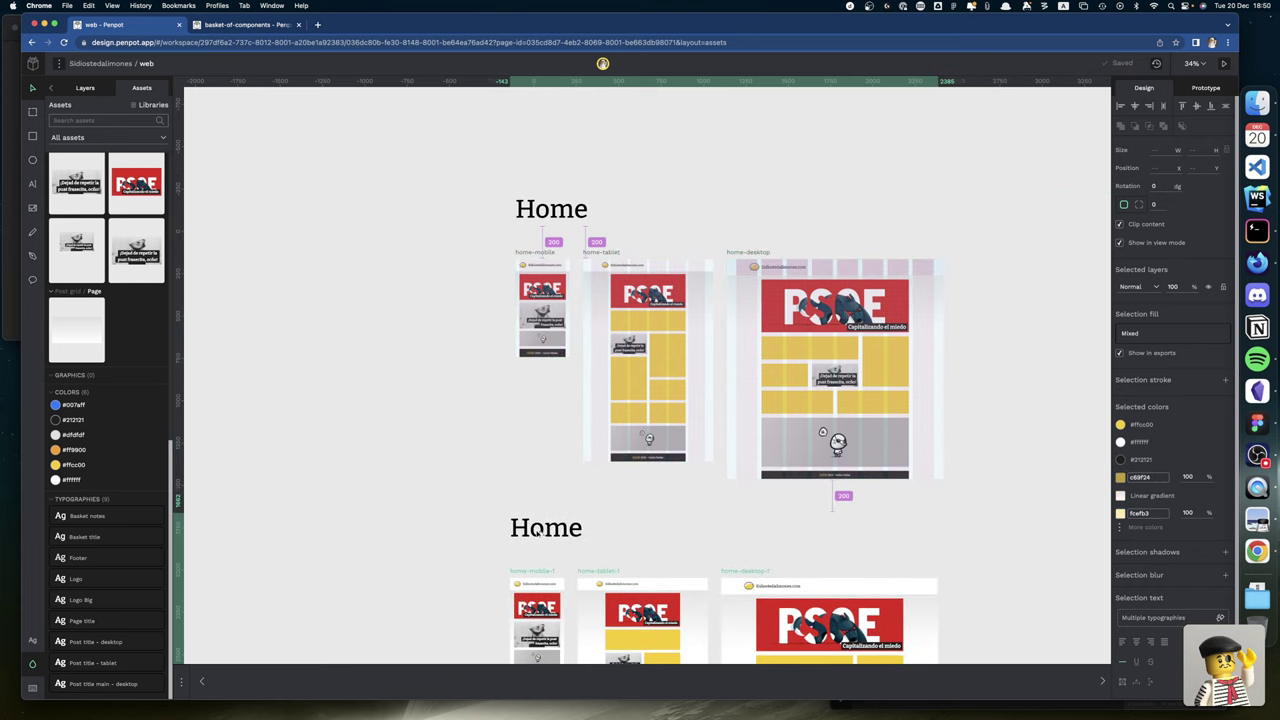
Align the duplicated title and boards with the left edge of the originals, 200 px below the home-desktop board.
drag(537, 533, 543, 535)
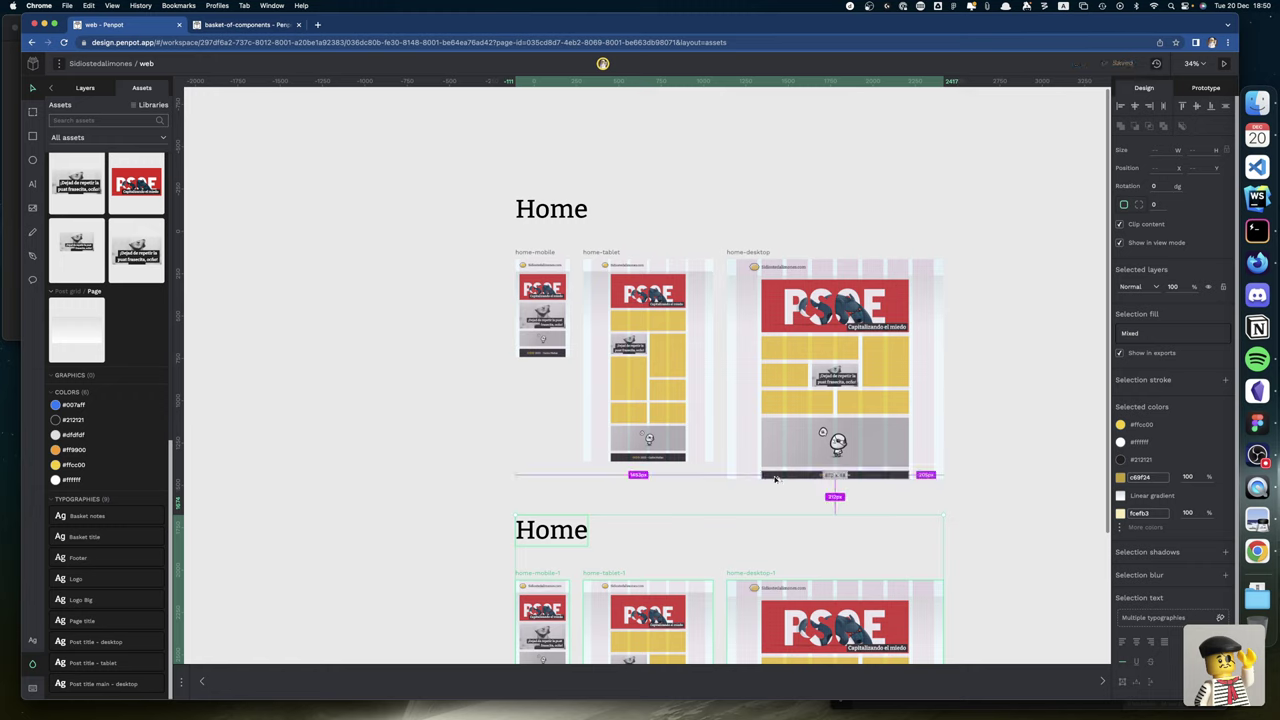
key(Up)
key(Up)
key(Up)
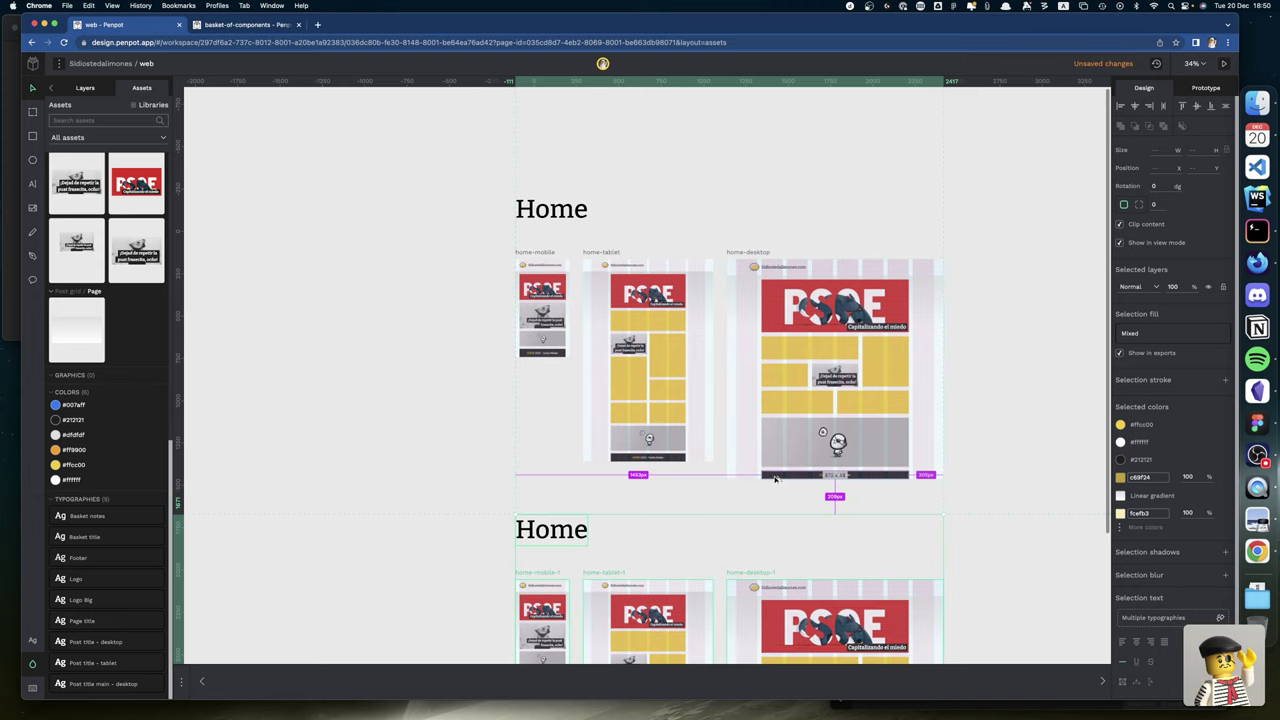
key(Down)
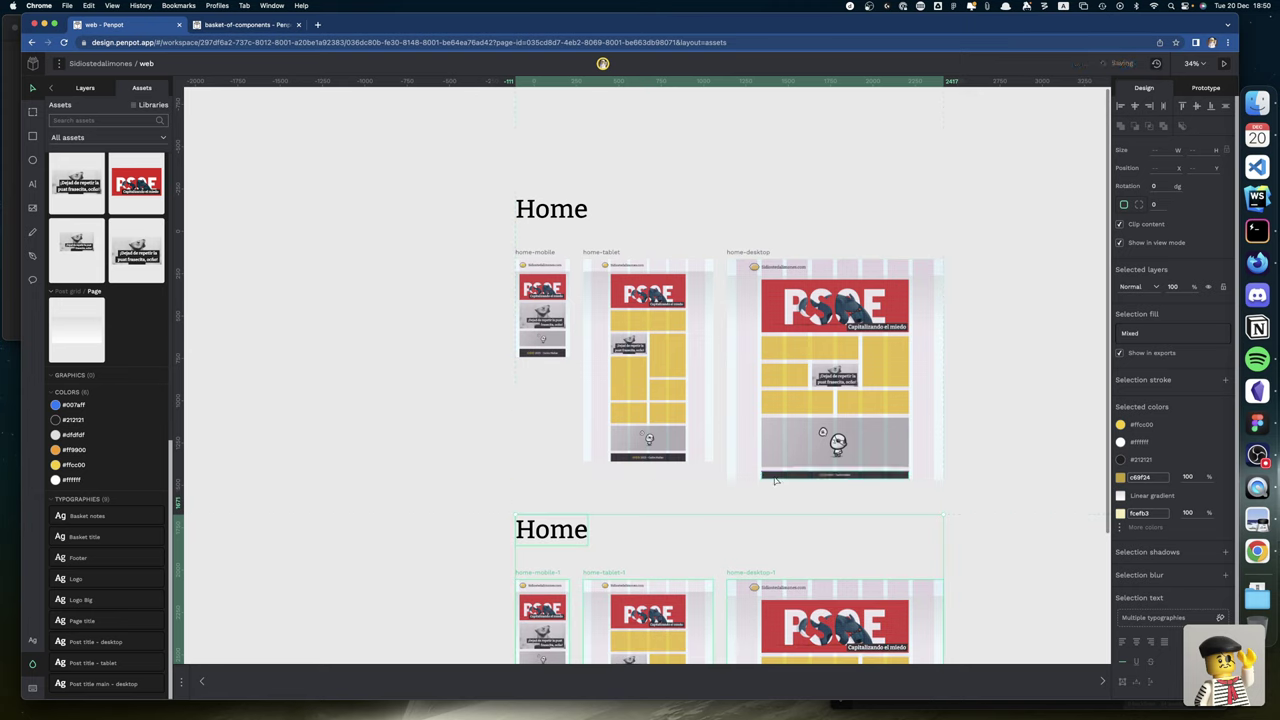
key(Up)
key(Up)
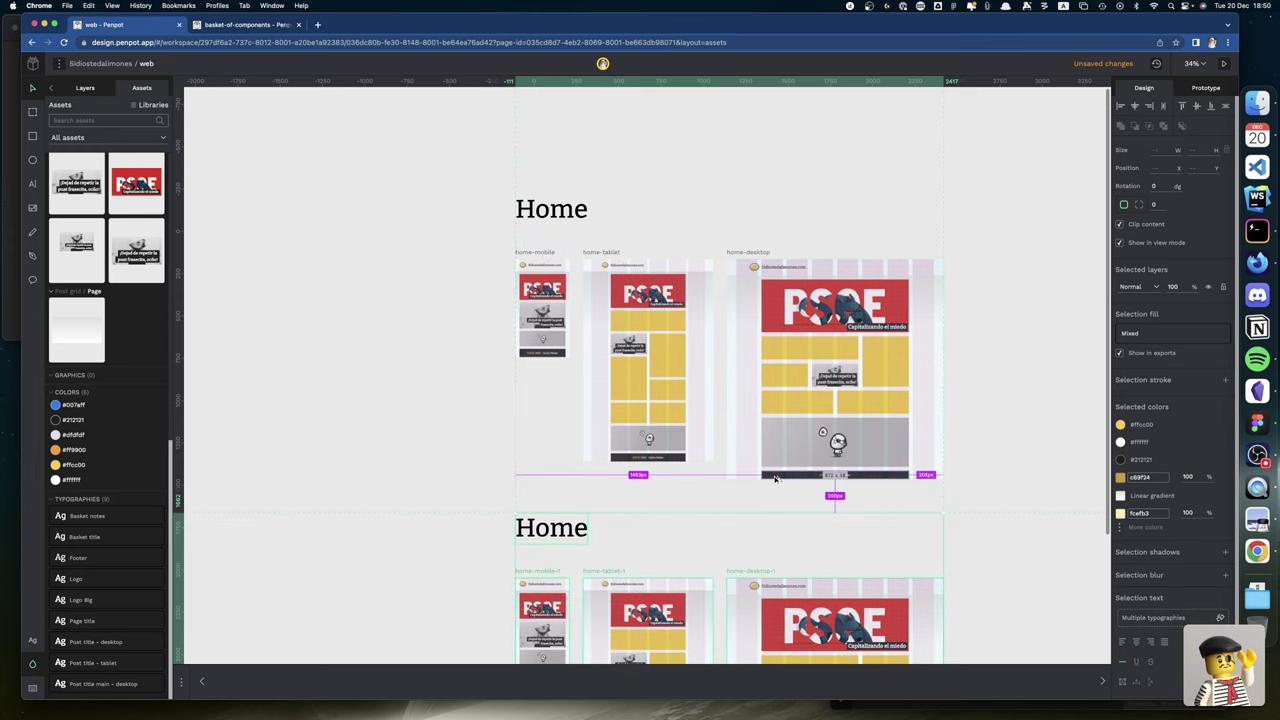
Change the duplicated "Home" title's text to "Post".
scroll(560, 466, down, 3)
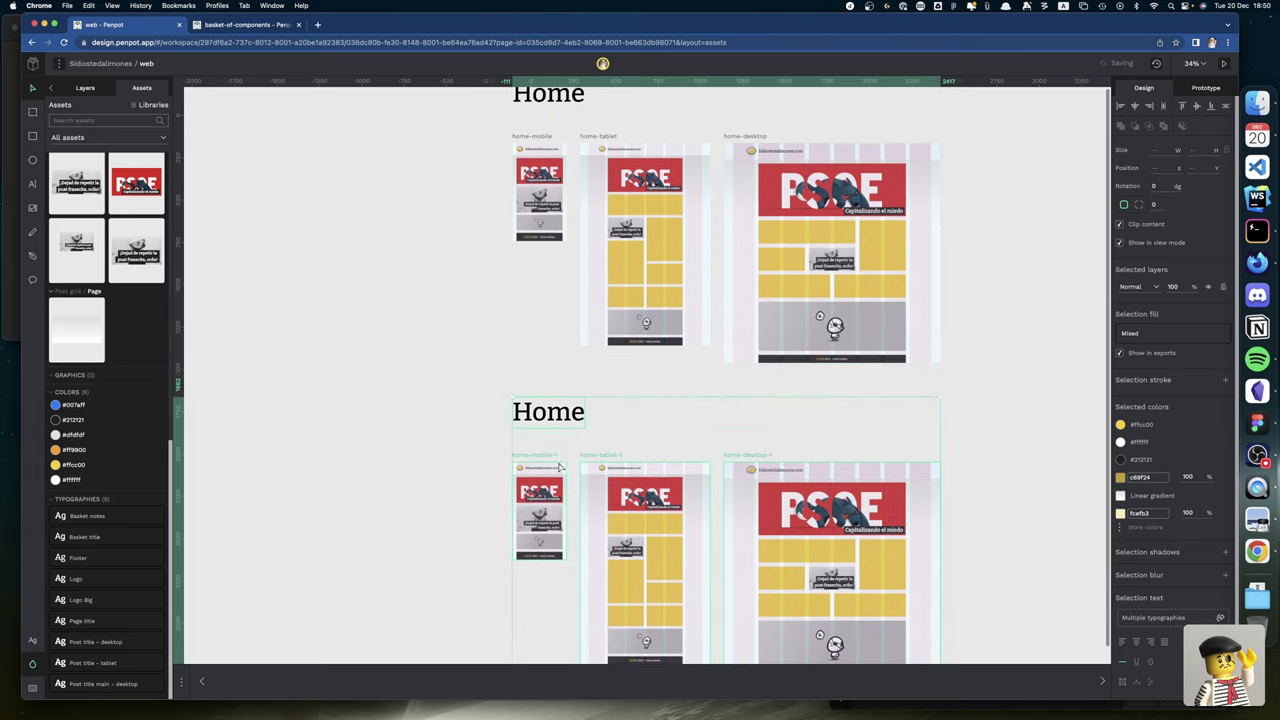
click(537, 386)
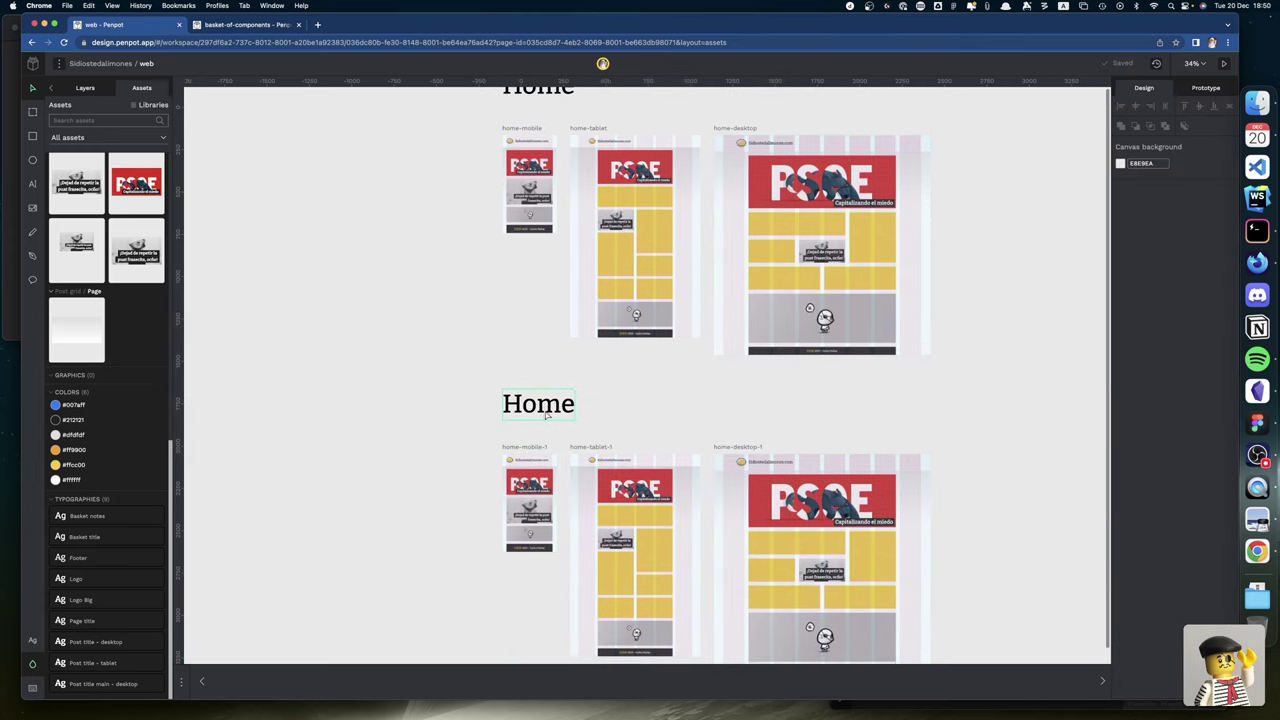
double_click(541, 407)
text(Post)
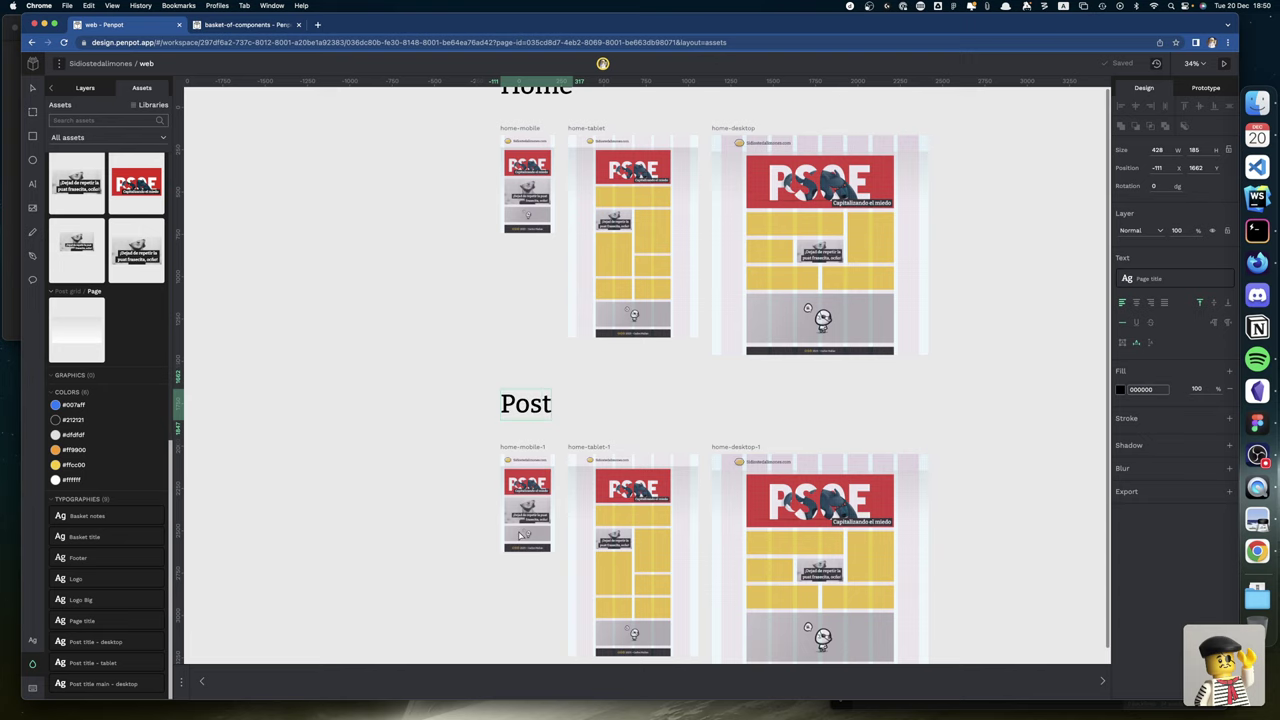
scroll(477, 492, down, 1)
scroll(476, 492, down, 2)
scroll(476, 492, right, 2)
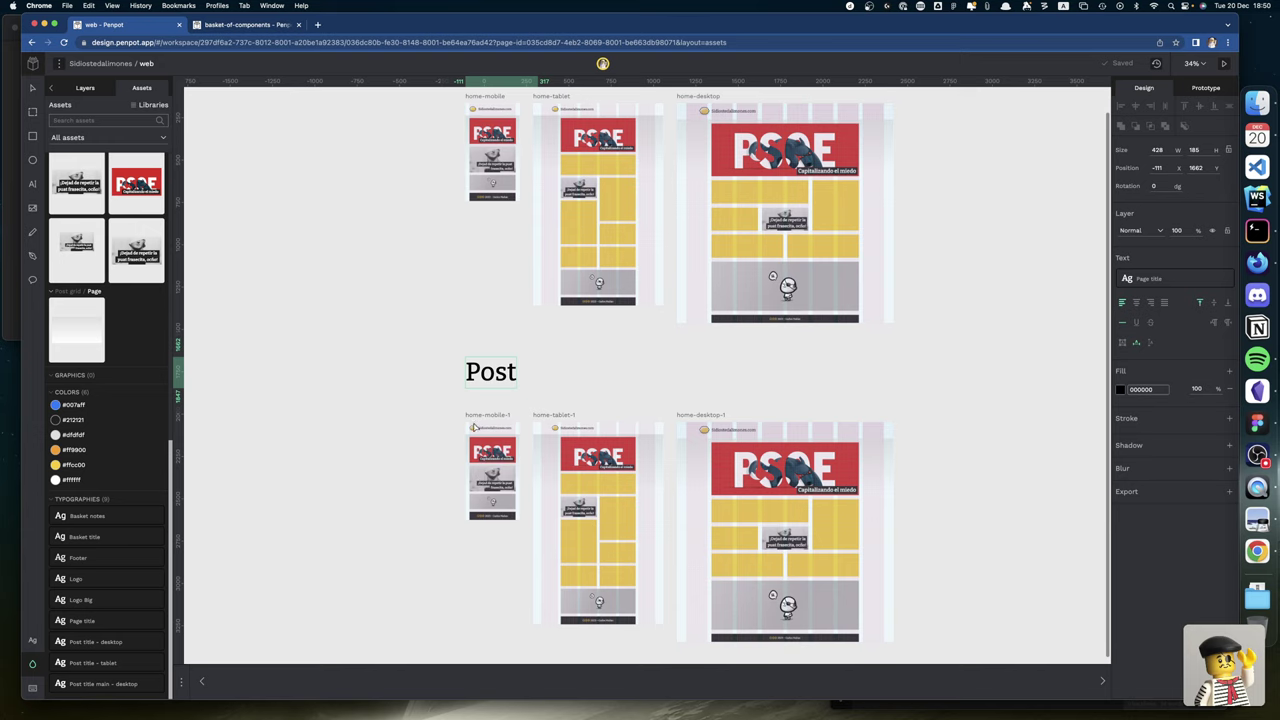
text(z)
key(BackSpace)
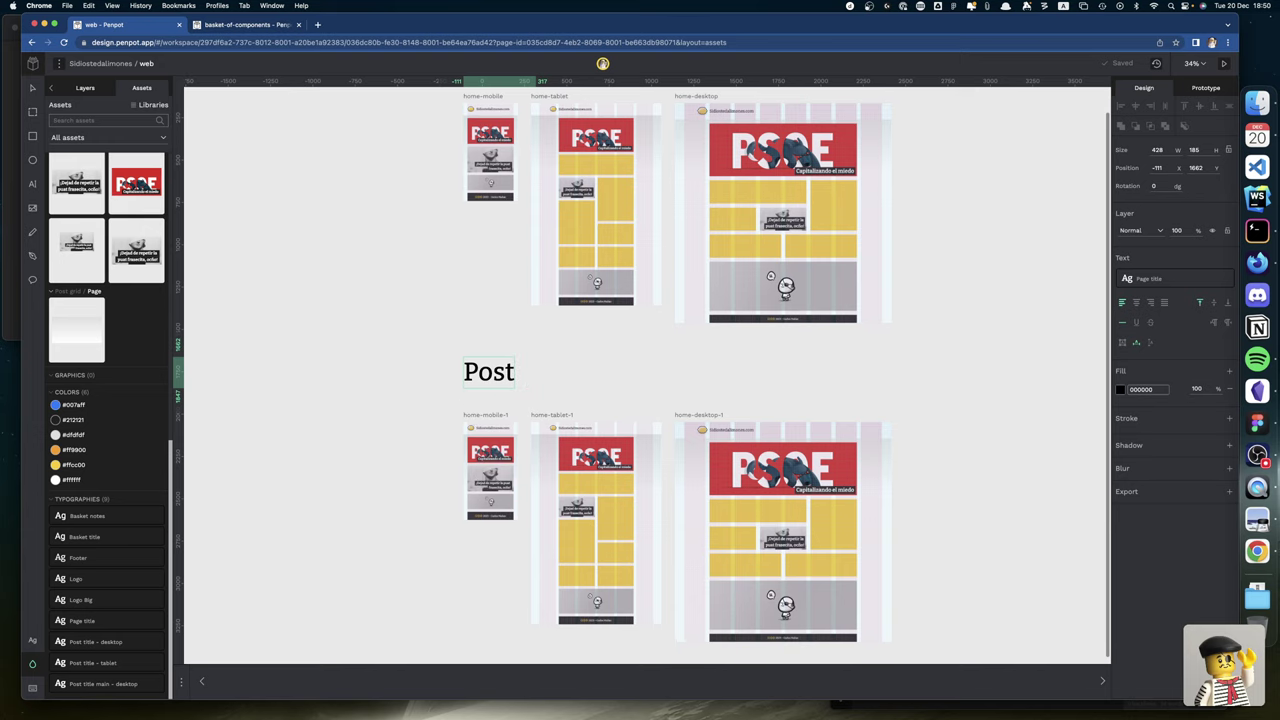
key(Escape)
scroll(402, 413, up, 4)
scroll(402, 413, down, 4)
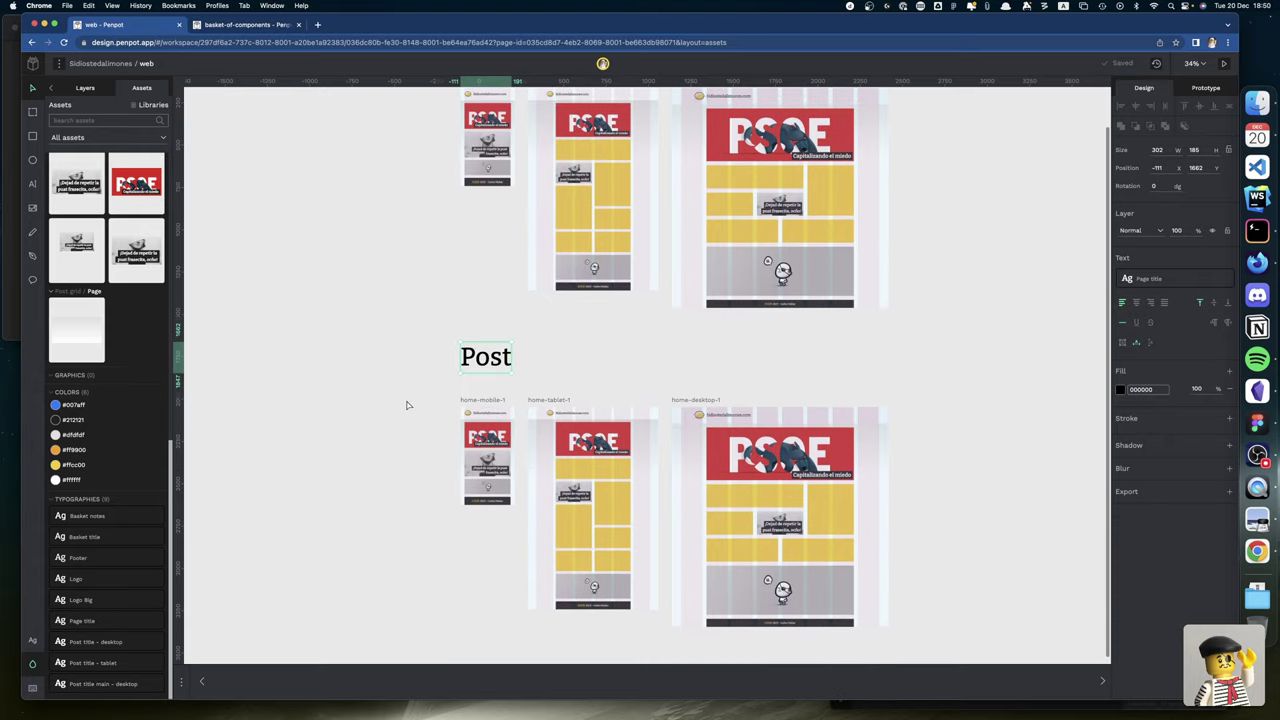
click(407, 403)
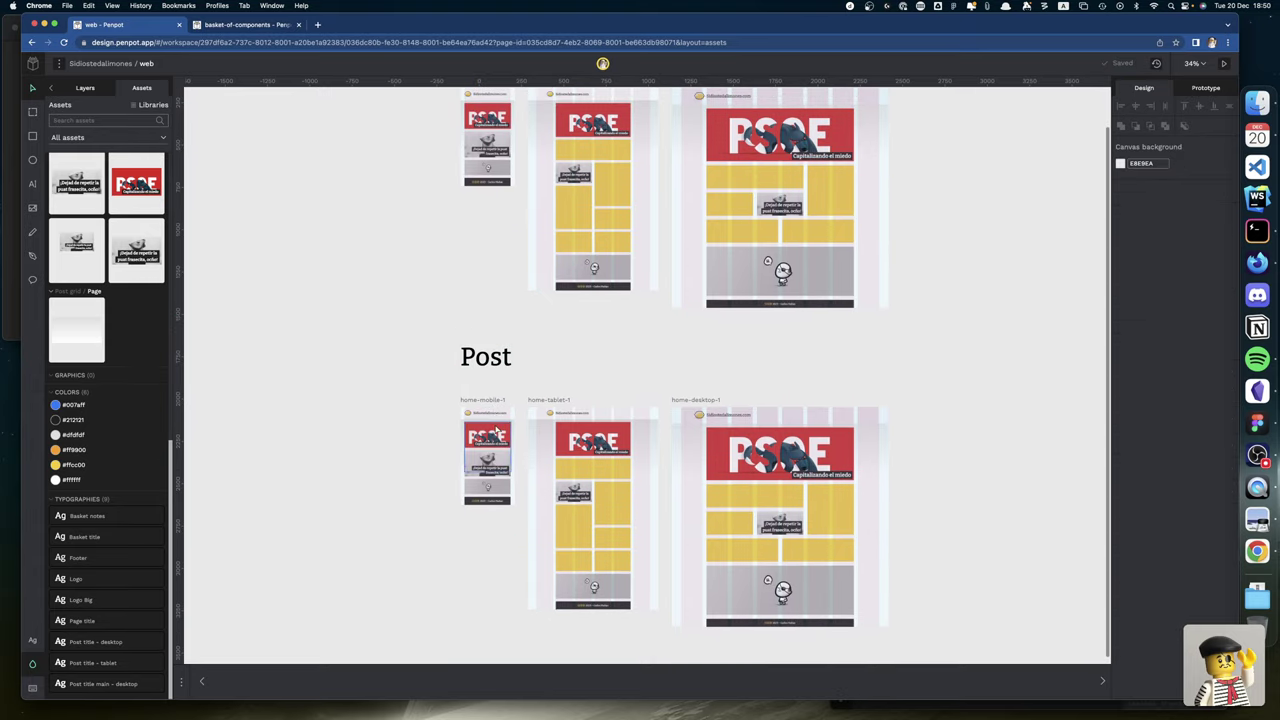
Examine the three duplicated boards under the "Post" title up close.
scroll(490, 432, up, 3)
scroll(490, 432, down, 3)
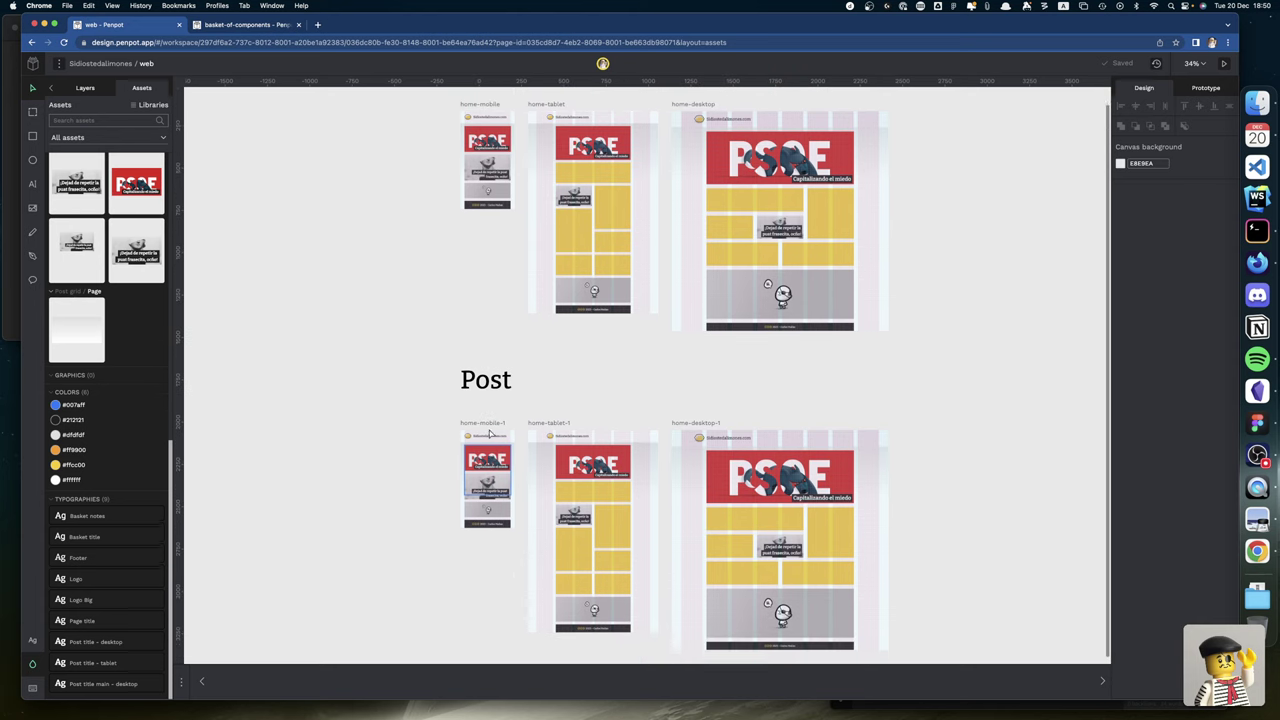
scroll(490, 432, up, 5)
scroll(490, 432, down, 1)
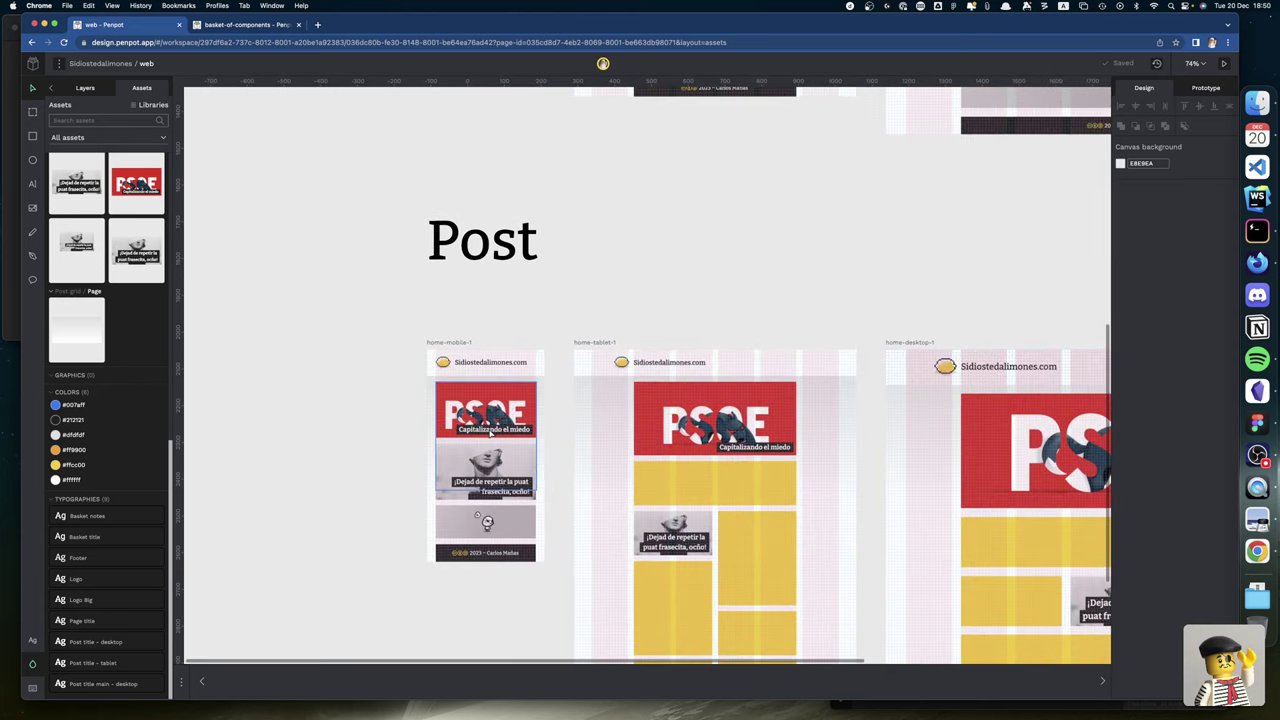
click(452, 345)
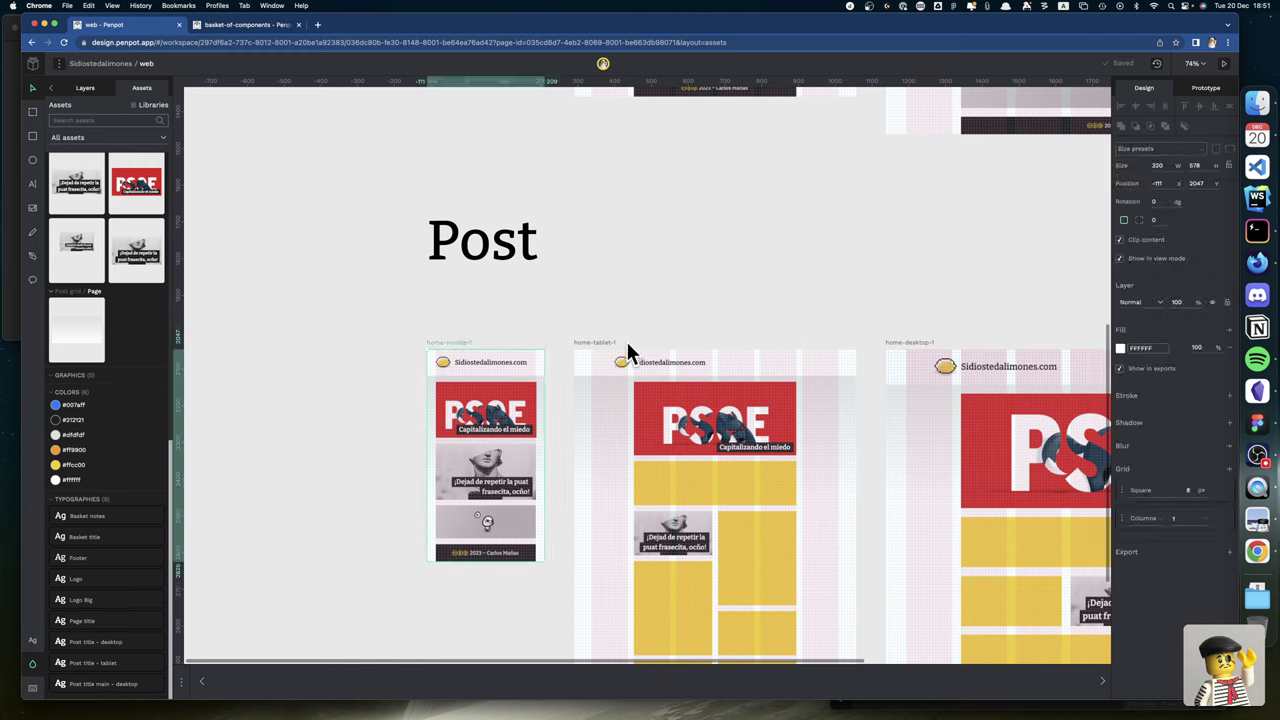
shift+click(806, 364)
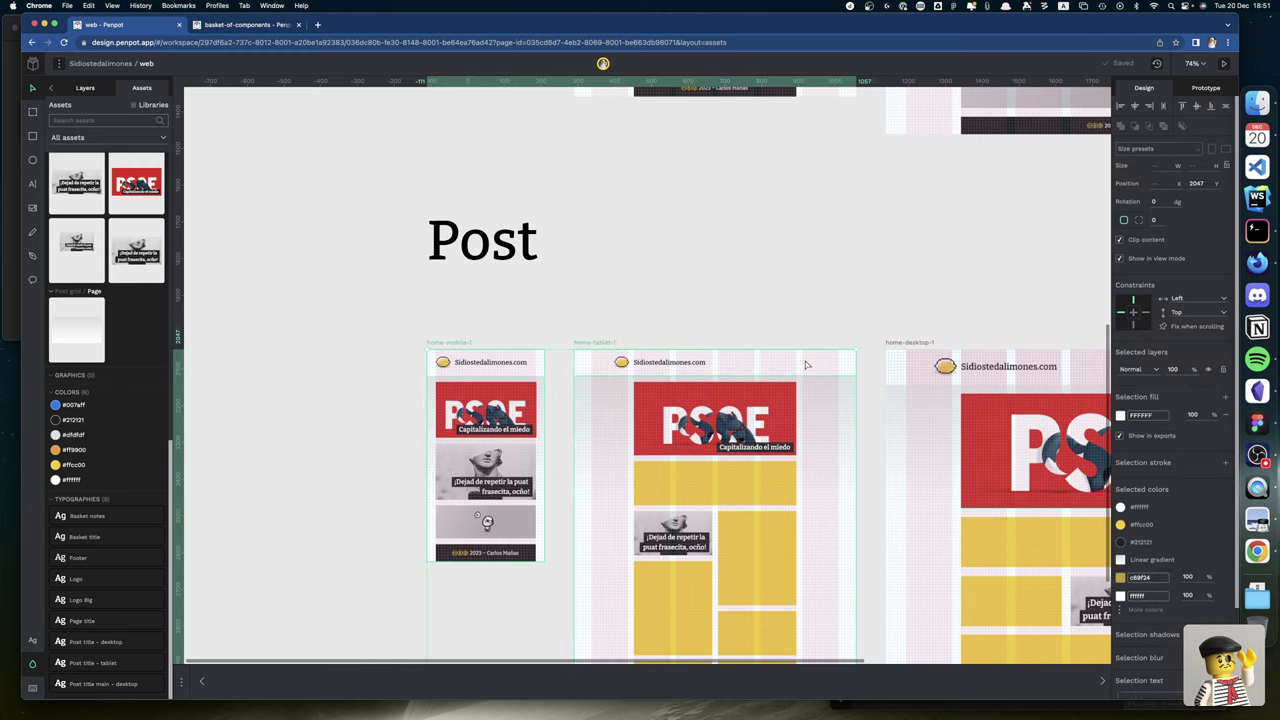
shift+click(890, 345)
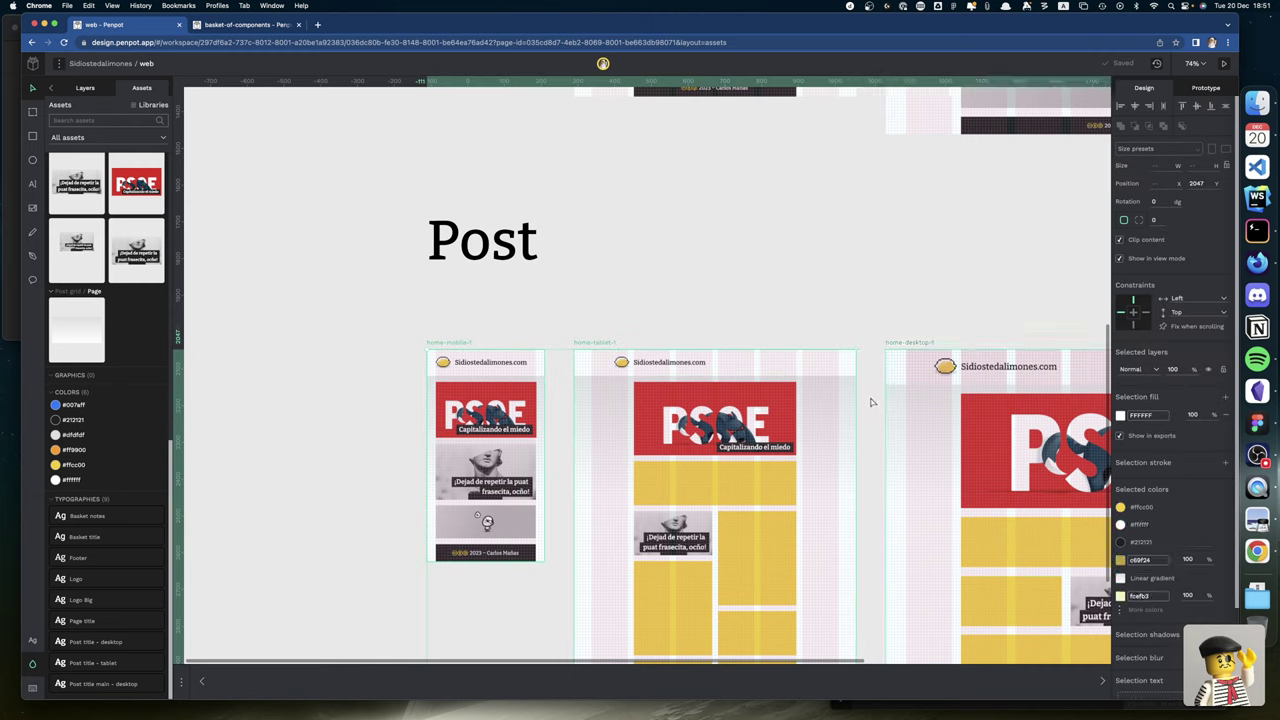
key(shift+2)
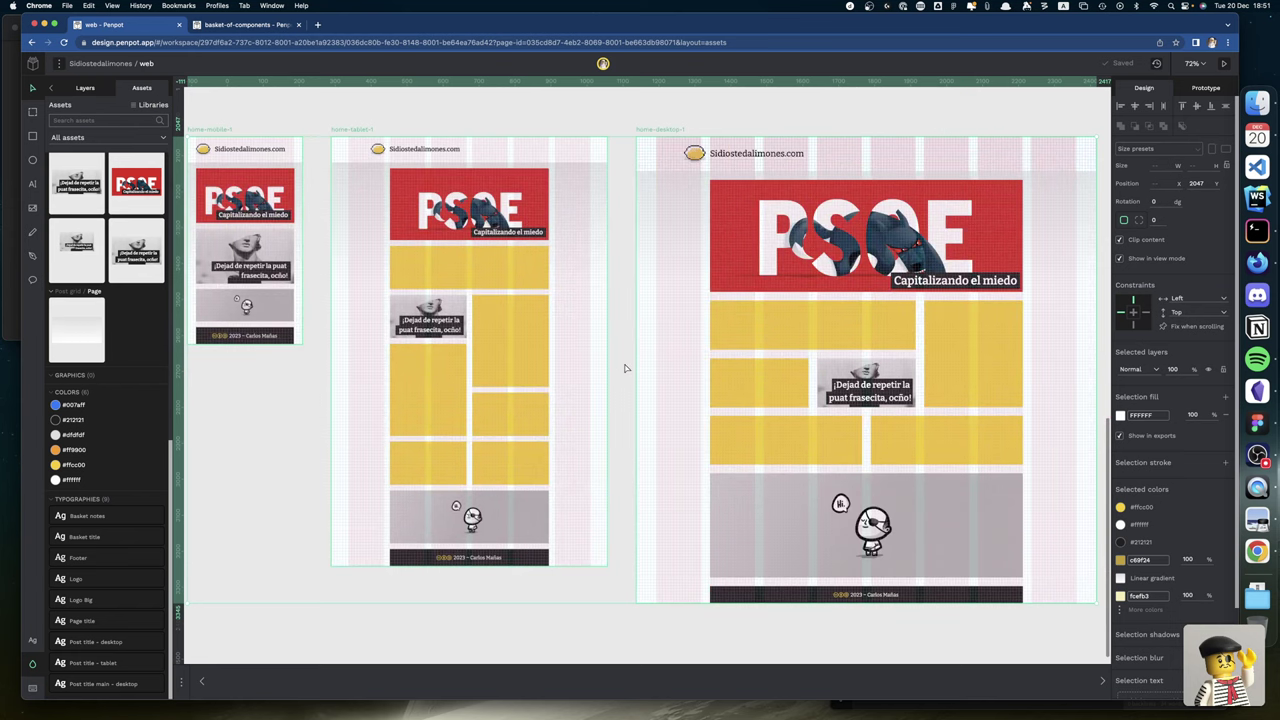
scroll(624, 368, down, 3)
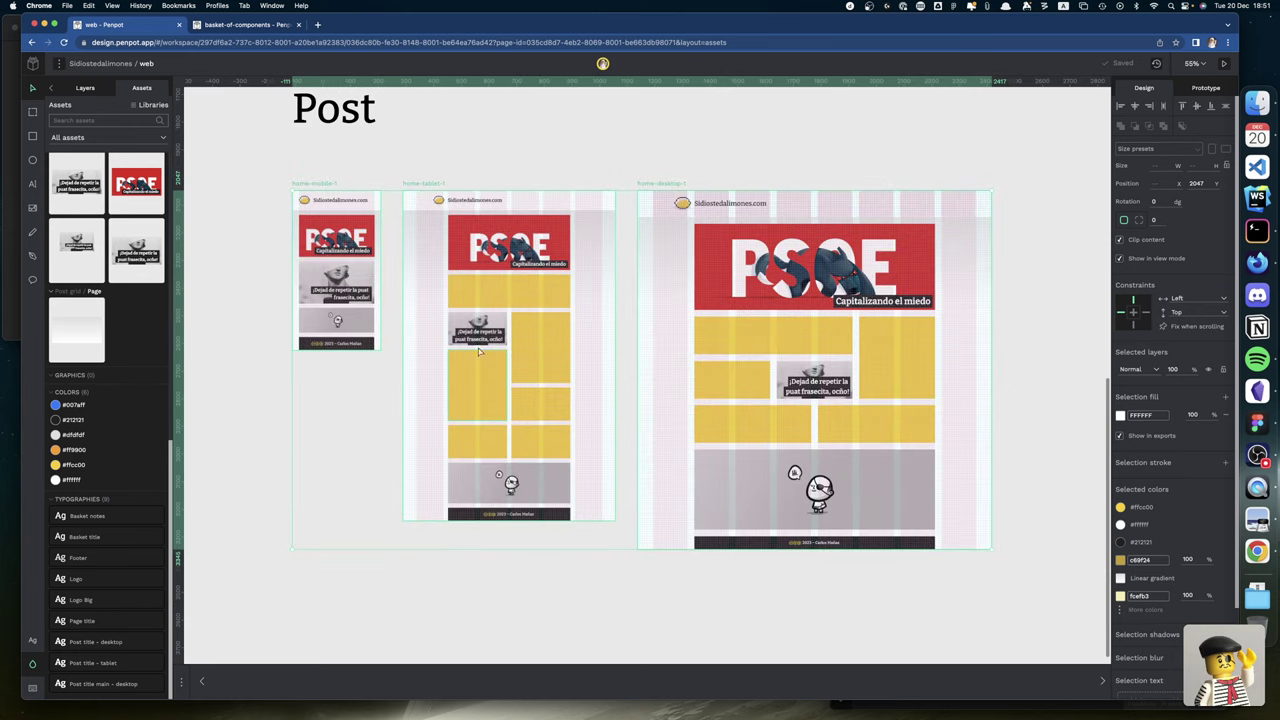
click(231, 203)
scroll(231, 203, up, 3)
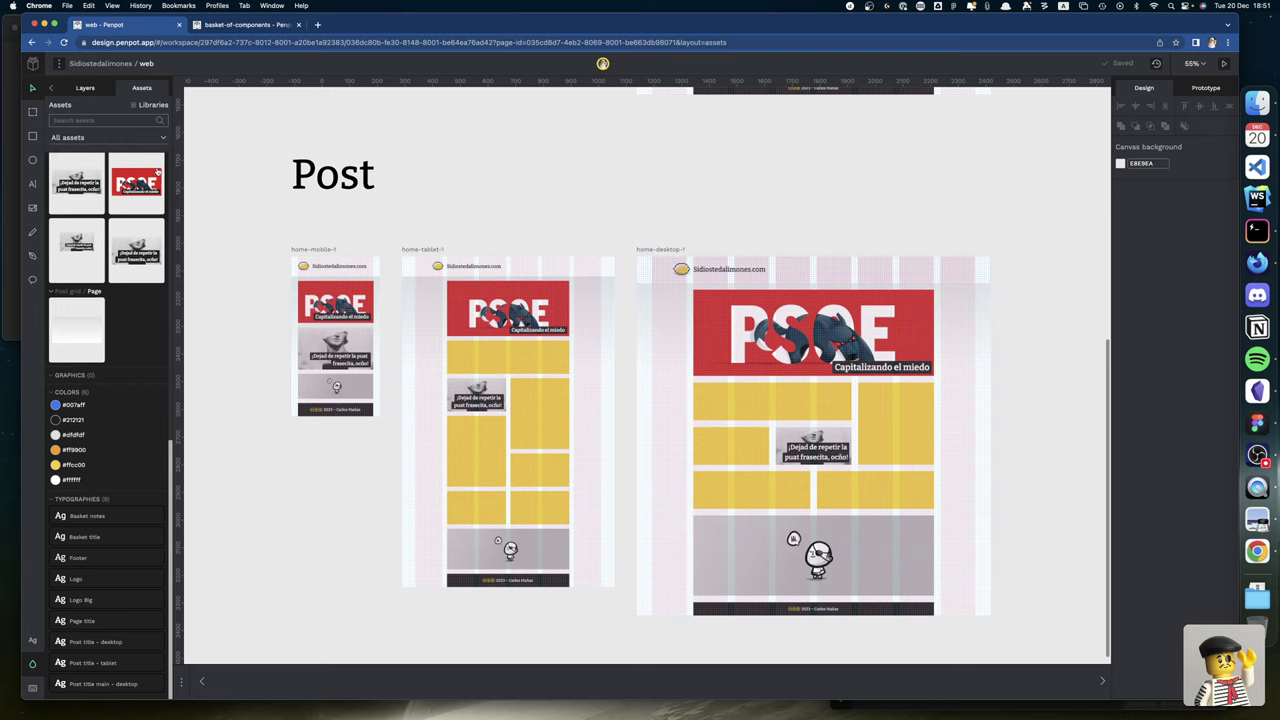
click(398, 25)
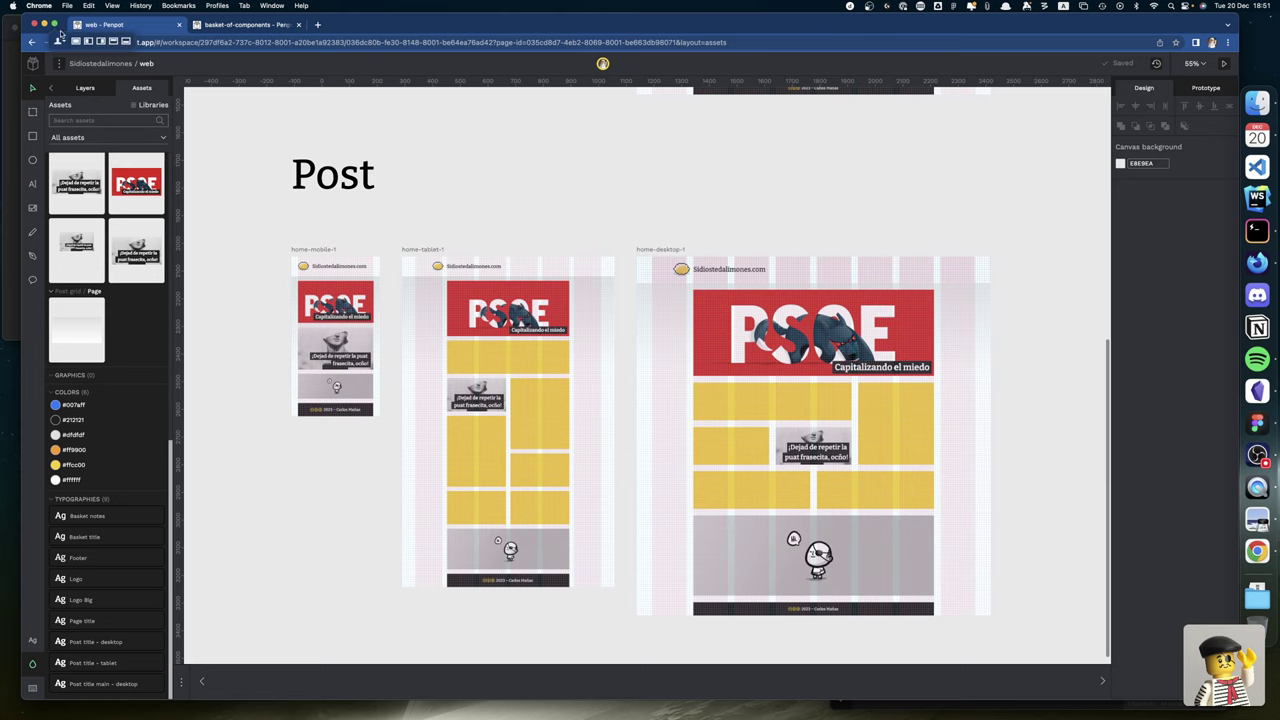
drag(86, 32, 76, 42)
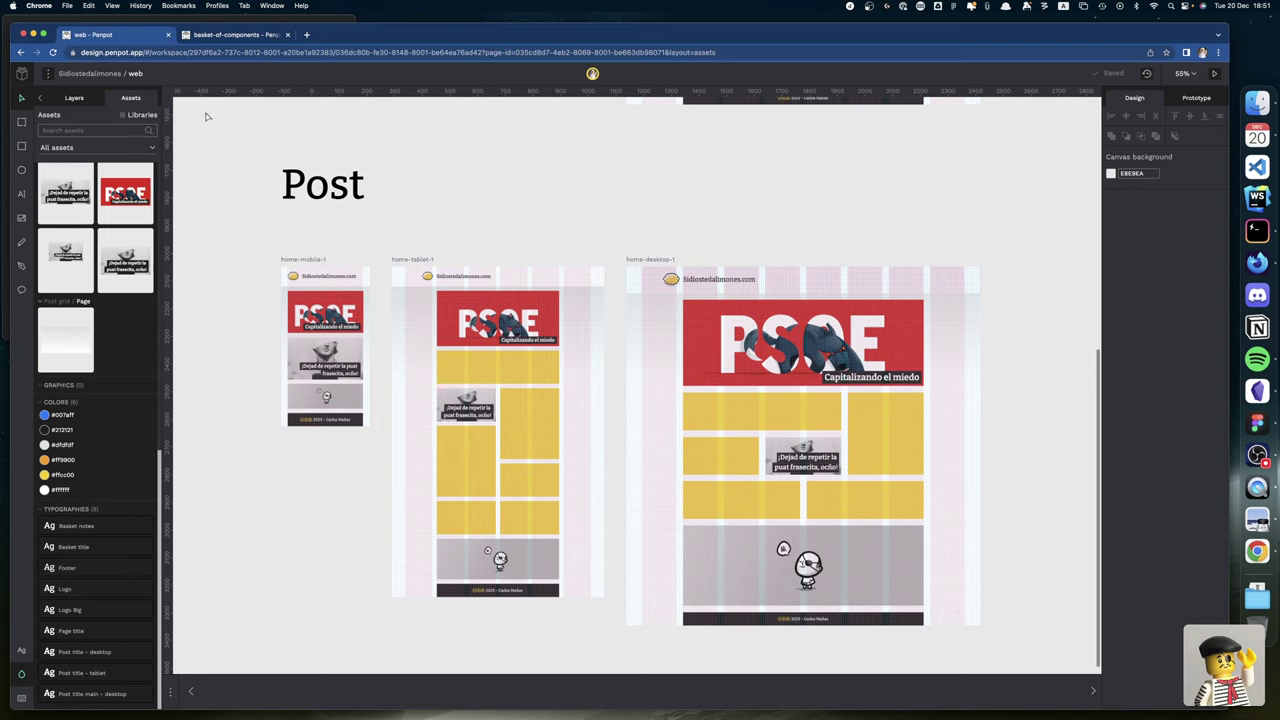
Delete the two post components and the character illustration from the home-mobile-1 board, keeping its header and footer.
click(325, 320)
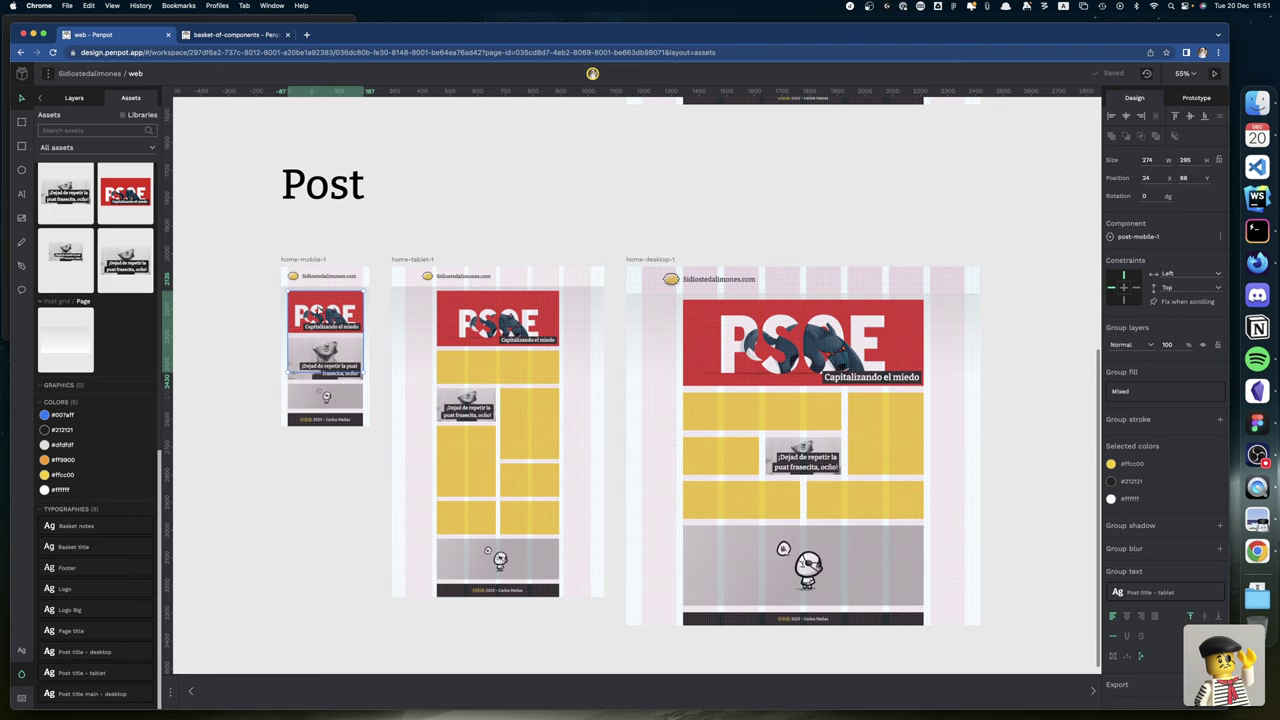
key(Delete)
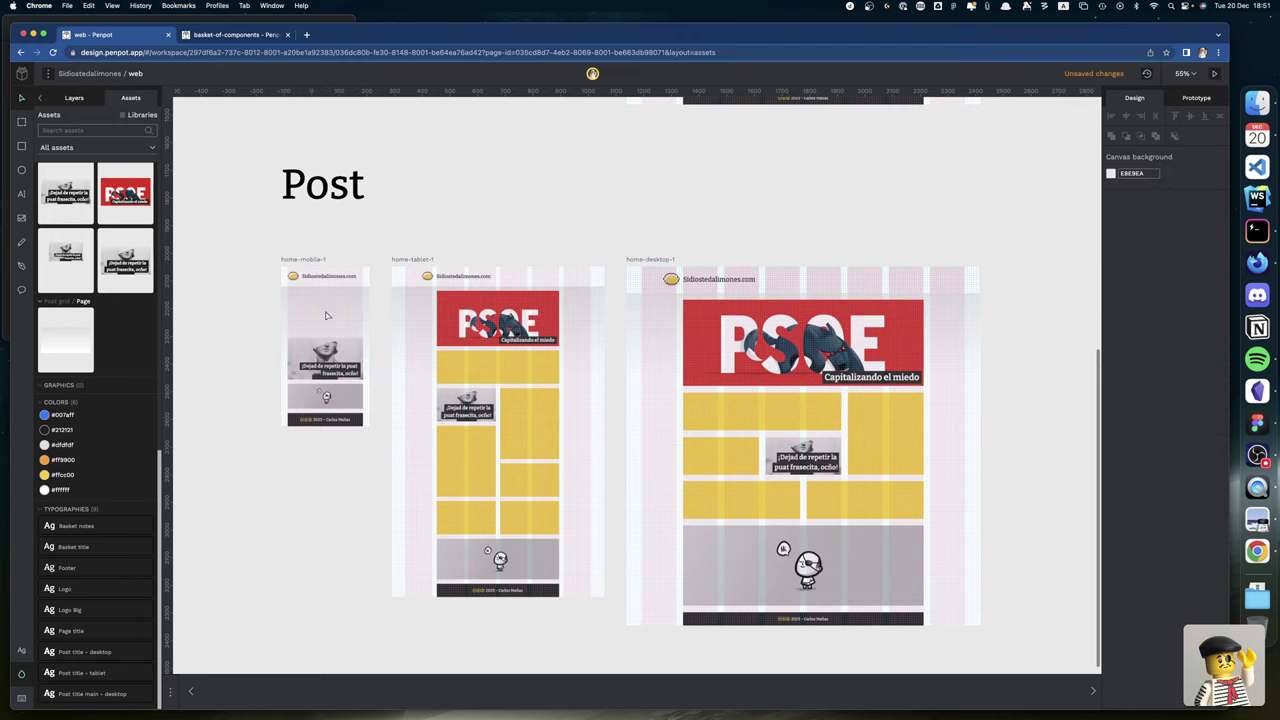
click(341, 348)
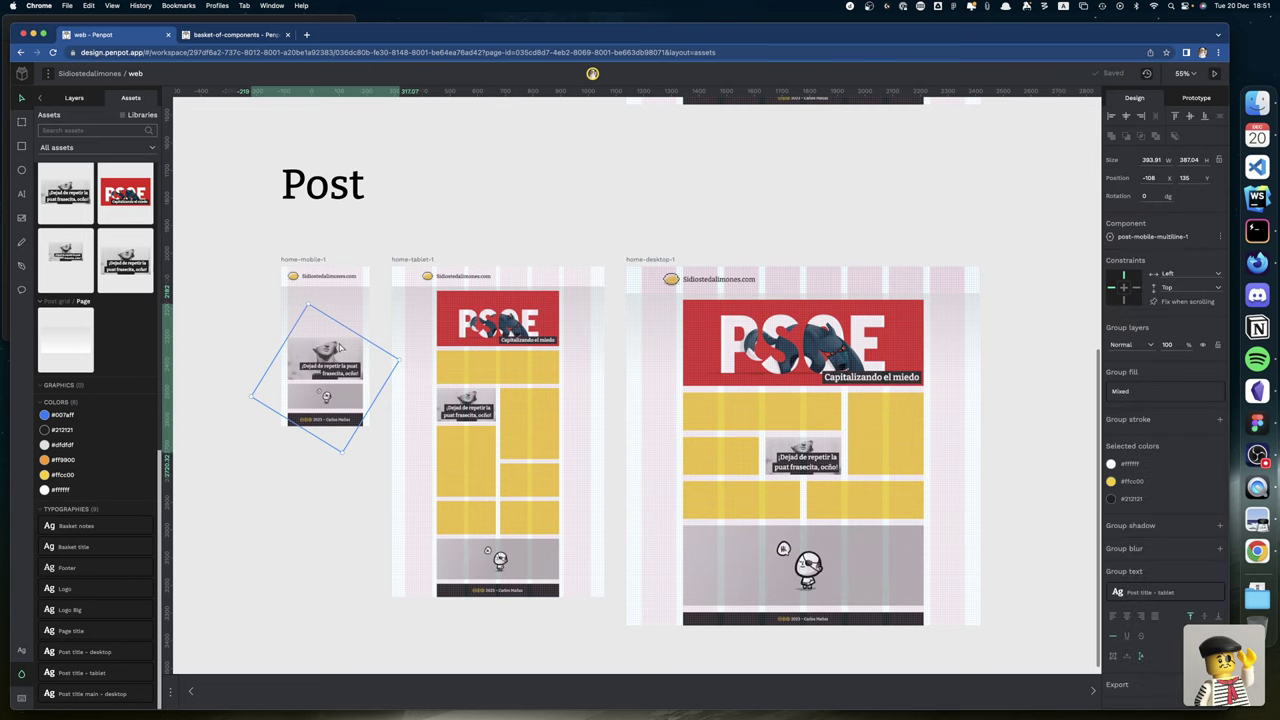
key(Delete)
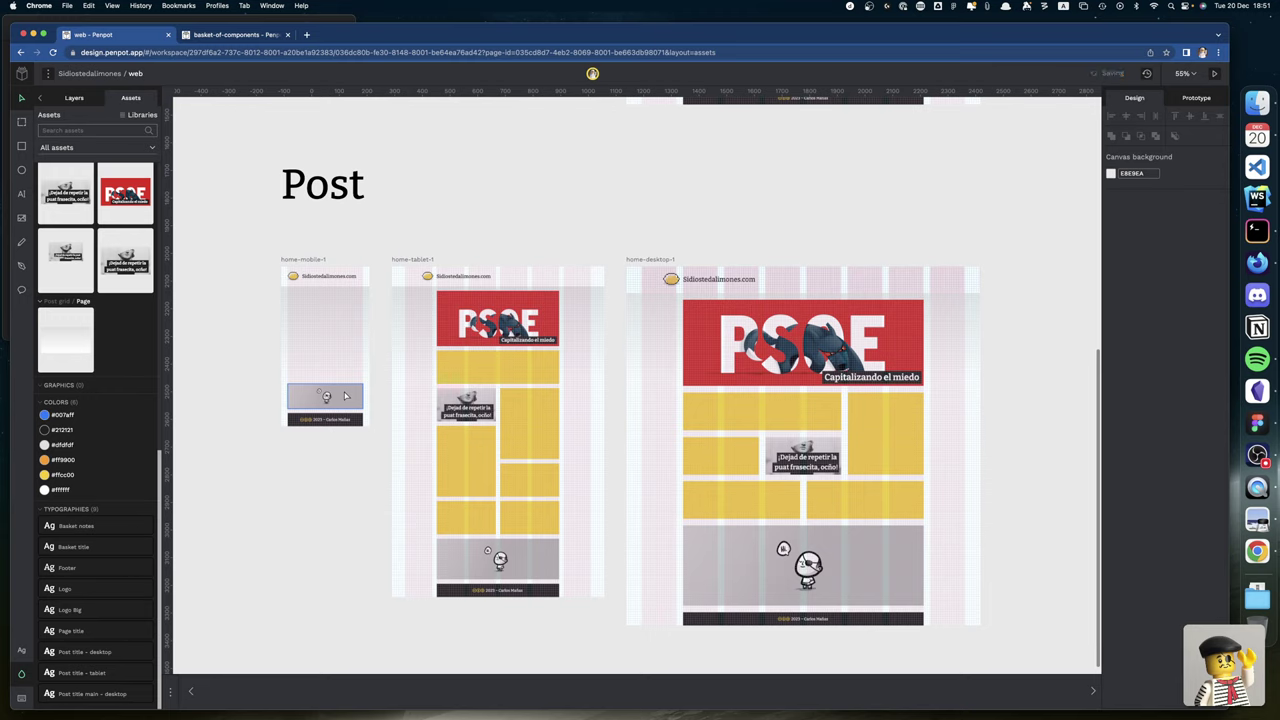
click(344, 396)
key(Delete)
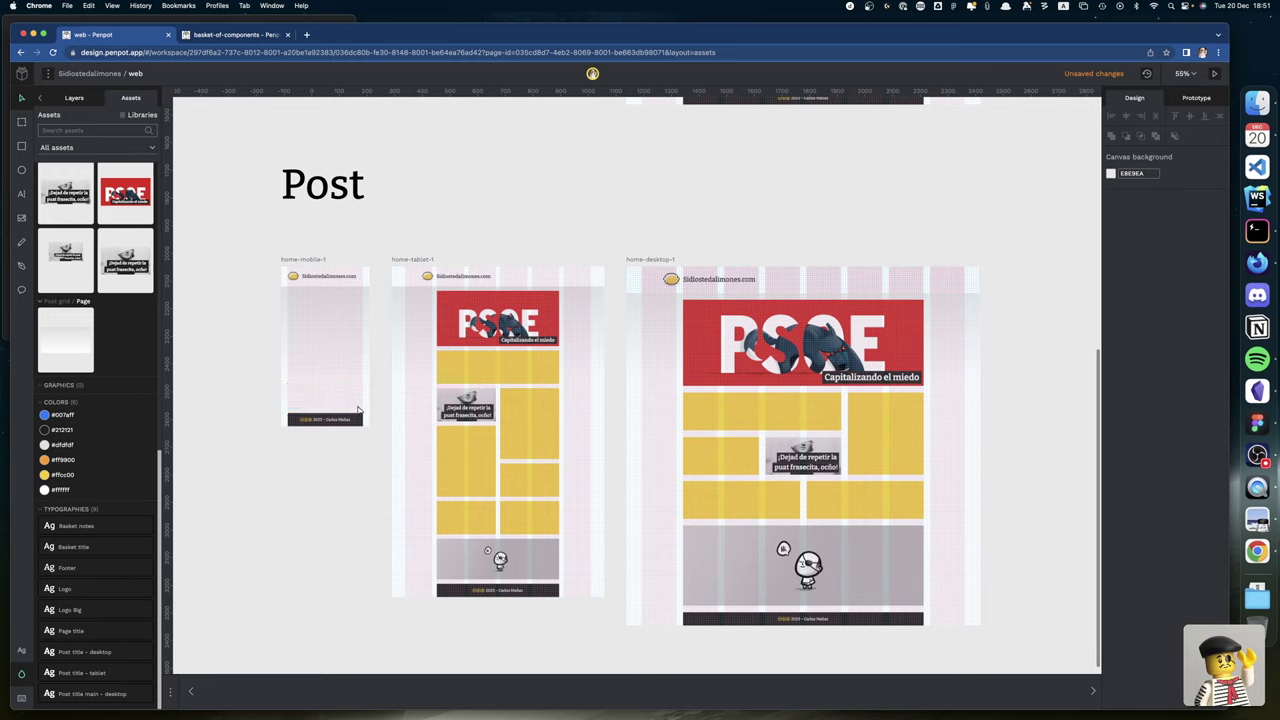
Delete the character illustration and the five yellow placeholders of the lower two-column area from the home-tablet-1 board under "Post".
click(478, 552)
key(Delete)
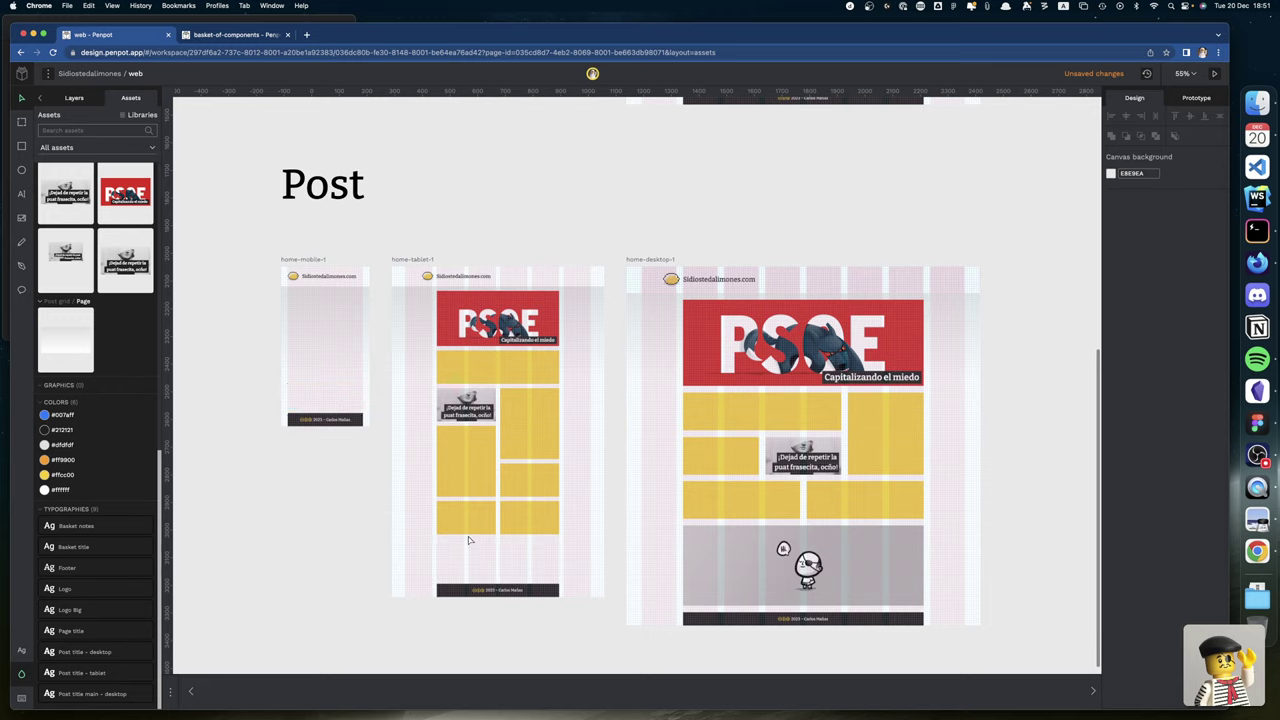
click(468, 526)
key(Delete)
click(478, 490)
key(Delete)
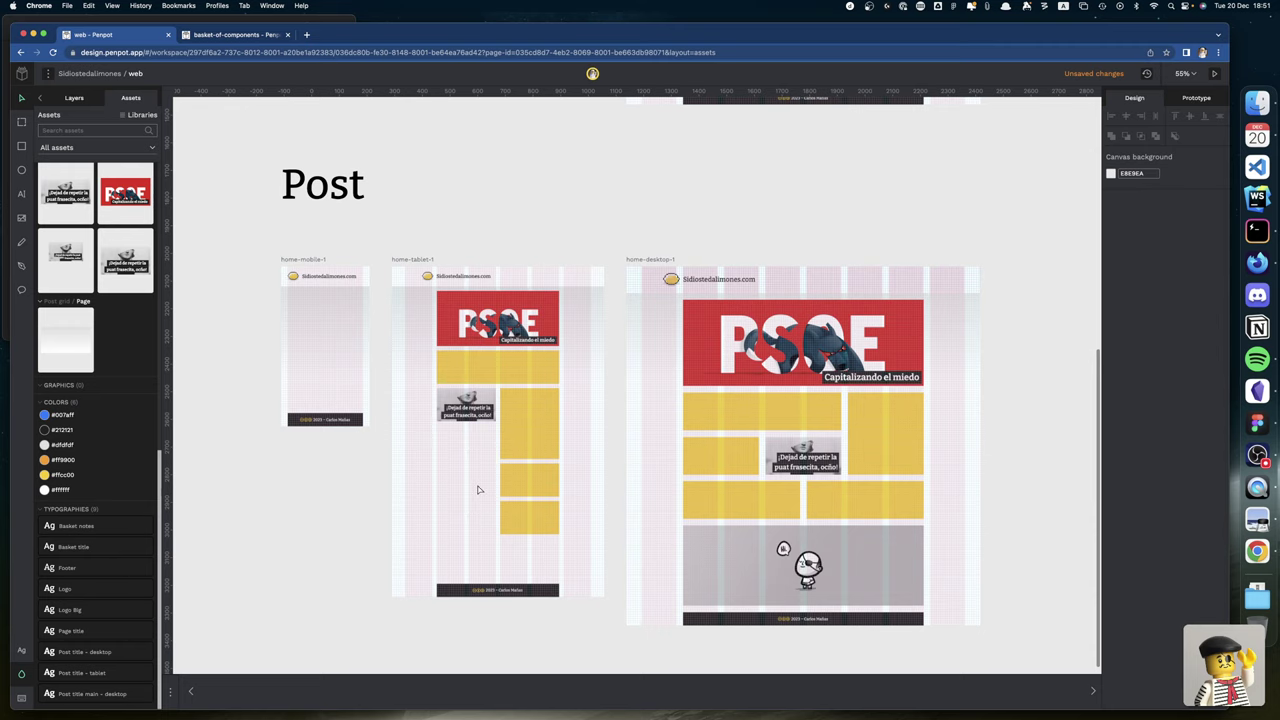
click(534, 490)
key(Delete)
click(533, 527)
key(Delete)
click(517, 443)
key(Delete)
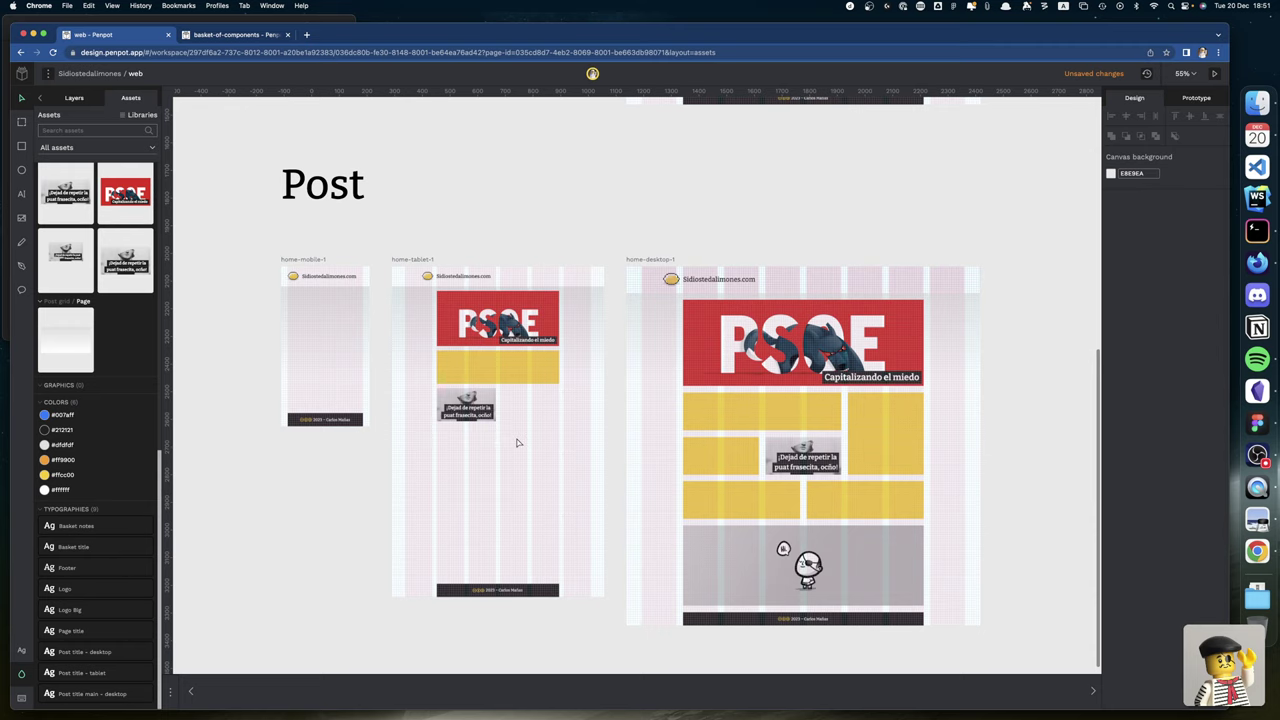
Delete the two post components and the wide yellow placeholder from the home-tablet-1 board, keeping its header and footer.
click(466, 405)
key(Delete)
click(483, 370)
key(Delete)
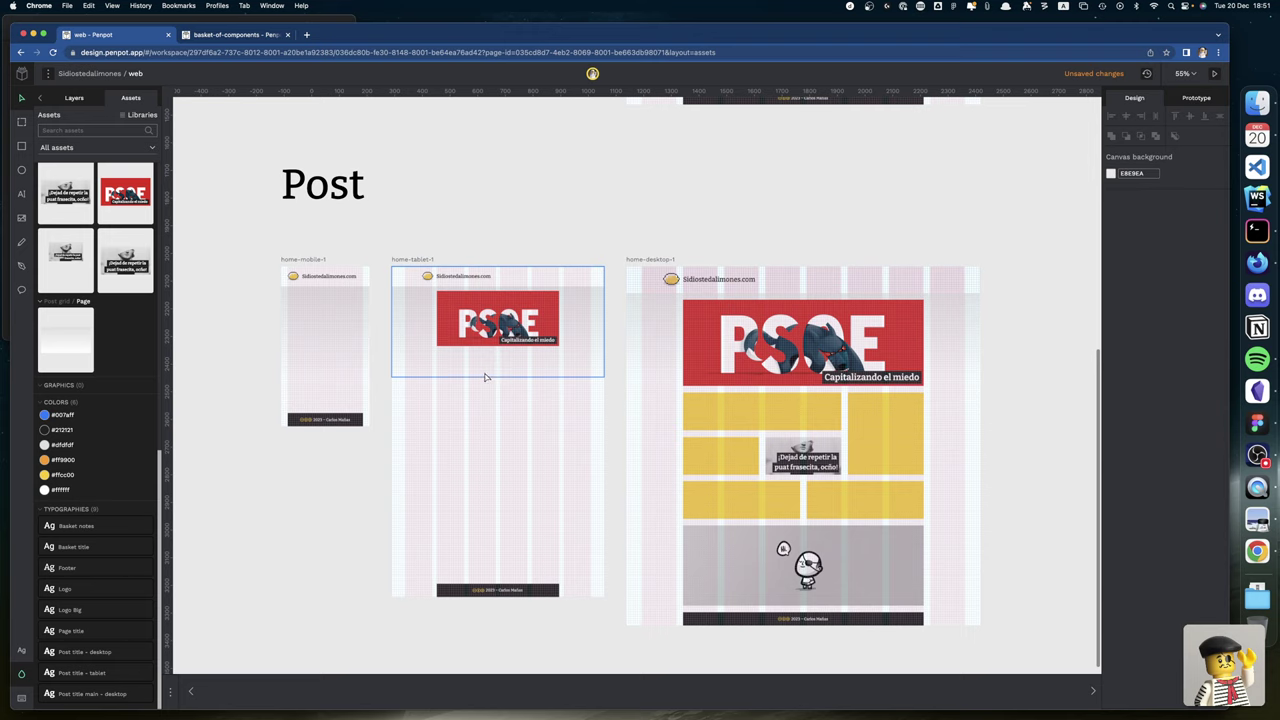
click(505, 340)
key(Delete)
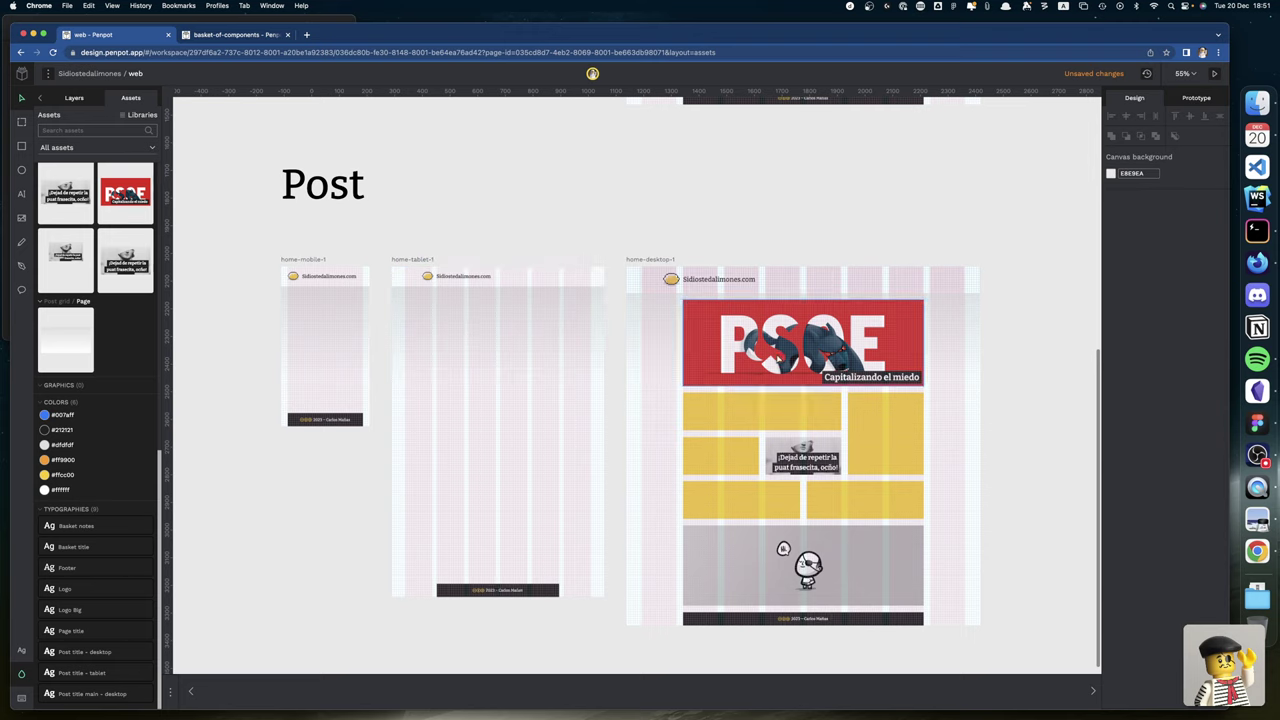
Delete the two post components, the upper wide placeholder and the tall placeholder from the home-desktop-1 board under "Post".
click(800, 345)
key(Delete)
click(760, 415)
key(Delete)
click(868, 427)
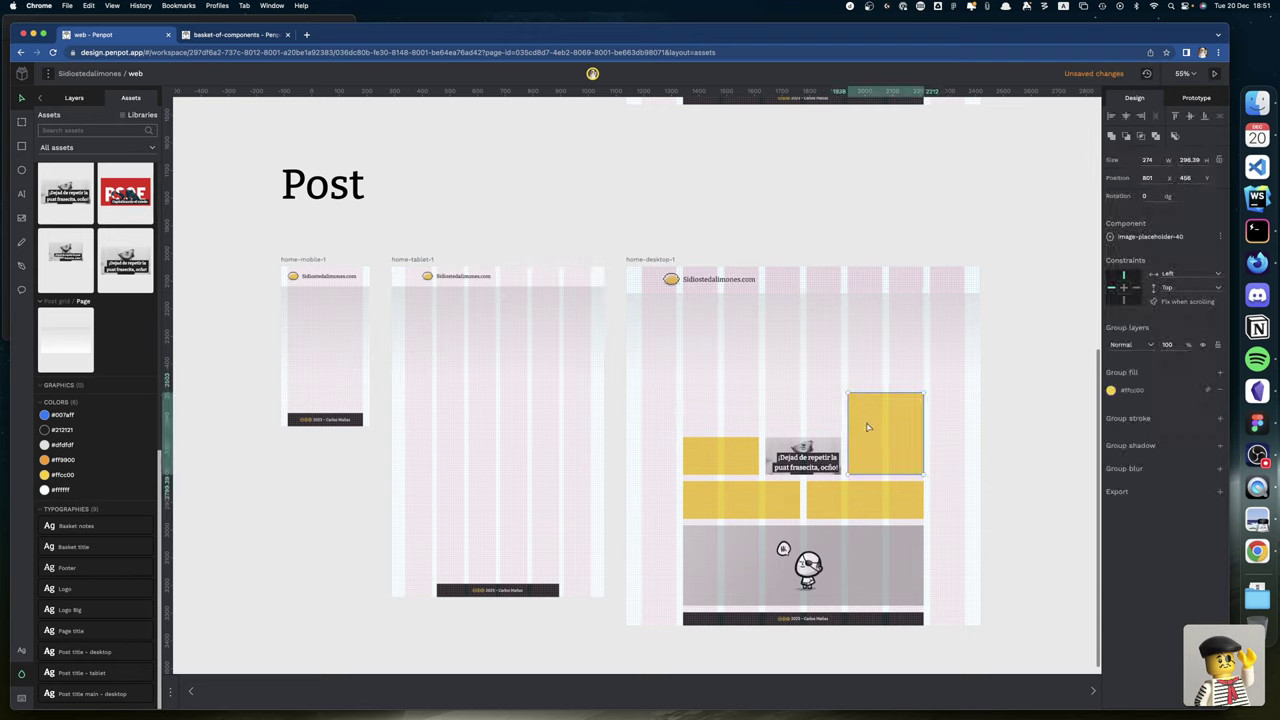
key(Delete)
click(805, 456)
key(Delete)
Delete the three remaining yellow placeholders and the character illustration from the home-desktop-1 board, keeping its header and footer.
click(863, 489)
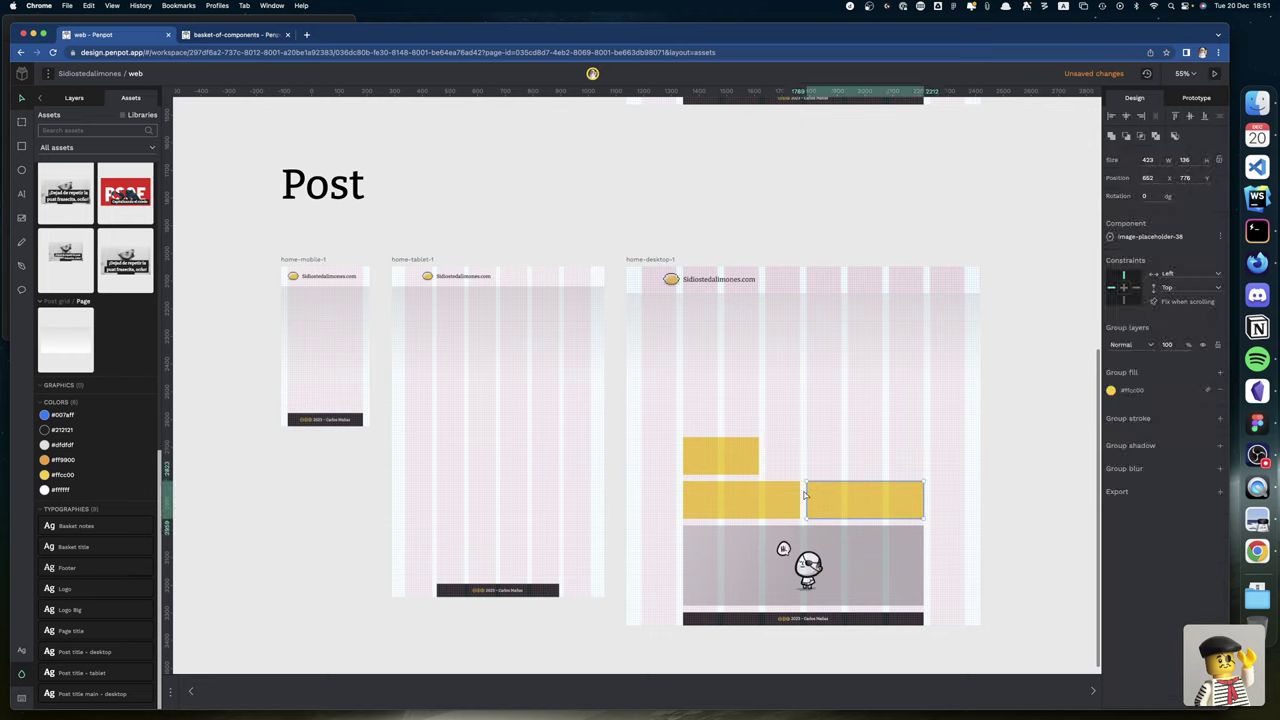
key(Delete)
click(797, 497)
key(Delete)
click(718, 447)
key(Delete)
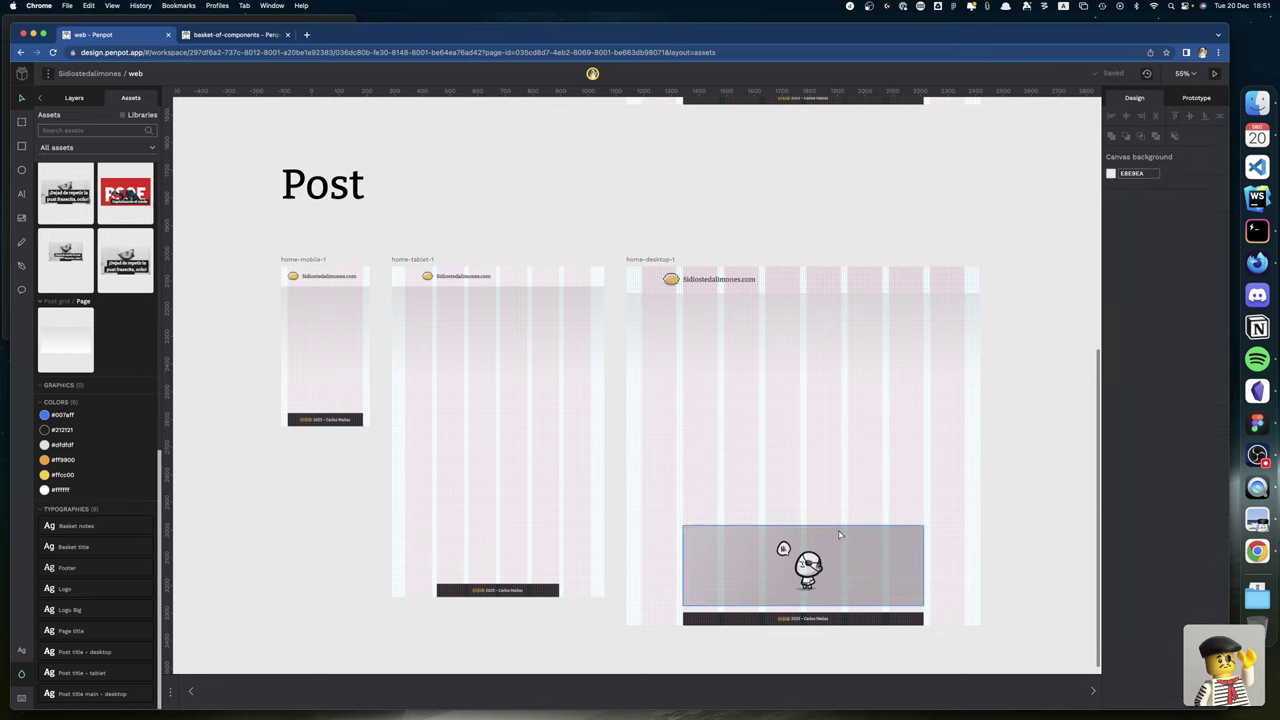
click(840, 535)
key(Delete)
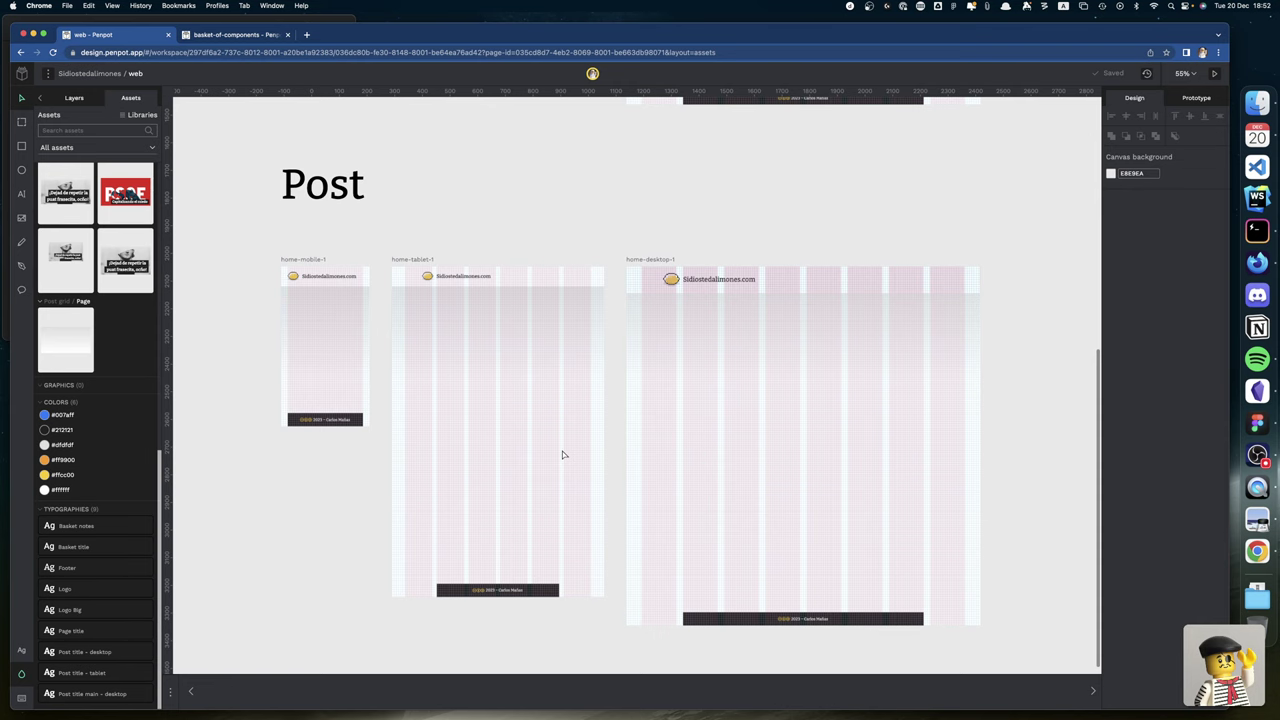
Switch to the live blog in Firefox and examine the "See you, space cowboy..." post's layout from cover image to footer.
key(super+Tab)
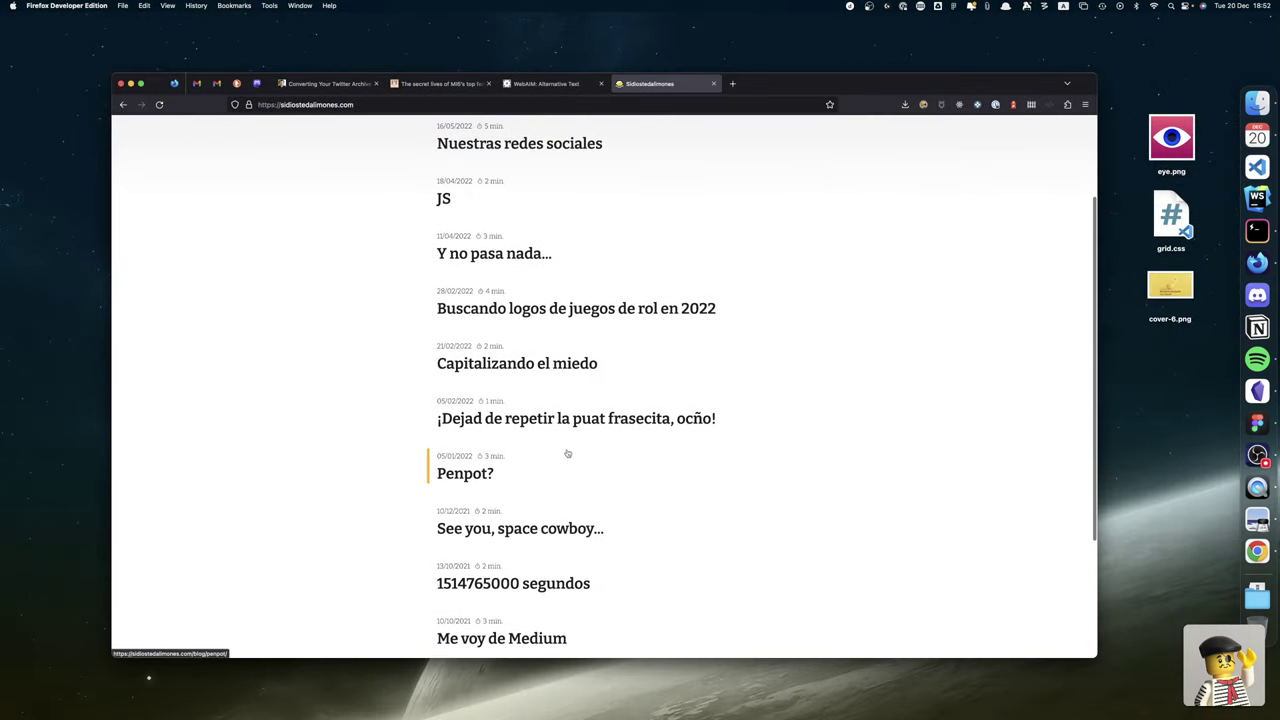
scroll(543, 420, down, 3)
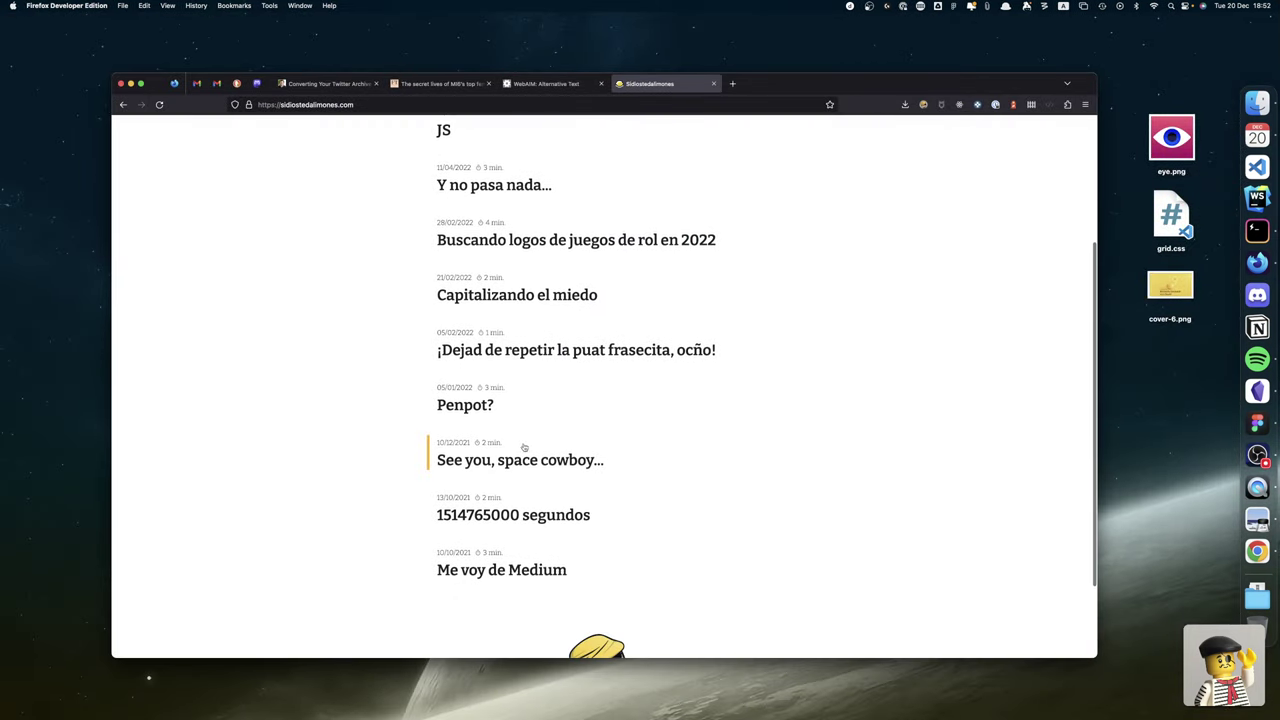
scroll(524, 448, down, 1)
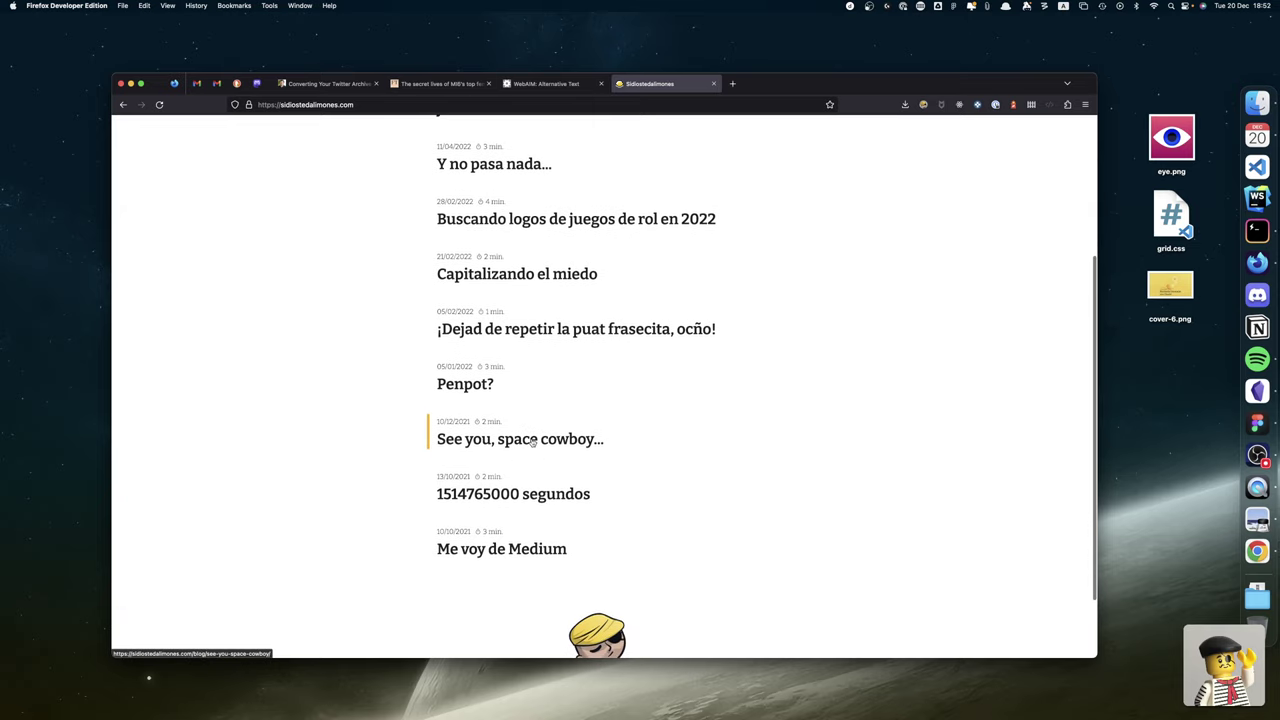
click(533, 442)
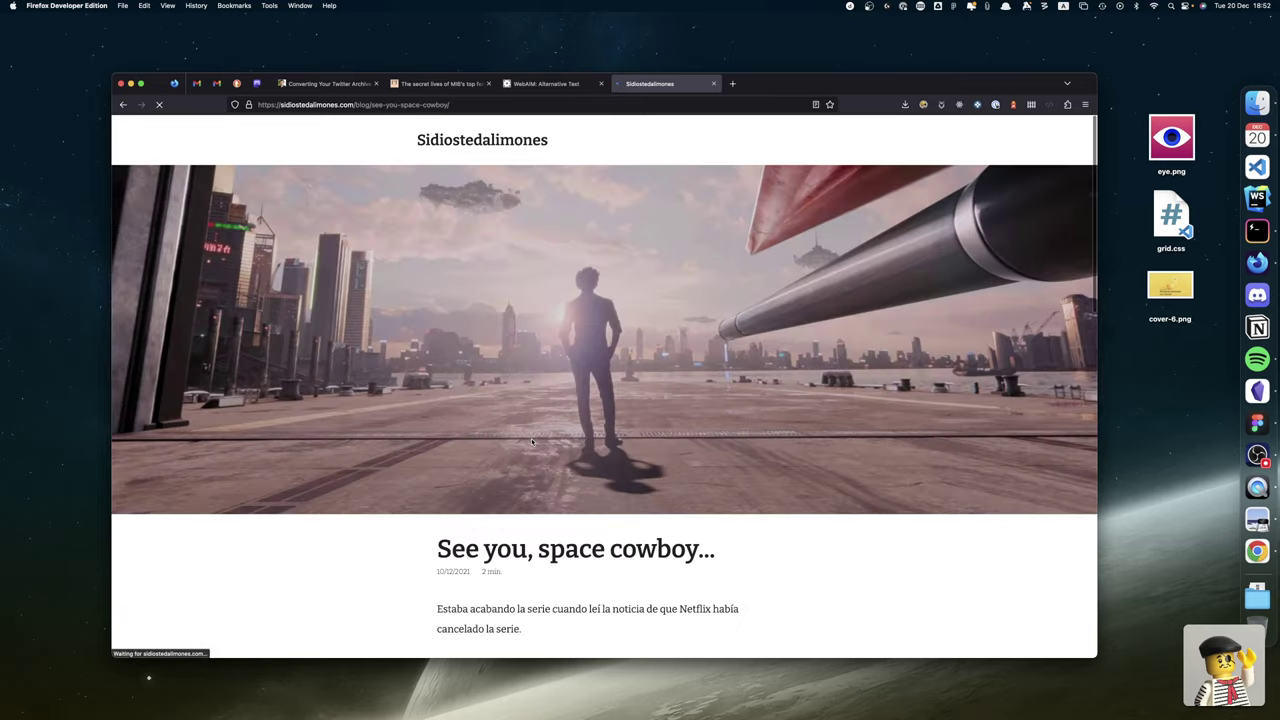
scroll(533, 442, down, 5)
scroll(533, 442, down, 10)
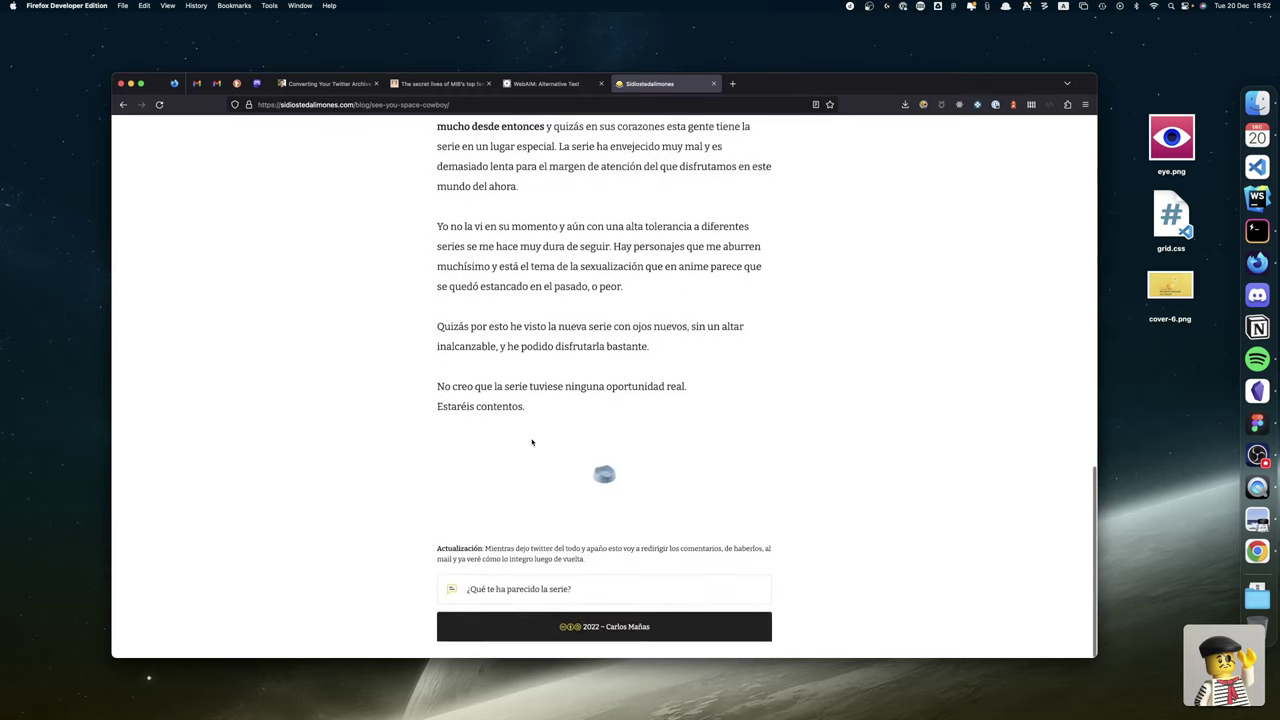
scroll(532, 442, up, 15)
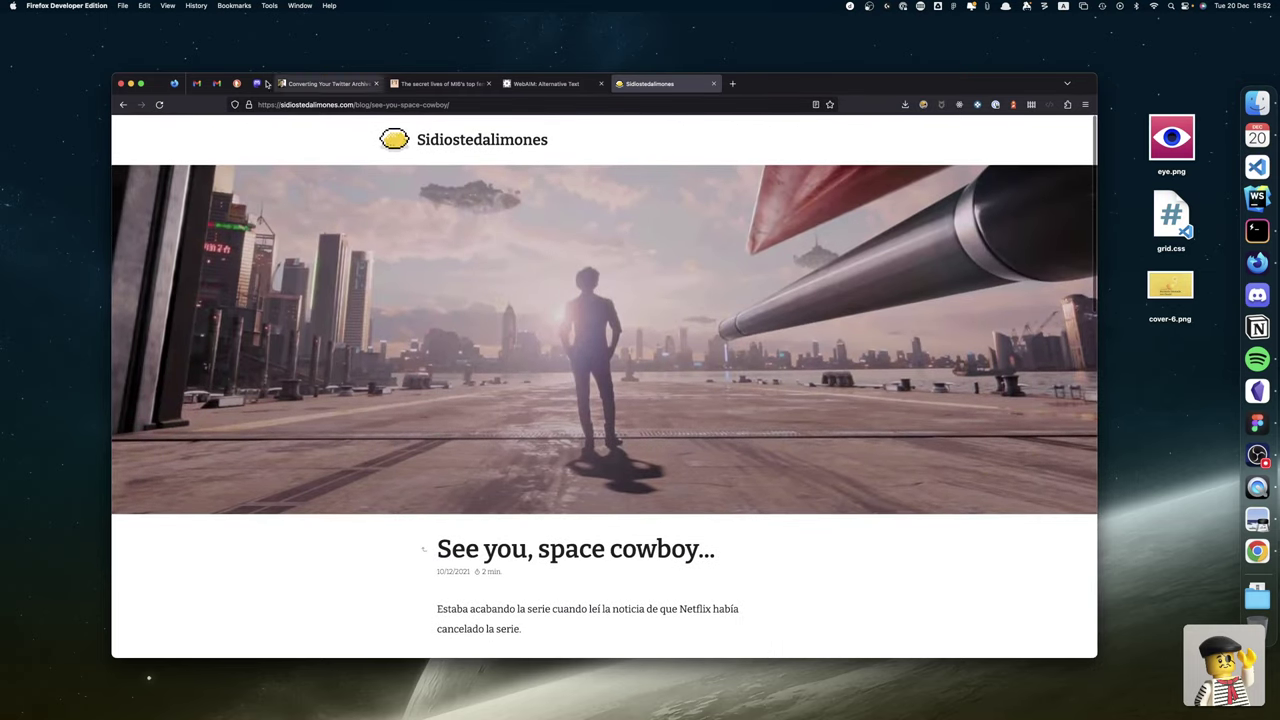
Return to the blog's post list and examine the "JS" post from its cover image down to the closing image and footer.
click(123, 104)
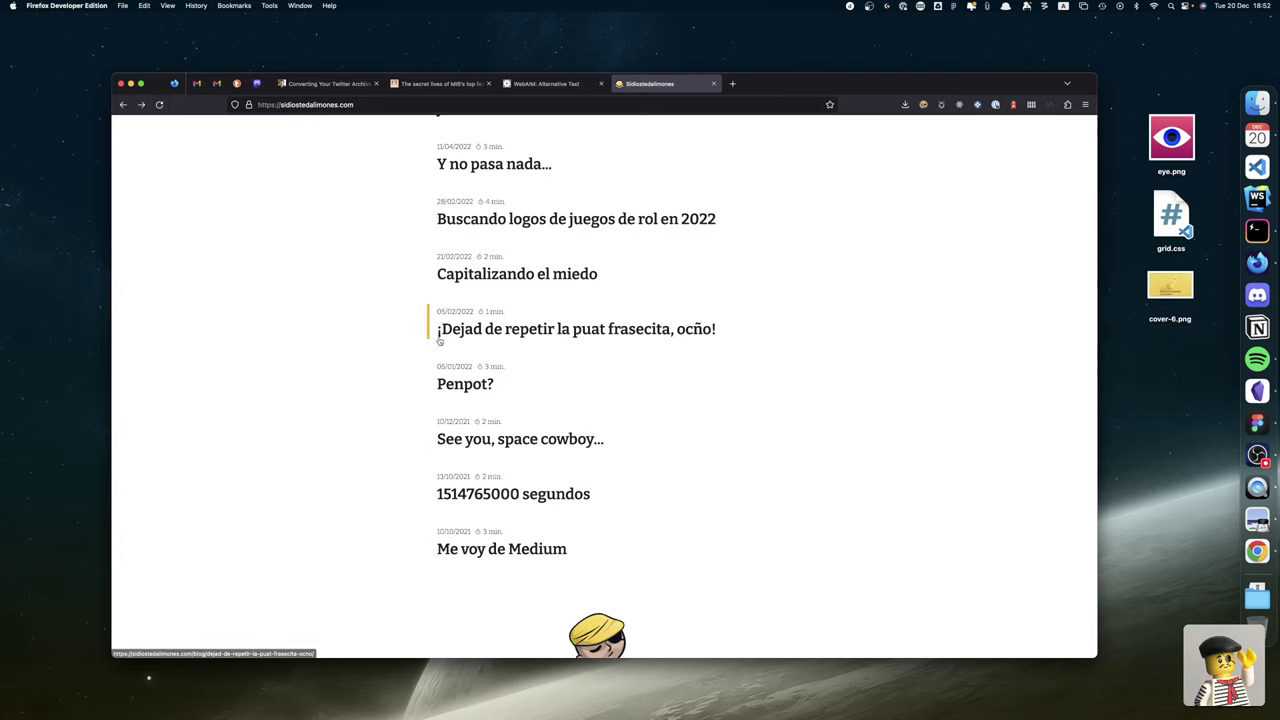
scroll(516, 553, up, 4)
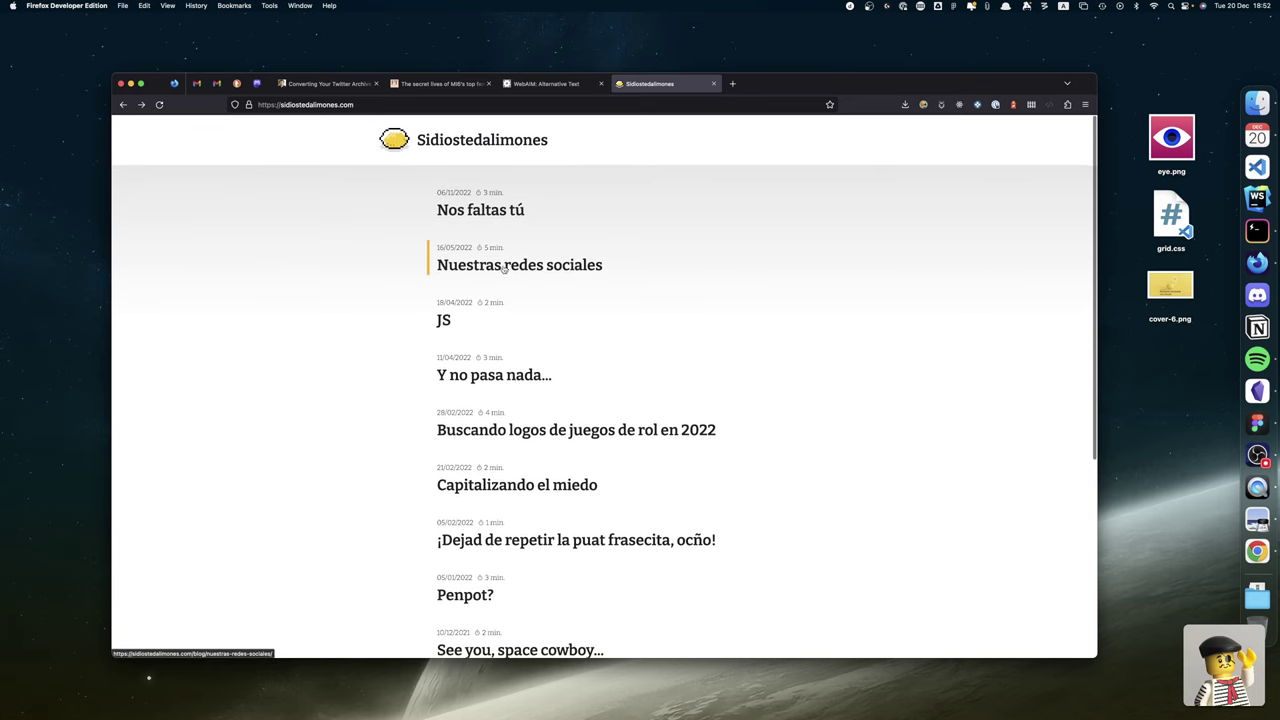
scroll(513, 452, down, 1)
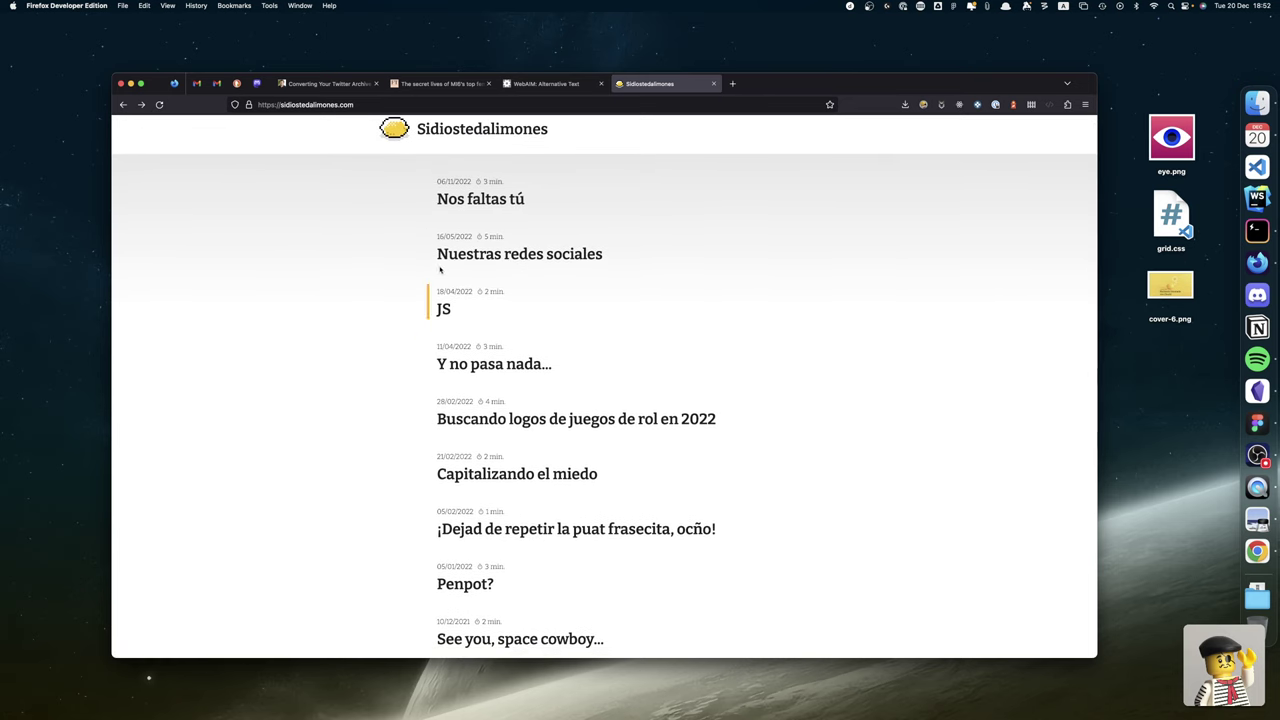
click(444, 310)
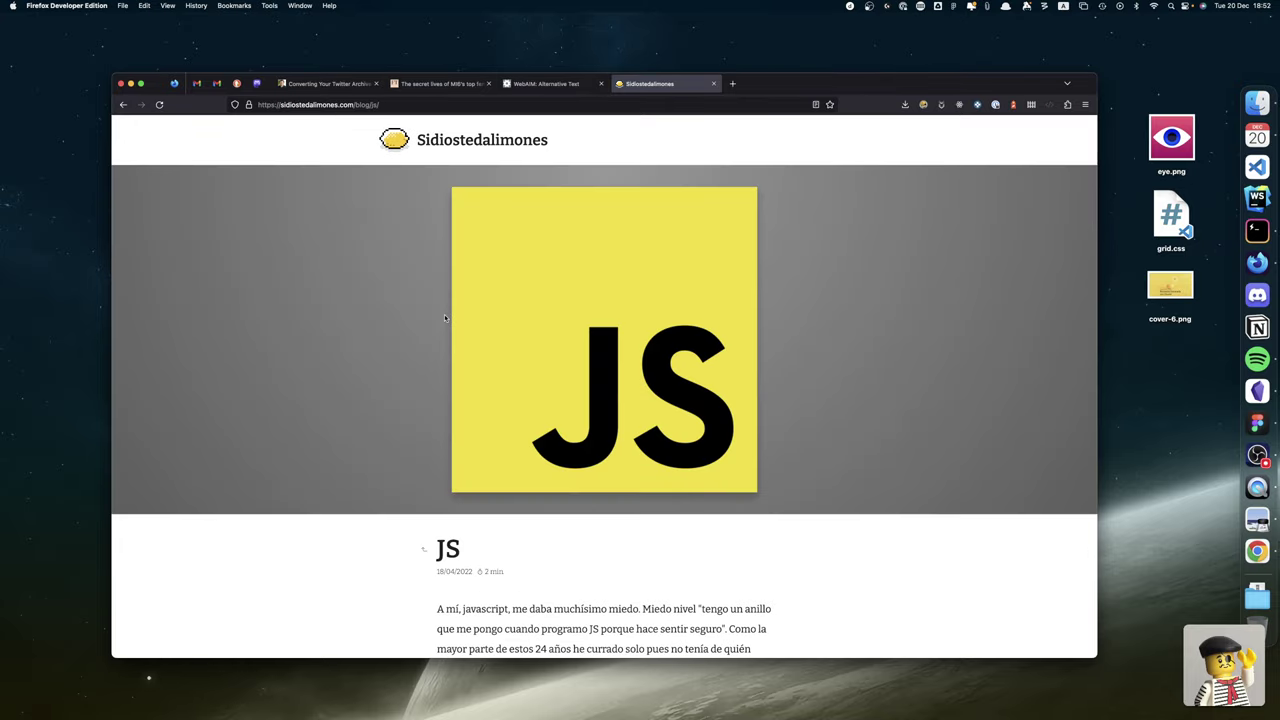
scroll(445, 318, down, 3)
scroll(445, 318, down, 4)
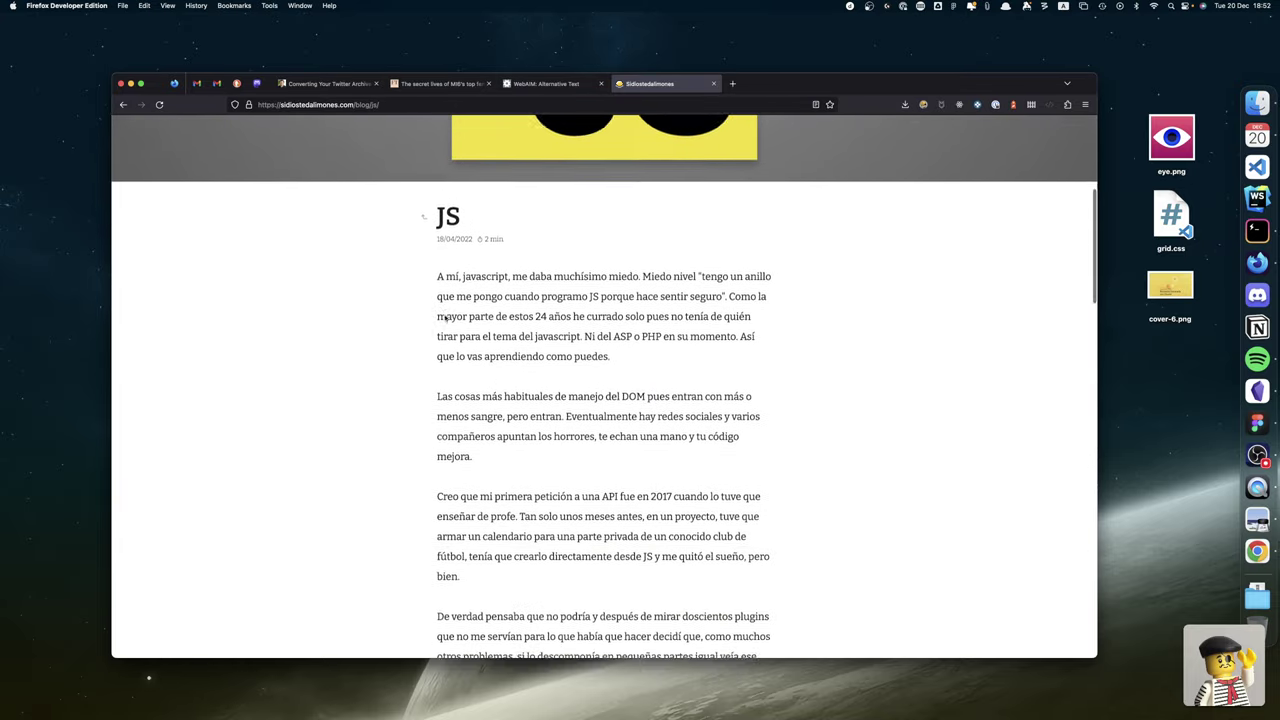
scroll(445, 318, down, 15)
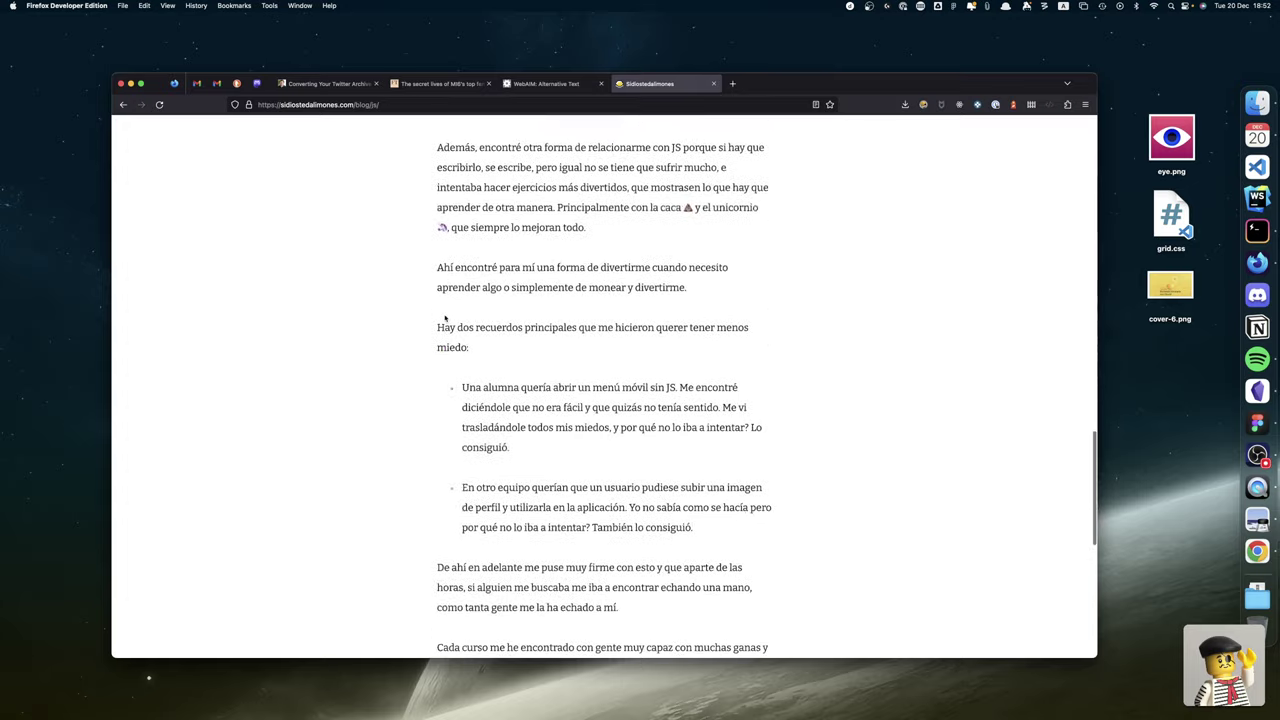
scroll(445, 318, down, 3)
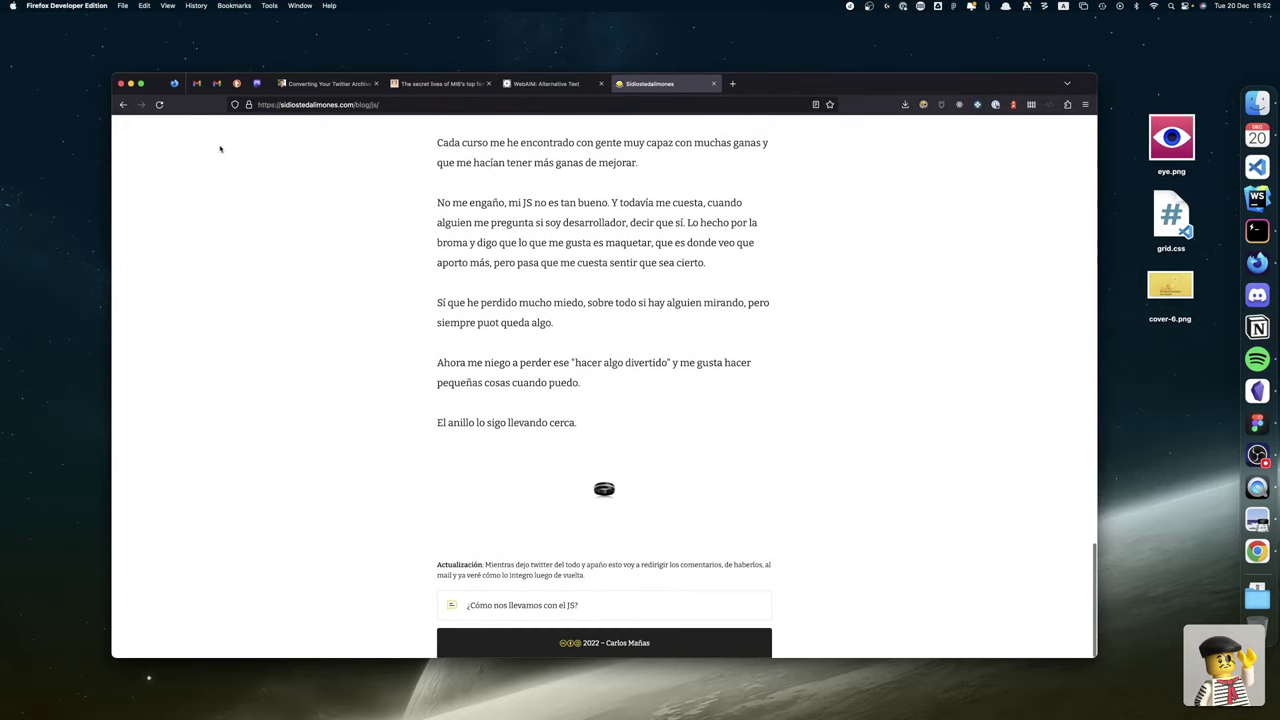
Return to the post list and examine the "Me voy de Medium" post, including its headings, inline diagram, closing image and cover.
click(123, 104)
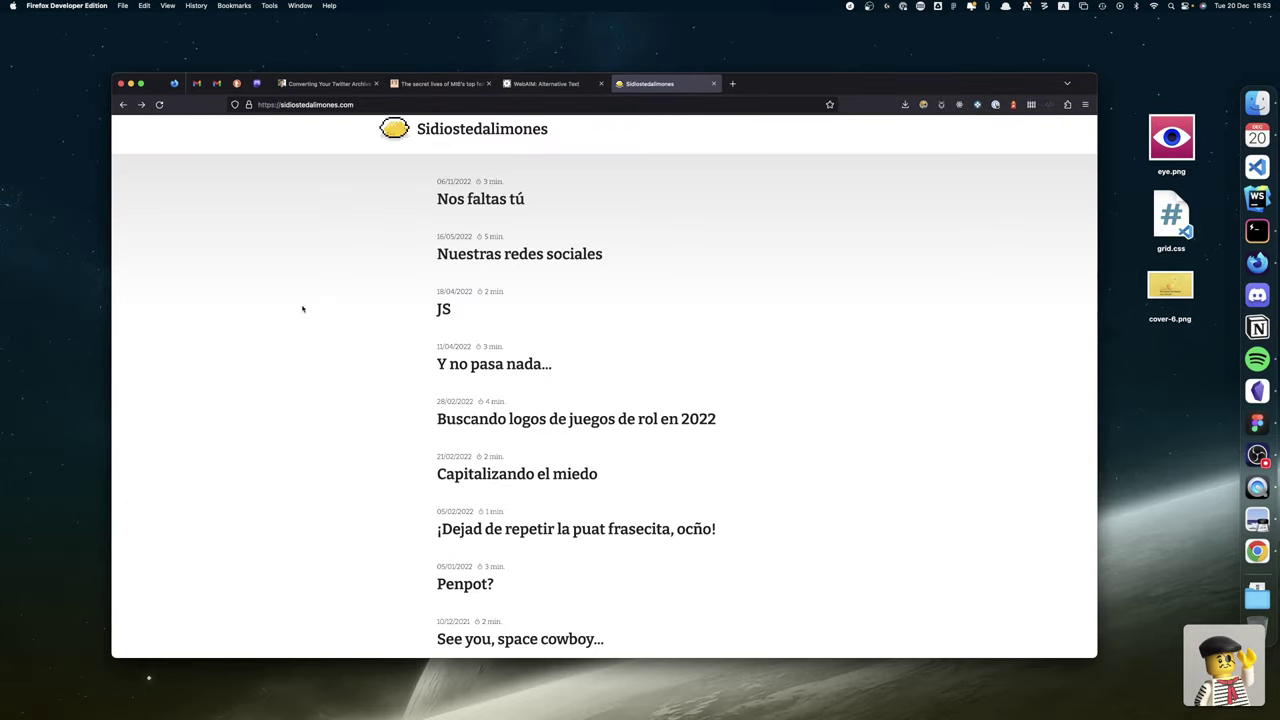
scroll(363, 331, down, 5)
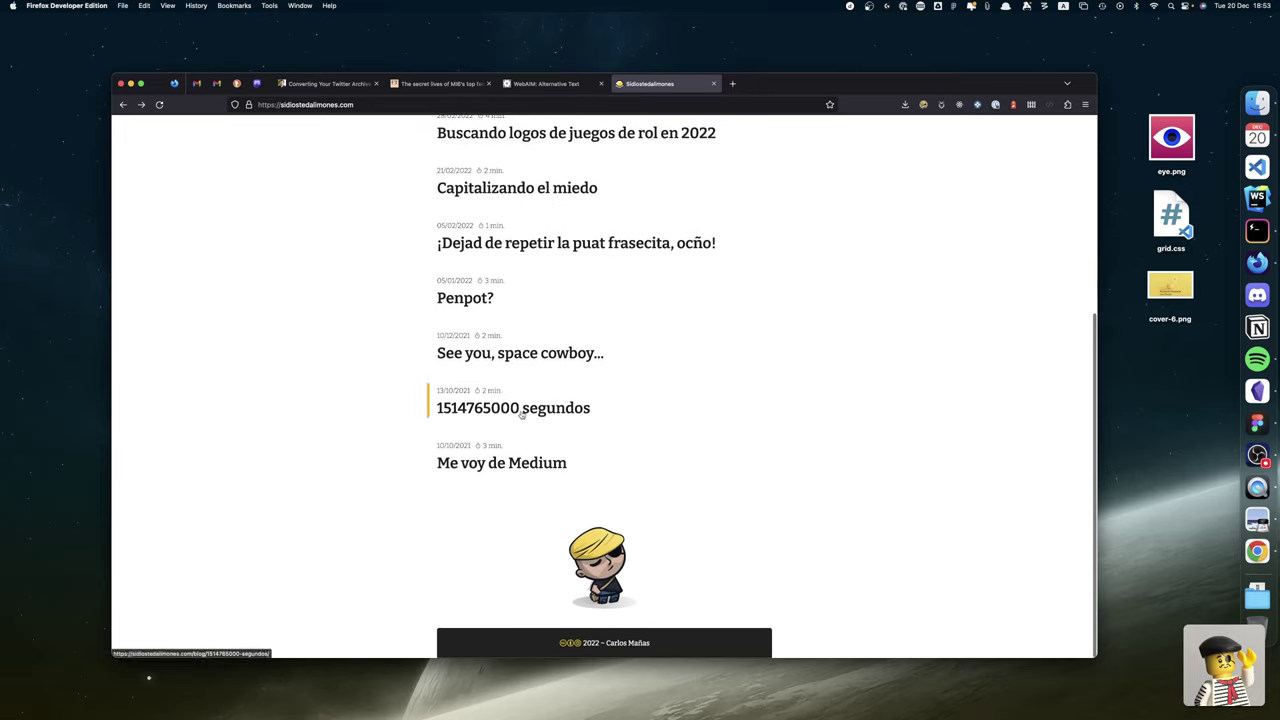
click(543, 464)
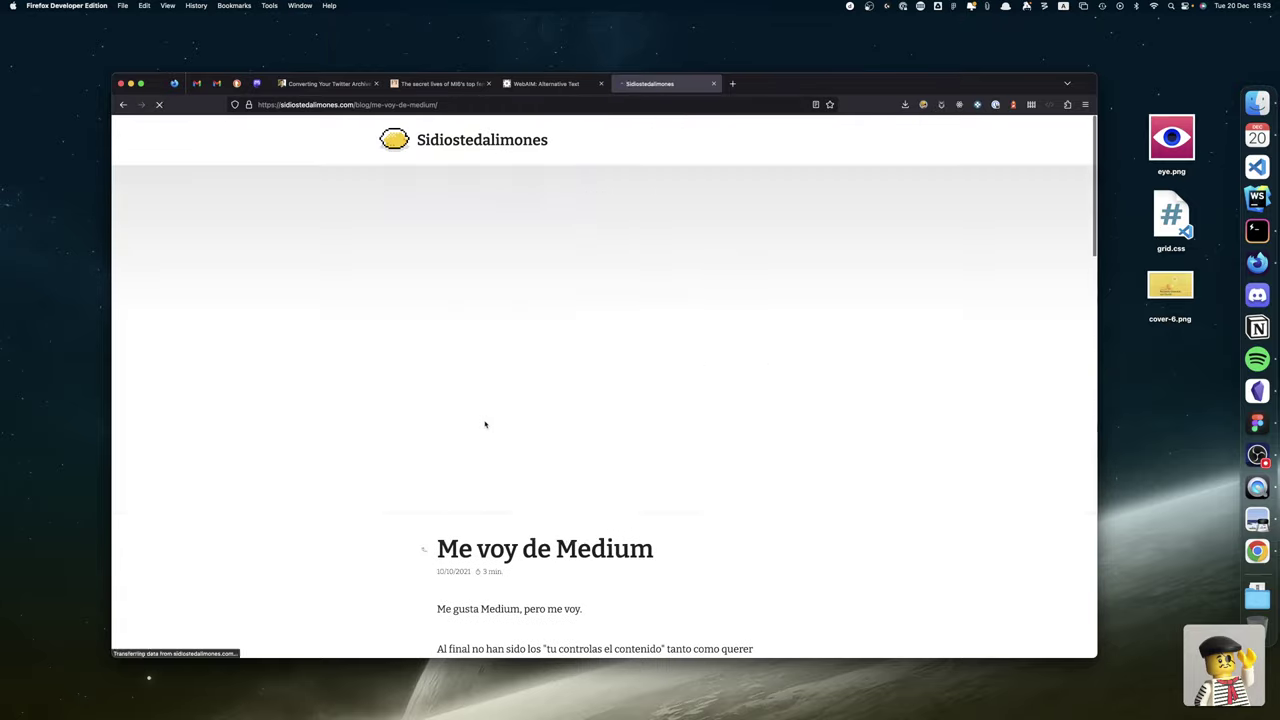
scroll(485, 424, down, 10)
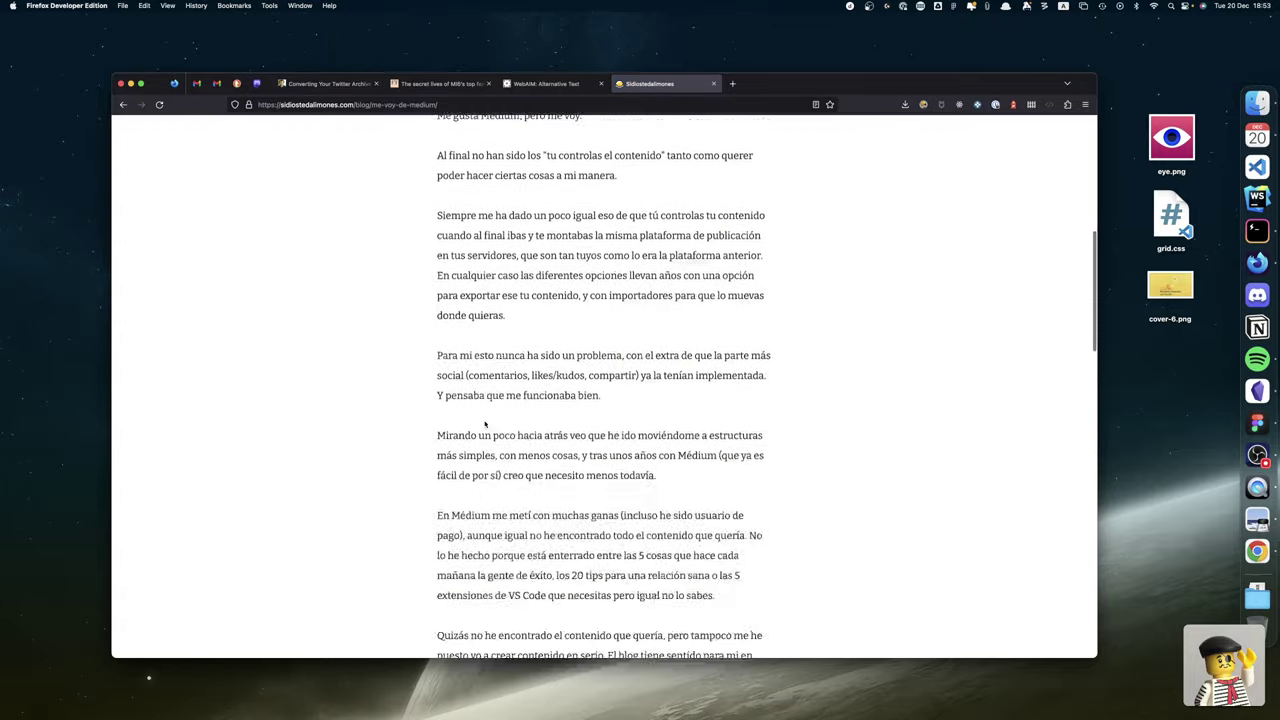
scroll(485, 424, down, 12)
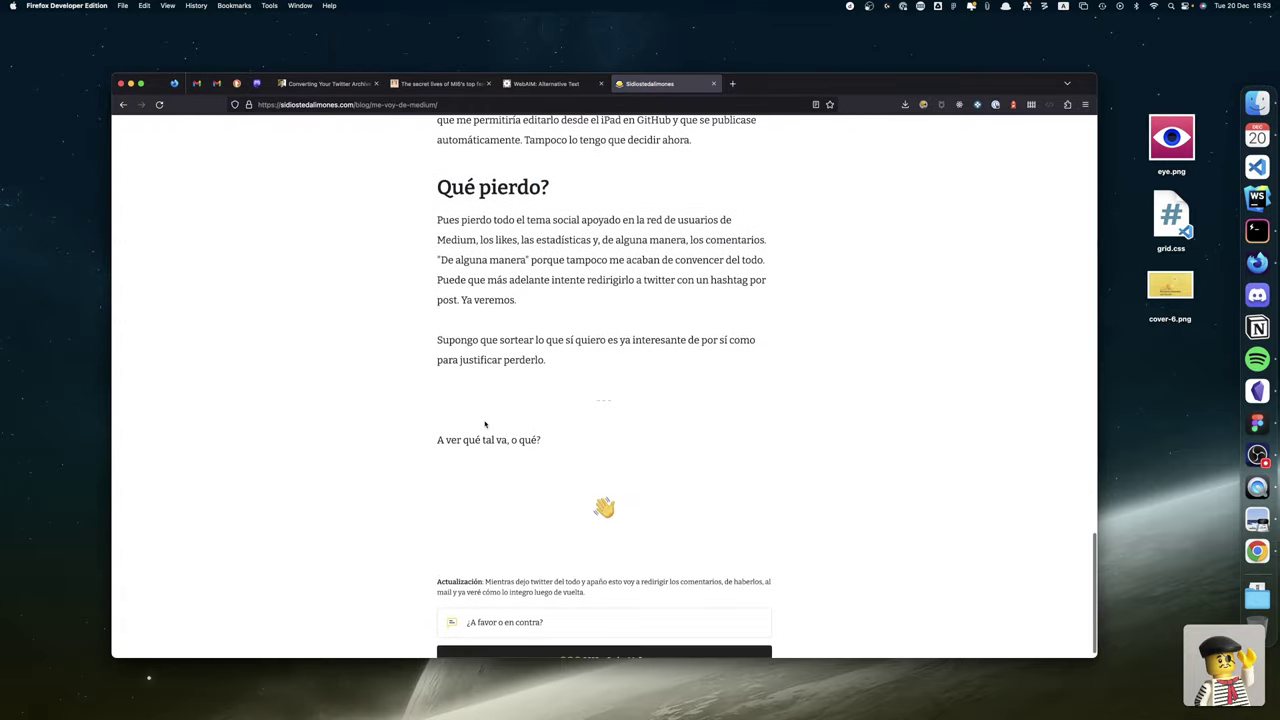
scroll(486, 414, up, 5)
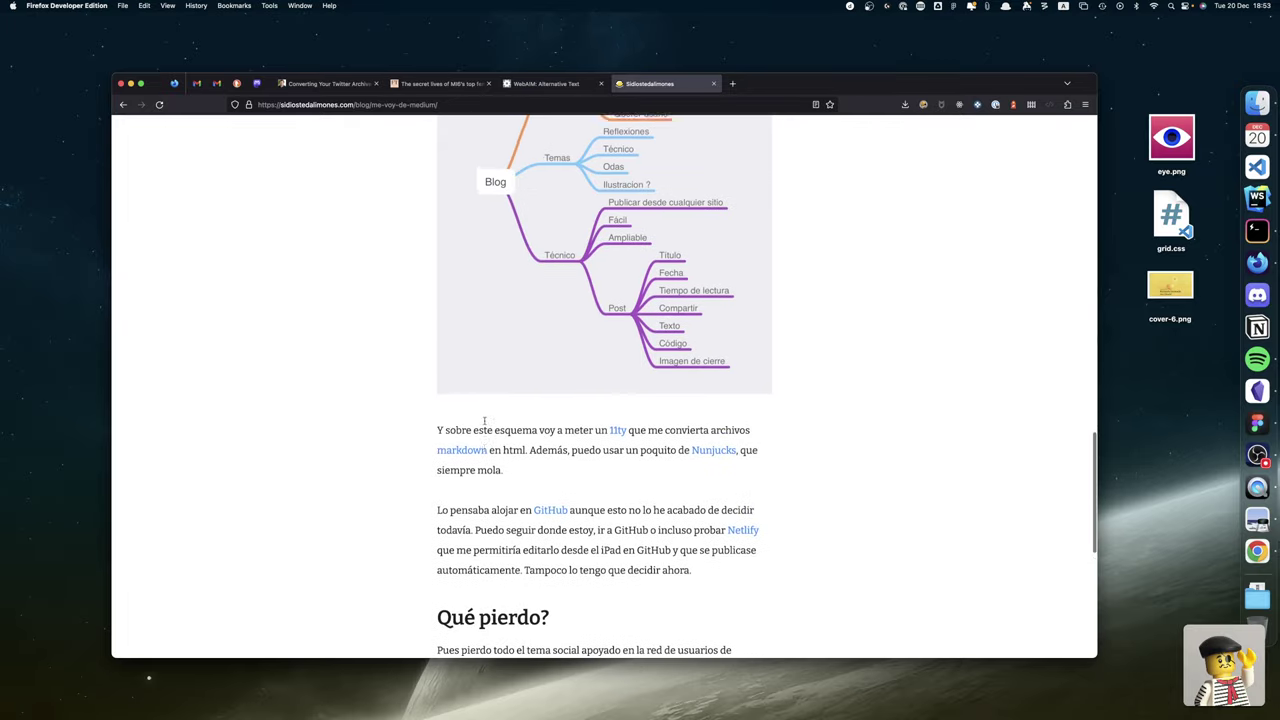
scroll(452, 420, up, 3)
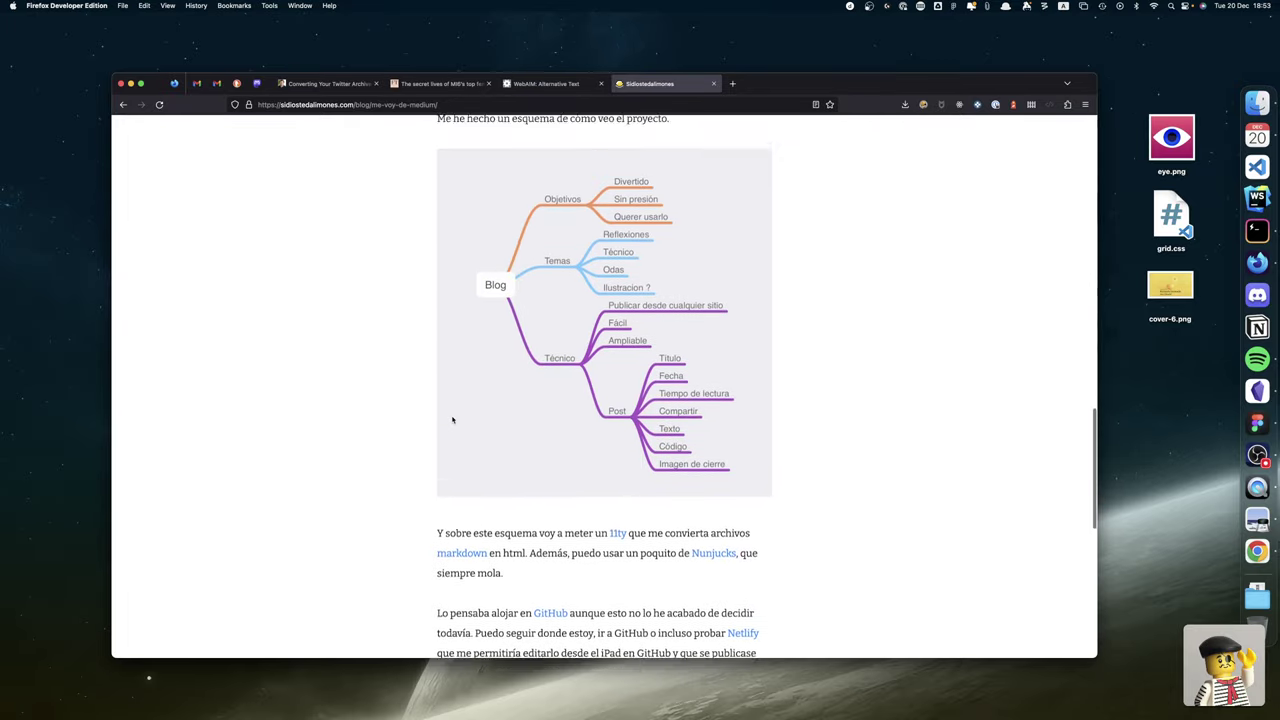
scroll(452, 420, up, 15)
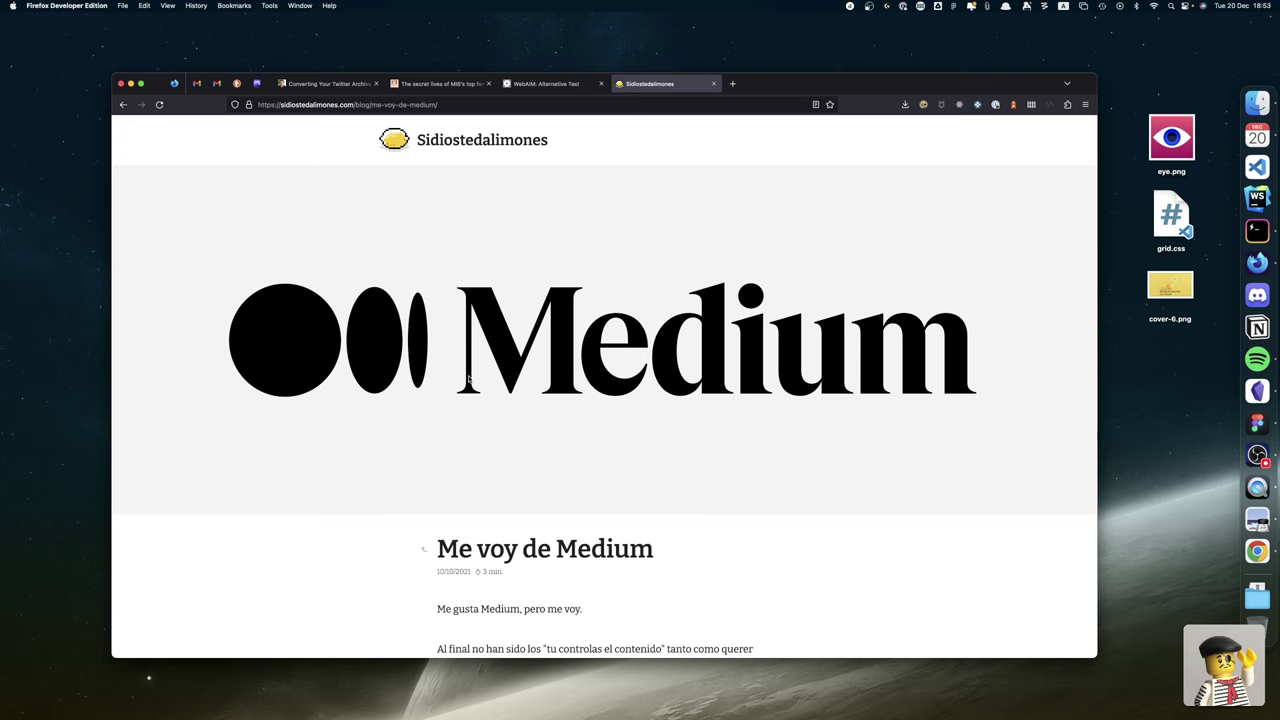
key(super+Tab)
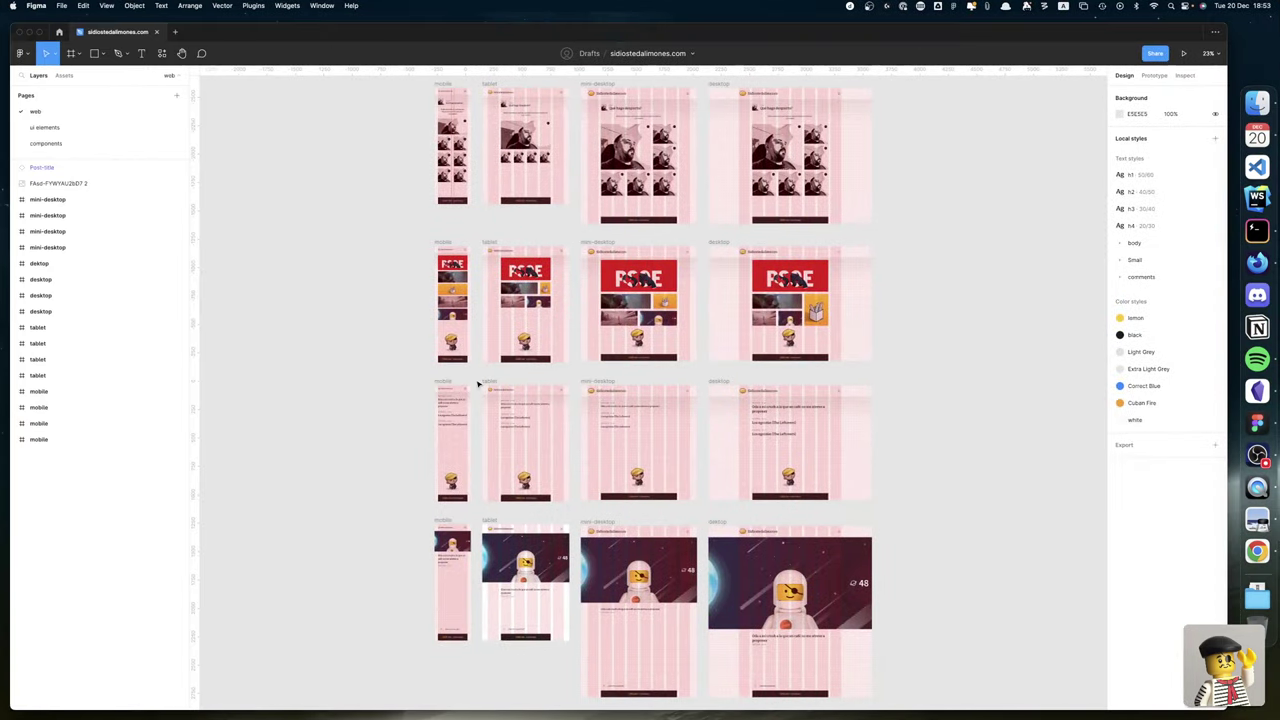
key(super+Tab)
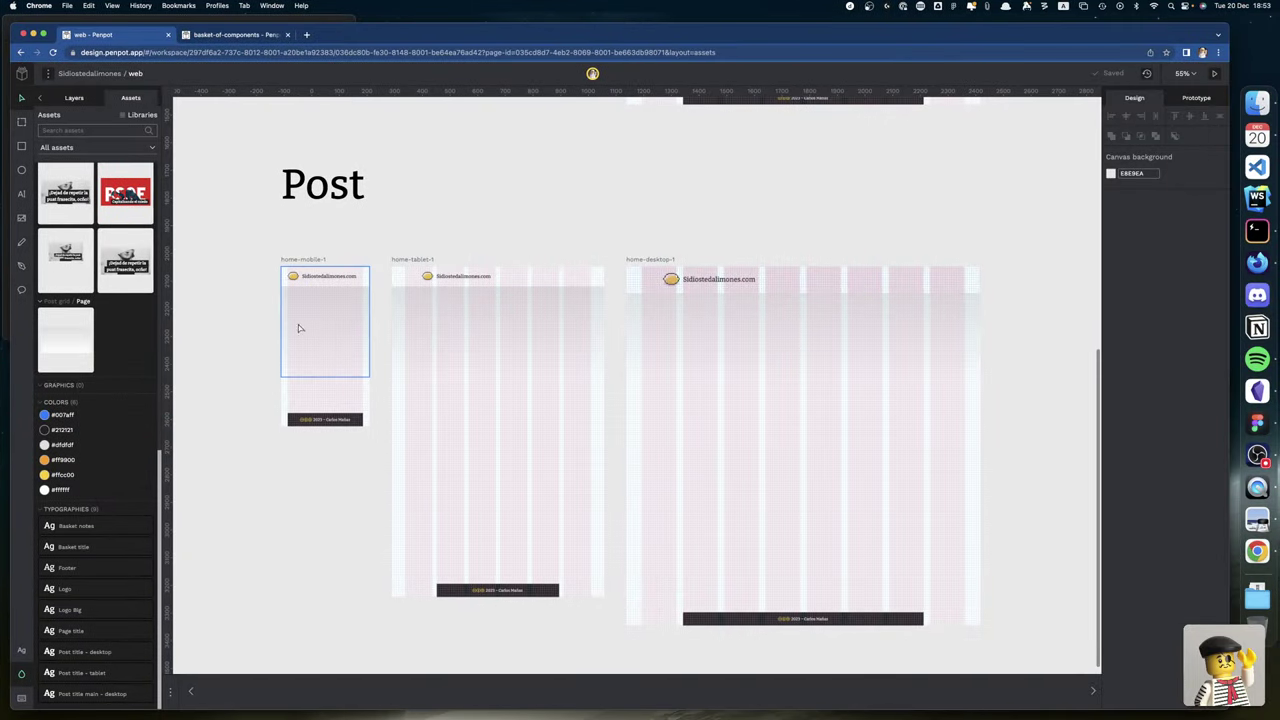
scroll(298, 327, down, 1)
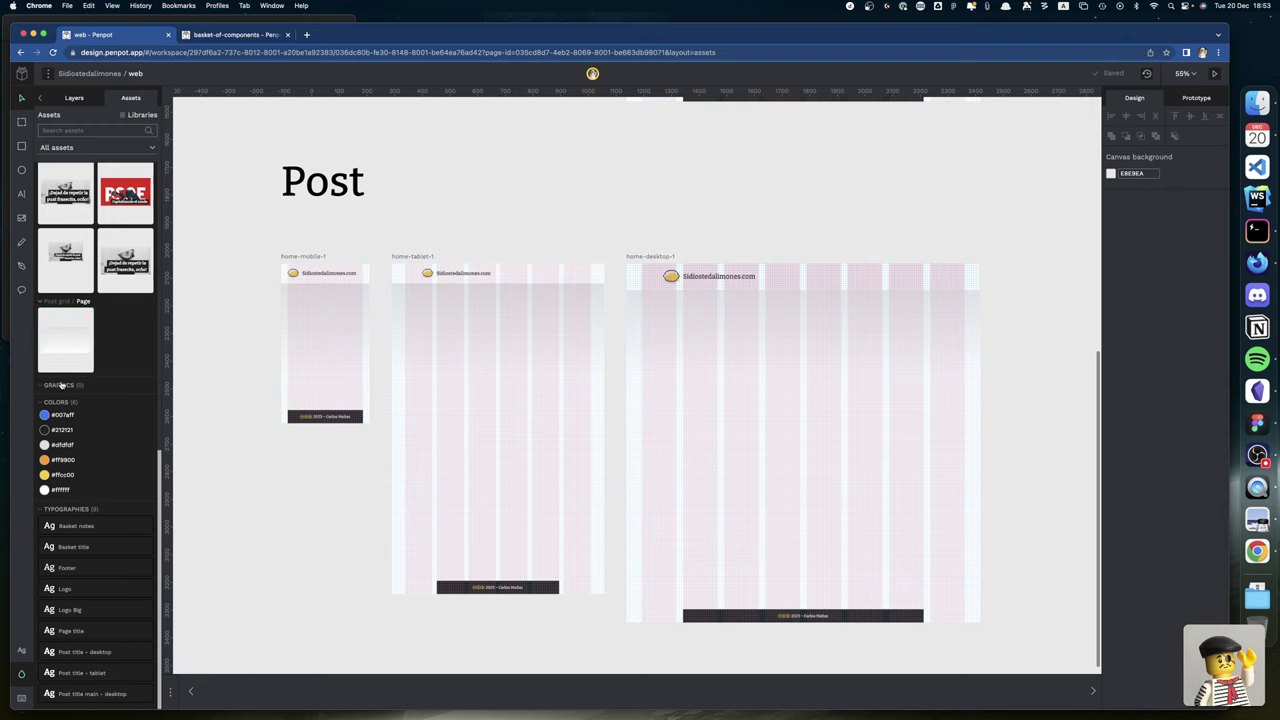
scroll(52, 378, up, 4)
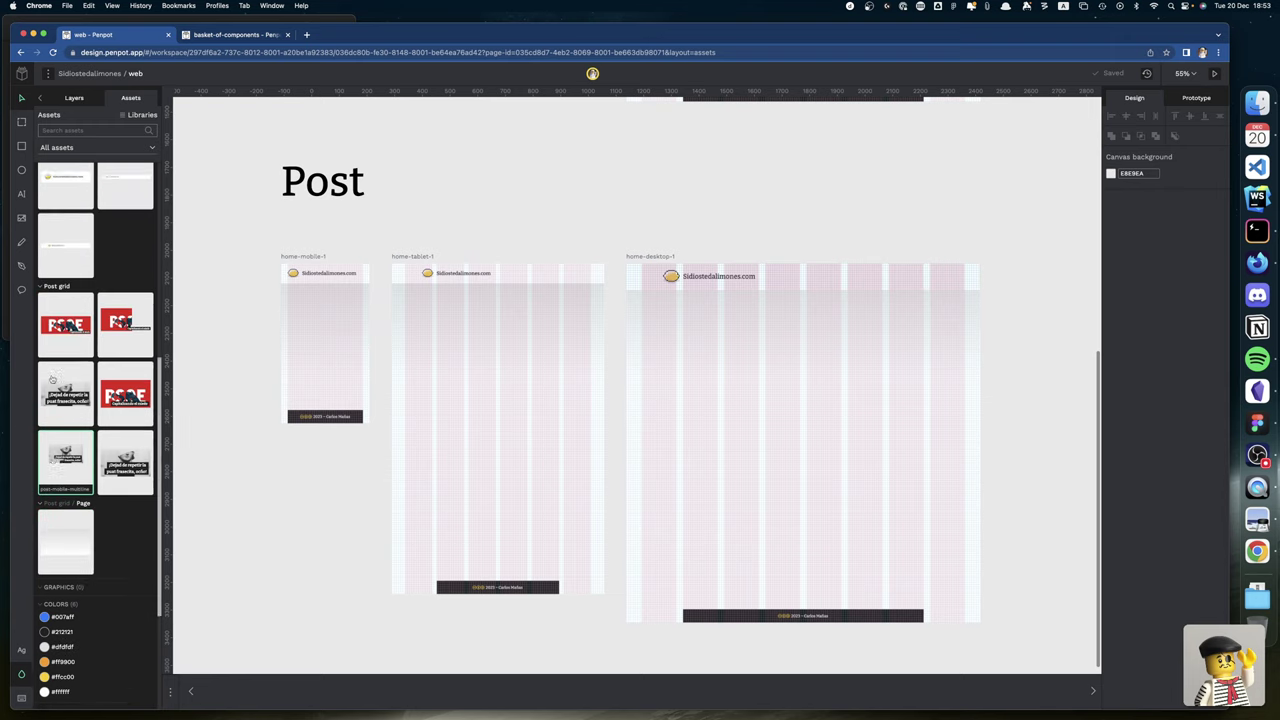
scroll(52, 378, up, 8)
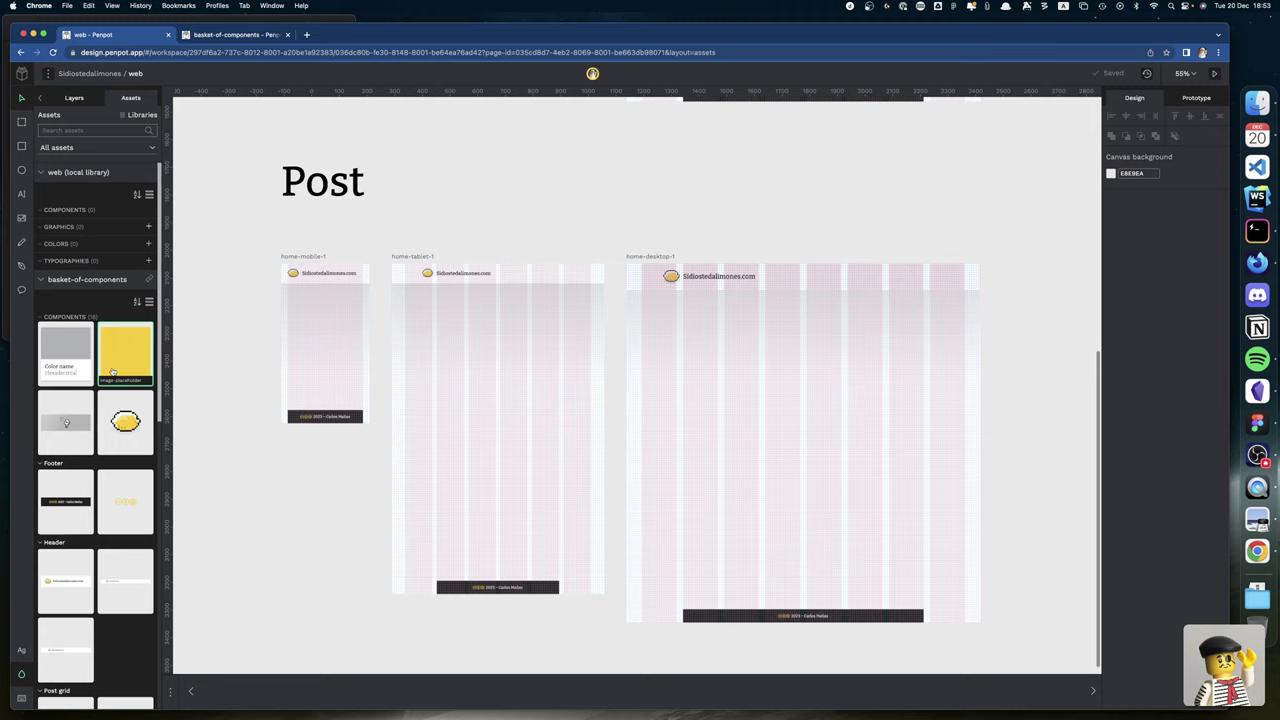
drag(112, 370, 302, 345)
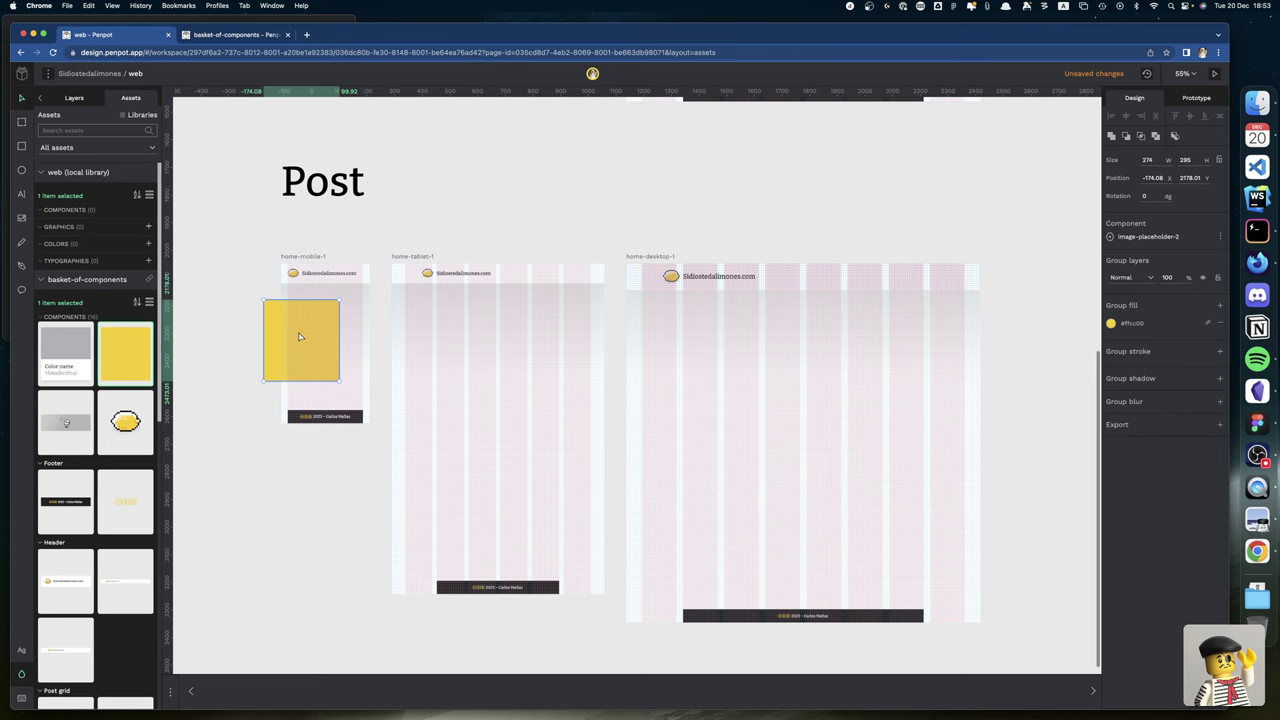
key(Delete)
Copy the Medium cover image from the live post in Firefox and paste it into the home-mobile-1 board in Penpot.
key(ctrl+Left)
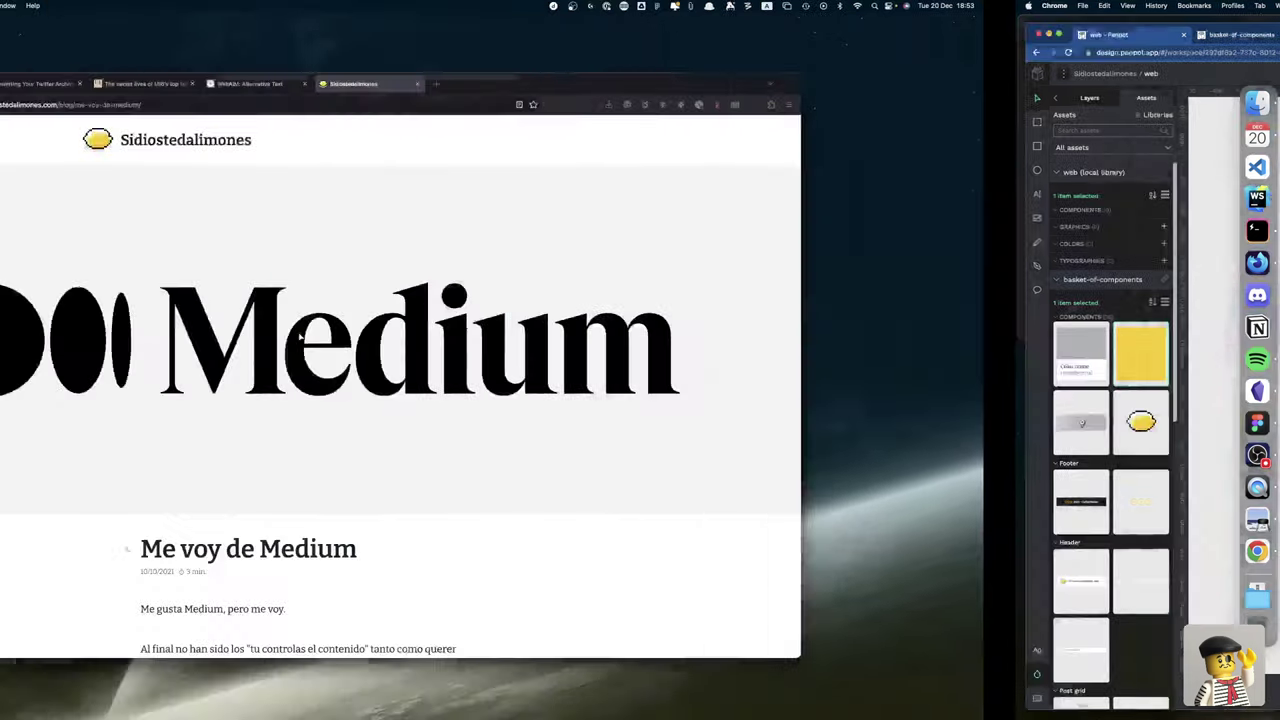
right_click(287, 352)
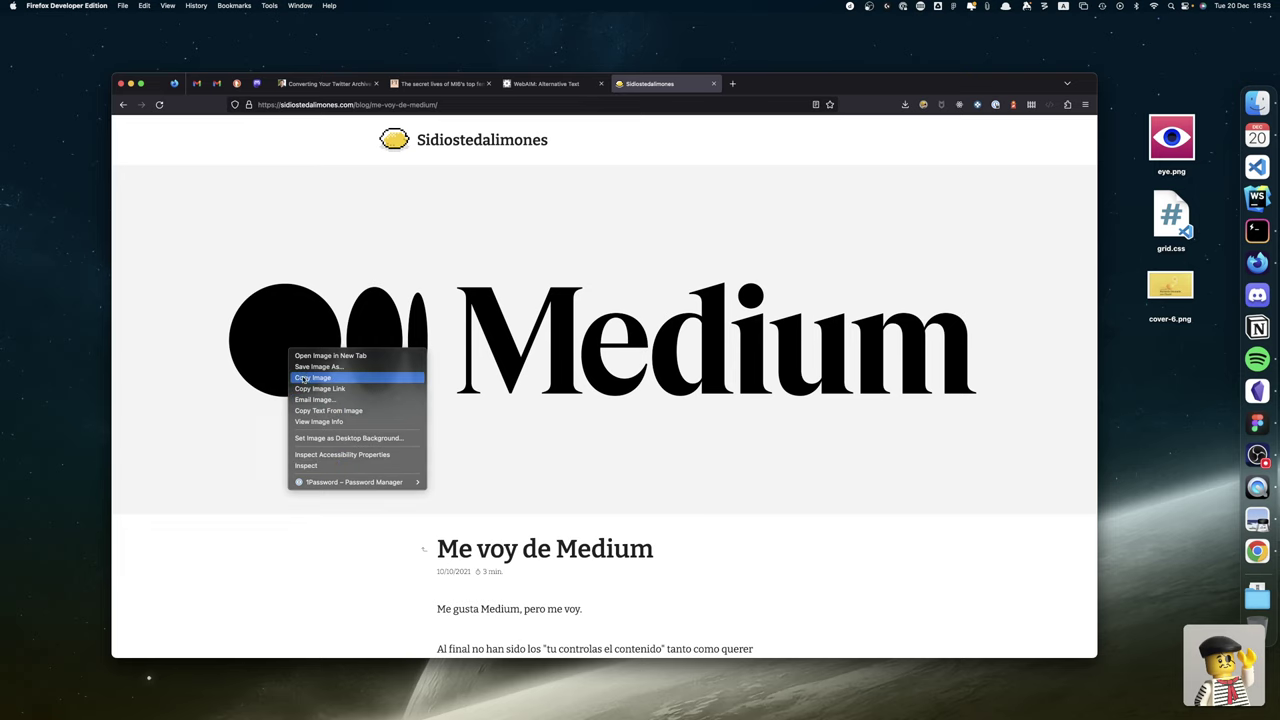
click(310, 378)
key(ctrl+Right)
key(ctrl+Right)
key(ctrl+Right)
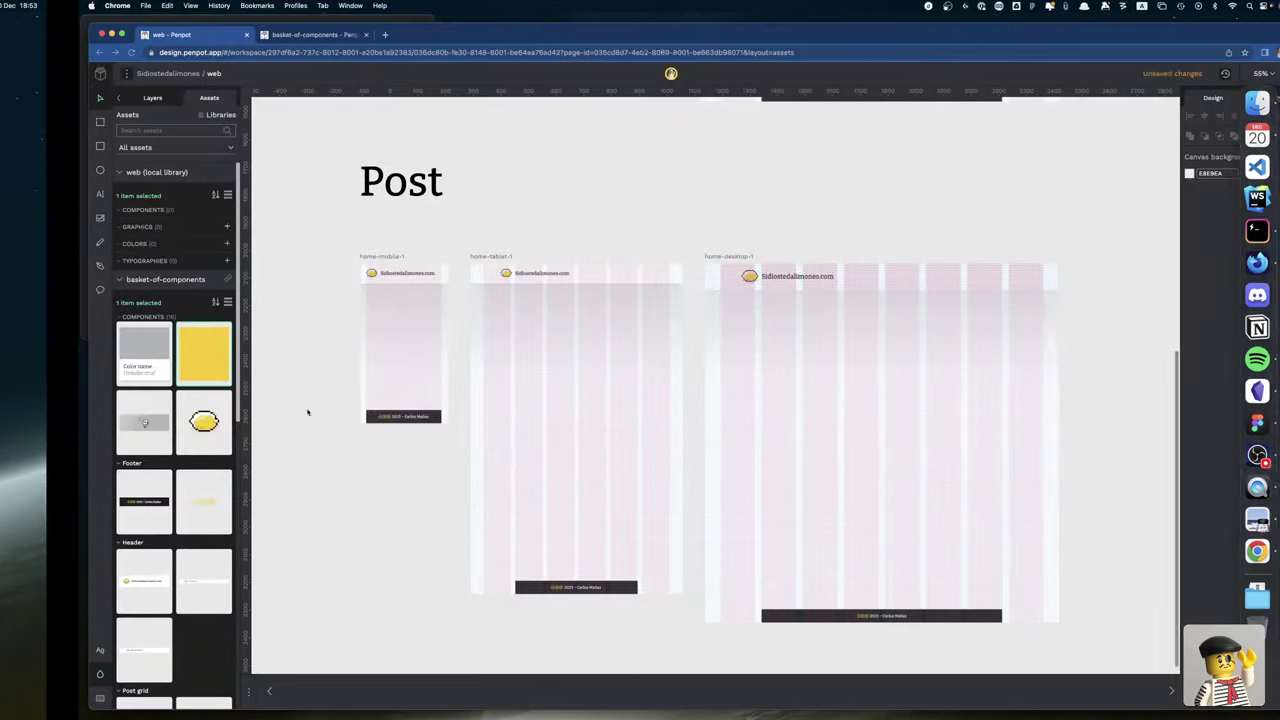
key(super+v)
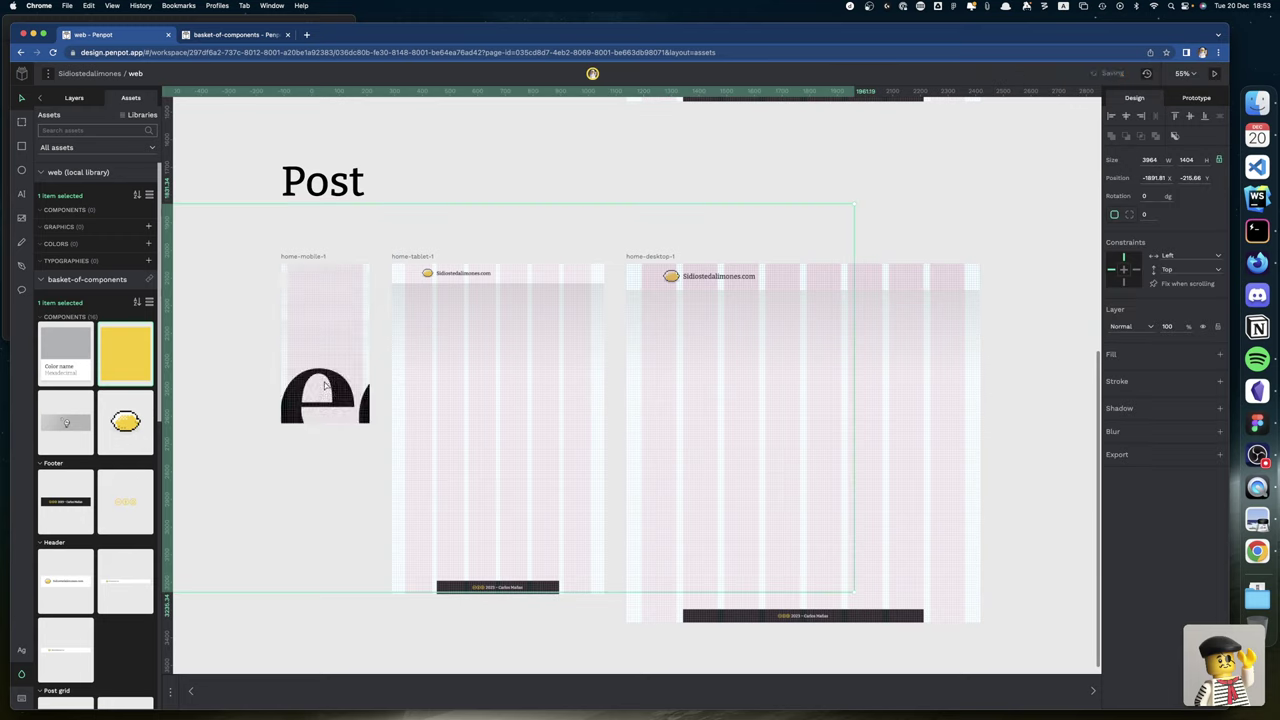
Scale the pasted Medium image proportionally to 320 wide, centre it horizontally and align it to the top of the home-mobile-1 board.
scroll(324, 386, left, 3)
scroll(330, 383, down, 1)
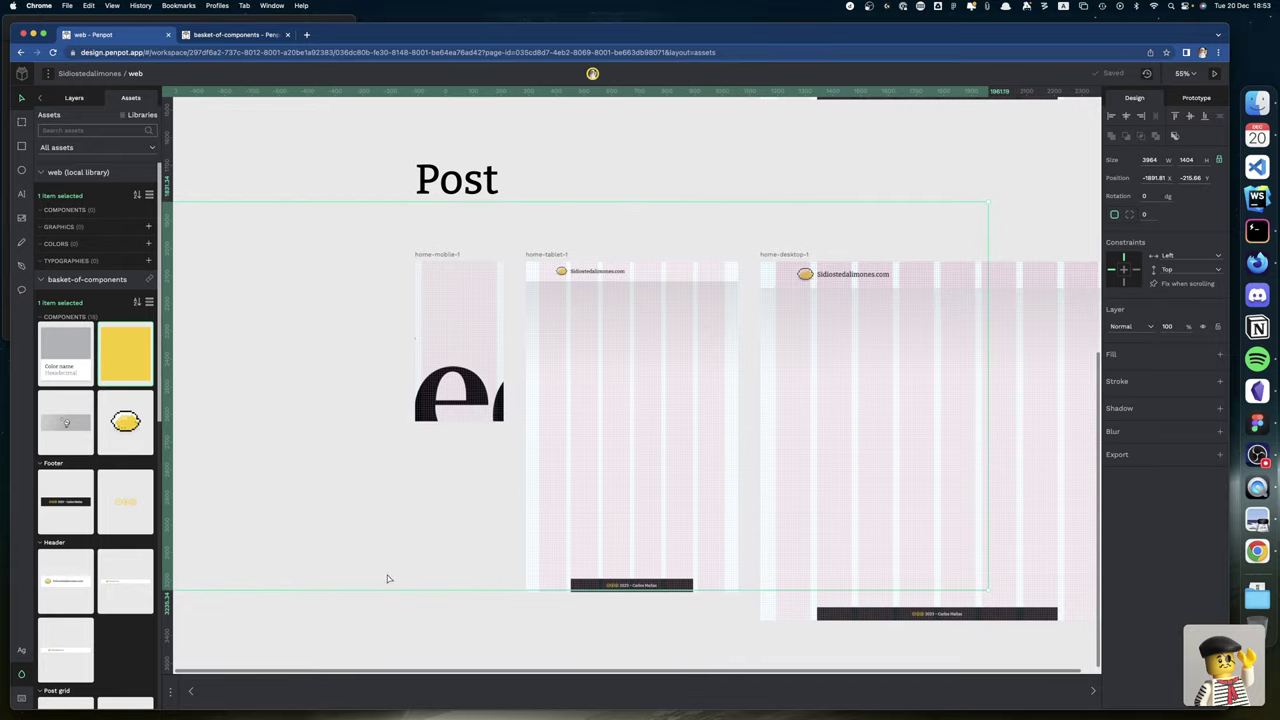
click(1155, 160)
double_click(1155, 160)
text(320)
key(Return)
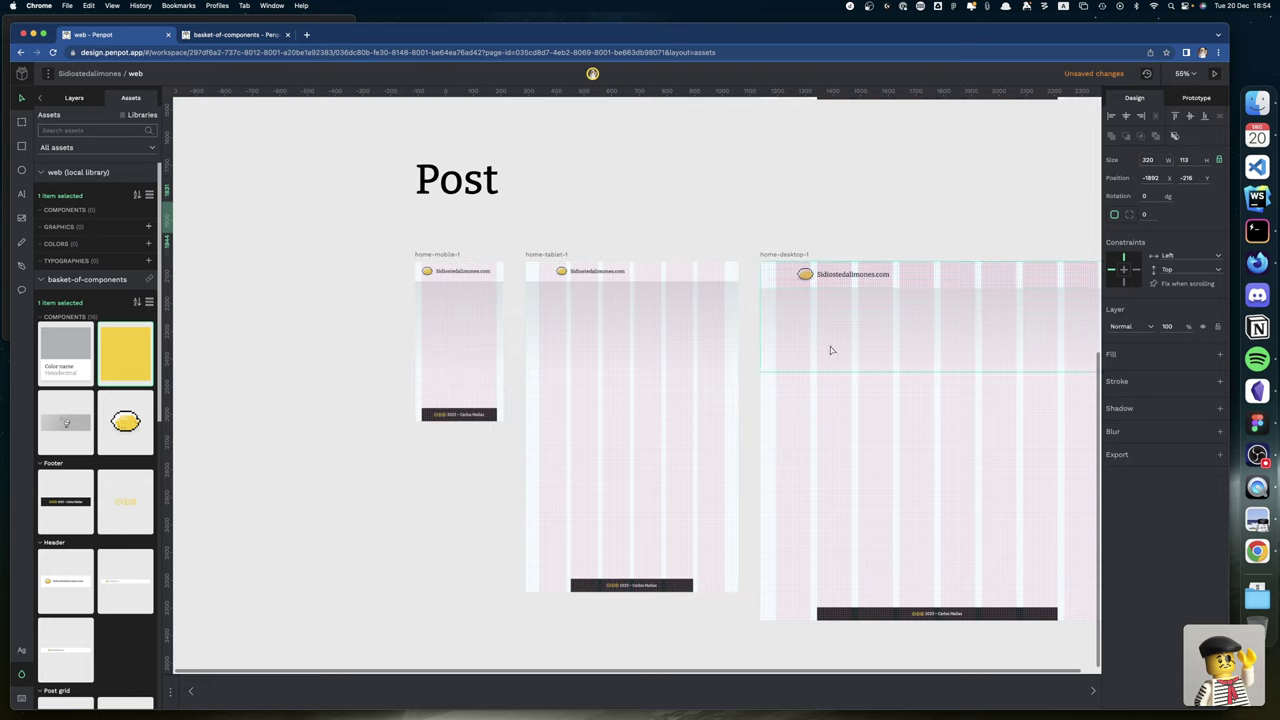
click(1126, 116)
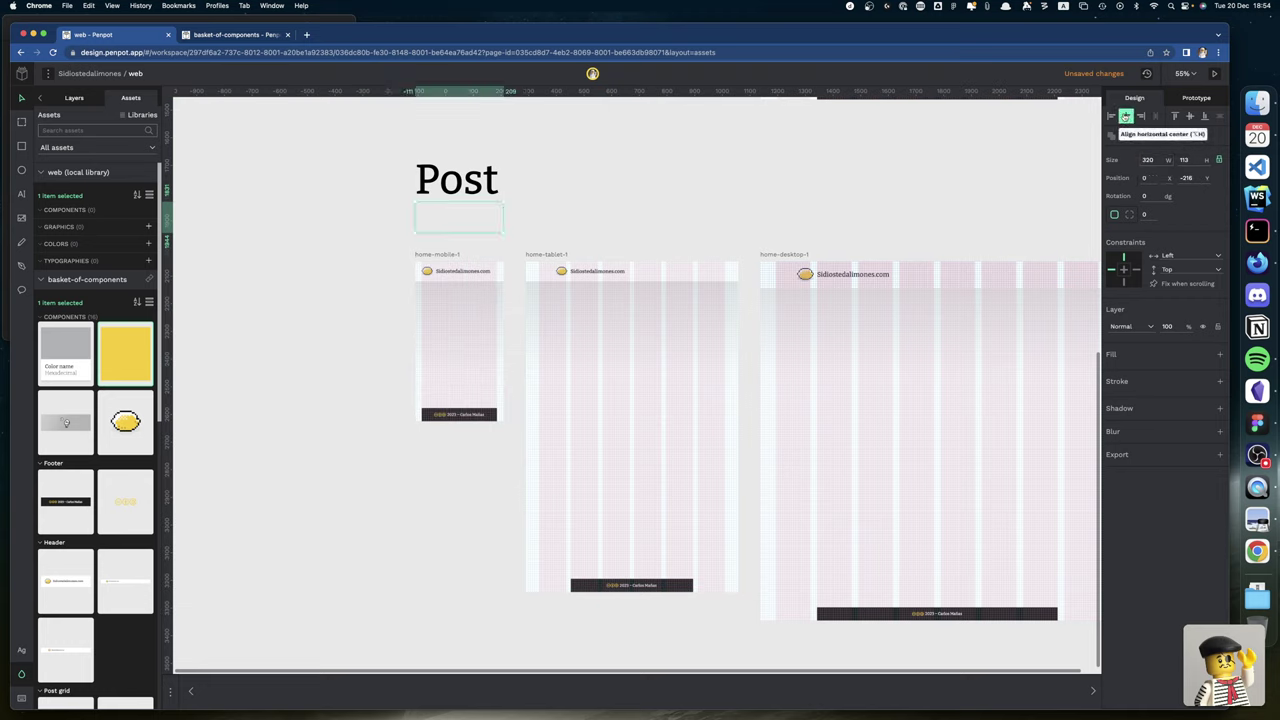
click(1176, 116)
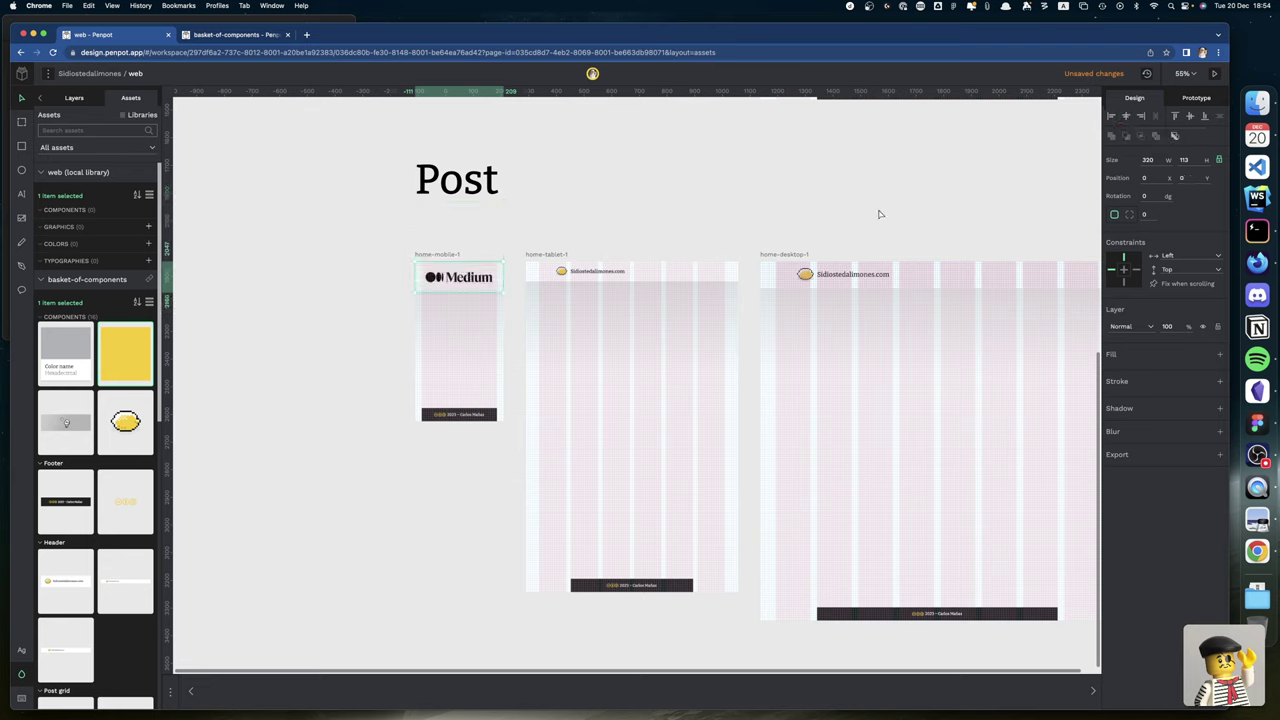
Nudge the Medium image down to Y 74 so it sits below the header on the home-mobile-1 board.
key(shift+2)
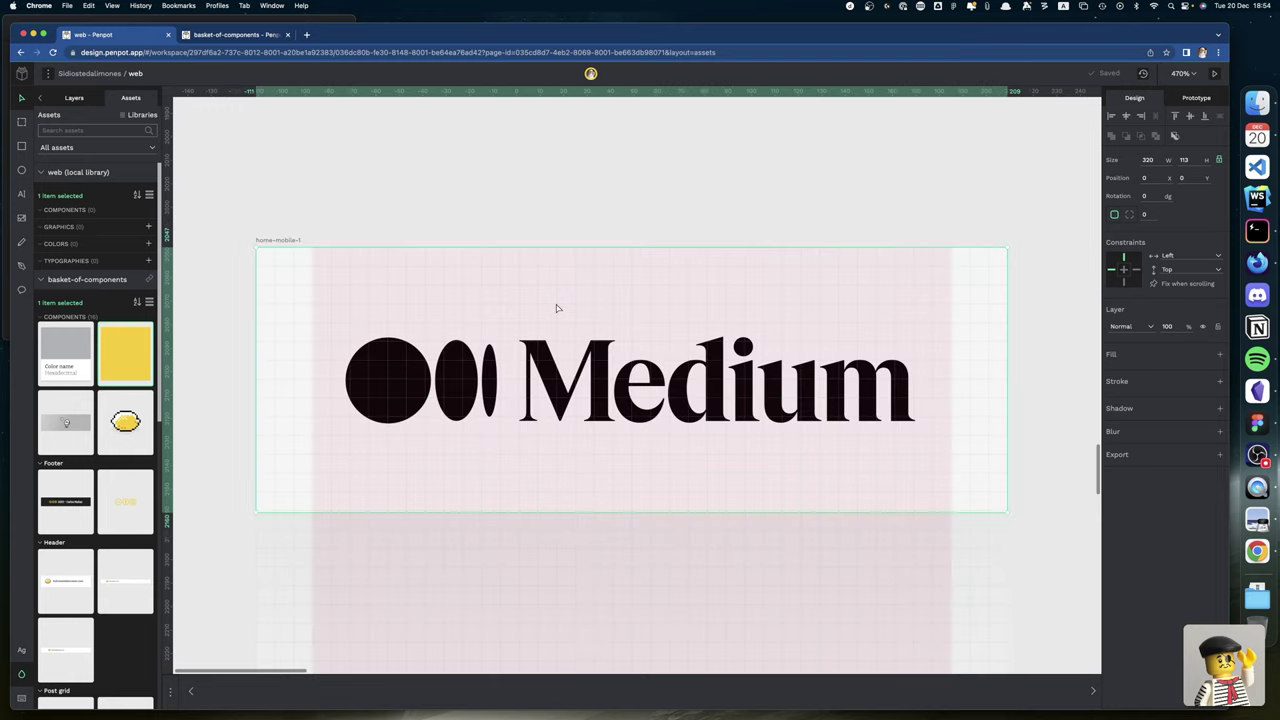
scroll(540, 297, down, 1)
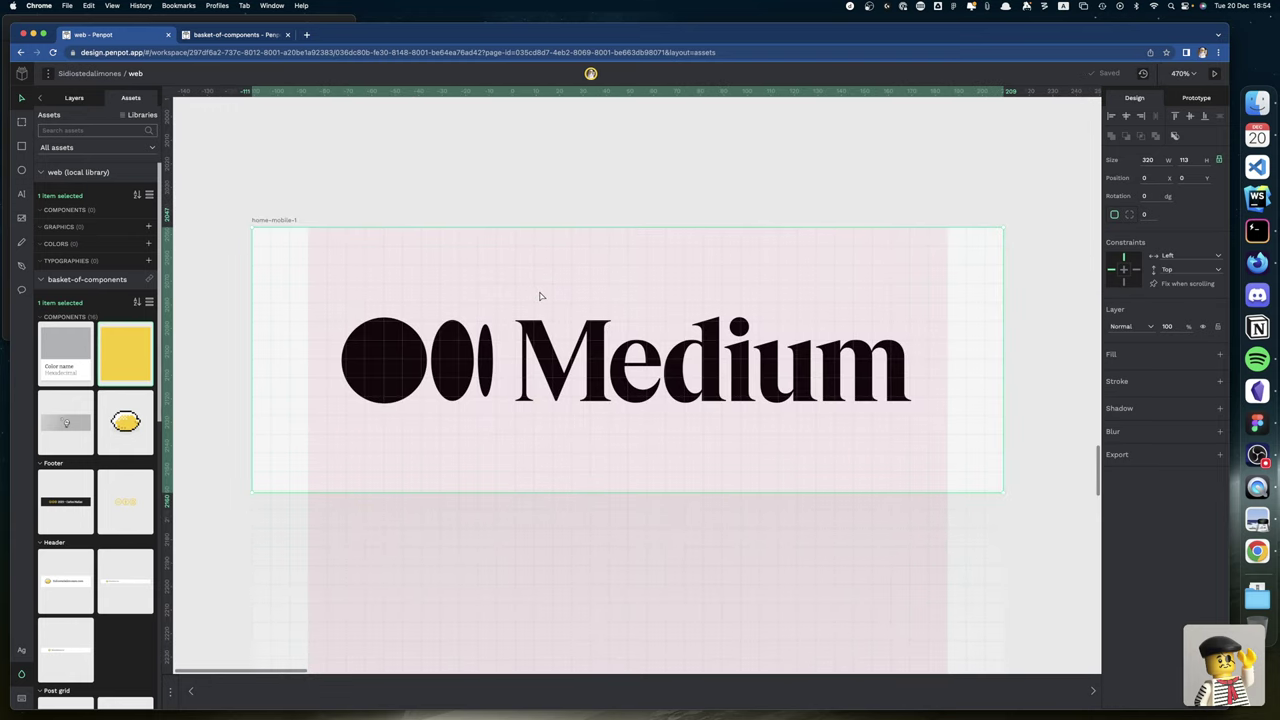
scroll(540, 296, down, 2)
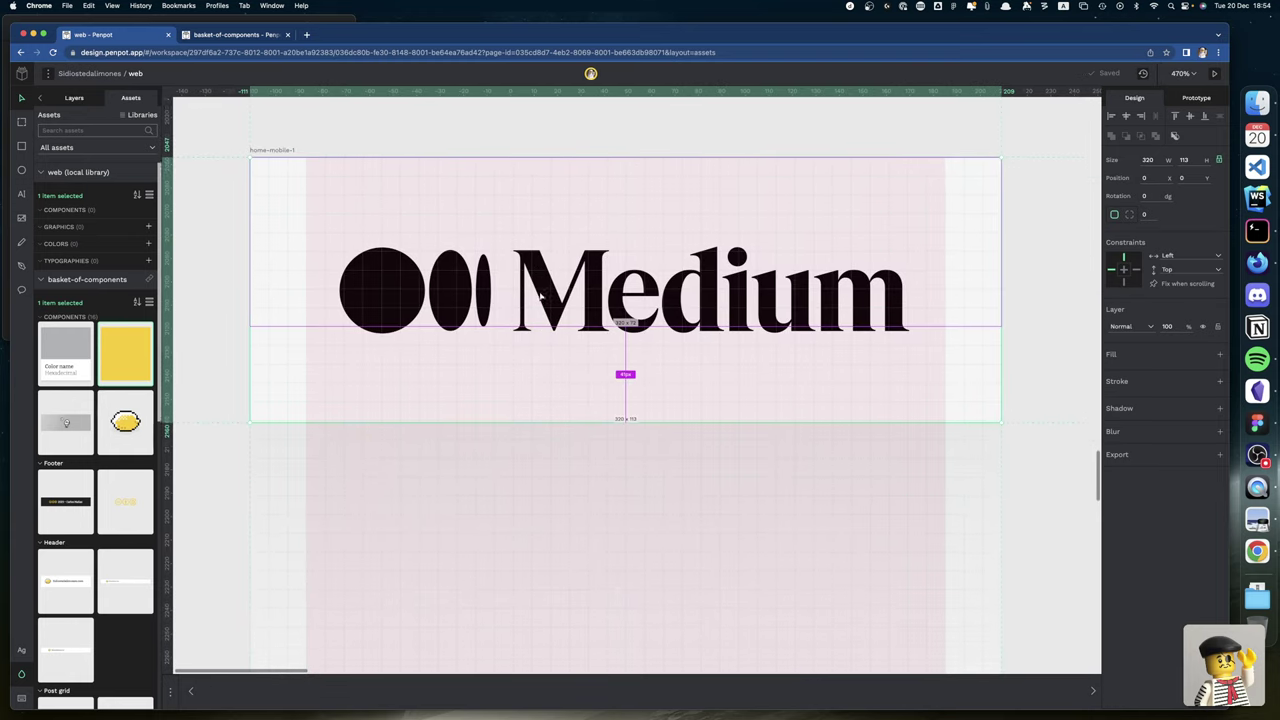
ctrl+scroll(540, 297, down, 5)
key(shift+Down)
key(shift+Down)
key(shift+Down)
key(shift+Down)
key(shift+Down)
key(shift+Down)
key(shift+Down)
key(shift+Down)
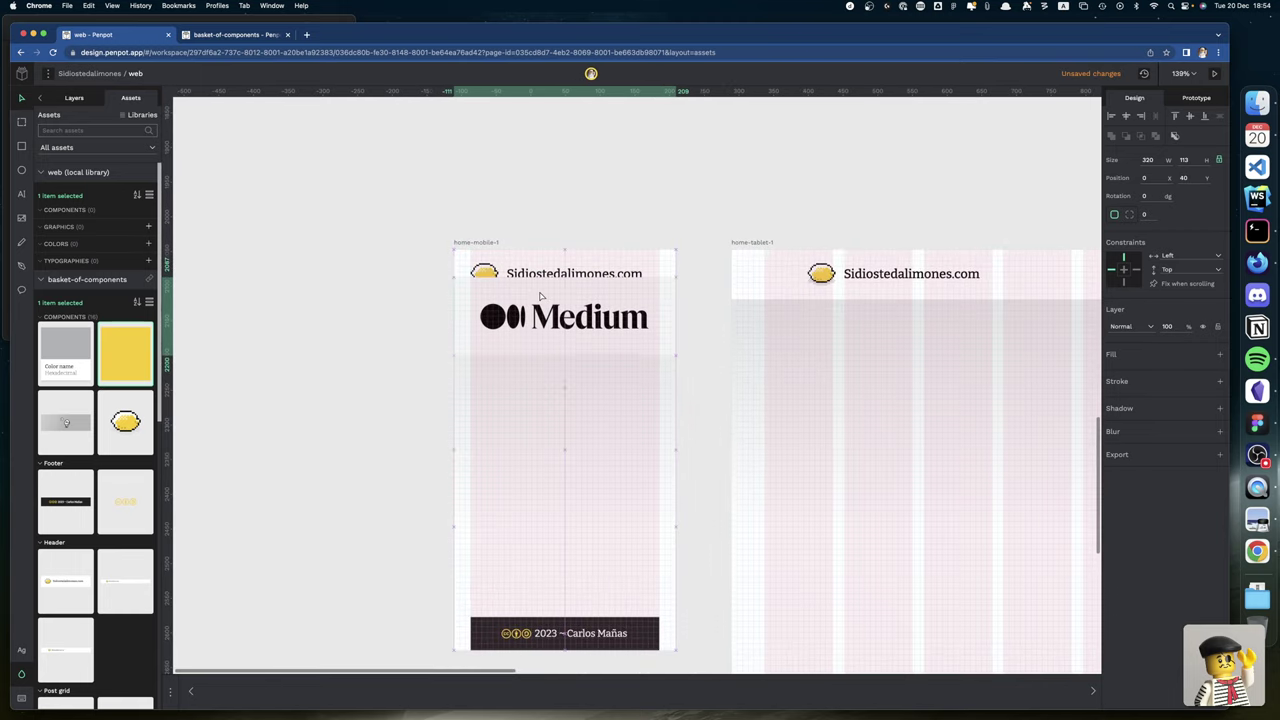
key(Up)
key(Up)
key(Up)
key(Up)
key(Up)
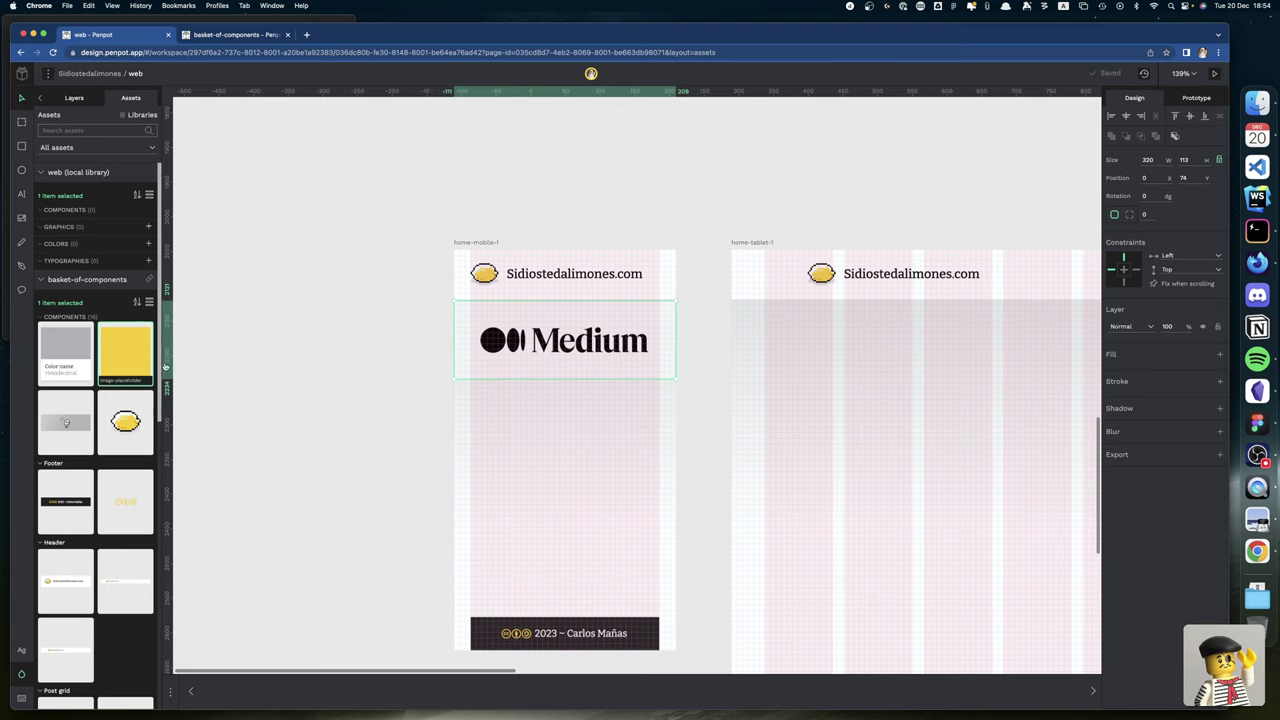
Replace the Medium image with an instance of the image-placeholder component from the basket-of-components library.
scroll(591, 391, left, 1)
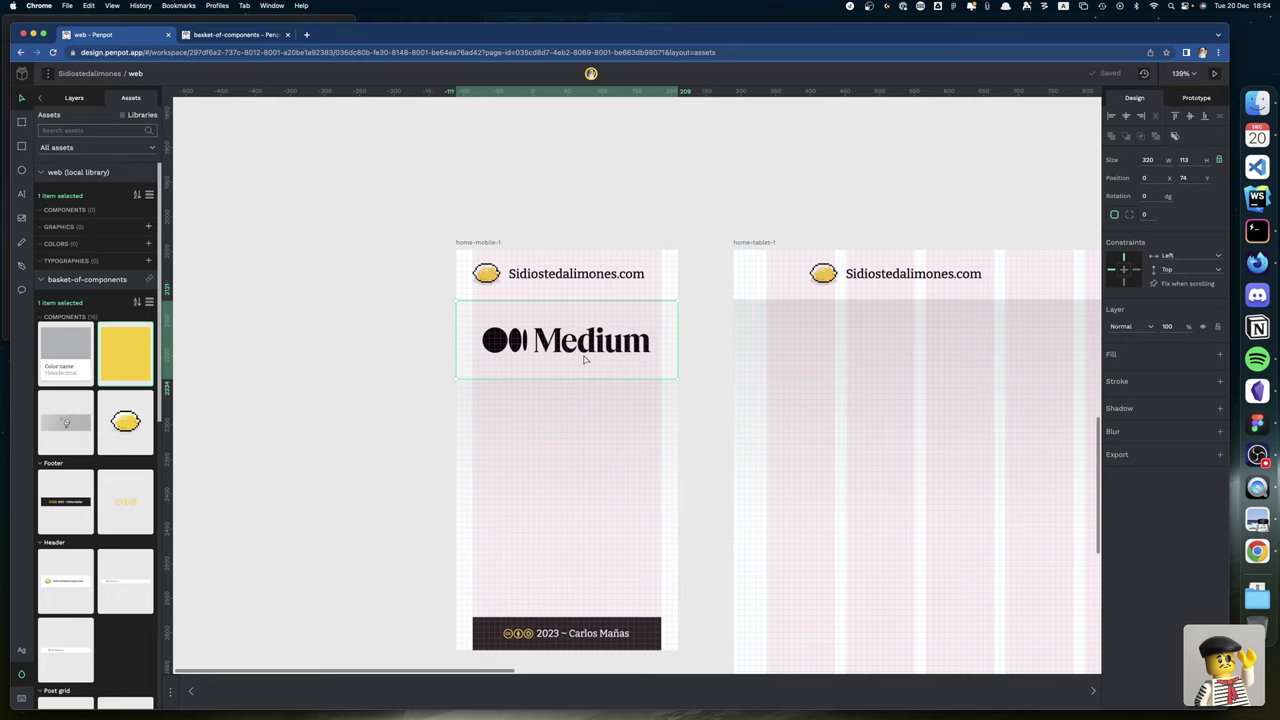
key(Delete)
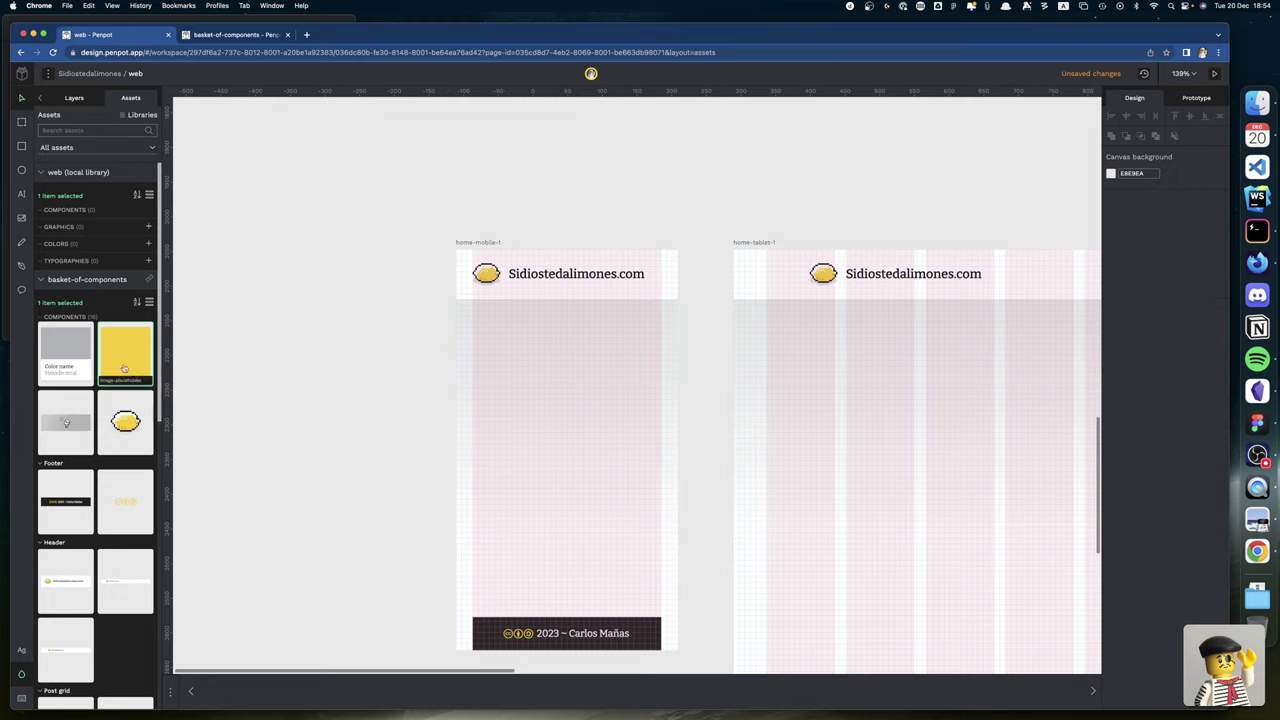
drag(122, 362, 472, 408)
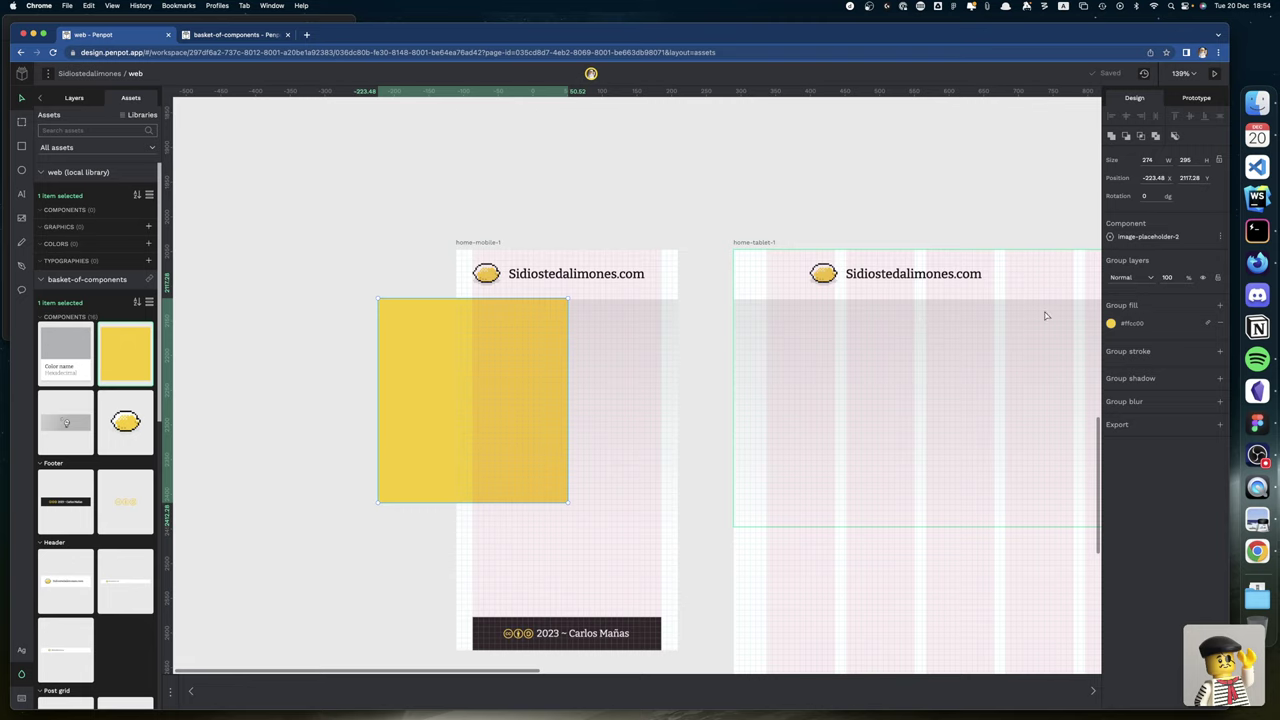
Set the new image placeholder's size to 320 wide by 113 high.
click(1158, 160)
key(Return)
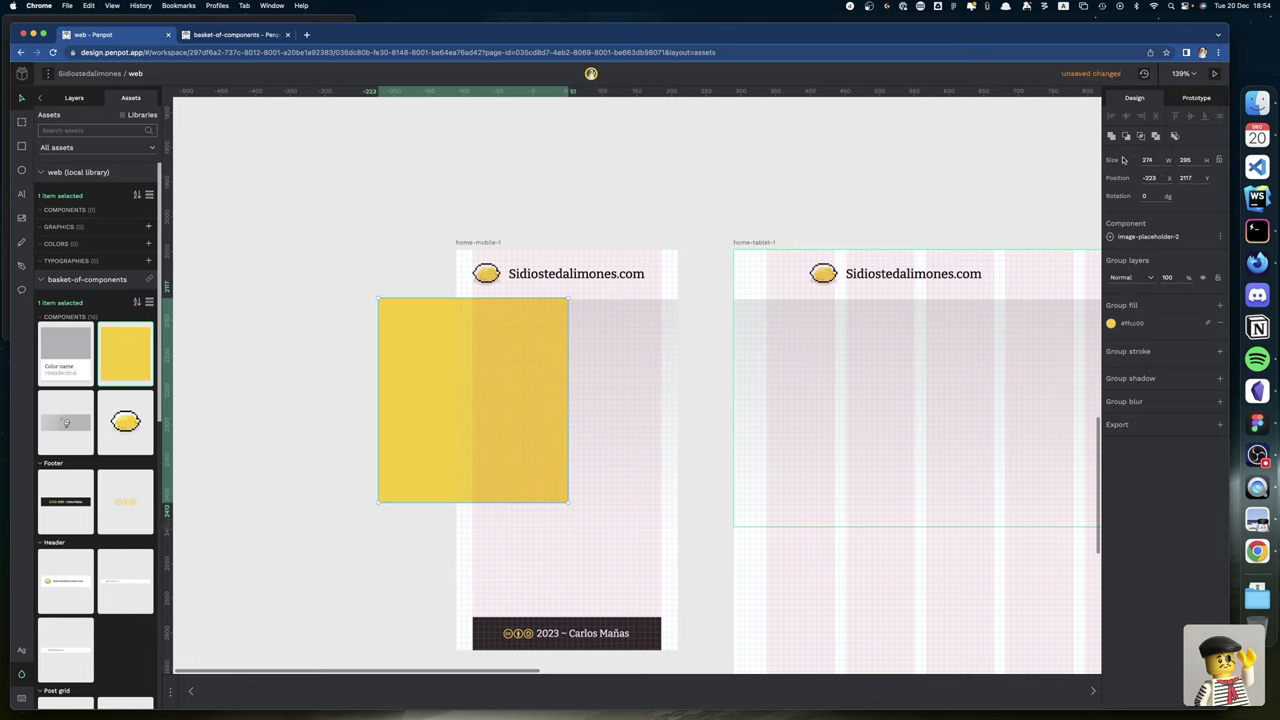
key(3)
key(2)
key(Tab)
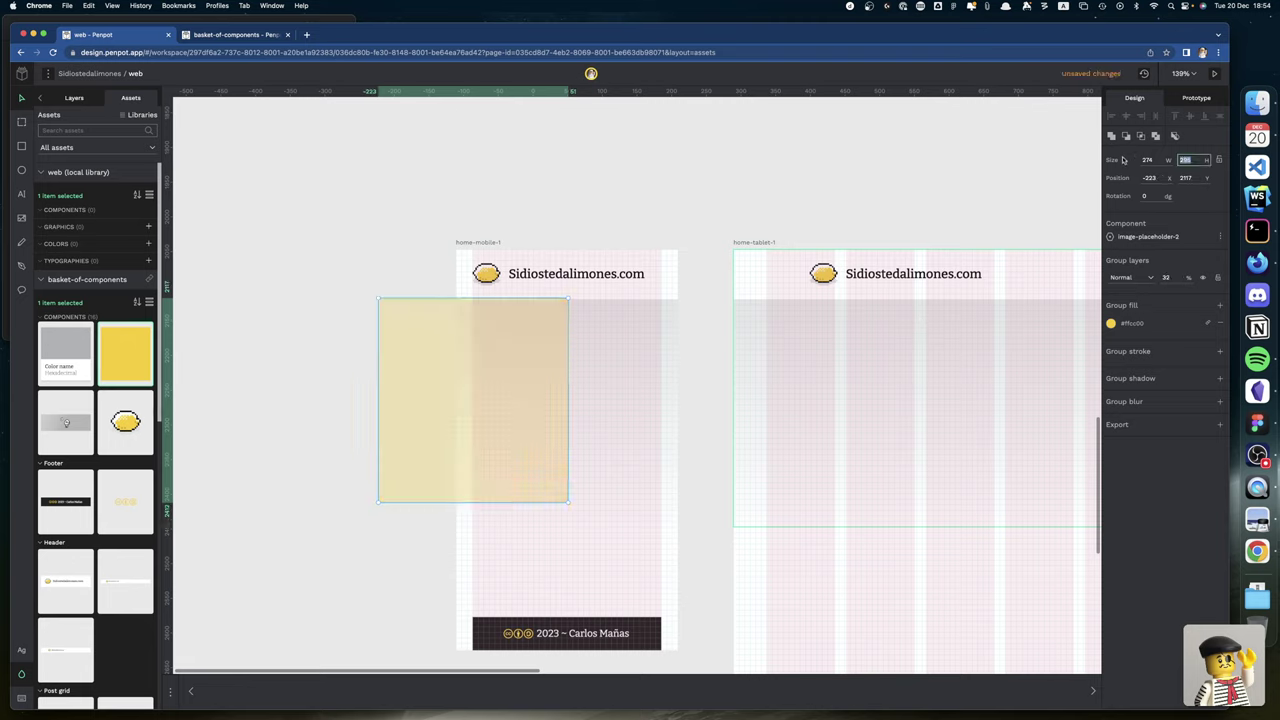
key(shift+Tab)
text(320)
key(Tab)
text(113)
key(Return)
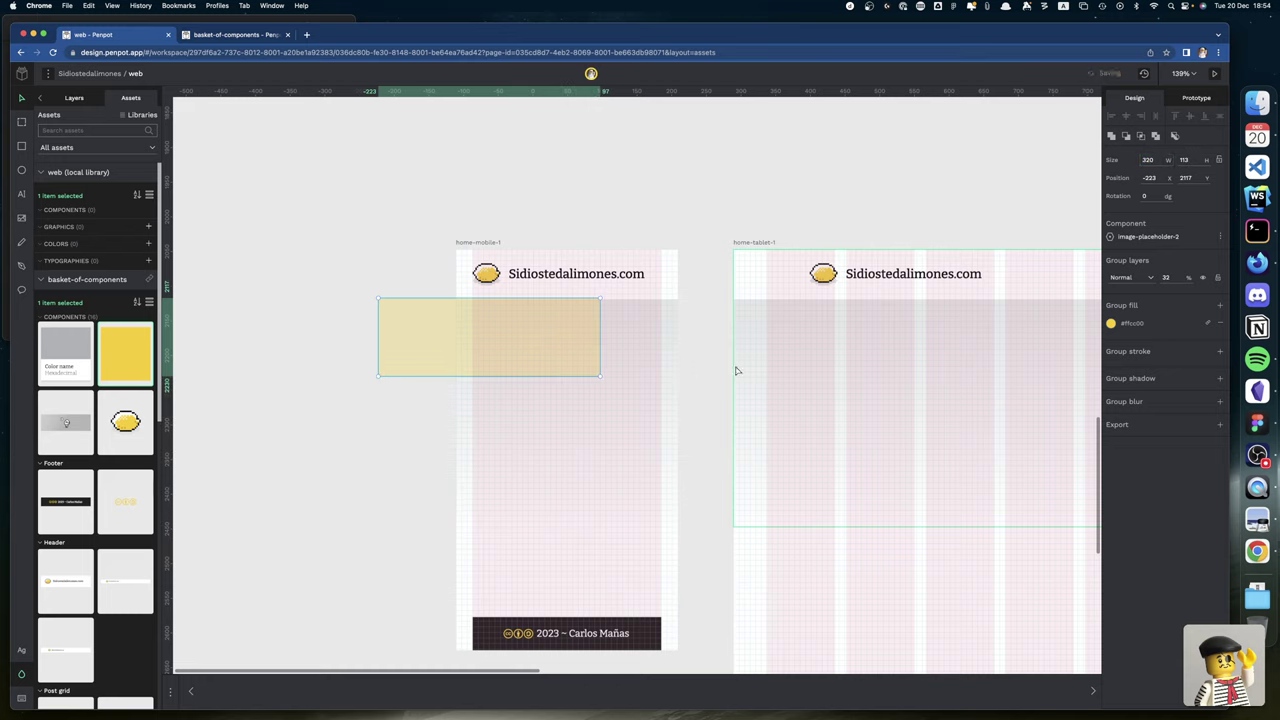
Set the placeholder's opacity to 100% and move it into the home-mobile-1 board, flush beneath the header at X 0, Y 72.
key(0)
key(minus)
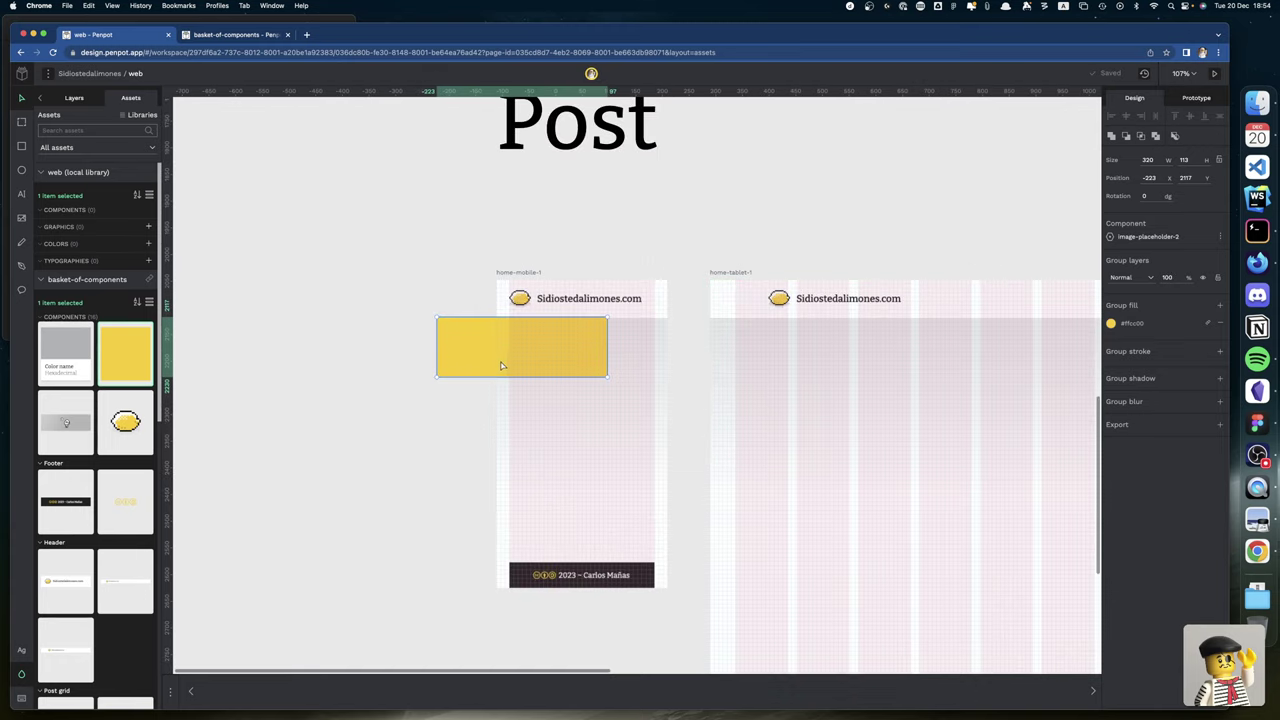
drag(478, 360, 522, 356)
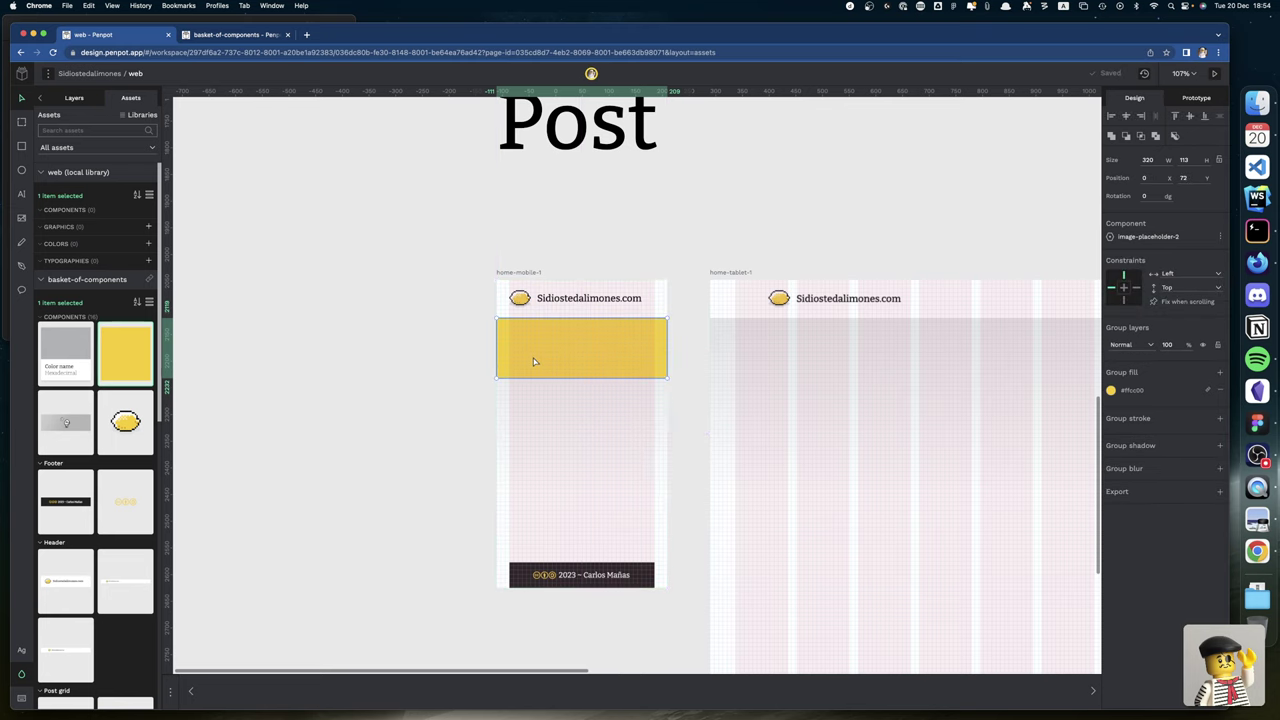
scroll(533, 361, right, 5)
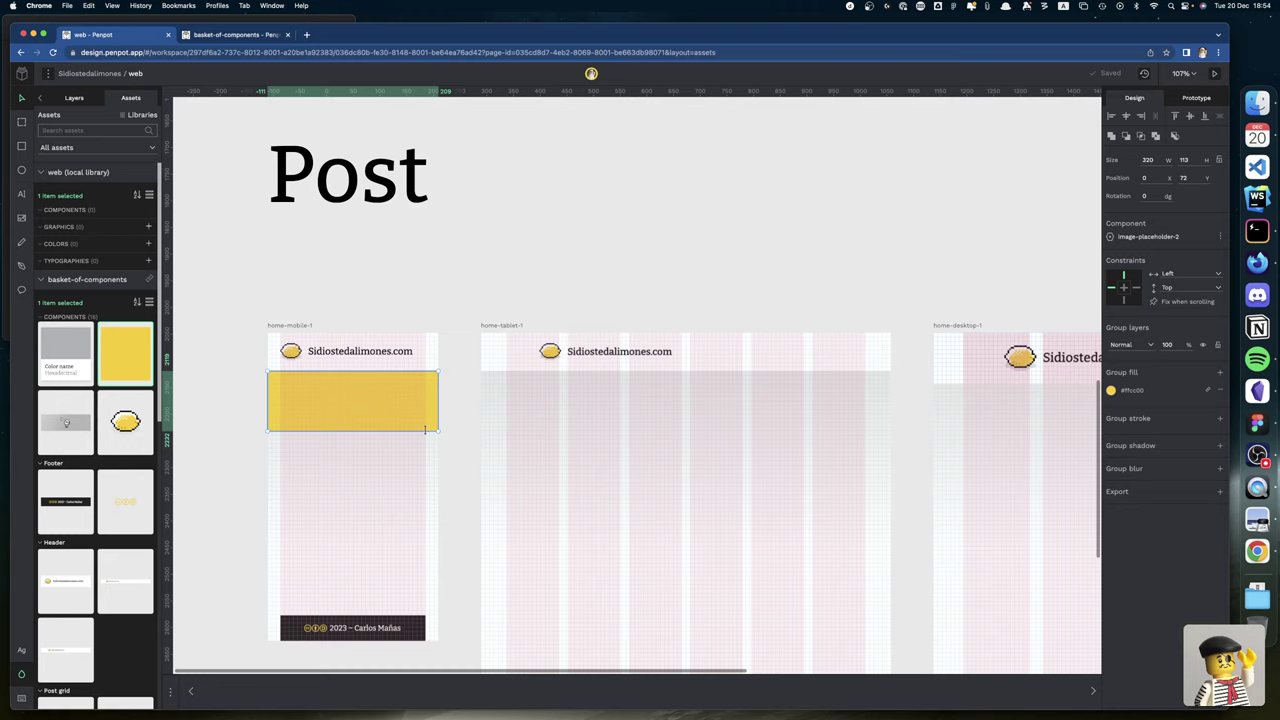
scroll(432, 430, up, 8)
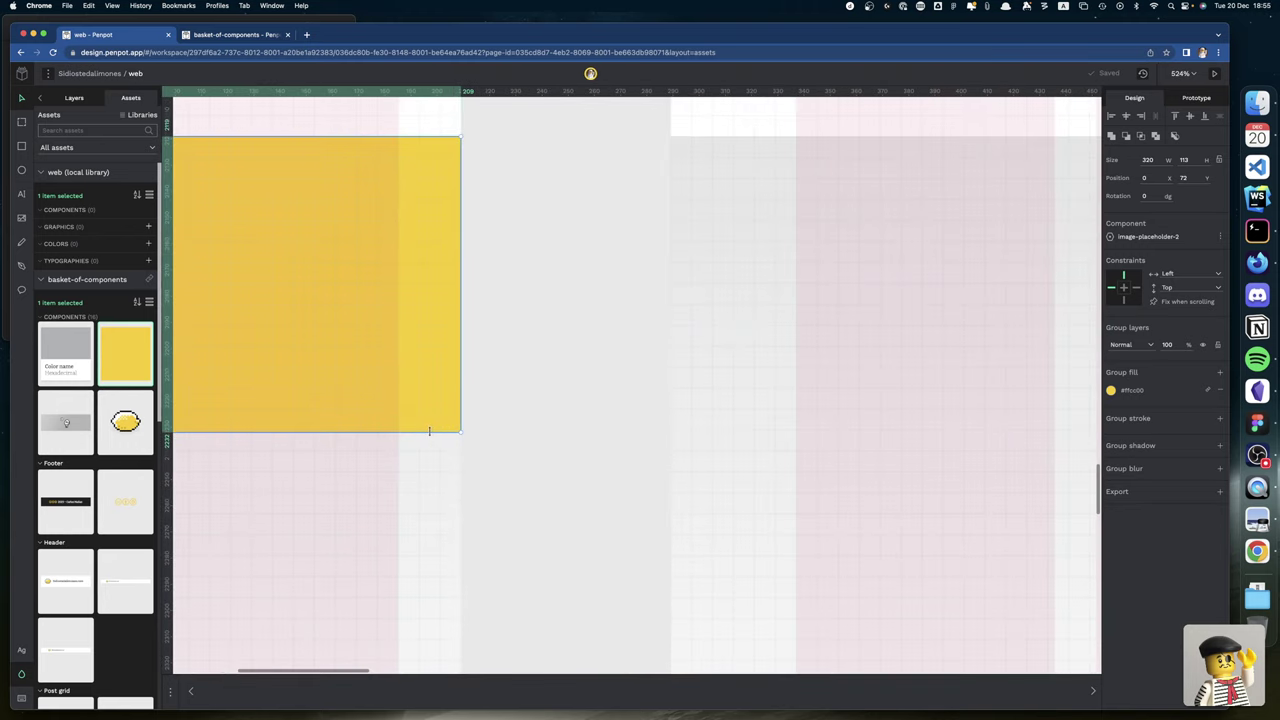
drag(429, 431, 429, 428)
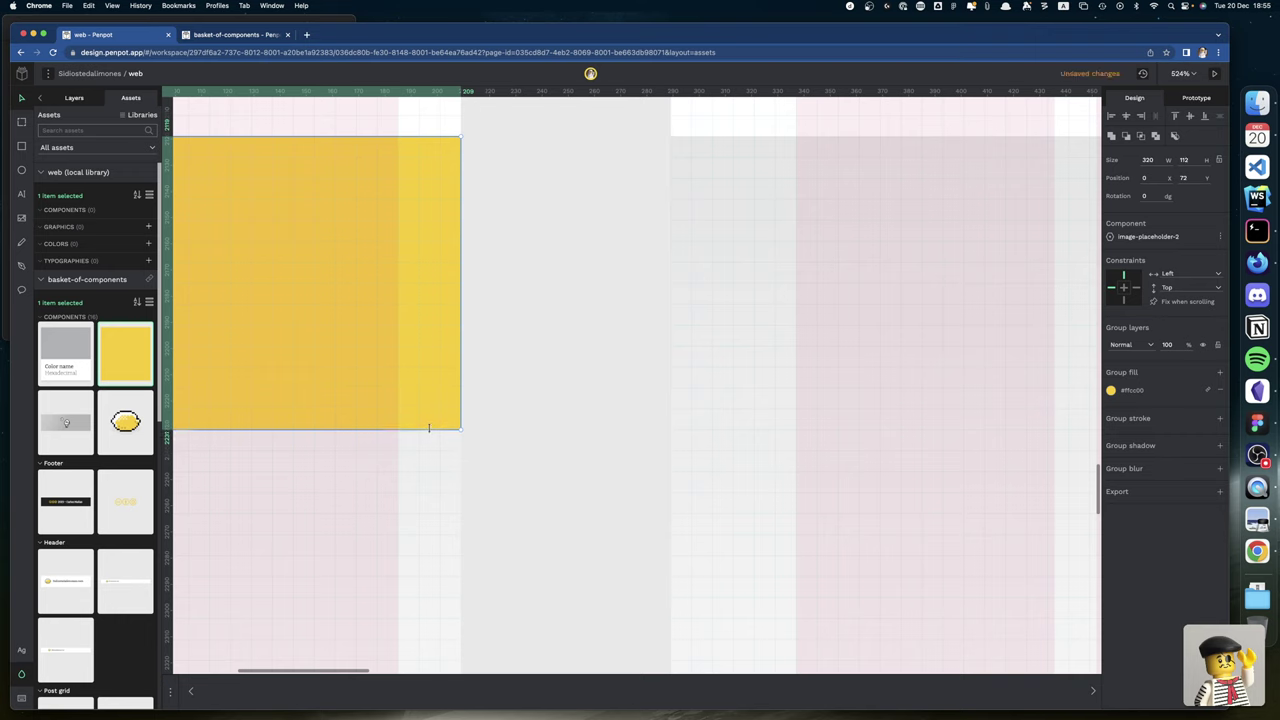
drag(429, 428, 431, 431)
scroll(432, 433, left, 5)
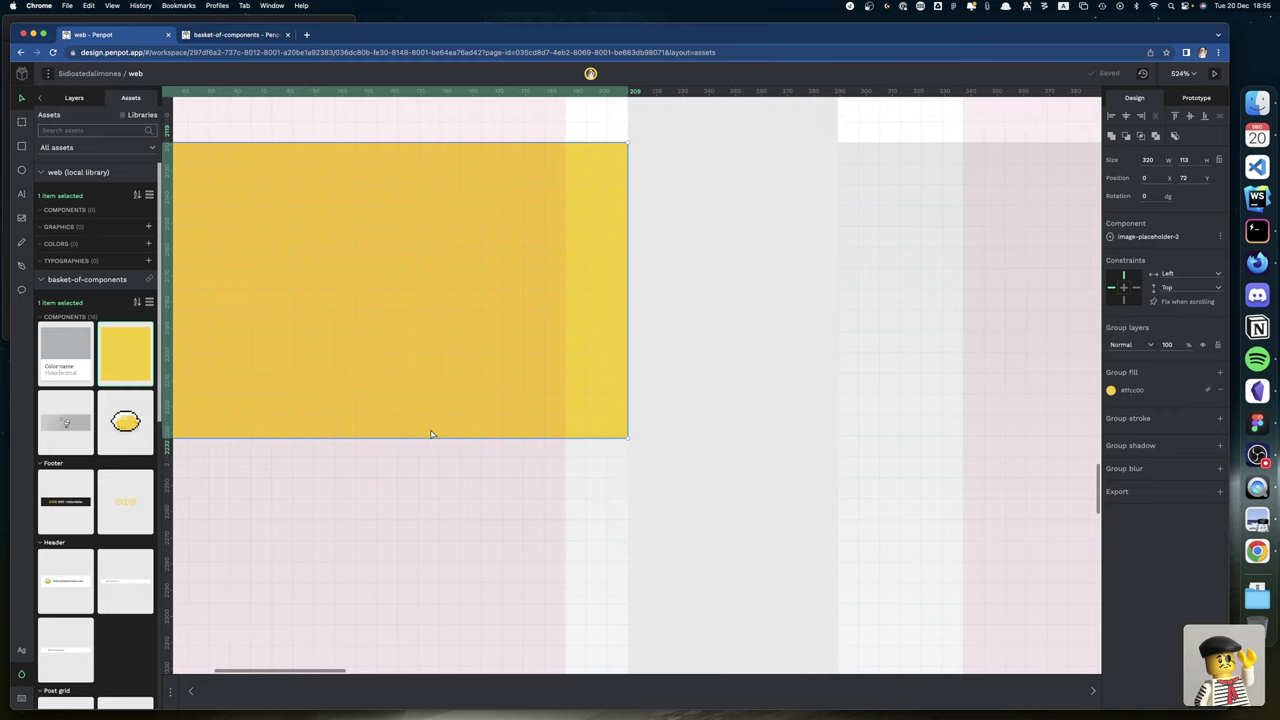
scroll(432, 433, up, 4)
scroll(432, 433, left, 7)
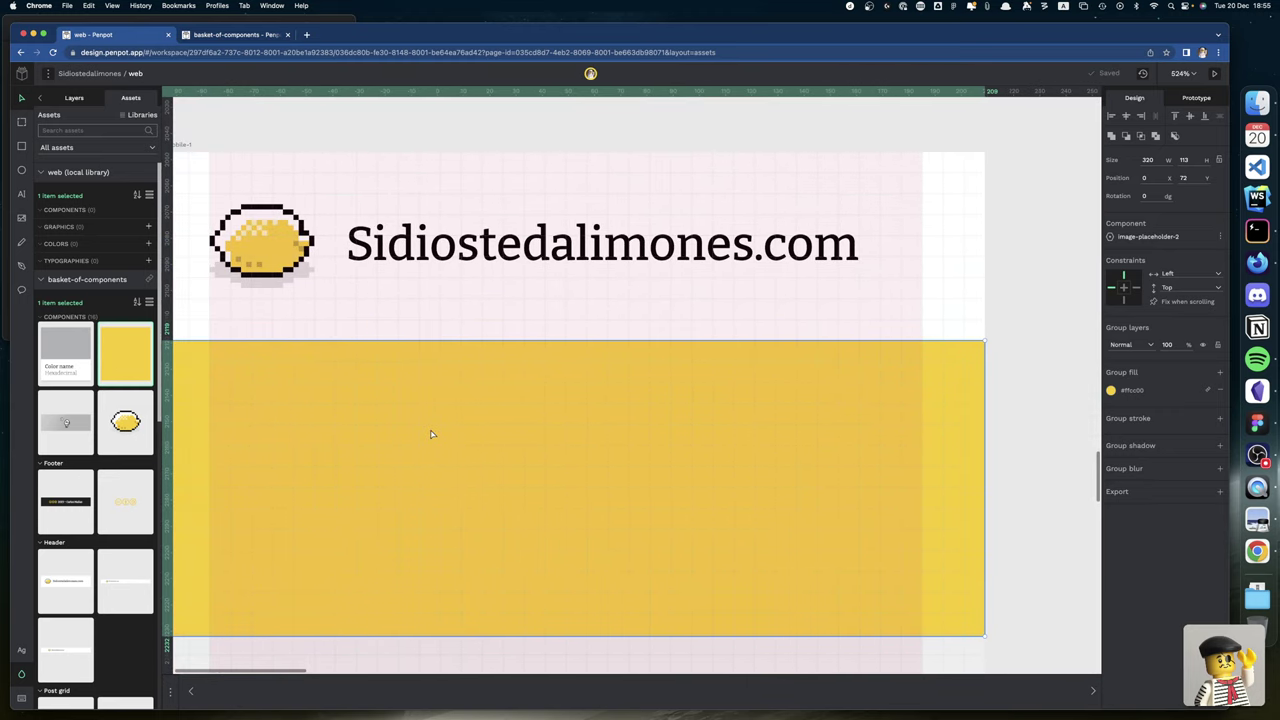
scroll(432, 433, up, 2)
scroll(432, 433, left, 4)
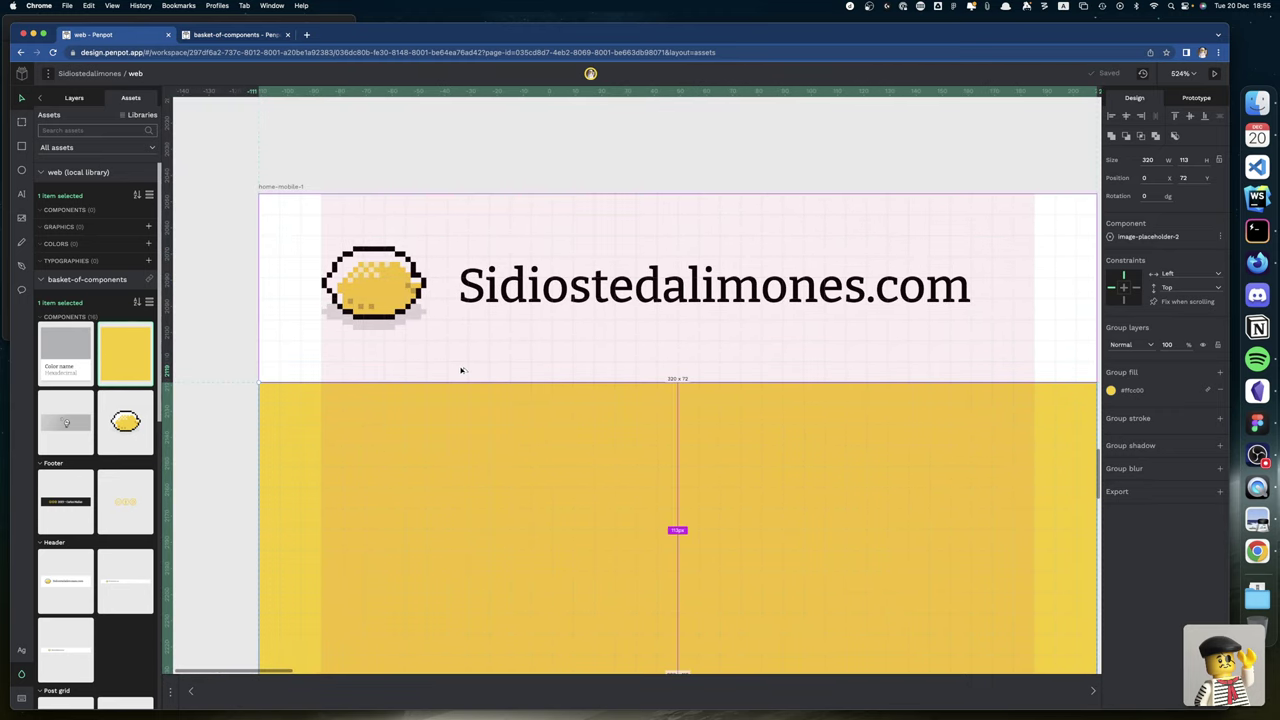
key(shift+Down)
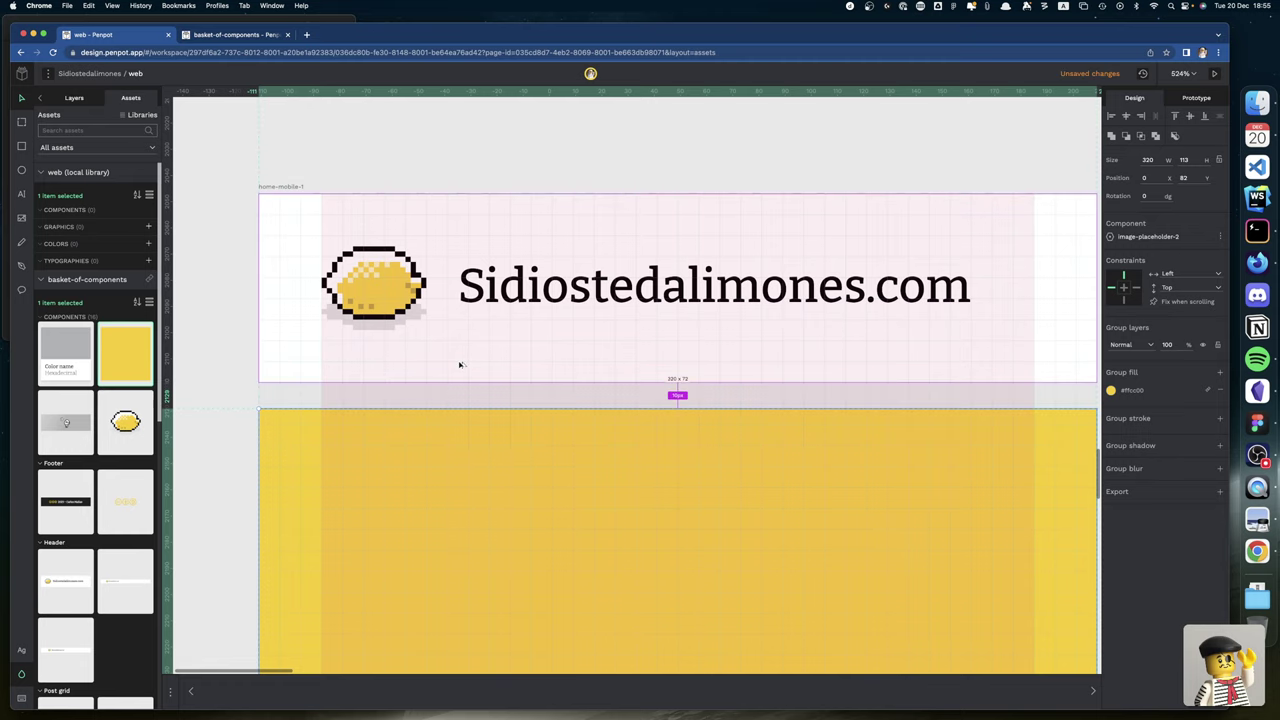
key(shift+Up)
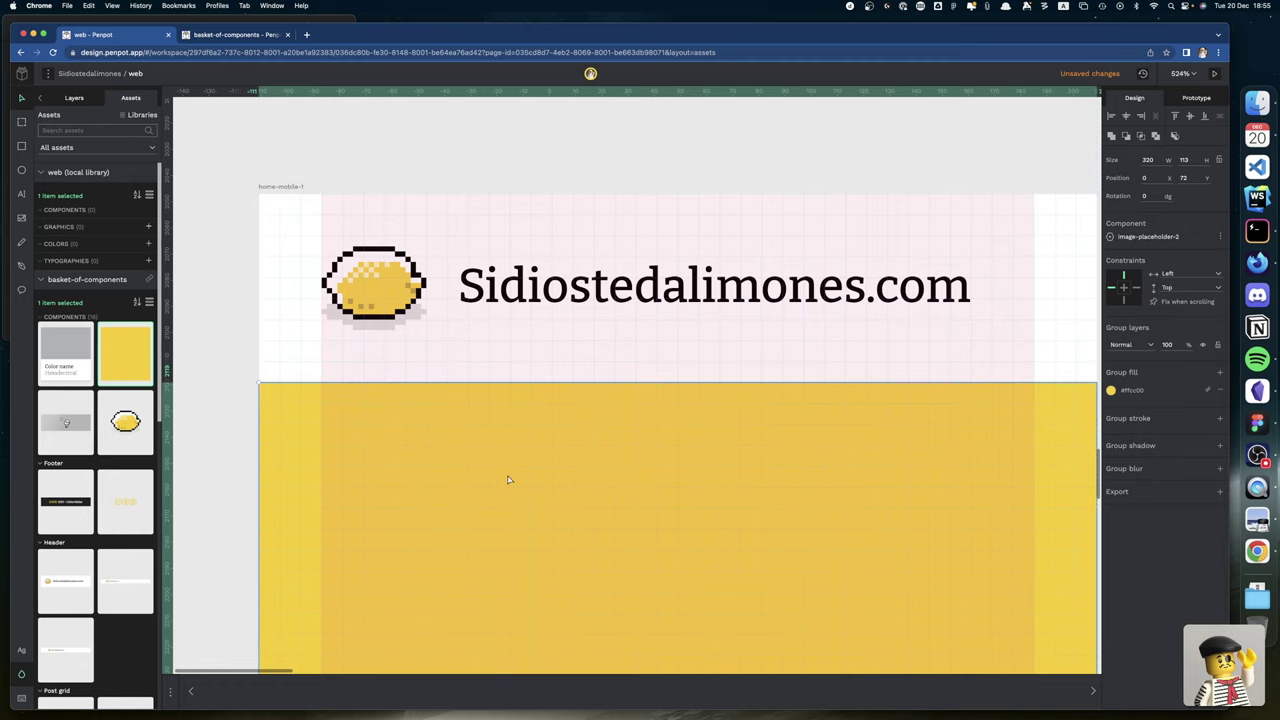
Duplicate the yellow image placeholder from the home-mobile-1 board onto the home-tablet-1 board.
scroll(507, 480, down, 1)
scroll(507, 480, right, 1)
scroll(507, 480, down, 2)
scroll(507, 480, right, 2)
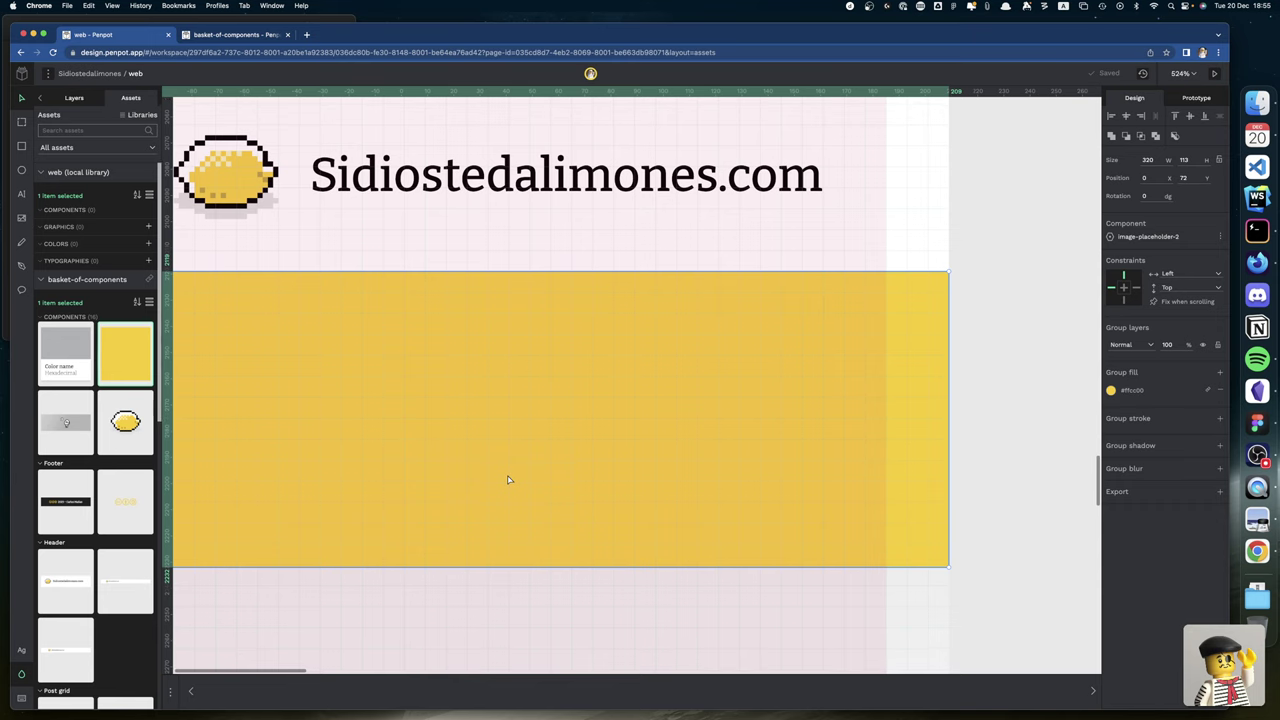
scroll(507, 479, down, 5)
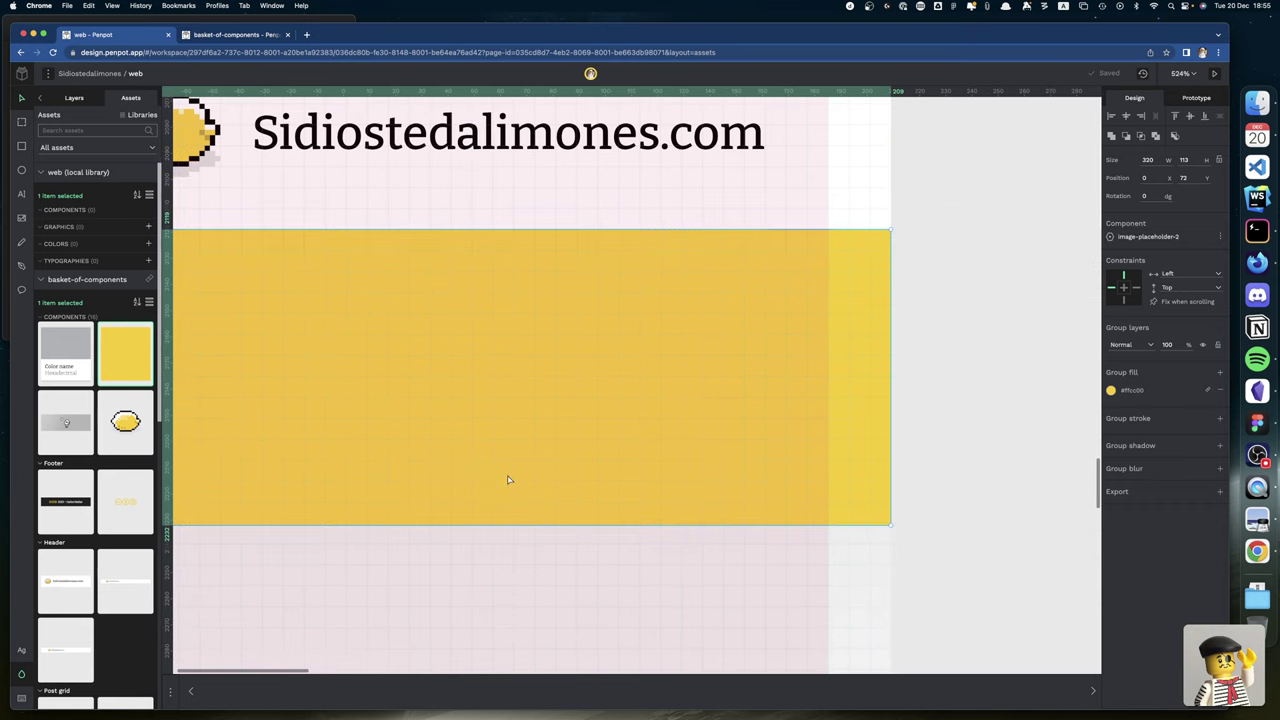
scroll(507, 480, down, 3)
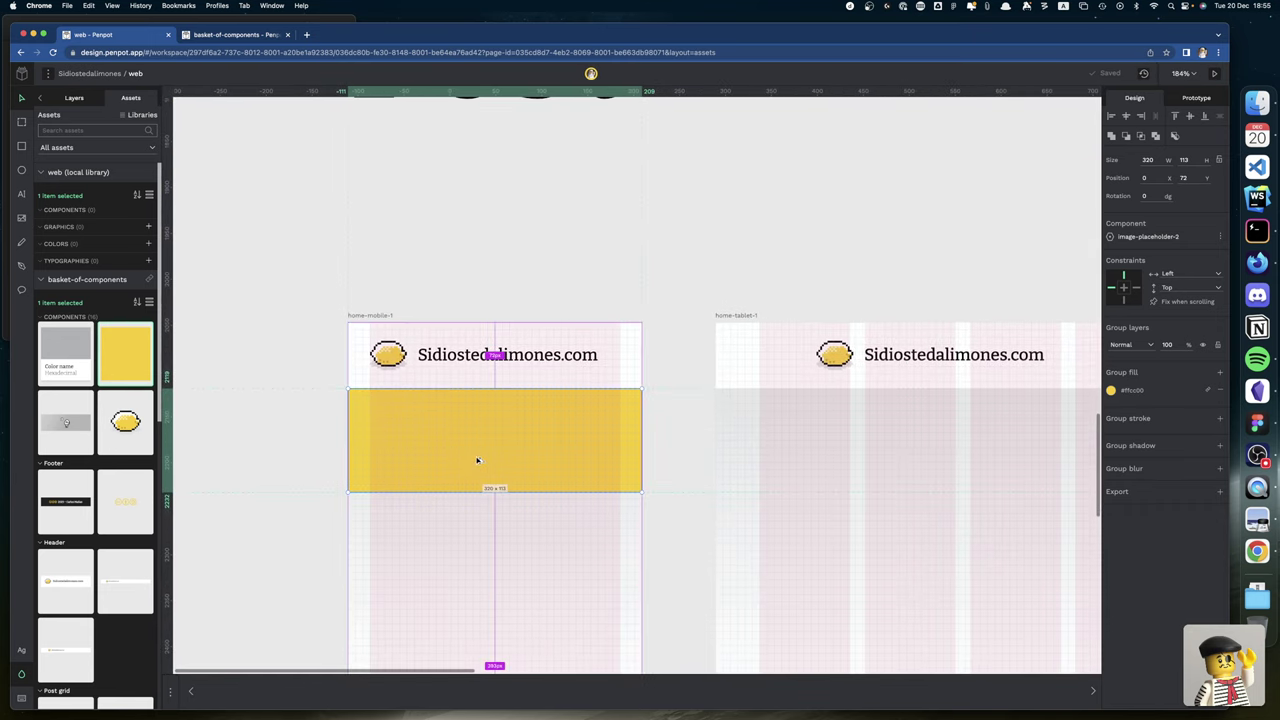
drag(478, 459, 877, 482)
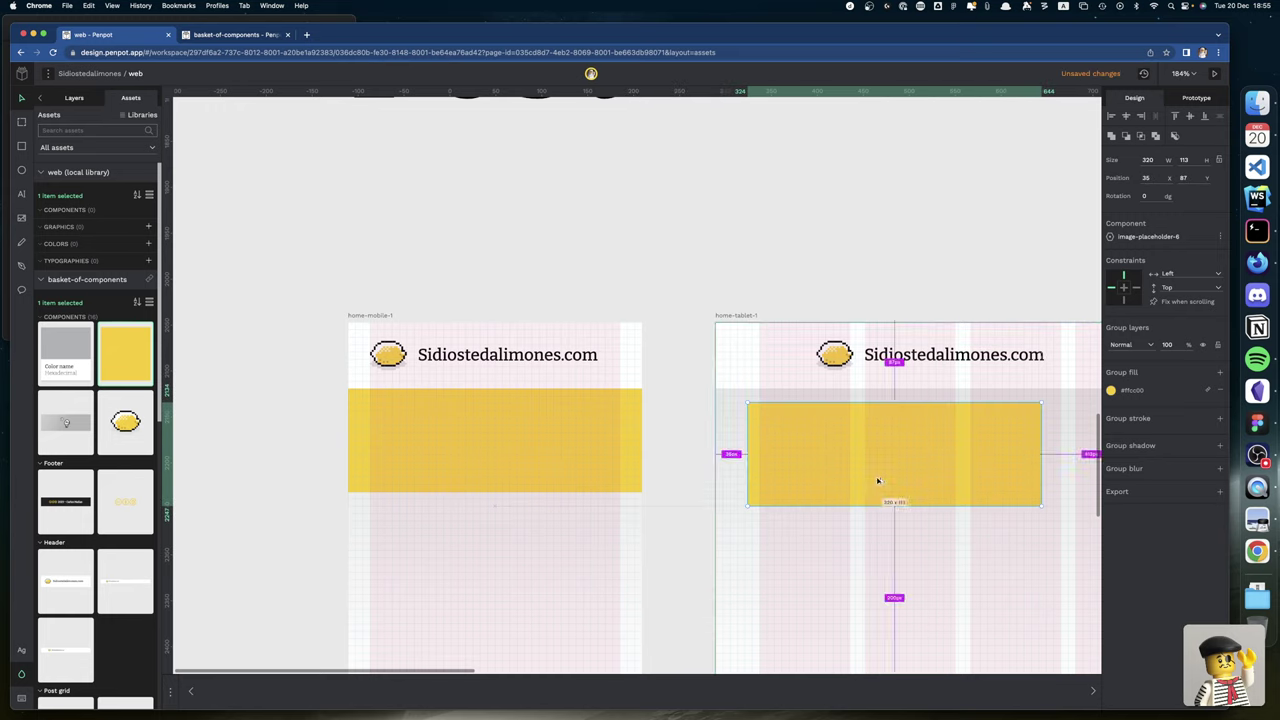
Align the tablet placeholder to its board's left edge and move it up to Y 72, flush beneath the header.
scroll(771, 421, right, 1)
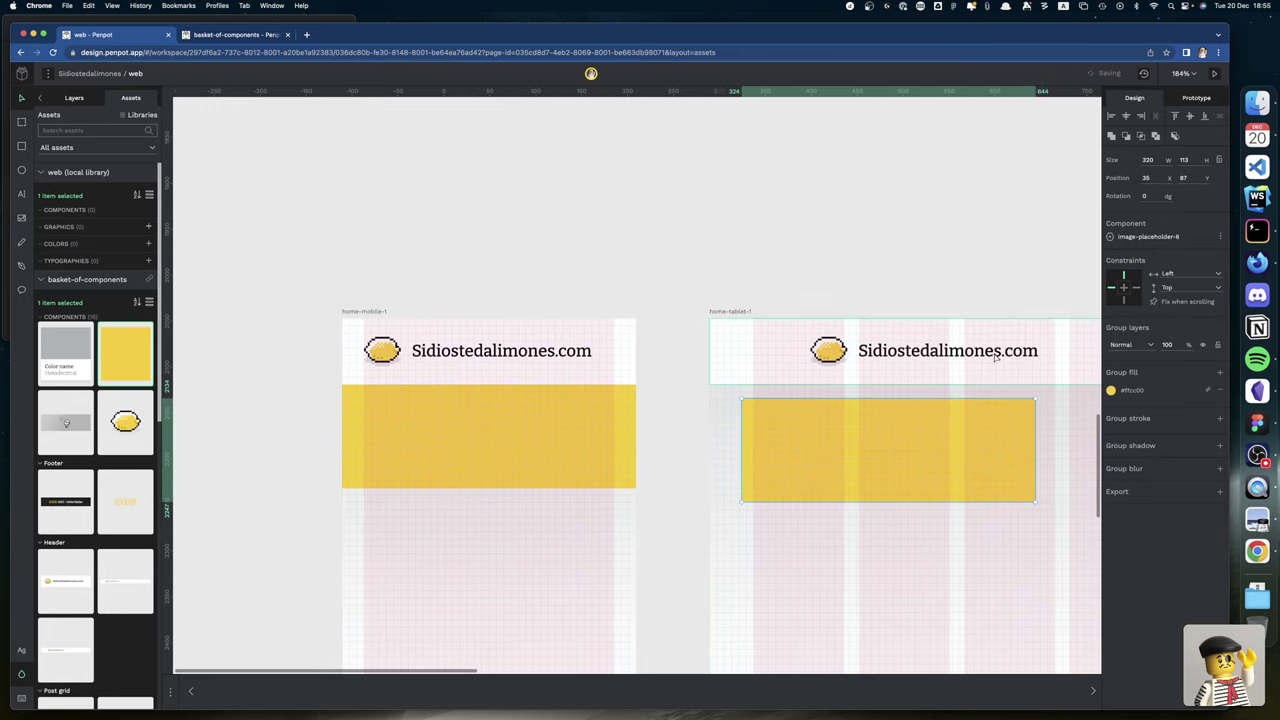
click(1110, 116)
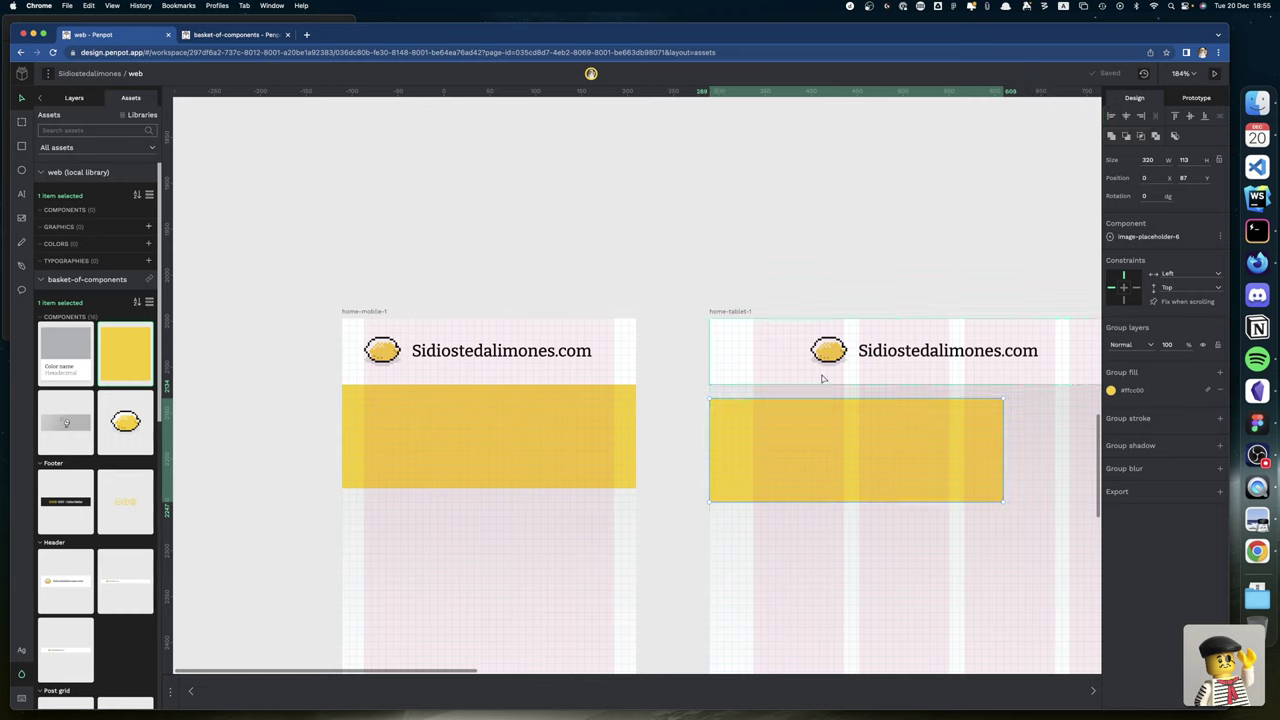
key(Up)
key(Up)
key(Up)
key(Up)
key(Up)
key(Up)
key(Up)
key(Up)
key(Up)
key(Up)
key(Up)
key(Up)
key(Up)
key(Up)
key(Up)
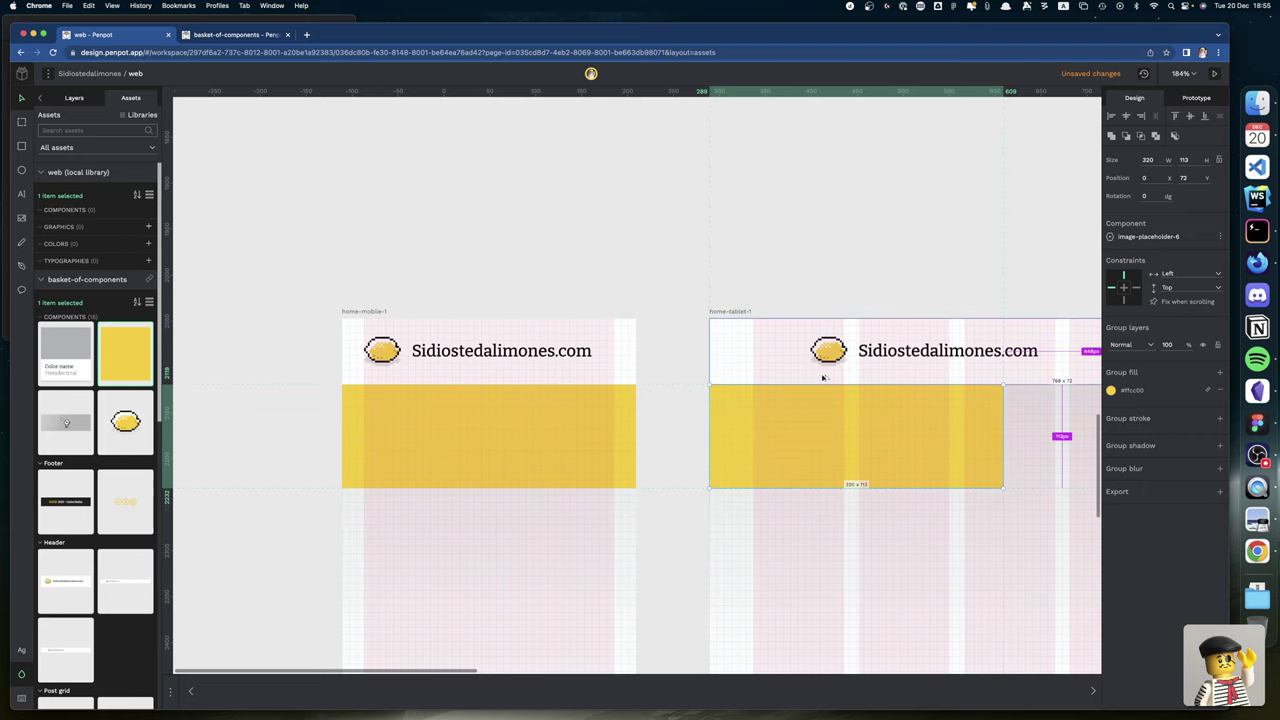
Lock the tablet placeholder's proportions and set its width to 768 so it spans the home-tablet-1 board.
scroll(822, 378, right, 8)
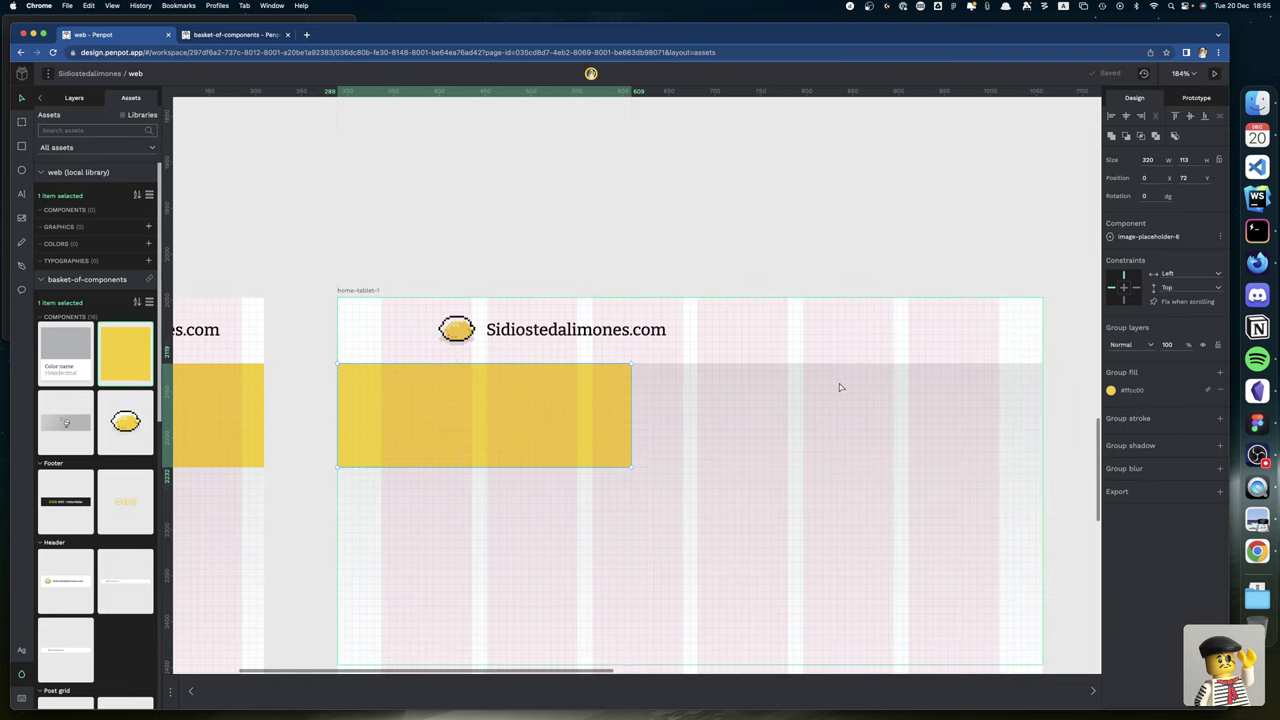
click(1218, 160)
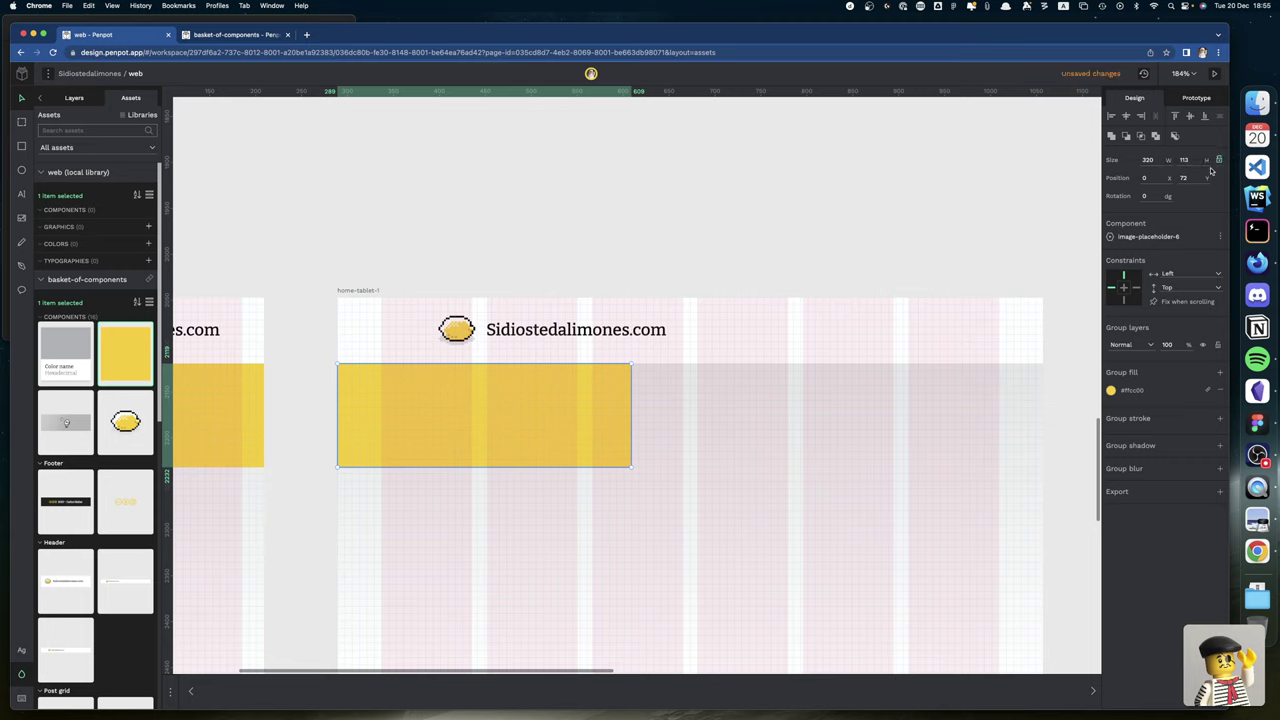
click(1148, 160)
text(768)
key(Return)
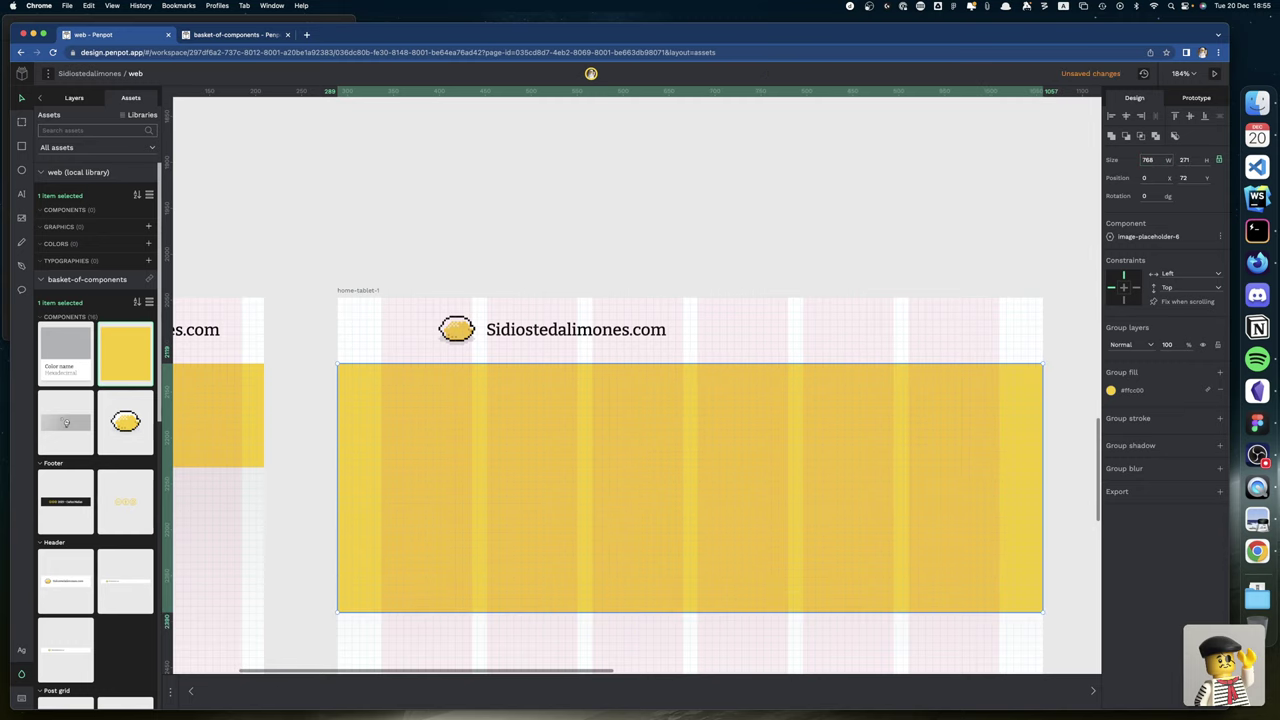
click(978, 260)
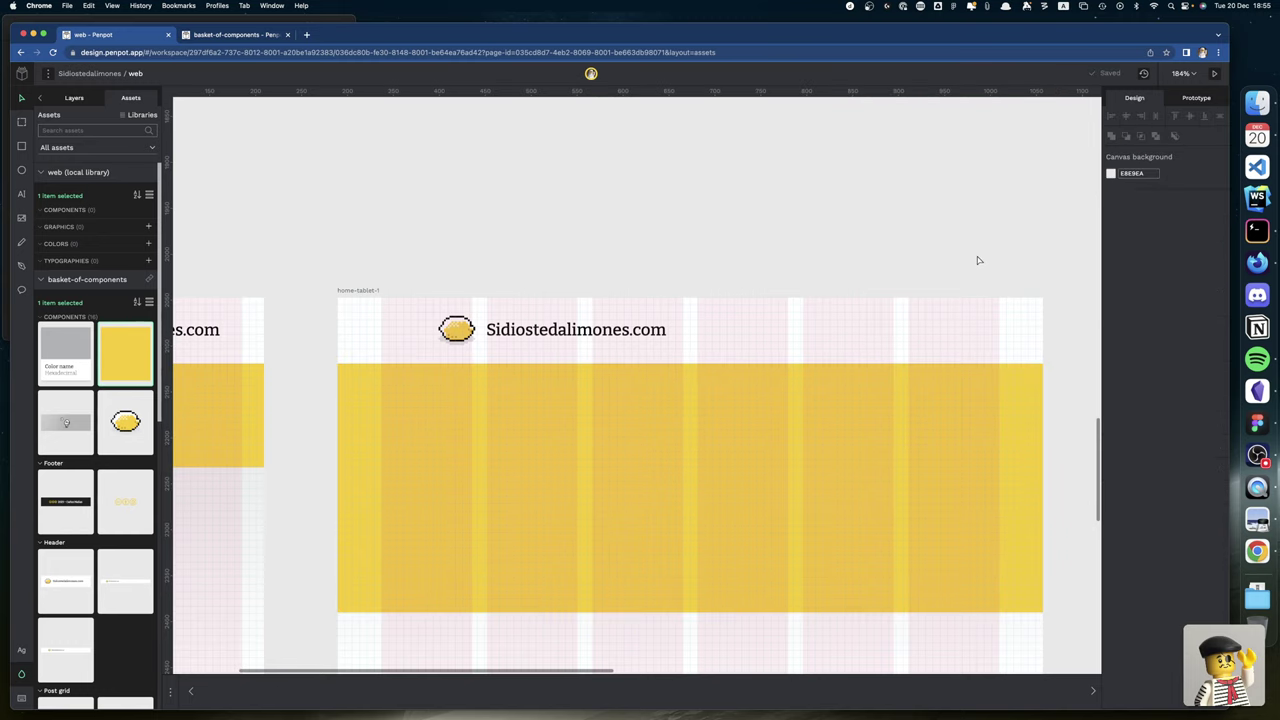
Paste a copy of the tablet placeholder onto the home-desktop-1 board and align it to the board's left edge.
scroll(978, 260, right, 6)
scroll(978, 260, down, 3)
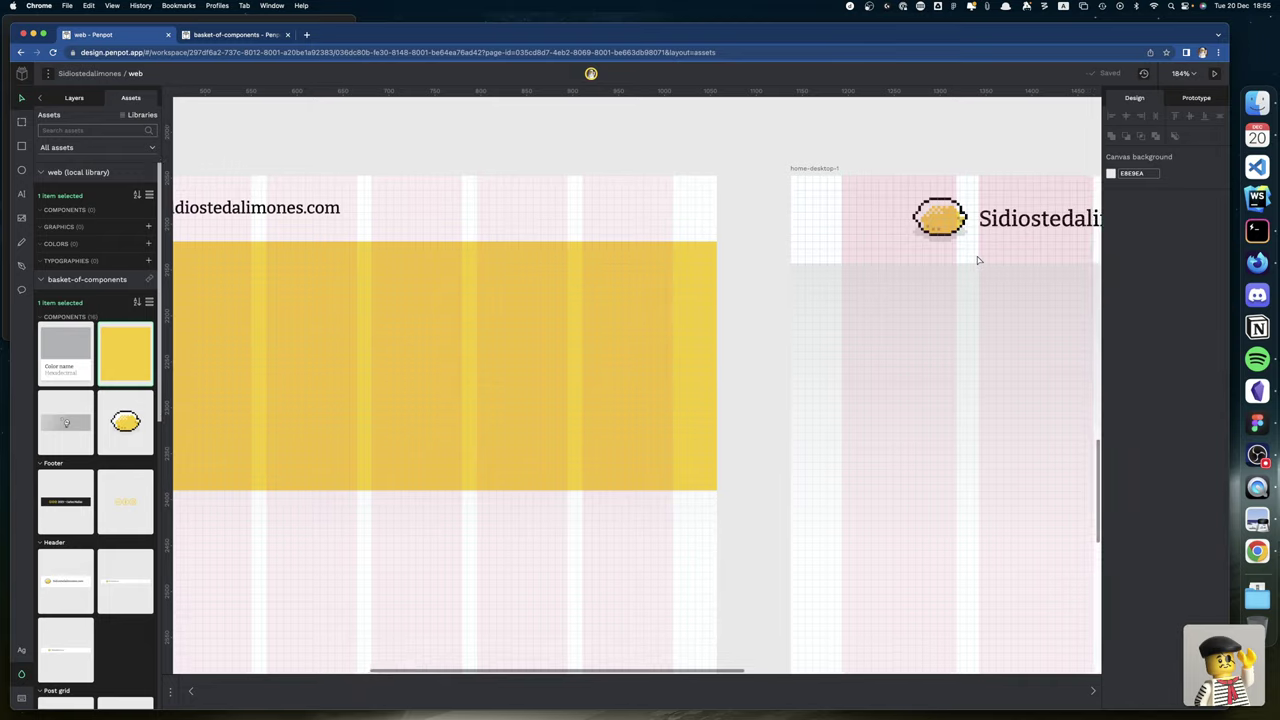
scroll(978, 260, right, 2)
scroll(978, 260, down, 1)
click(545, 288)
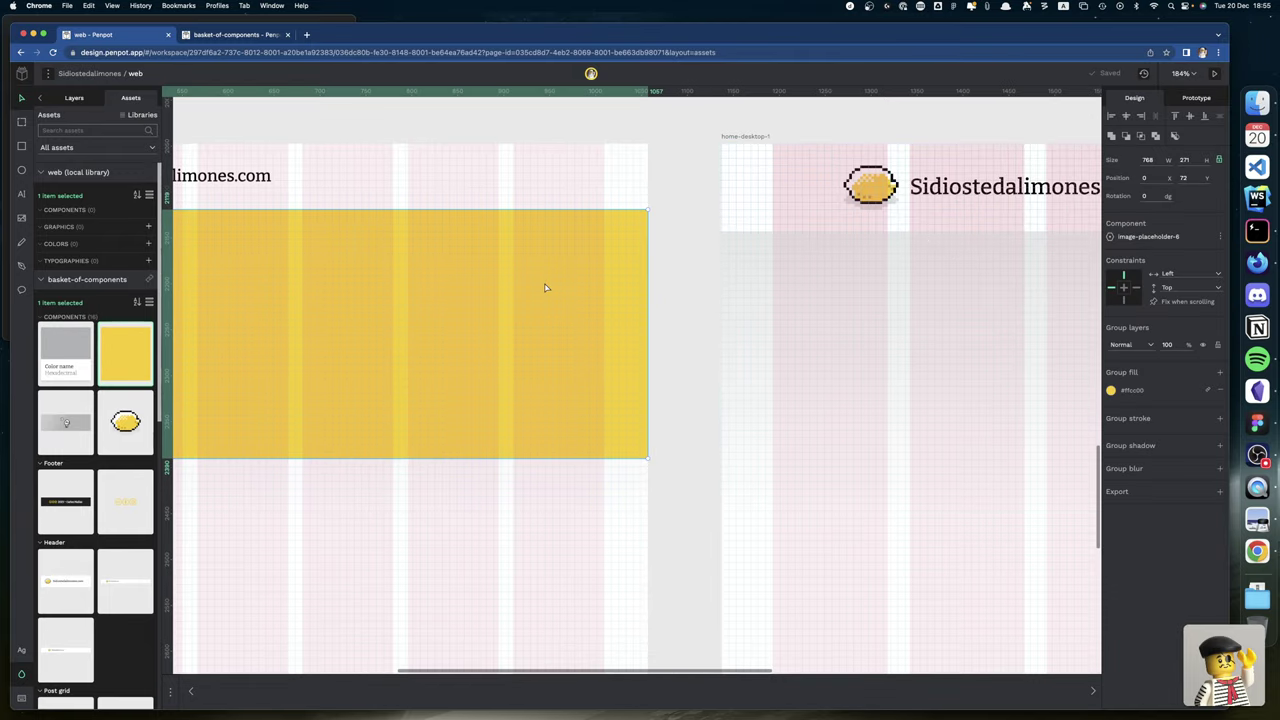
click(905, 350)
key(super+v)
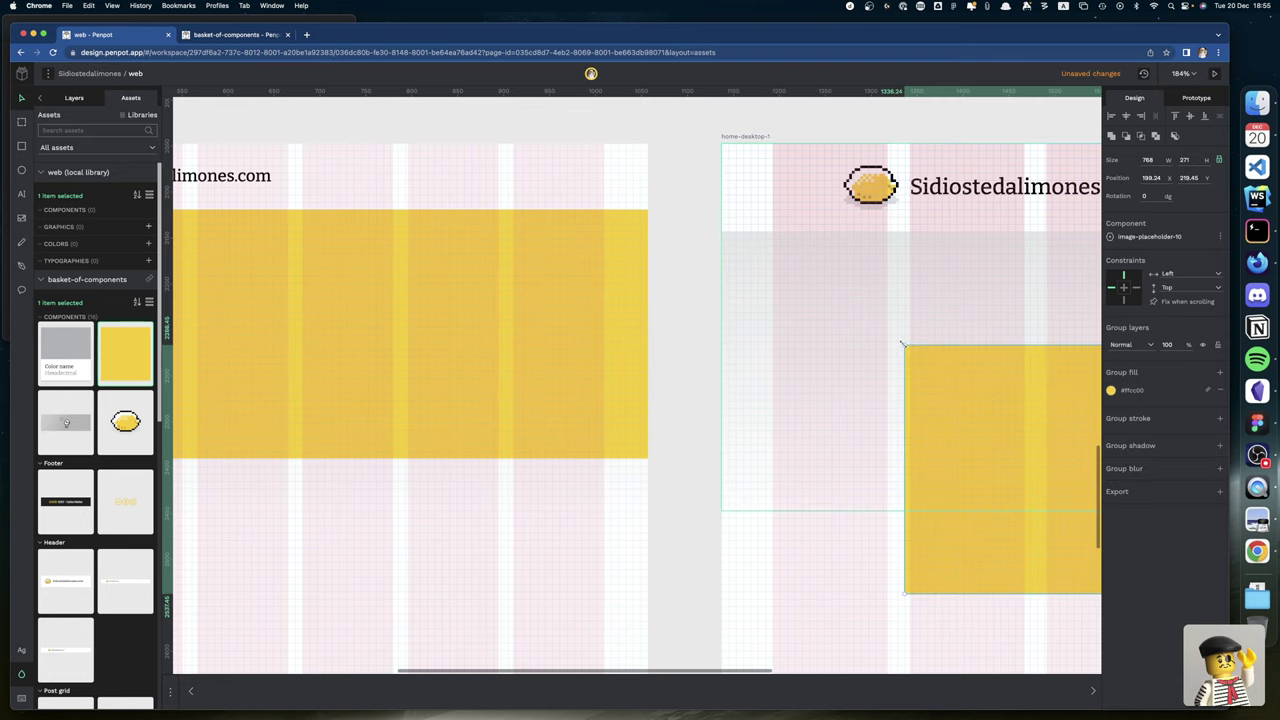
click(1110, 116)
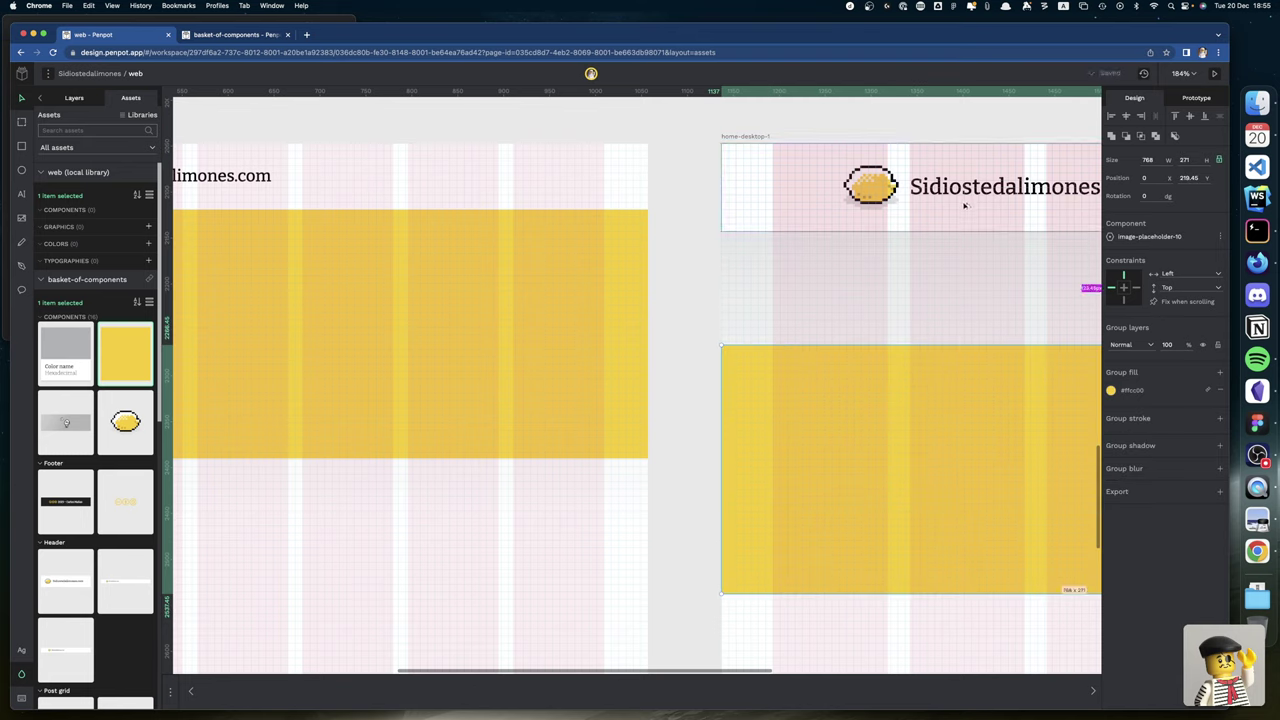
Set the desktop placeholder's Y position to 90.
click(1176, 177)
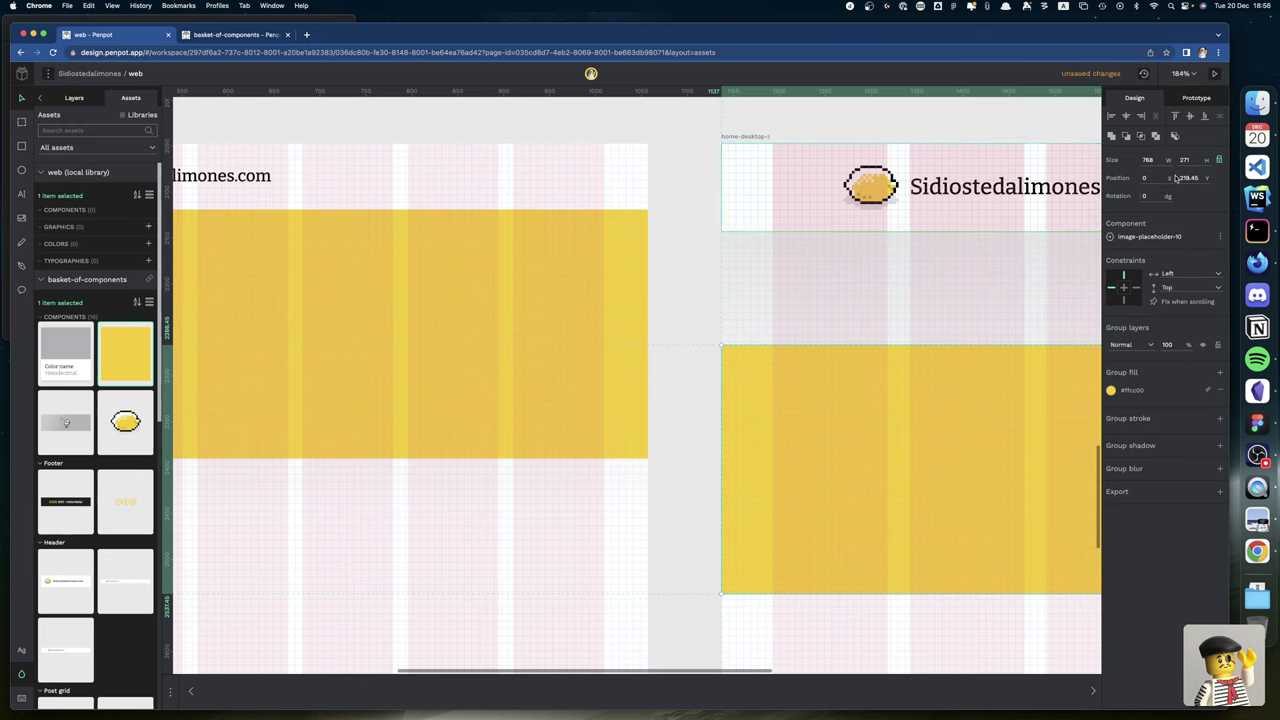
key(9)
key(0)
click(1188, 178)
text(90)
key(Return)
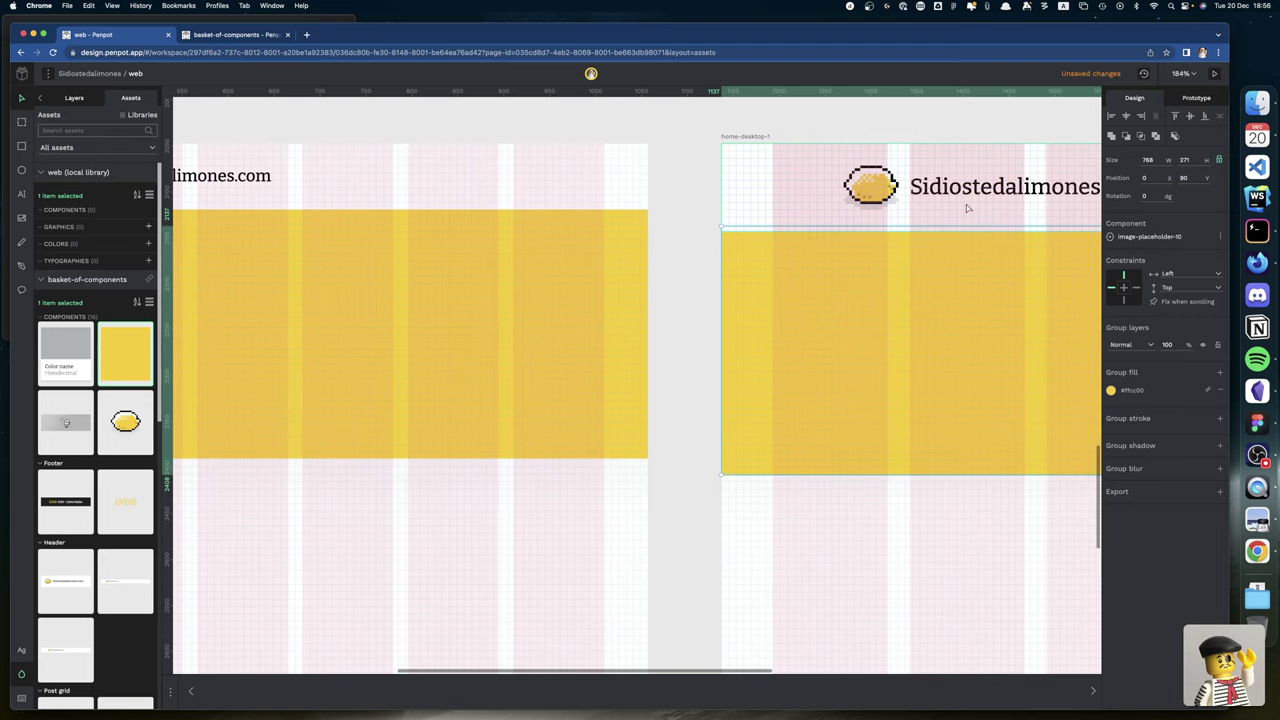
Nudge the desktop placeholder to Y 96 so it sits flush beneath the home-desktop-1 header.
scroll(935, 212, right, 5)
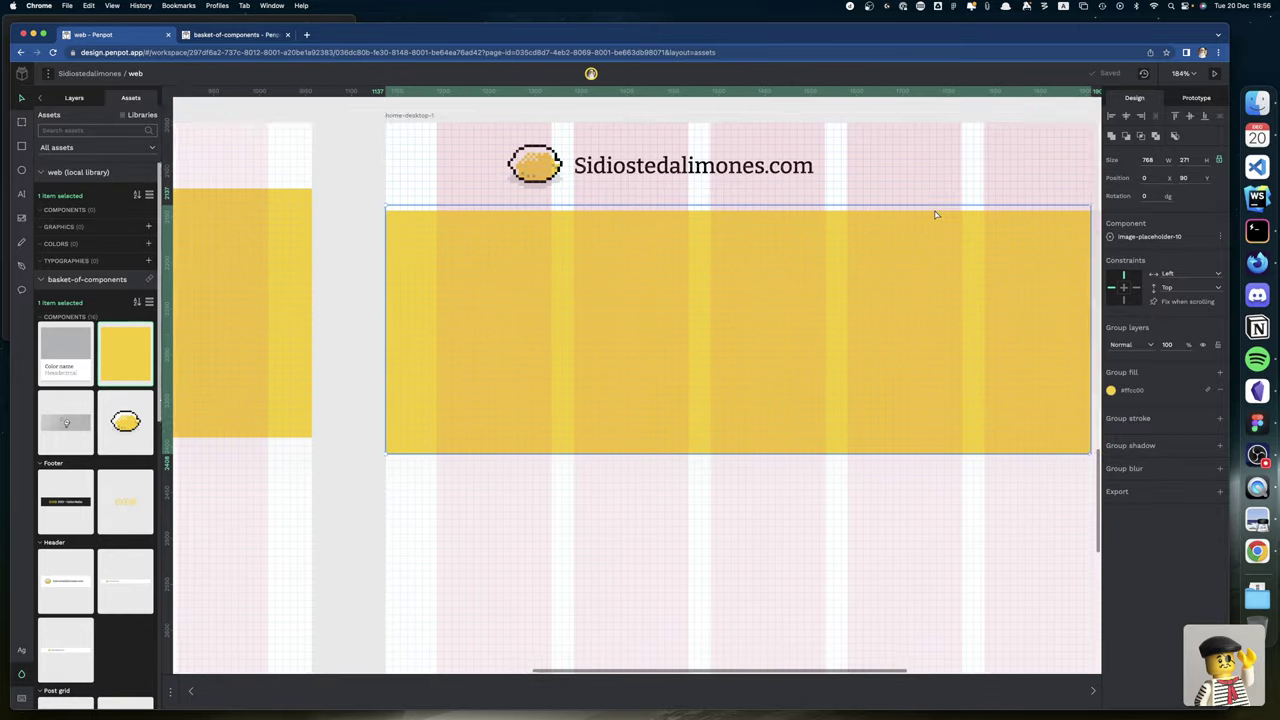
scroll(935, 212, up, 2)
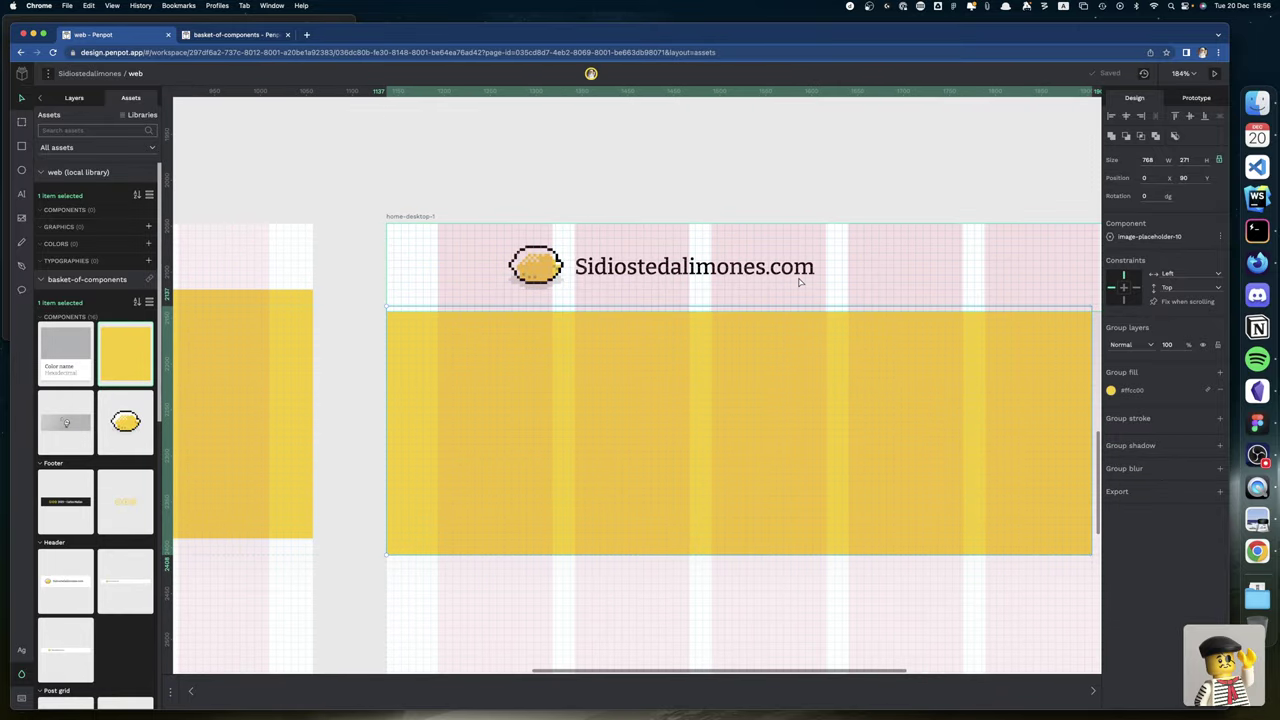
scroll(962, 374, right, 3)
key(shift+Down)
key(shift+Down)
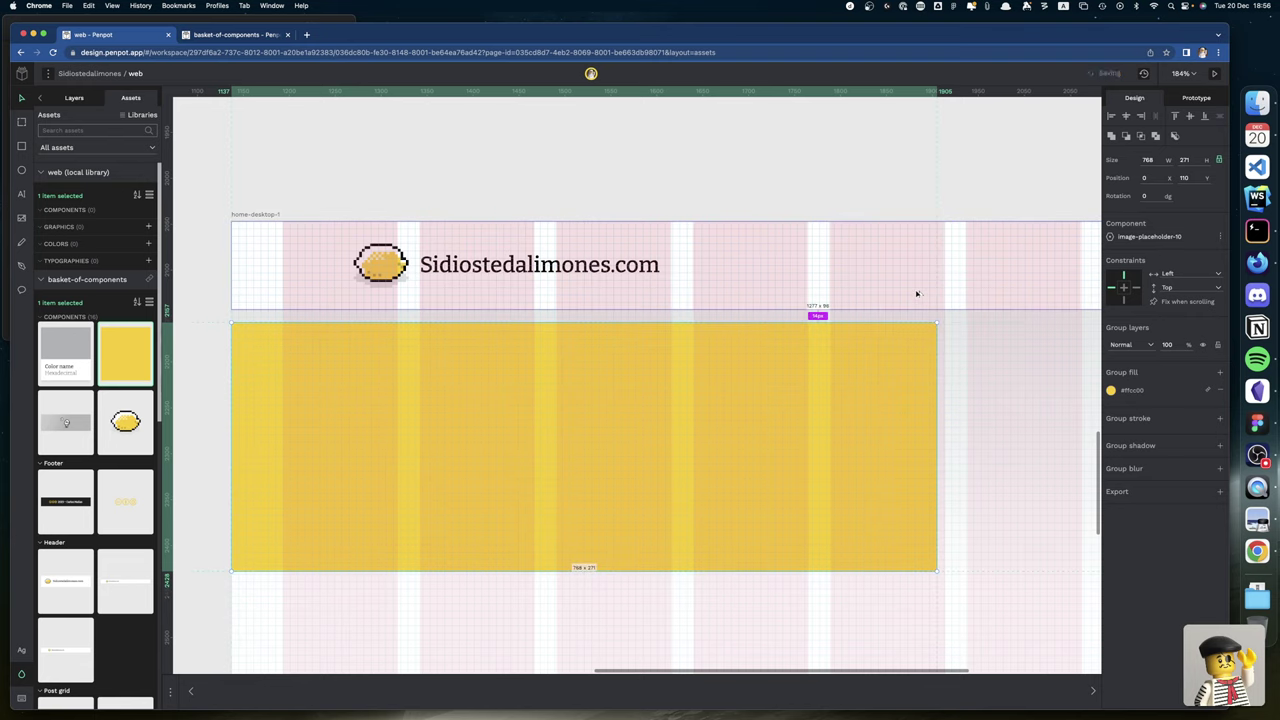
key(Up)
key(Up)
key(Up)
key(Up)
key(shift+Up)
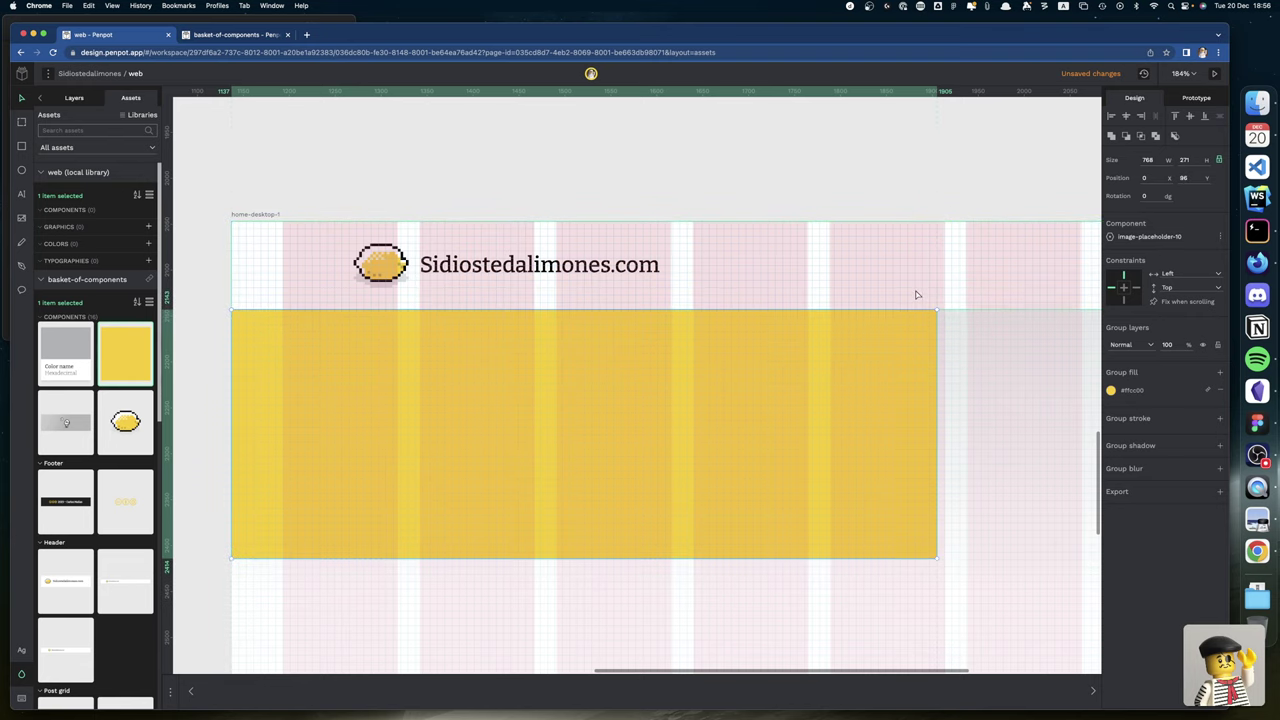
Set the desktop placeholder's width to 1280 with its proportions locked.
click(1150, 160)
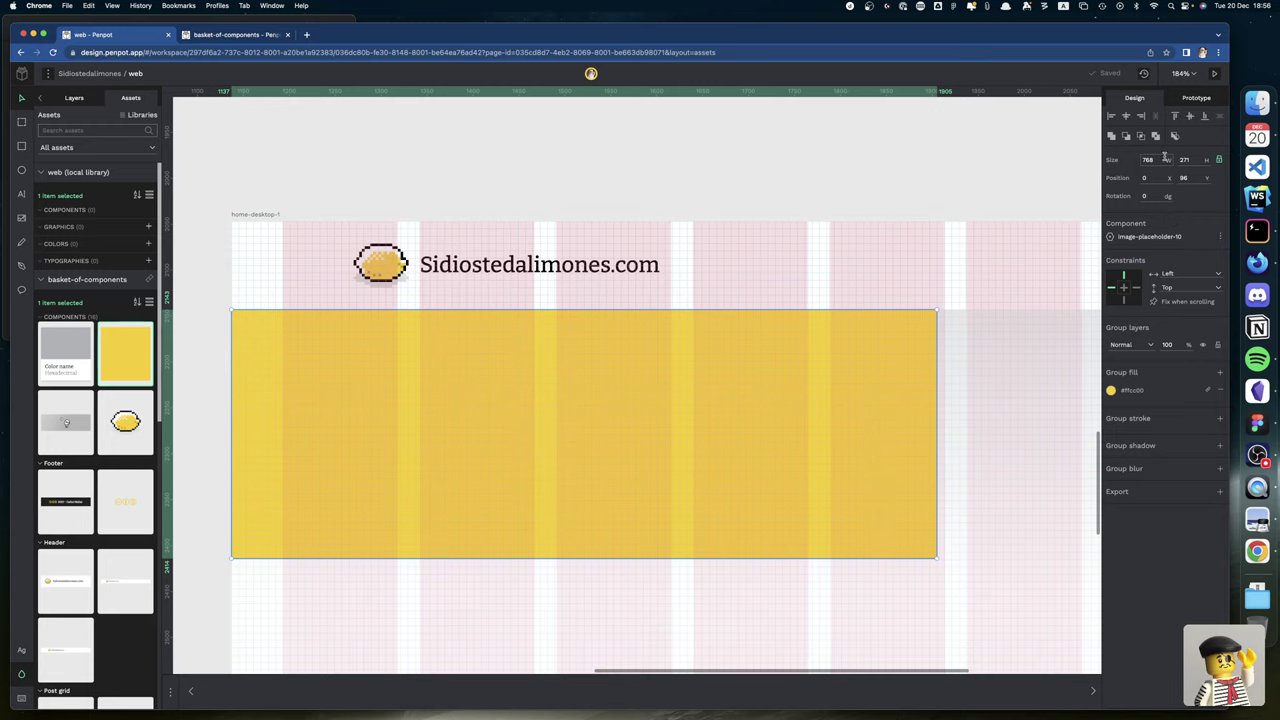
text(1280)
key(Return)
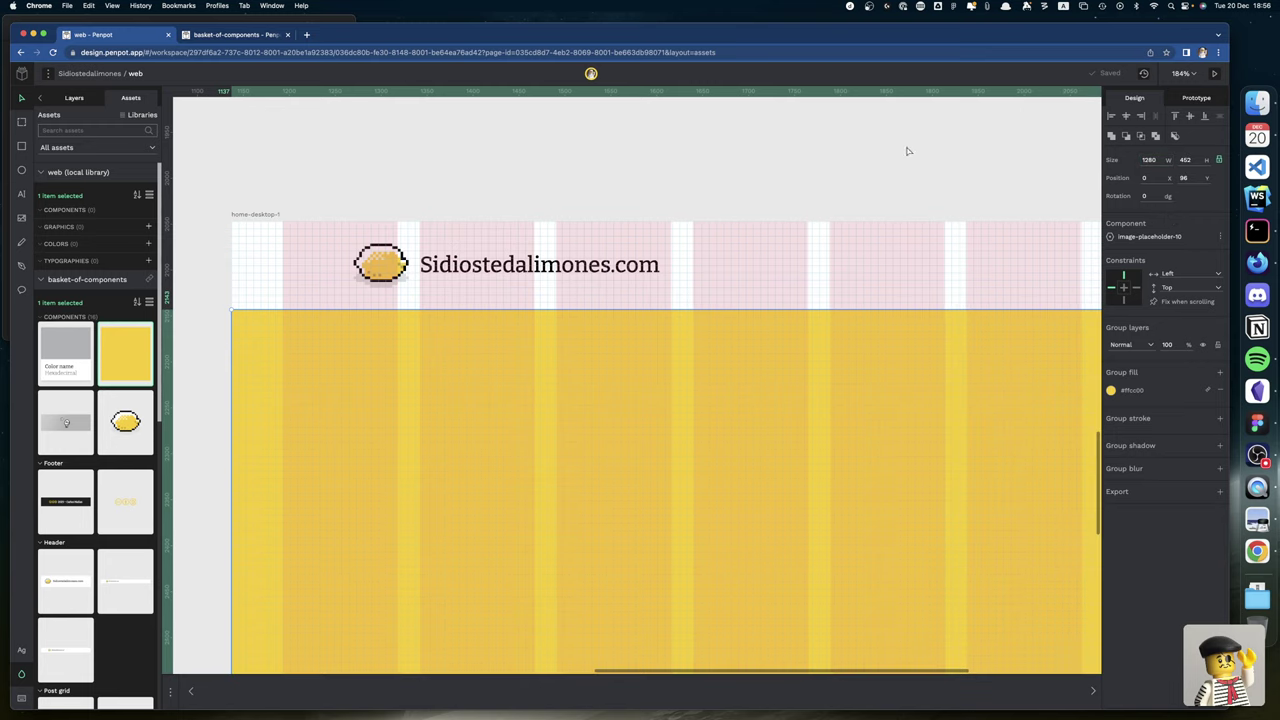
Examine the image placeholders across the three Post boards and compare them with the Home section above.
scroll(791, 190, down, 5)
scroll(791, 190, left, 2)
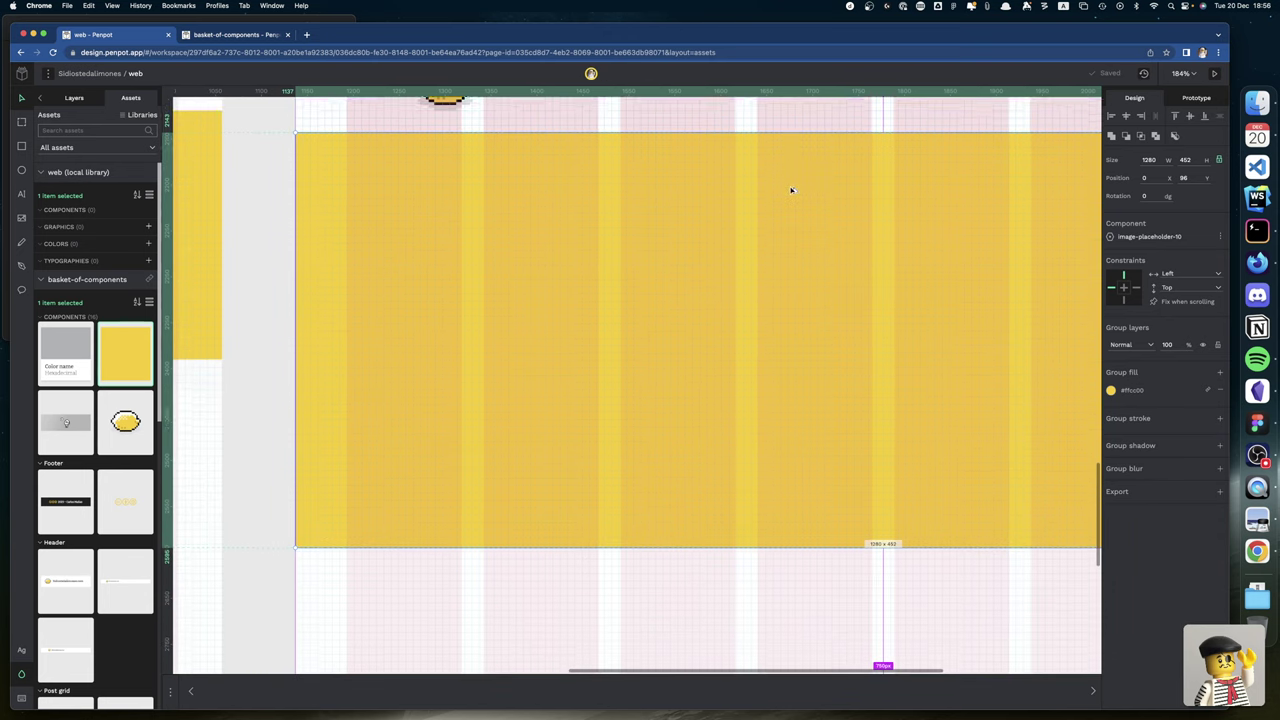
scroll(790, 190, down, 3)
scroll(790, 190, up, 3)
scroll(790, 190, down, 6)
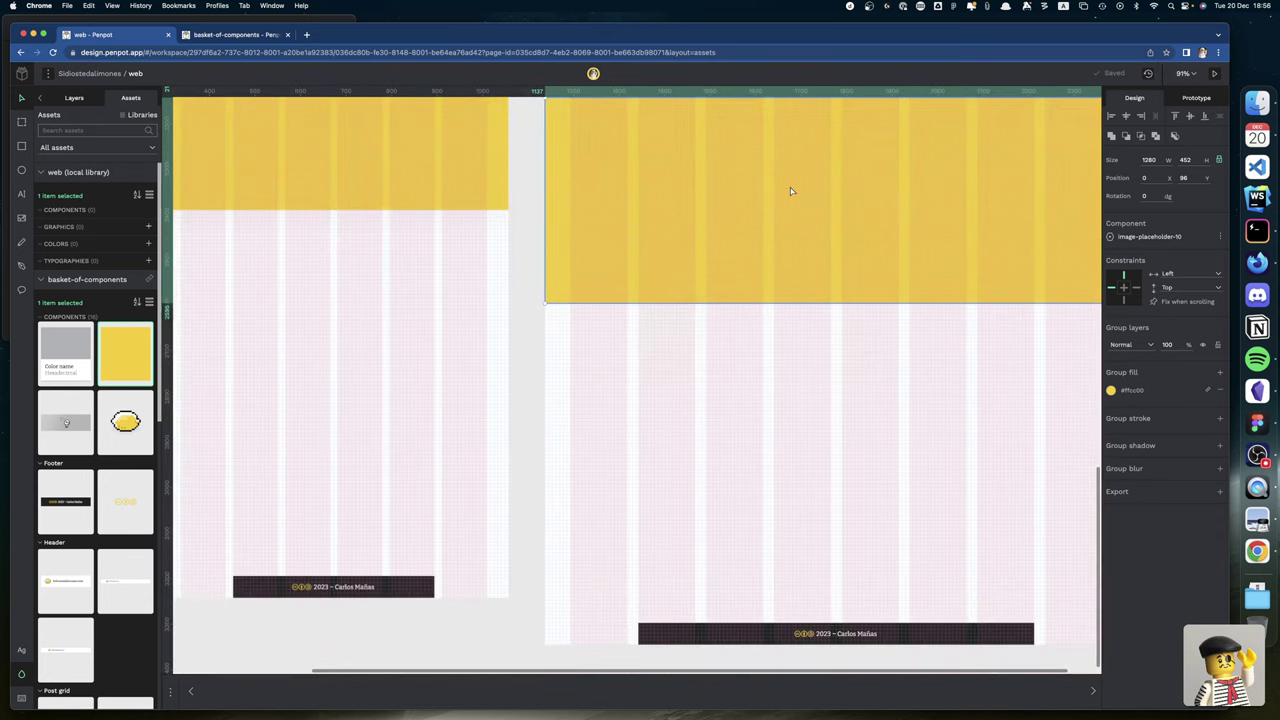
scroll(790, 190, down, 4)
scroll(737, 187, up, 2)
scroll(737, 187, left, 1)
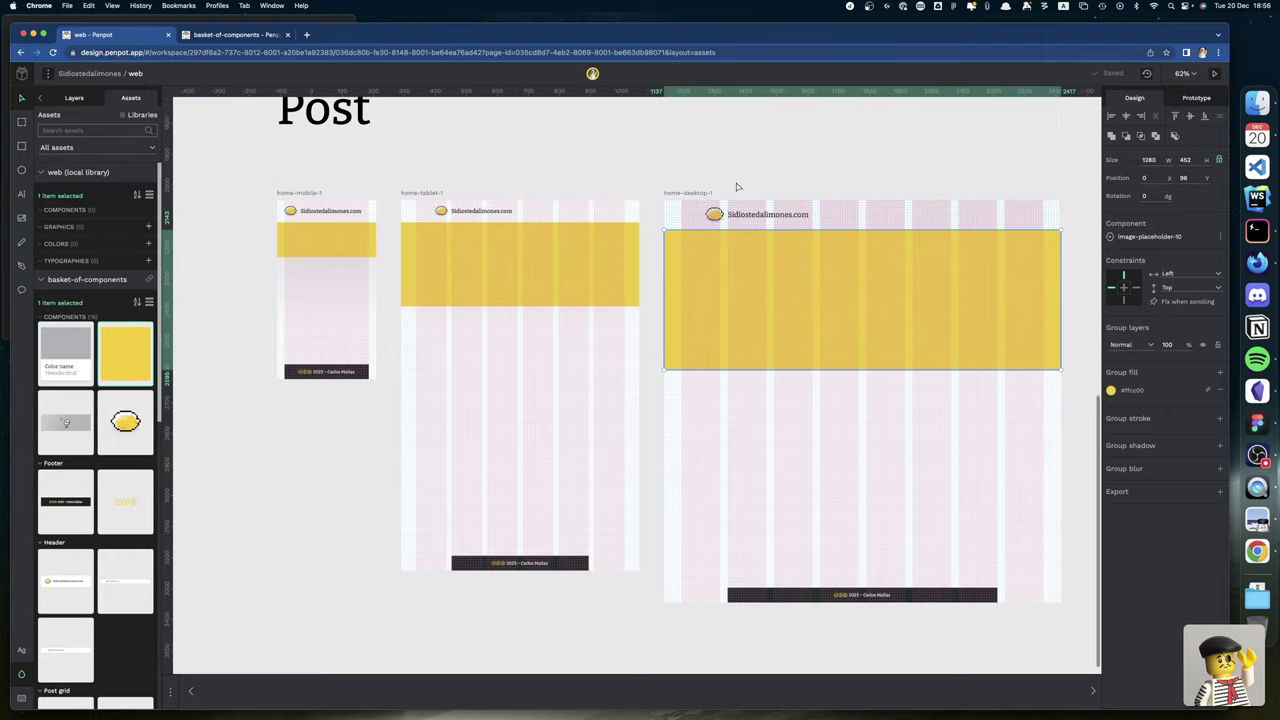
scroll(737, 187, up, 2)
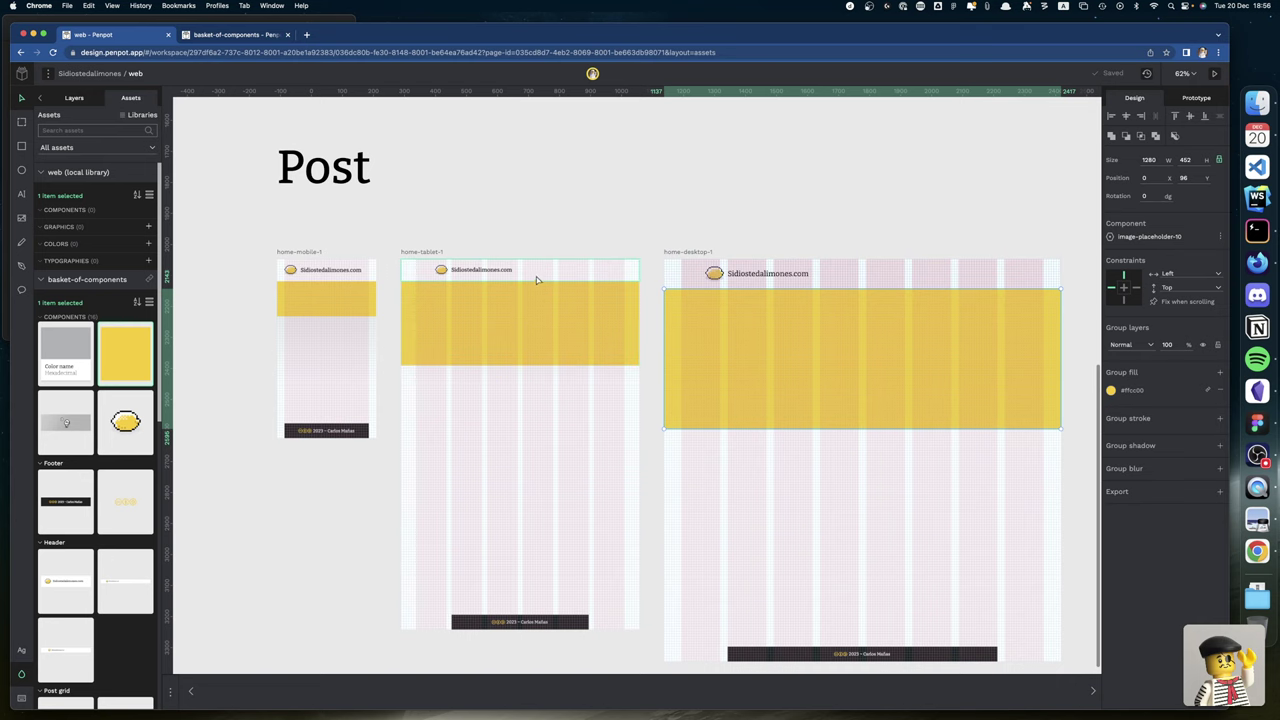
scroll(426, 290, up, 10)
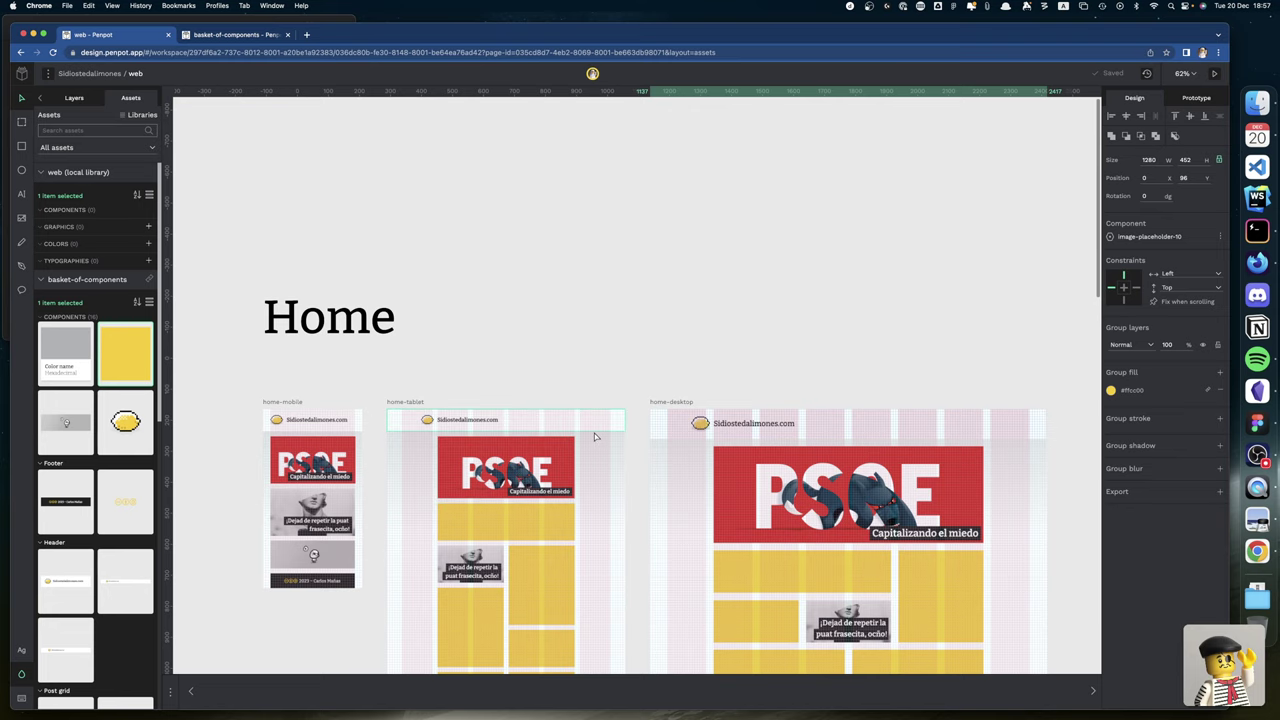
Switch to Firefox Developer Edition and sample a colour from the live Medium blog post with the colour picker.
key(super+Tab)
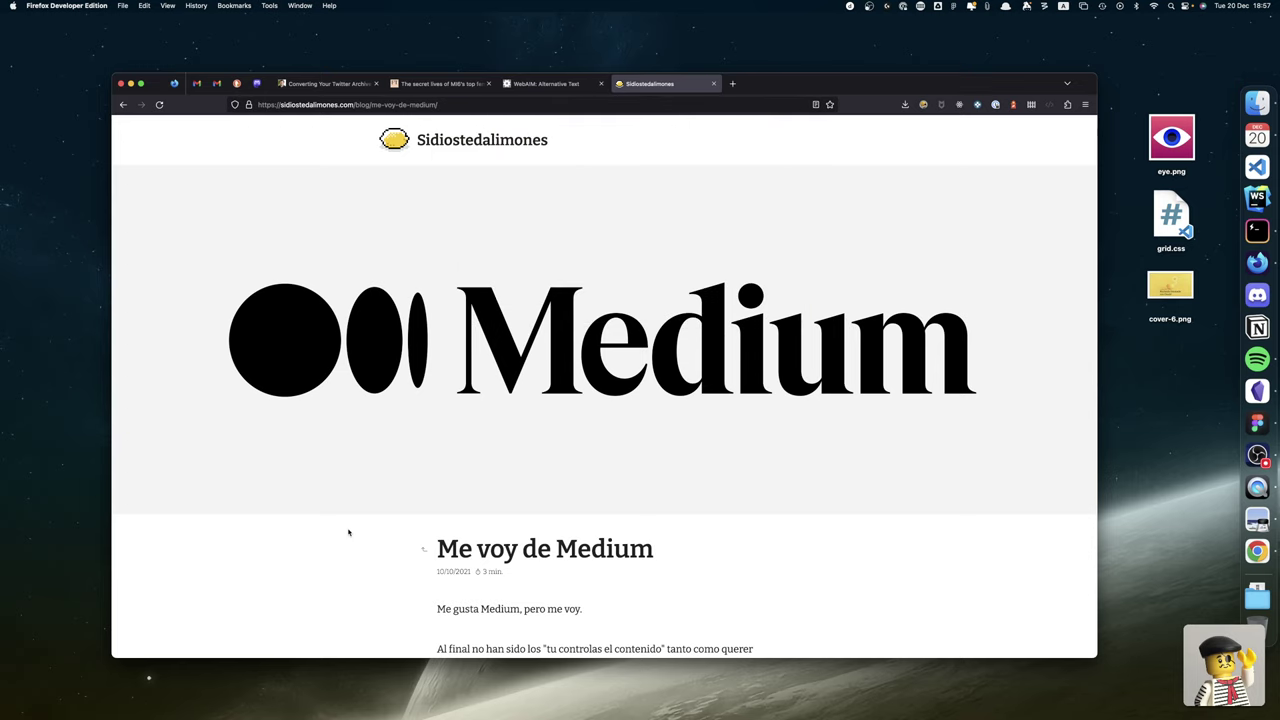
key(super+alt+i)
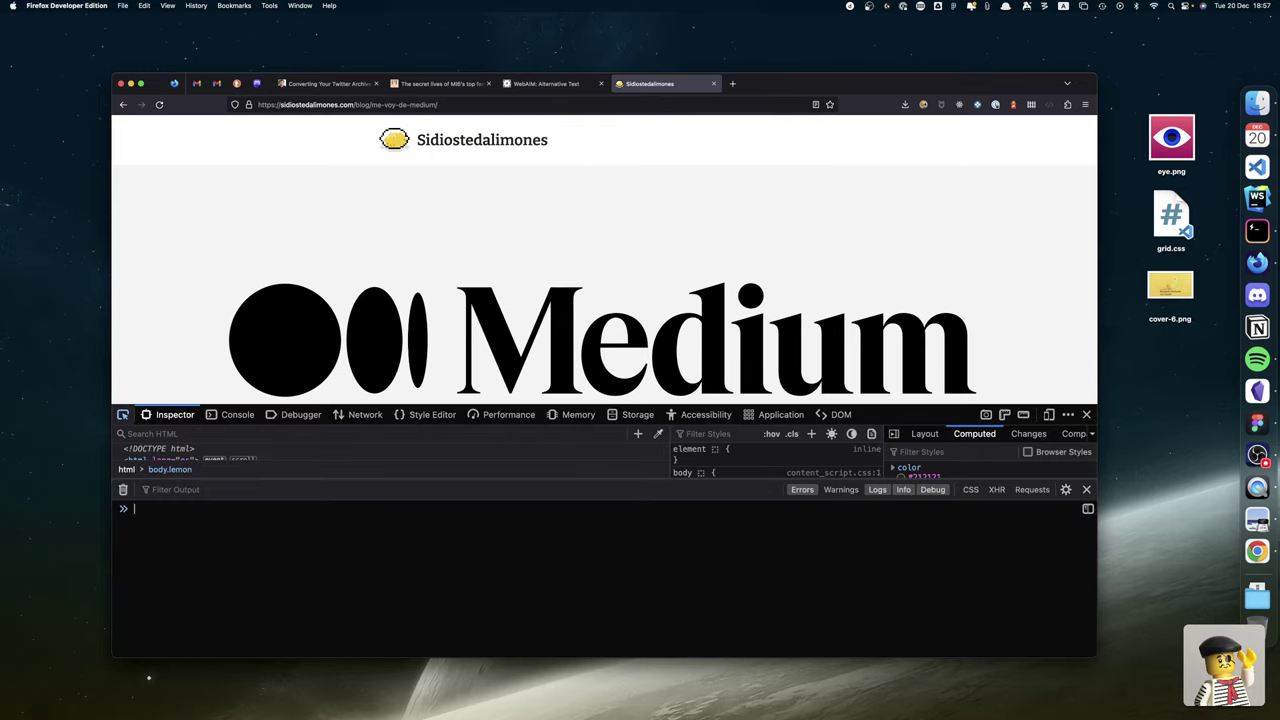
key(super+alt+i)
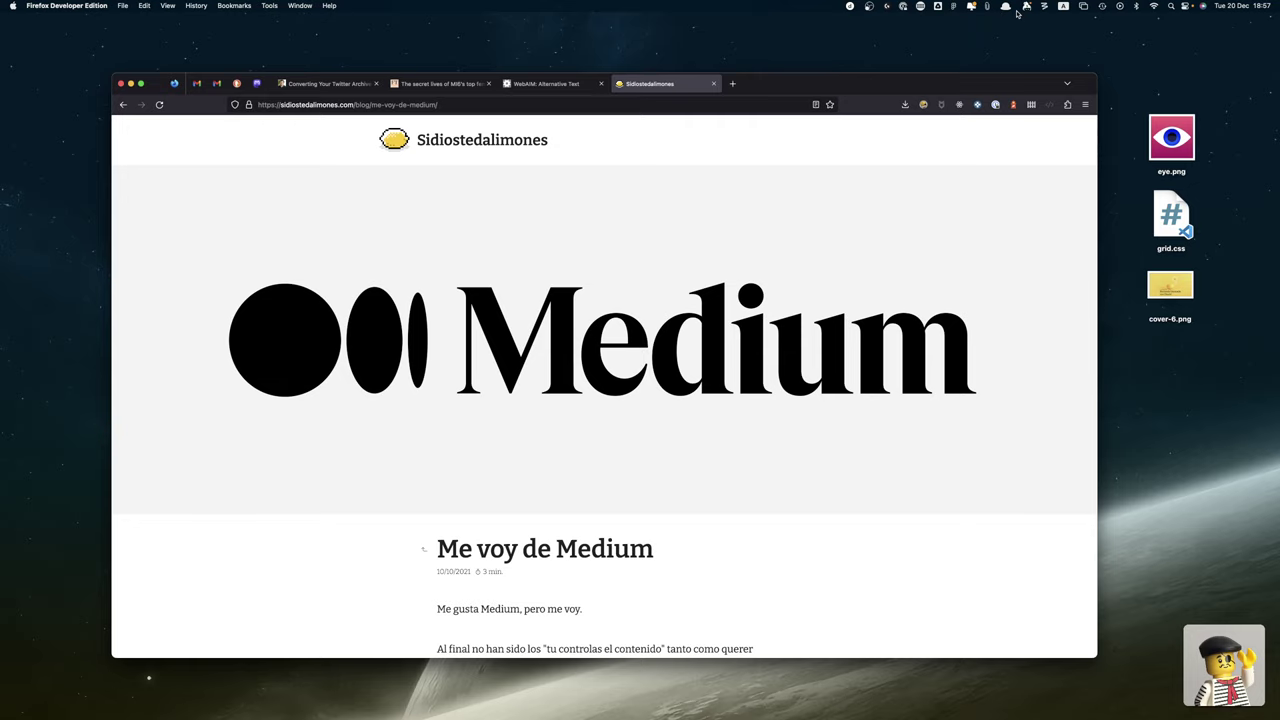
key(alt+space)
key(Escape)
click(829, 6)
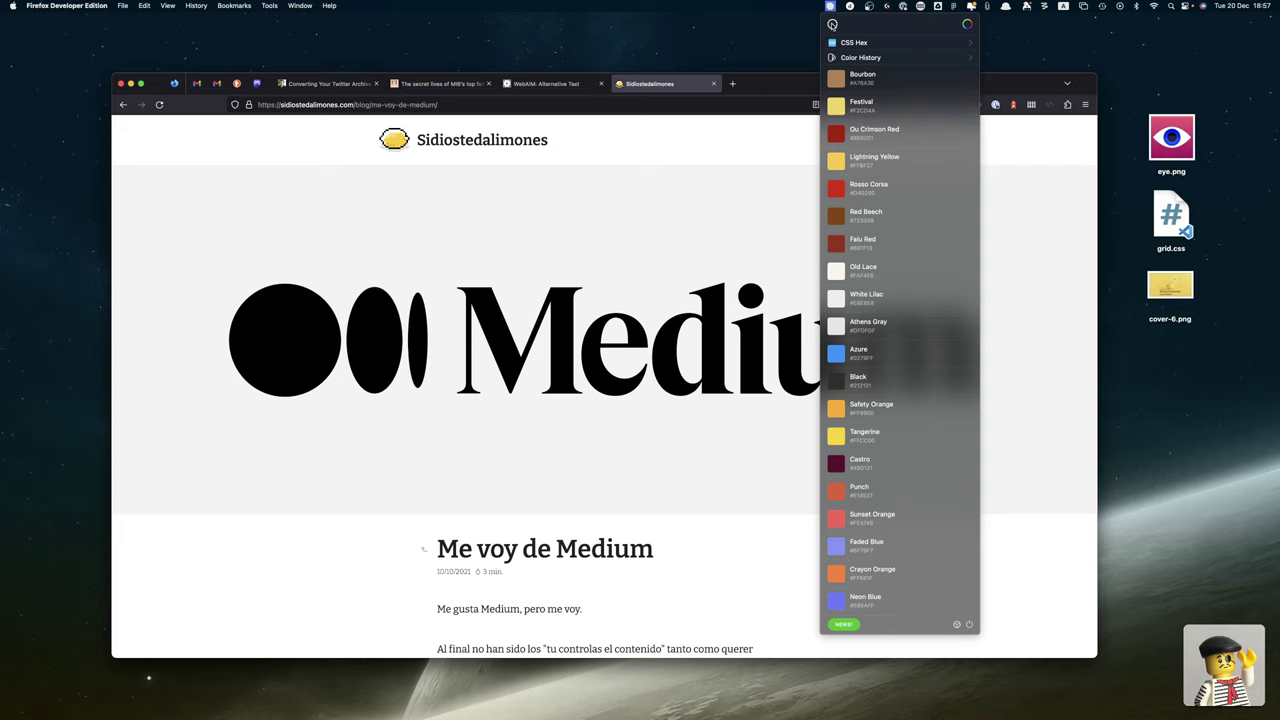
click(832, 23)
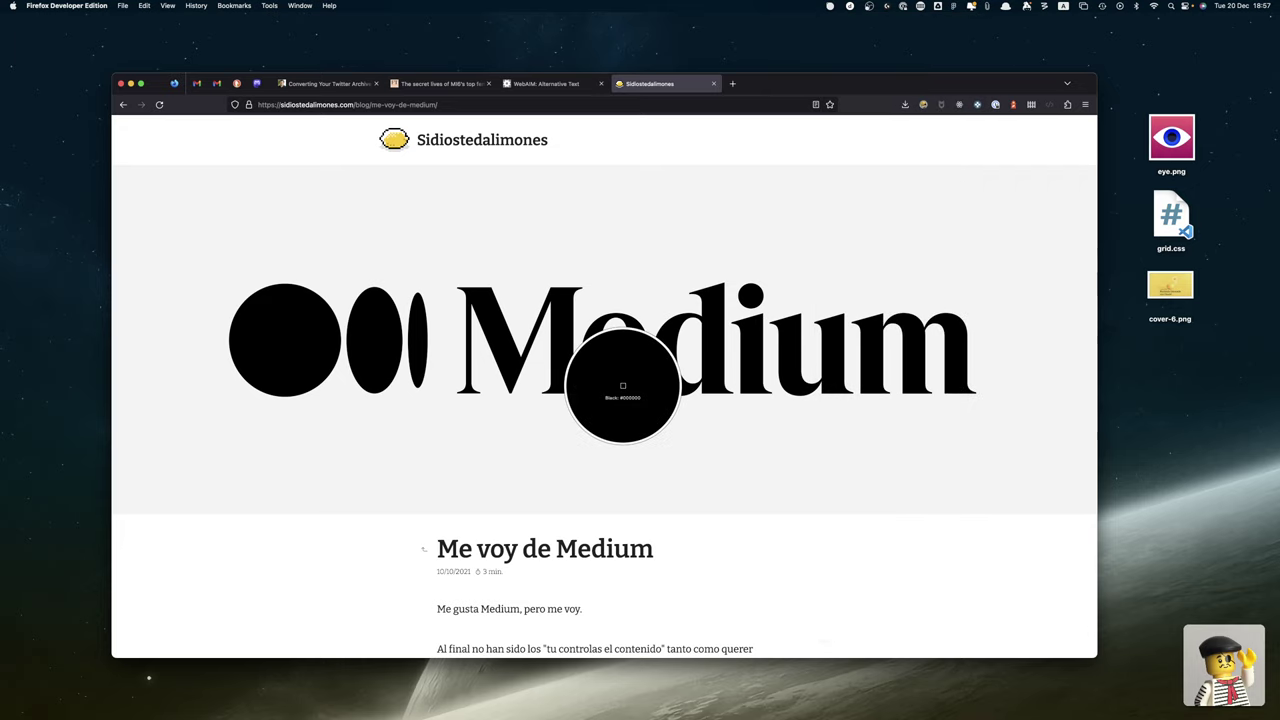
click(666, 514)
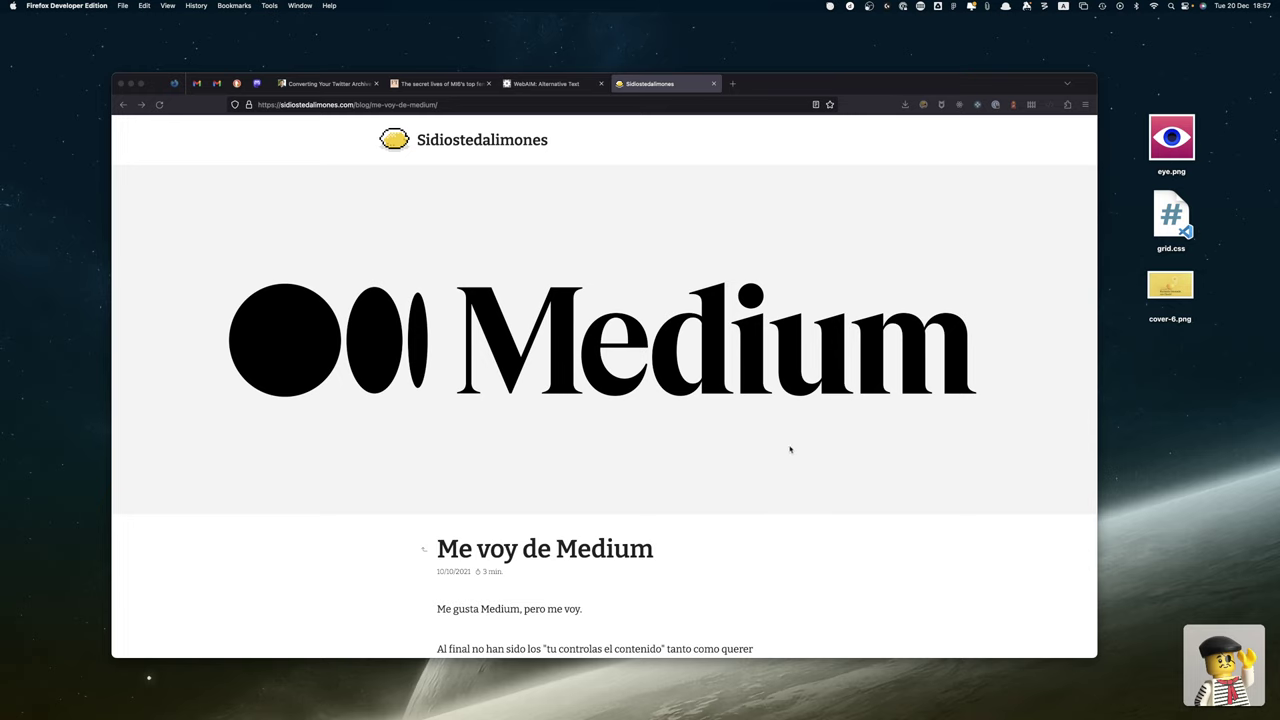
Return to the Penpot web file and review the image placeholders on the Post boards.
key(ctrl+Right)
key(ctrl+Right)
key(ctrl+Right)
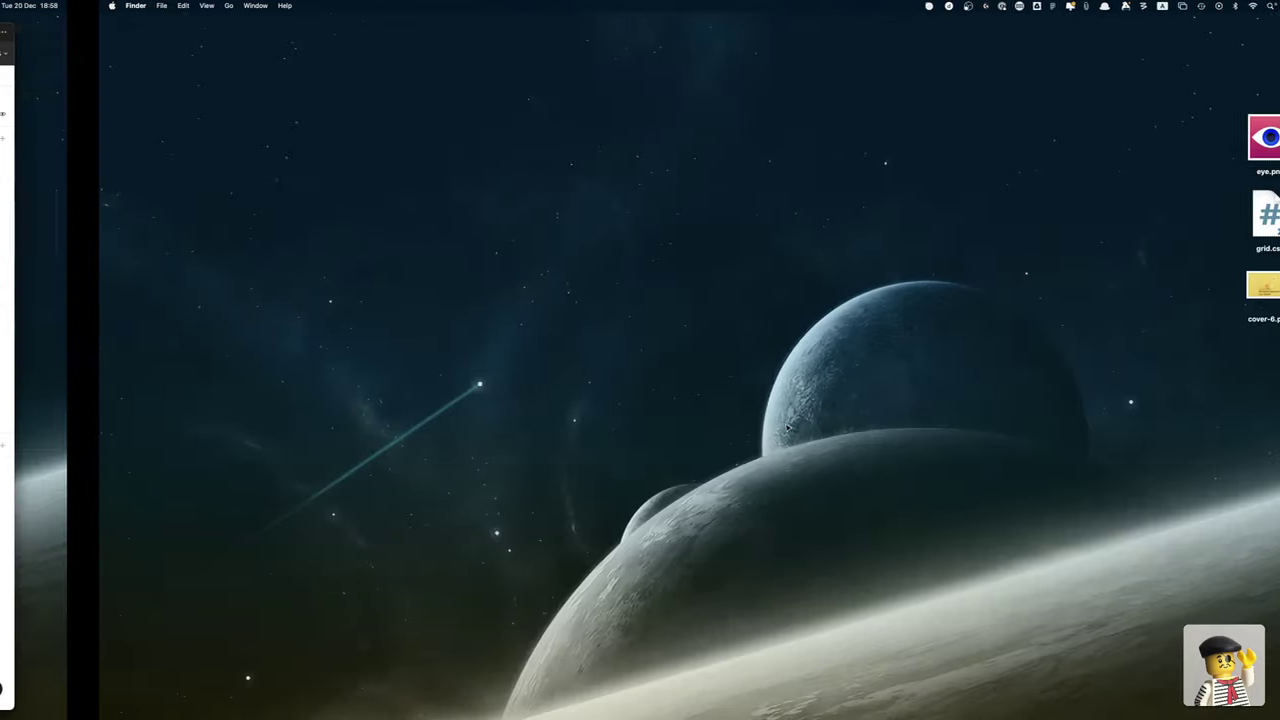
scroll(786, 428, down, 10)
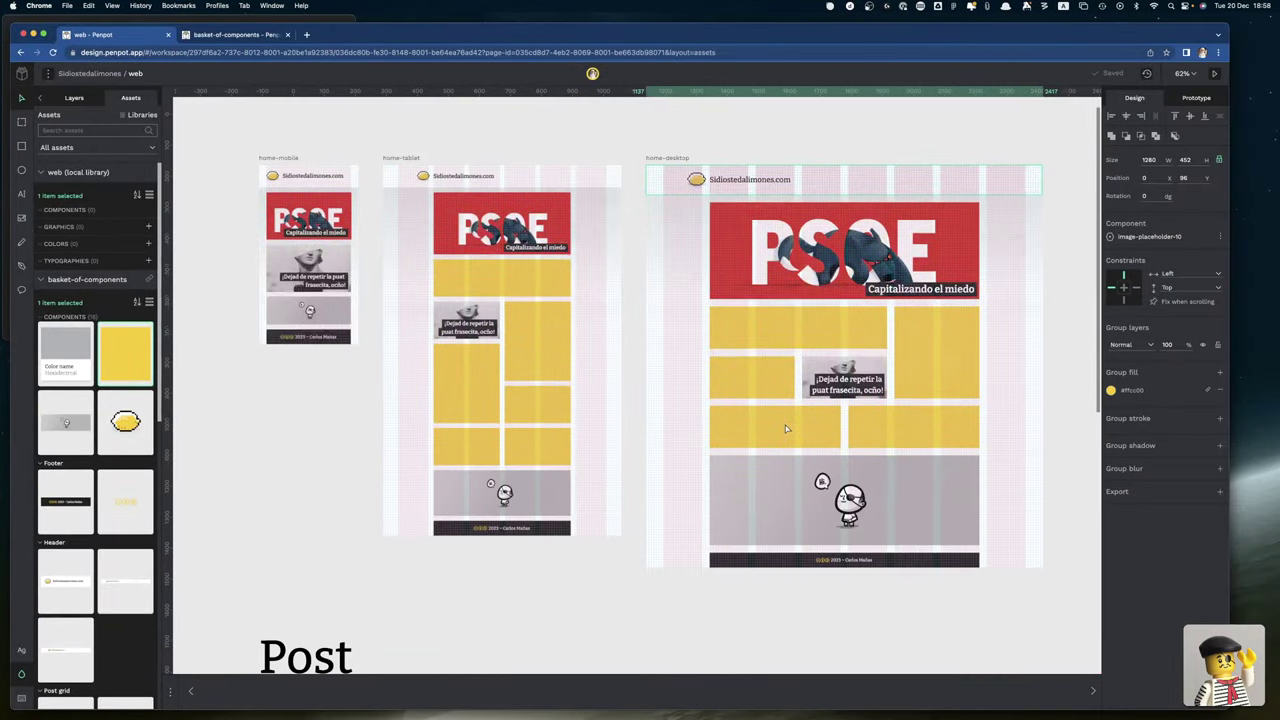
scroll(786, 428, up, 3)
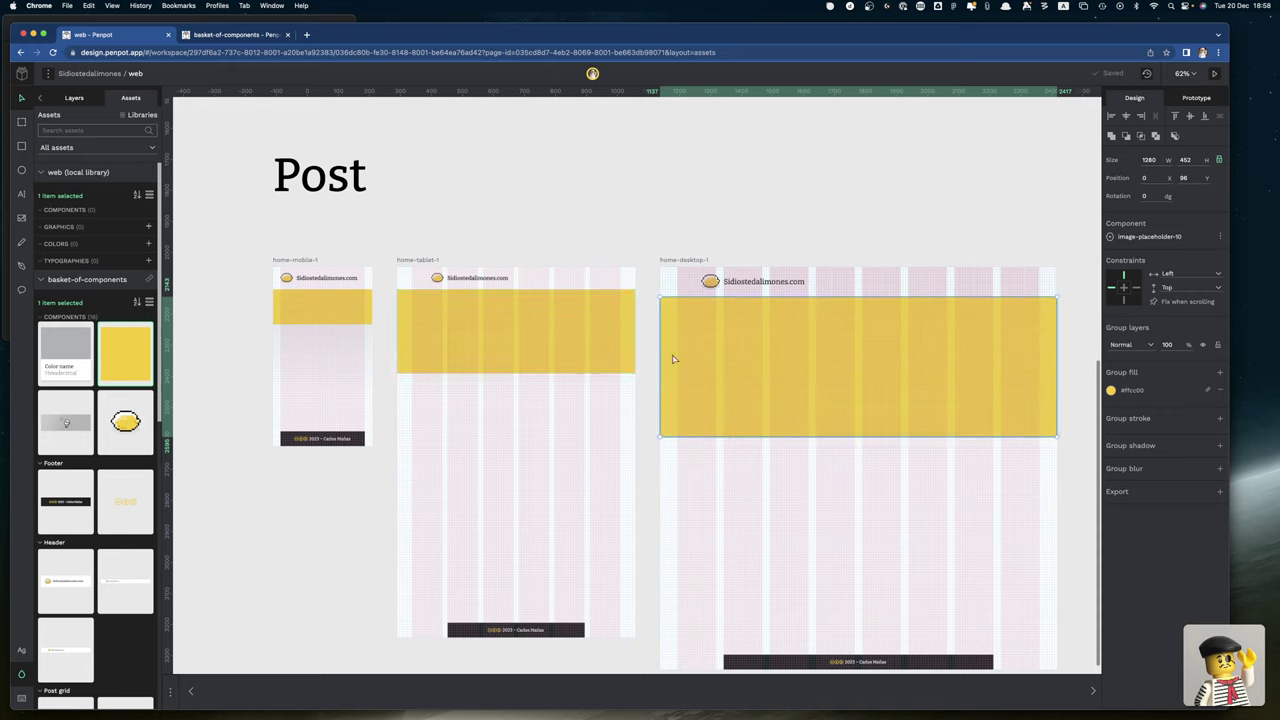
Switch to the Obsidian content checklist and add an empty nested checkbox under "Ancho completo".
mouse_move(1276, 490)
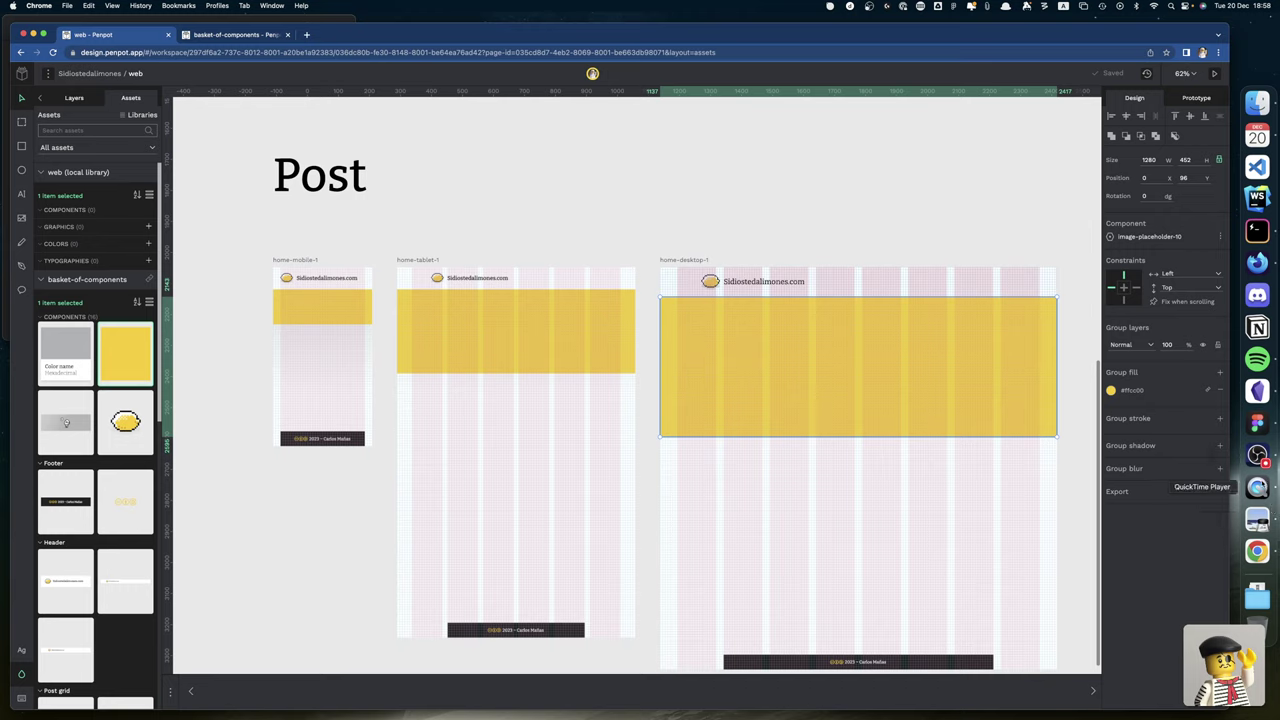
click(1257, 390)
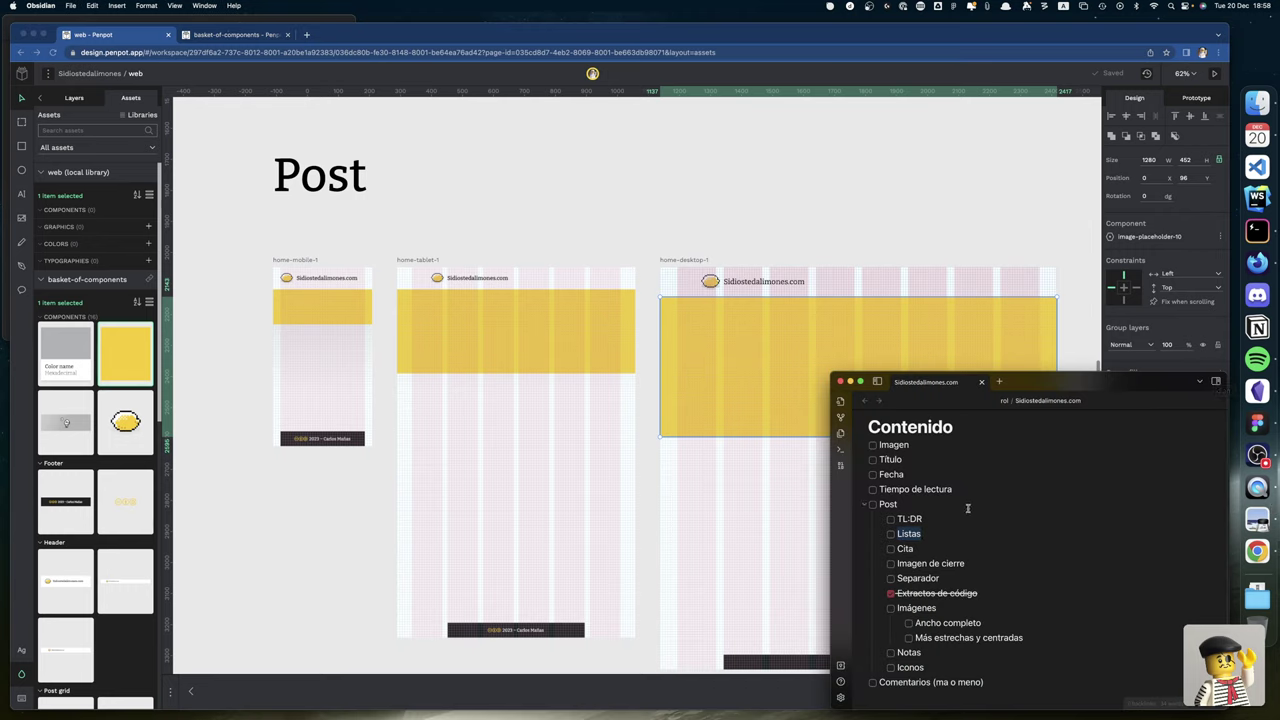
scroll(966, 506, down, 1)
click(1032, 618)
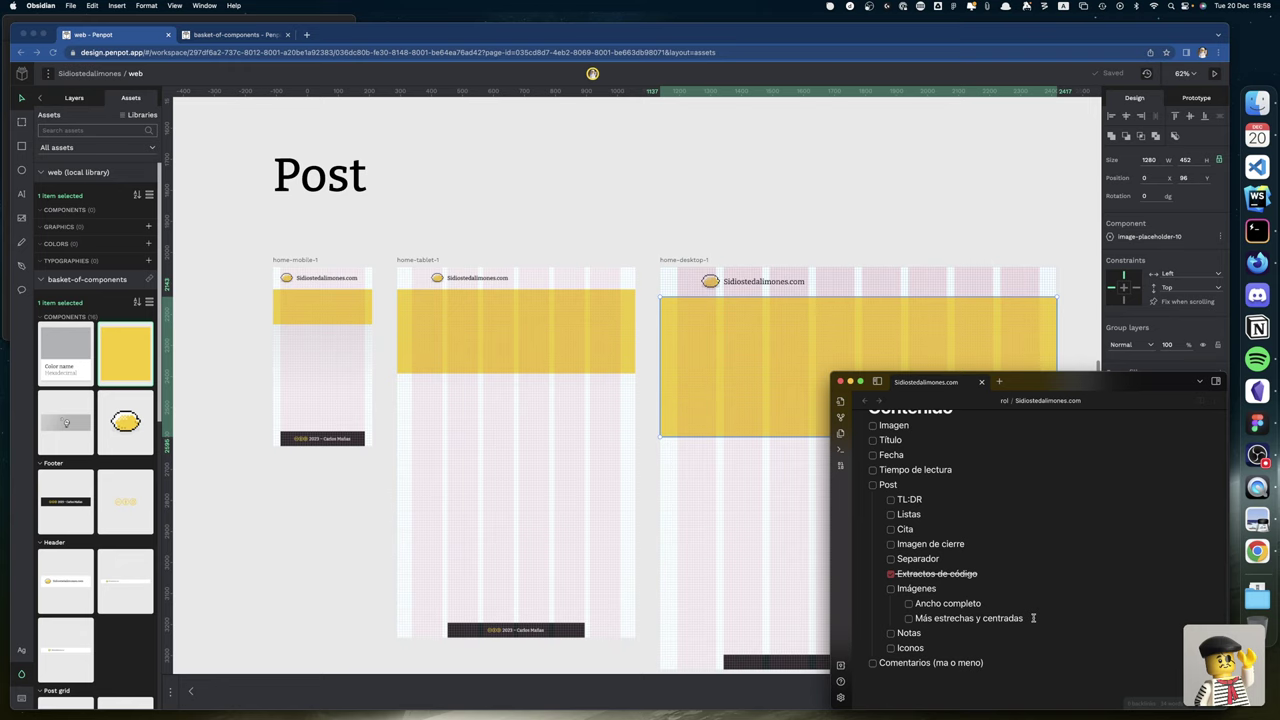
key(Up)
key(Return)
key(Tab)
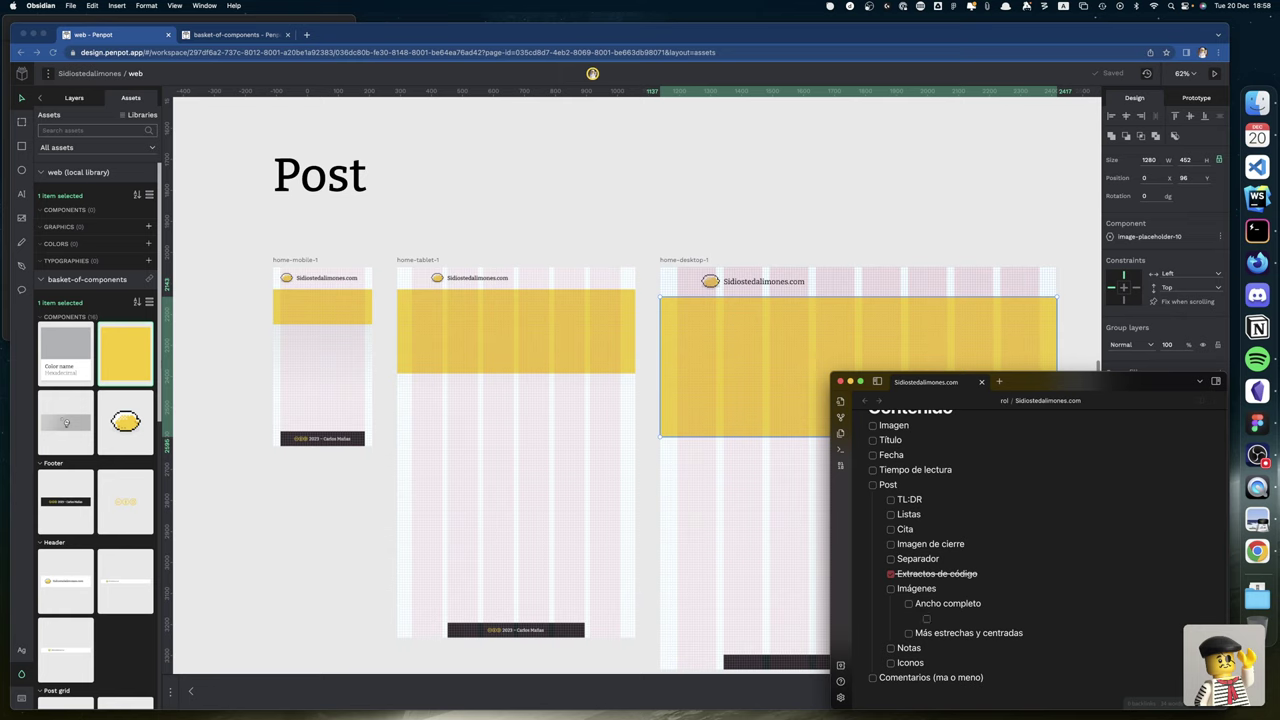
Switch to Firefox Developer Edition, open the blog post "Y no pasa nada..." from the blog home and look over its layout.
key(ctrl+Left)
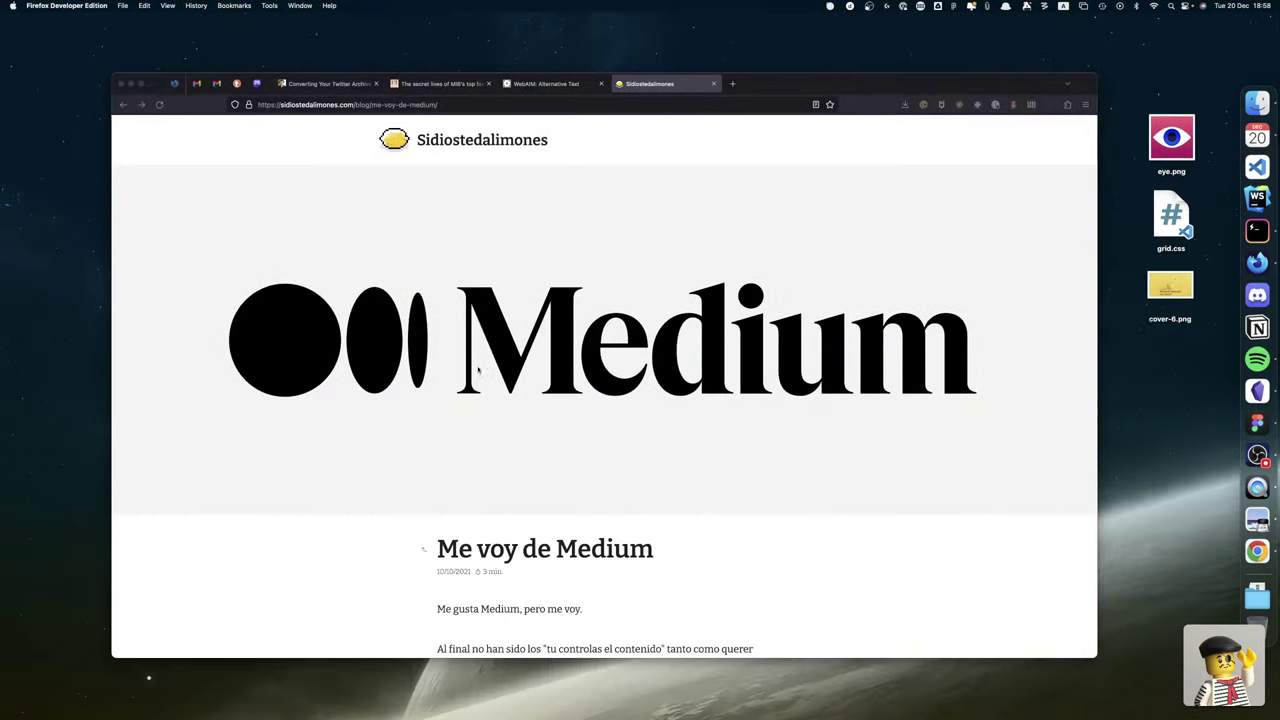
click(455, 143)
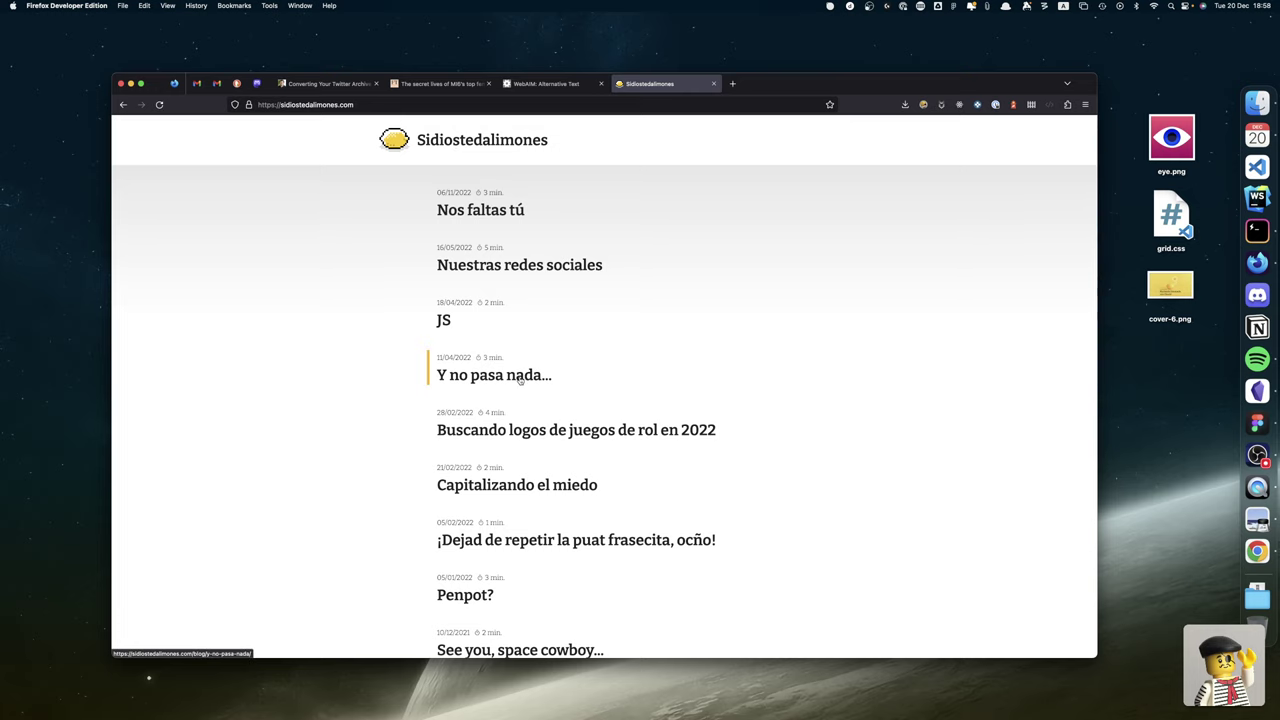
click(520, 378)
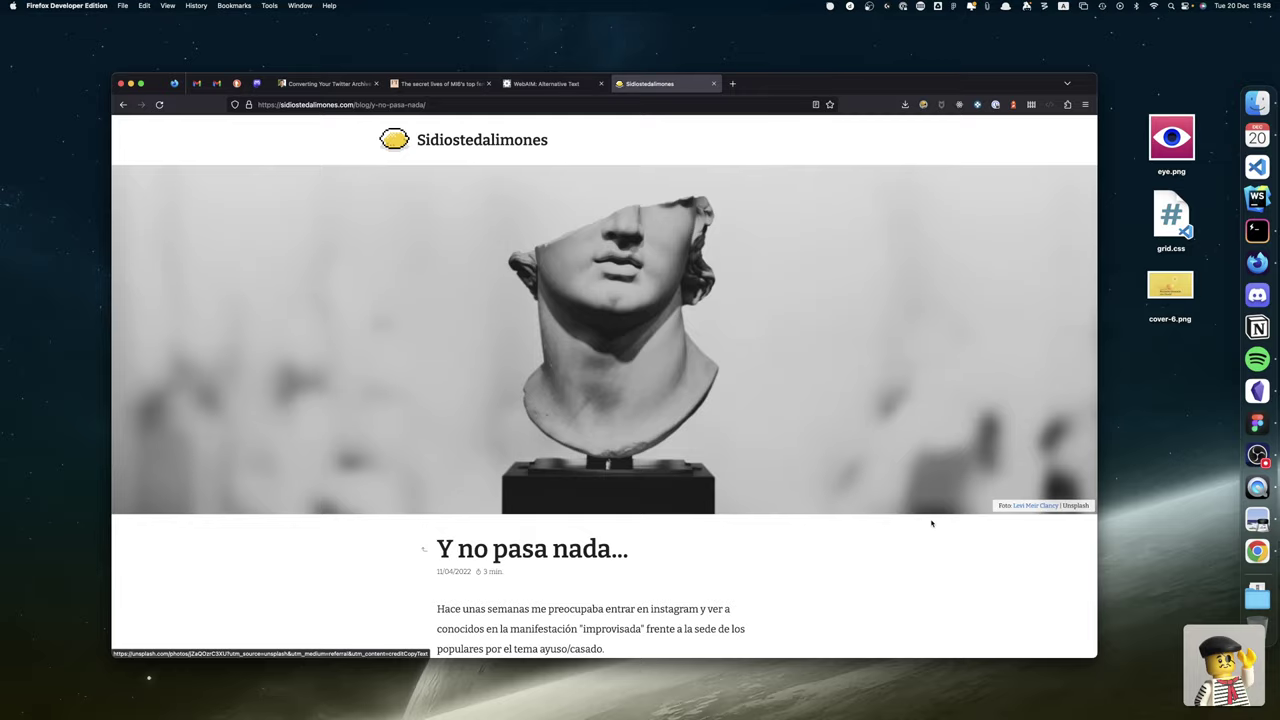
scroll(931, 523, down, 10)
scroll(931, 523, down, 5)
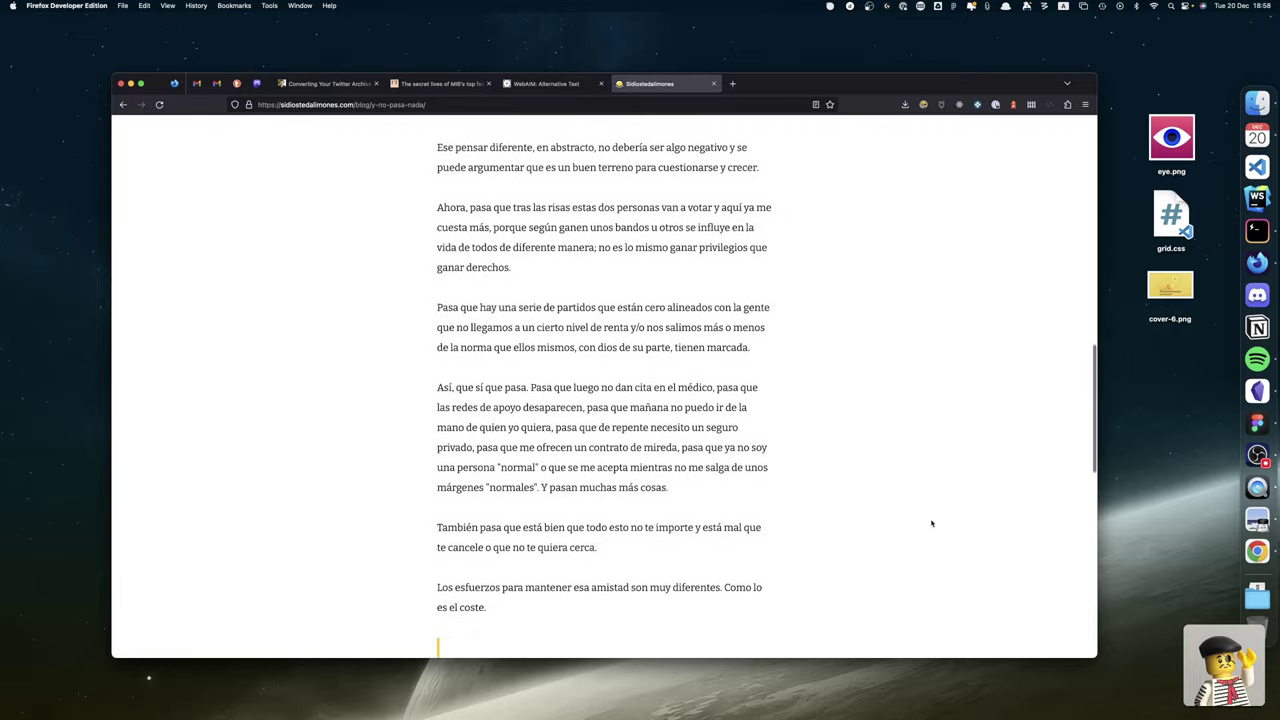
scroll(931, 523, up, 20)
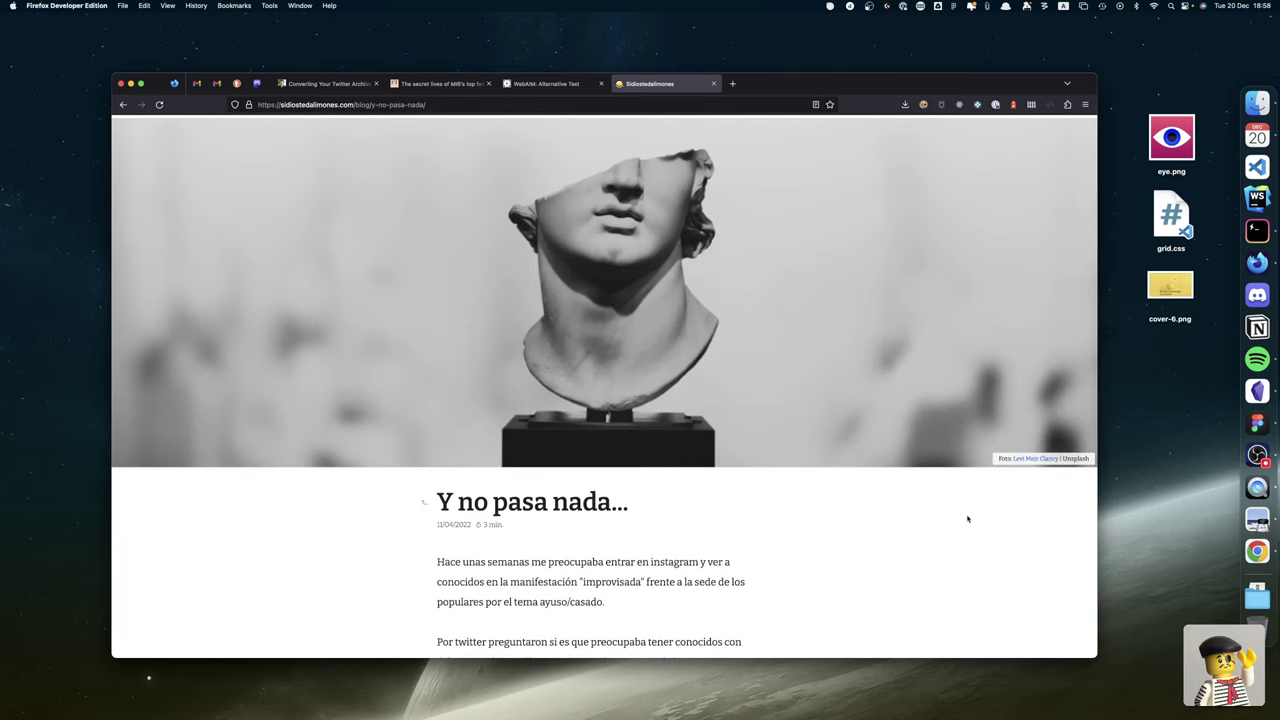
scroll(966, 517, up, 2)
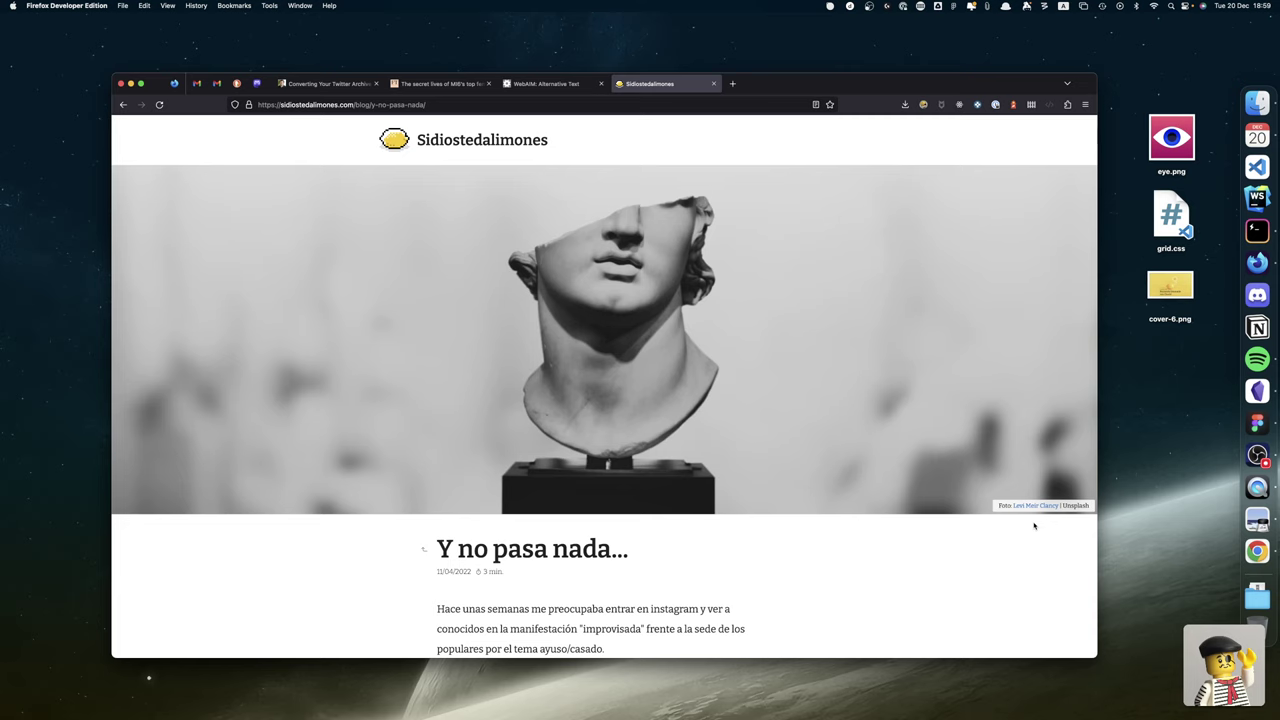
Open the developer tools for the post, close the split console and dock the tools to the right of the page.
key(super+alt+i)
click(1048, 414)
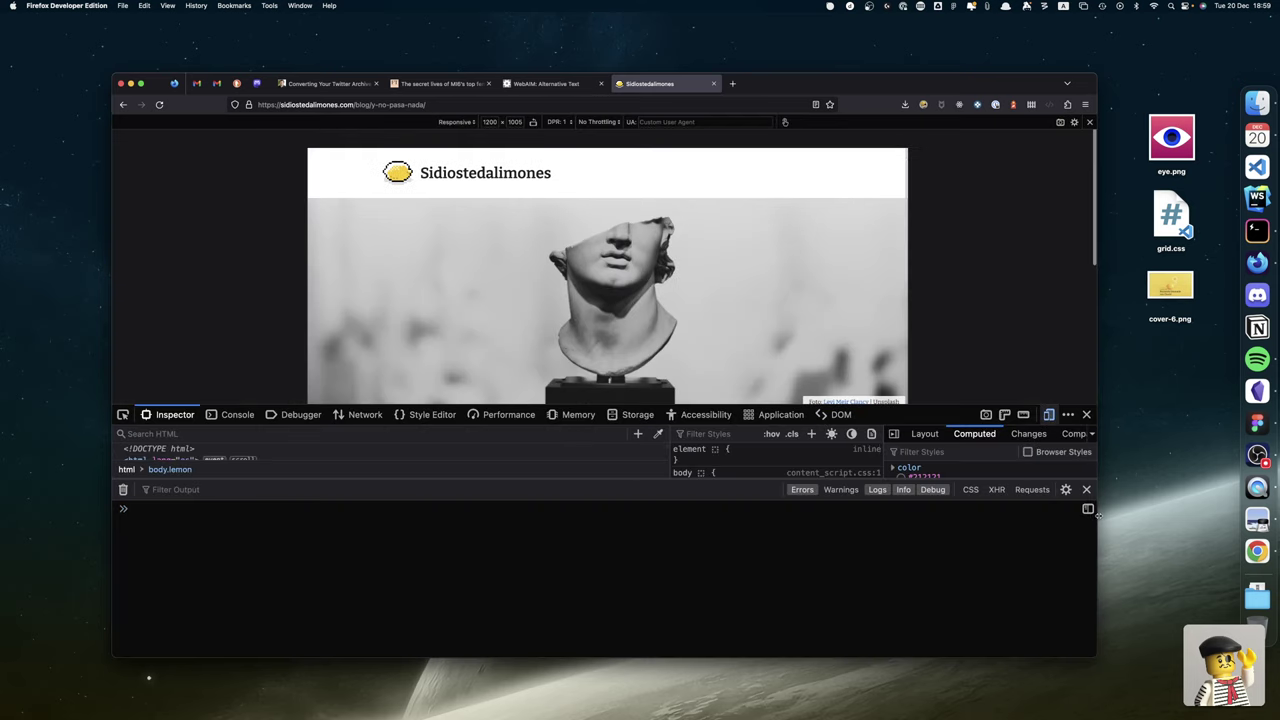
click(1086, 489)
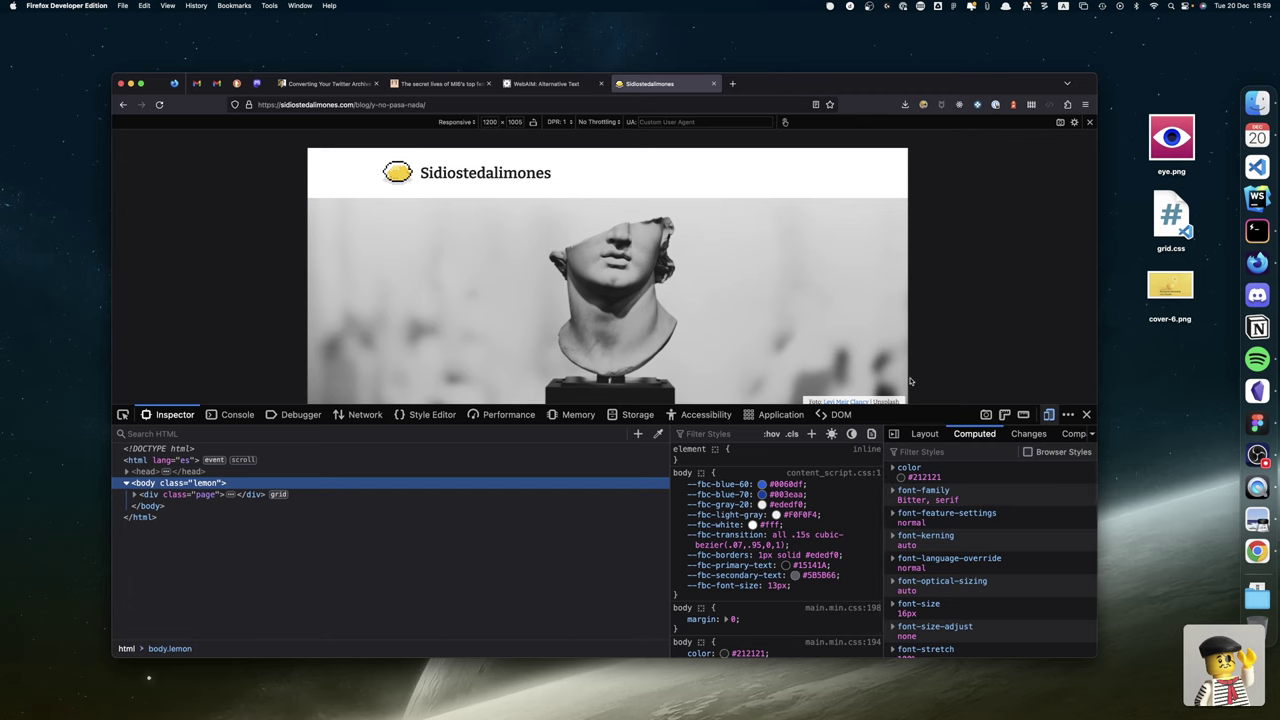
click(1067, 415)
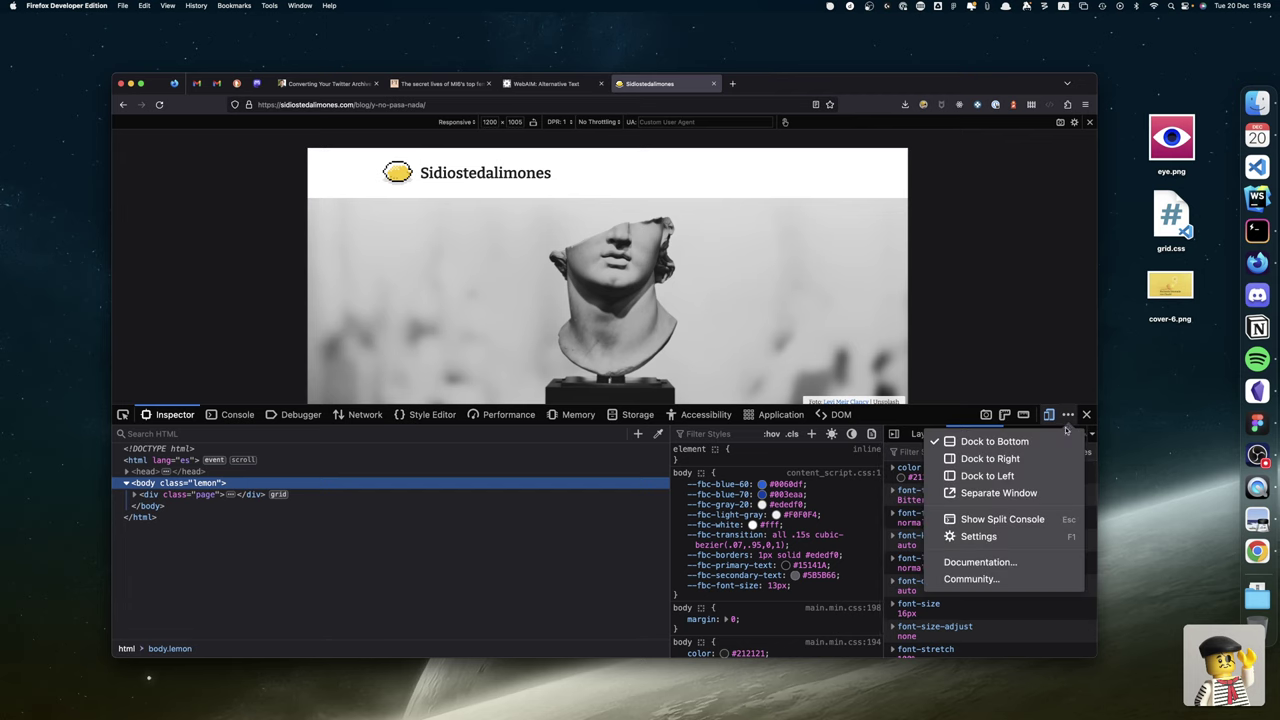
click(990, 458)
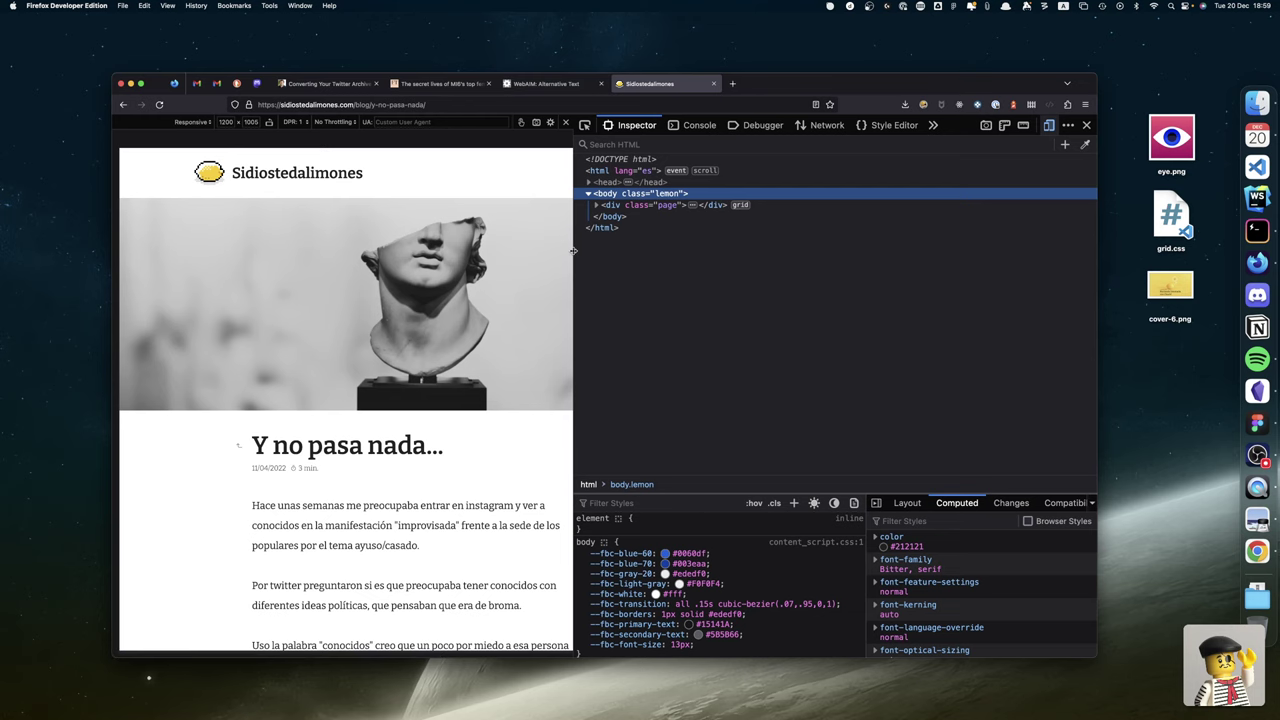
Emulate the iPhone 5/SE and examine the post's mobile layout from the cover image down to the footer.
click(191, 122)
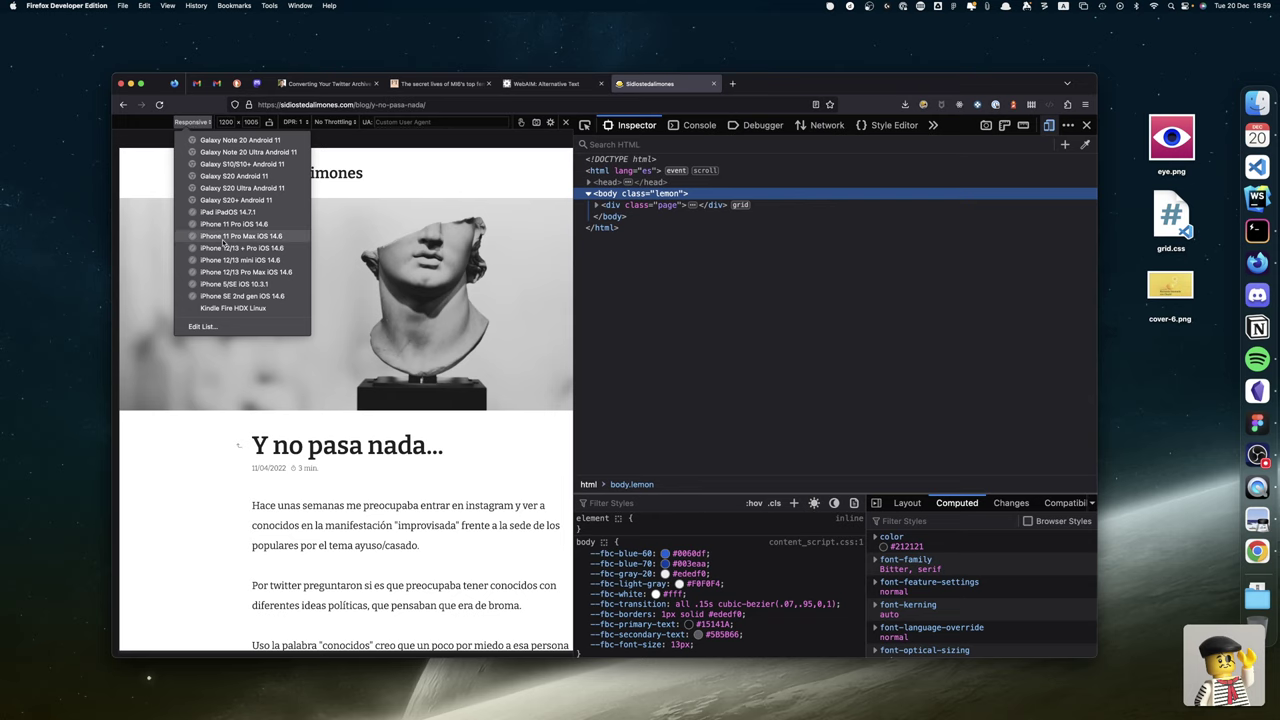
click(261, 285)
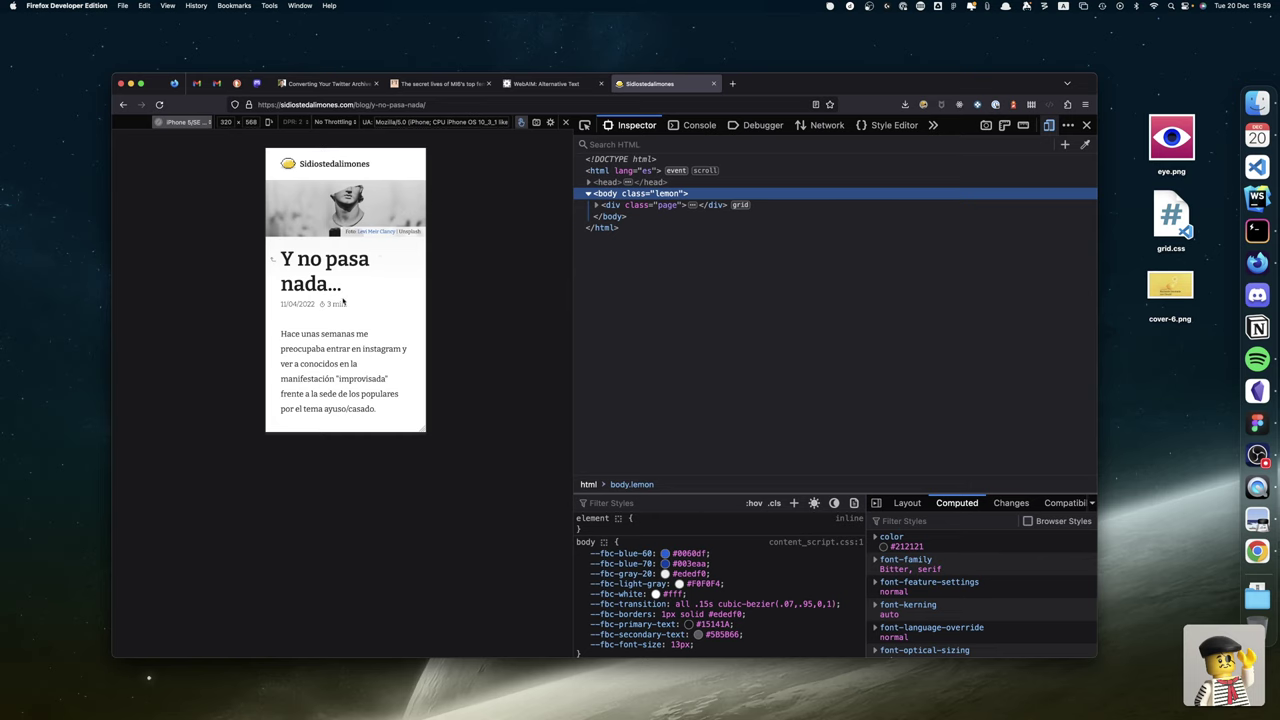
scroll(343, 300, down, 15)
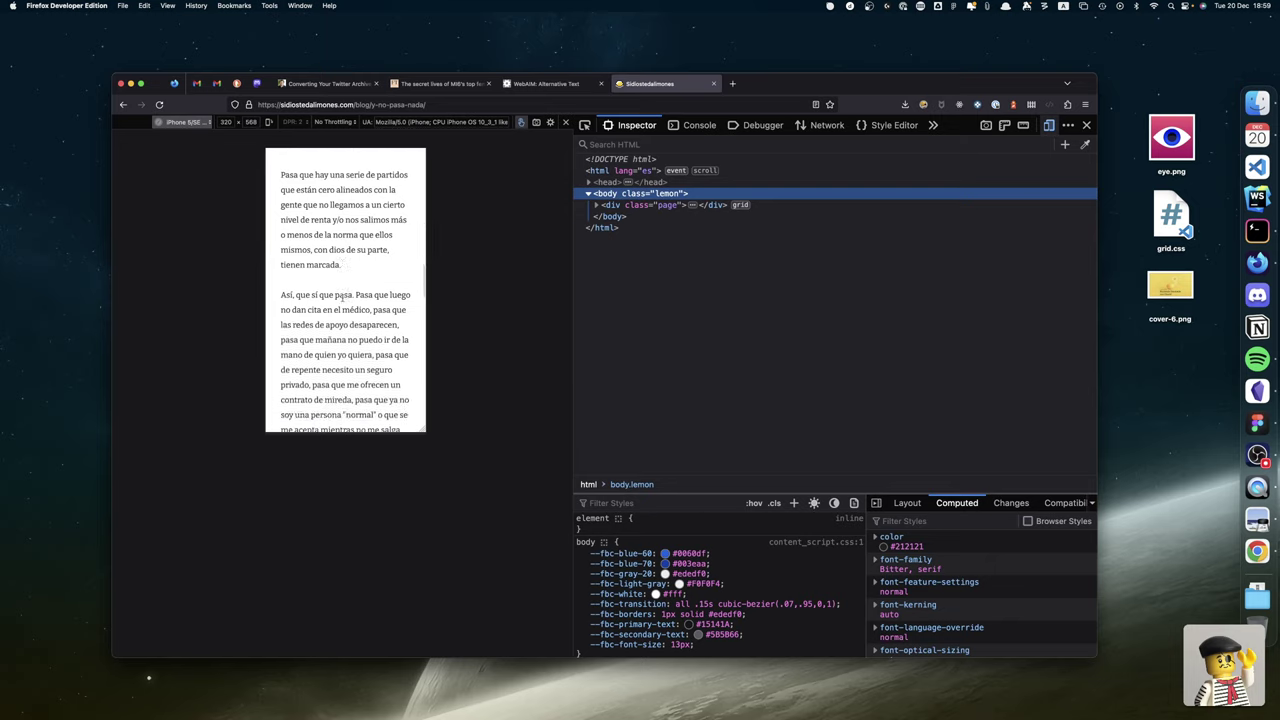
scroll(342, 298, down, 15)
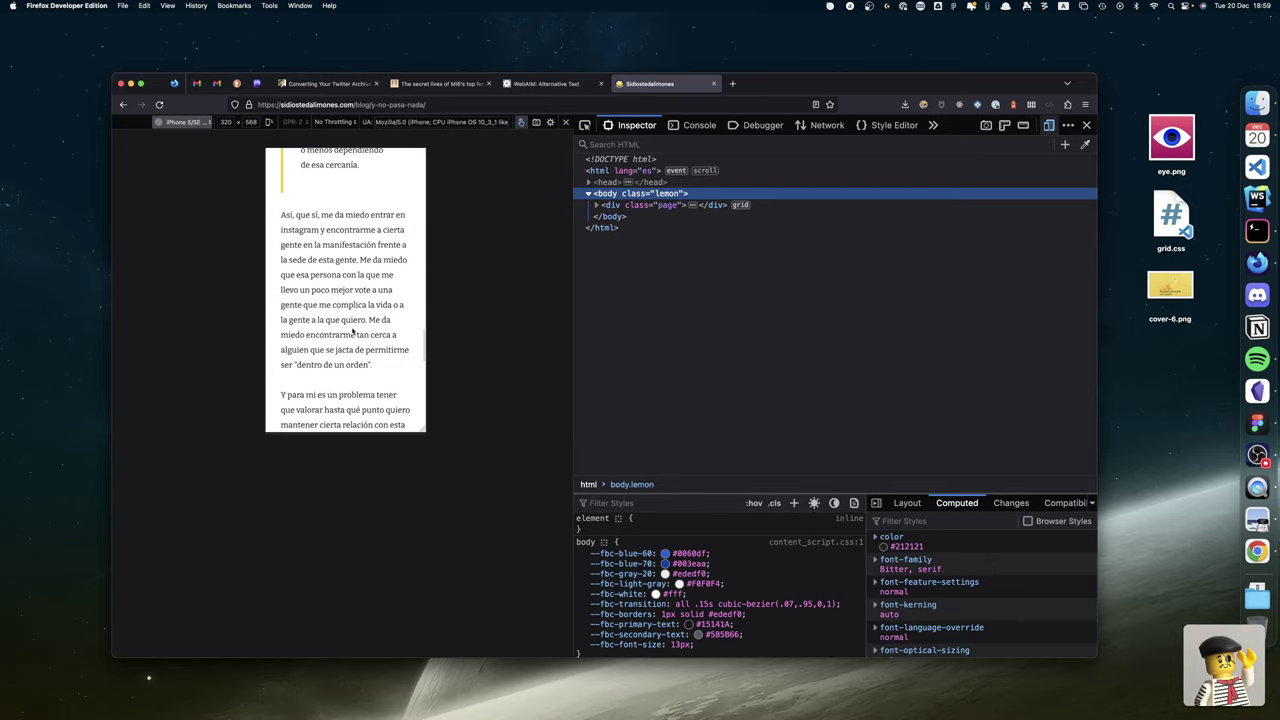
scroll(352, 332, down, 15)
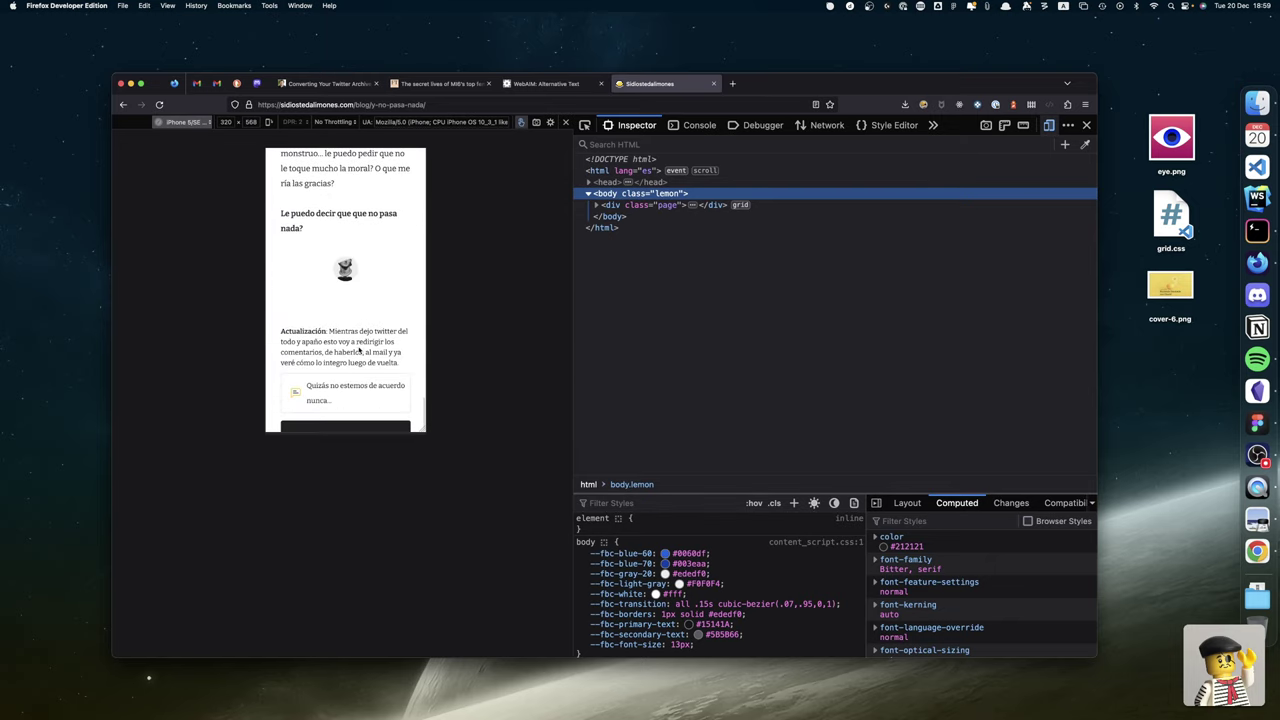
scroll(358, 350, down, 2)
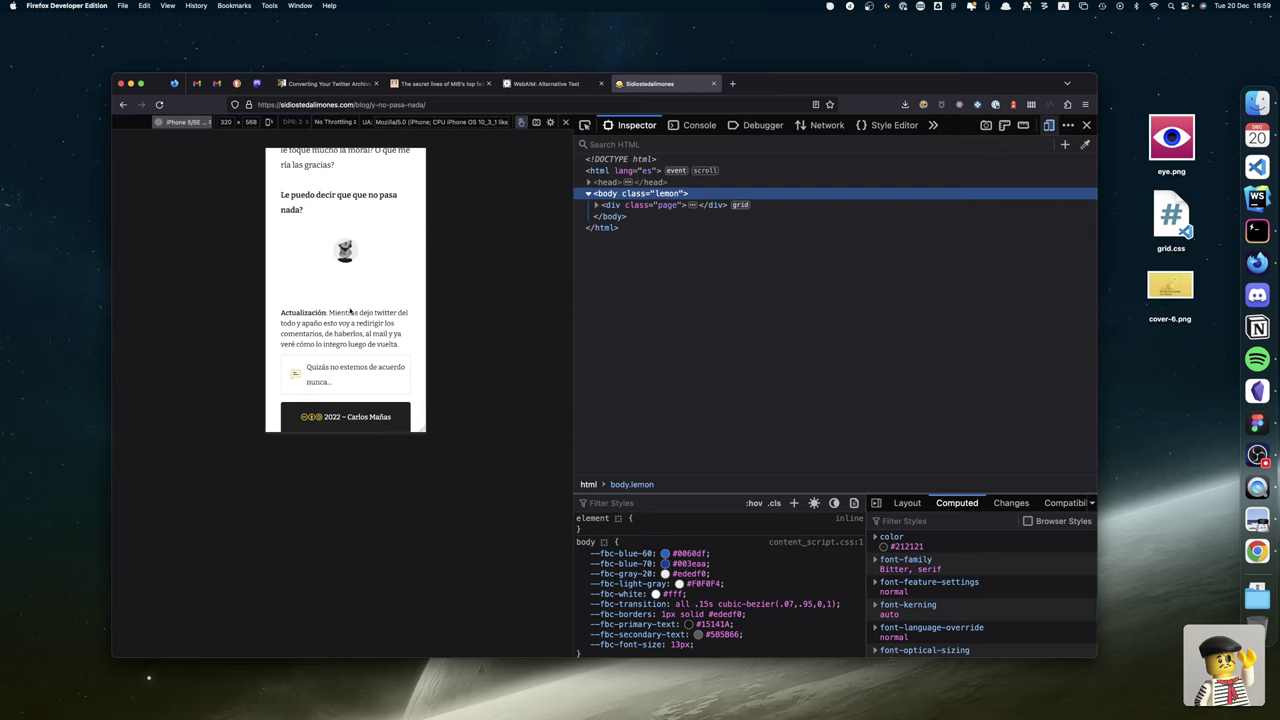
scroll(342, 290, up, 20)
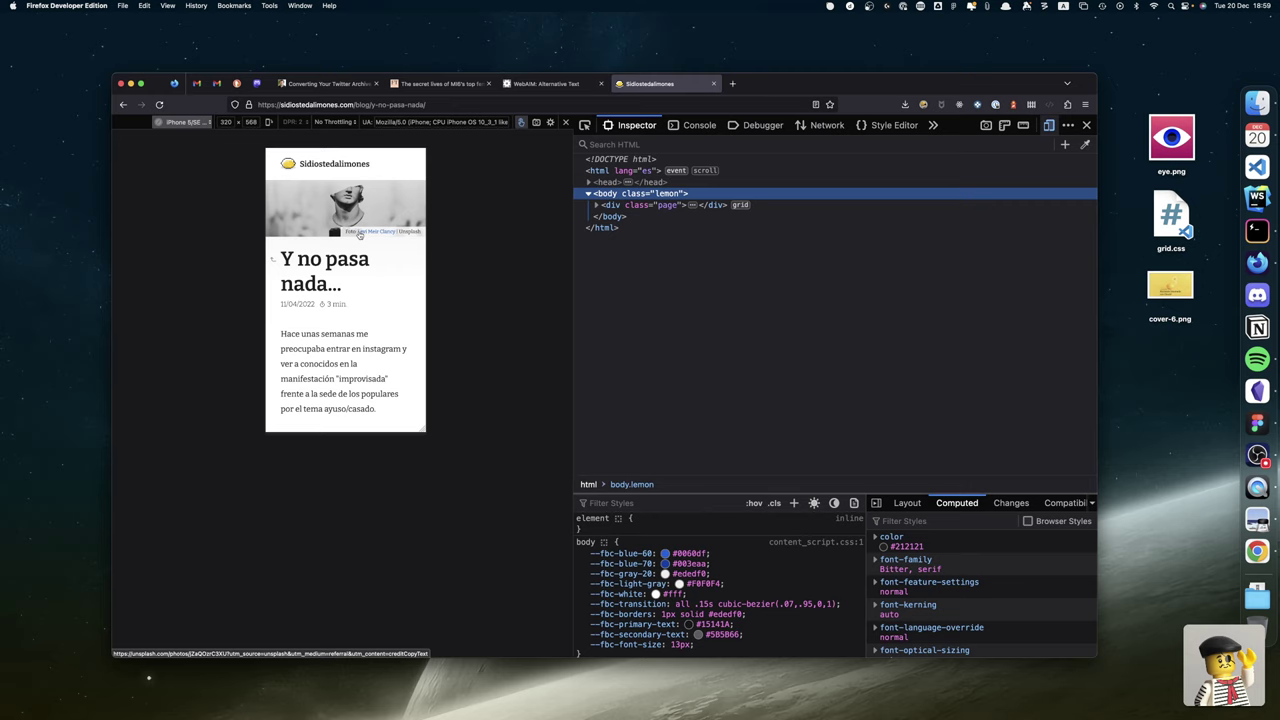
Return to the Obsidian checklist and add a "Créditos" item below "Imagen de cierre".
key(ctrl+Right)
key(ctrl+Right)
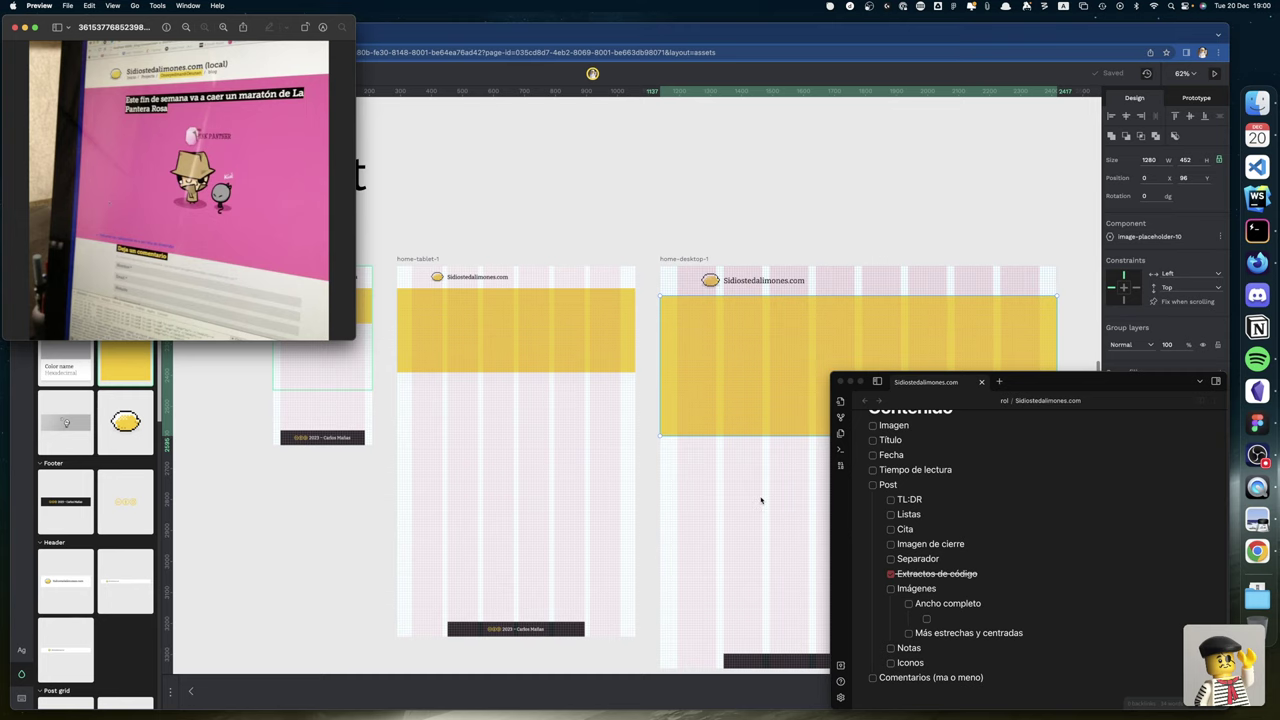
scroll(760, 497, left, 2)
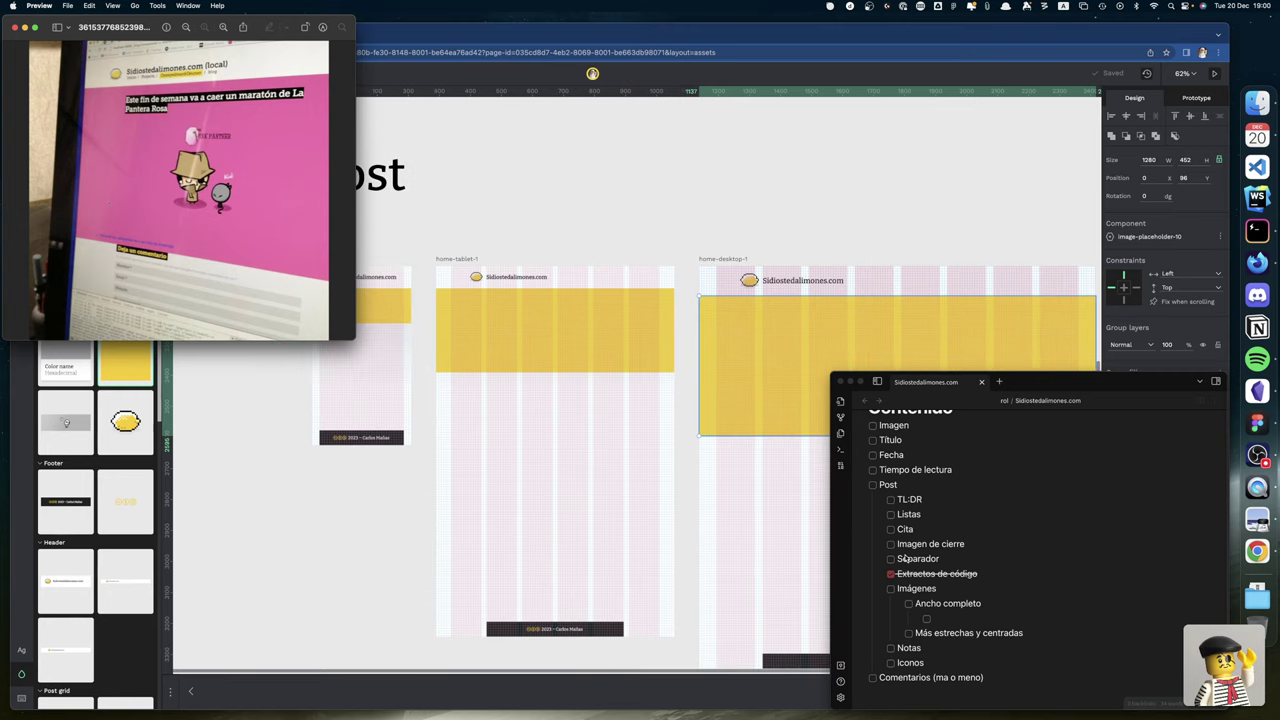
click(975, 549)
key(Return)
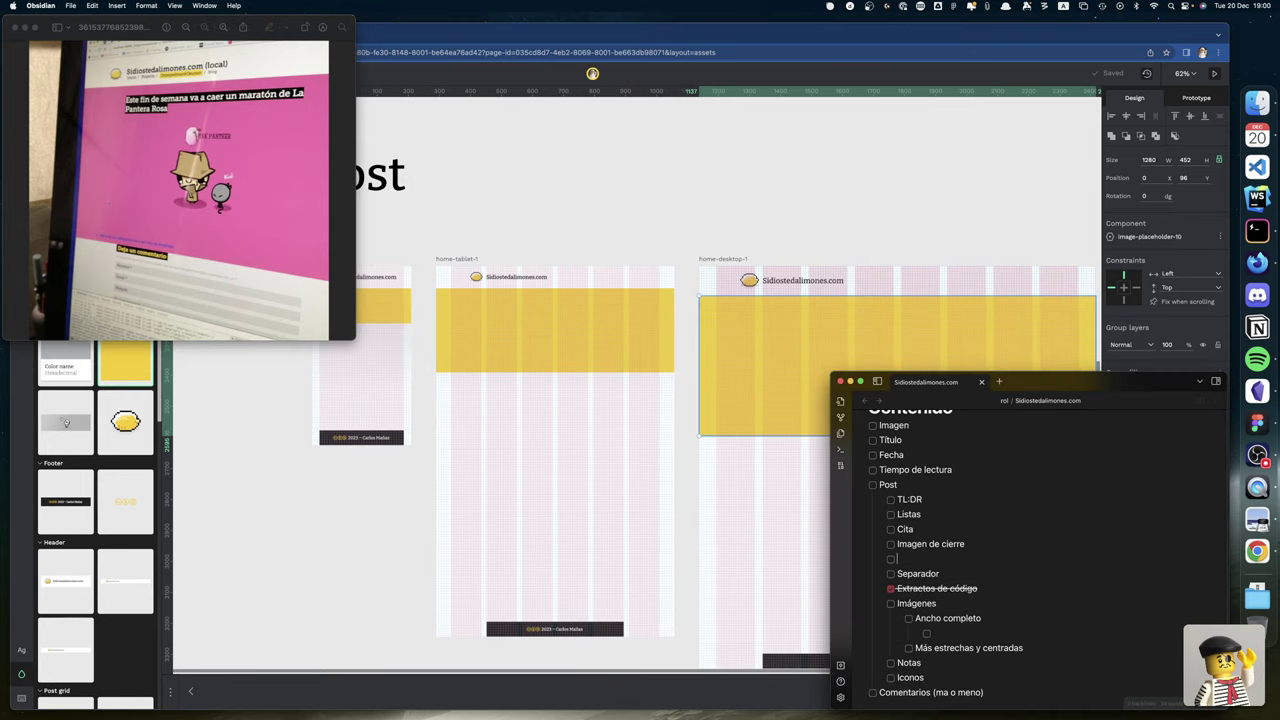
text(Créditos)
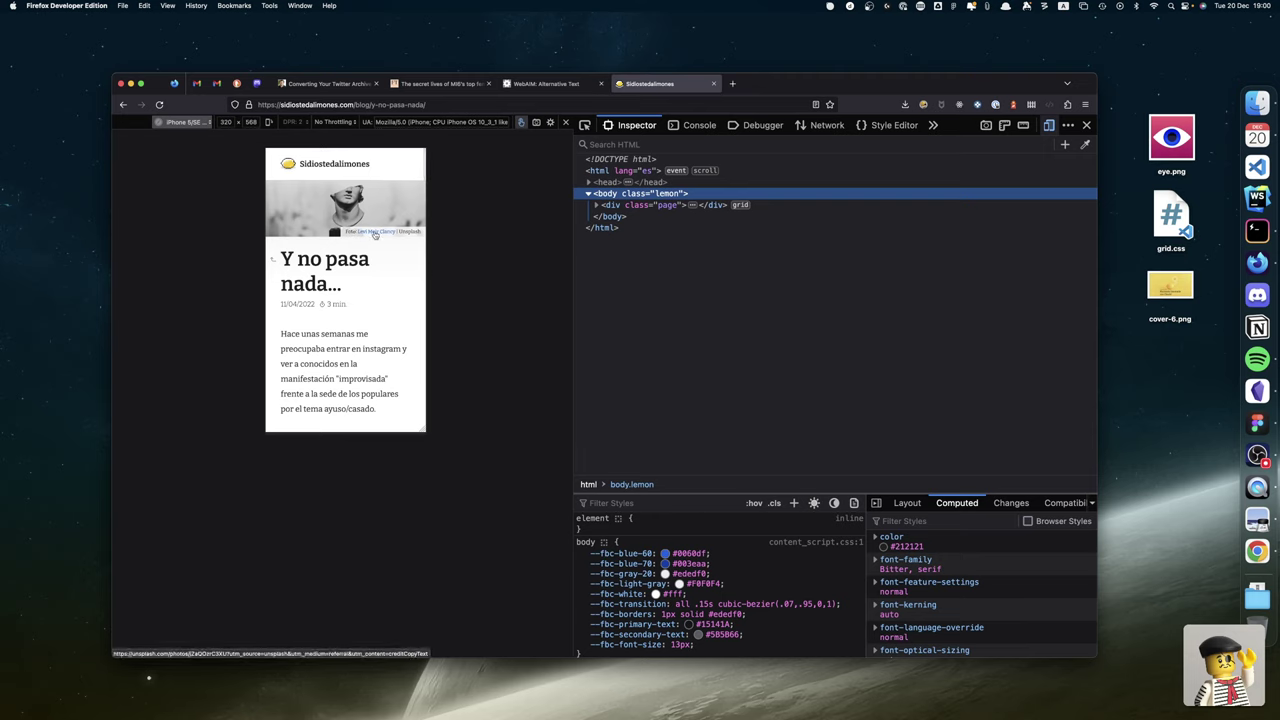
Switch back to Firefox Developer Edition and open dribbble.com in a new tab.
scroll(375, 233, down, 1)
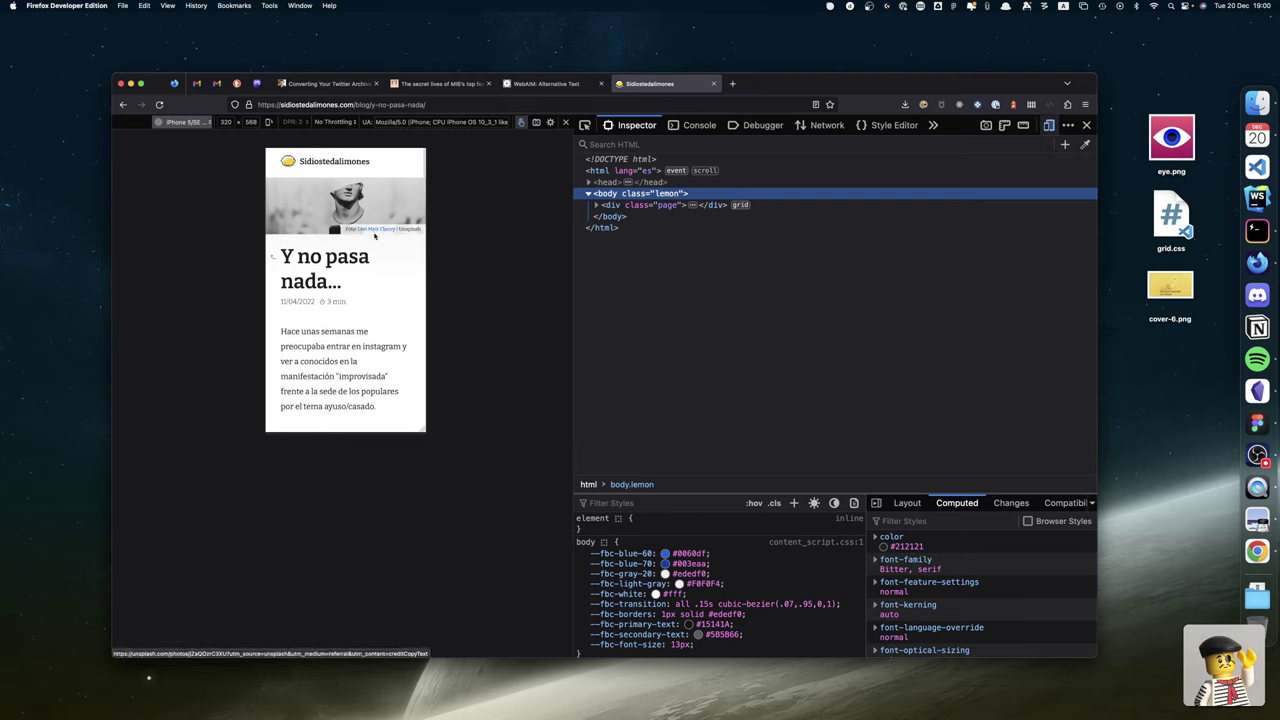
click(732, 84)
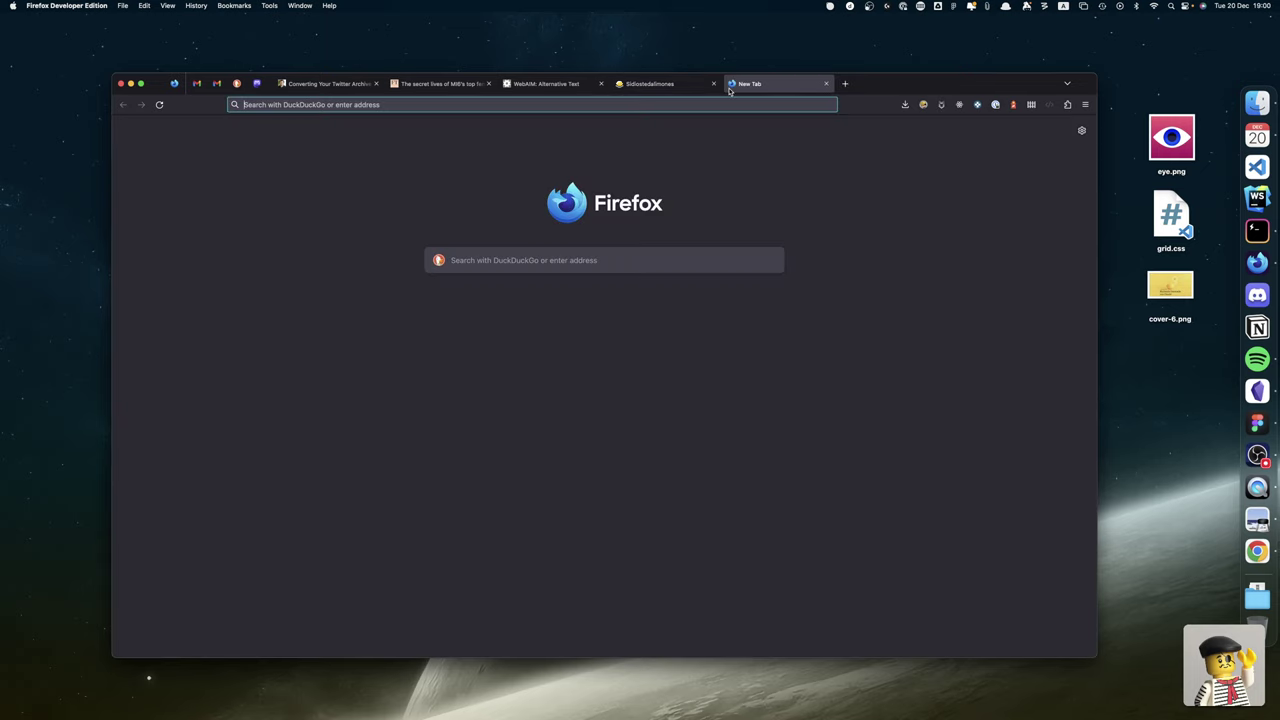
text(dribbble.com)
key(Return)
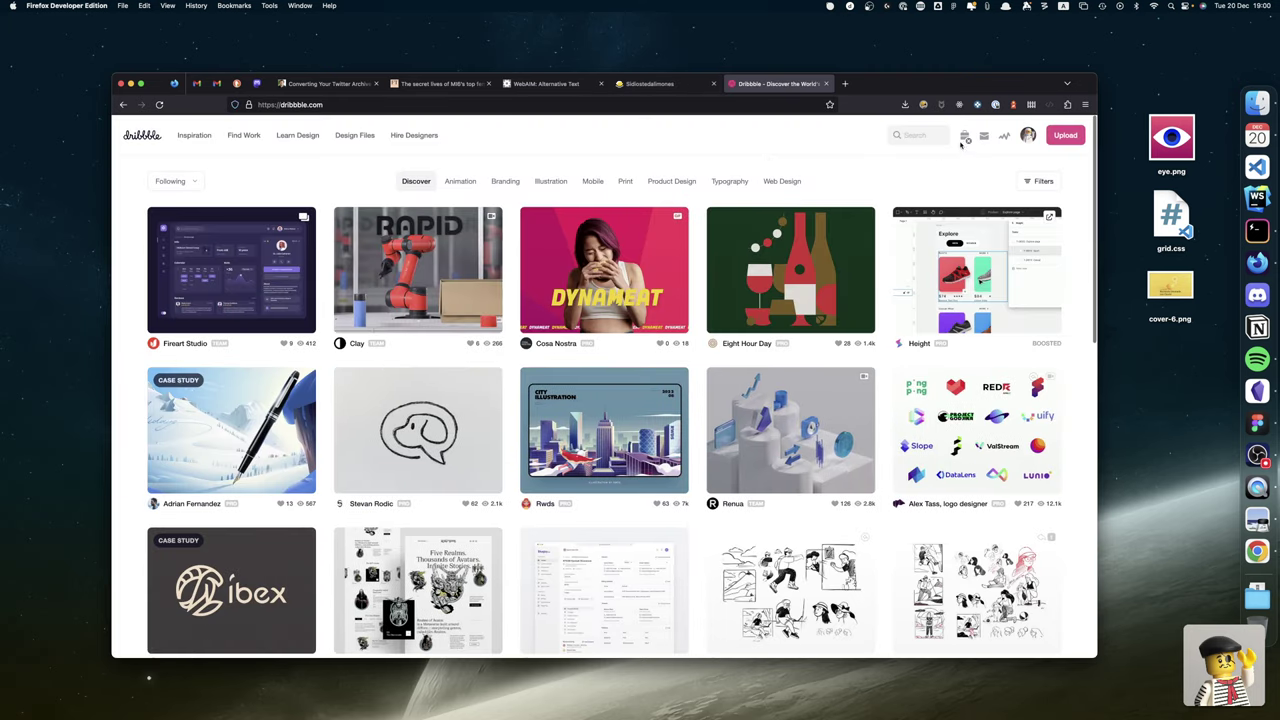
Search Dribbble for "image credits" and browse the shots for design references.
click(929, 134)
text(imag3)
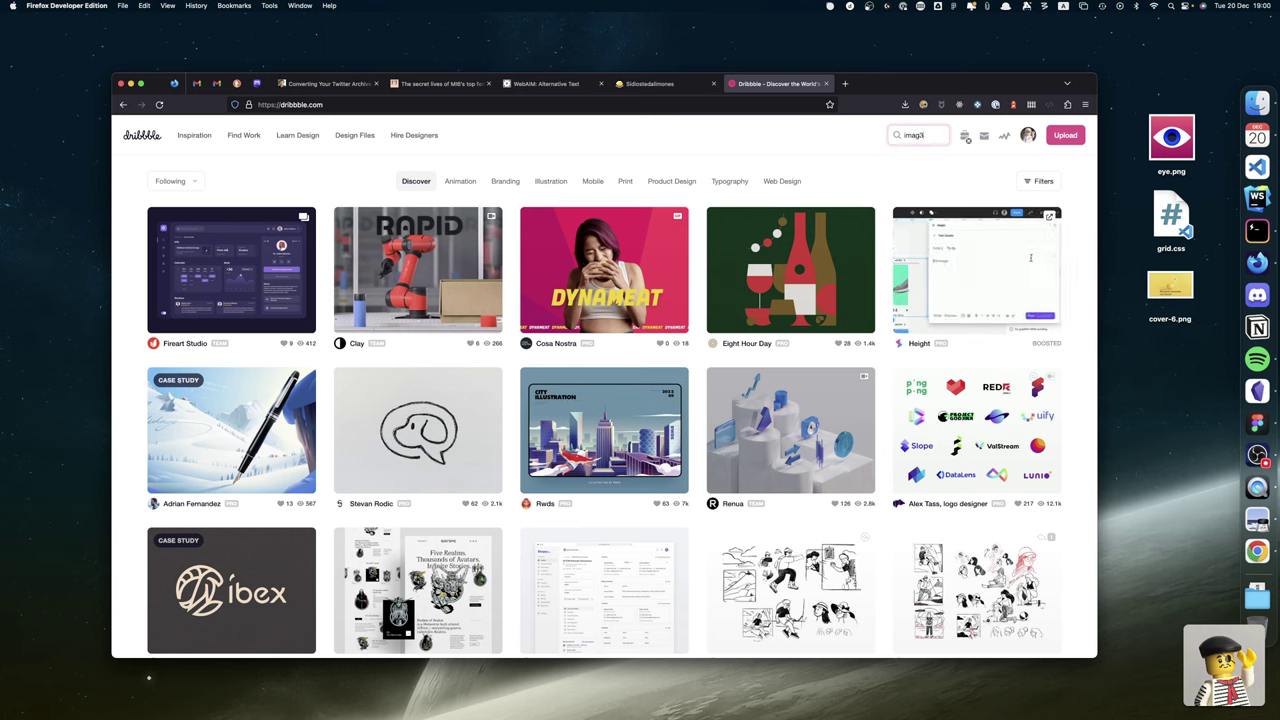
key(BackSpace)
text(e credits)
key(Return)
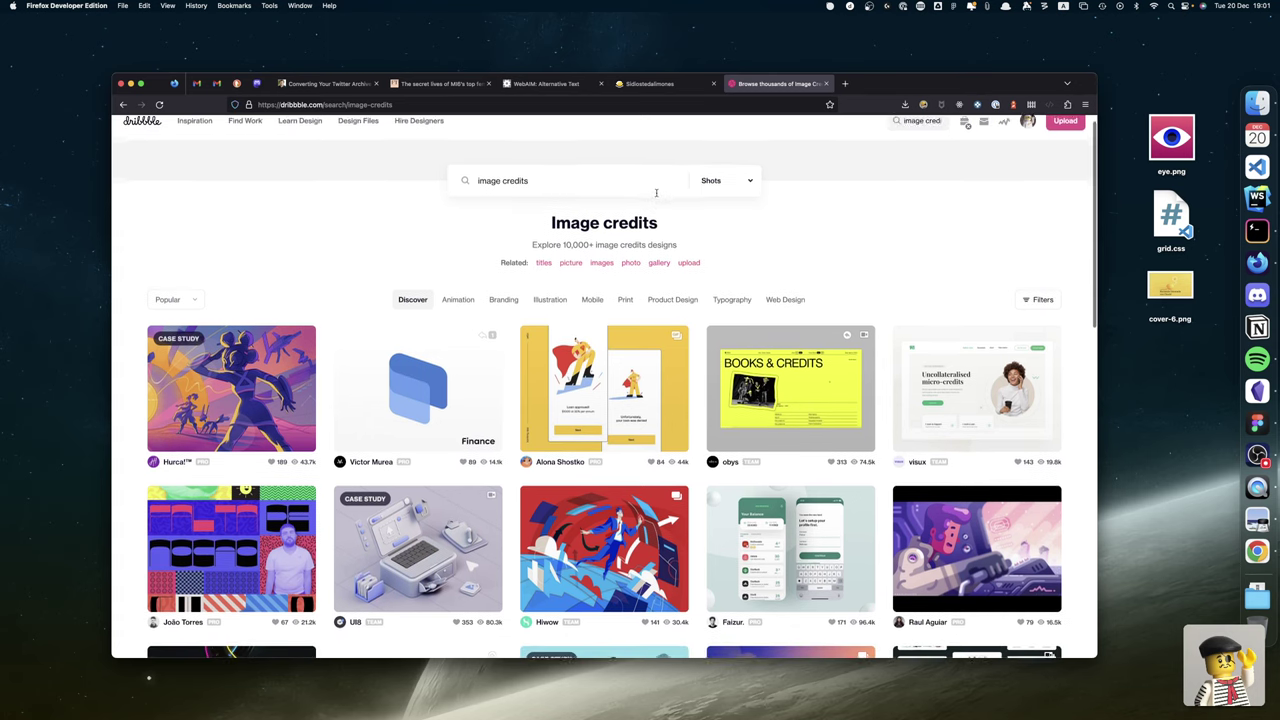
scroll(656, 195, down, 4)
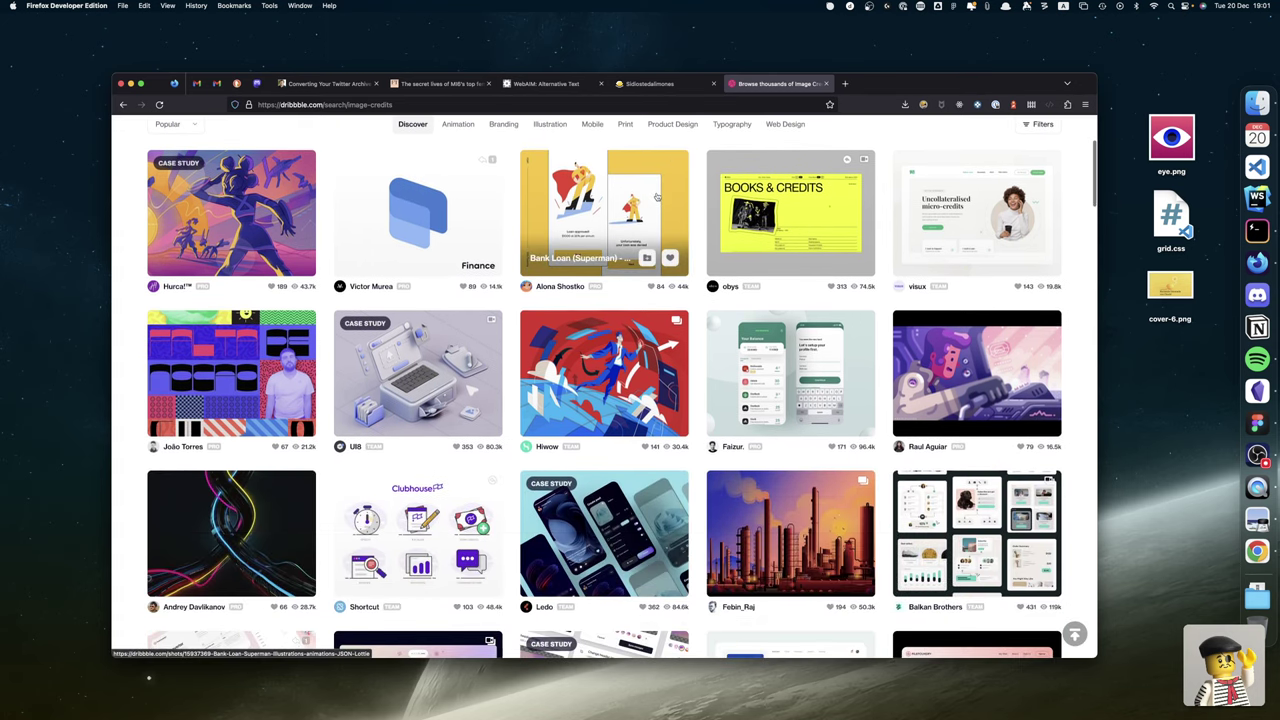
scroll(657, 196, down, 4)
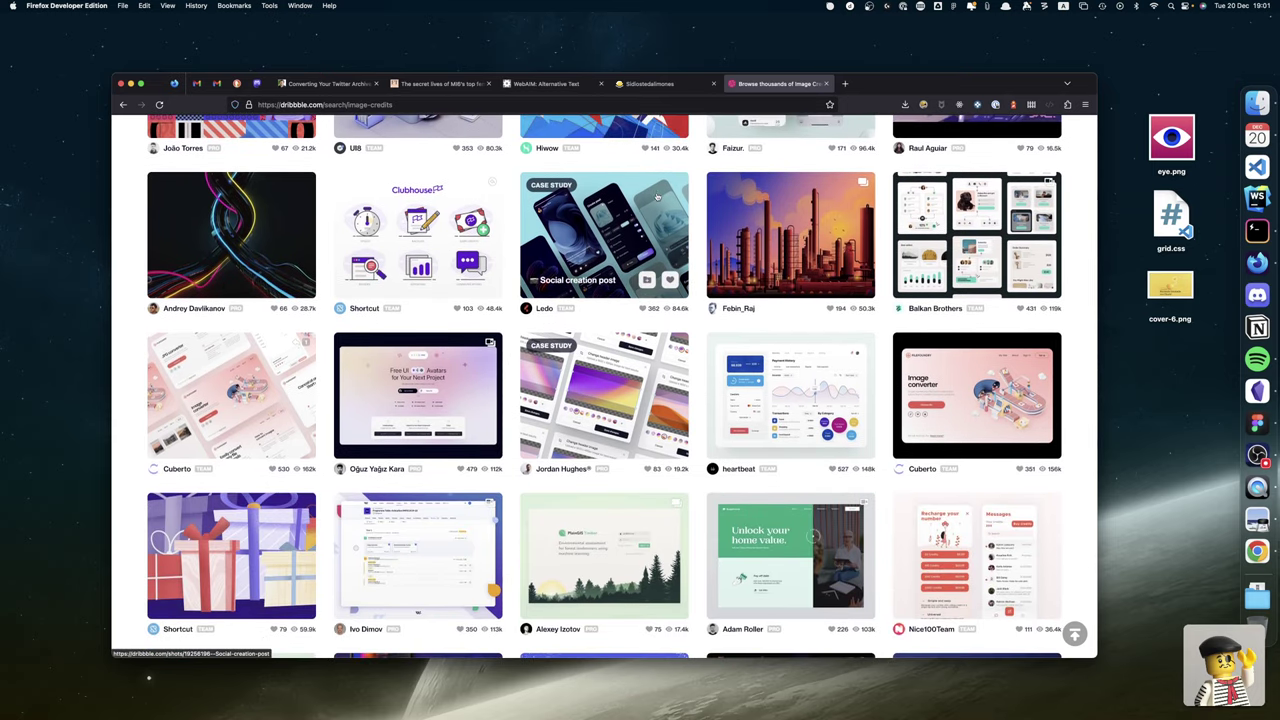
Look through the remaining "image credits" shots further down the Dribbble results, ending back at the search header.
scroll(657, 196, down, 2)
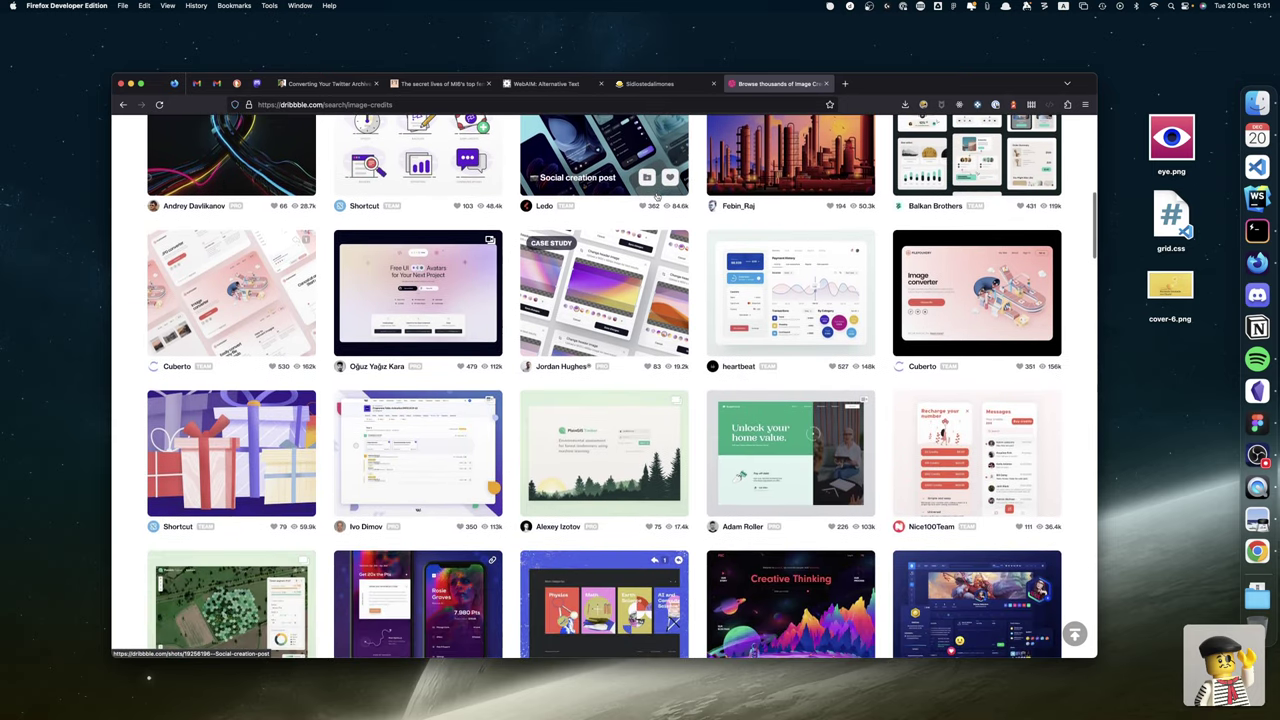
scroll(657, 196, down, 1)
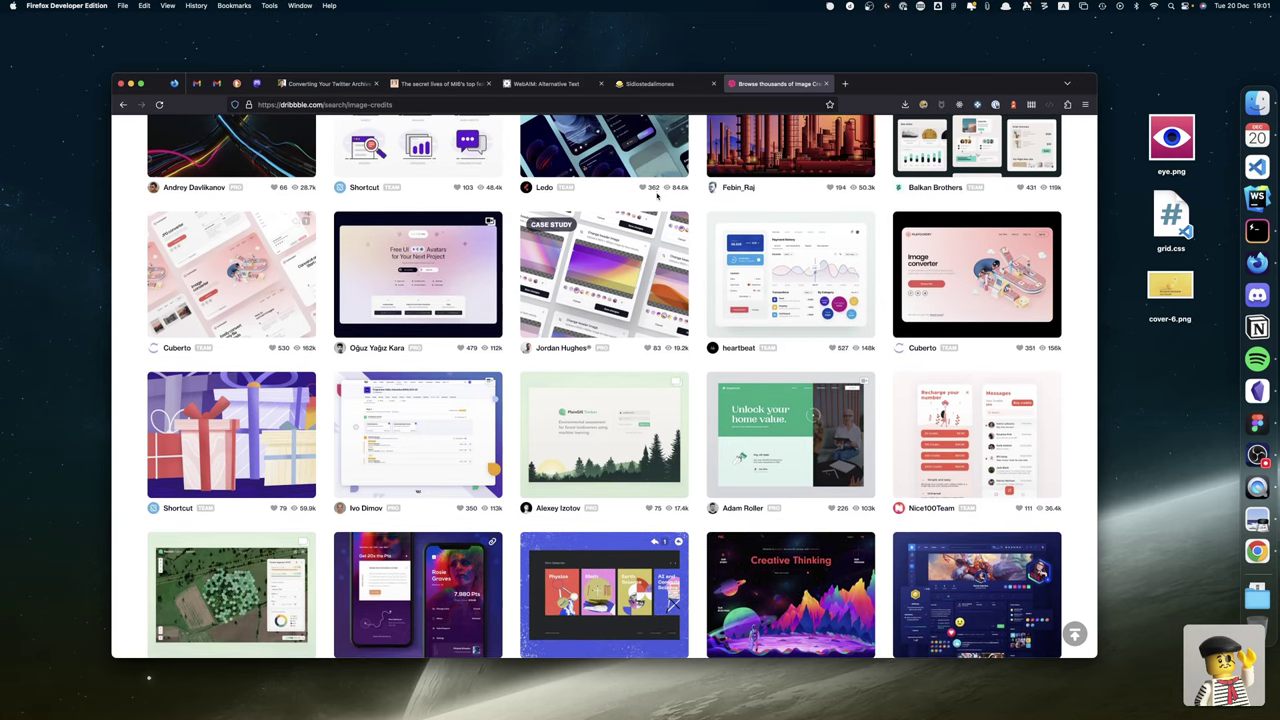
scroll(657, 196, down, 4)
scroll(657, 196, down, 4)
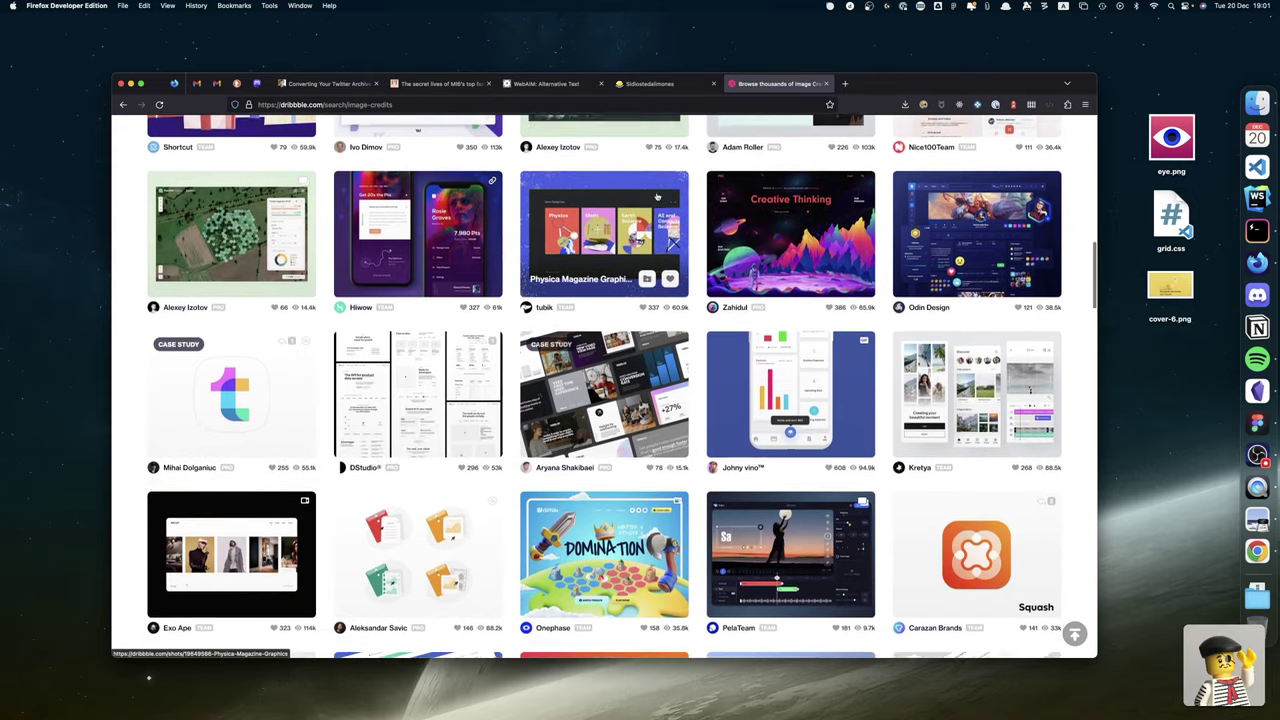
scroll(657, 196, down, 4)
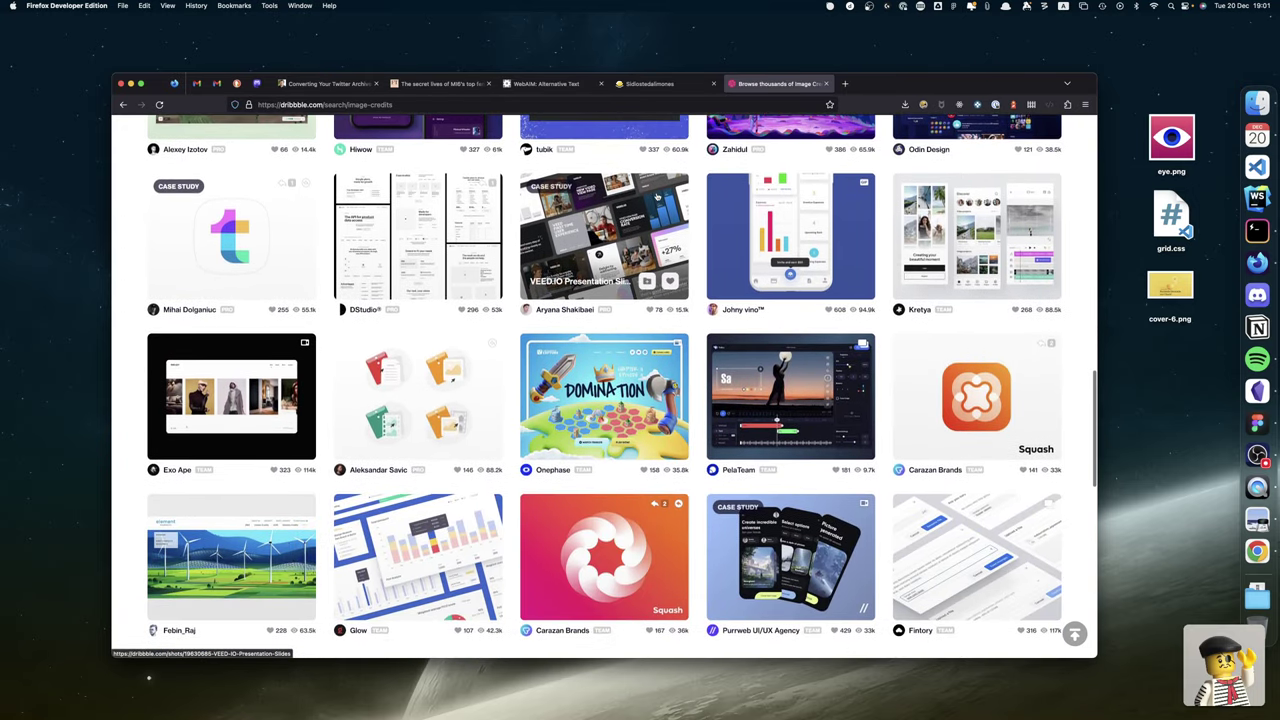
scroll(657, 196, up, 15)
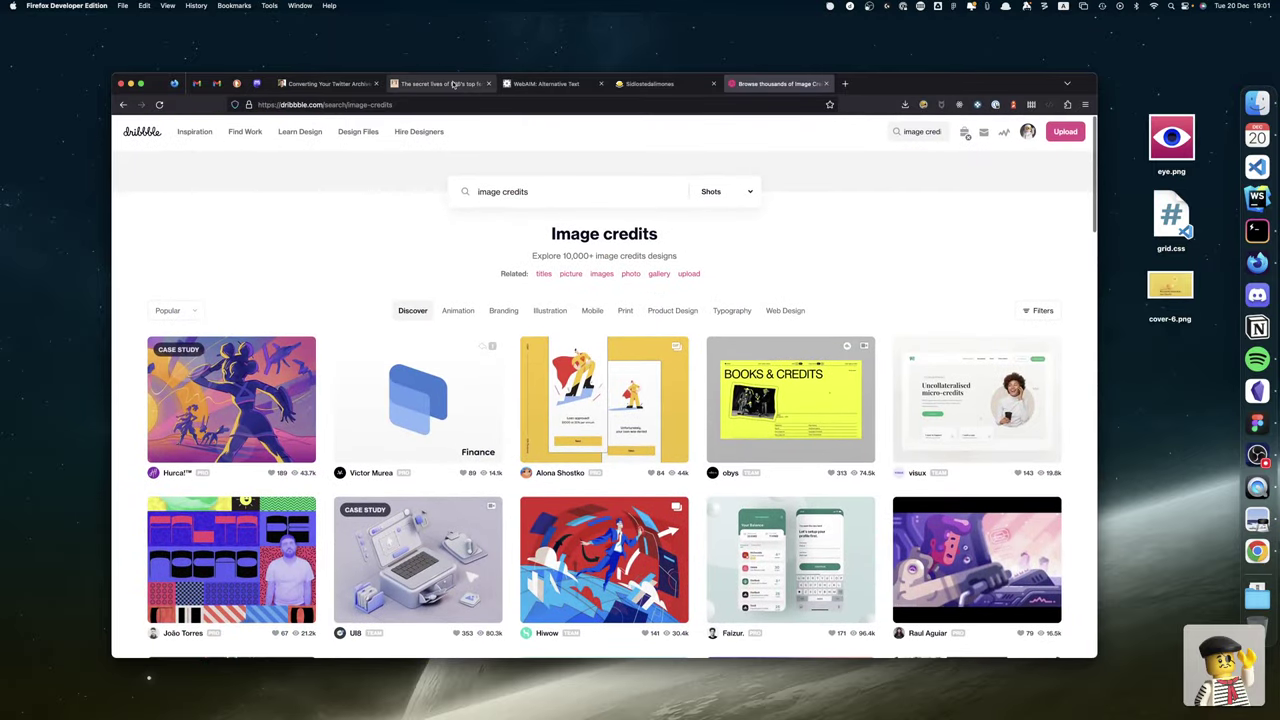
Load unsplash.com in the Dribbble tab and look through the photo feed on its home page.
click(489, 104)
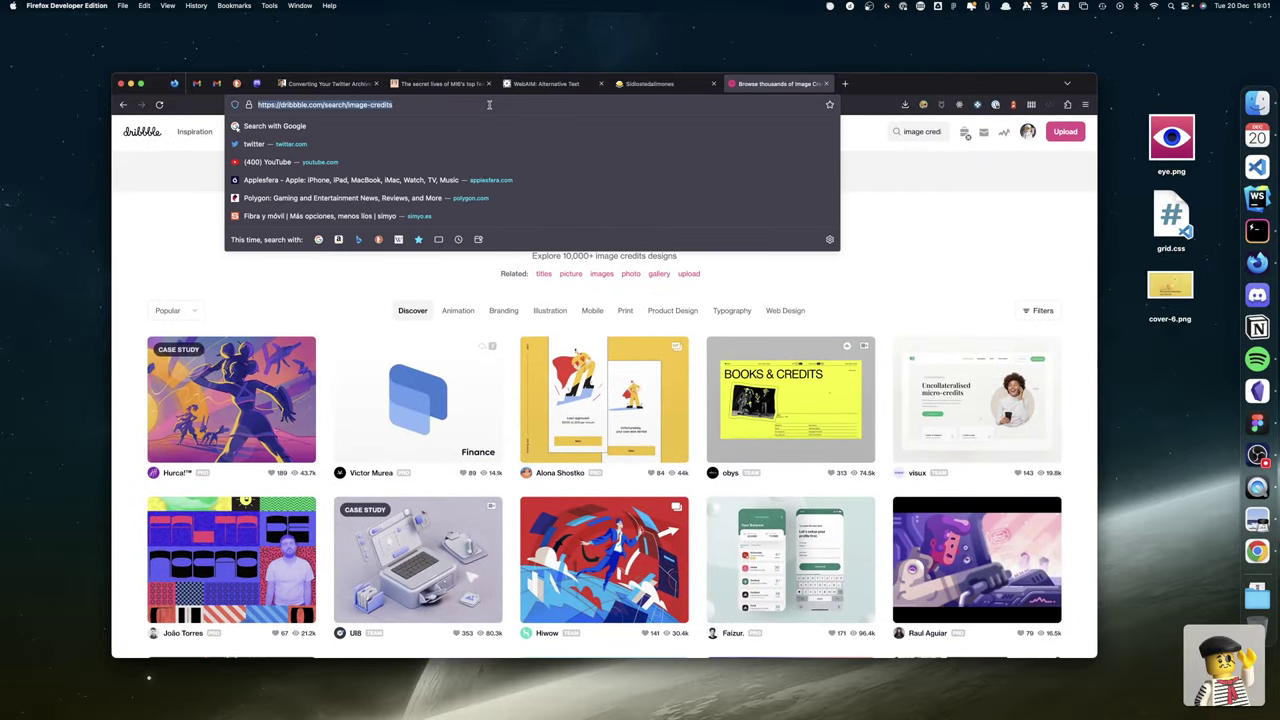
text(unsplash.com)
key(Return)
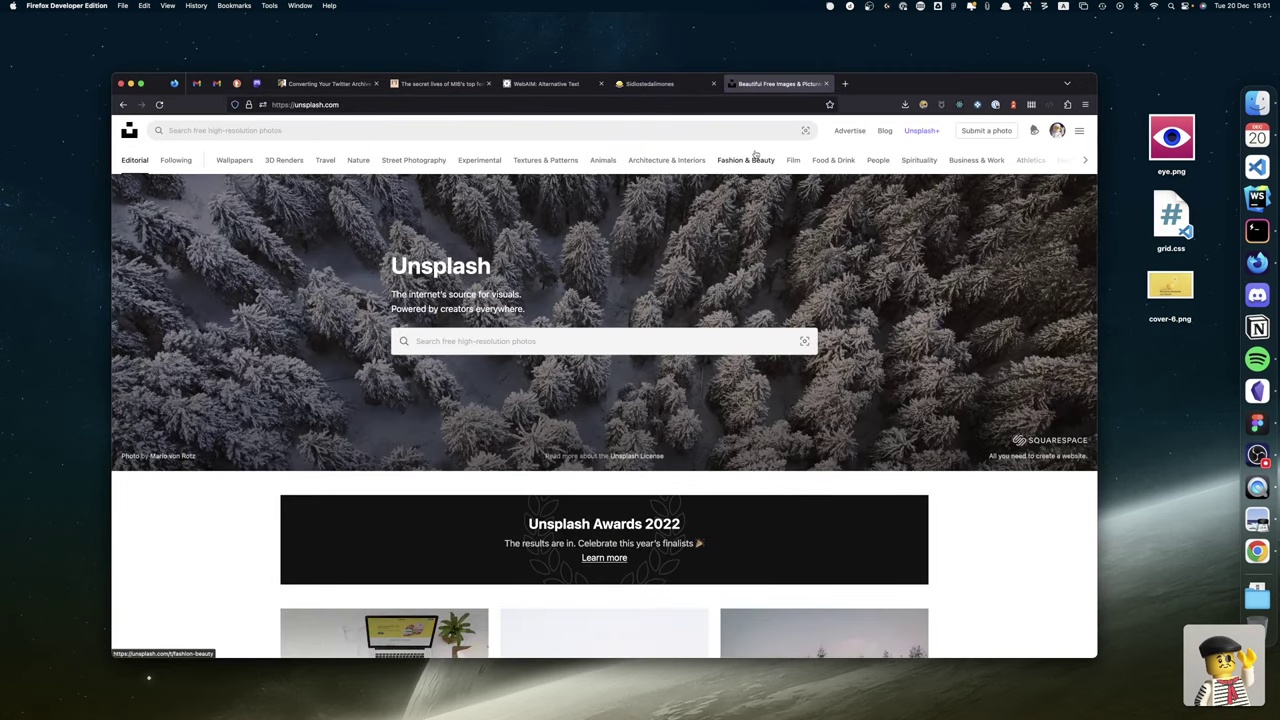
scroll(831, 163, down, 15)
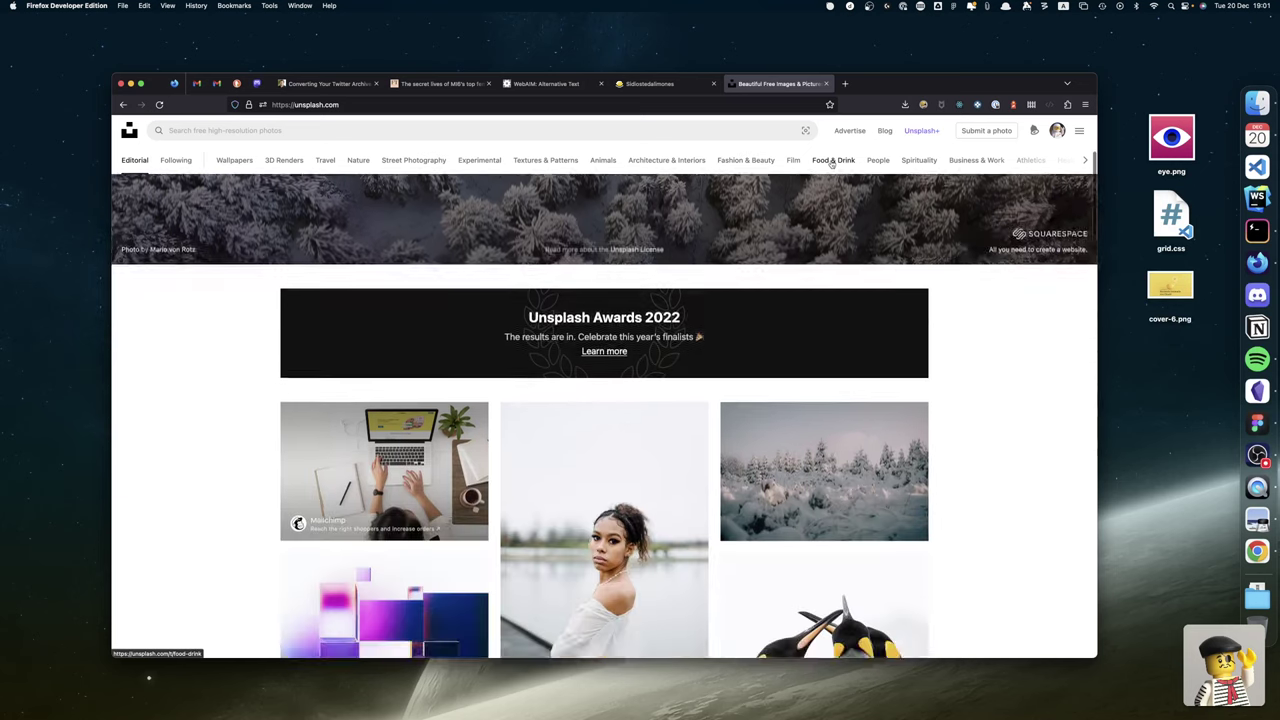
scroll(831, 163, down, 10)
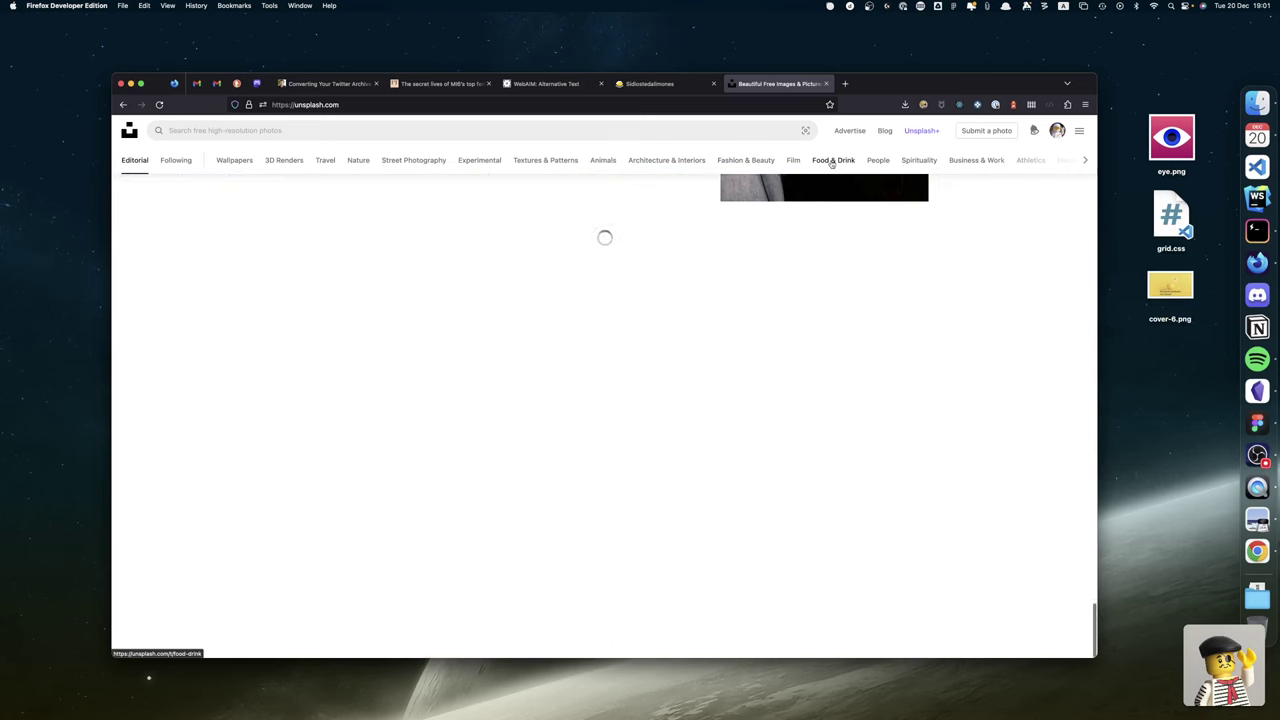
scroll(831, 163, down, 10)
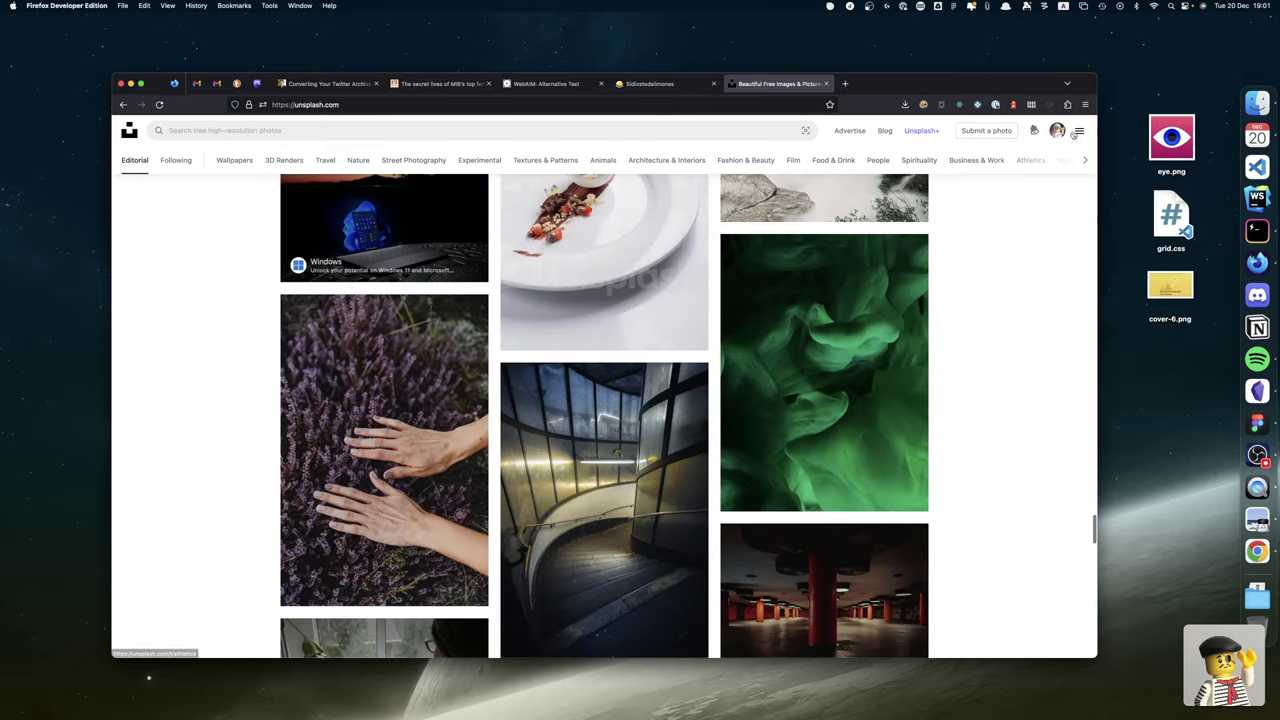
Open the Unsplash Awards page from the site's navigation and examine how the 3D Renders section credits its photo.
click(1076, 132)
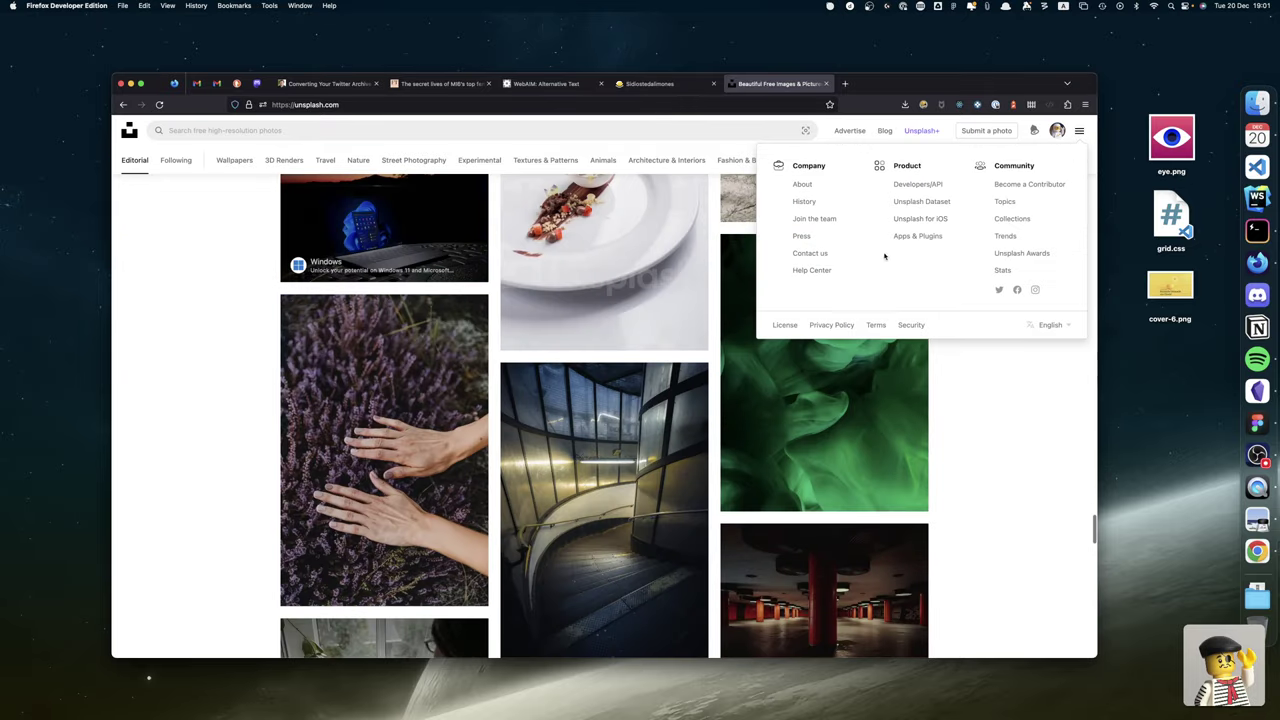
scroll(877, 265, down, 1)
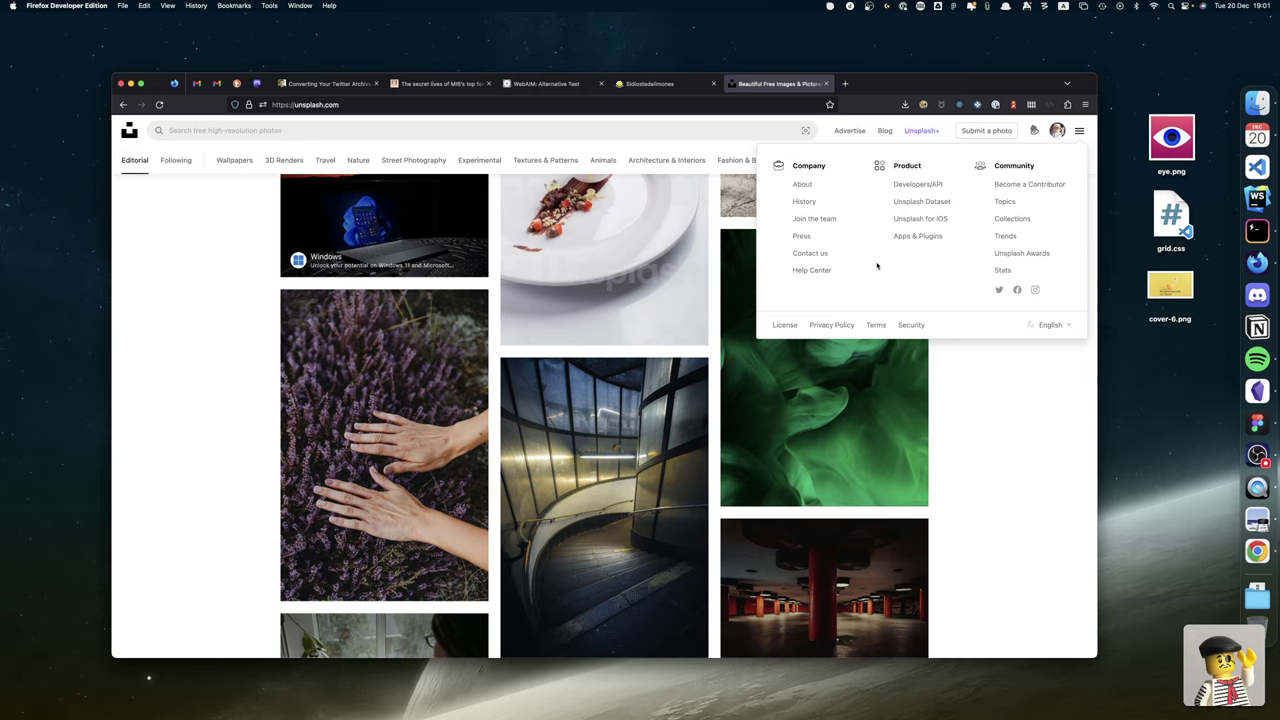
click(1008, 256)
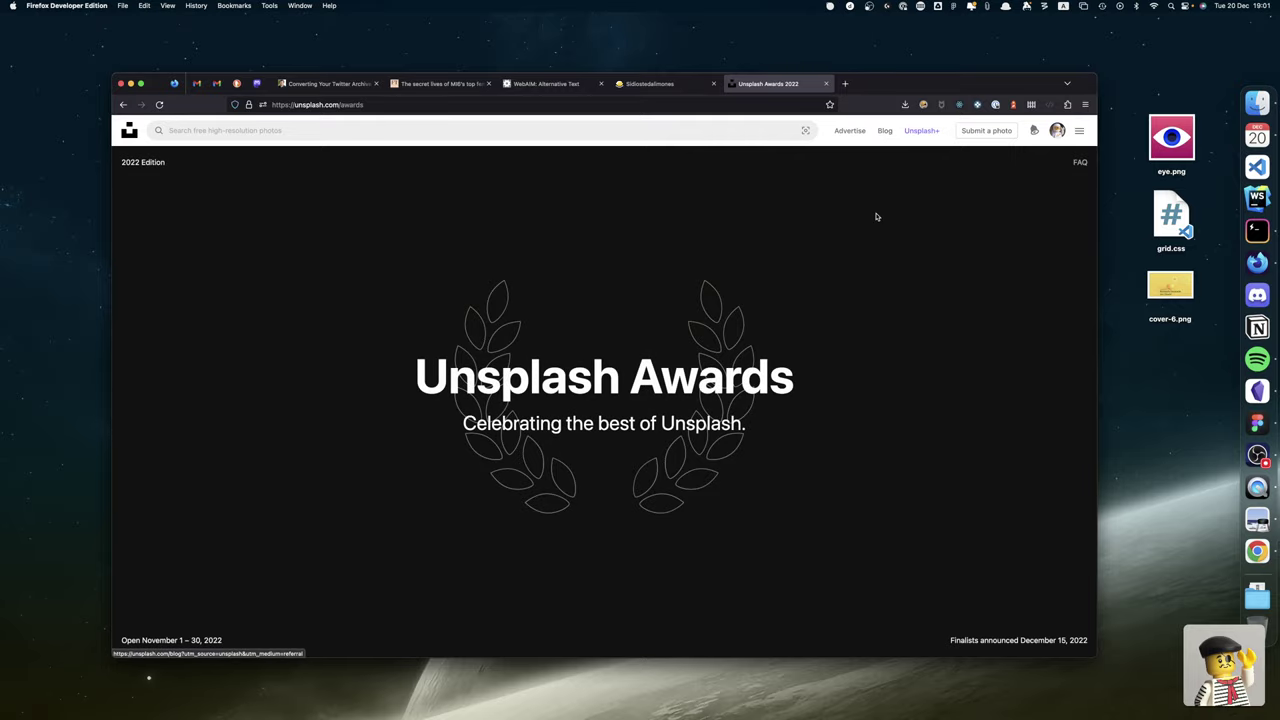
scroll(874, 214, down, 5)
scroll(876, 216, down, 10)
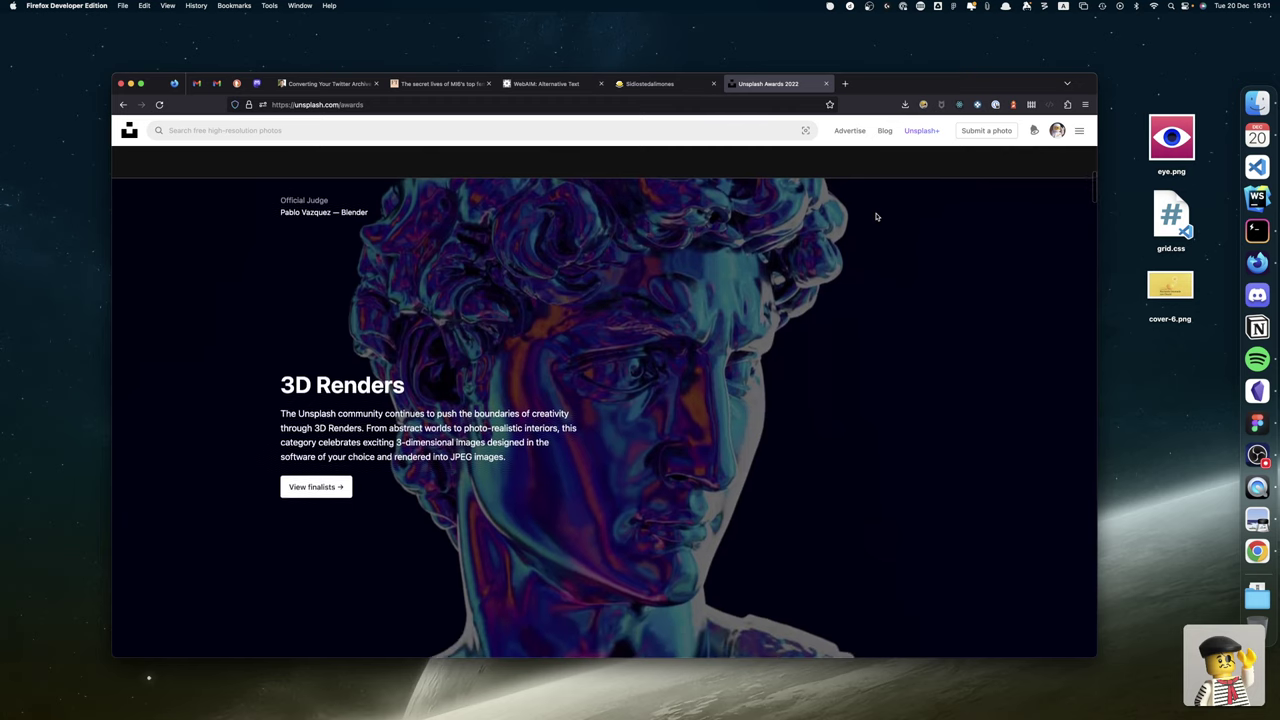
scroll(876, 216, up, 4)
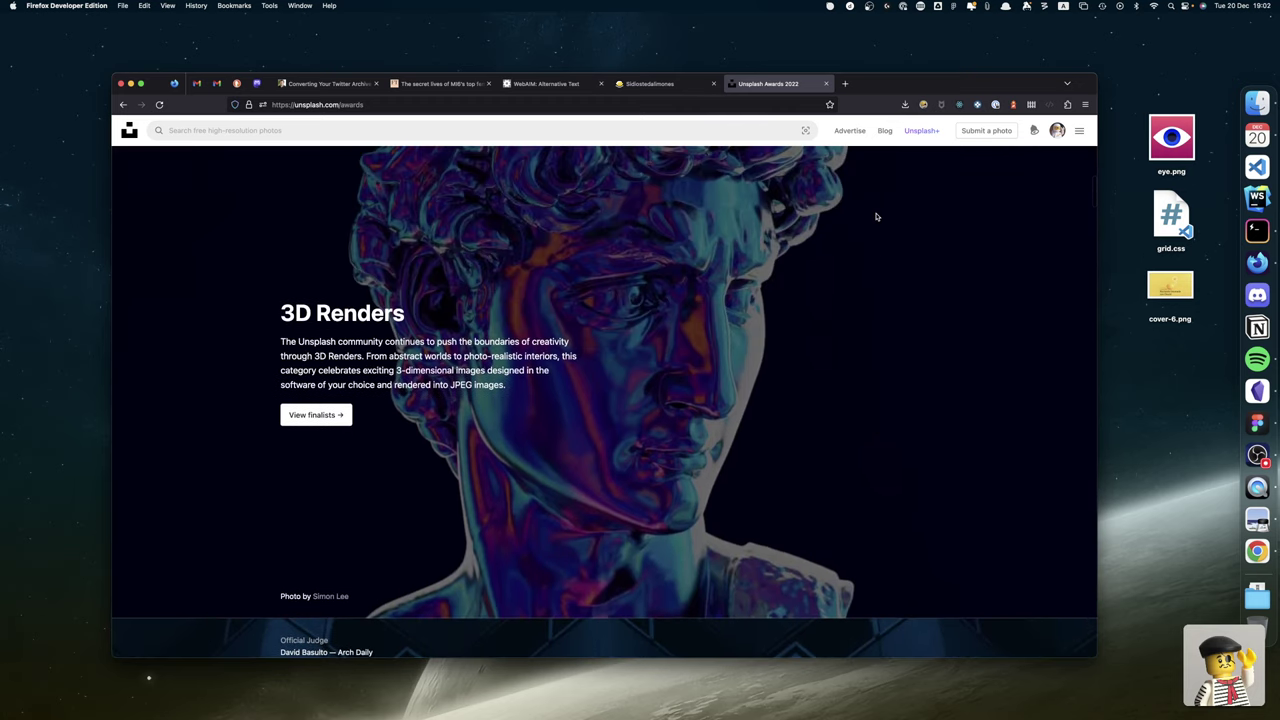
scroll(876, 216, down, 9)
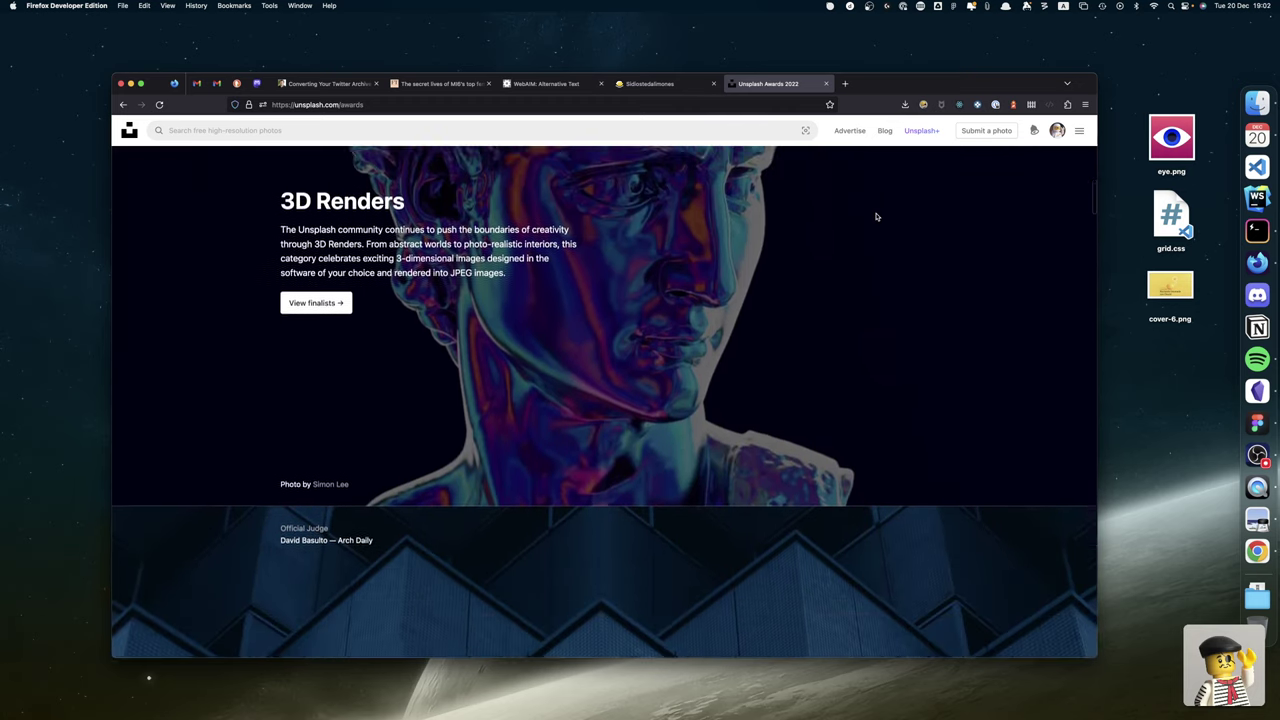
scroll(876, 216, up, 15)
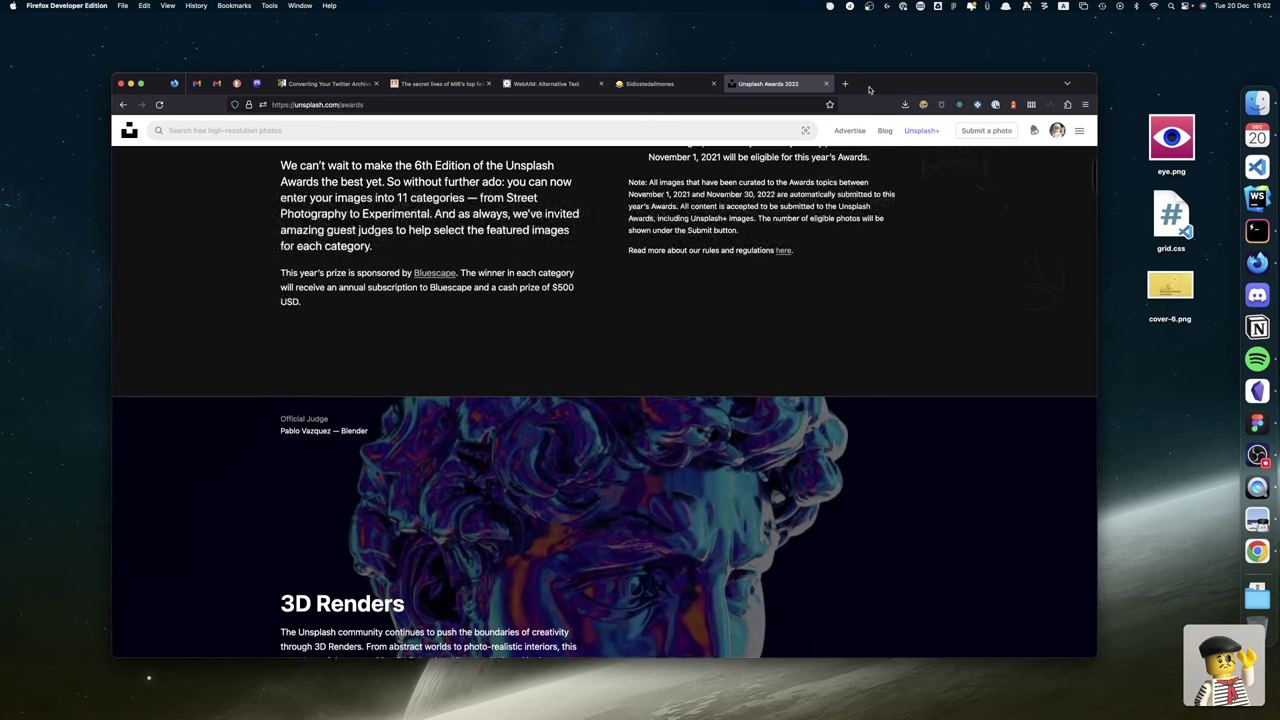
Open the Unsplash Blog and examine the post listing from the featured articles down to the footer.
click(885, 131)
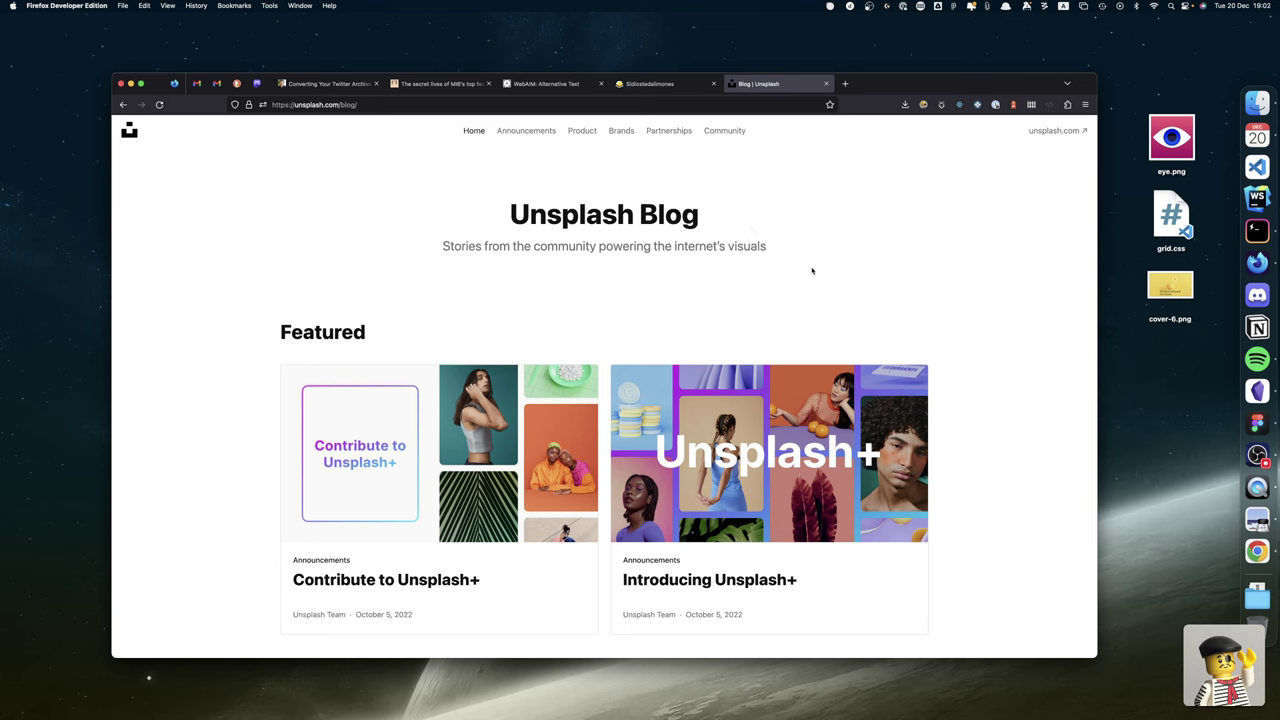
scroll(800, 270, down, 1)
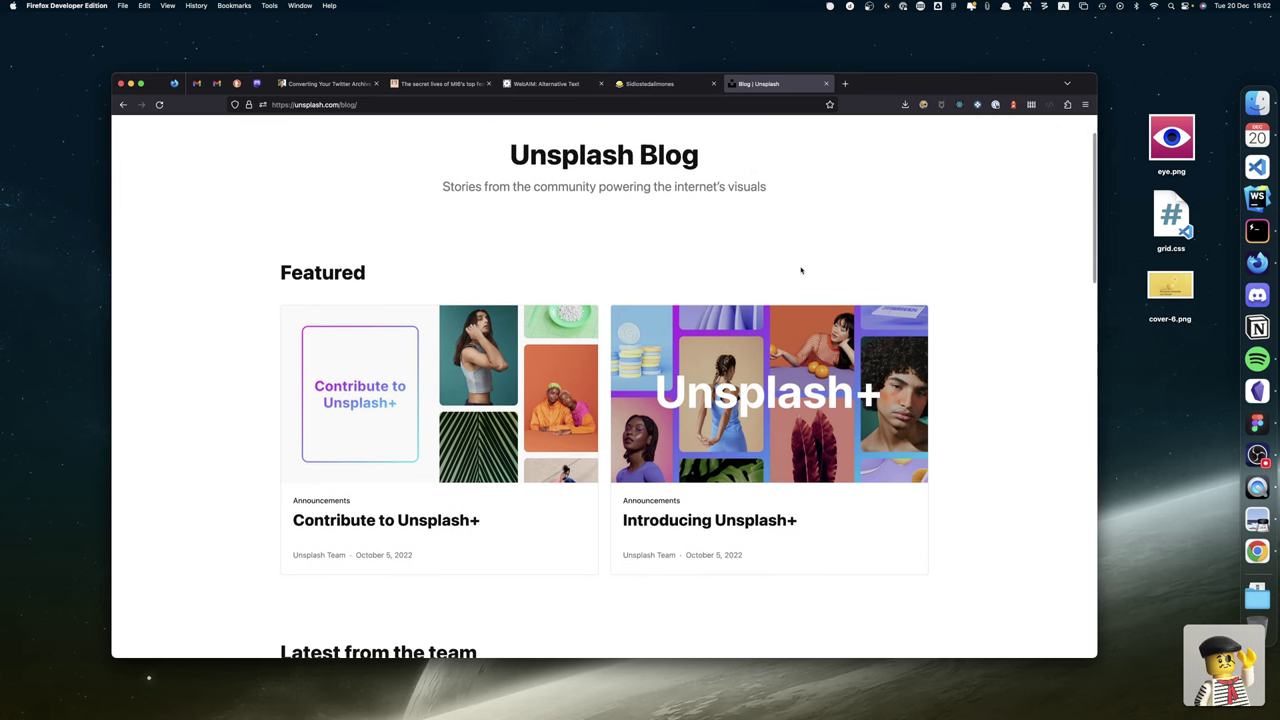
scroll(800, 270, down, 6)
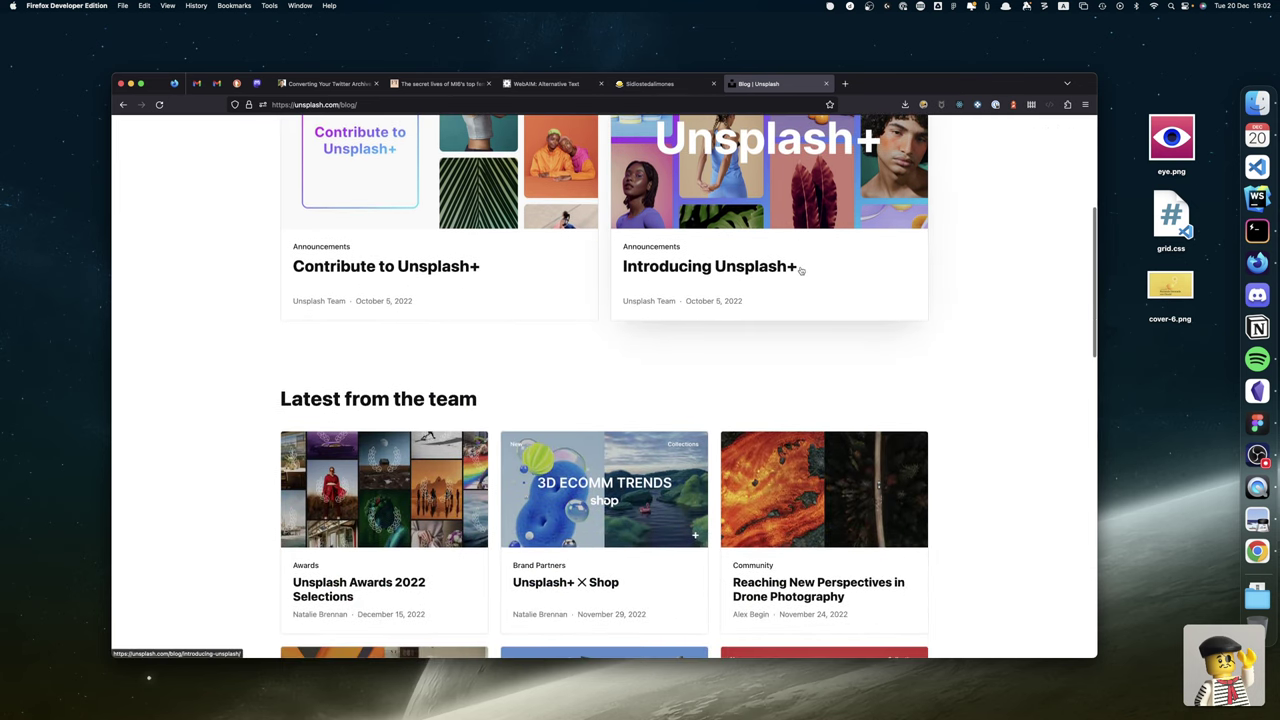
scroll(800, 270, down, 2)
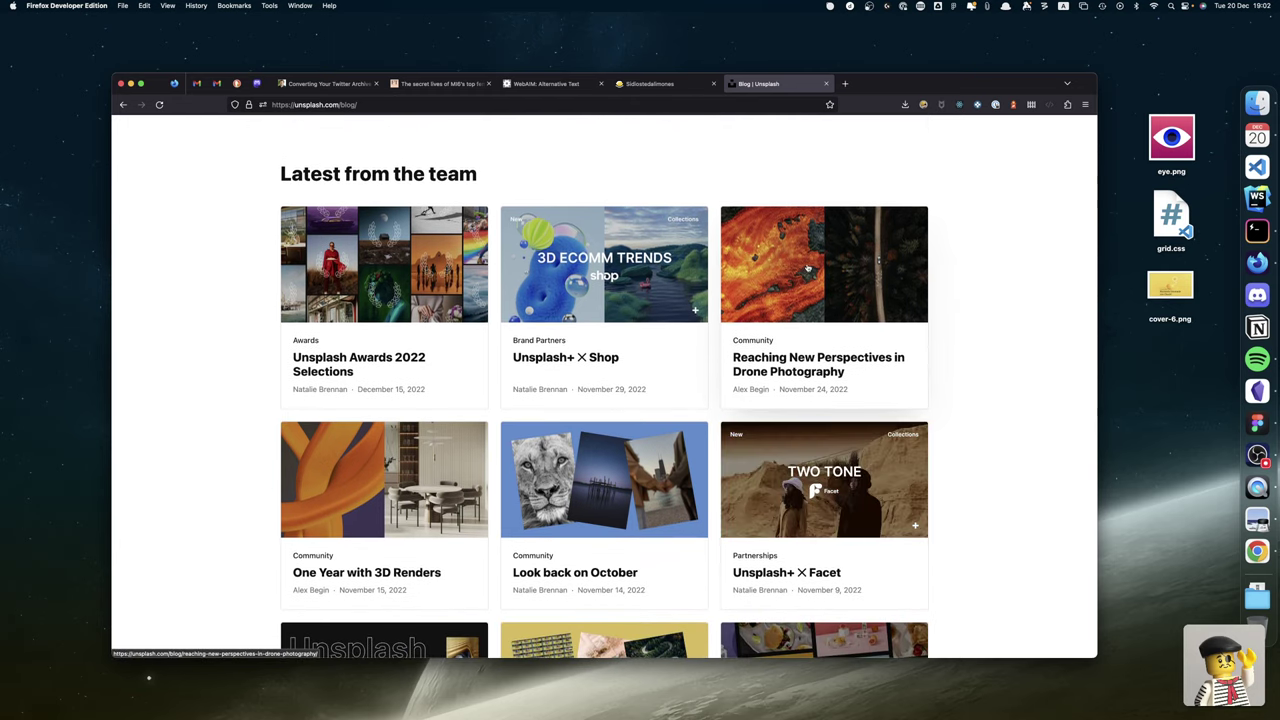
scroll(808, 268, down, 1)
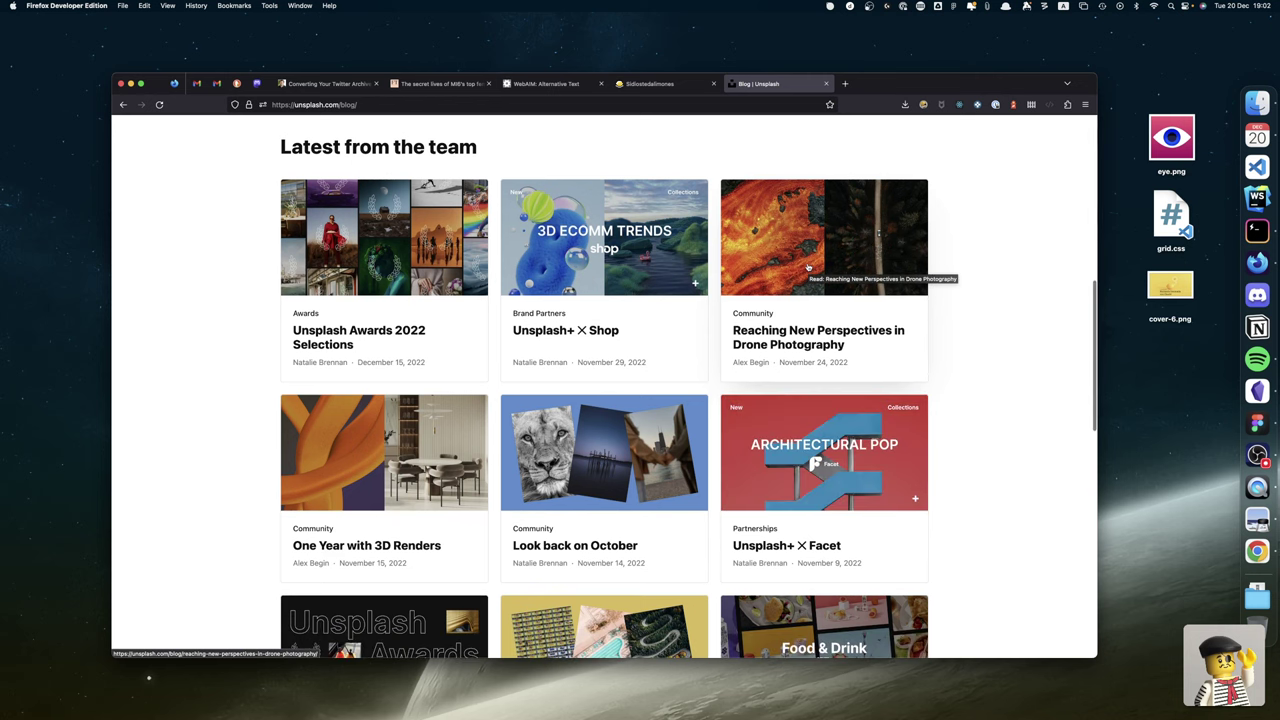
scroll(1006, 345, down, 5)
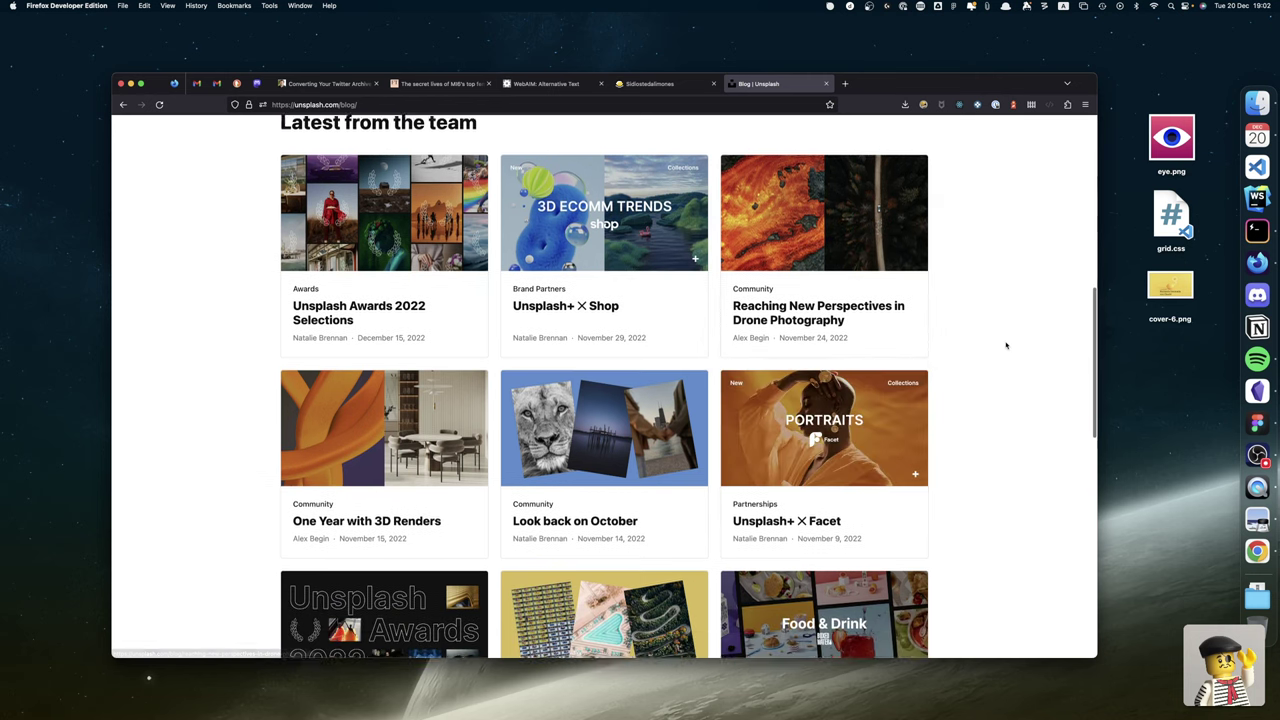
scroll(1006, 345, down, 4)
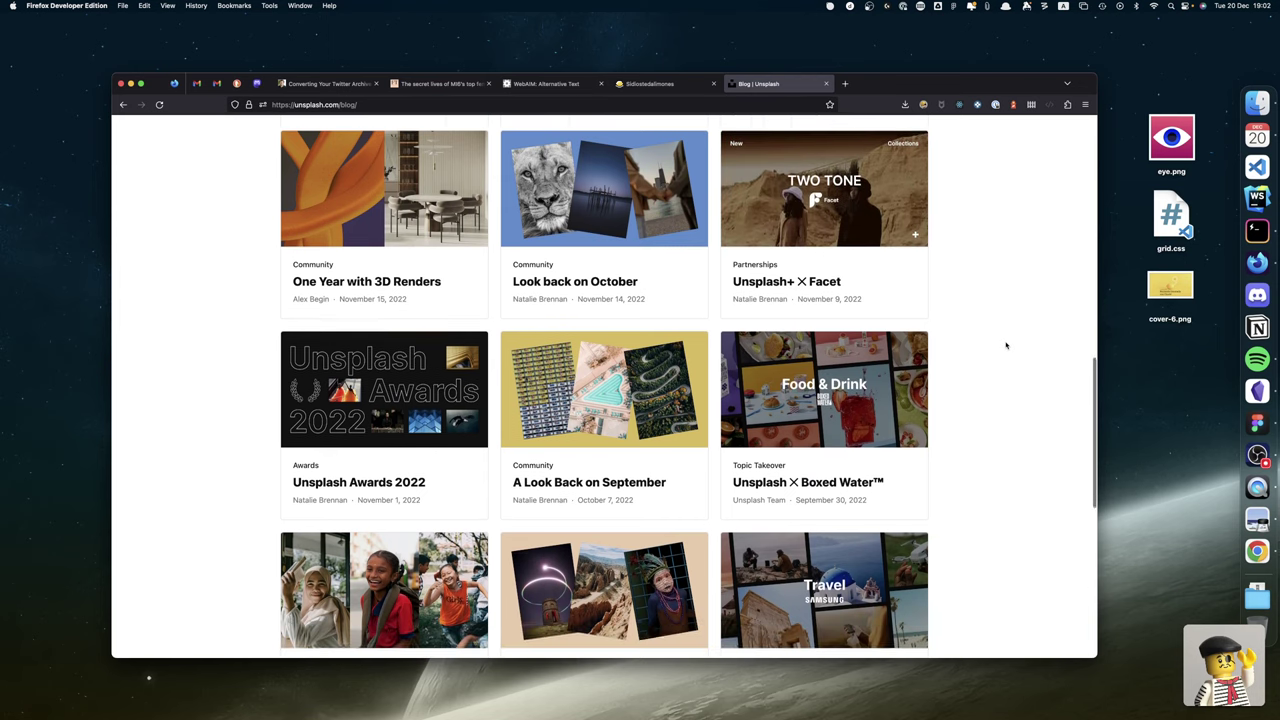
scroll(1006, 345, down, 5)
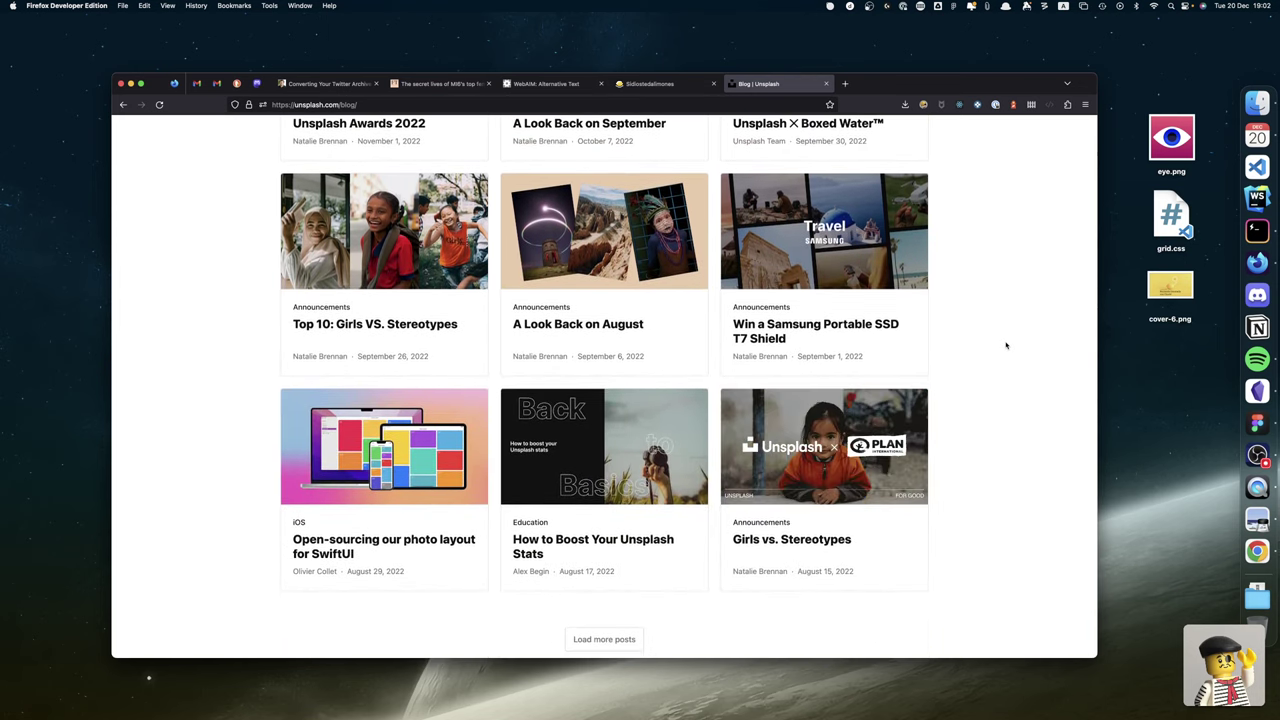
scroll(1006, 345, down, 2)
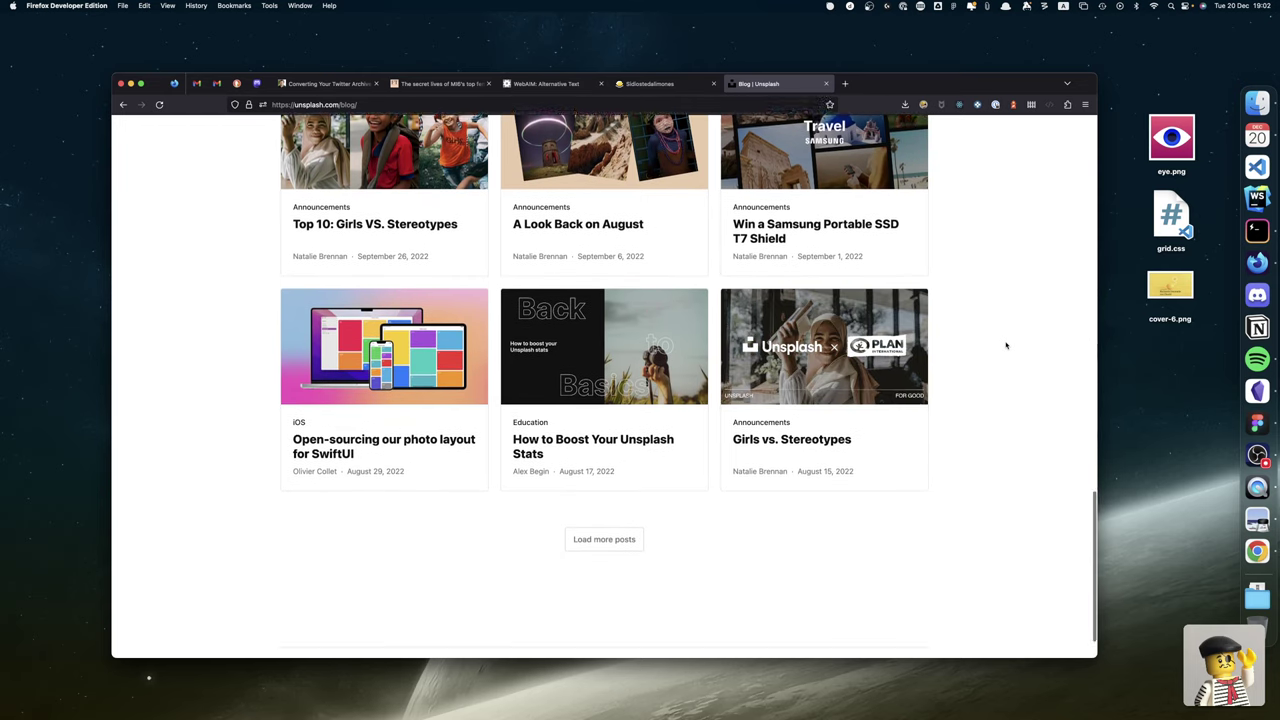
scroll(1006, 345, down, 1)
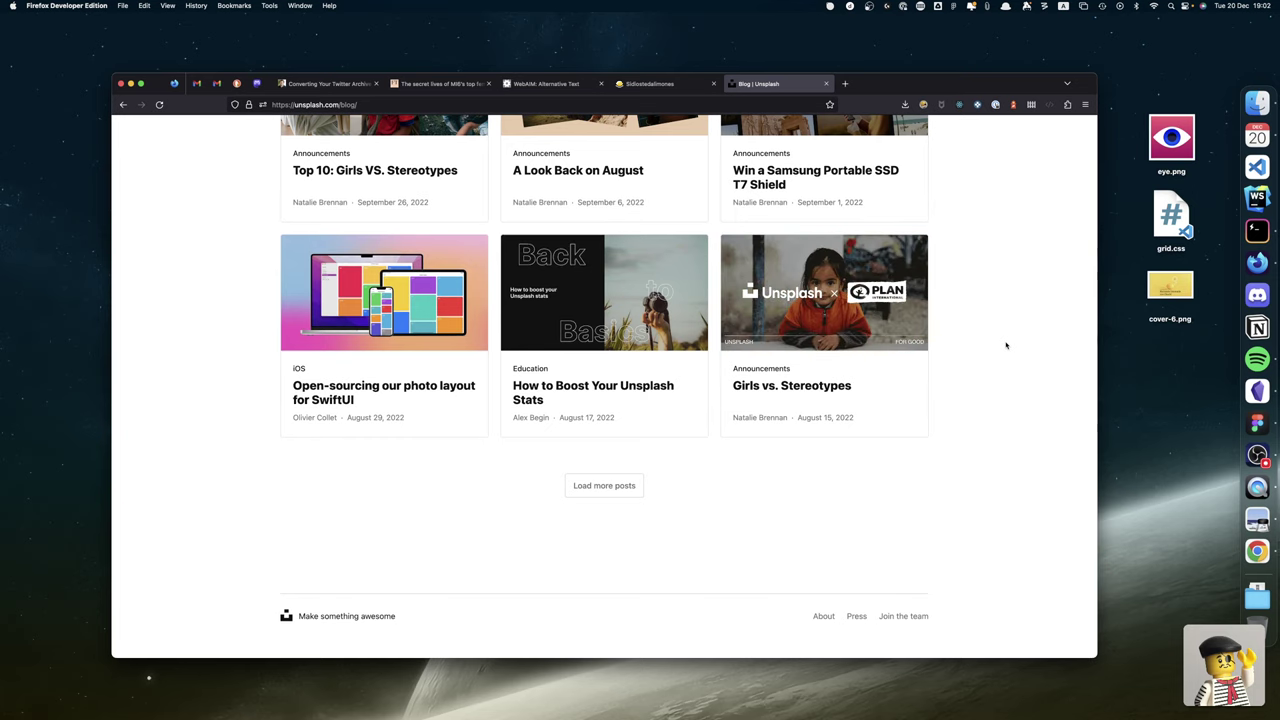
Open Unsplash's About page from the blog footer and examine its image sections down to the page footer.
click(823, 616)
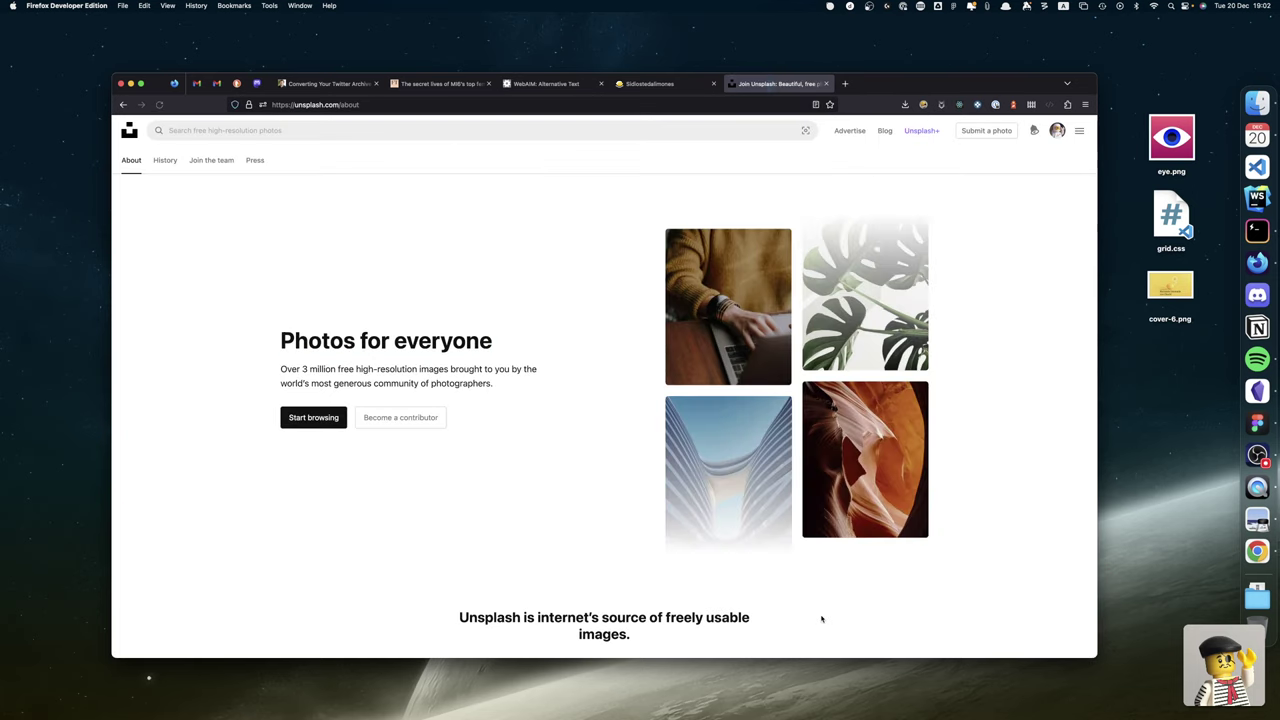
scroll(552, 537, down, 10)
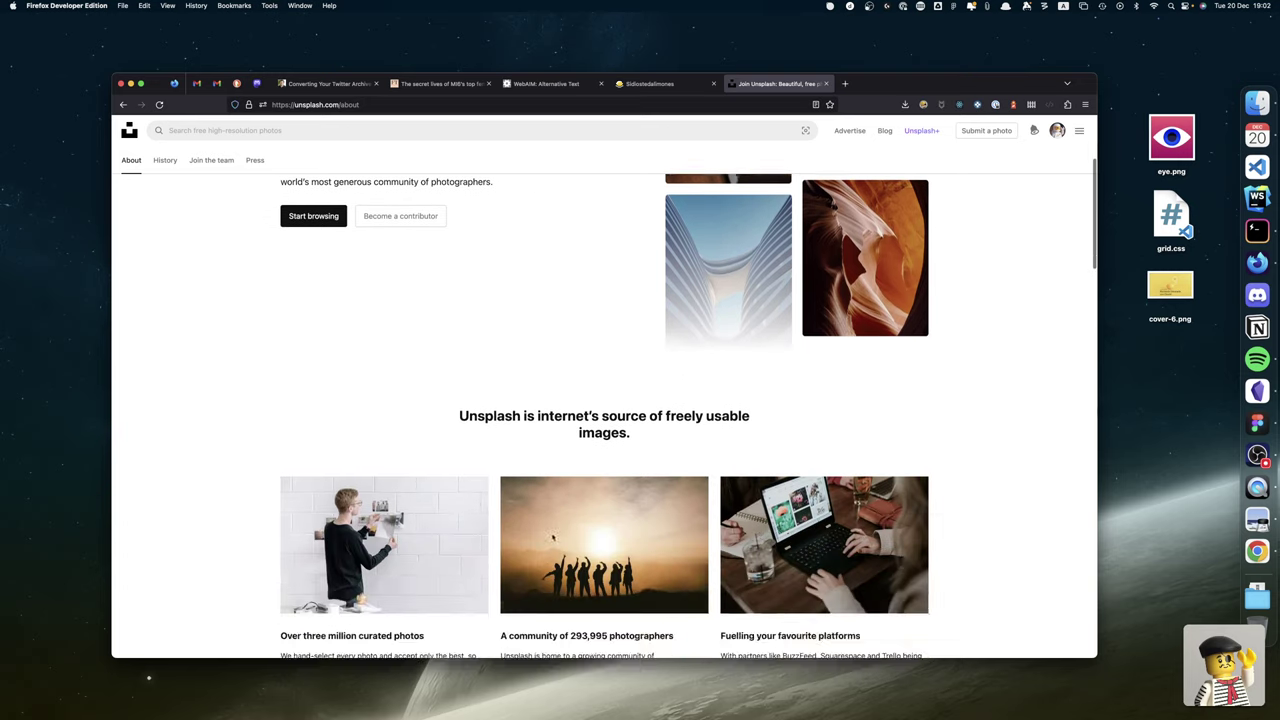
scroll(552, 537, down, 2)
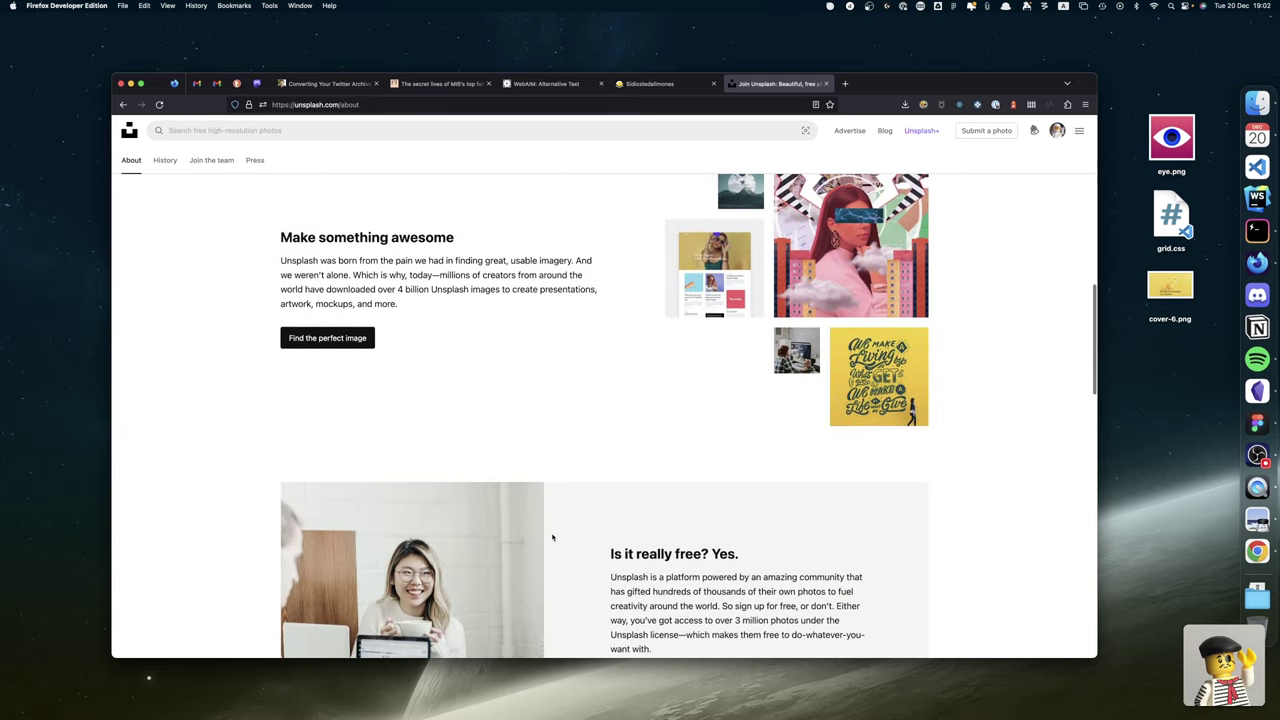
scroll(552, 537, down, 5)
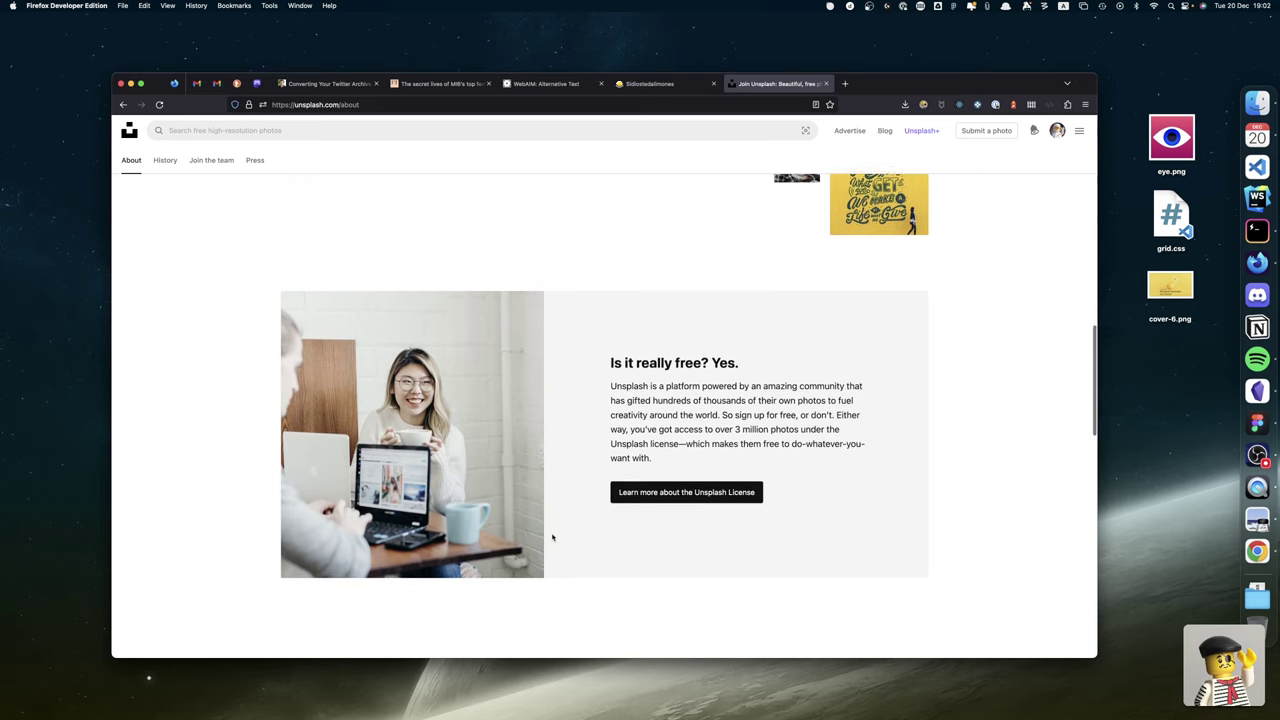
scroll(552, 537, down, 8)
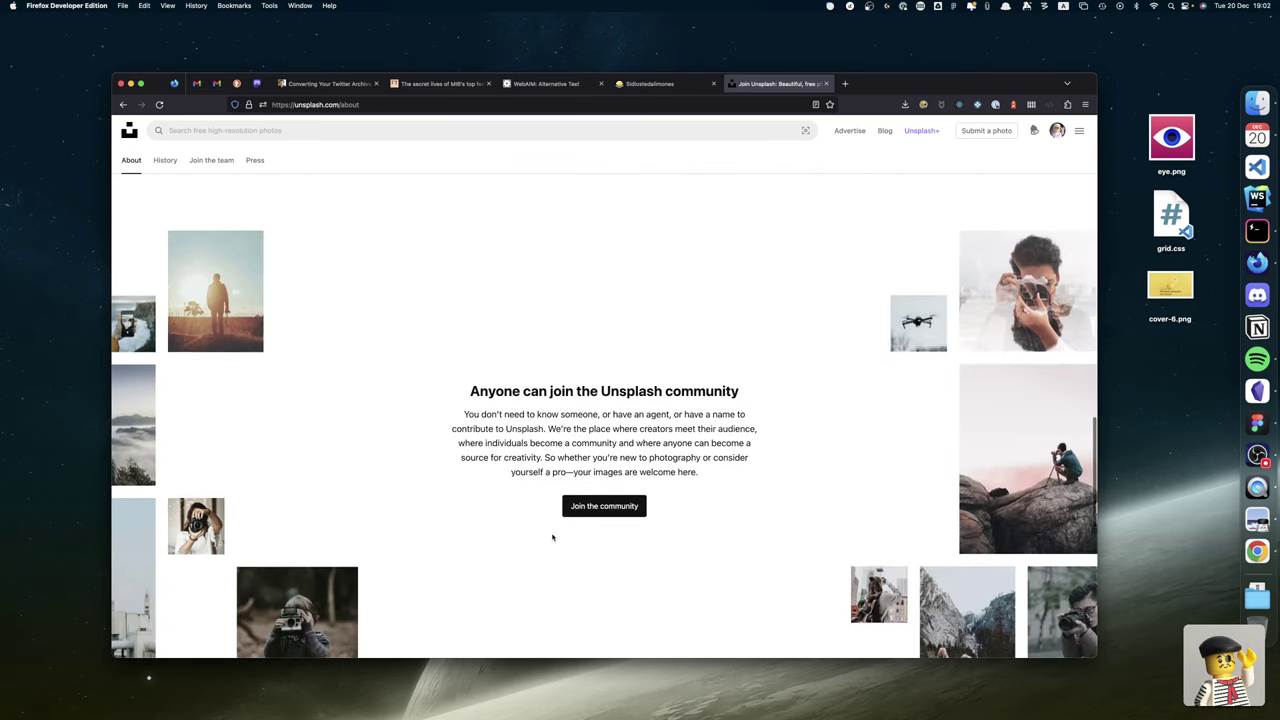
scroll(552, 537, up, 1)
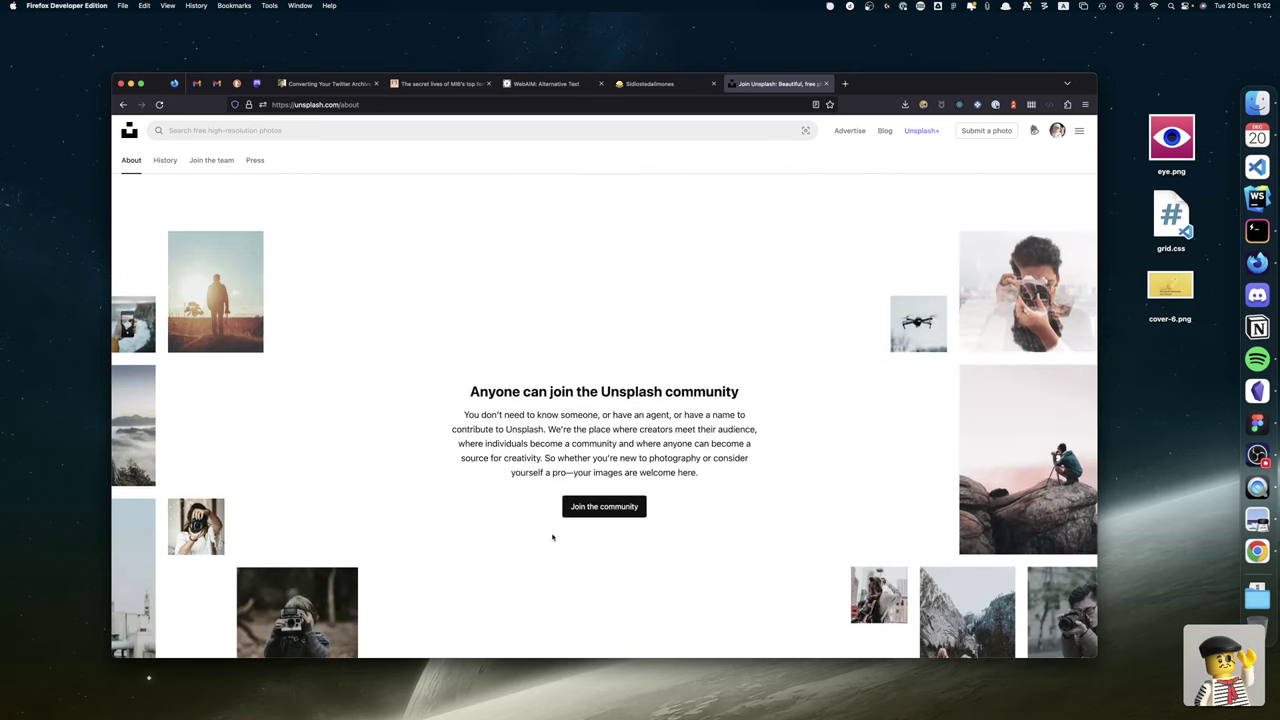
scroll(552, 537, down, 1)
scroll(552, 537, down, 5)
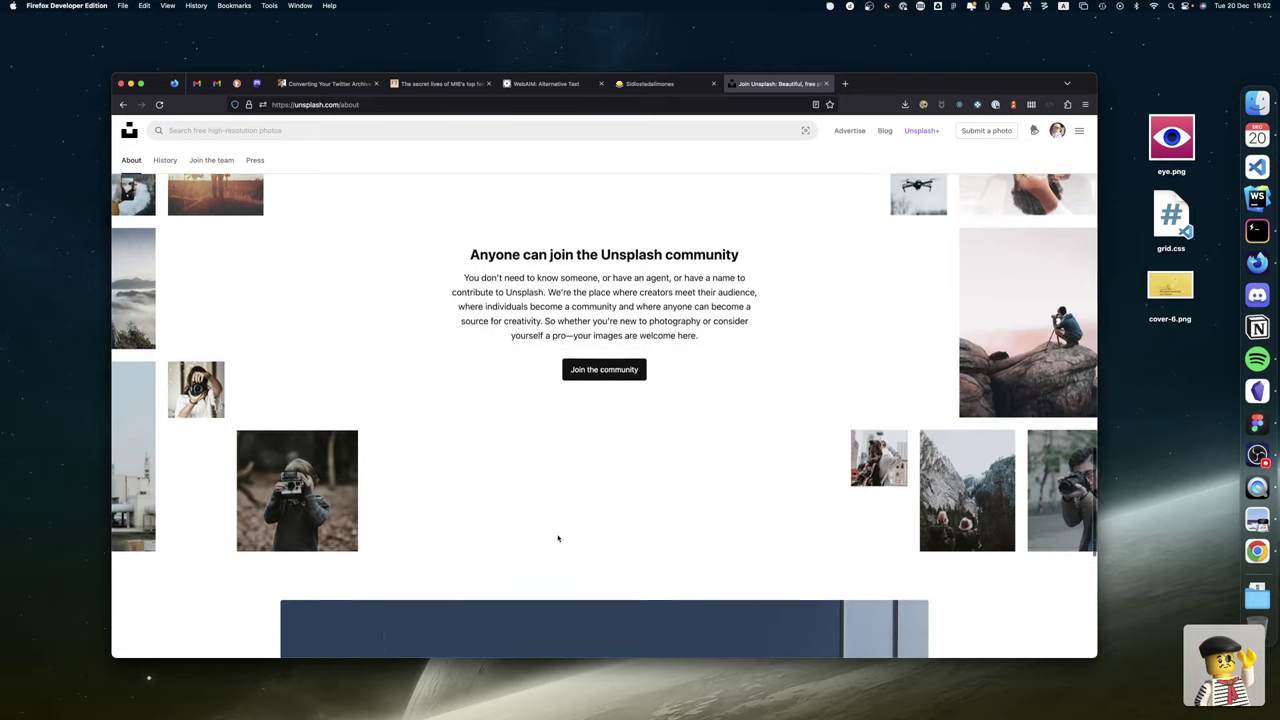
scroll(557, 537, down, 4)
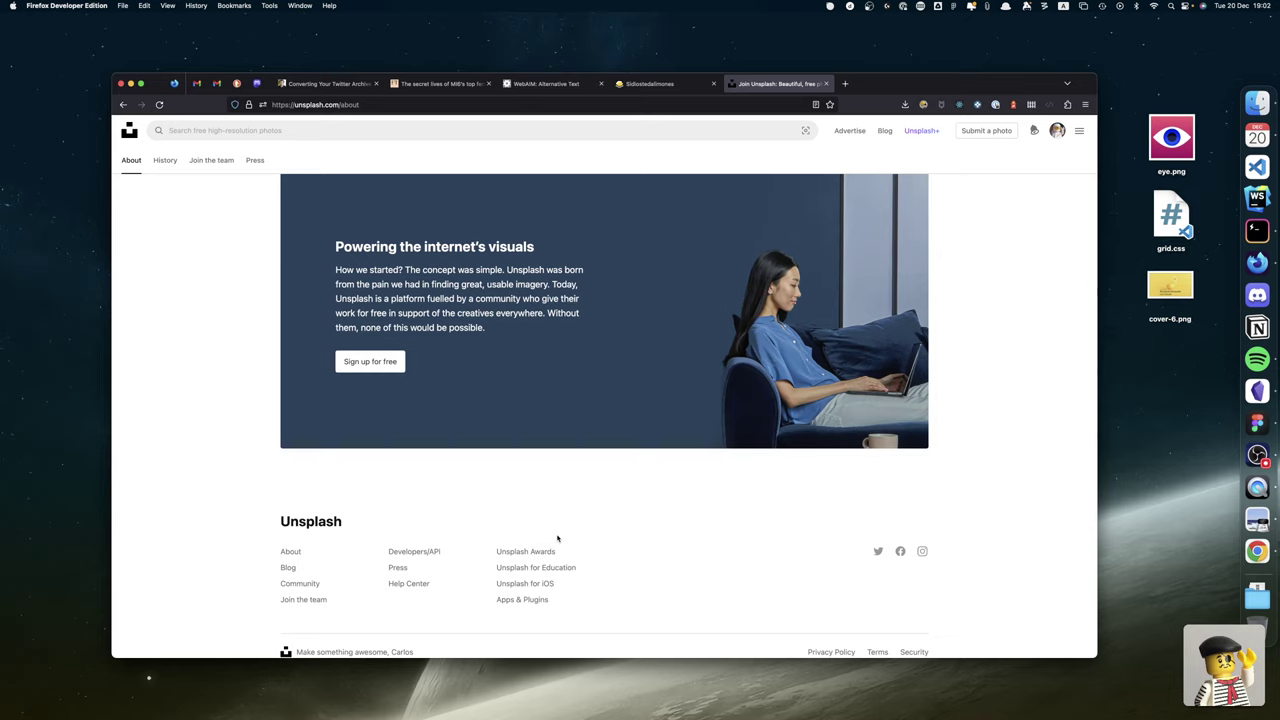
Open Unsplash's Community page from the About page footer and examine its image sections down to See your work in the wild.
scroll(557, 538, down, 1)
scroll(575, 498, down, 2)
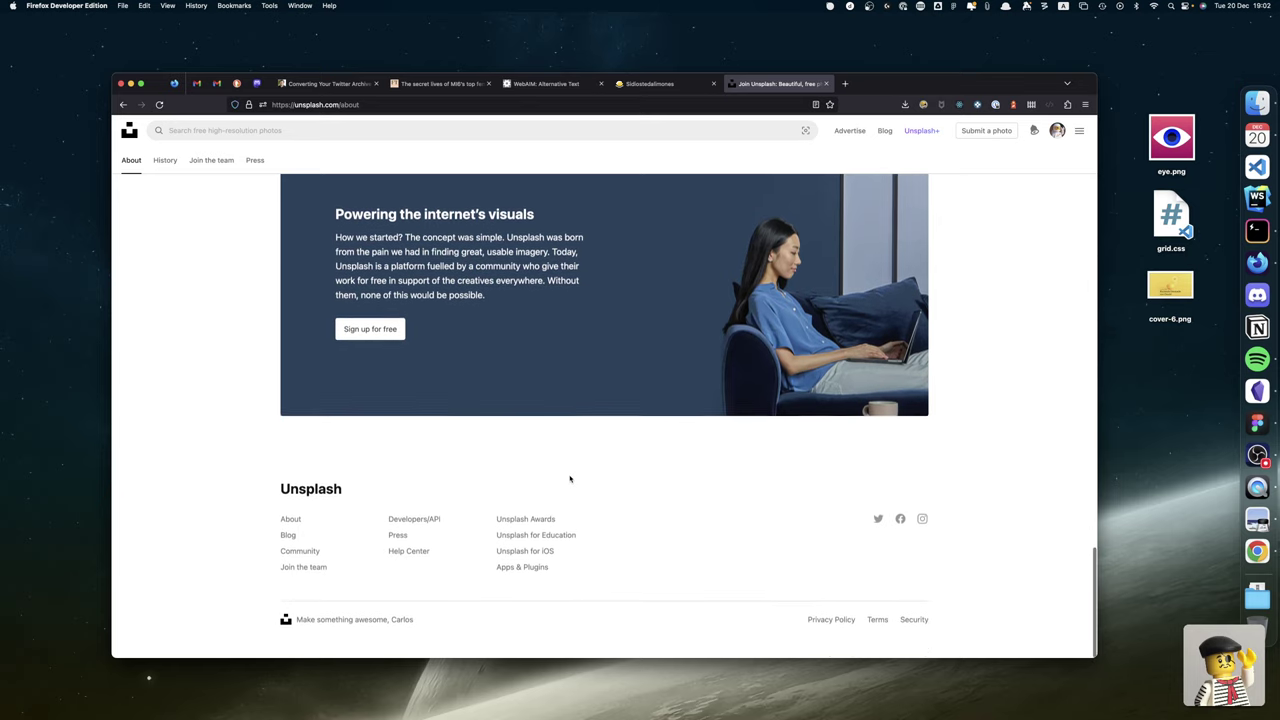
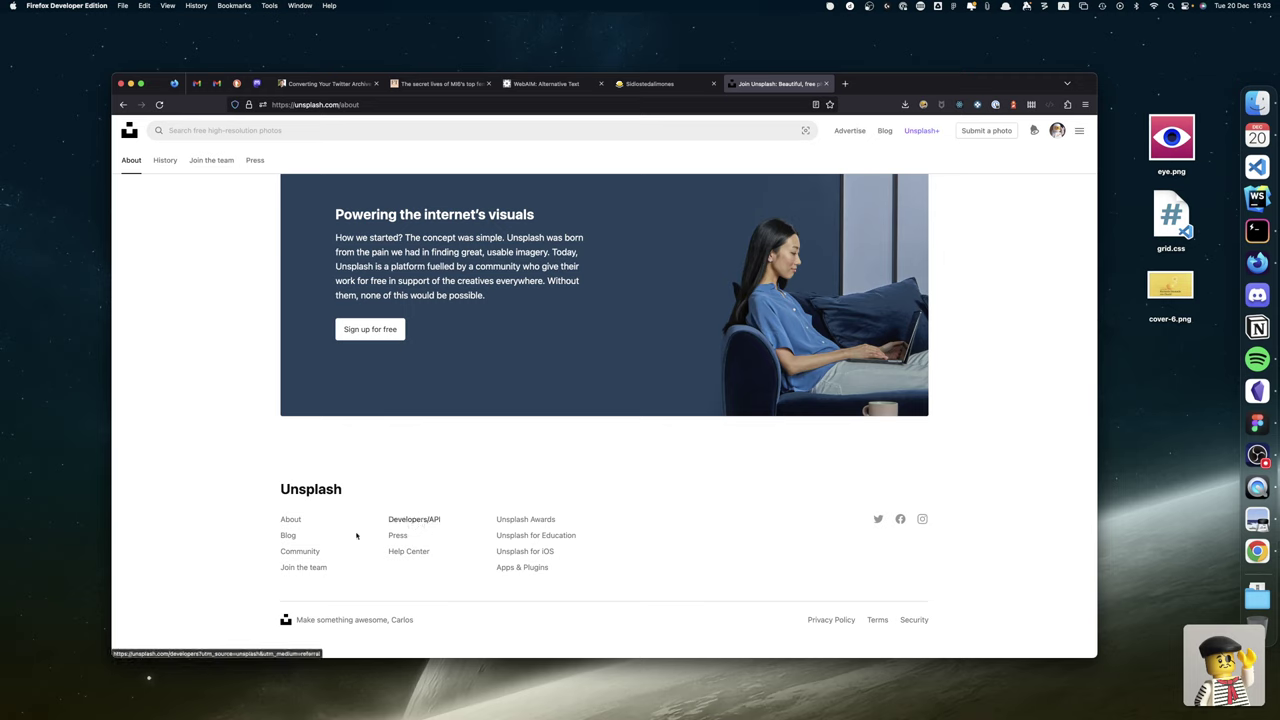
click(290, 551)
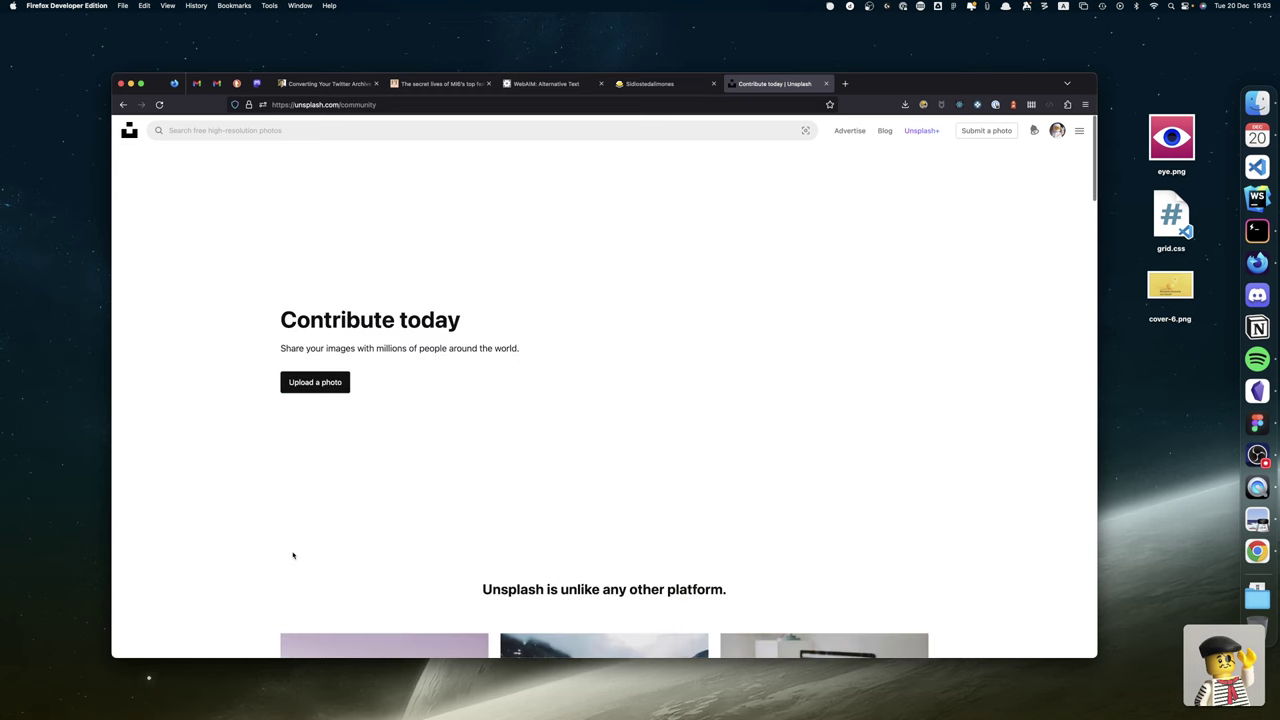
scroll(293, 555, down, 5)
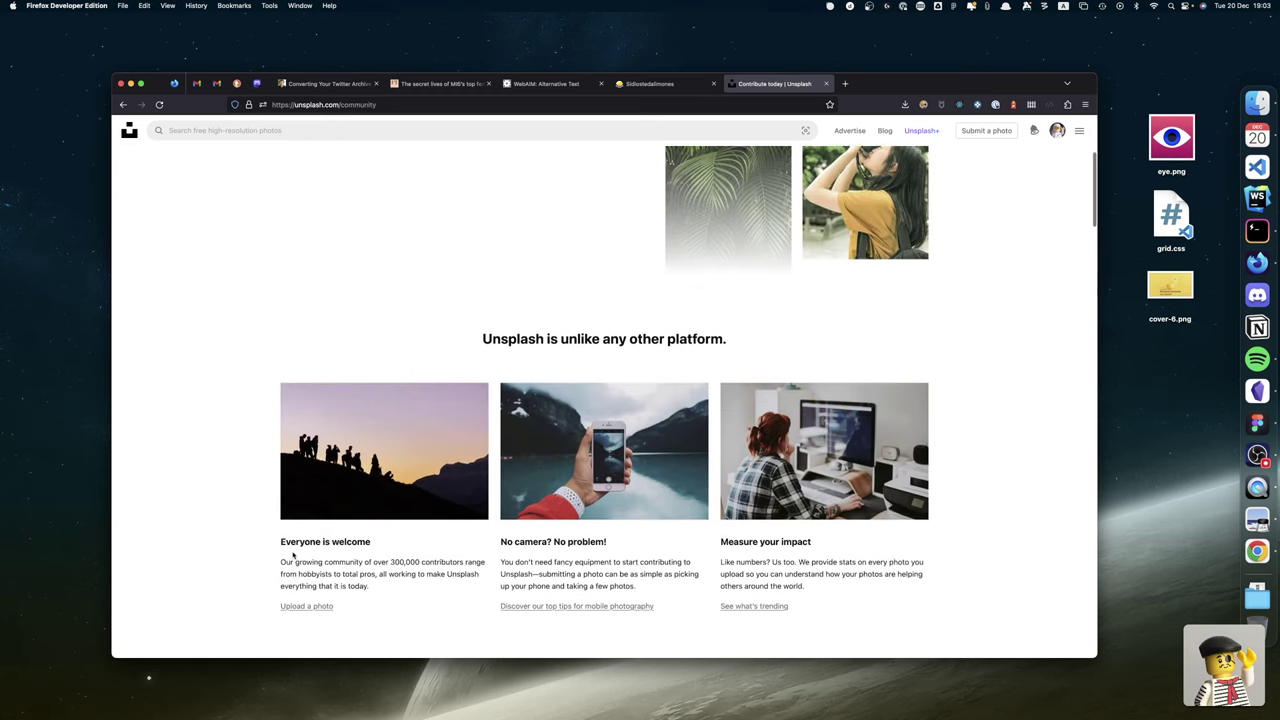
scroll(293, 555, down, 3)
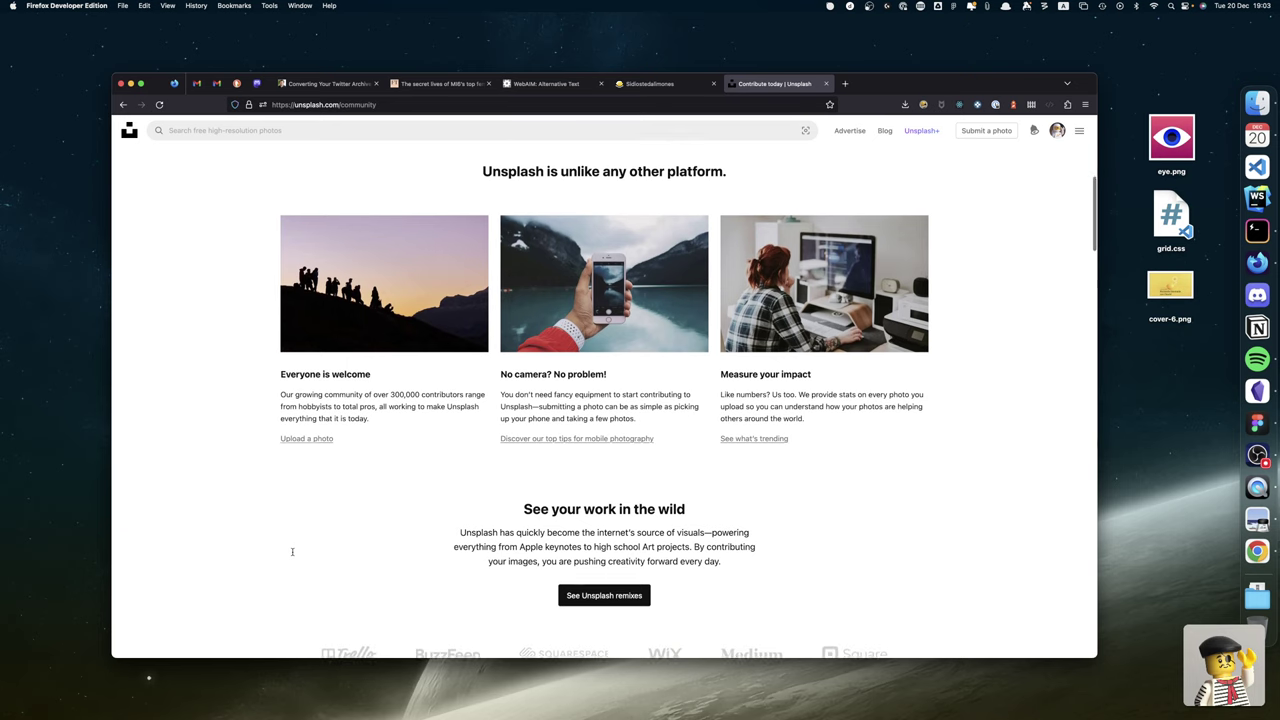
scroll(293, 555, down, 2)
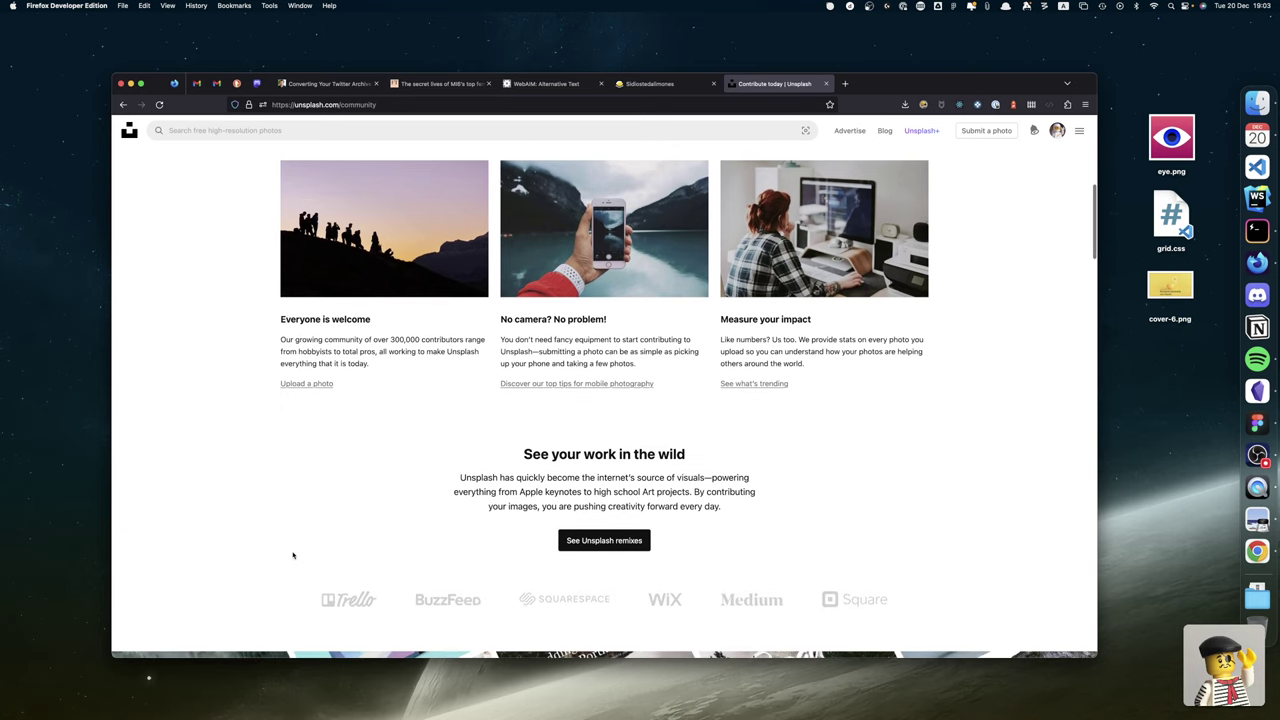
Open the Unsplash remixes article and examine the image captions from the Websites section through Apps and Artwork to Articles.
click(619, 544)
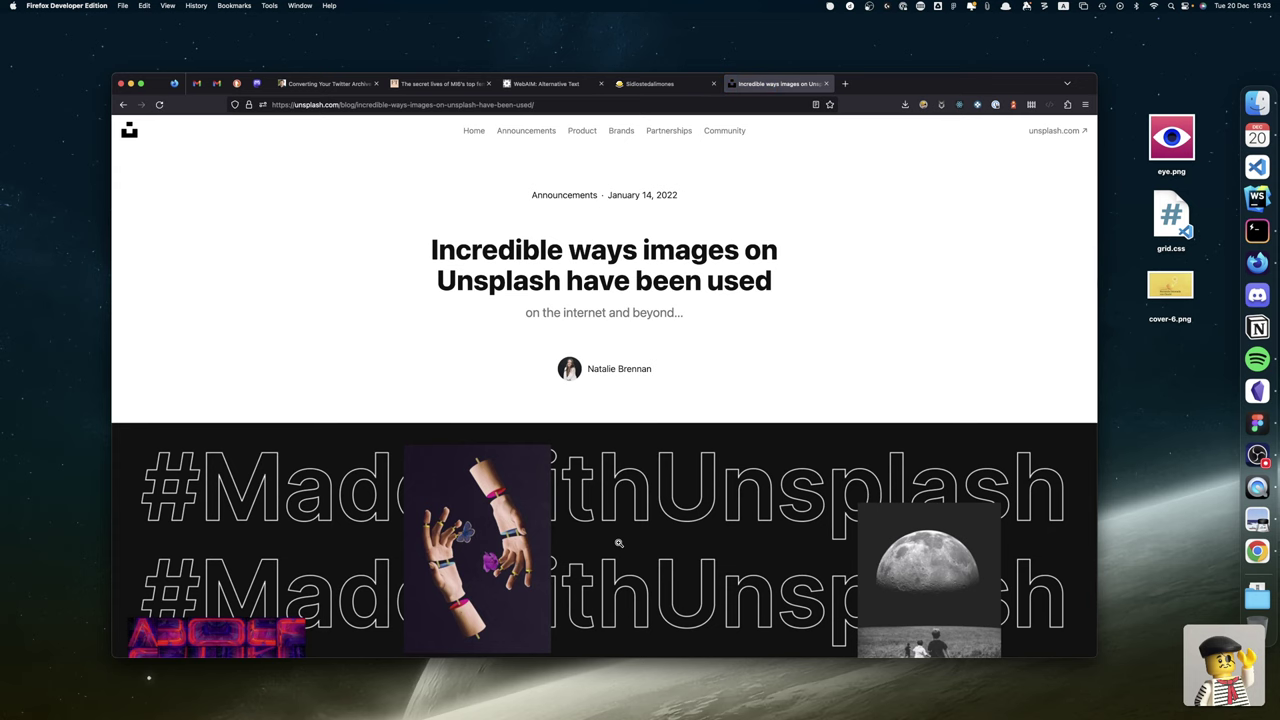
scroll(587, 546, down, 8)
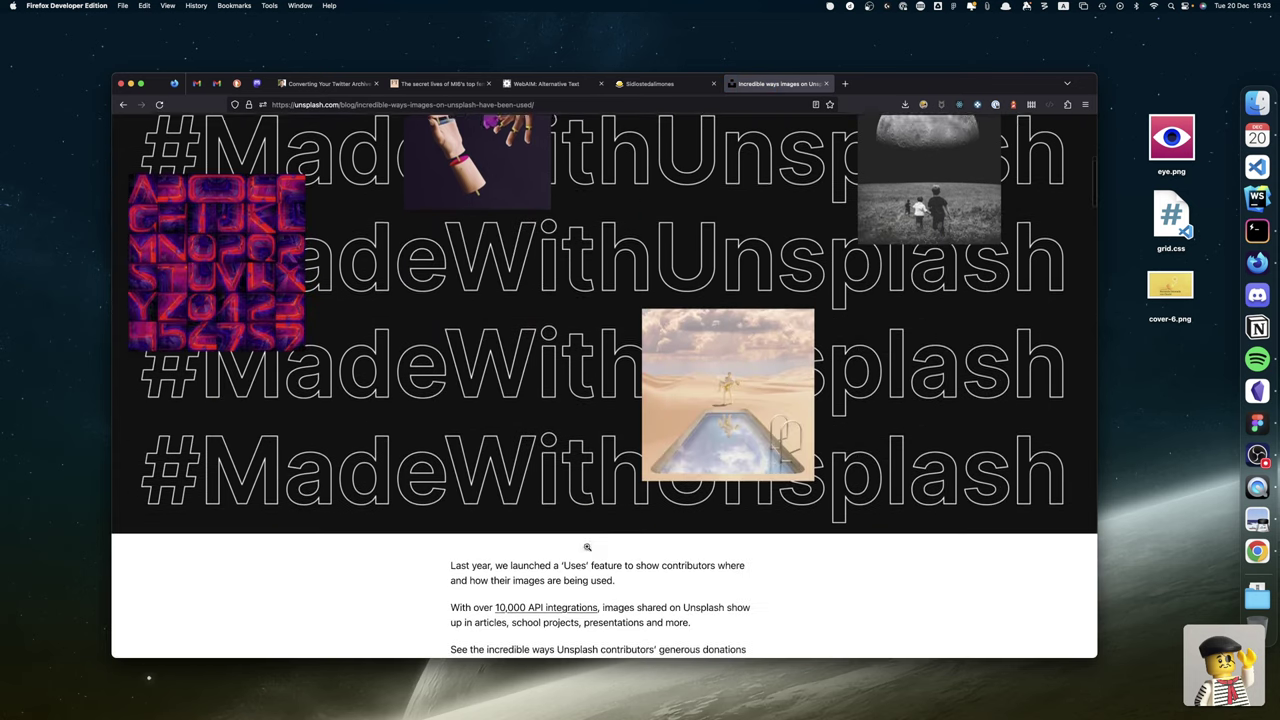
scroll(587, 546, down, 4)
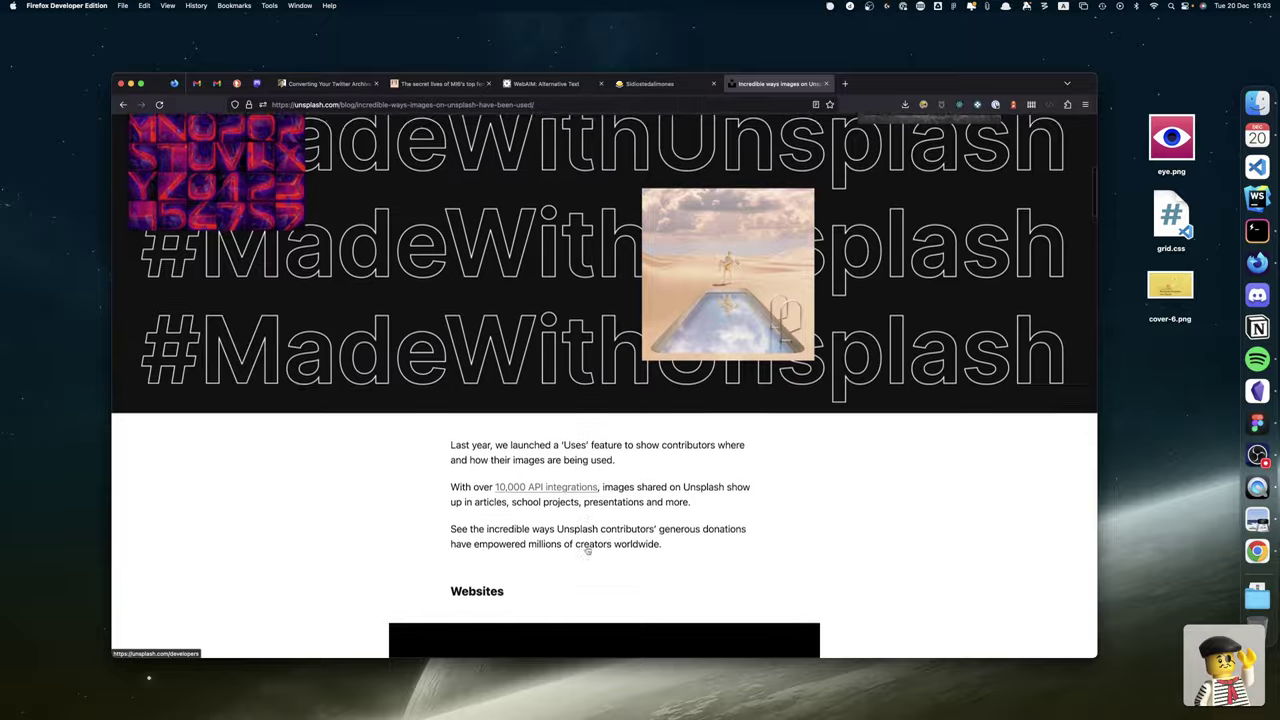
scroll(587, 547, down, 4)
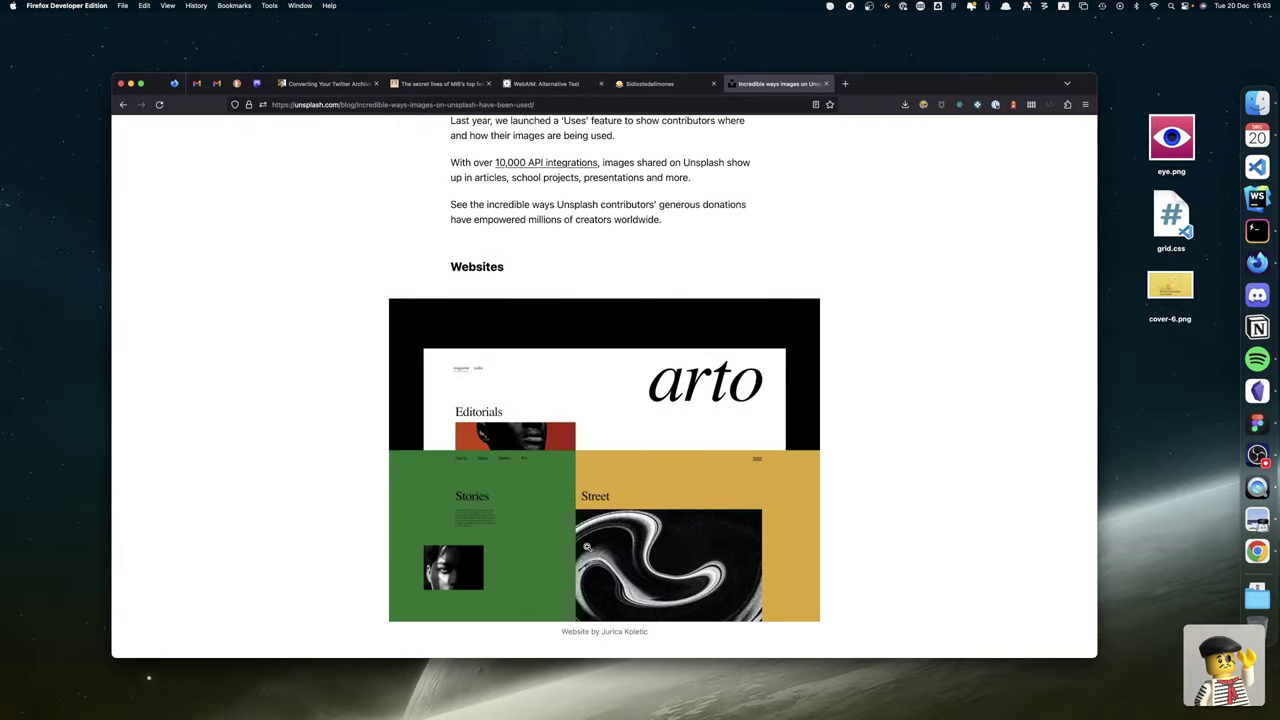
scroll(587, 546, down, 2)
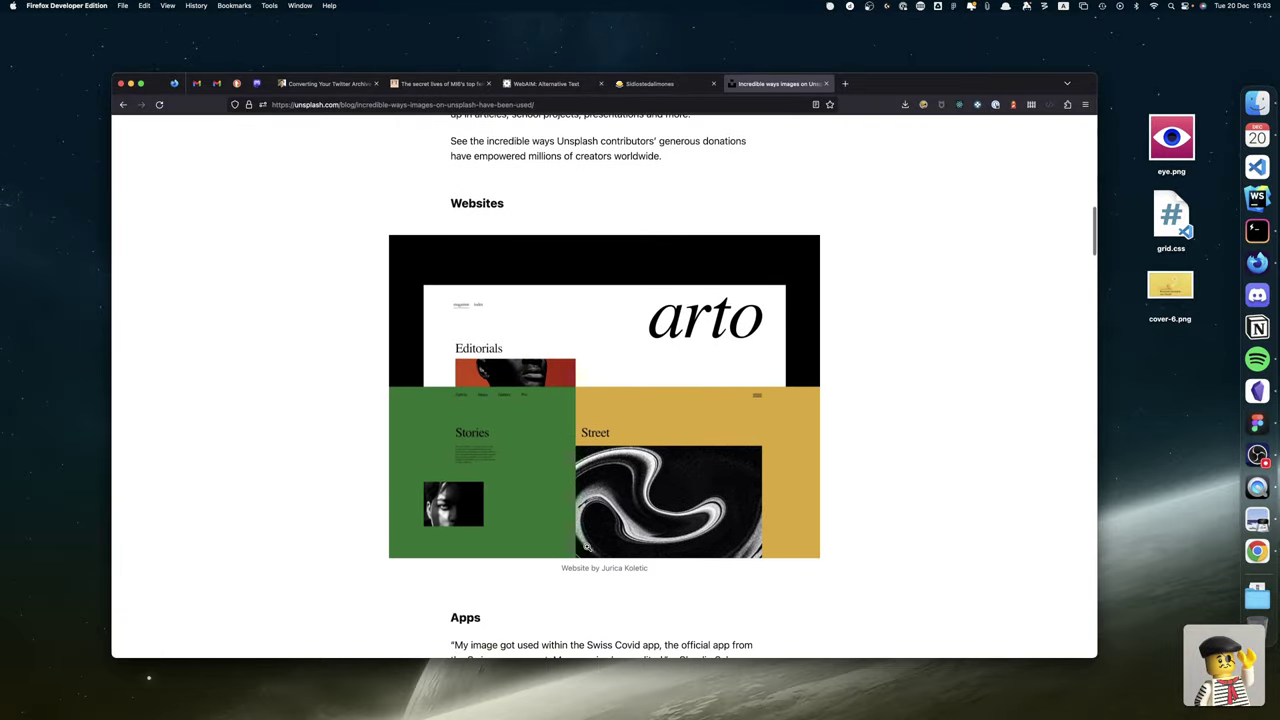
scroll(587, 548, down, 8)
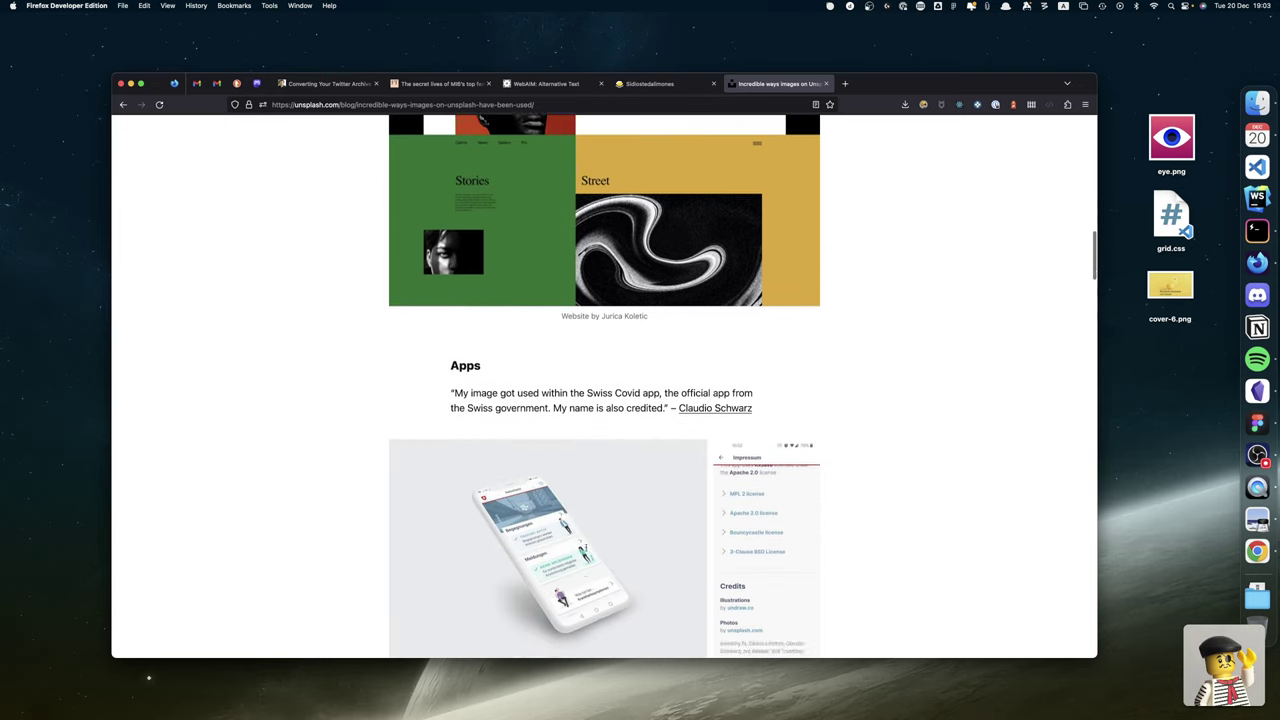
scroll(587, 548, down, 10)
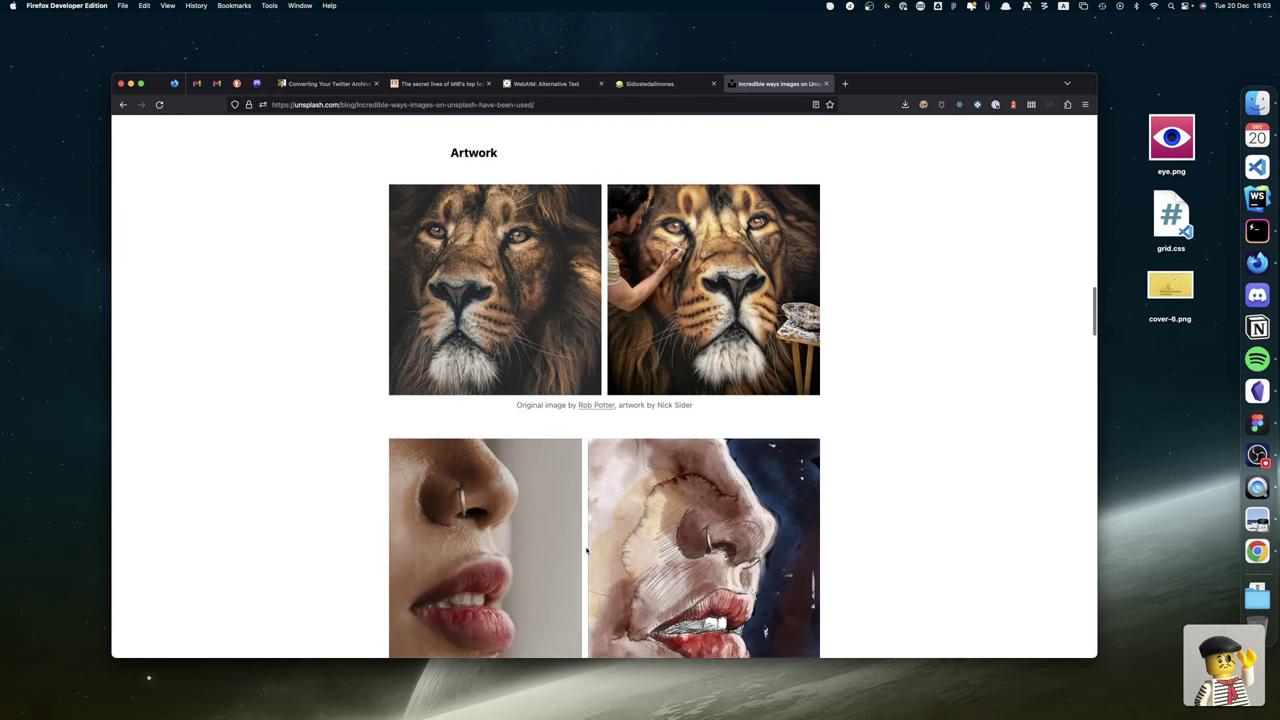
scroll(587, 548, down, 16)
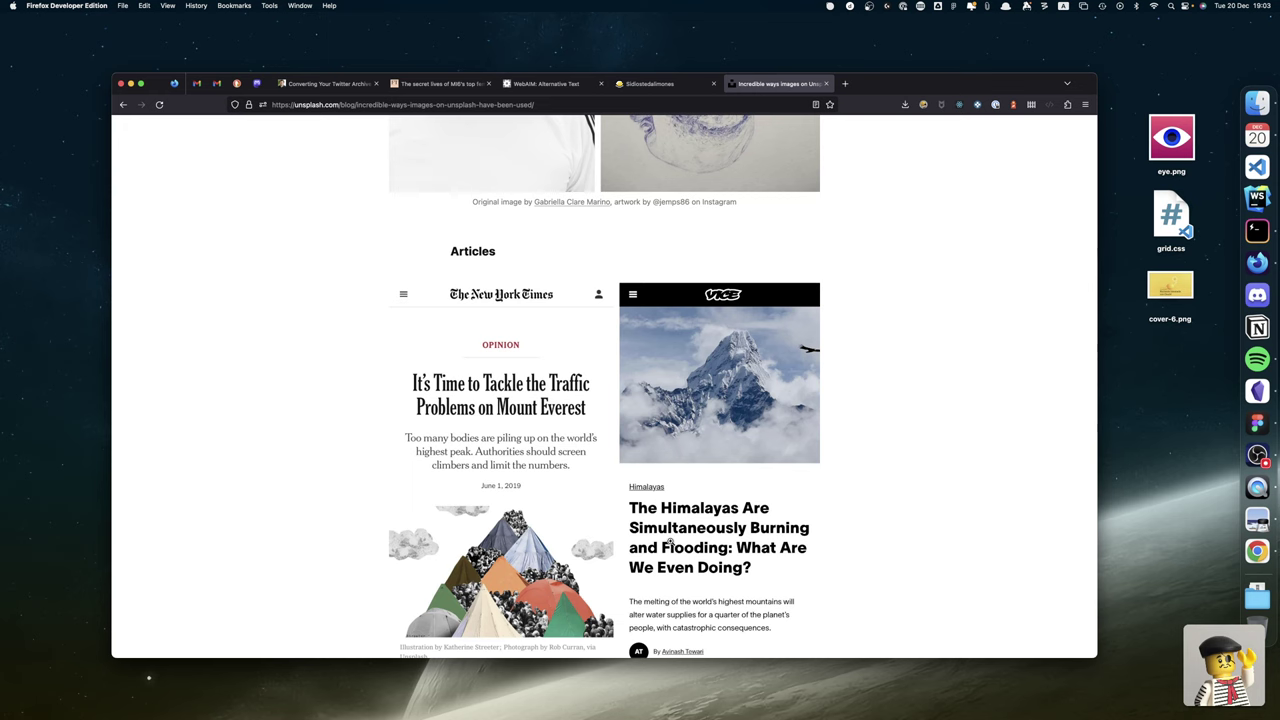
Examine the press examples in the Articles section and enlarge the World Economic Forum screenshot to read its image credit.
scroll(669, 543, down, 2)
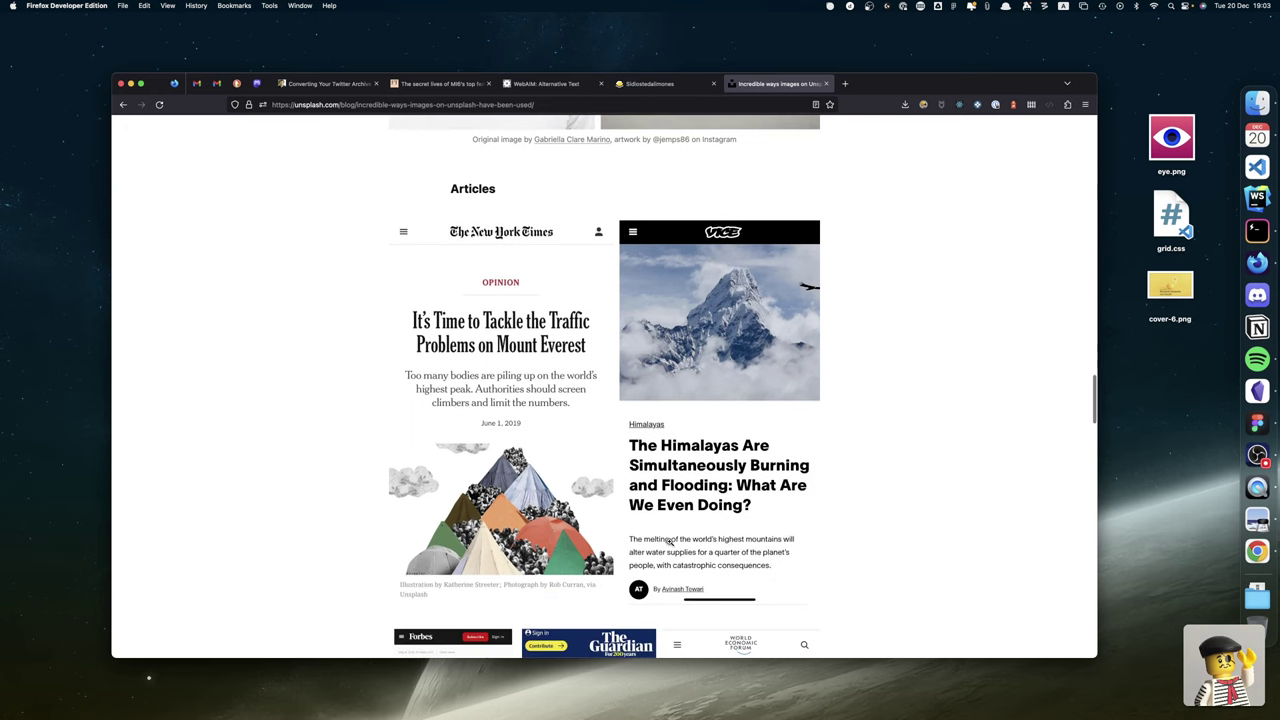
click(684, 478)
scroll(553, 521, down, 1)
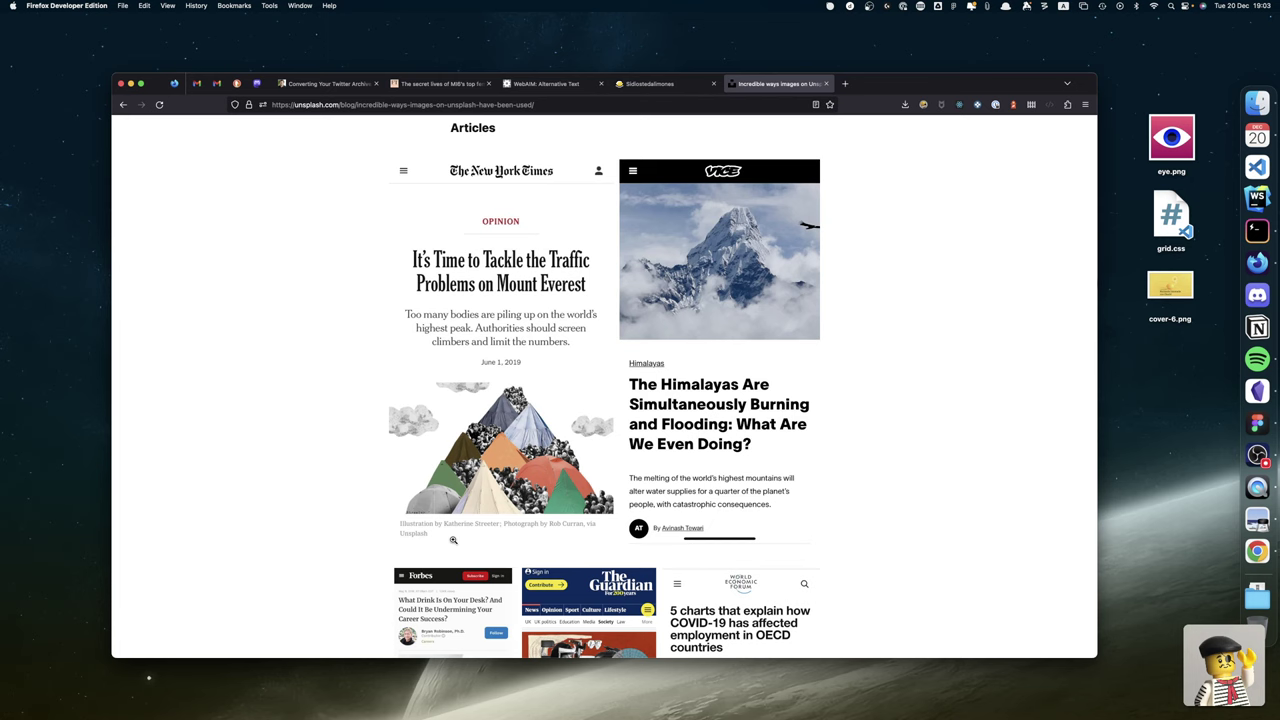
scroll(448, 521, down, 4)
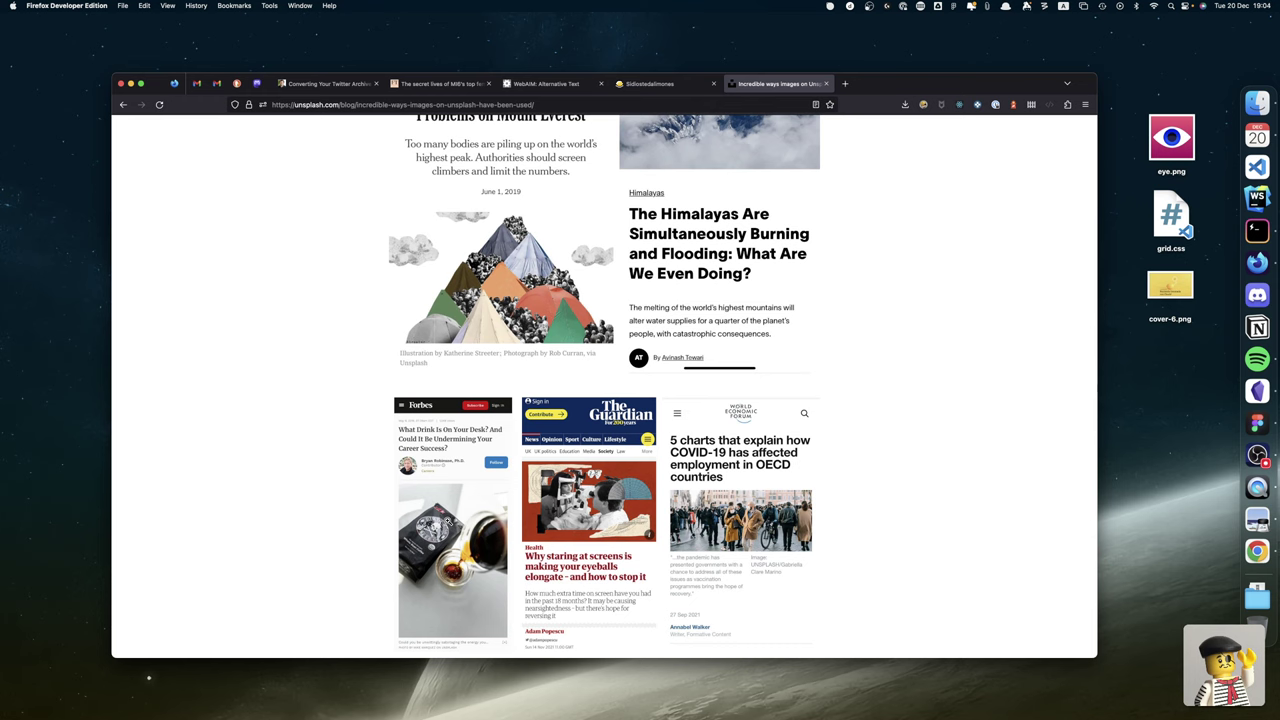
scroll(448, 521, down, 1)
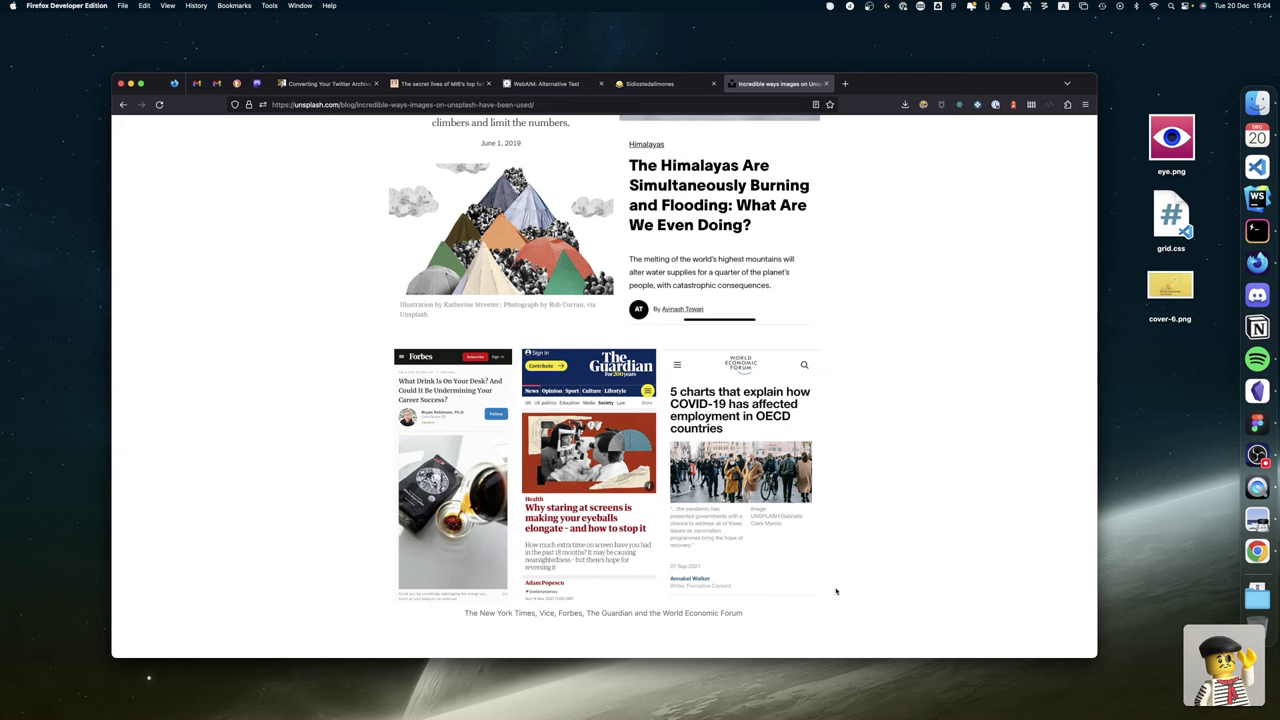
click(729, 471)
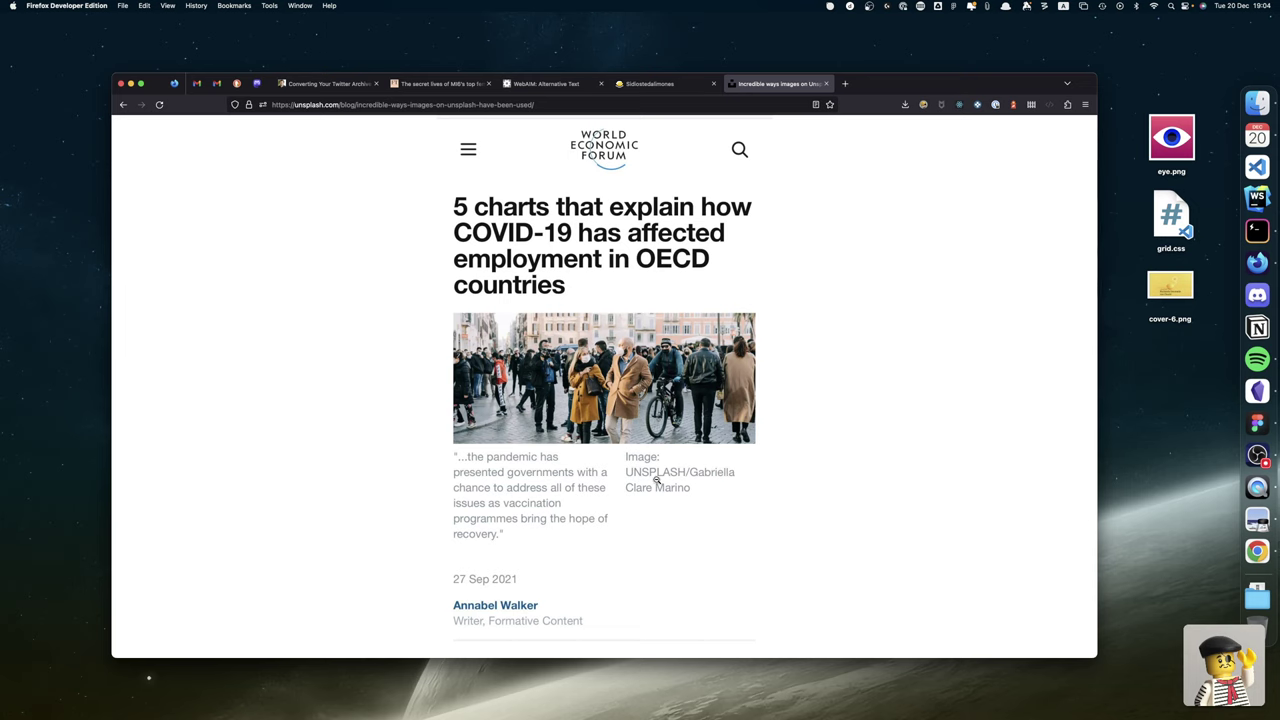
scroll(654, 477, down, 2)
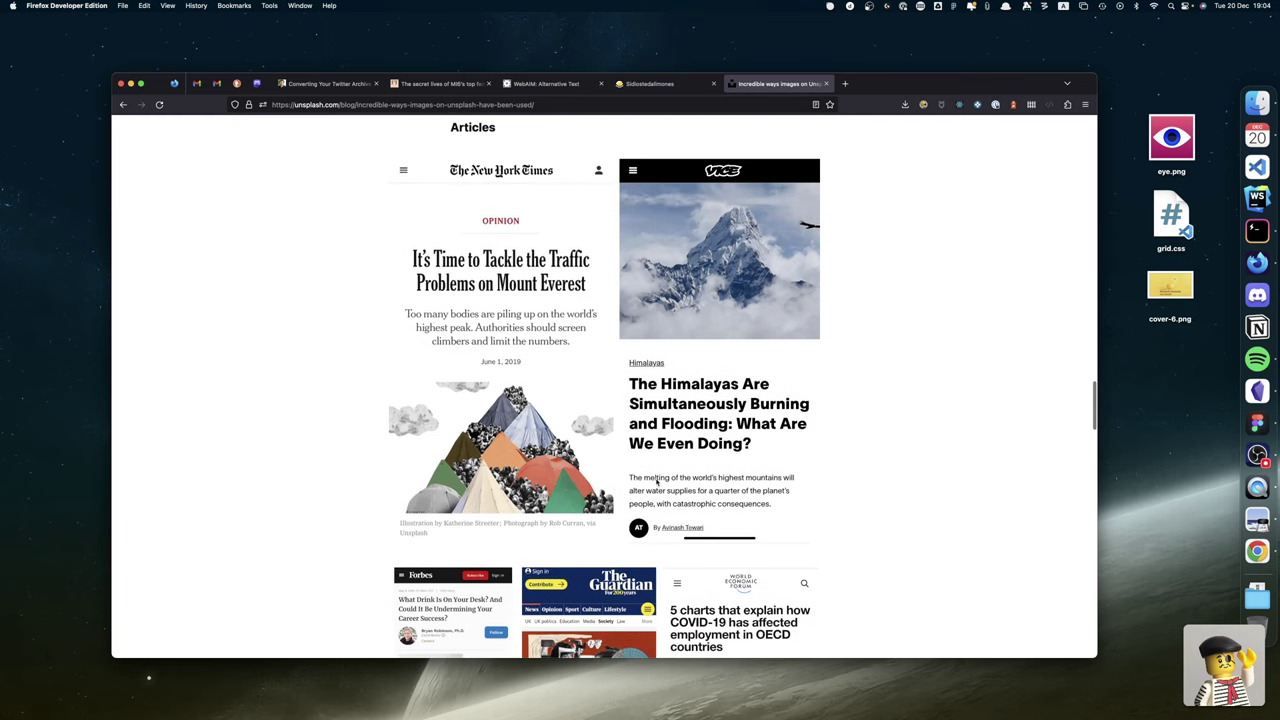
Enlarge the Vice article screenshot about the Himalayas, check it for an image credit, and return to the Articles section.
click(688, 405)
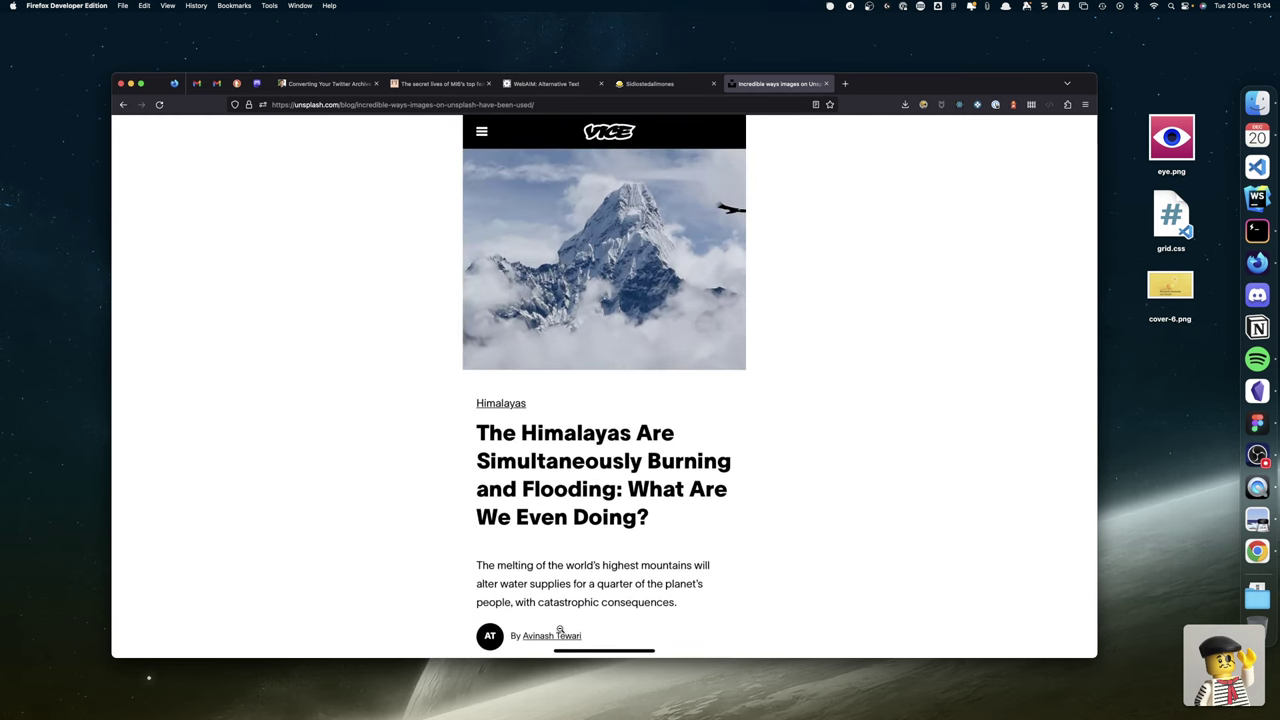
scroll(559, 629, down, 1)
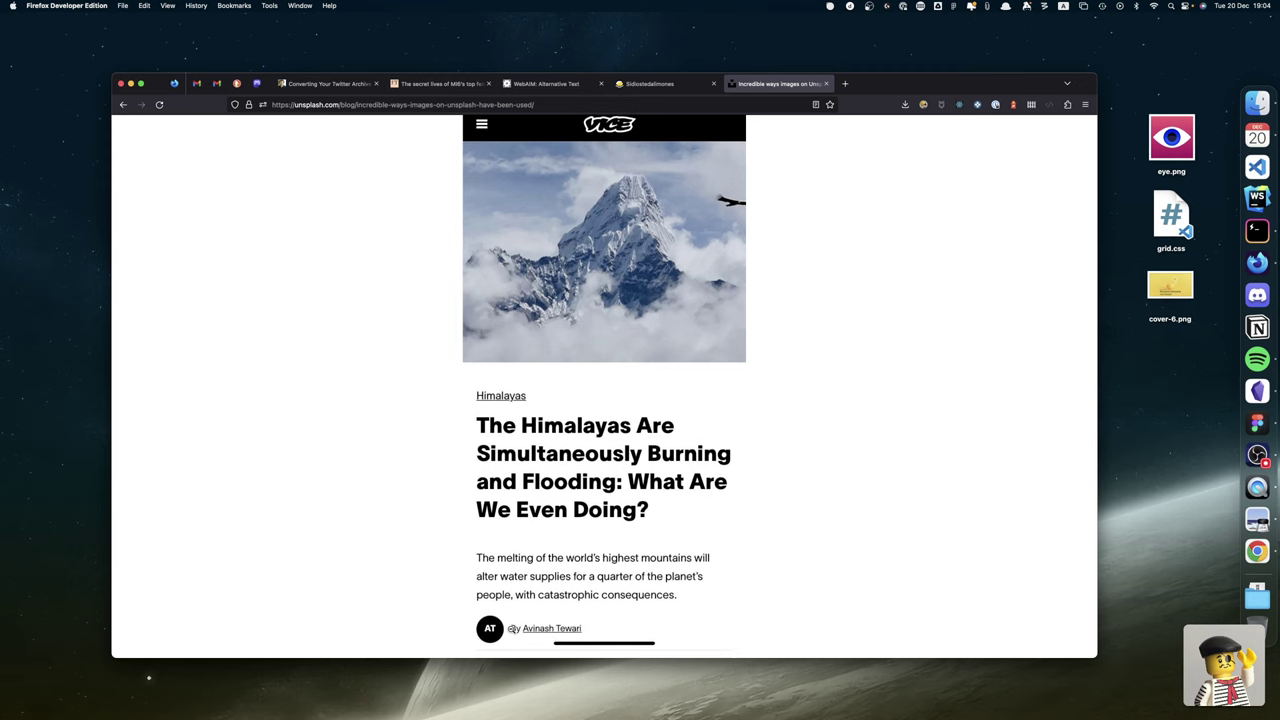
click(511, 630)
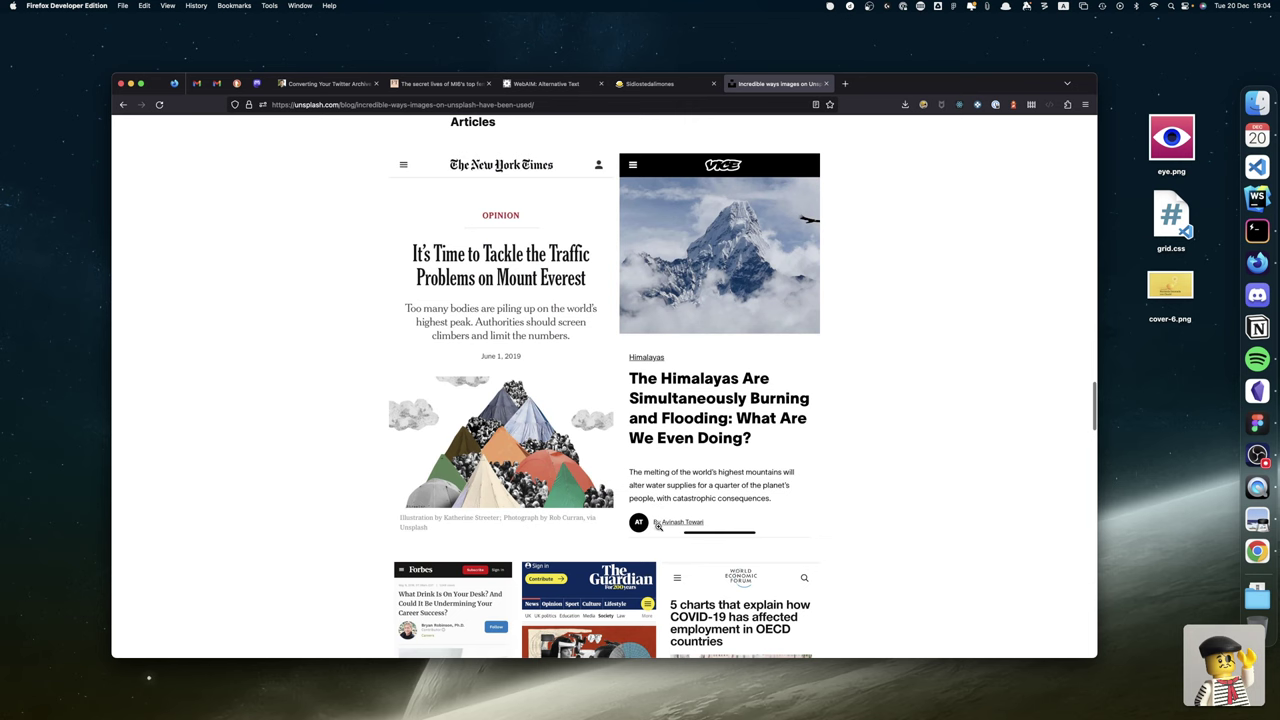
click(660, 523)
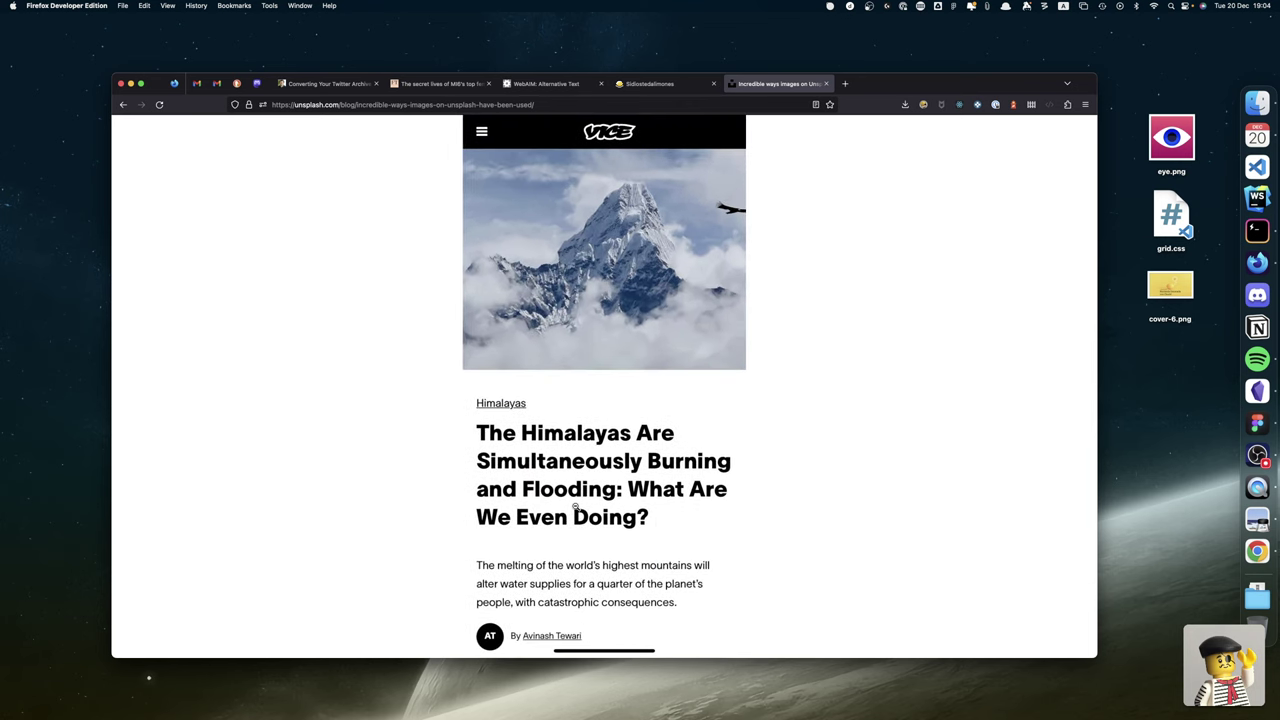
click(511, 365)
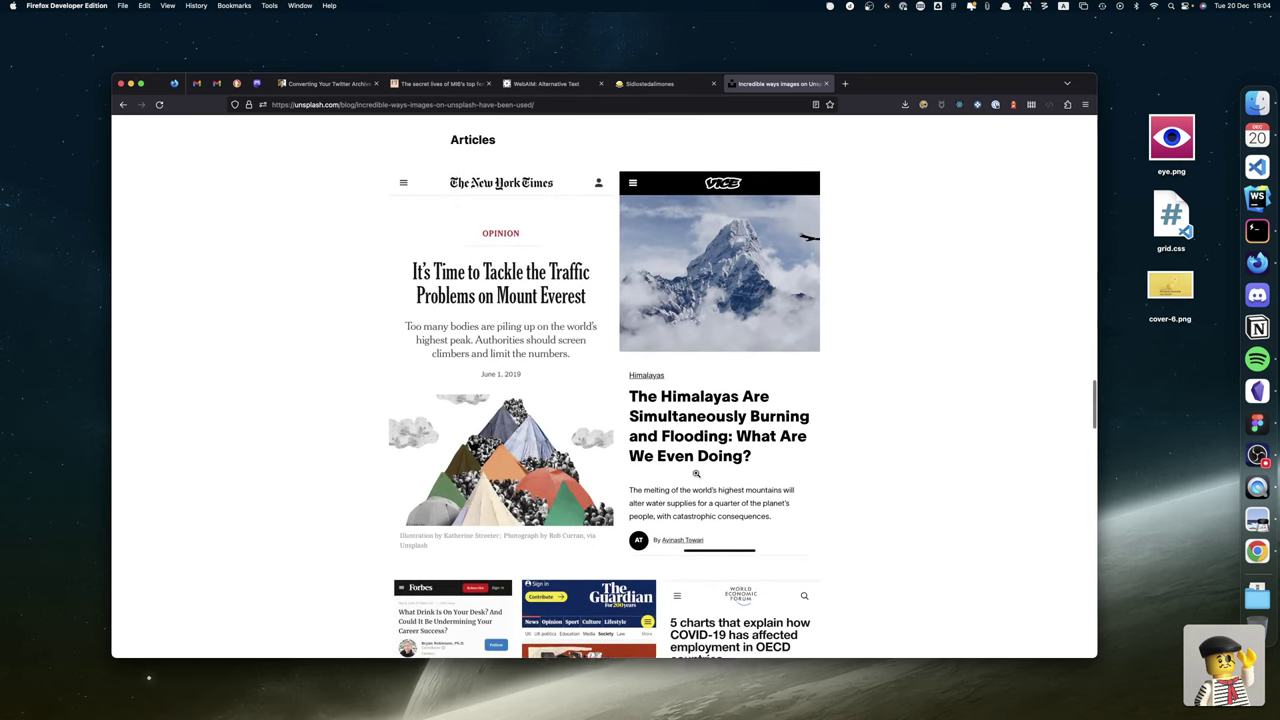
scroll(680, 470, up, 2)
scroll(697, 472, up, 1)
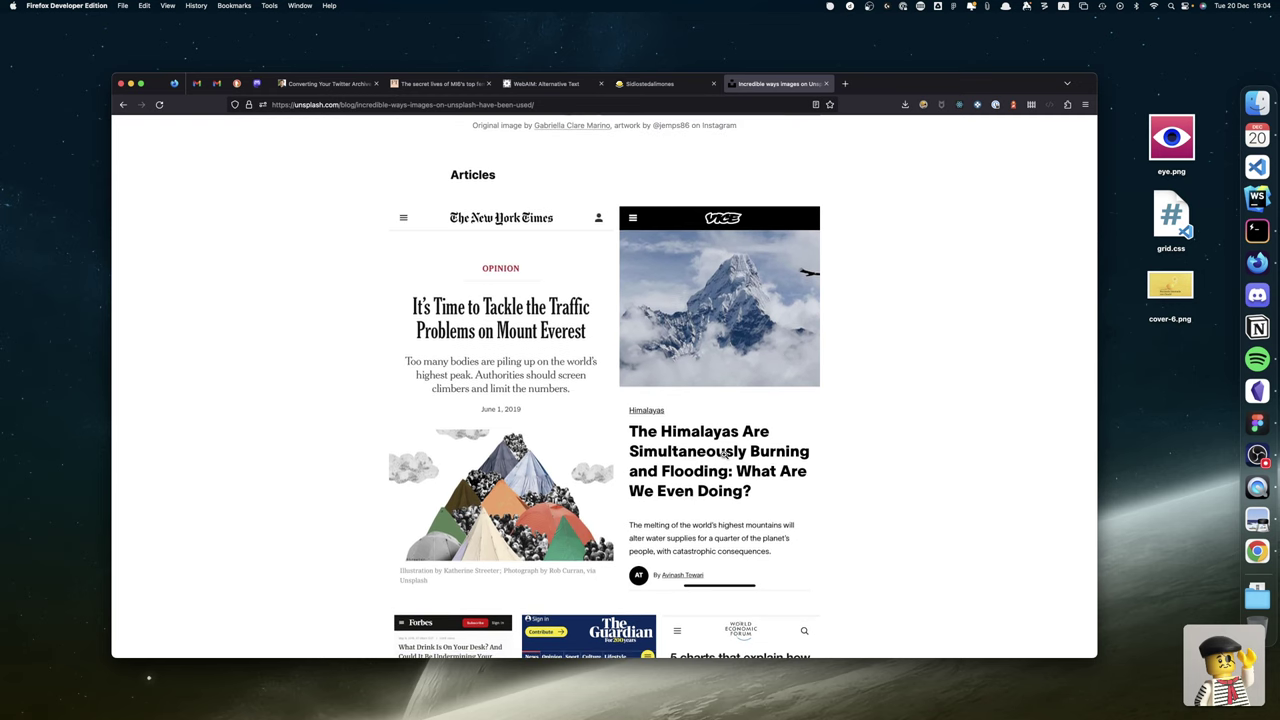
Load vice.com in a new tab, accept its cookies and look over the home page.
click(845, 84)
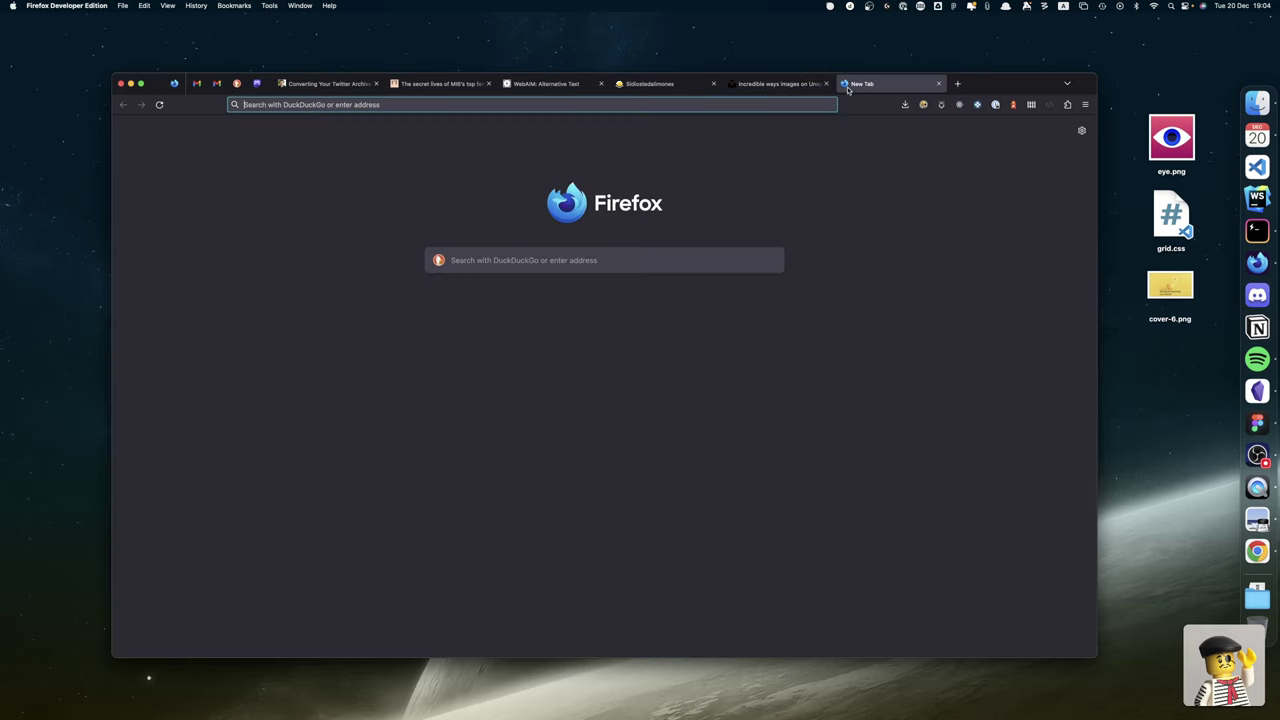
text(vice.com)
key(Return)
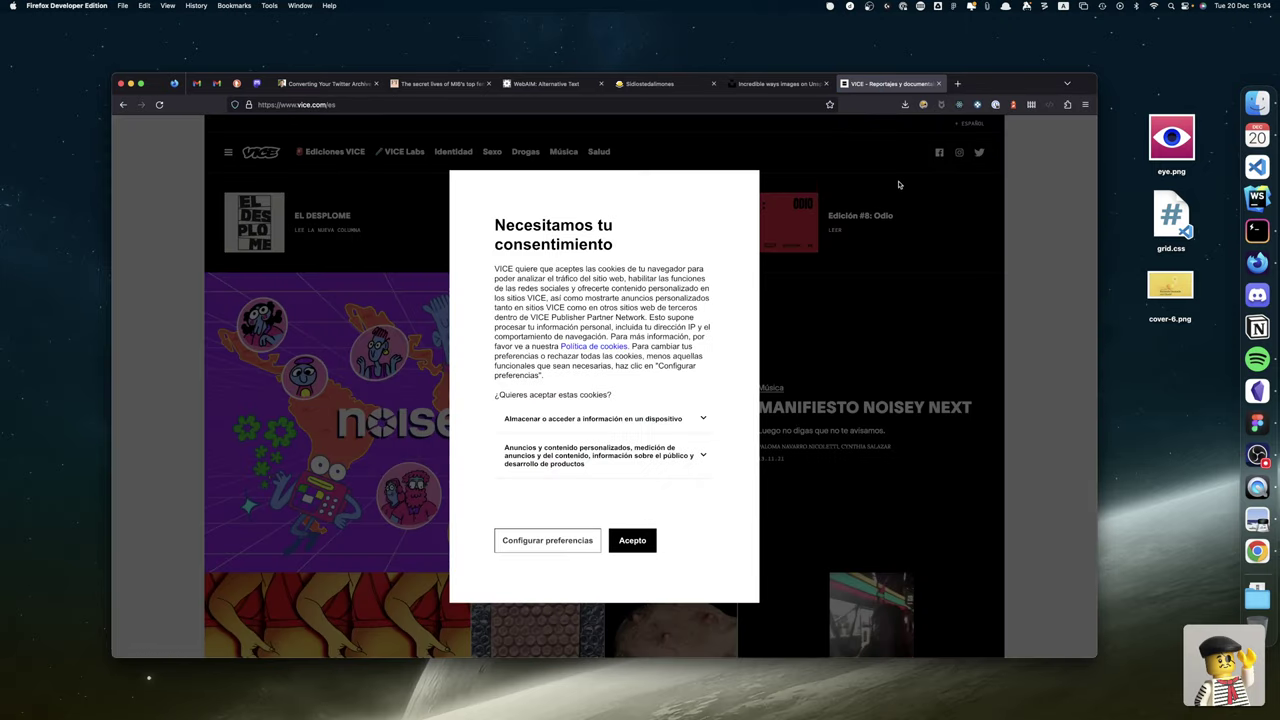
click(630, 540)
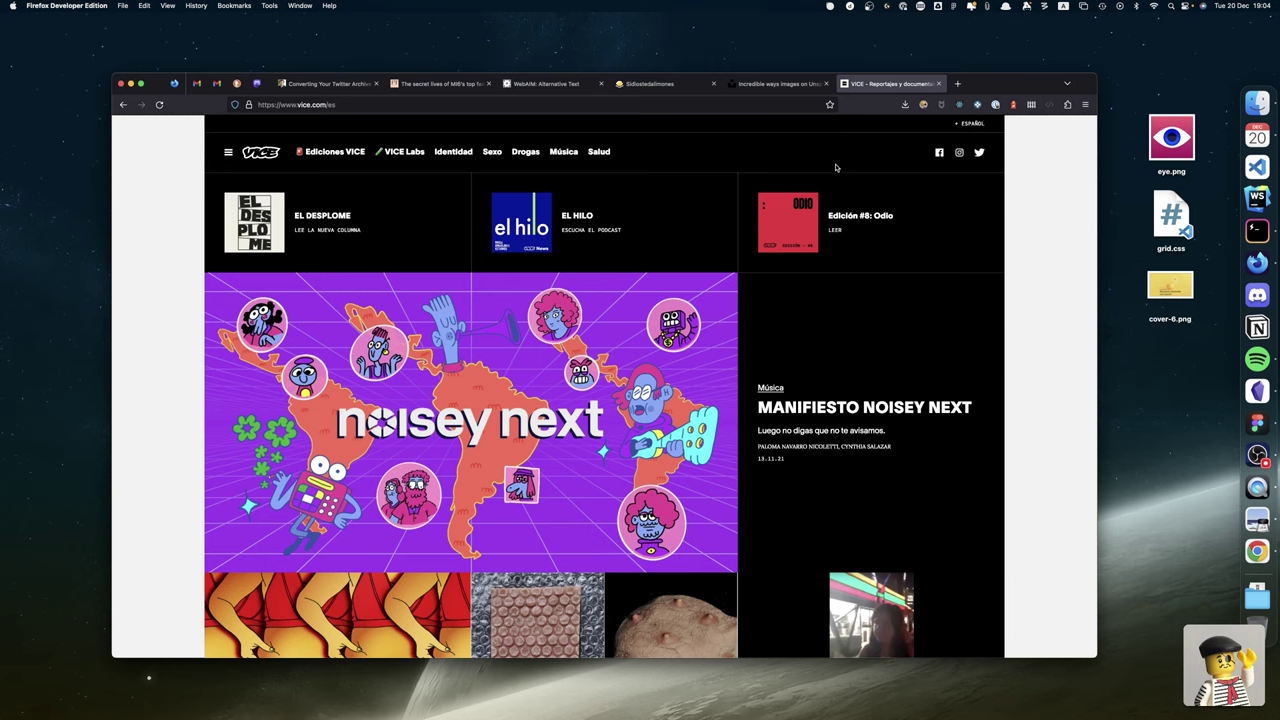
scroll(836, 167, down, 3)
scroll(836, 167, up, 3)
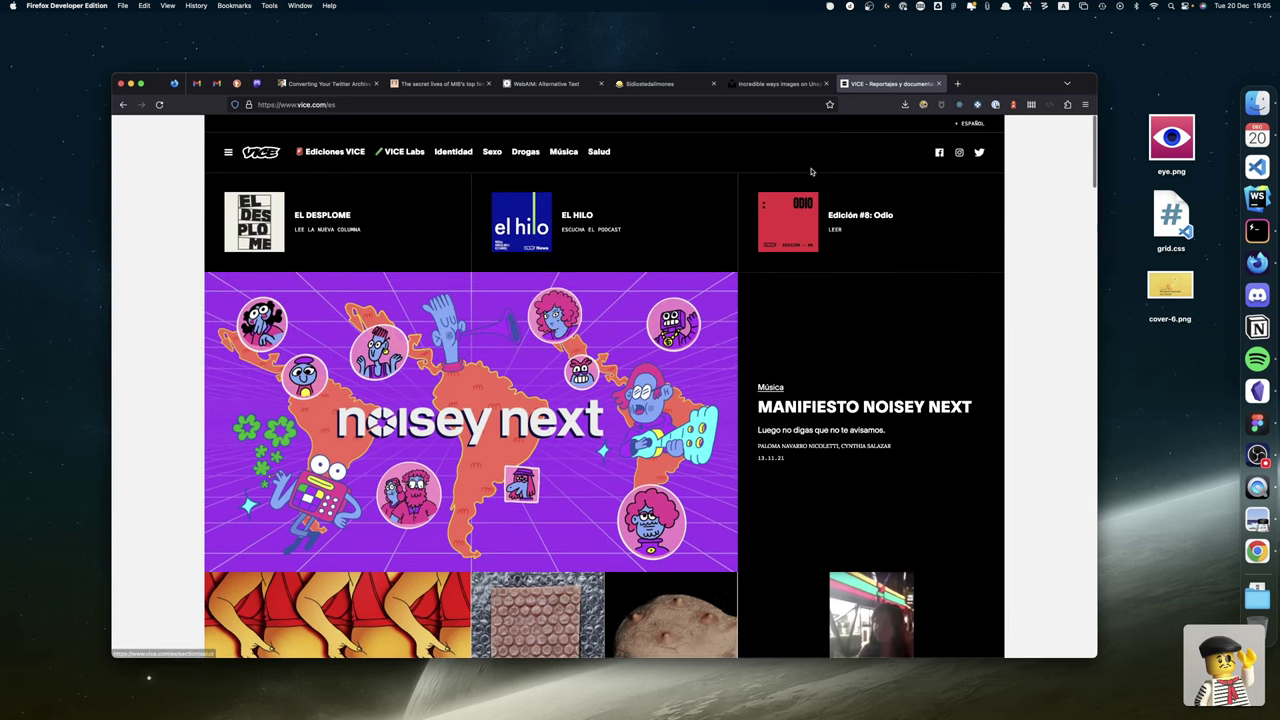
Search the Vice site for "himalayas", checking the article's headline in the Unsplash tab before submitting.
click(229, 153)
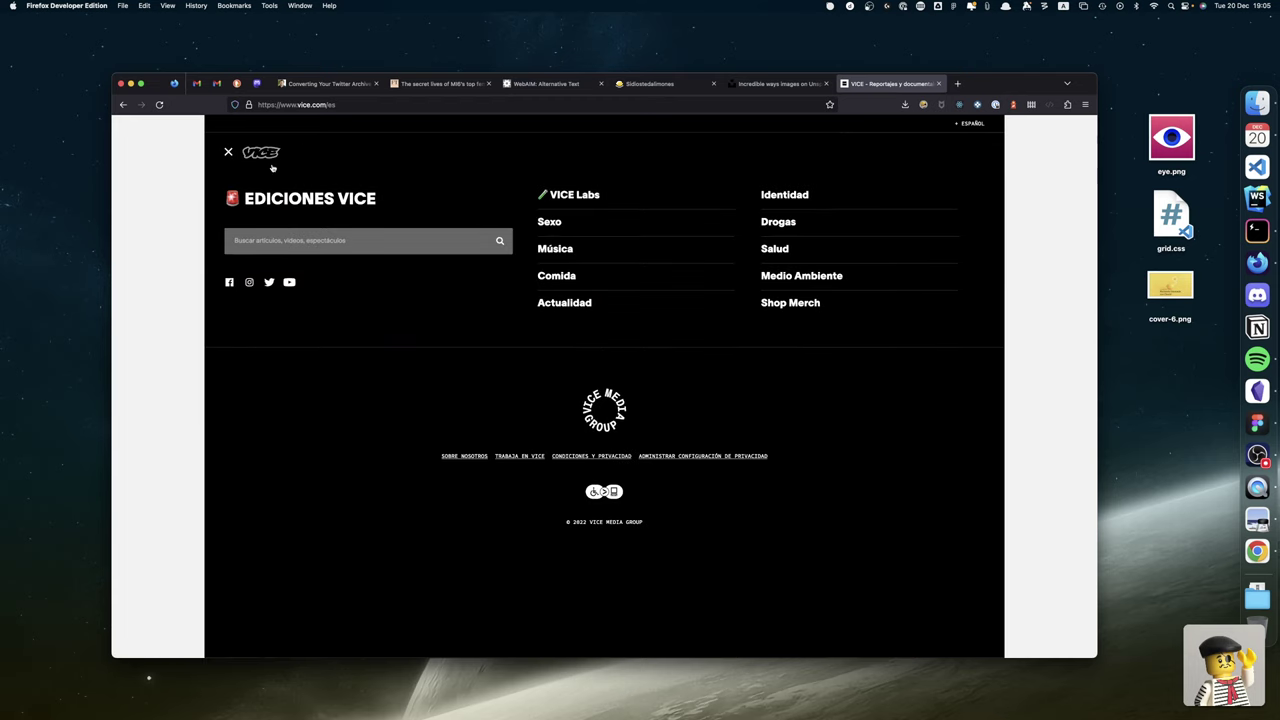
click(445, 241)
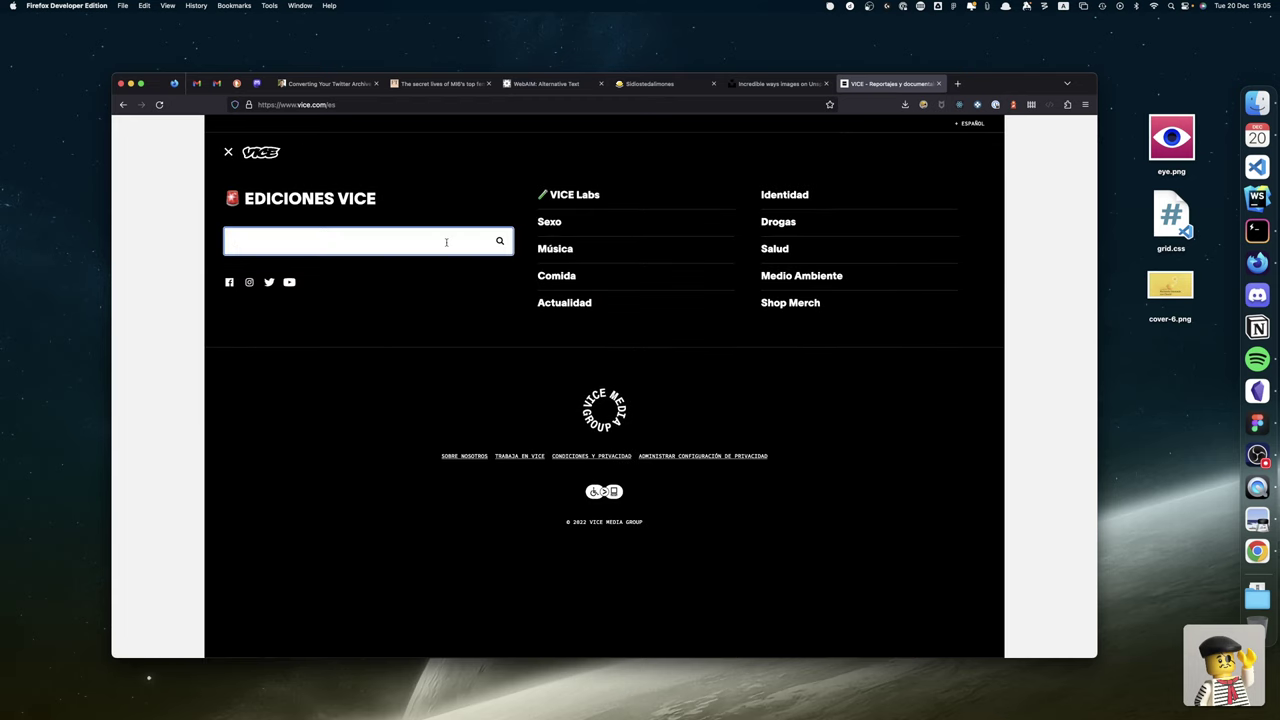
text(himalayas)
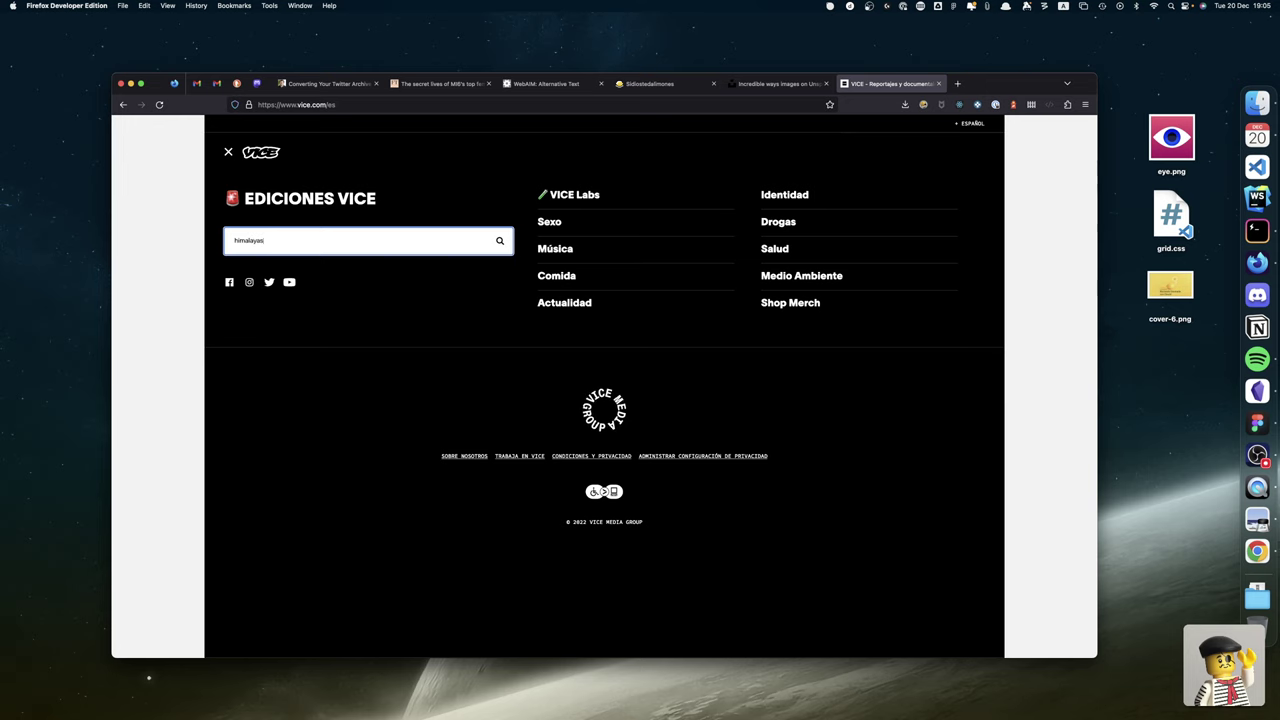
click(767, 86)
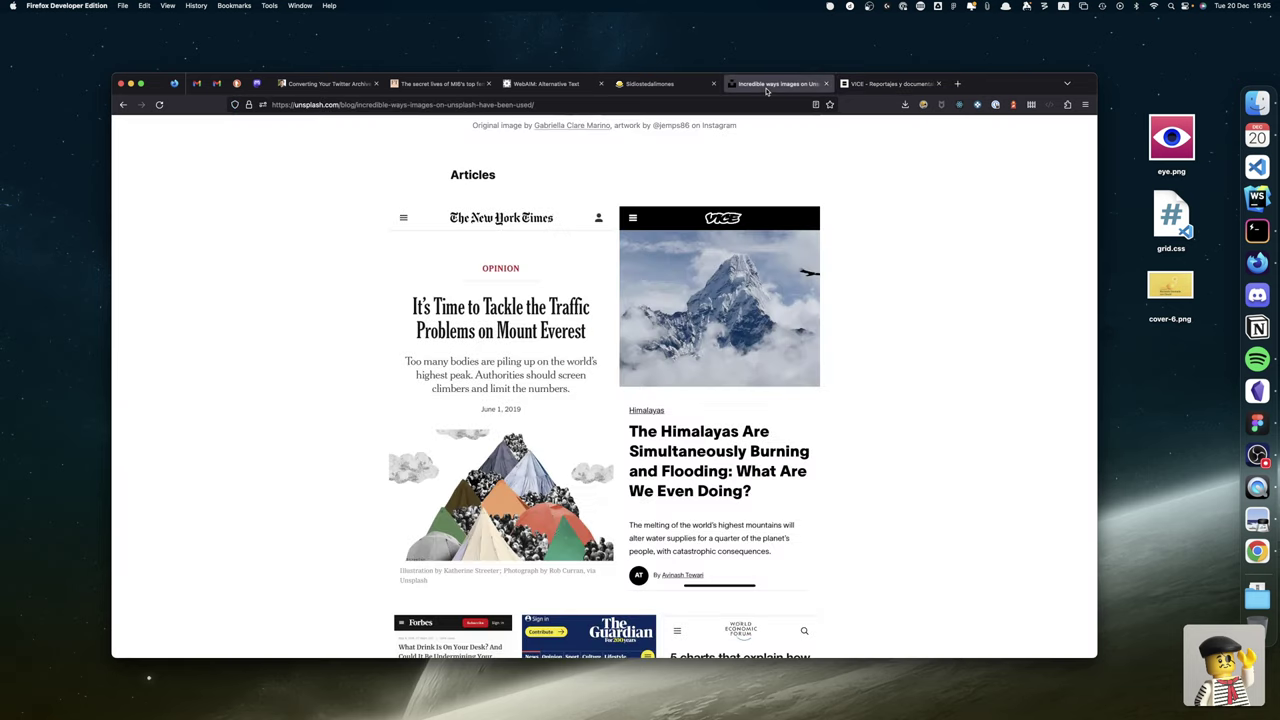
click(883, 86)
key(Return)
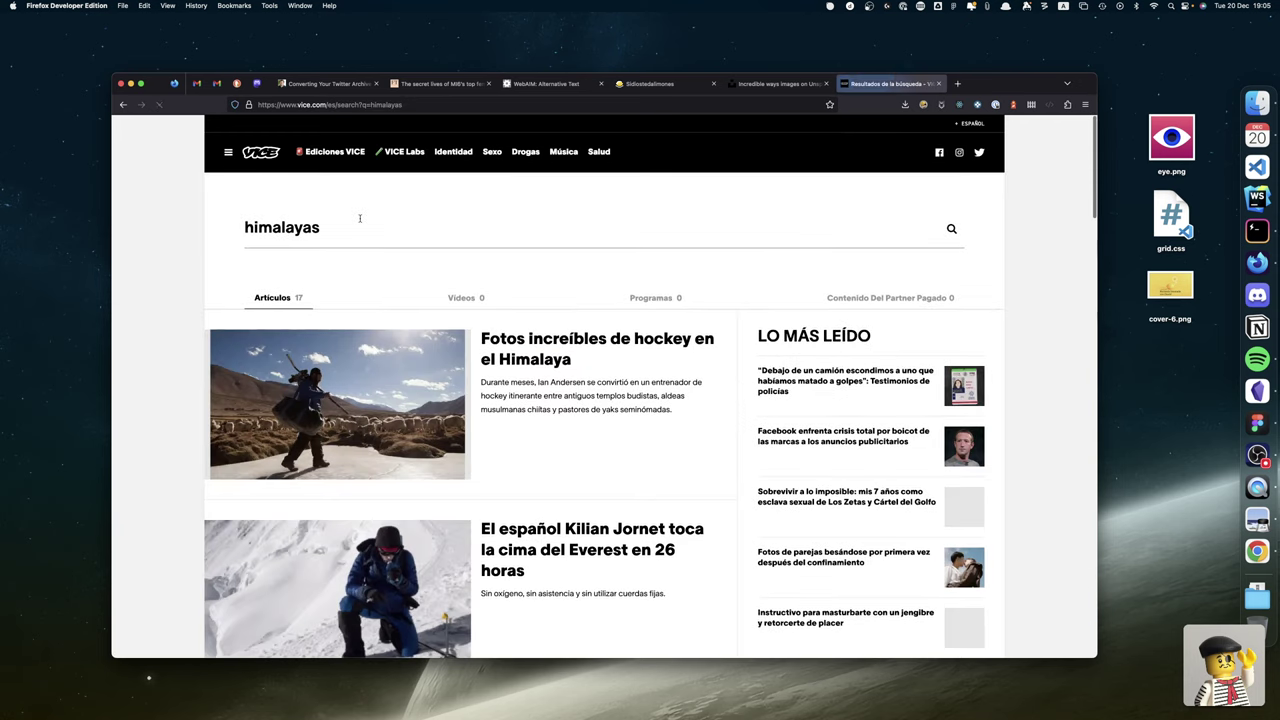
Look through the Spanish Vice search results for the Himalayas article, comparing them with its headline in the Unsplash post.
scroll(498, 384, down, 5)
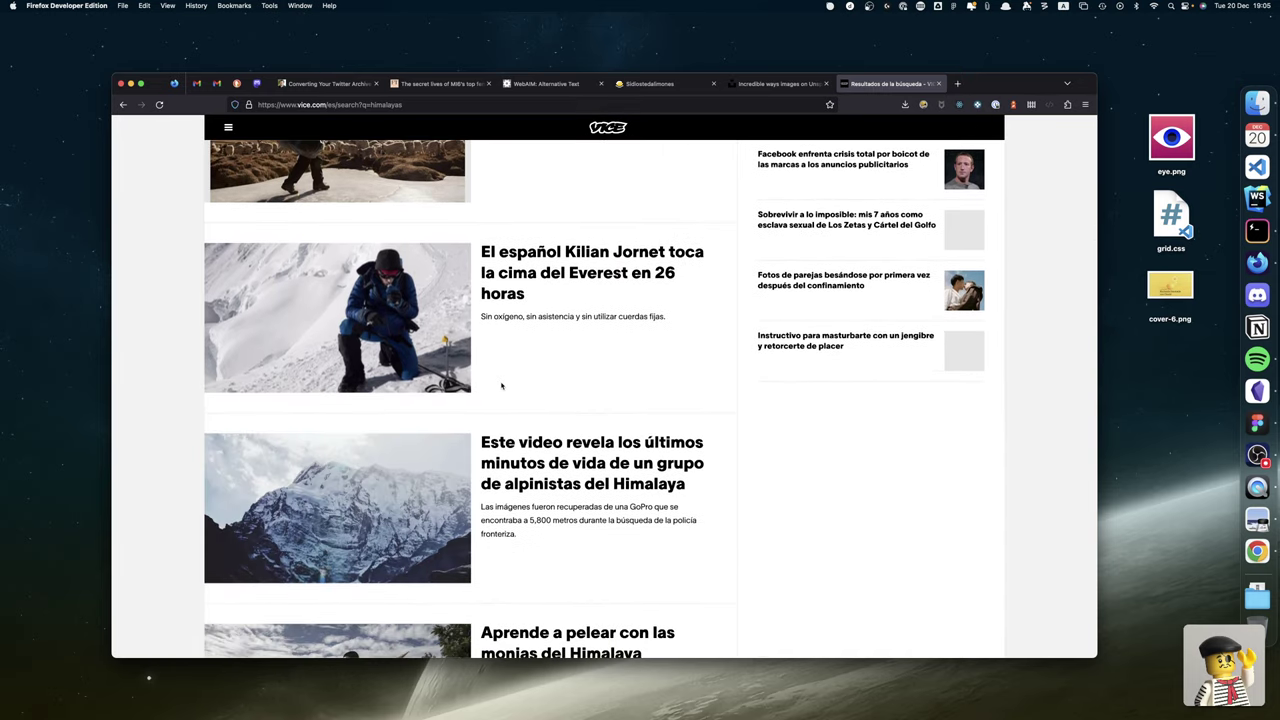
scroll(502, 386, down, 2)
scroll(502, 386, down, 8)
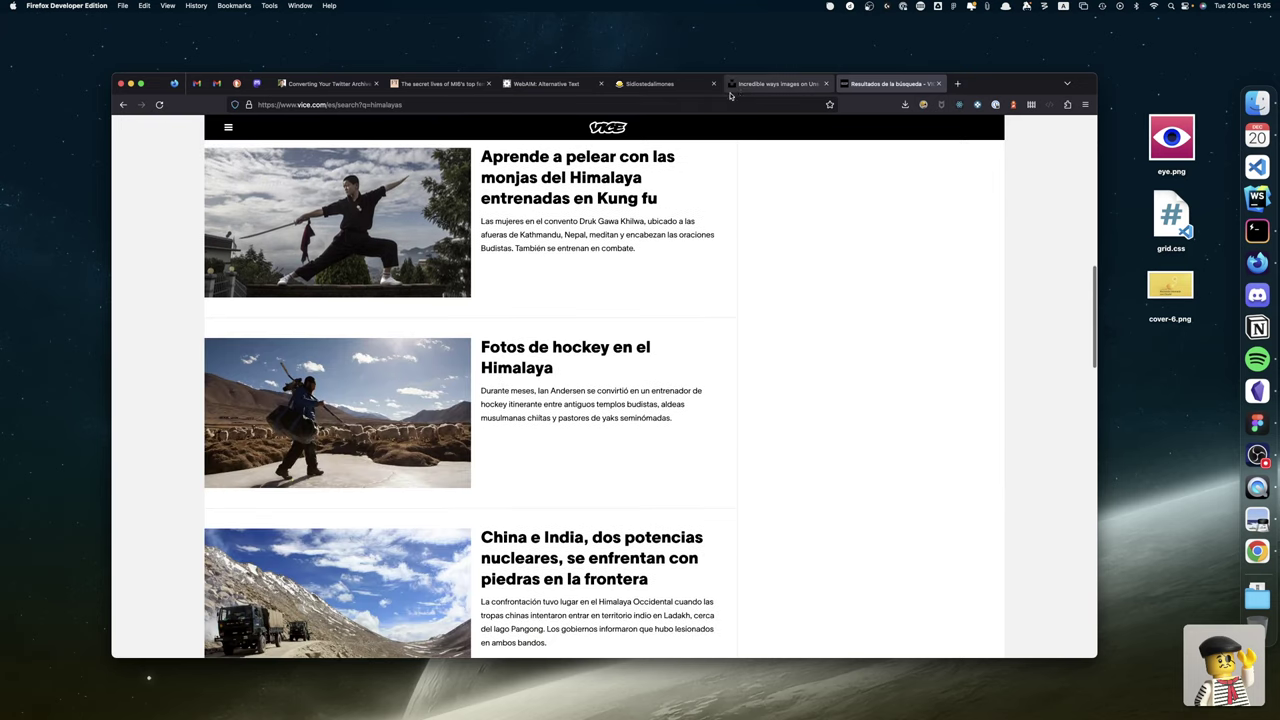
click(778, 83)
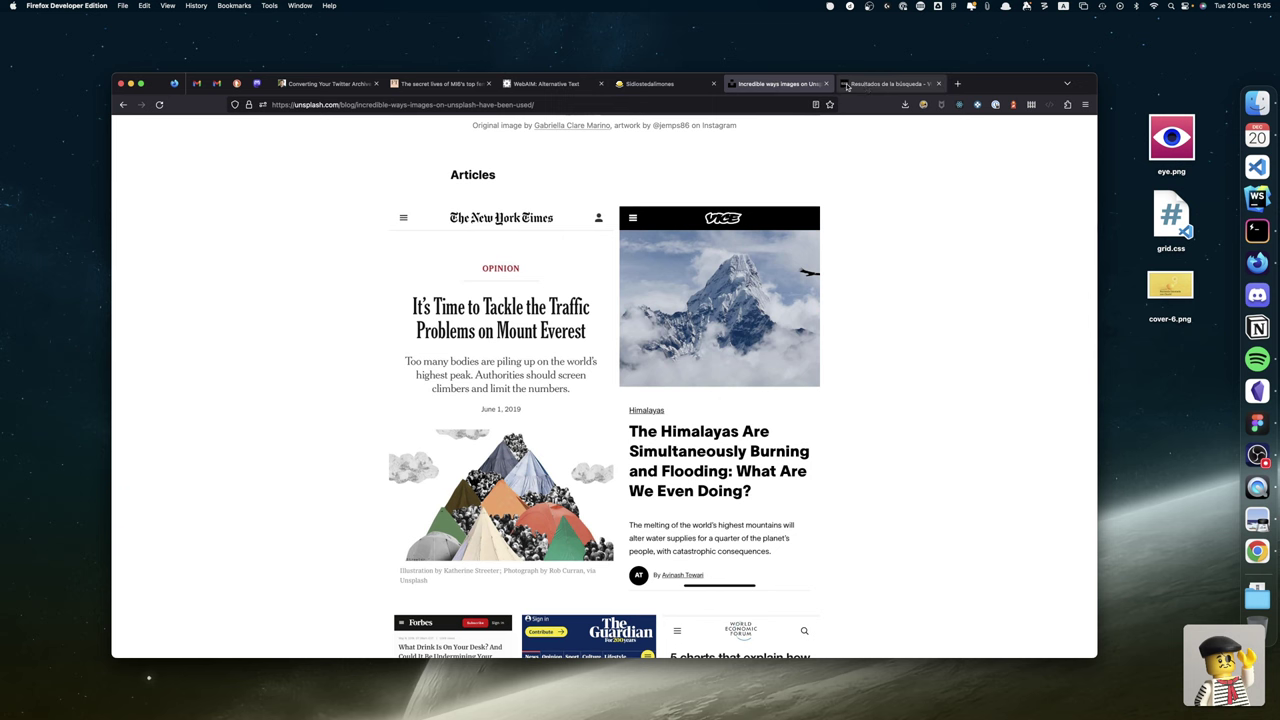
click(885, 84)
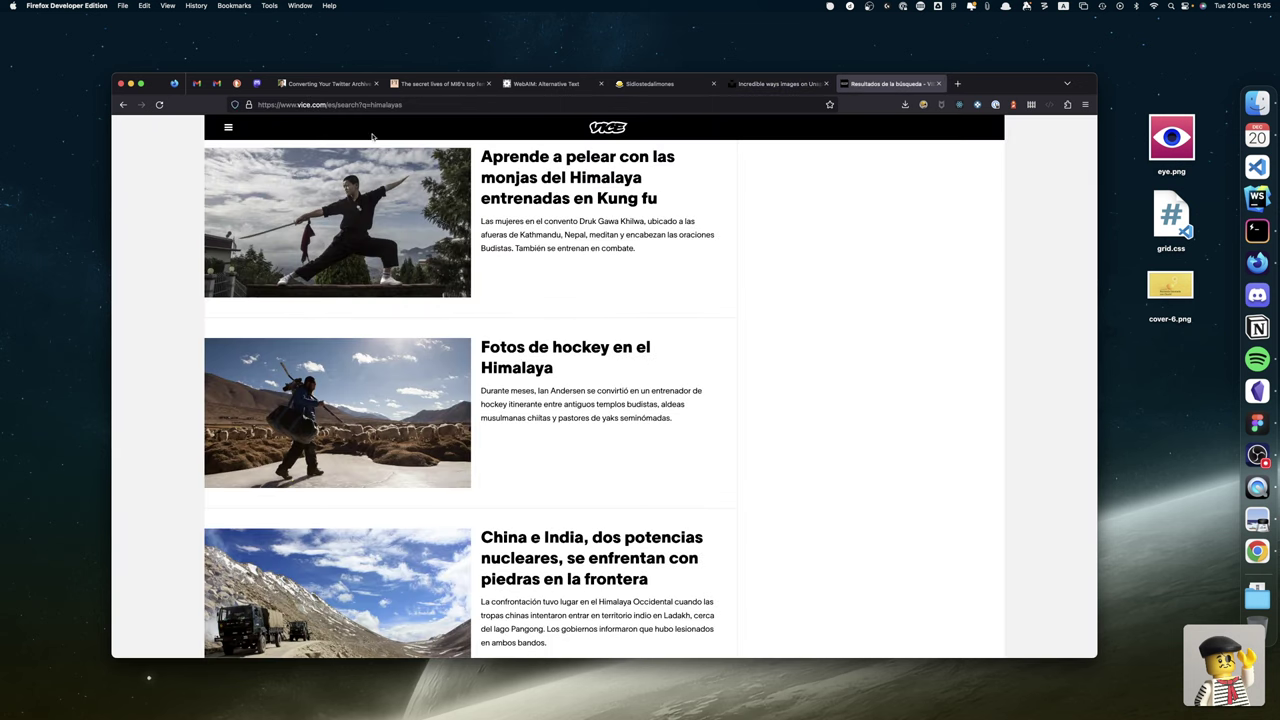
Try to load the Vice search without the "es" language code in its address, and return to the home page.
click(330, 105)
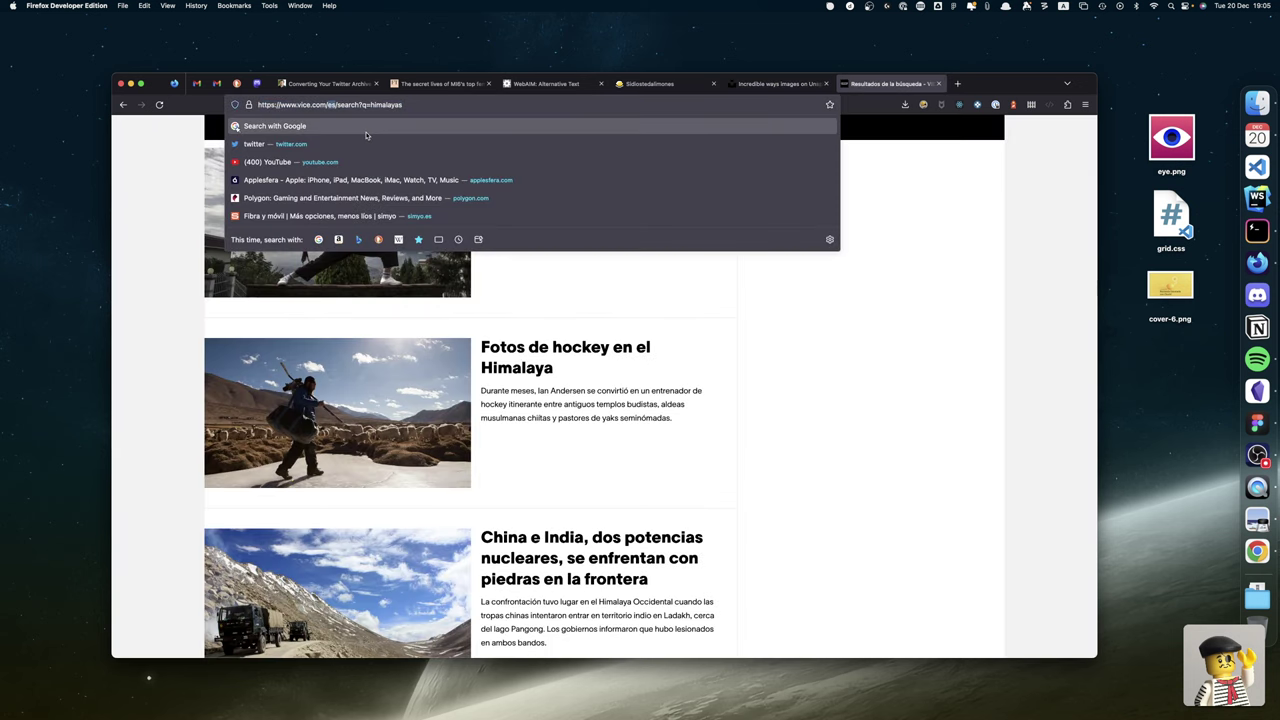
key(BackSpace)
key(Return)
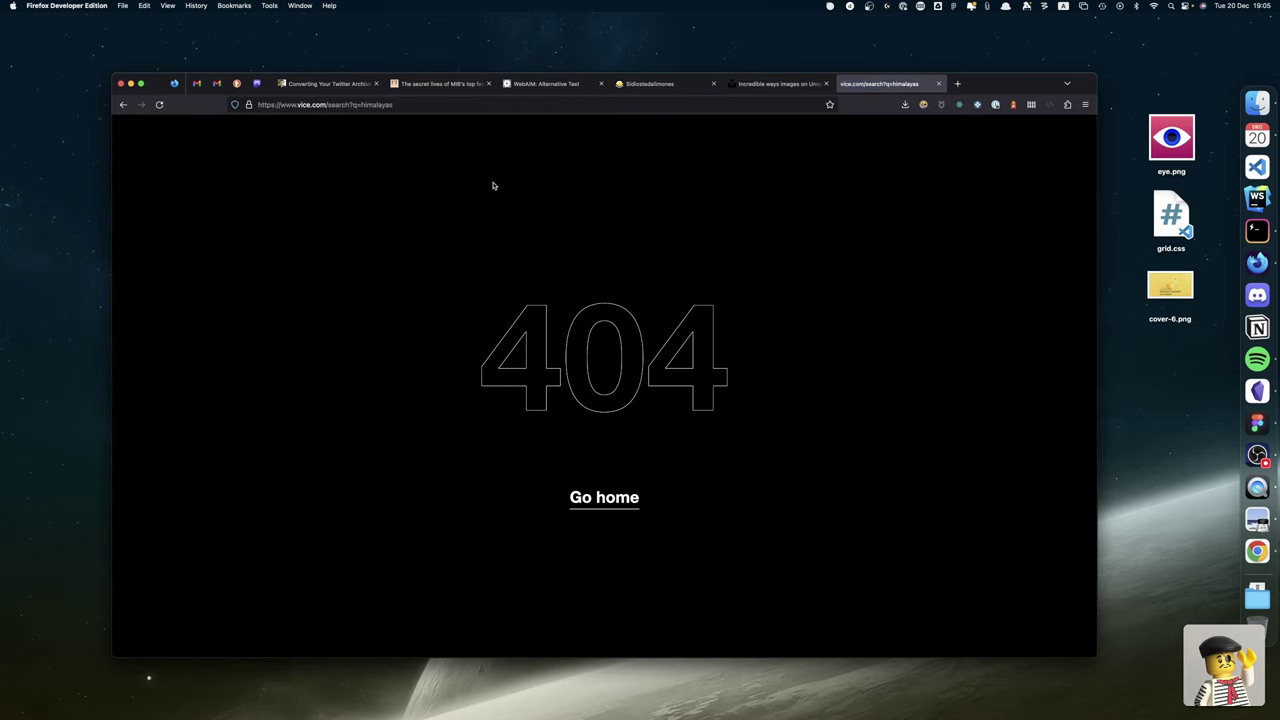
click(620, 500)
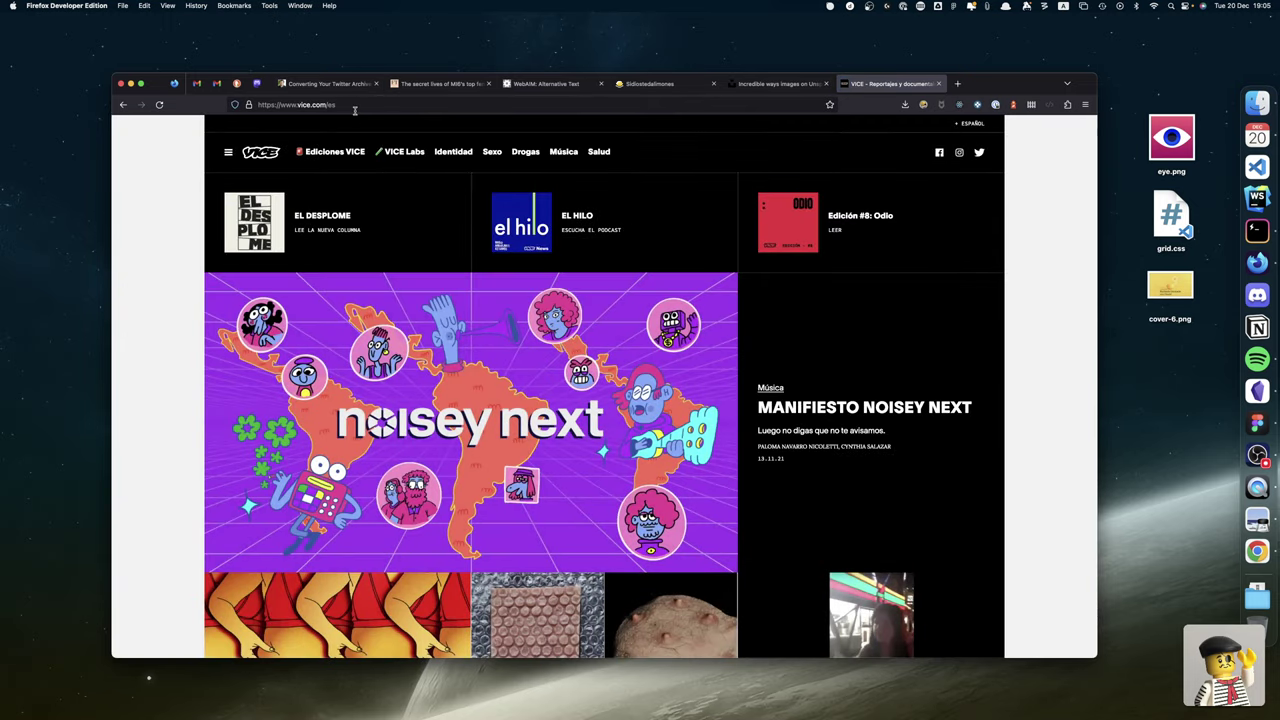
Switch the Vice site to its English edition and look over the home page.
click(342, 156)
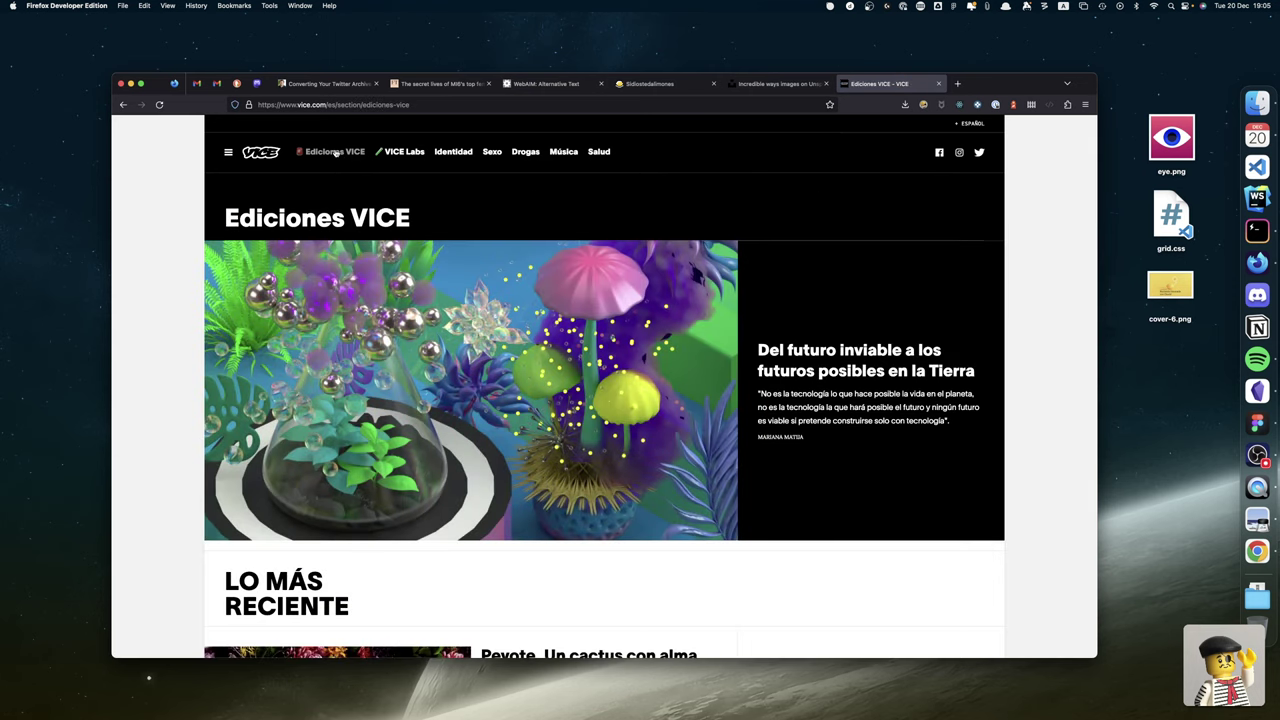
click(975, 124)
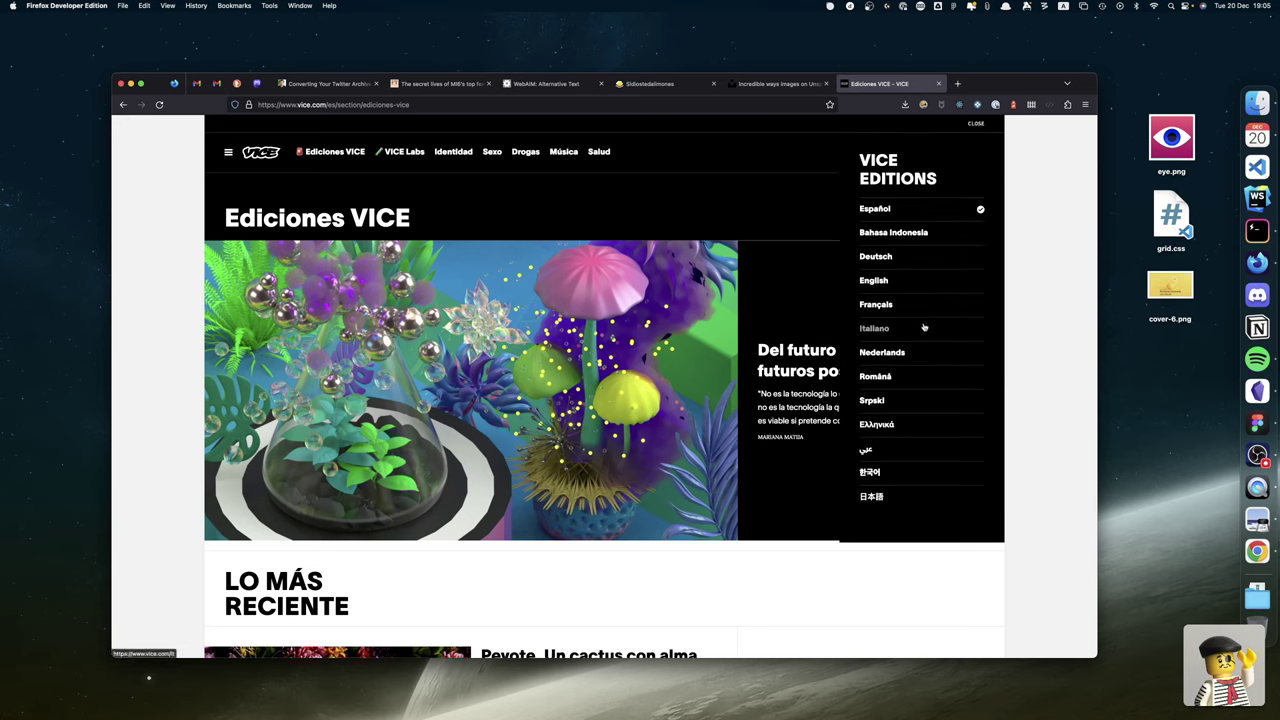
click(874, 282)
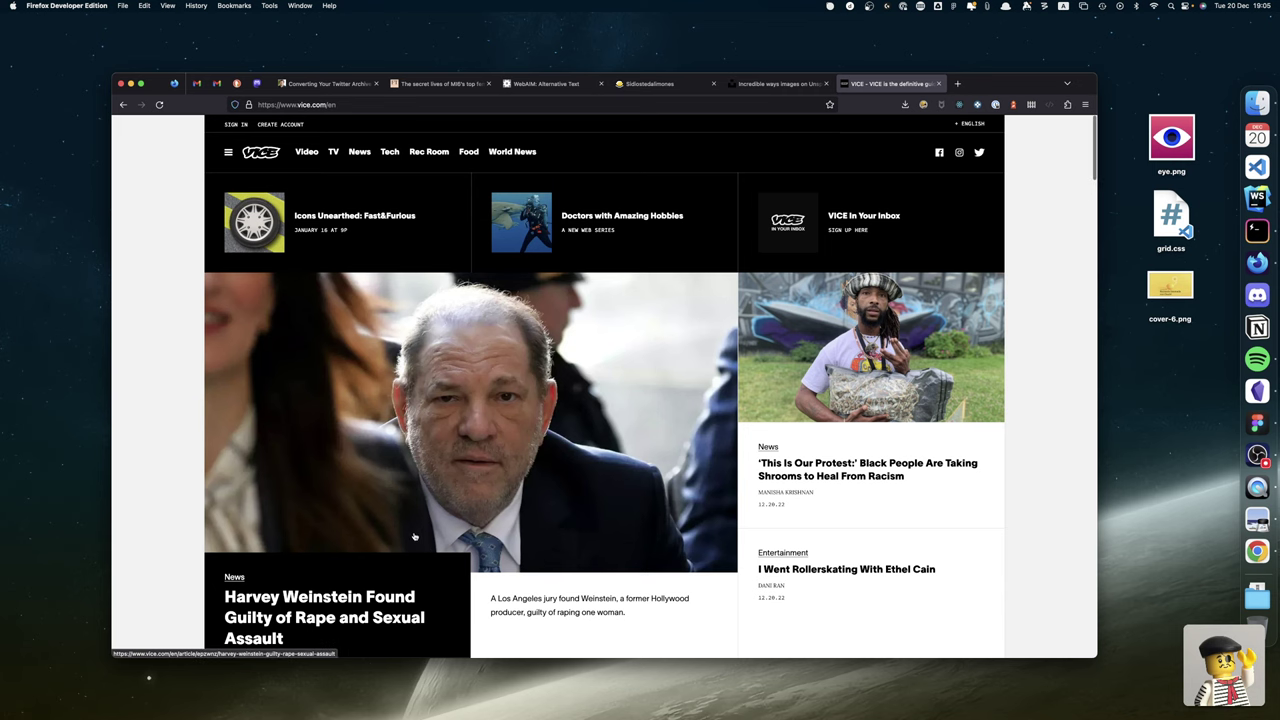
scroll(414, 535, down, 1)
scroll(414, 535, down, 5)
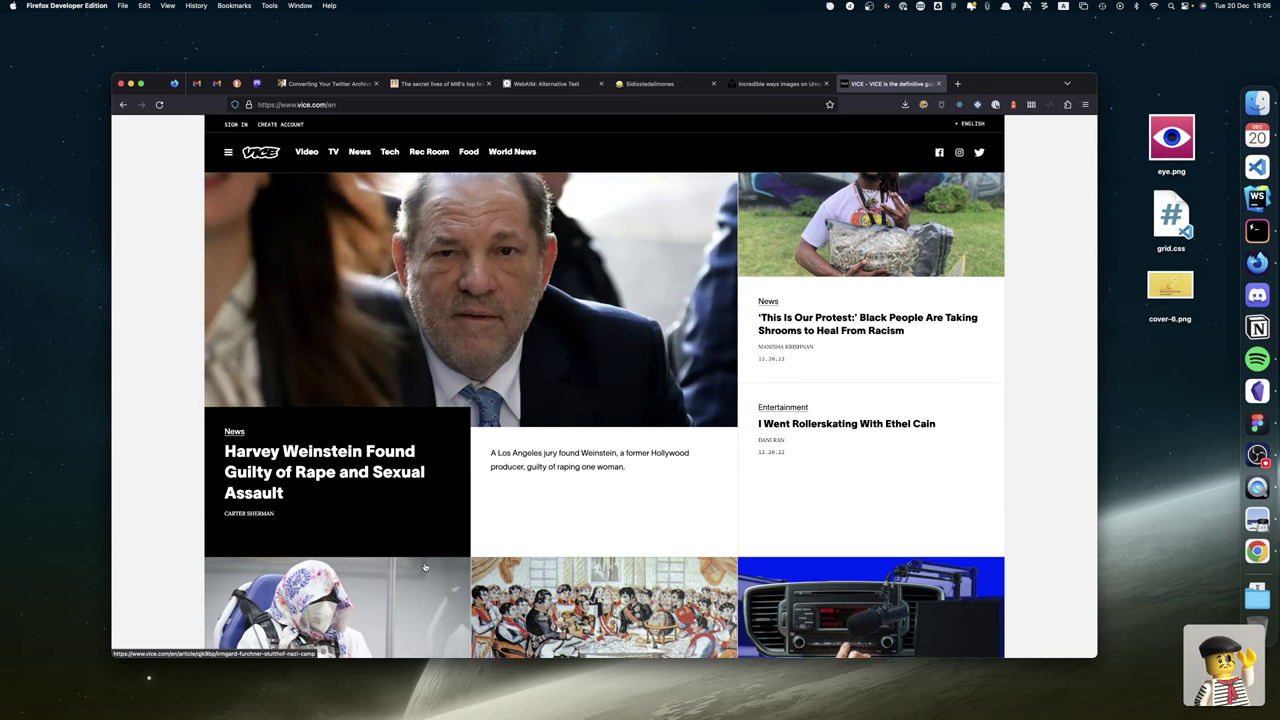
scroll(418, 561, up, 5)
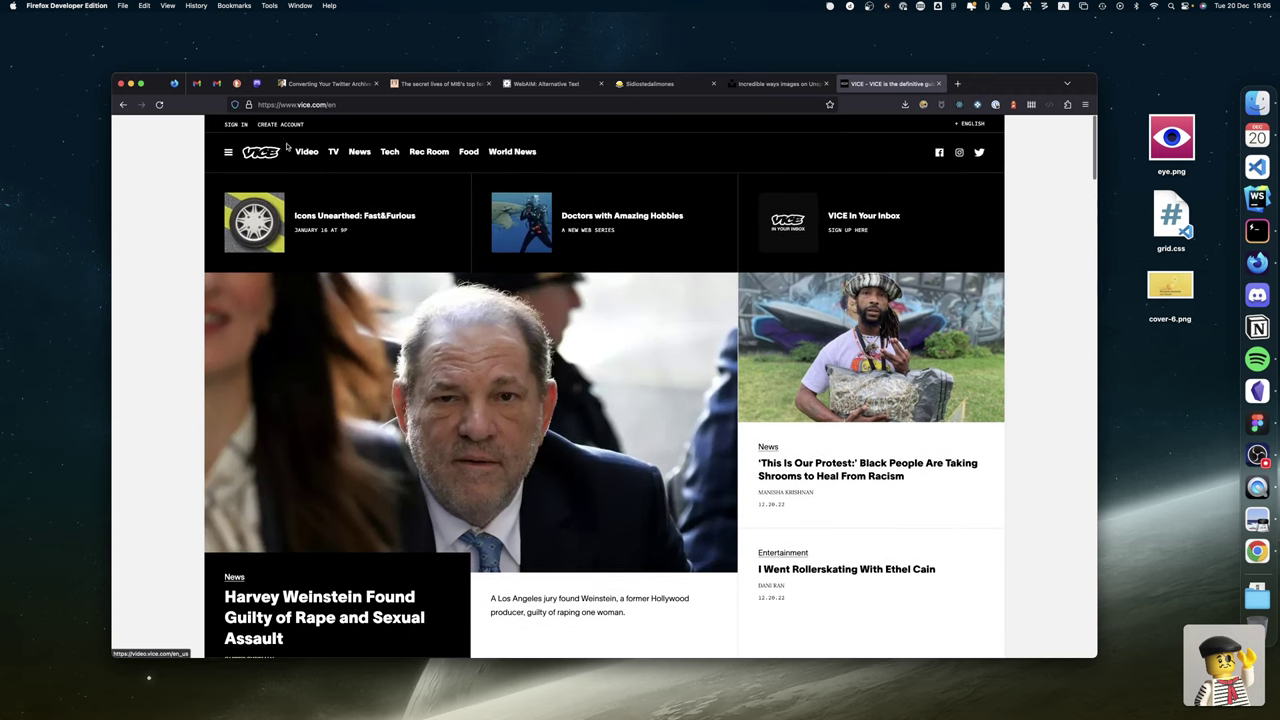
Search the English Vice site for "himalayas".
click(228, 154)
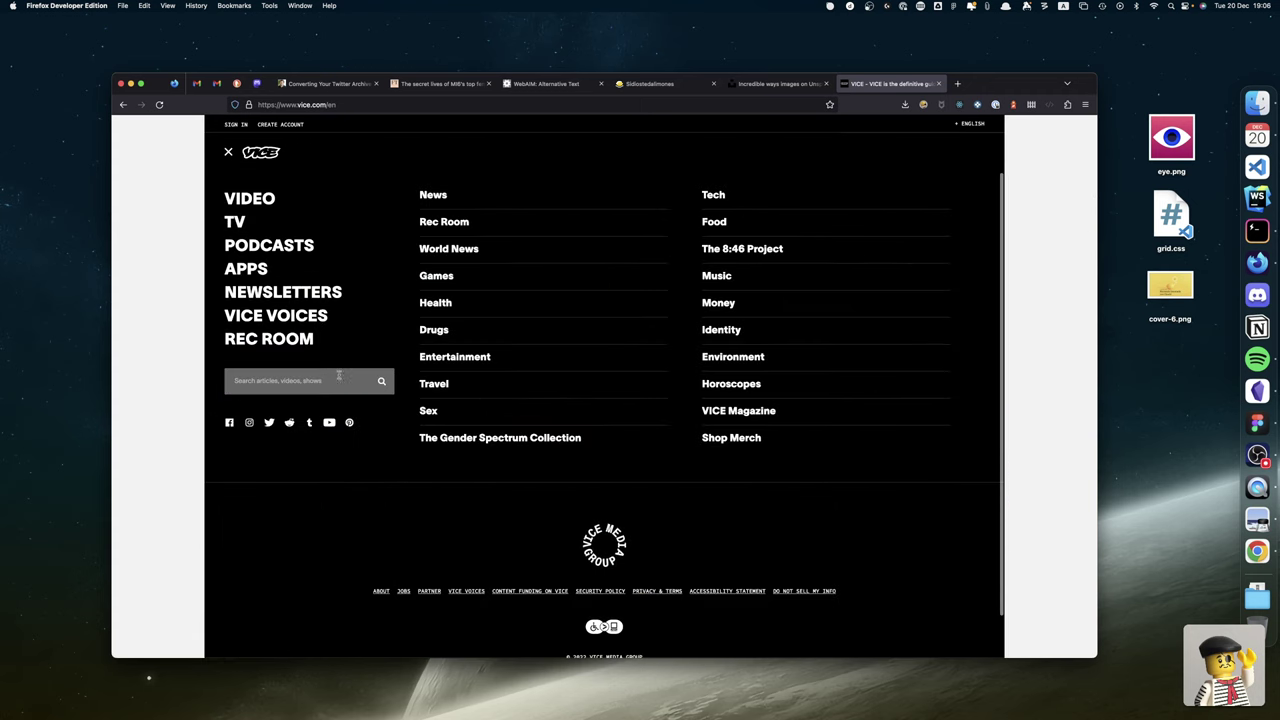
click(338, 383)
text(himalayas)
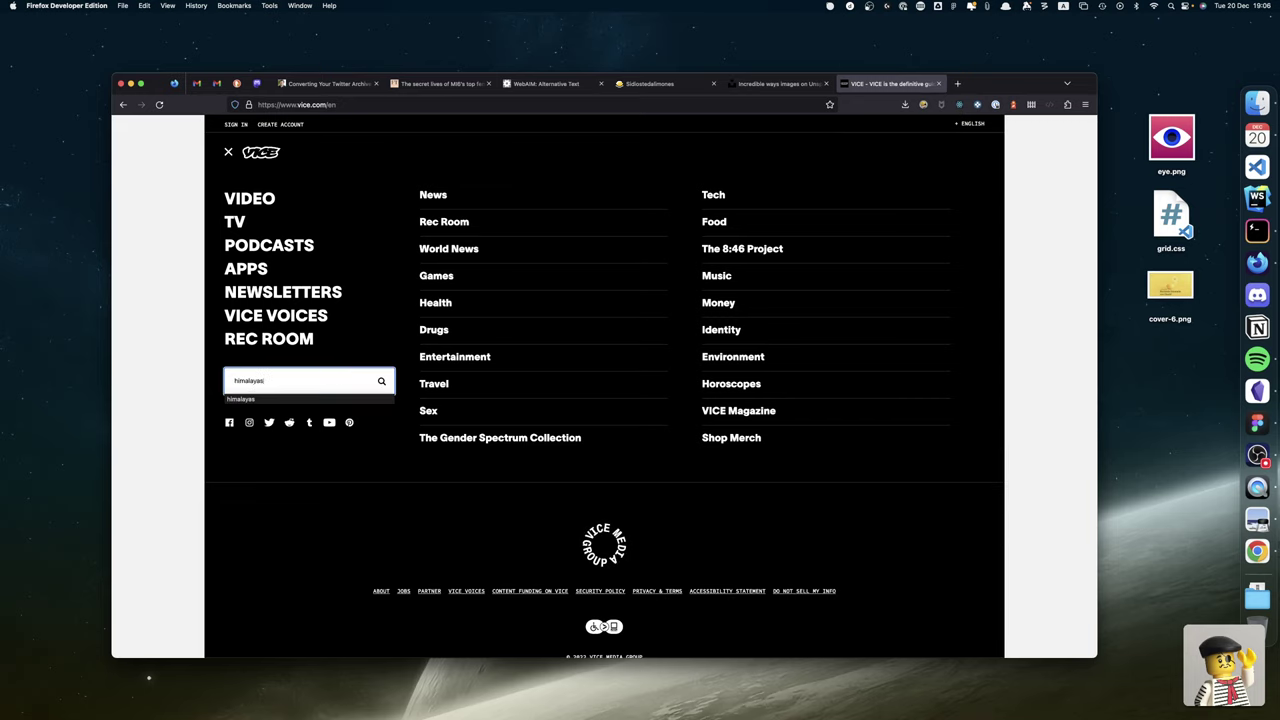
key(Down)
key(Return)
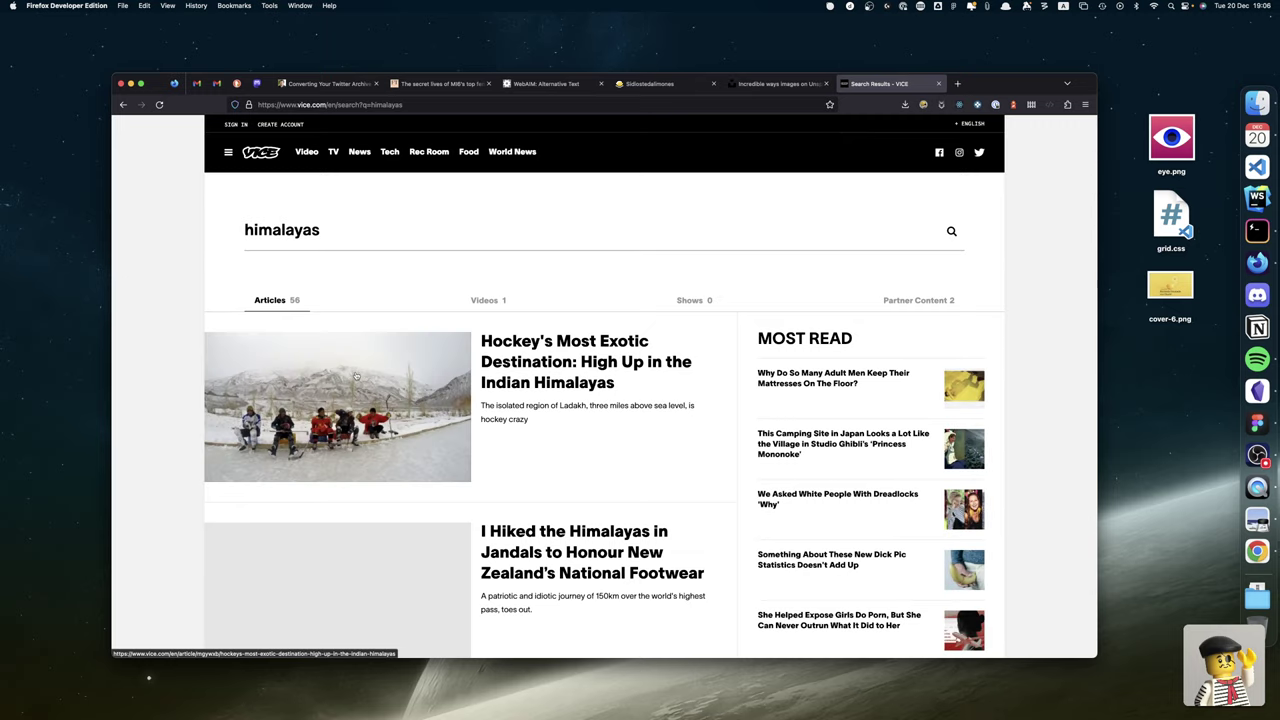
Find and open the article "The Himalayas Are Simultaneously Burning and Flooding: What Are We Even Doing?" in the results.
scroll(356, 375, down, 3)
scroll(356, 375, down, 10)
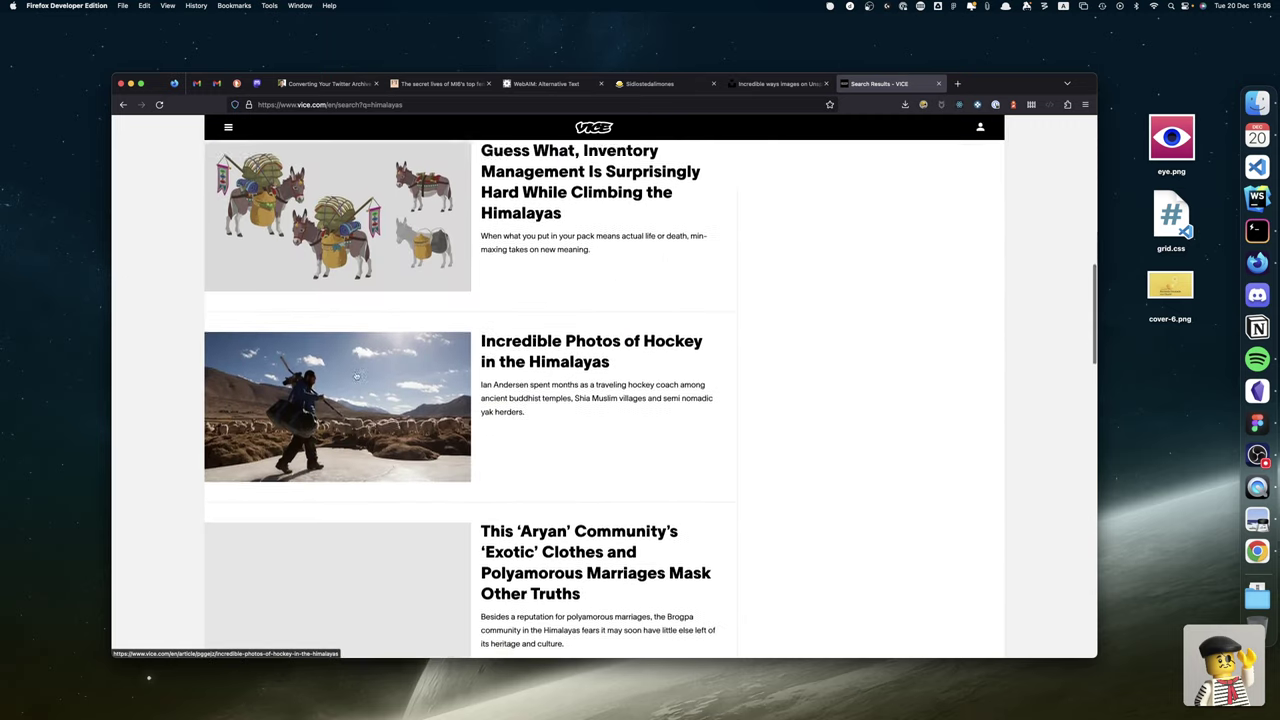
scroll(356, 375, down, 6)
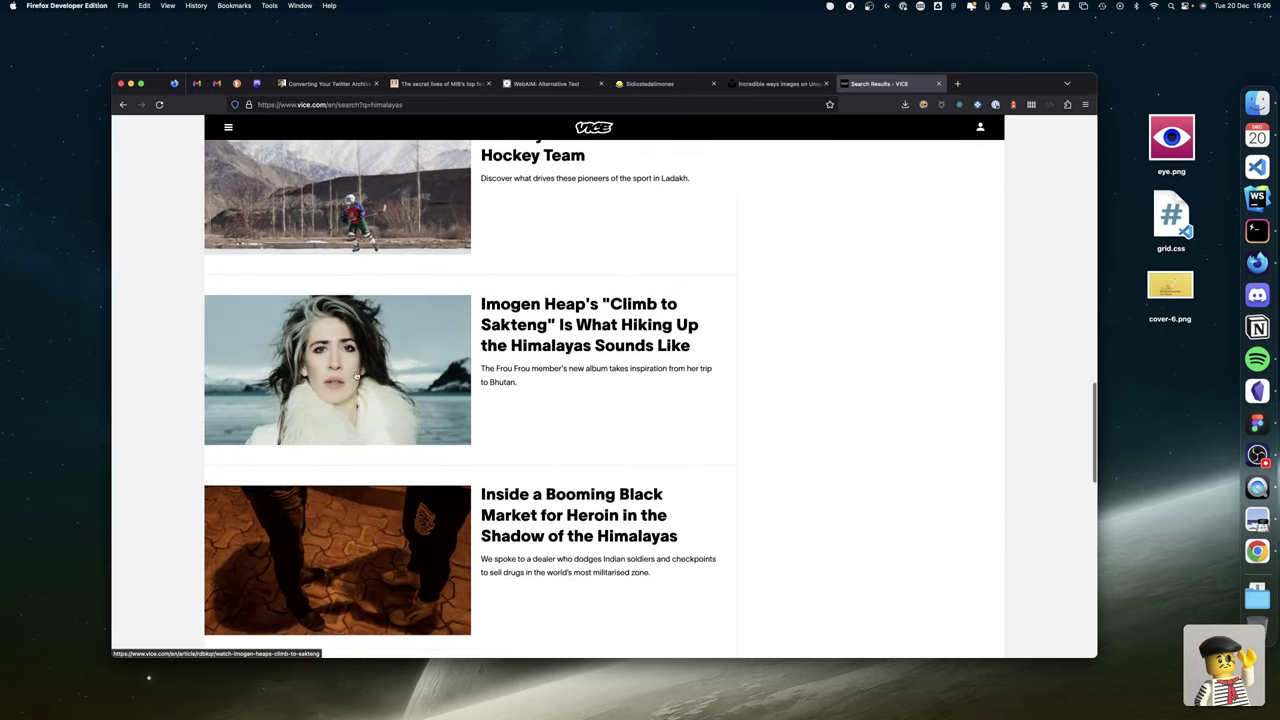
scroll(356, 375, down, 4)
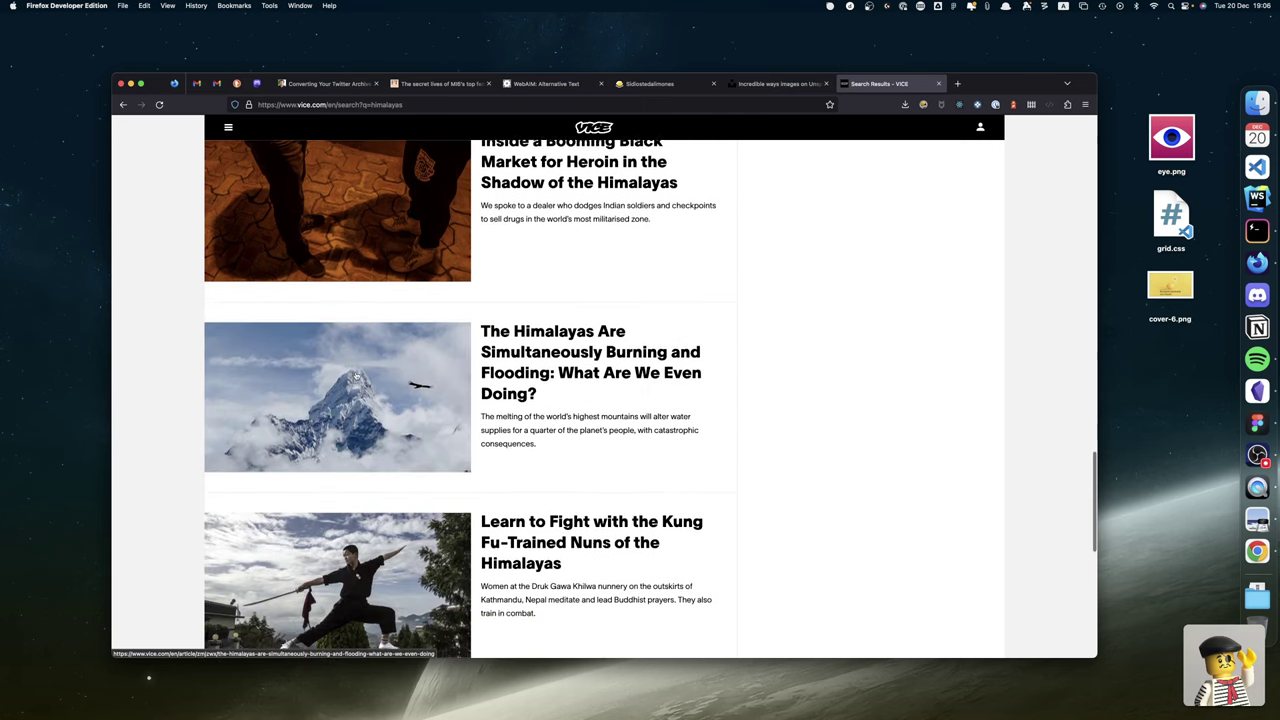
click(552, 371)
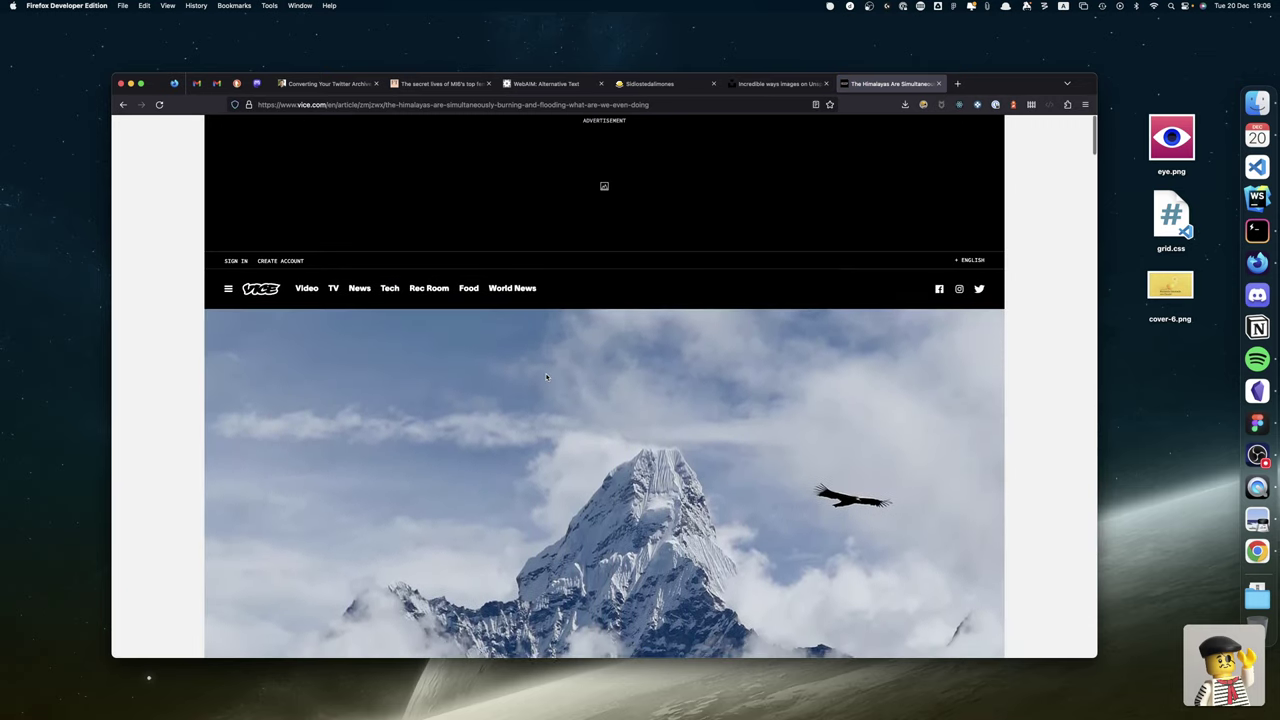
Examine the Himalayas article's cover image, subtitle, publication date and opening text for how the header is structured and credited.
scroll(546, 377, down, 3)
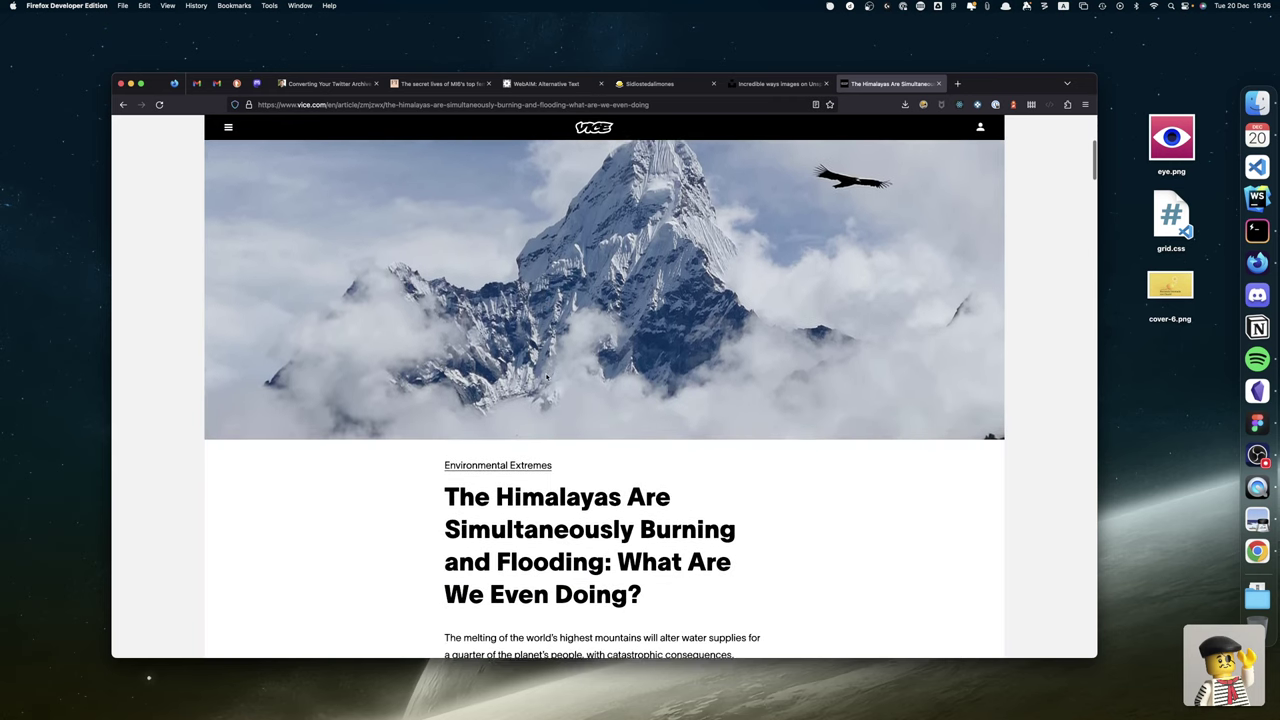
scroll(546, 377, down, 3)
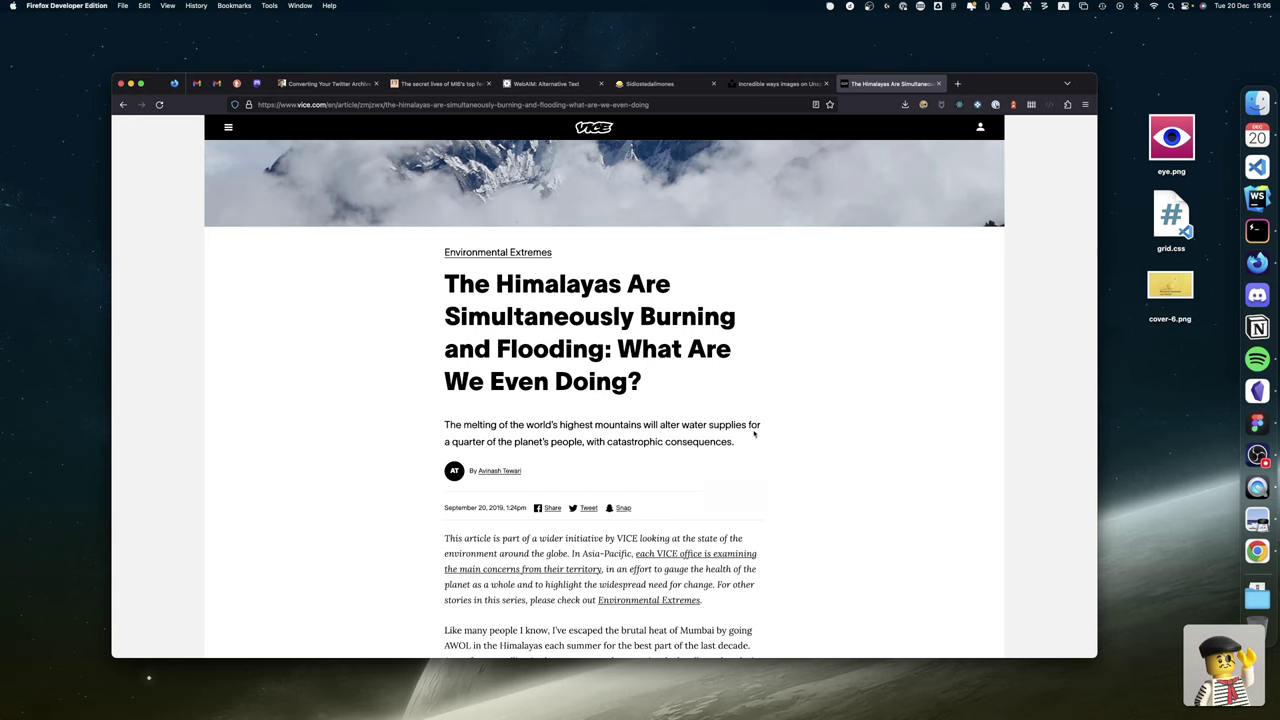
drag(741, 447, 421, 421)
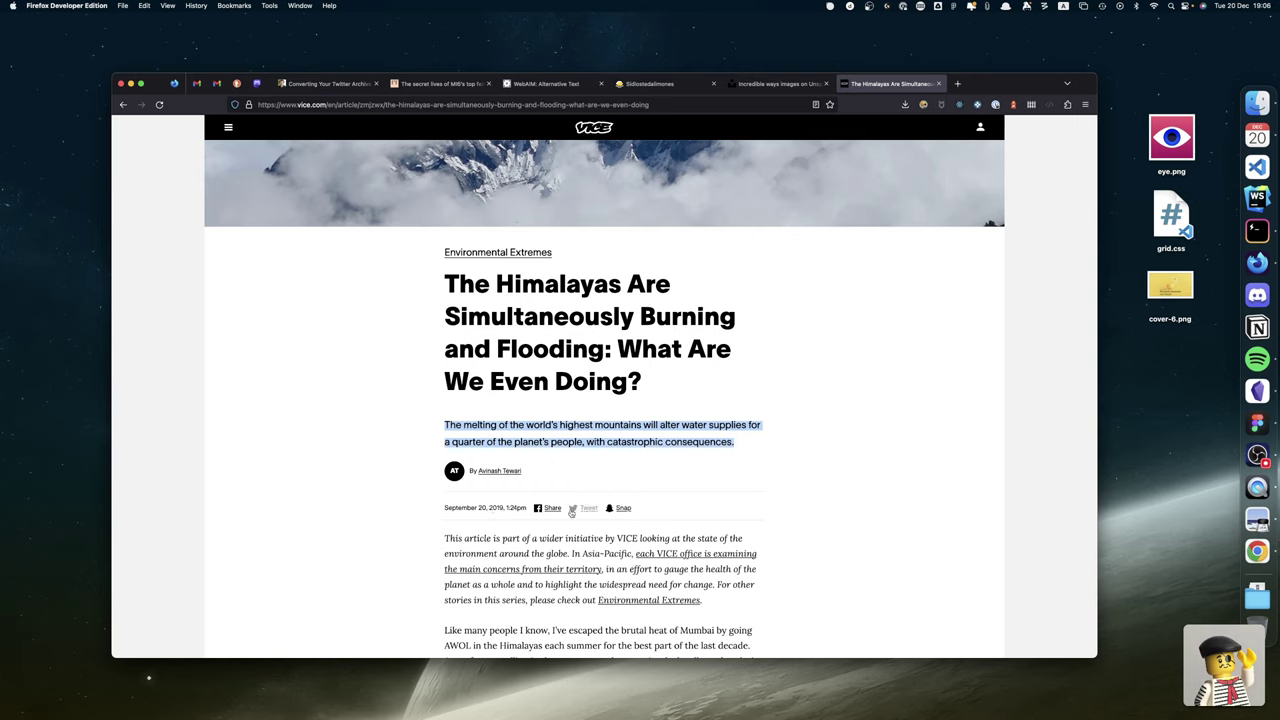
drag(525, 507, 451, 507)
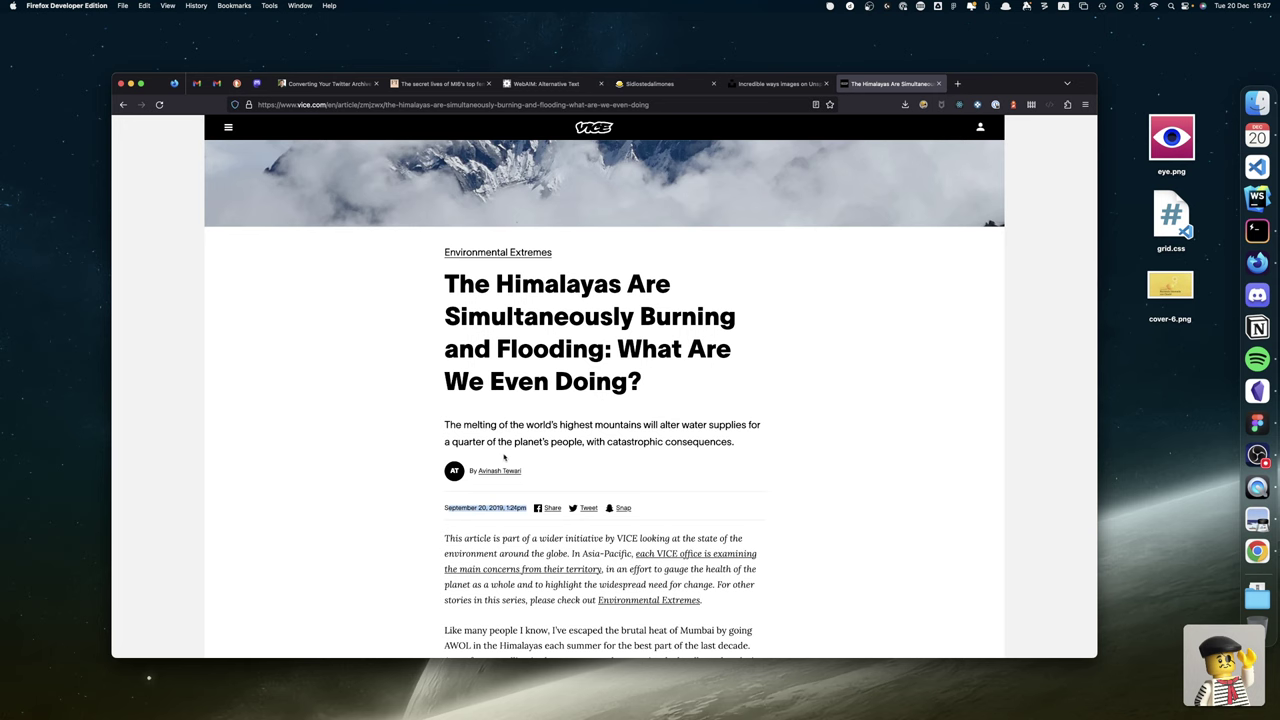
scroll(560, 350, down, 6)
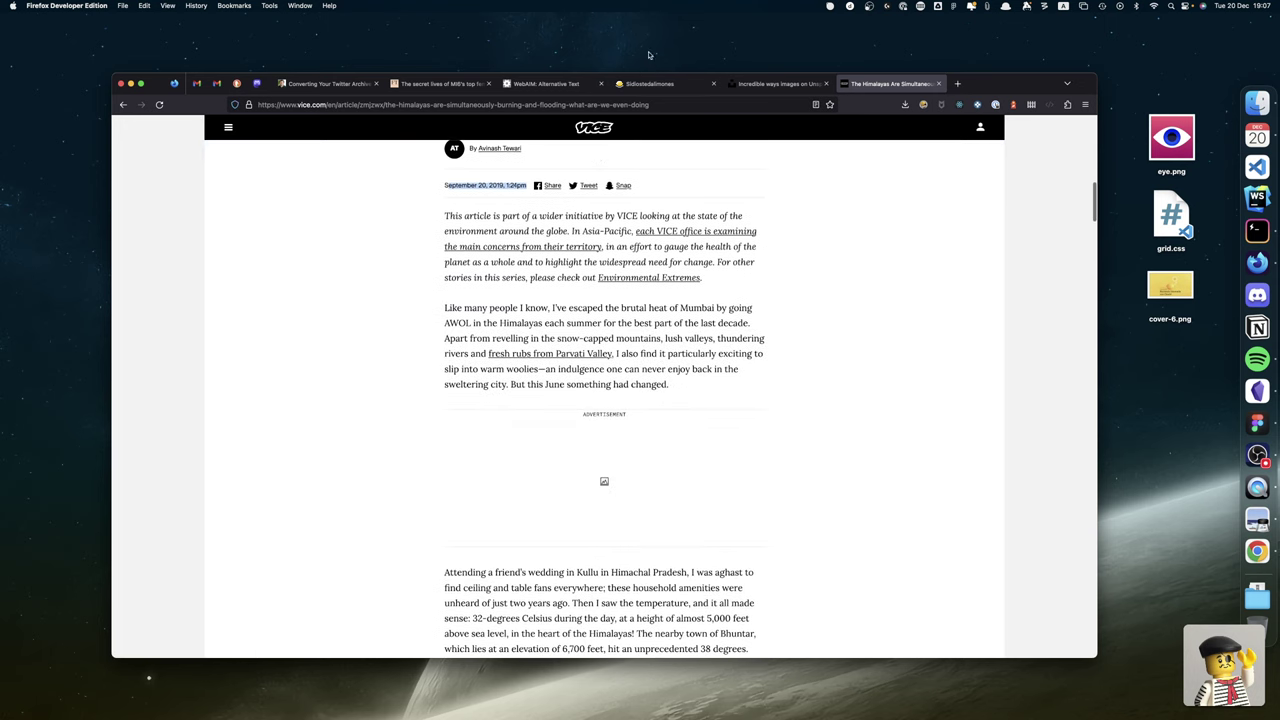
Close the developer tools and responsive view on the Sidiostedalimones post, and examine its cover credit and date line at desktop width.
click(646, 84)
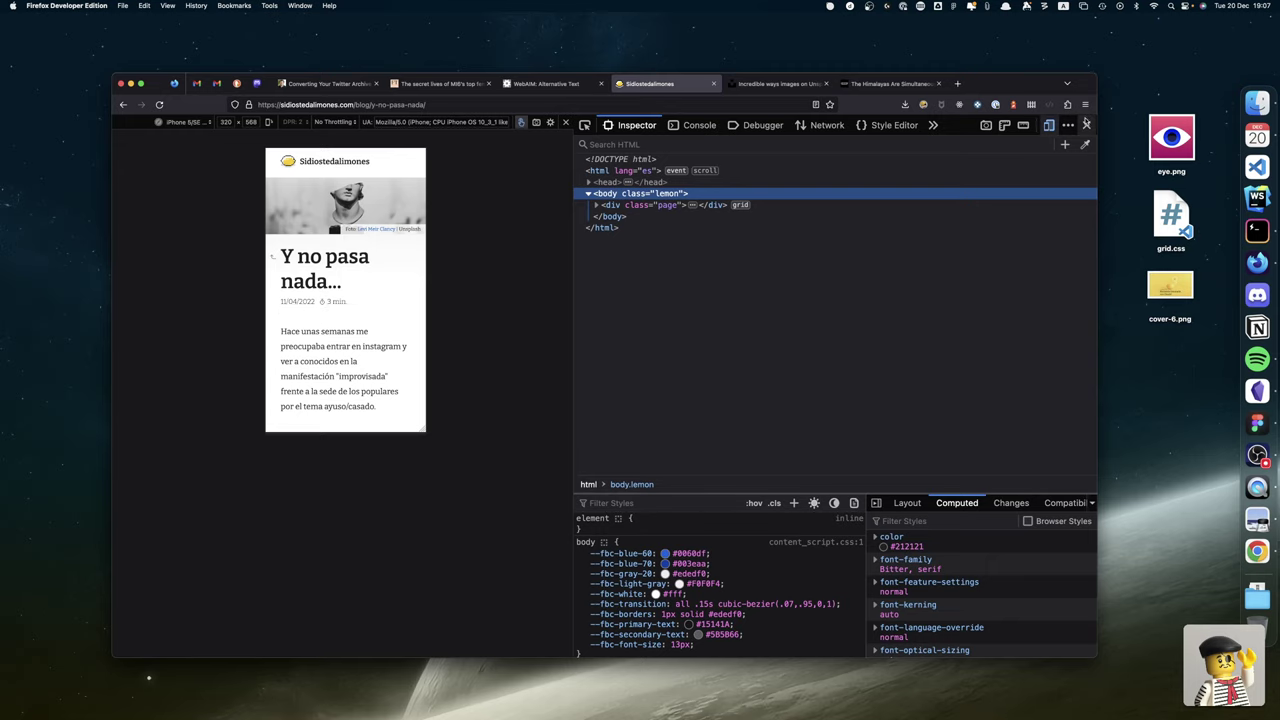
click(1087, 125)
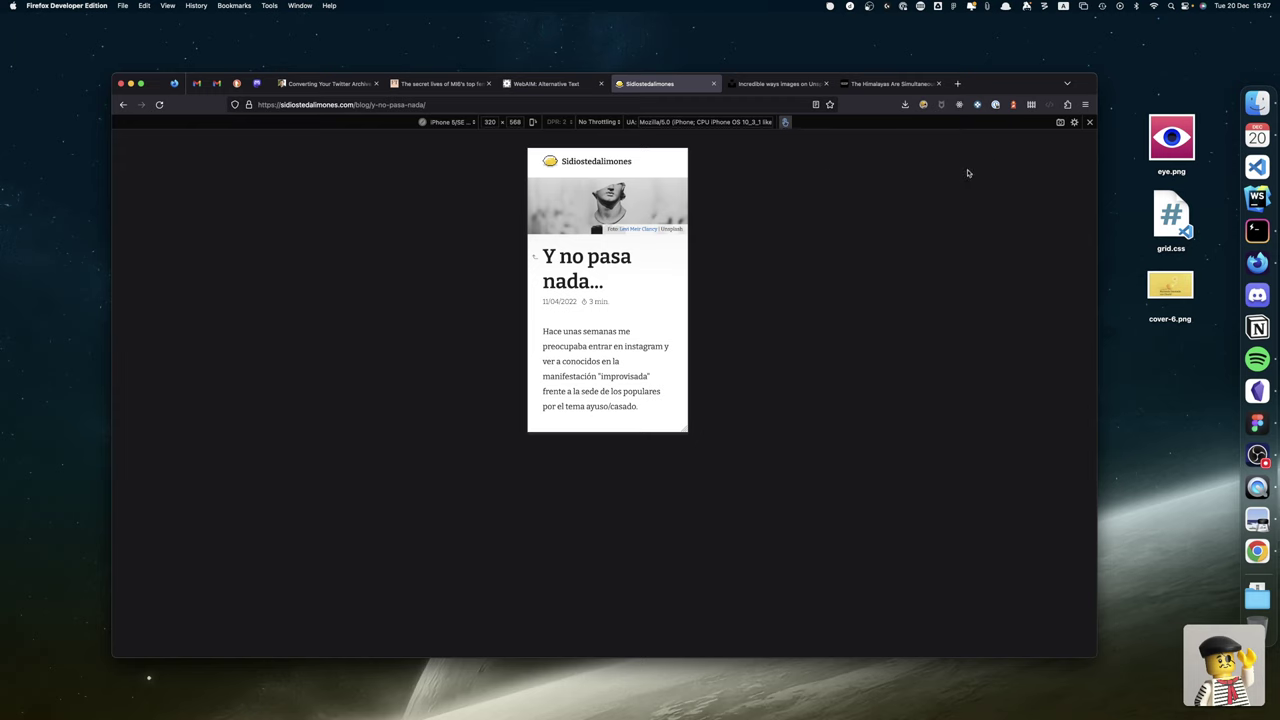
click(1087, 124)
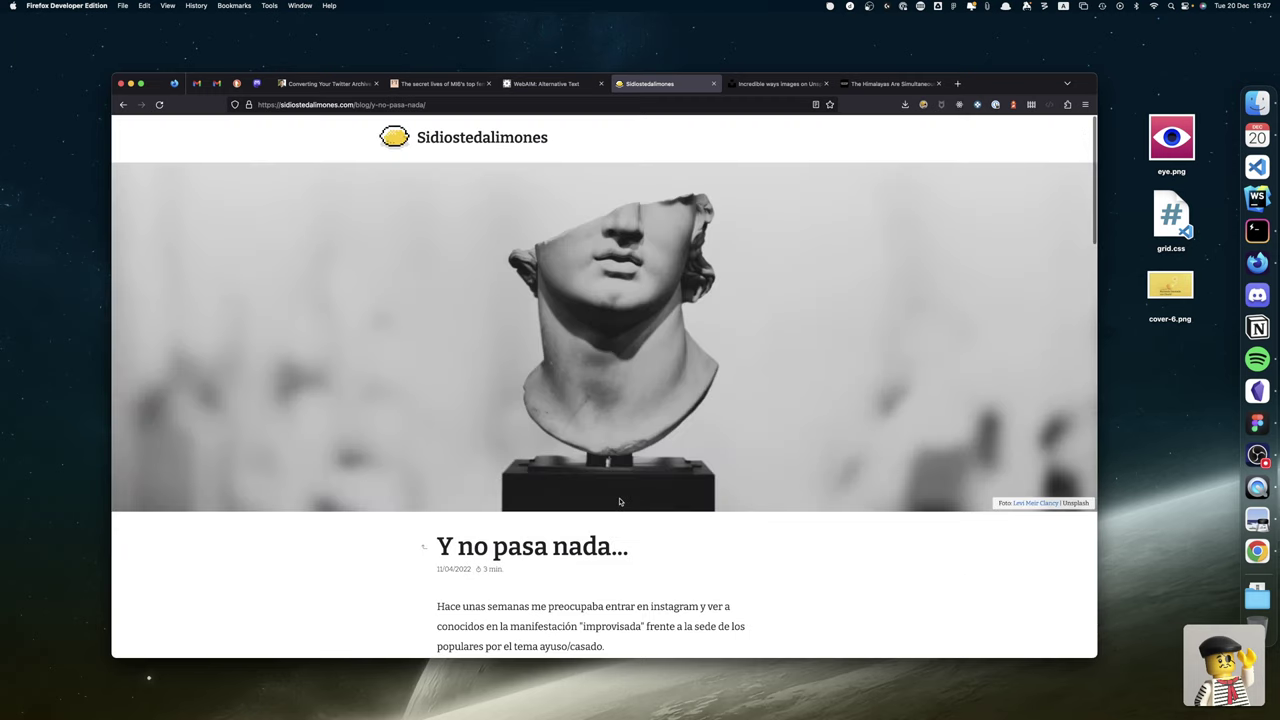
scroll(619, 501, down, 2)
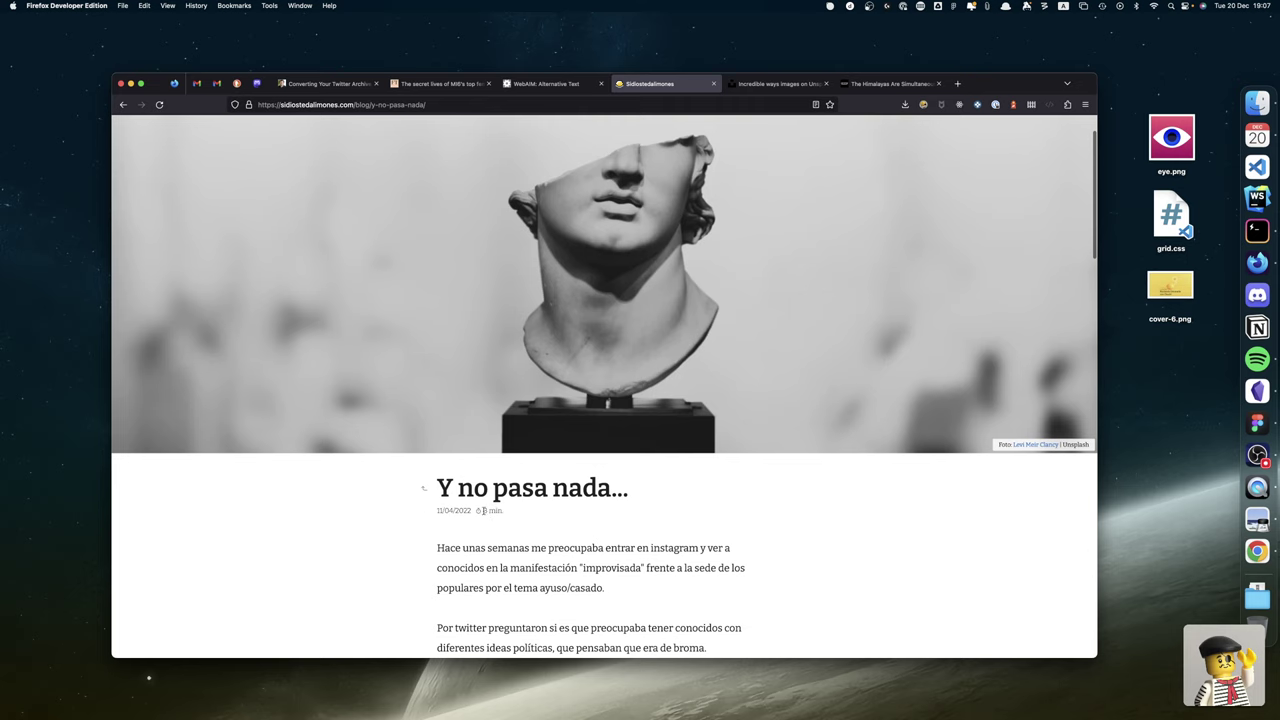
scroll(463, 488, down, 1)
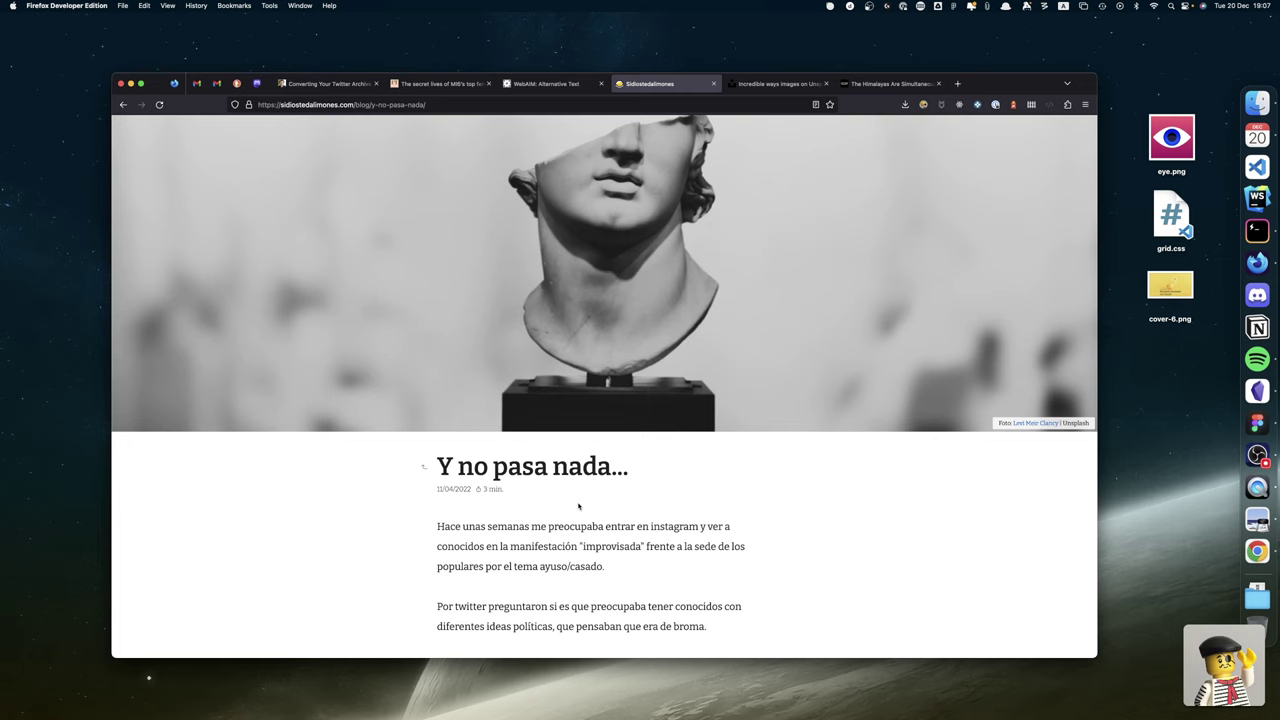
Return to the Vice Himalayas article and check the publication date shown below the author.
click(893, 84)
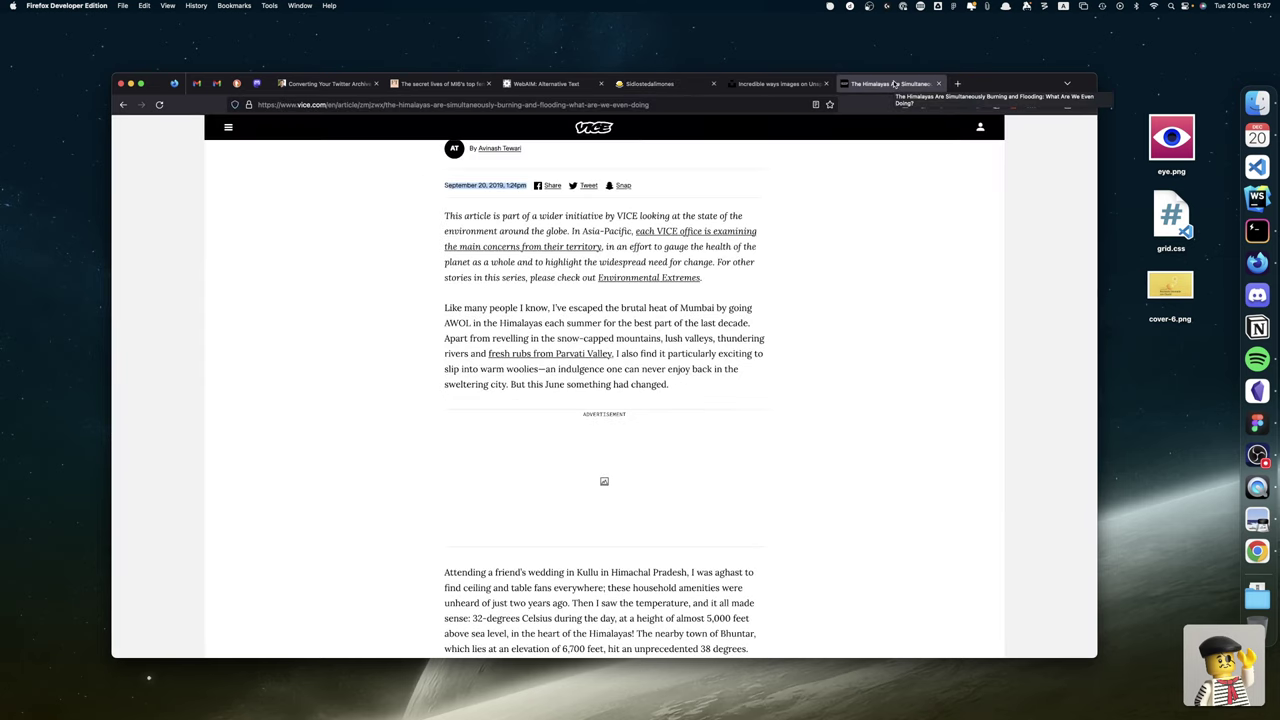
scroll(492, 228, up, 5)
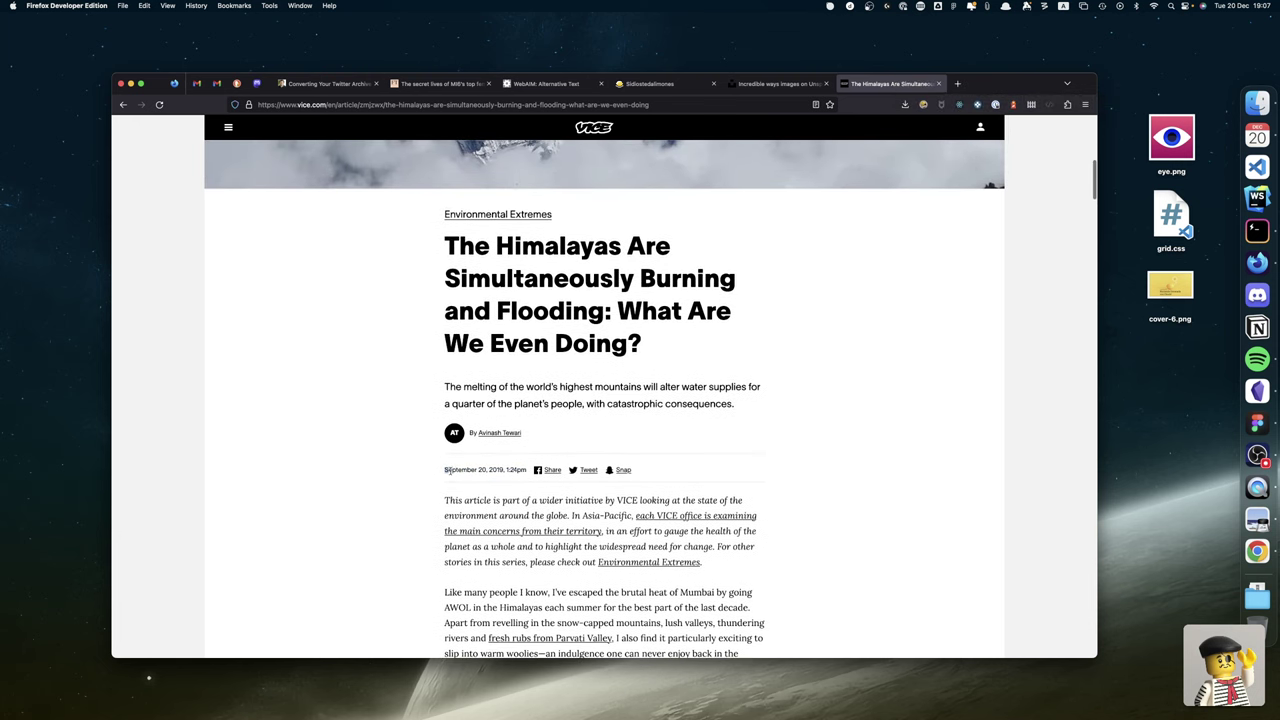
drag(446, 470, 527, 478)
Return to the Unsplash post and examine how images are credited in its Album Art and Digital Artwork sections.
click(760, 85)
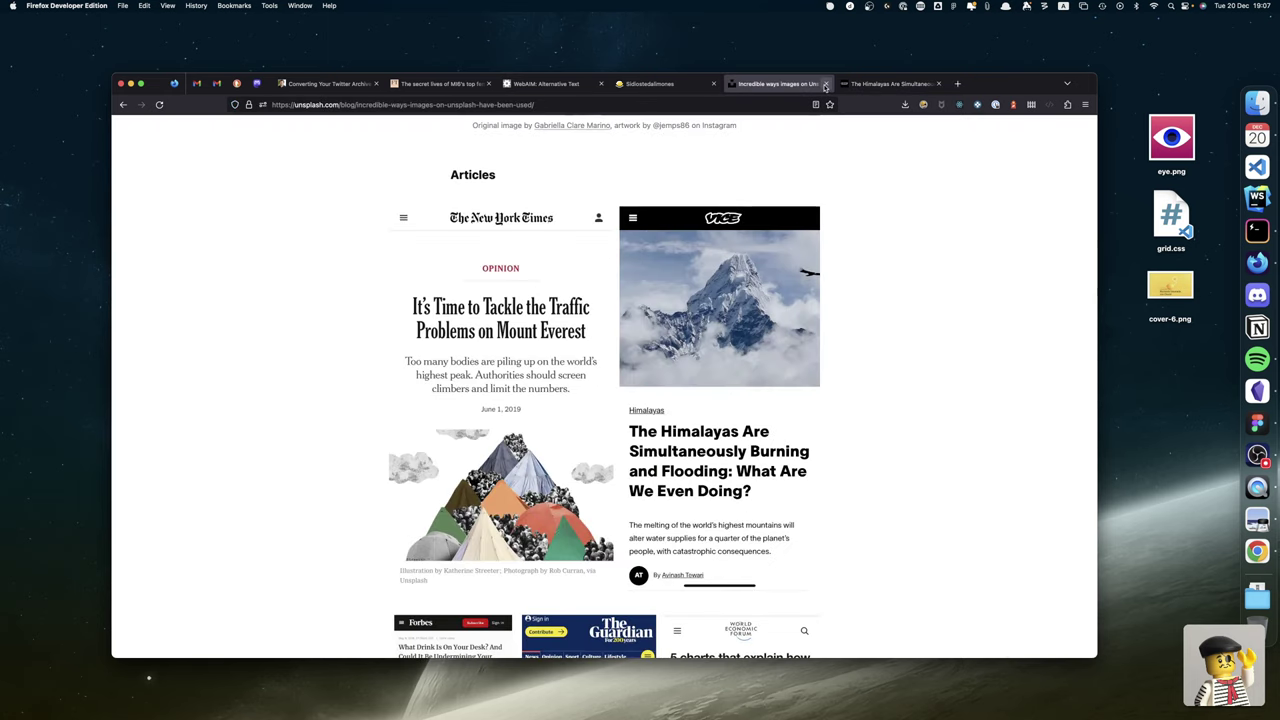
scroll(619, 347, down, 10)
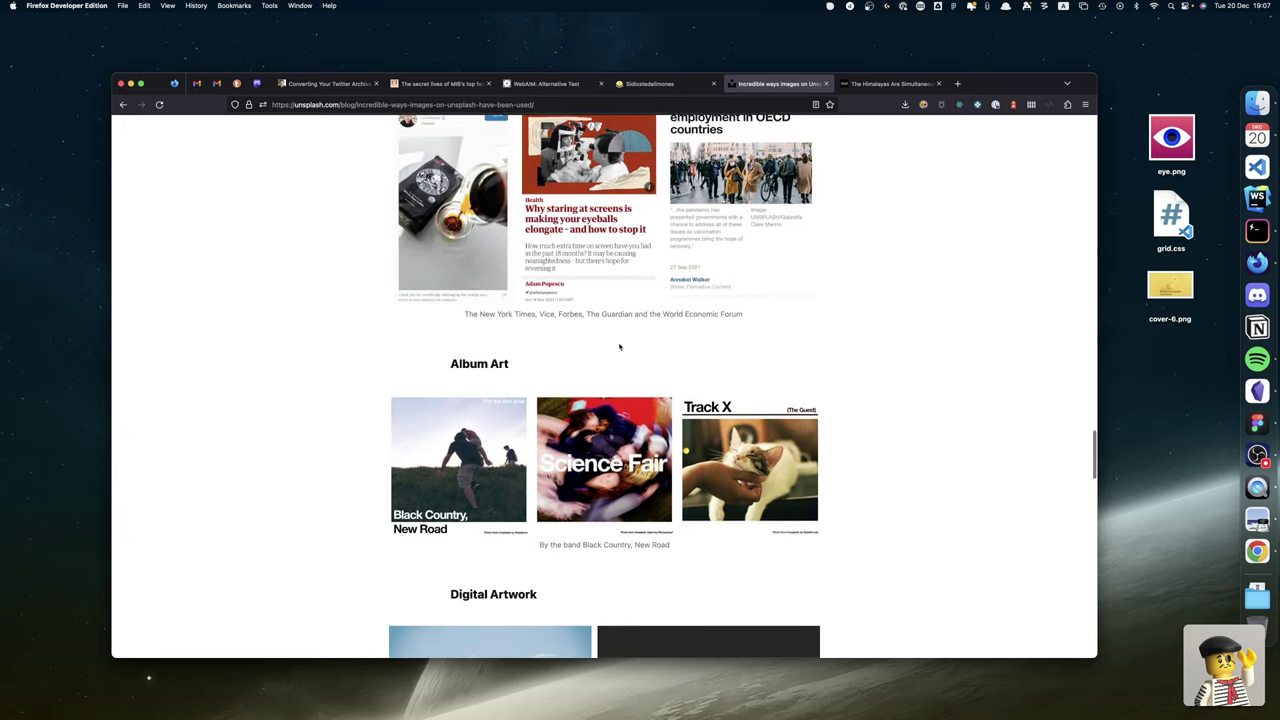
scroll(619, 347, down, 2)
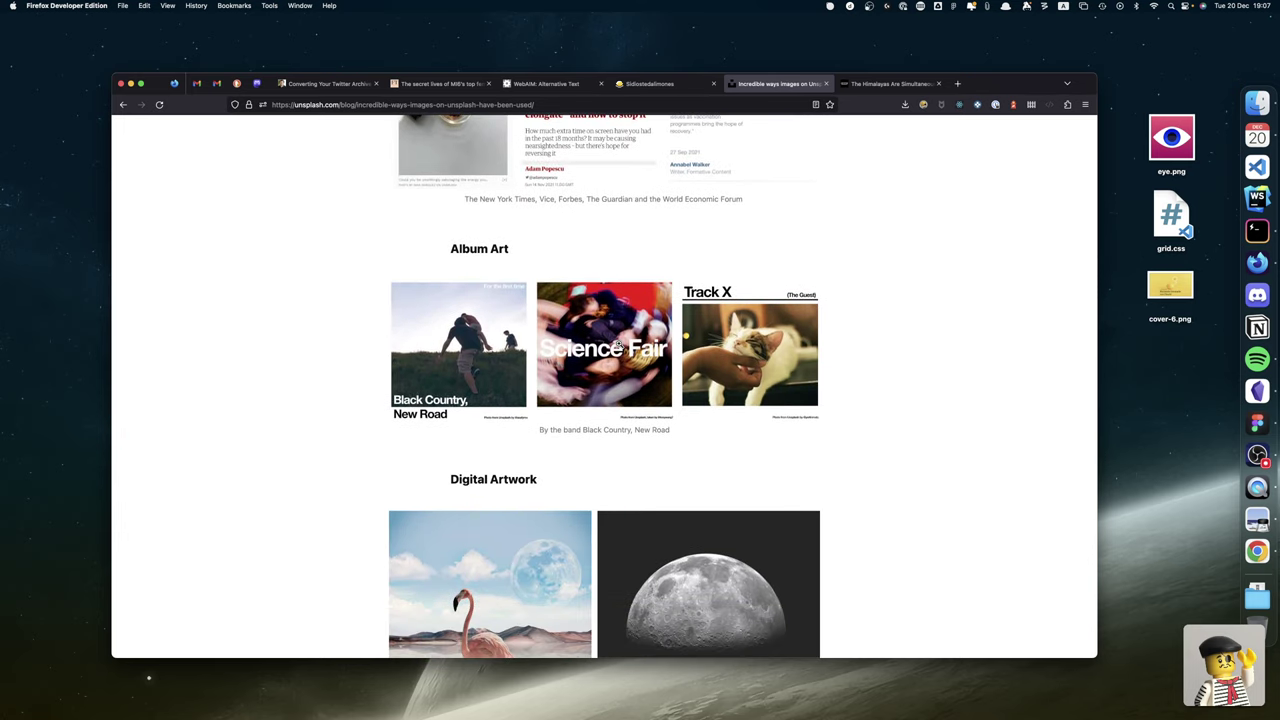
scroll(698, 418, down, 1)
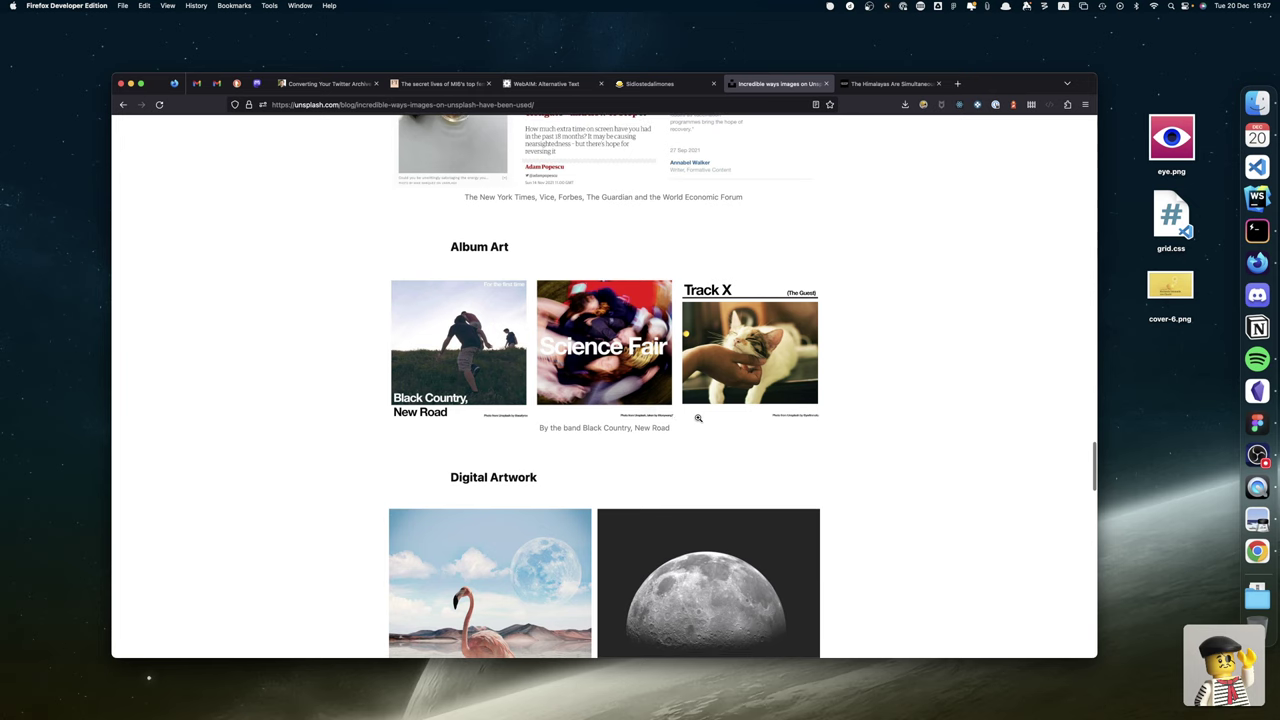
scroll(748, 372, up, 1)
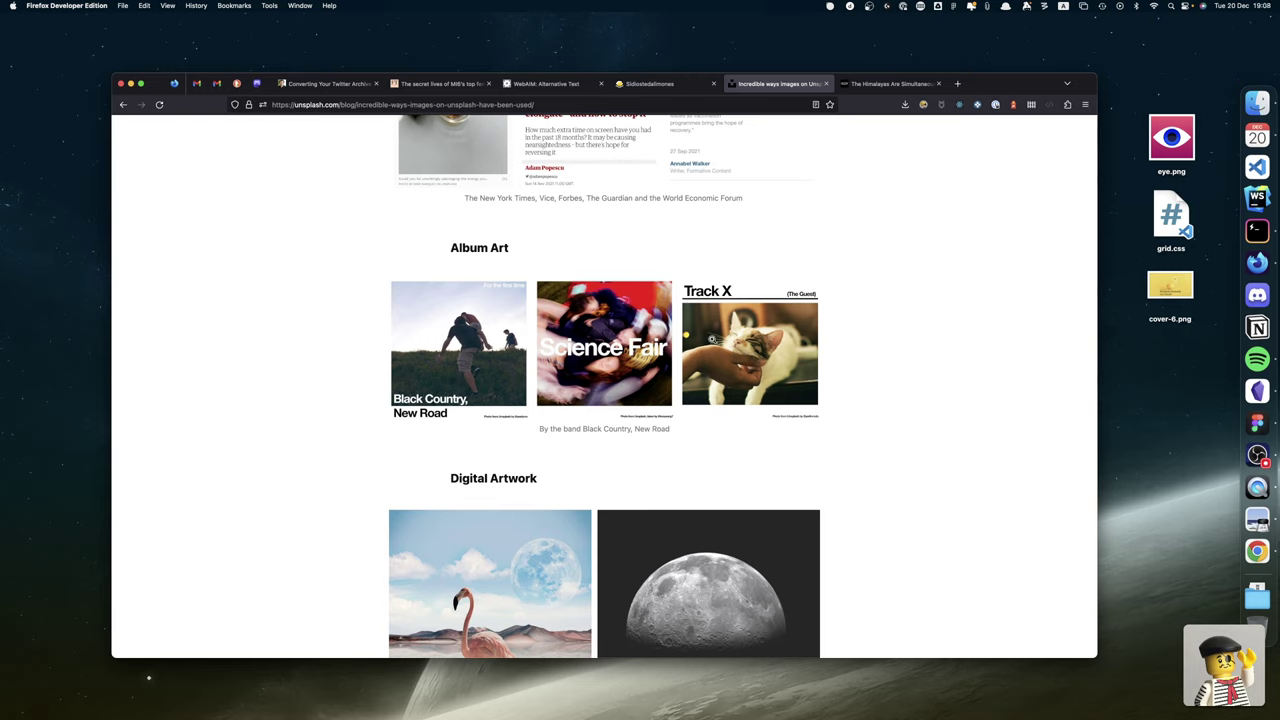
scroll(662, 322, down, 5)
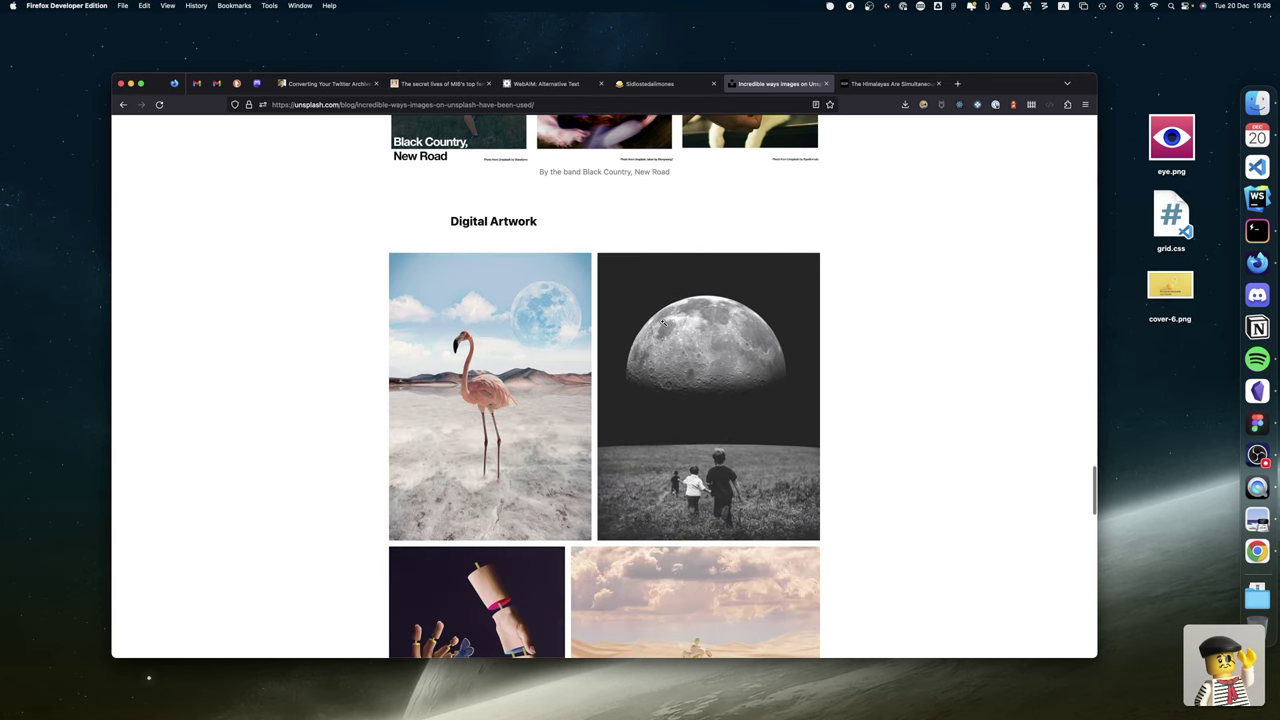
scroll(662, 322, down, 3)
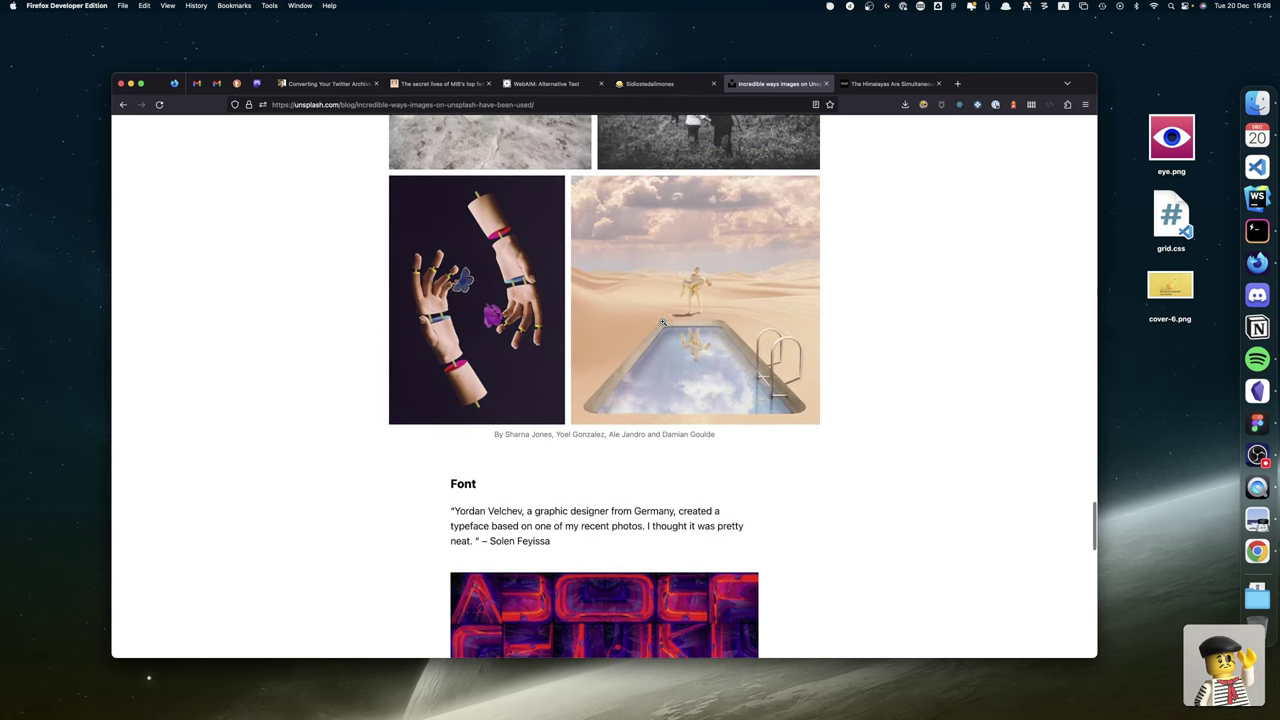
Examine the article's Font and Layouts sections, enlarging the Brooklyn Bridge layout and the poster grid in turn.
scroll(662, 322, down, 3)
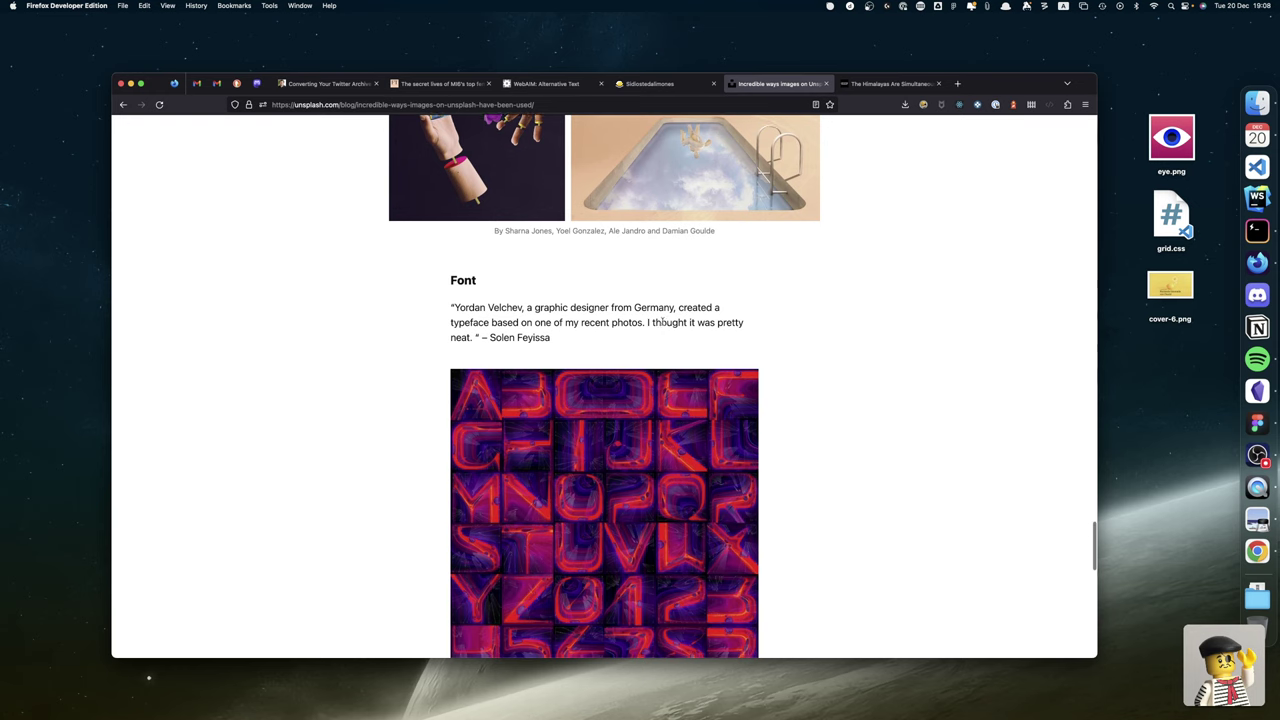
scroll(662, 322, down, 6)
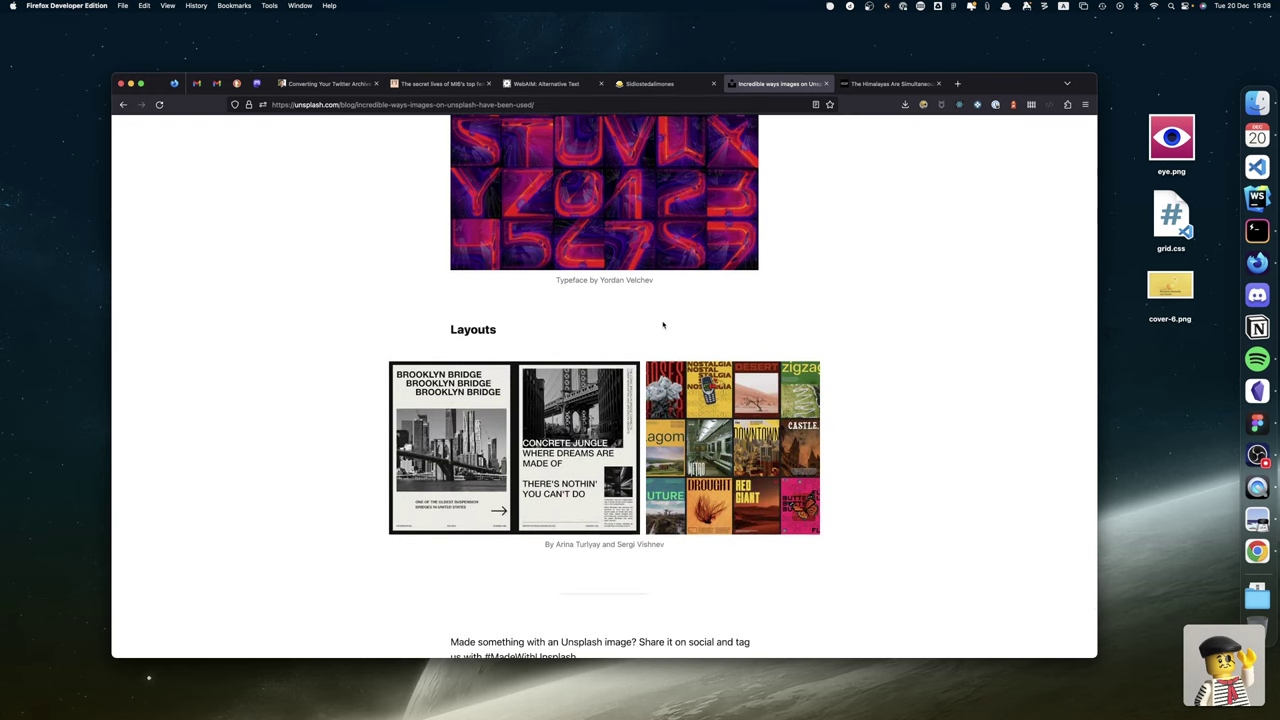
scroll(662, 325, down, 1)
click(482, 390)
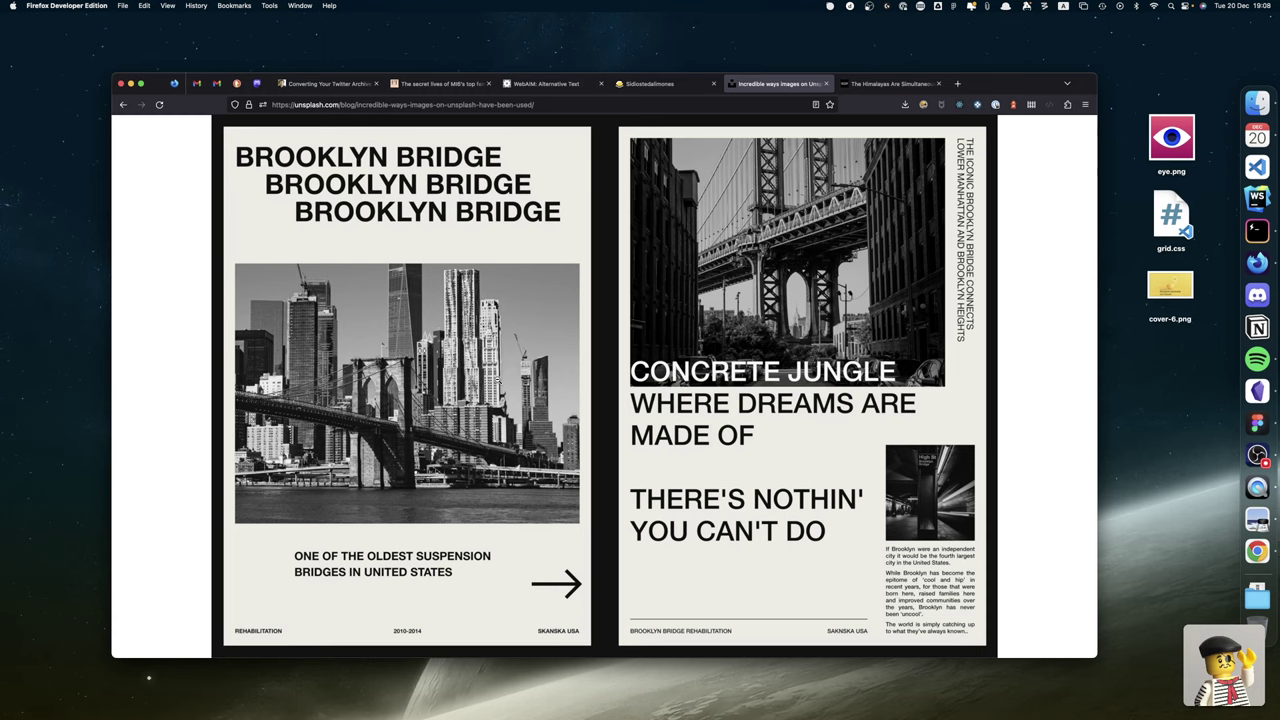
key(Escape)
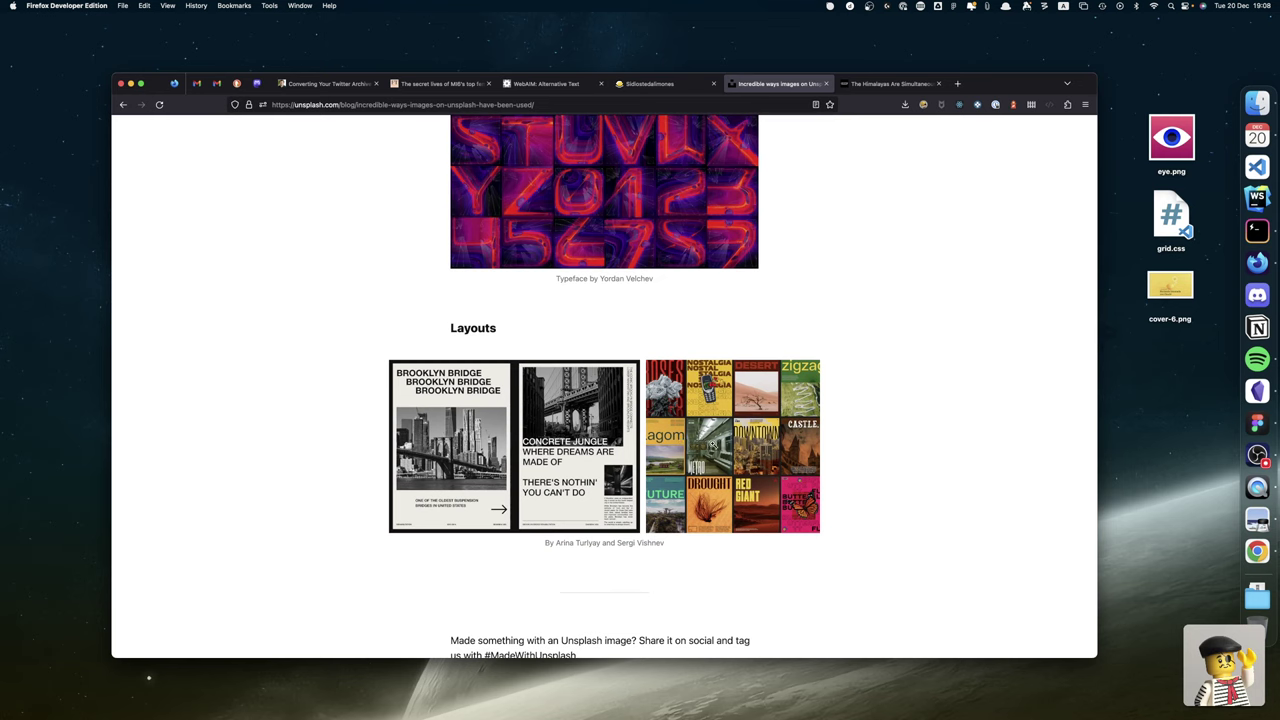
click(746, 455)
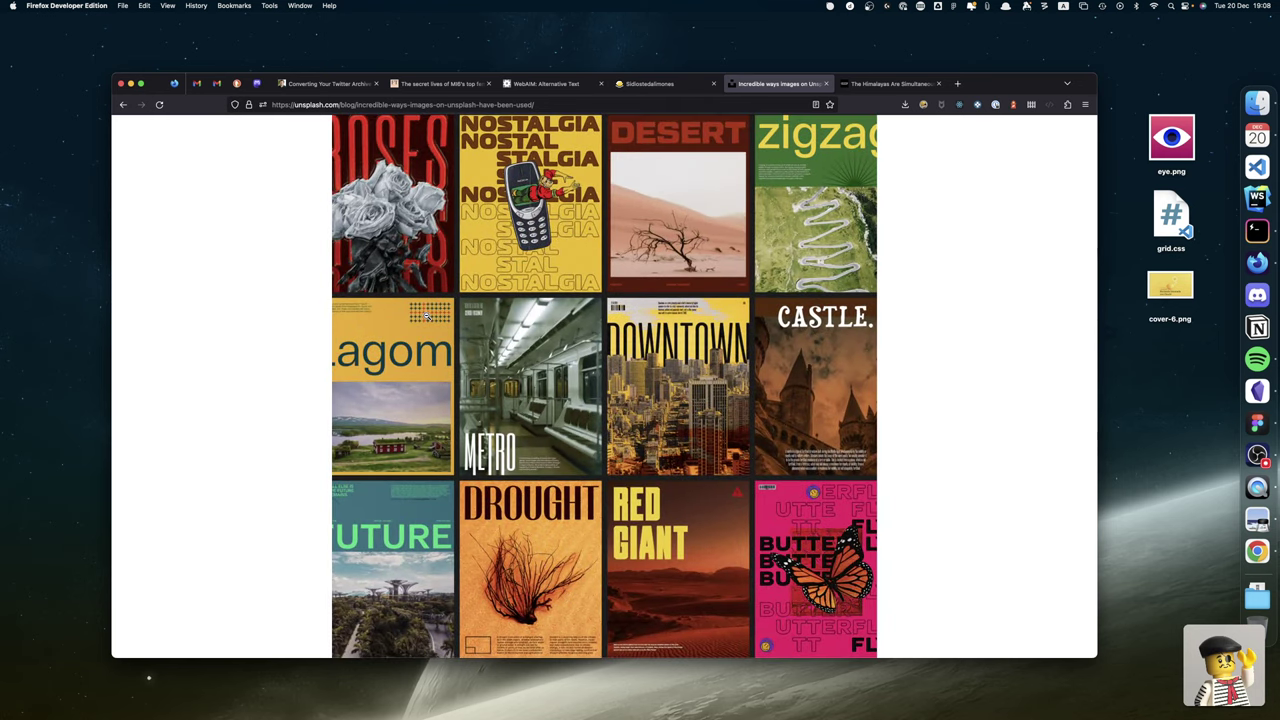
click(323, 408)
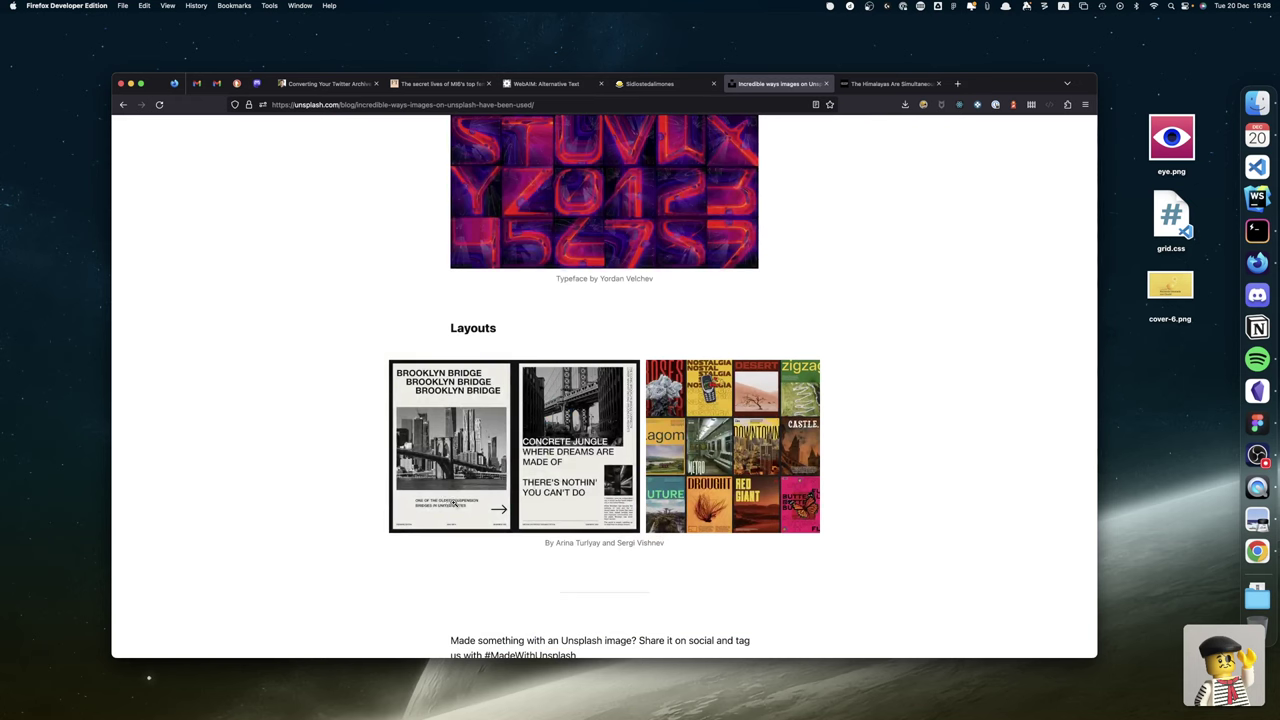
Open the article's #MadeWithUnsplash link, collapse the messages drawer and look over Unsplash's Twitter profile.
scroll(453, 503, down, 4)
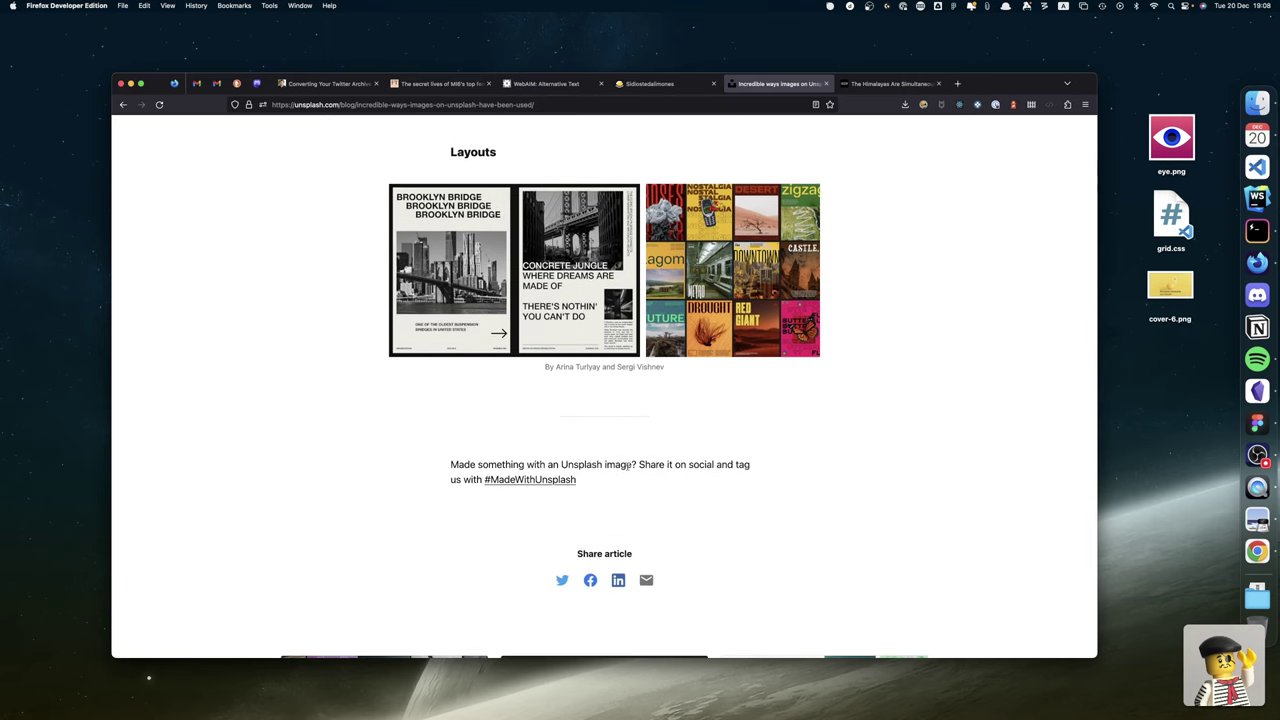
click(530, 480)
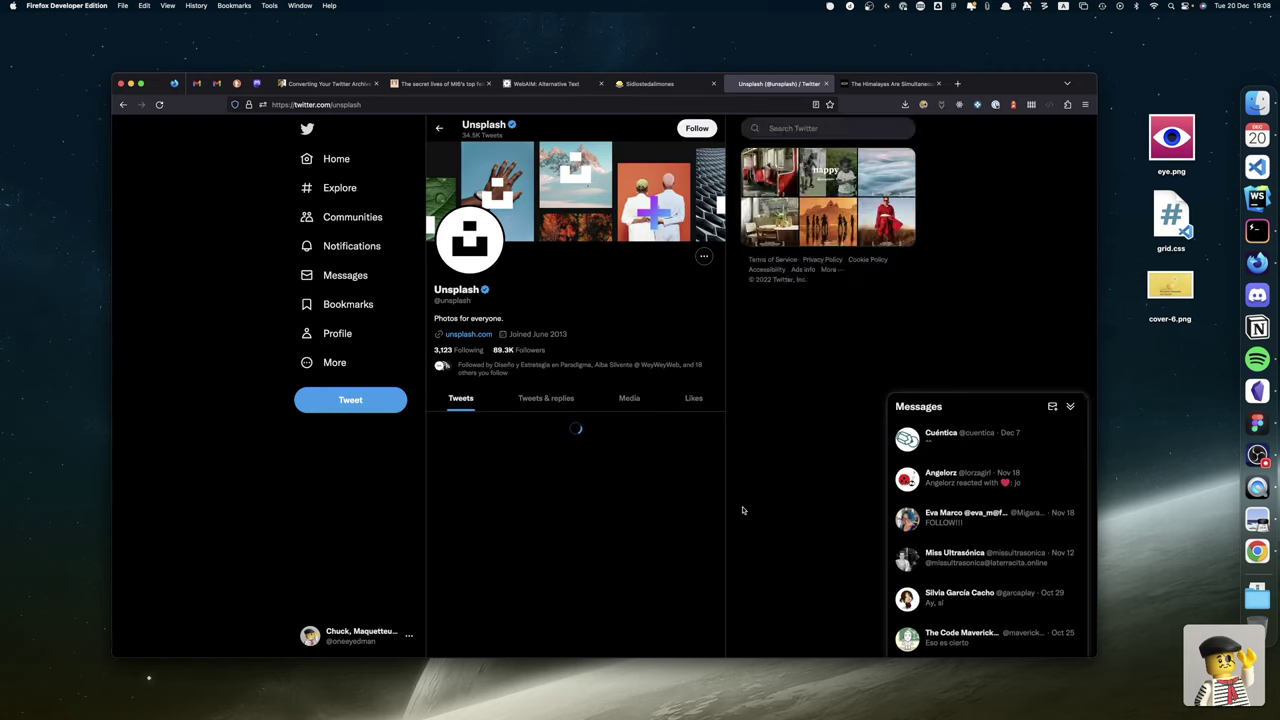
click(1071, 406)
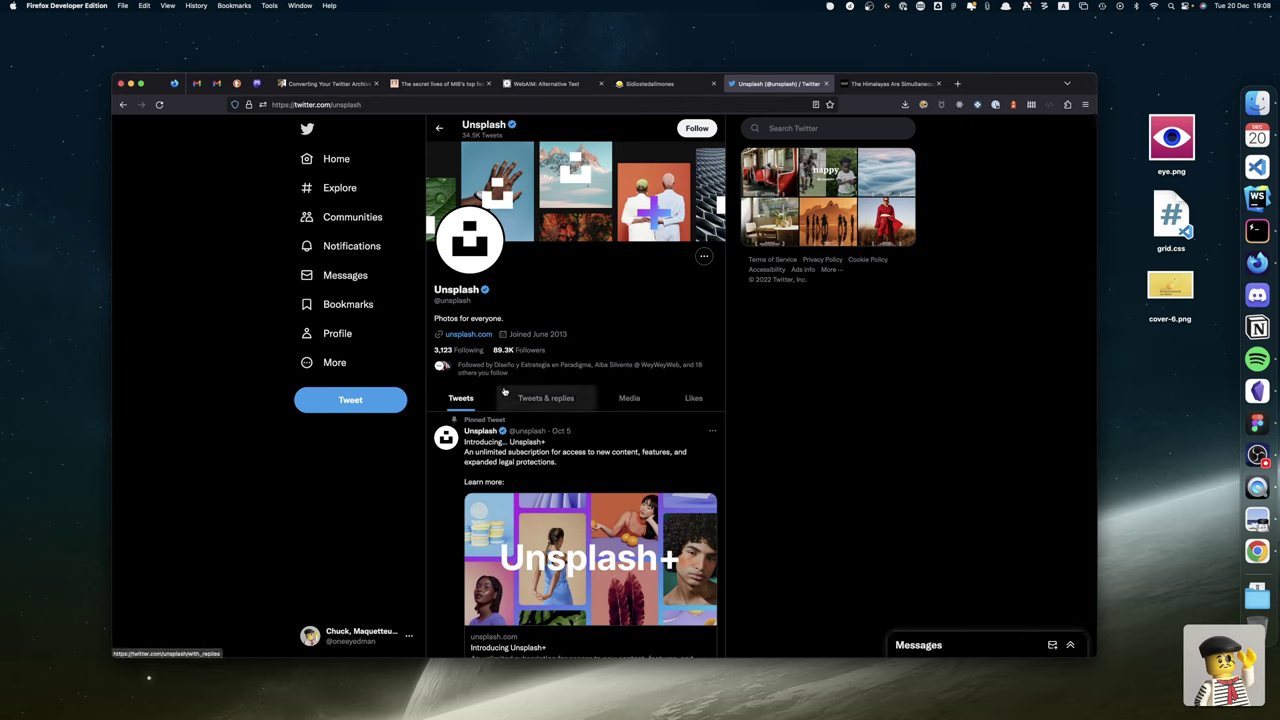
scroll(490, 456, down, 2)
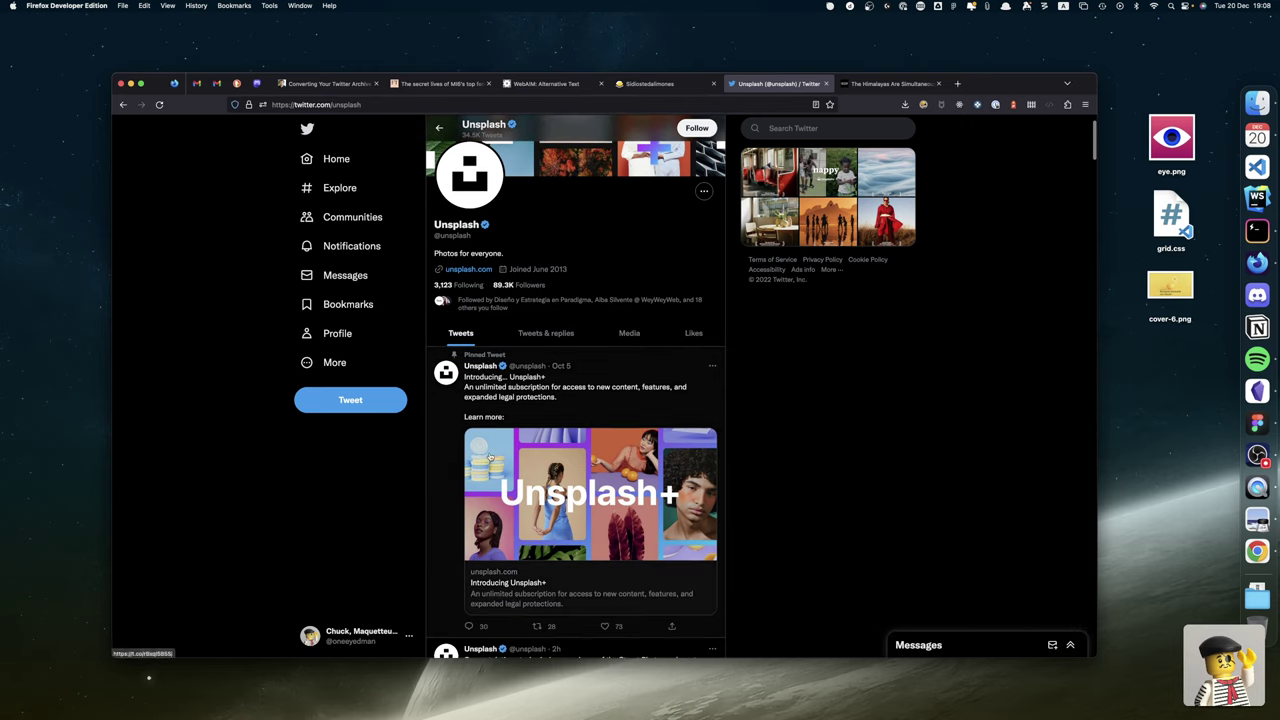
scroll(490, 456, down, 2)
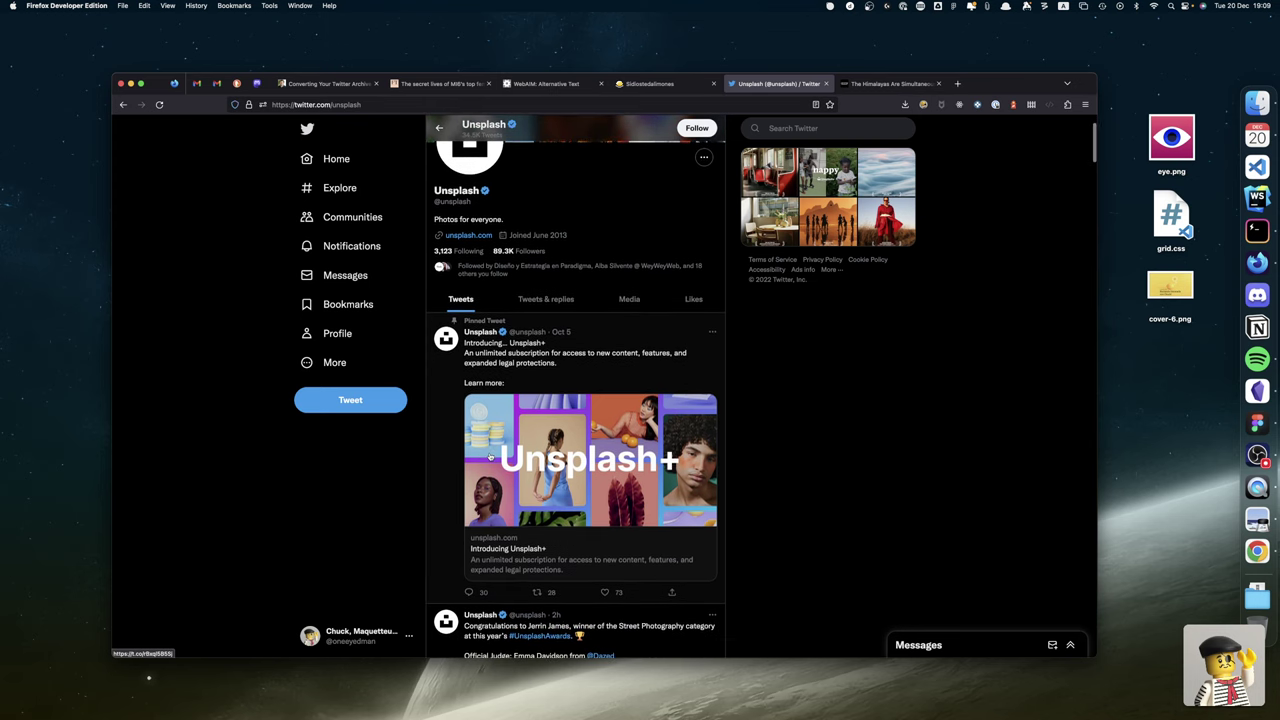
scroll(490, 456, up, 3)
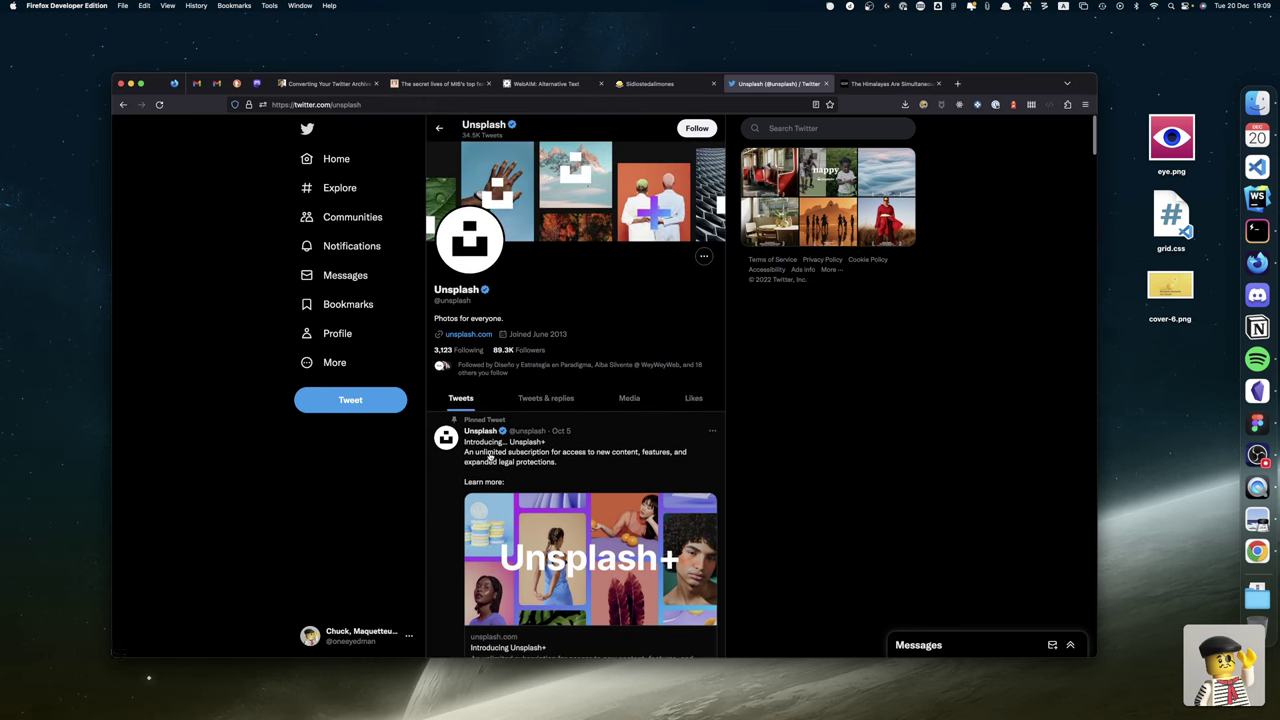
scroll(490, 456, down, 2)
scroll(490, 456, up, 3)
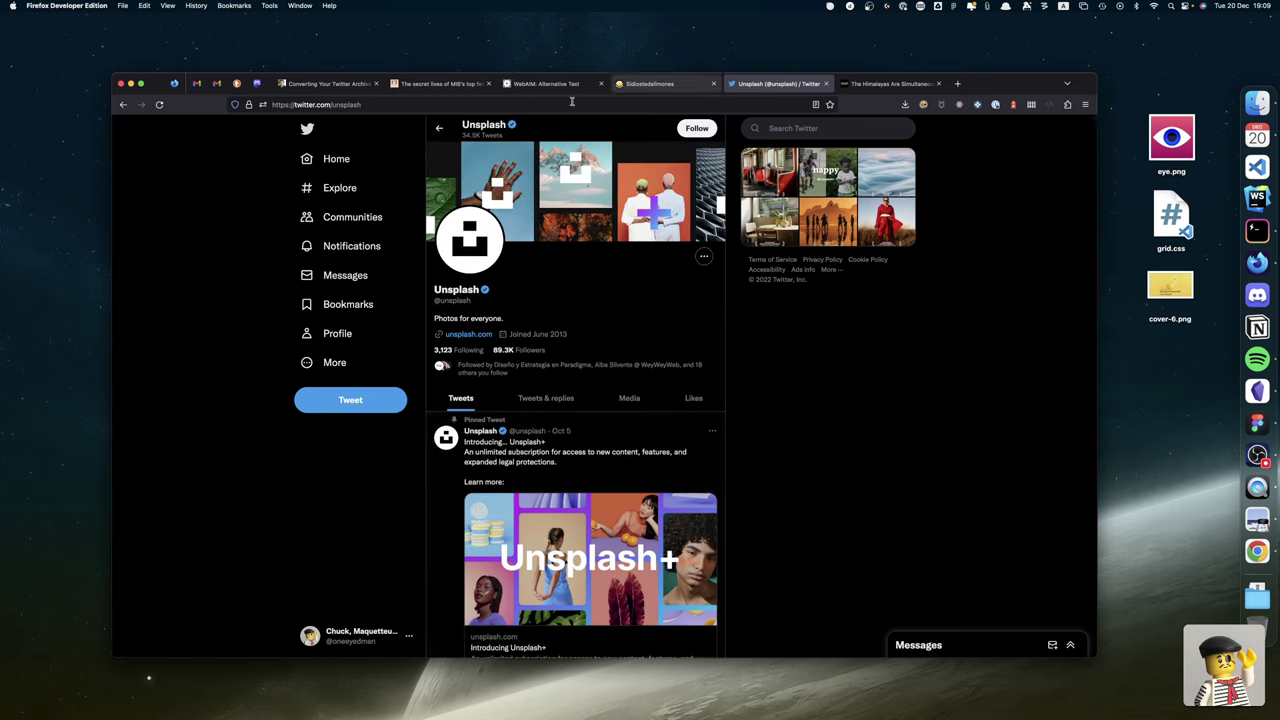
scroll(600, 561, down, 3)
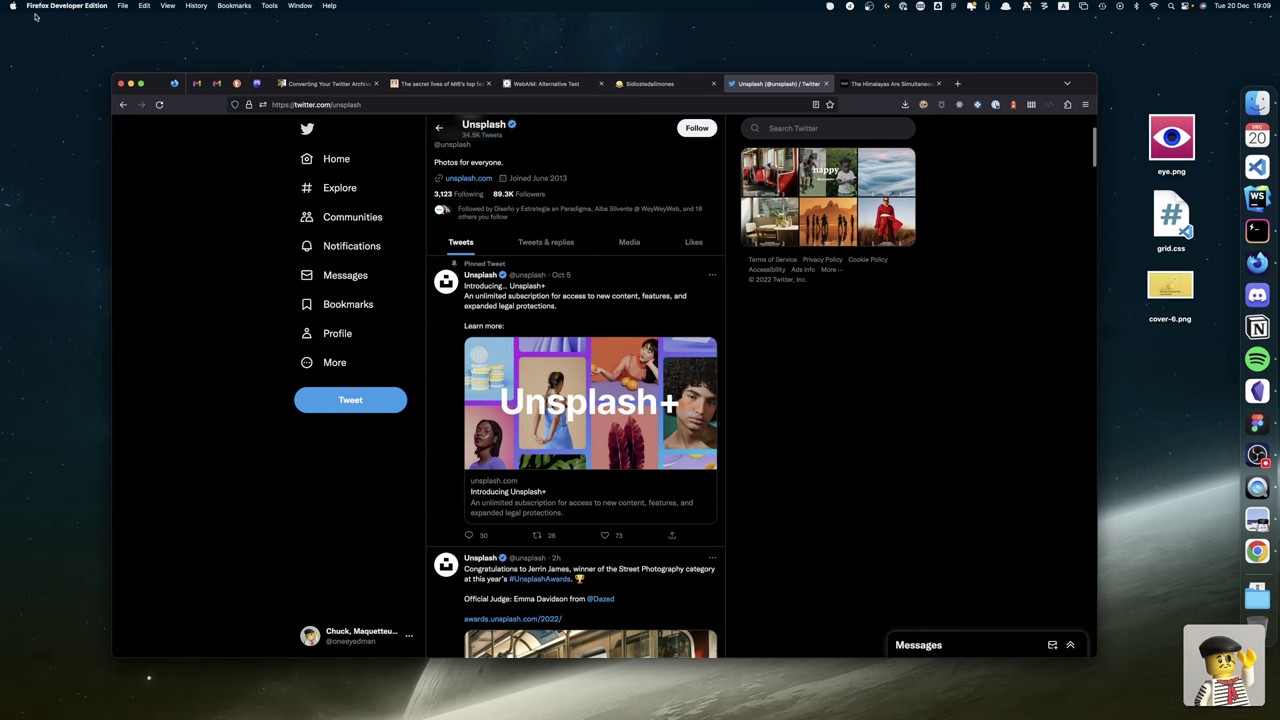
Copy the hashtag #MadeWithUnsplash from the article and search Twitter for it.
click(123, 104)
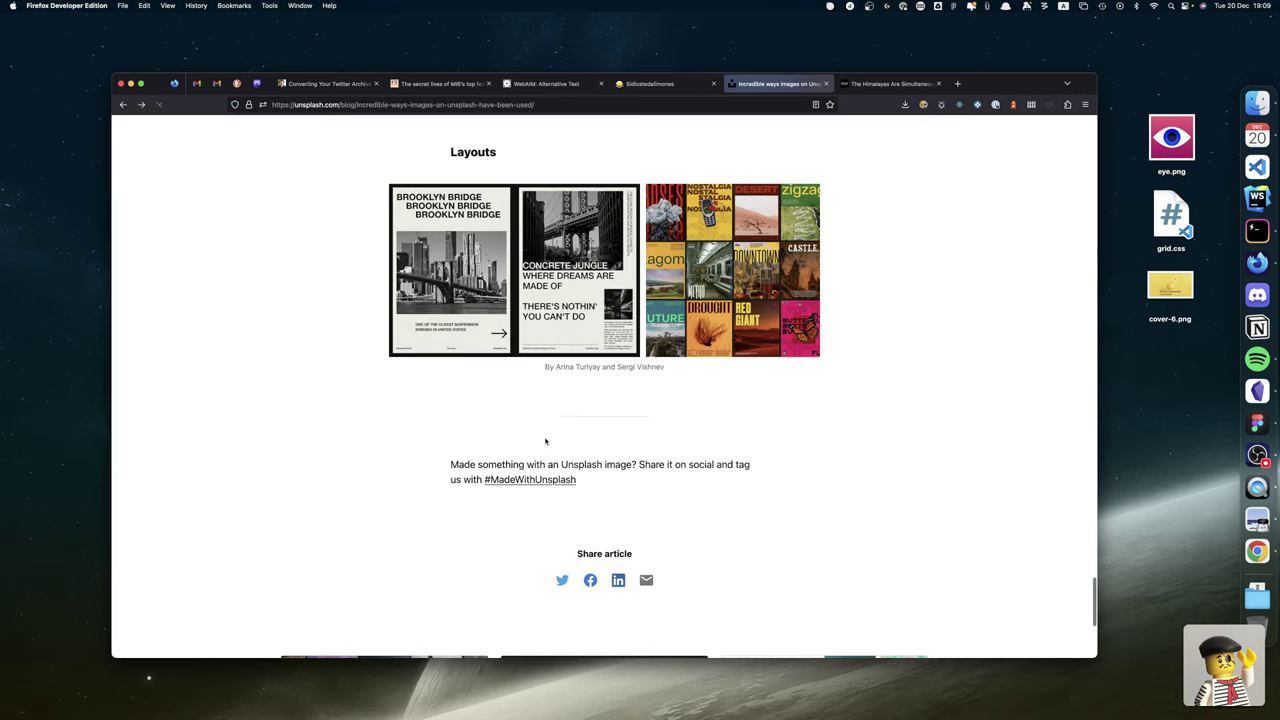
drag(581, 485, 484, 479)
key(super+c)
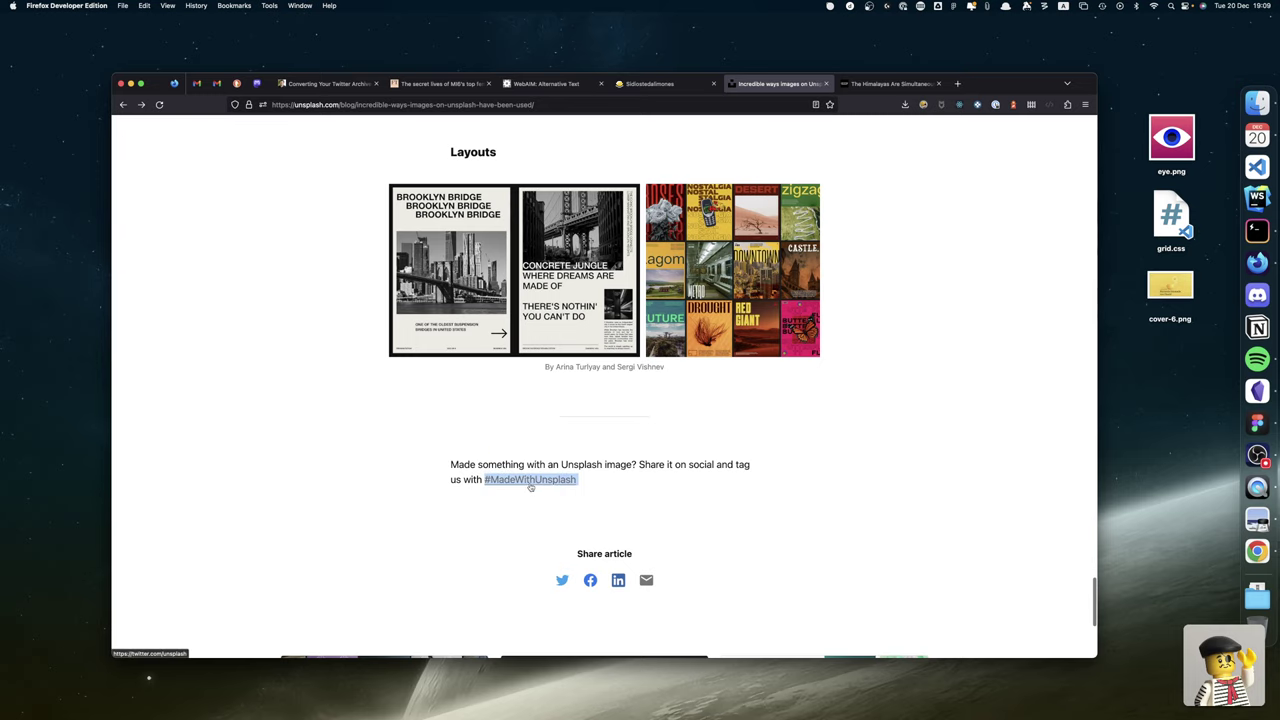
click(532, 486)
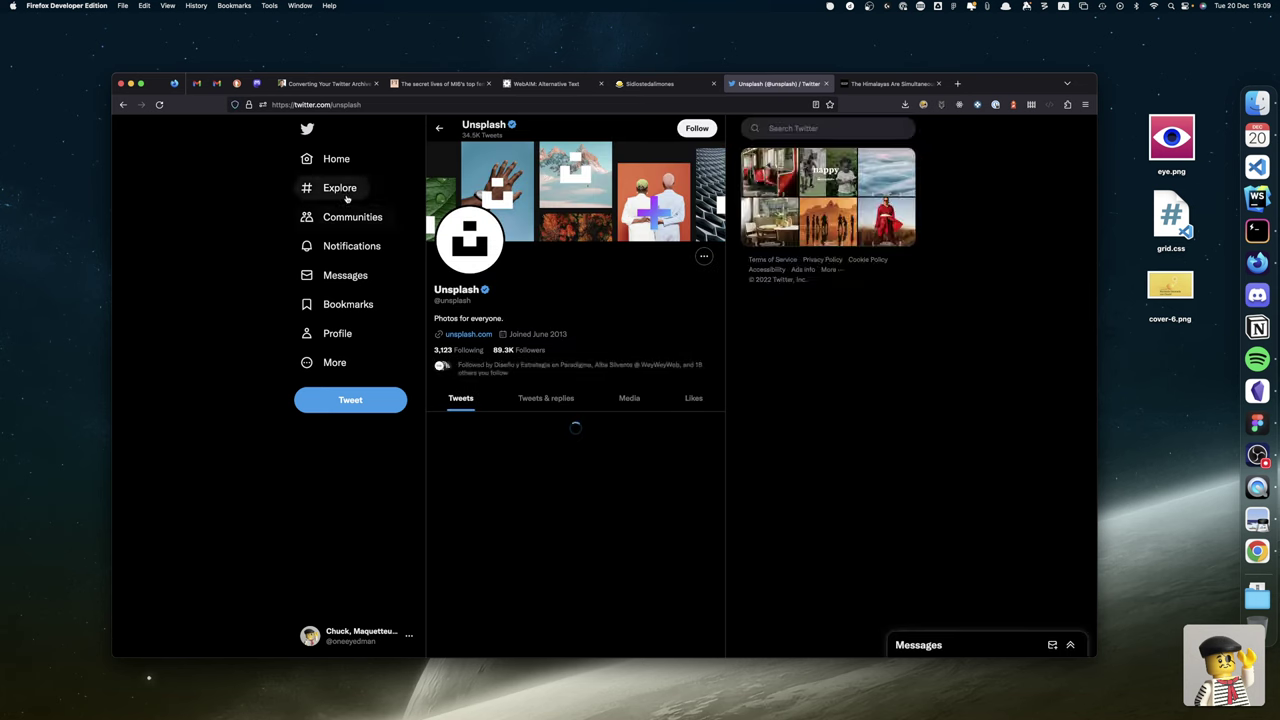
click(867, 127)
key(super+v)
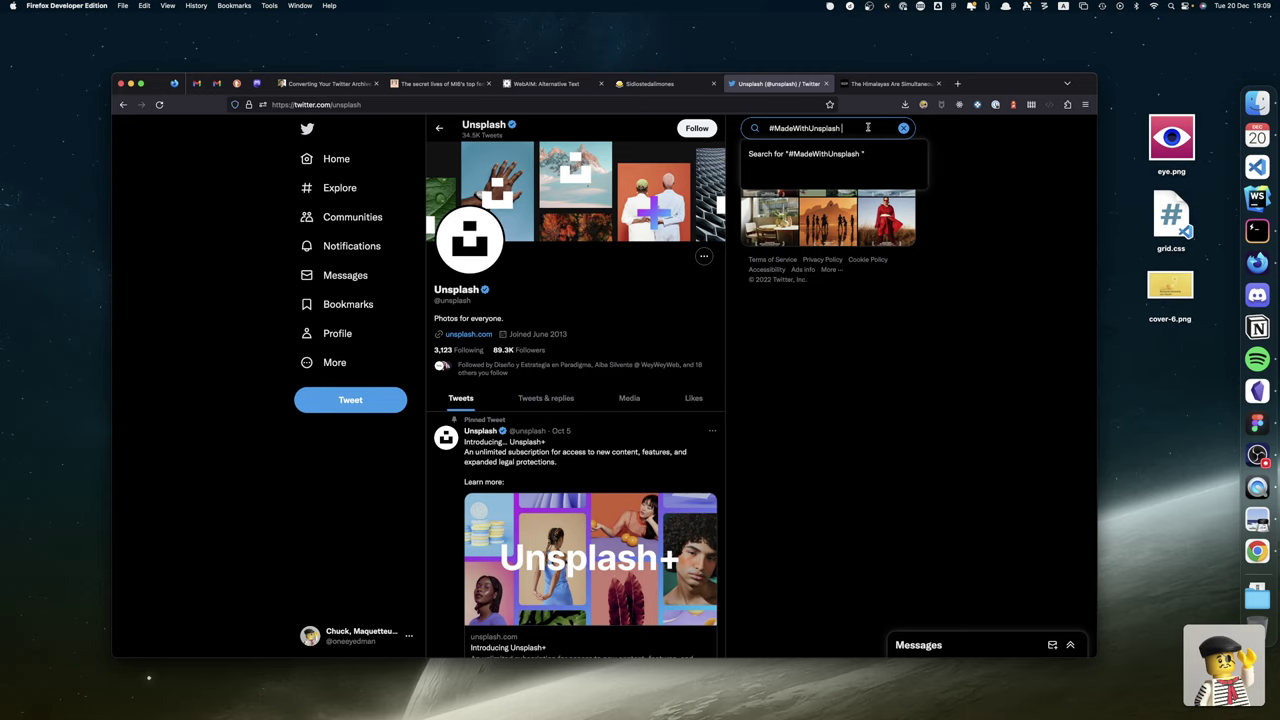
key(Return)
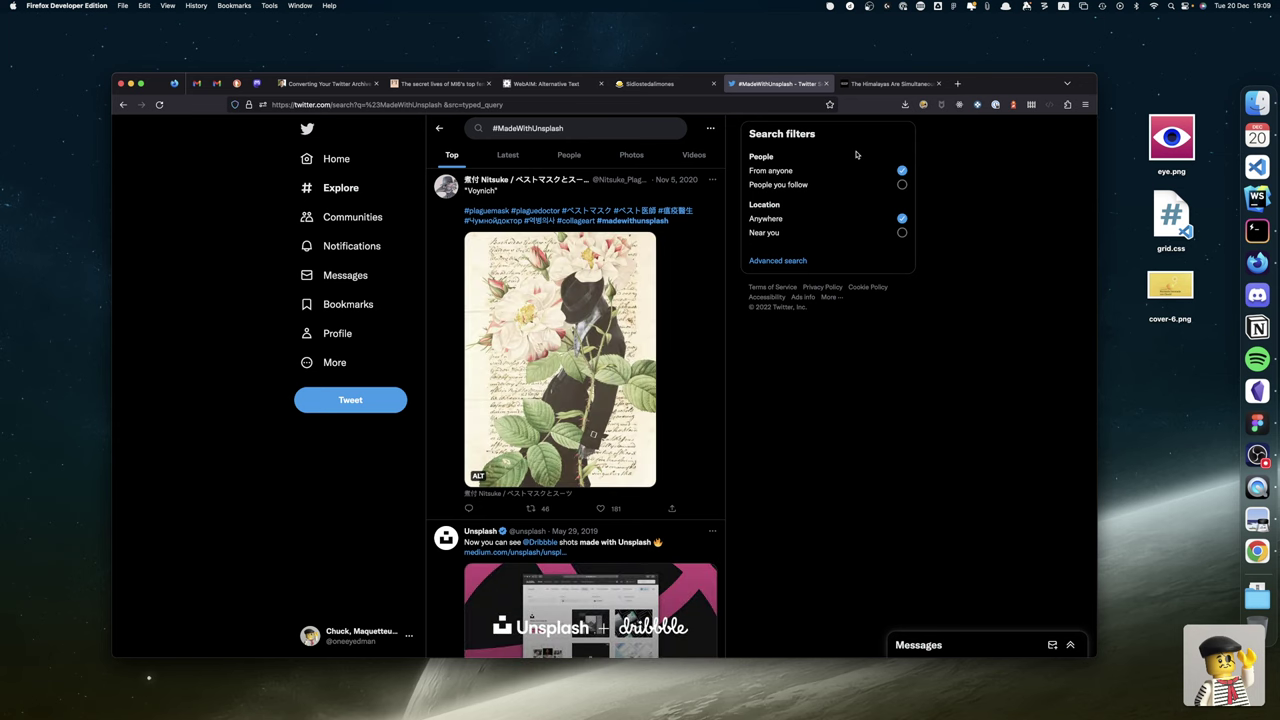
Open the Medium link from Unsplash's tweet about Dribbble shots in a new background tab.
scroll(609, 205, down, 3)
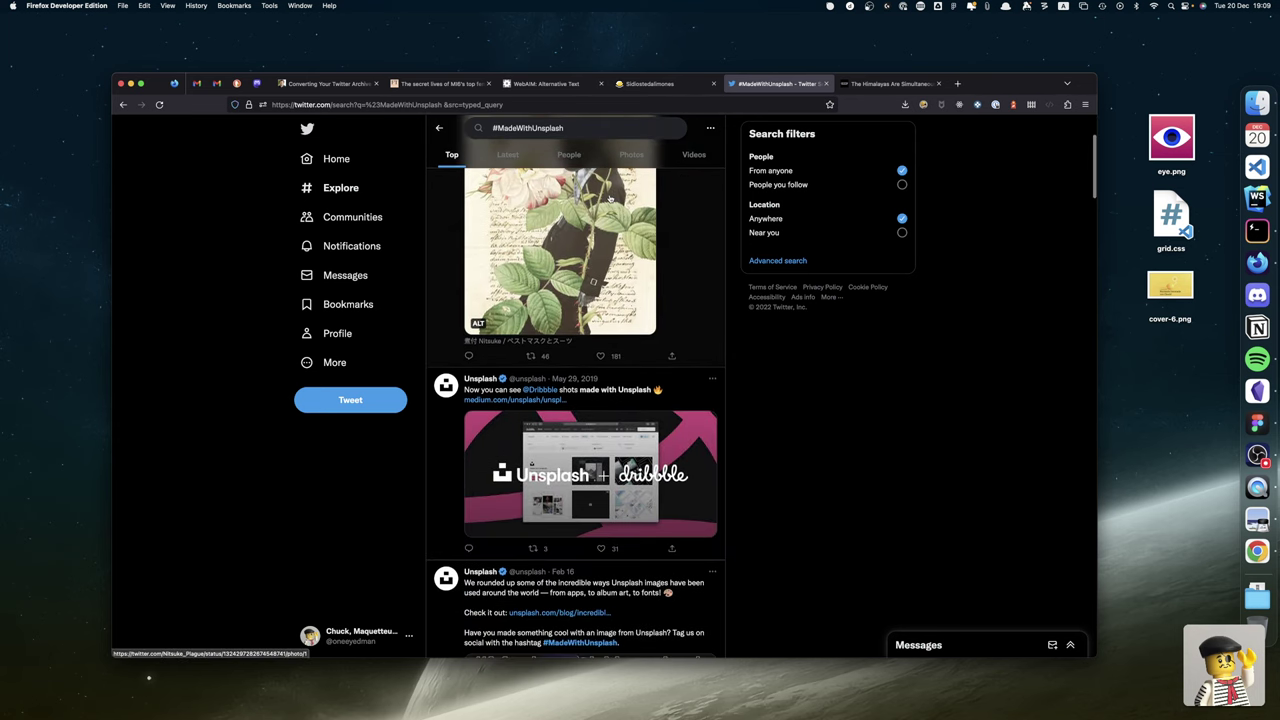
scroll(609, 198, down, 1)
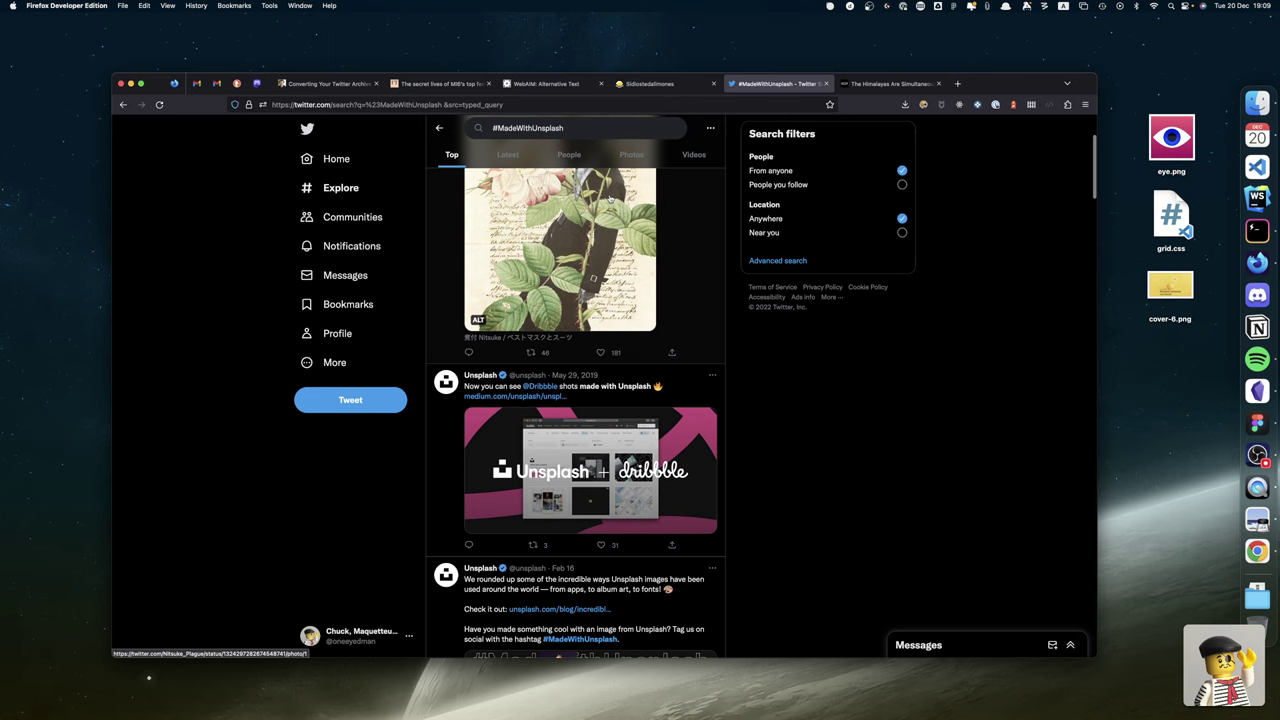
scroll(609, 198, down, 2)
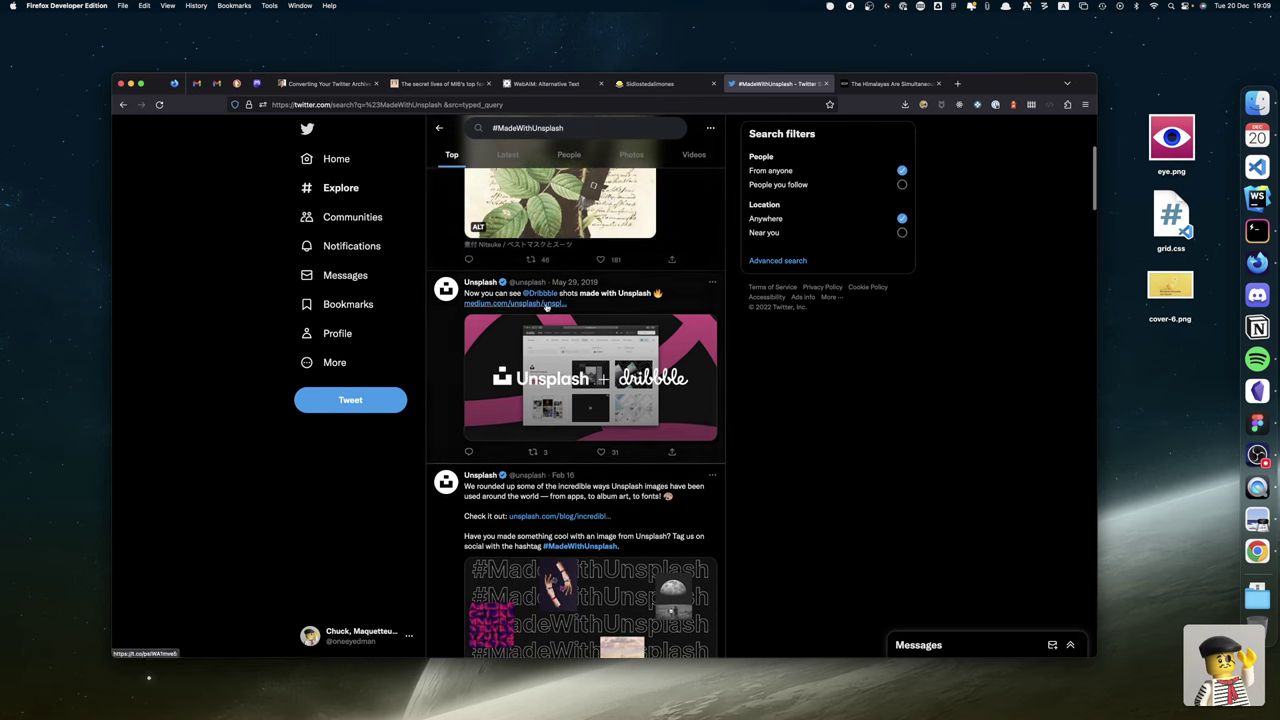
super+click(546, 304)
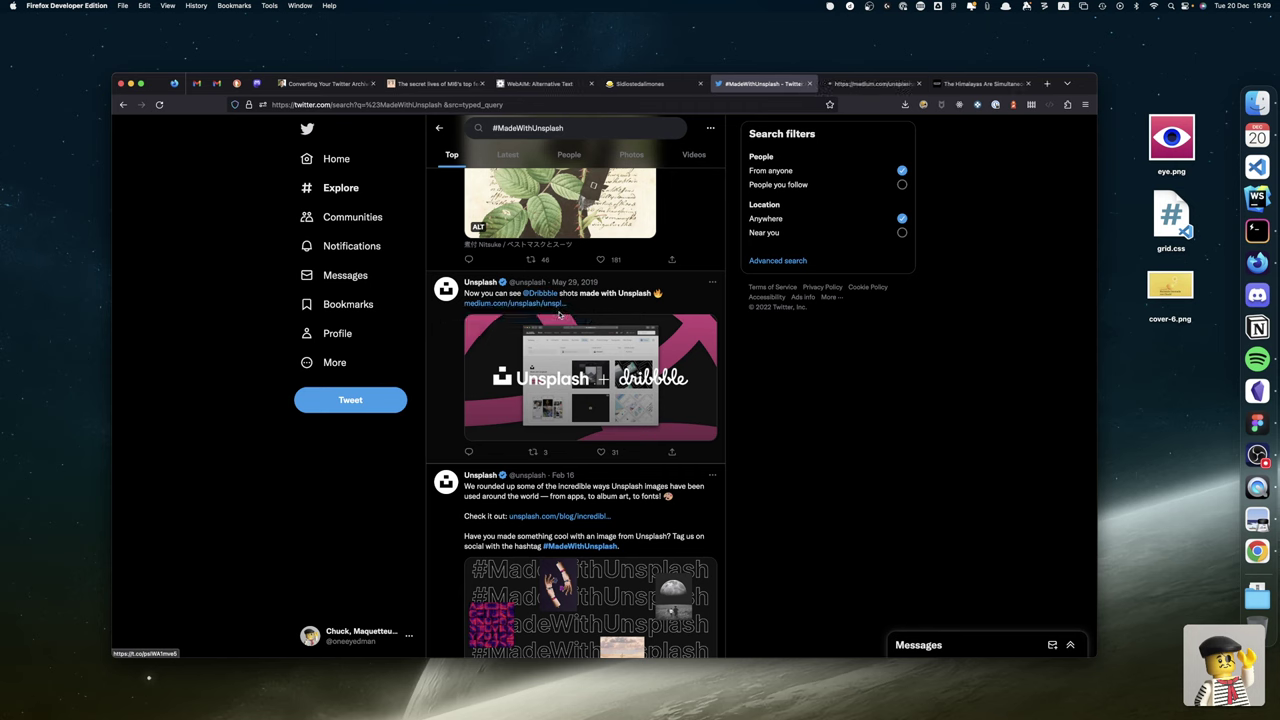
Browse the top tweets for #MadeWithUnsplash and examine the artwork made with Unsplash photos.
scroll(559, 315, down, 5)
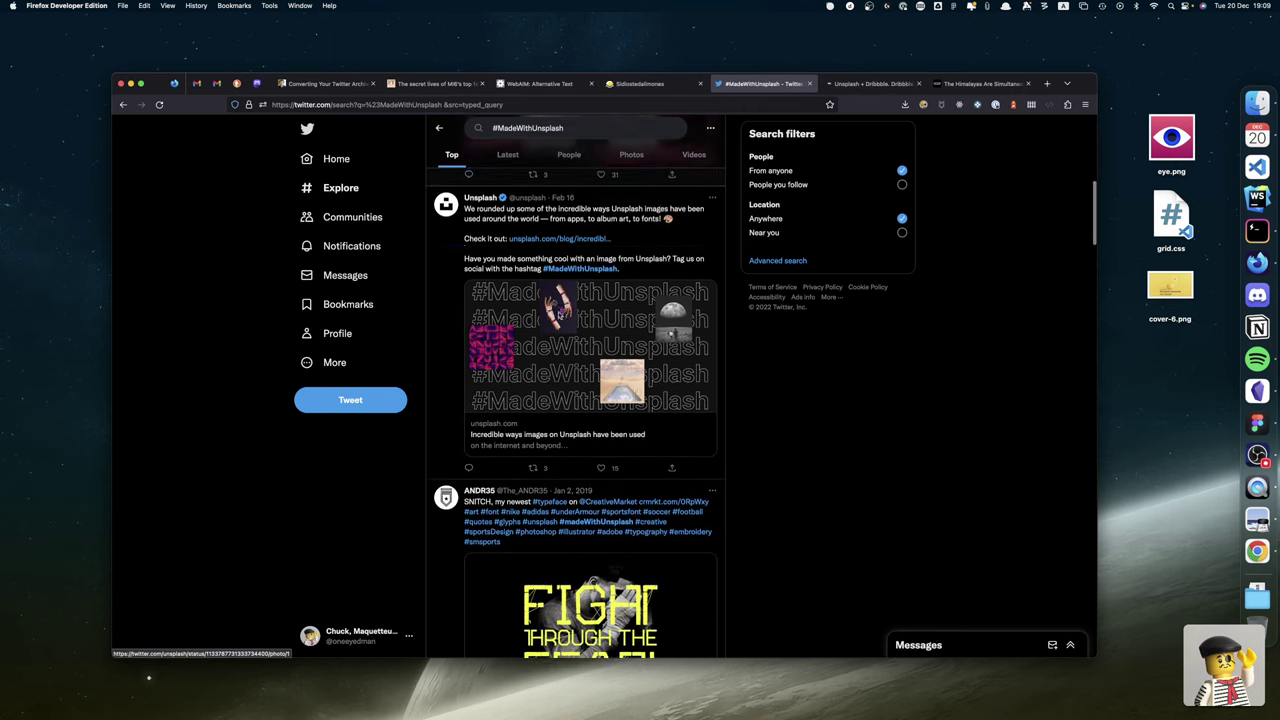
scroll(559, 315, down, 10)
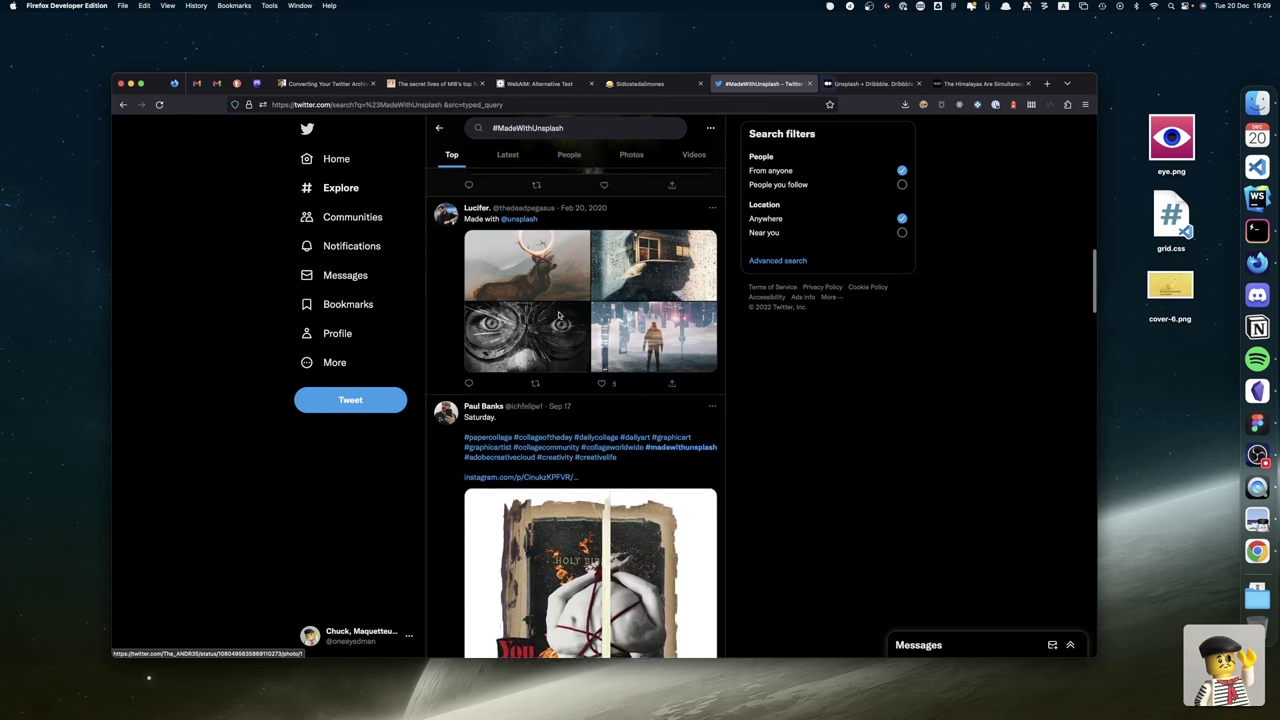
scroll(559, 315, down, 9)
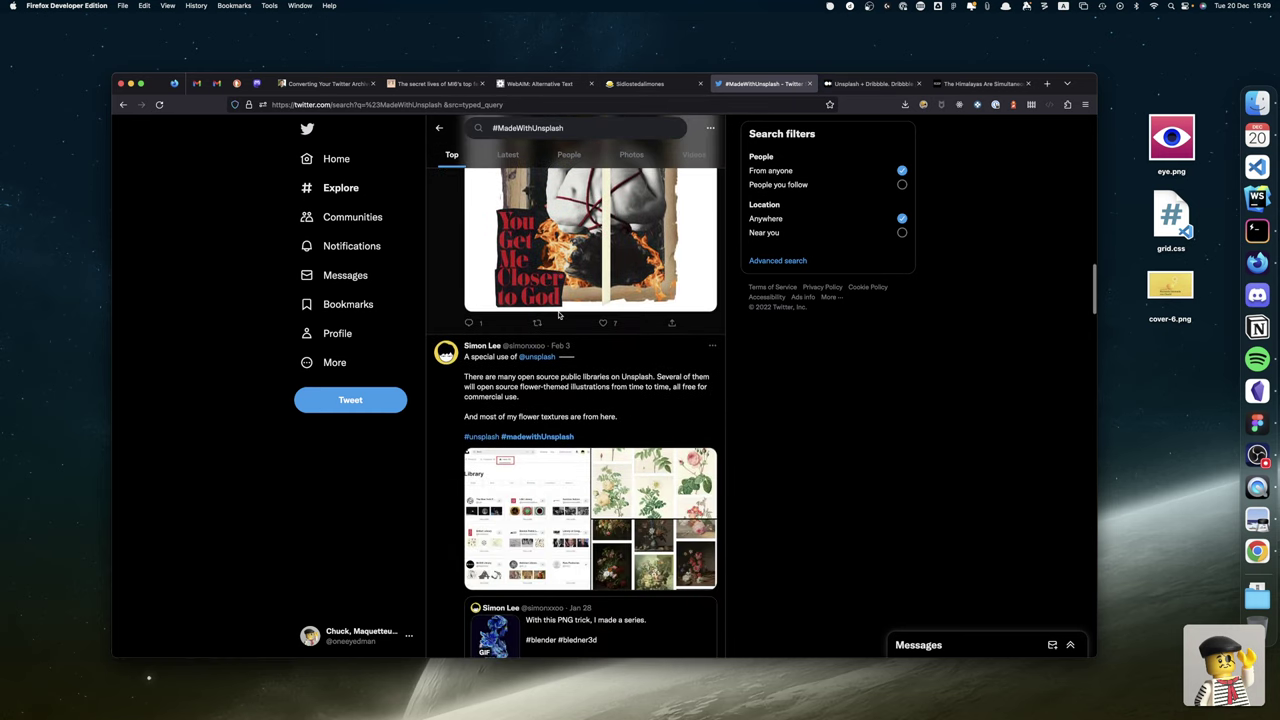
scroll(559, 315, down, 3)
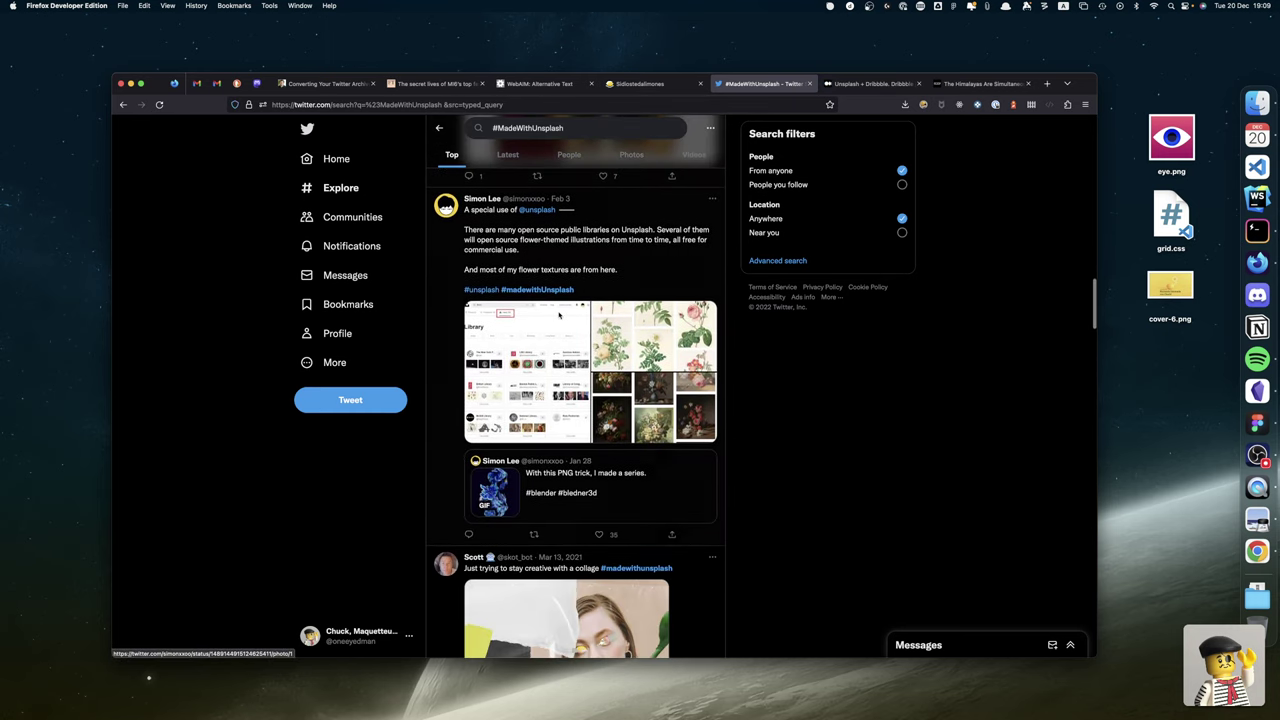
scroll(559, 315, down, 15)
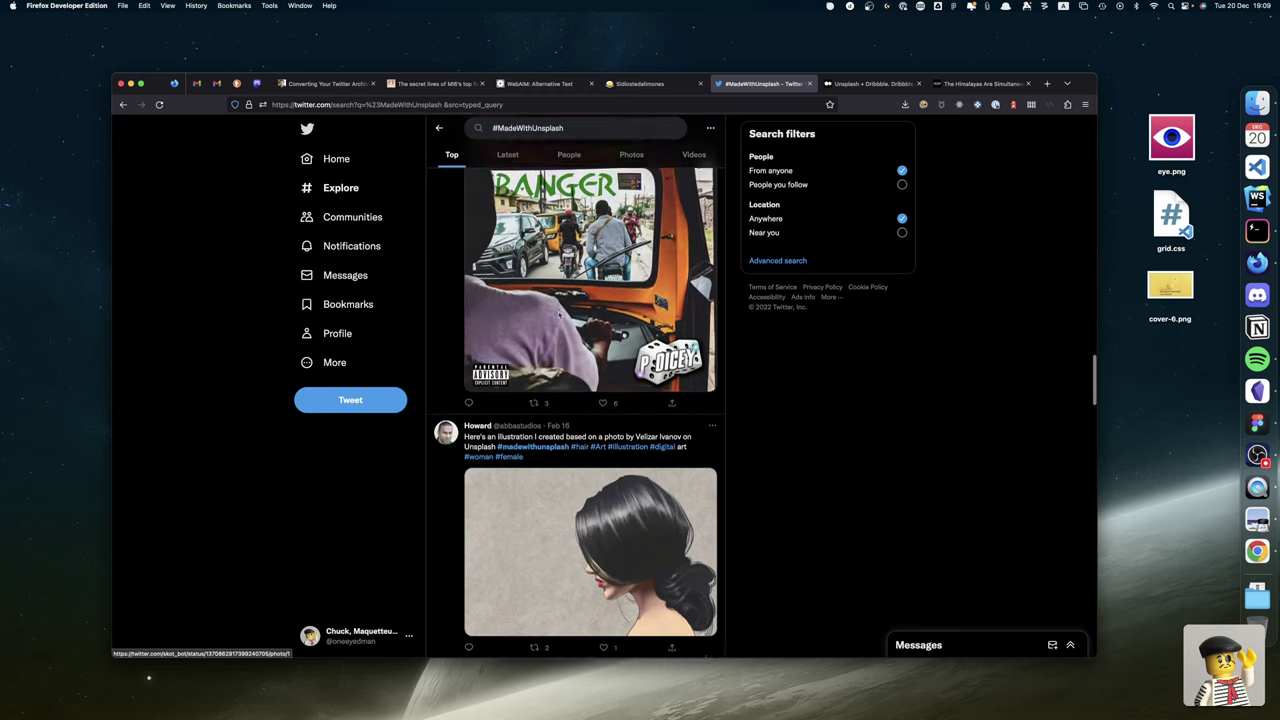
scroll(559, 315, down, 3)
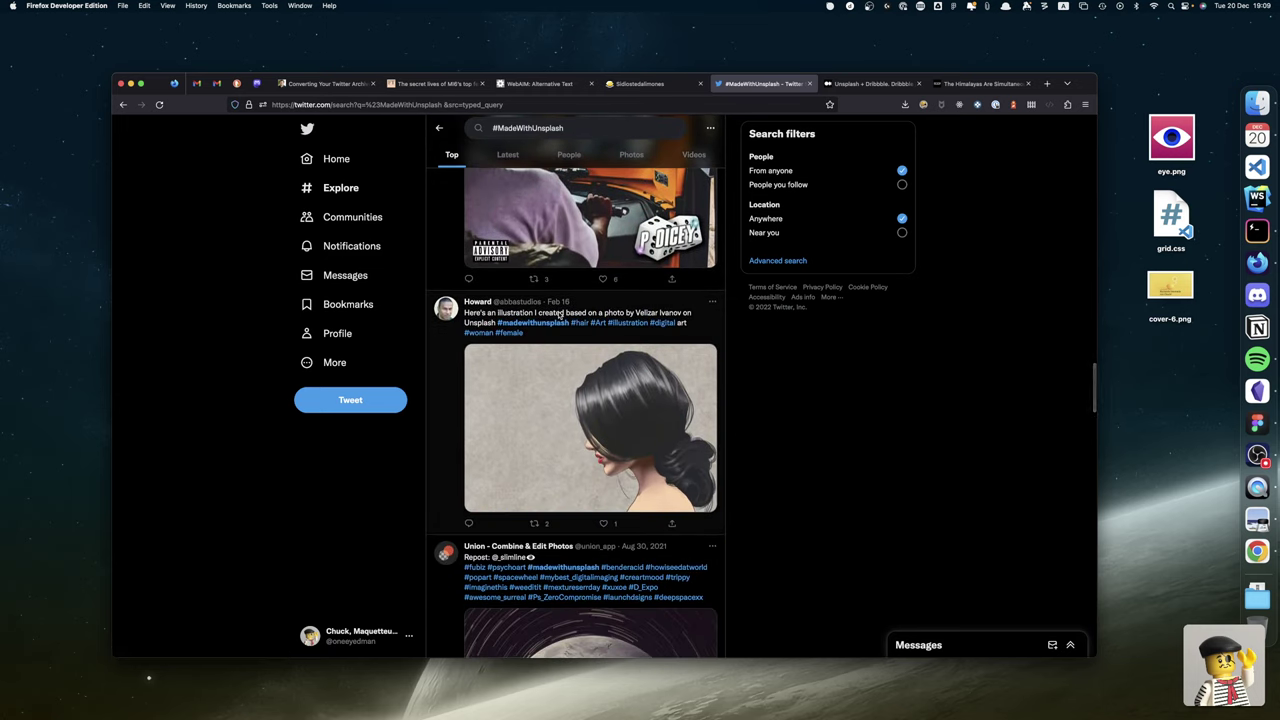
scroll(559, 315, down, 7)
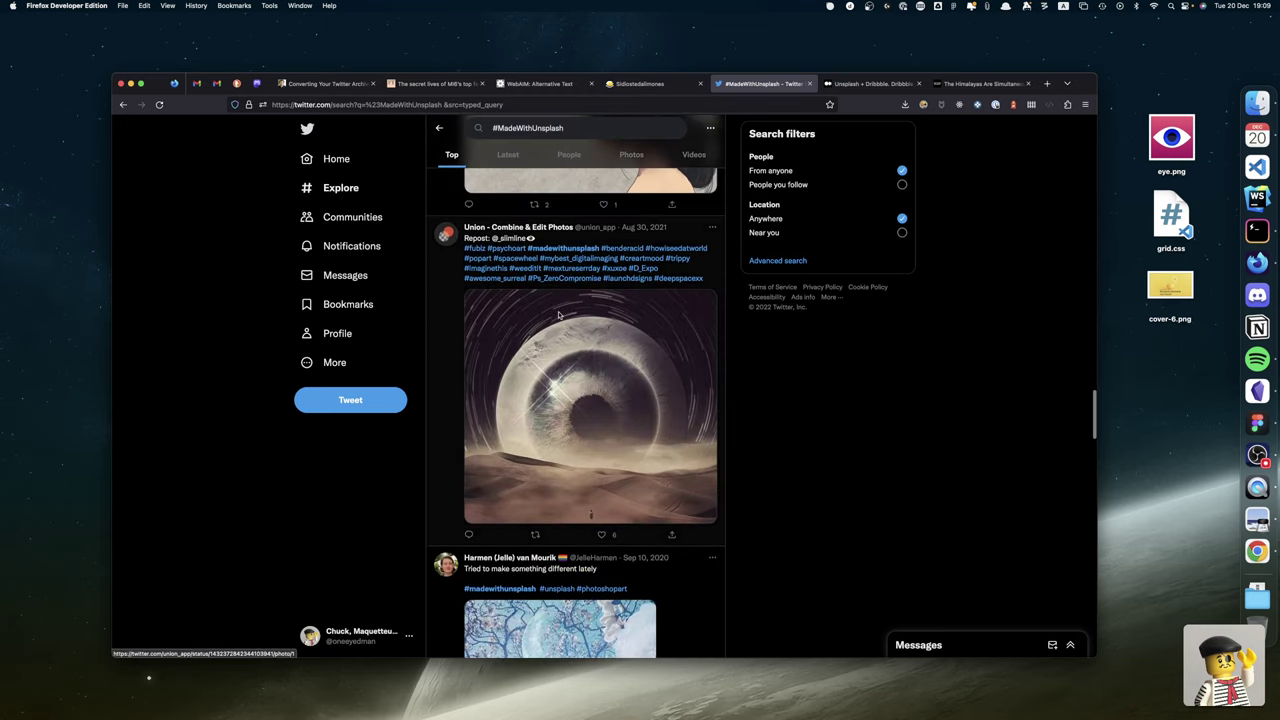
scroll(559, 315, down, 14)
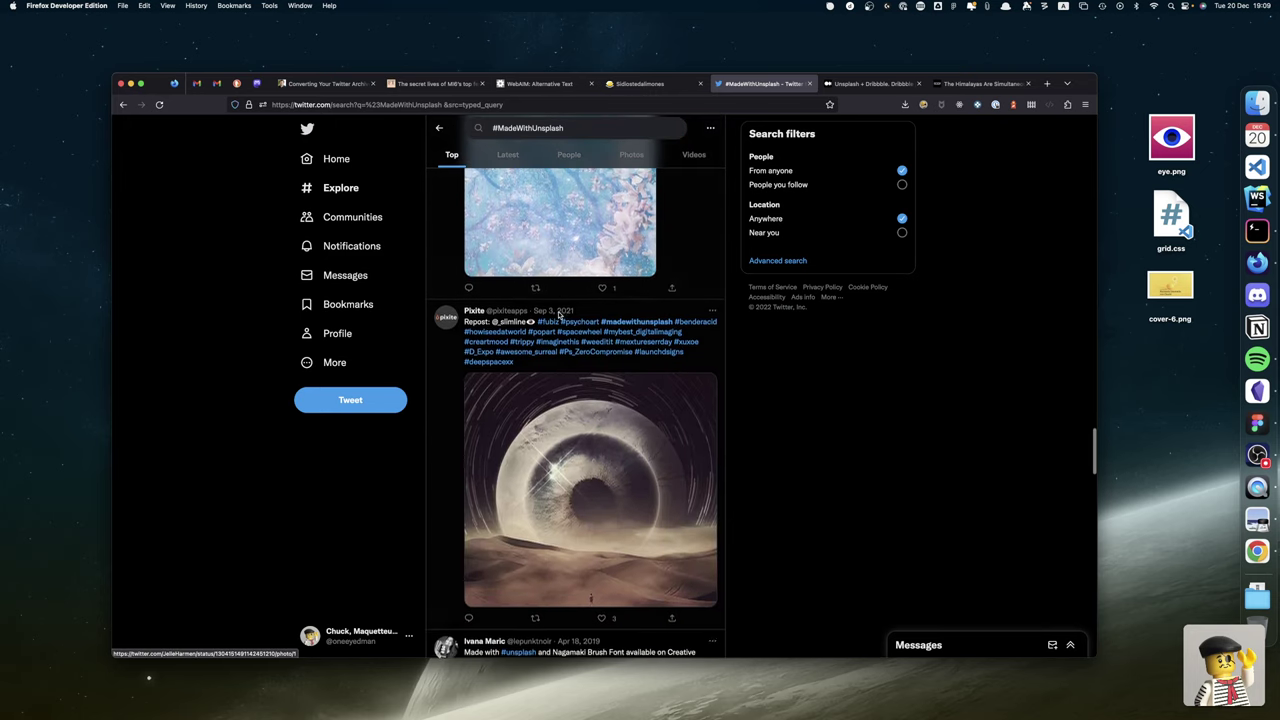
scroll(559, 315, down, 9)
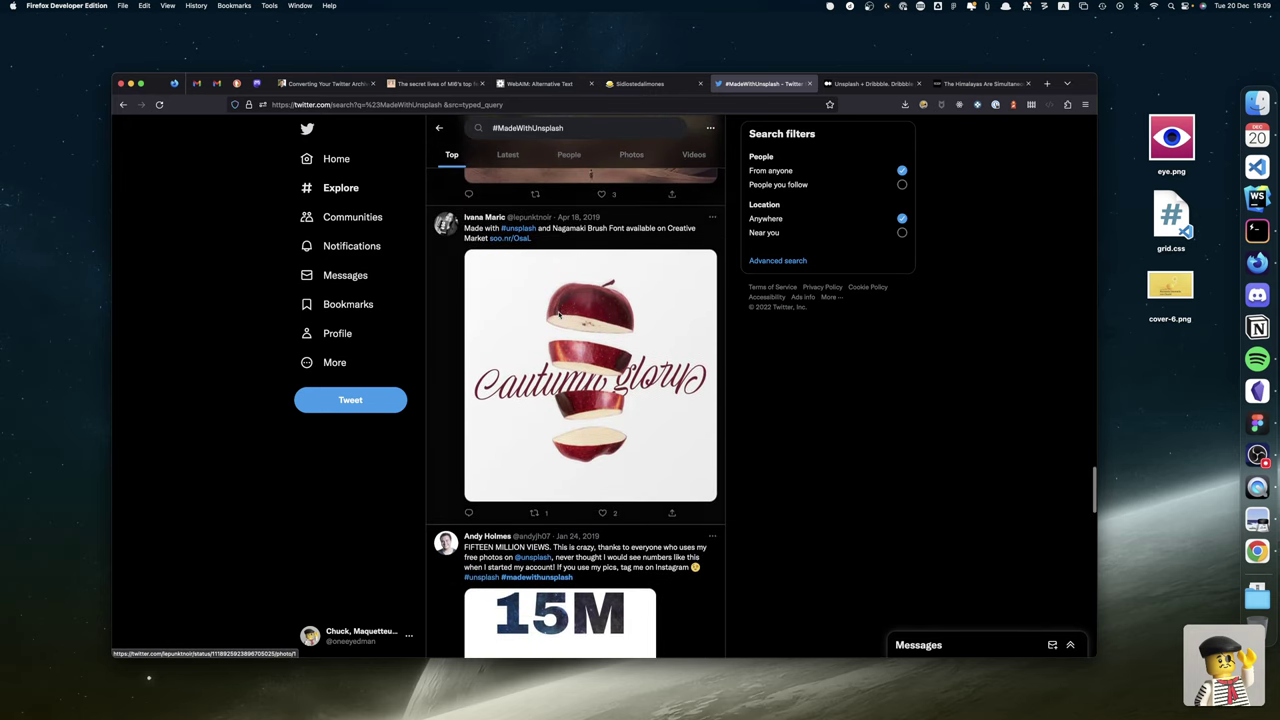
Open the Creative Market link from the "autumn glory" apple tweet and return to the #MadeWithUnsplash search results.
click(508, 240)
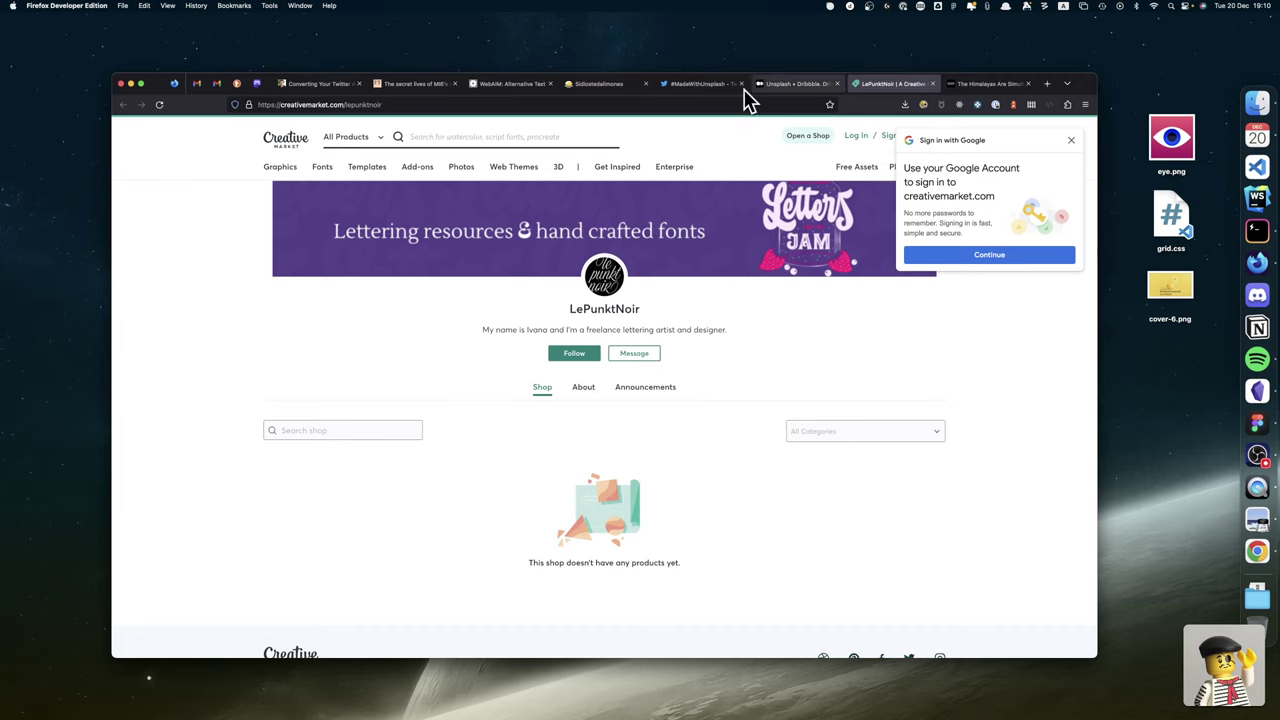
click(705, 85)
Browse further #MadeWithUnsplash tweets down to the robot artwork on pink clouds, and close the Twitter search tab.
scroll(562, 487, down, 4)
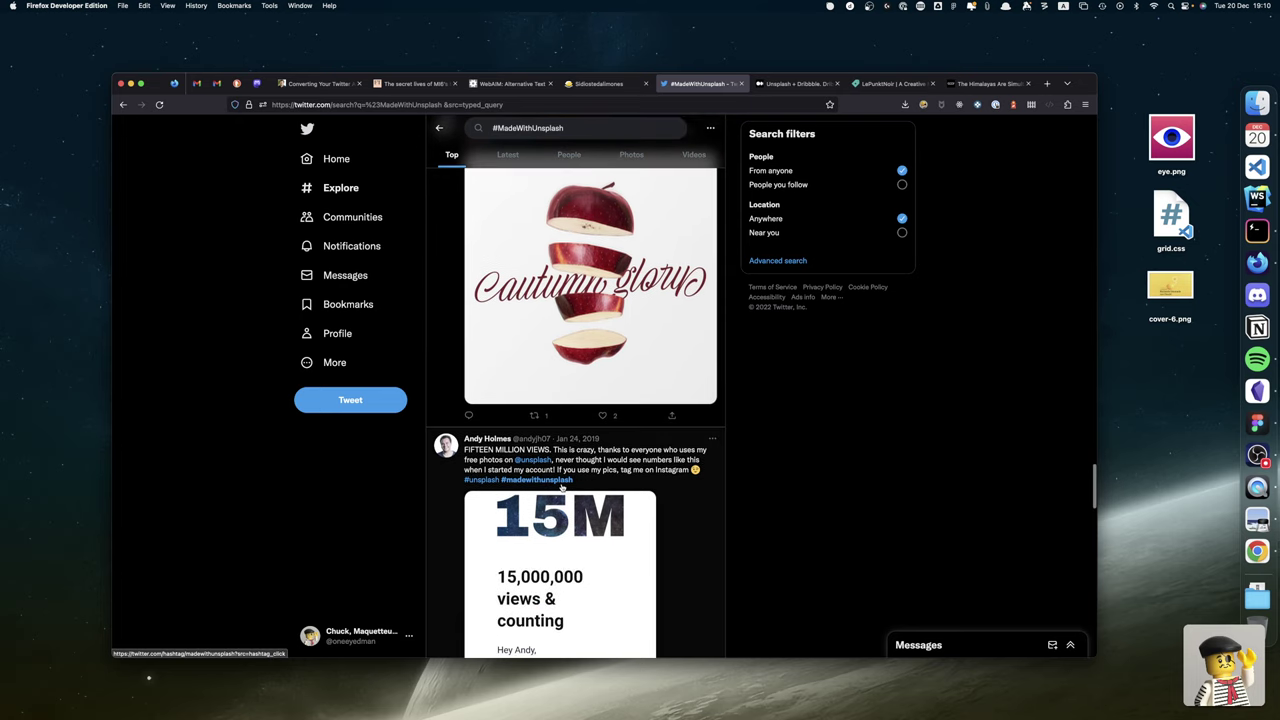
scroll(562, 487, down, 3)
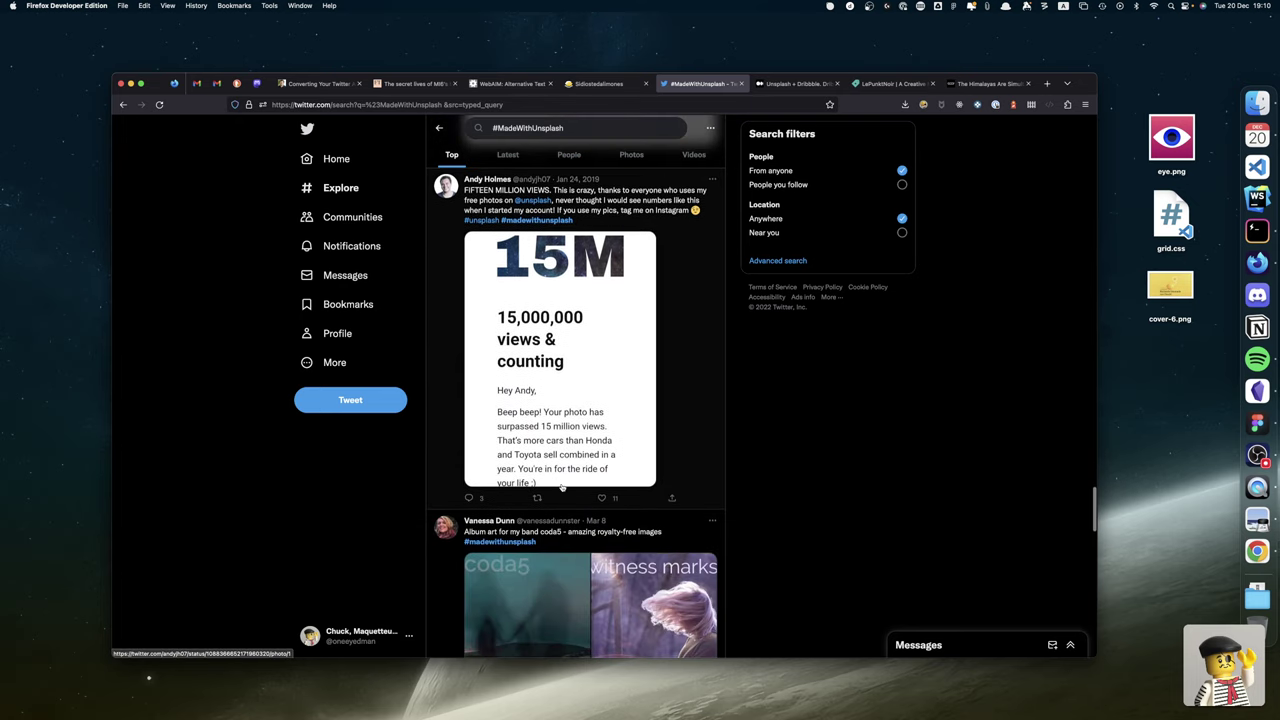
scroll(562, 487, down, 4)
scroll(562, 487, down, 4)
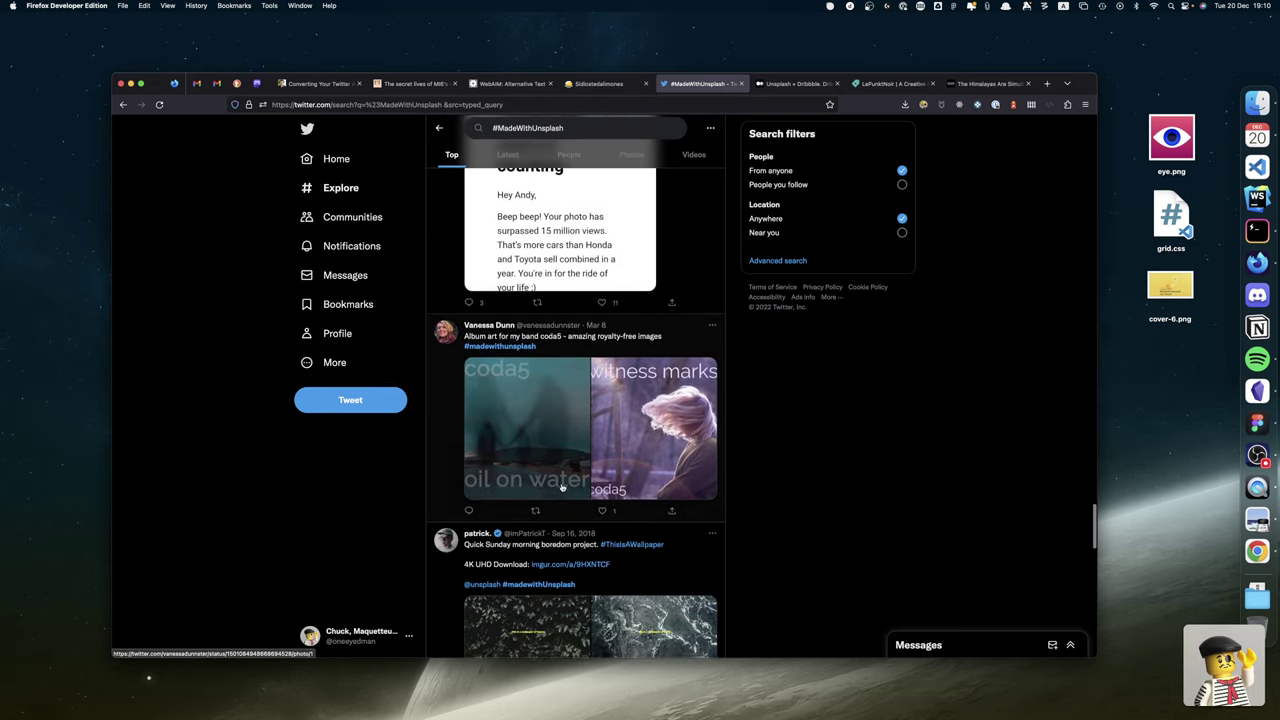
scroll(562, 487, down, 6)
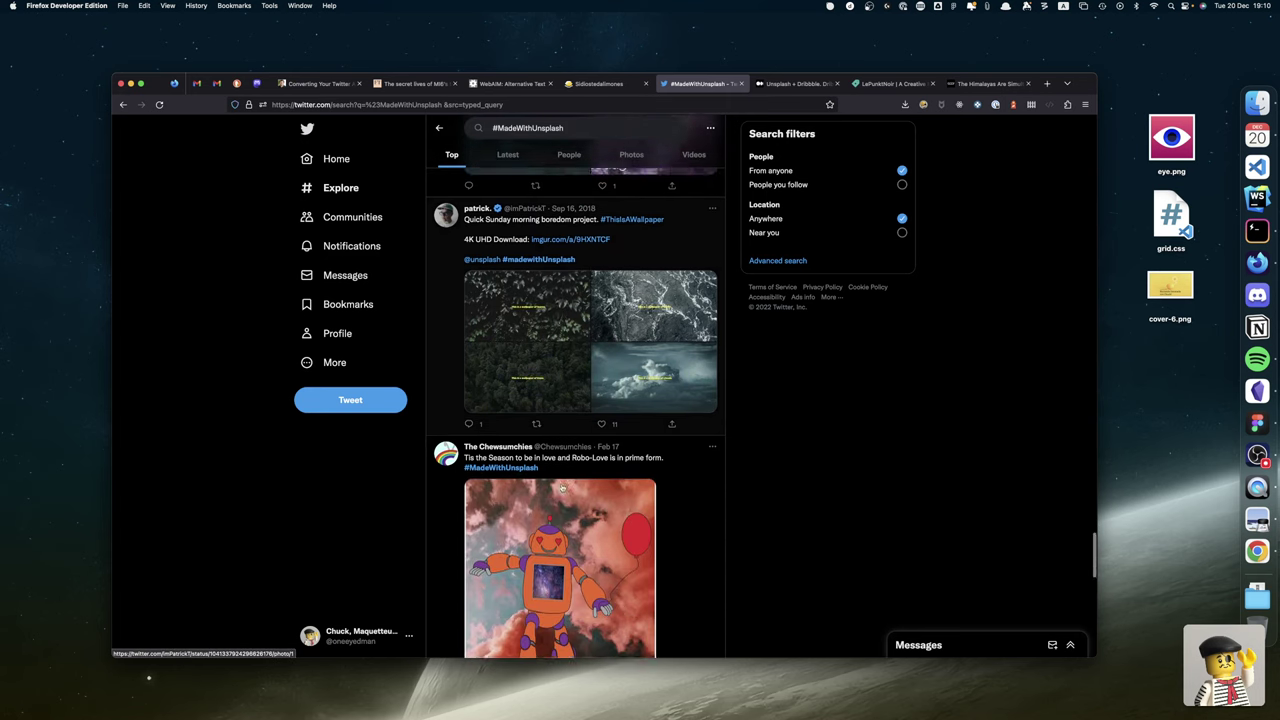
scroll(562, 487, down, 3)
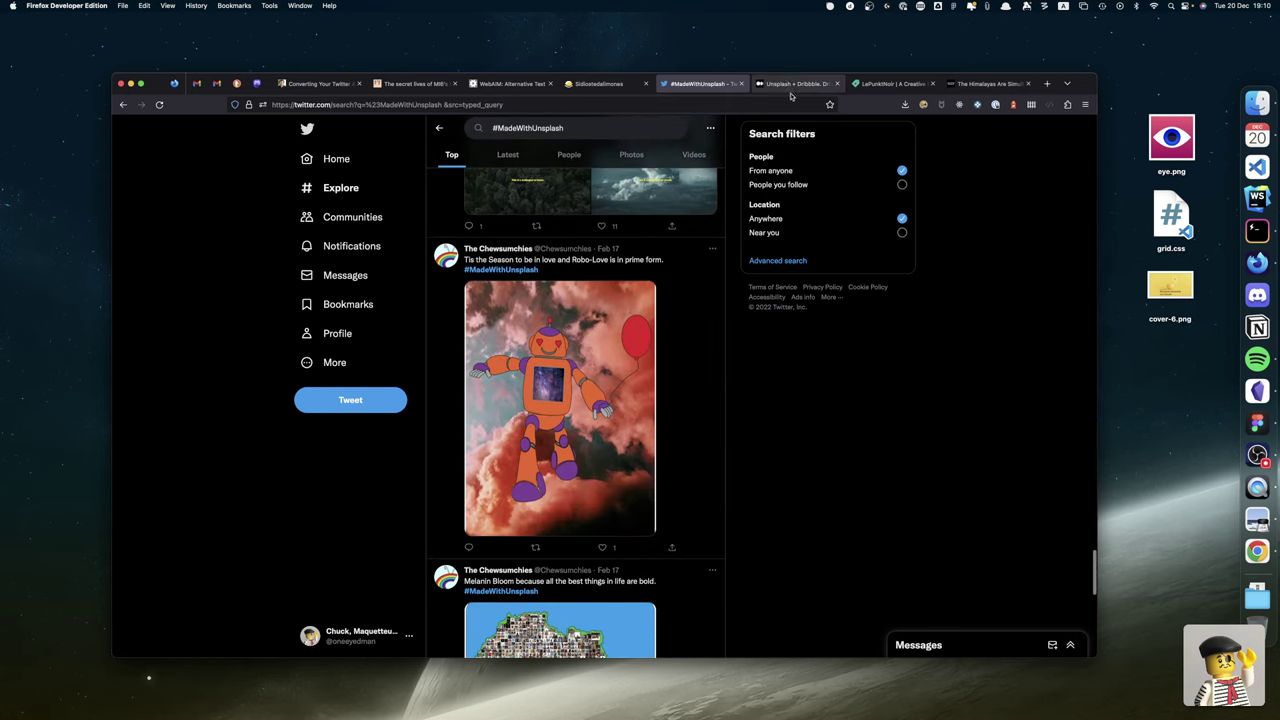
click(741, 84)
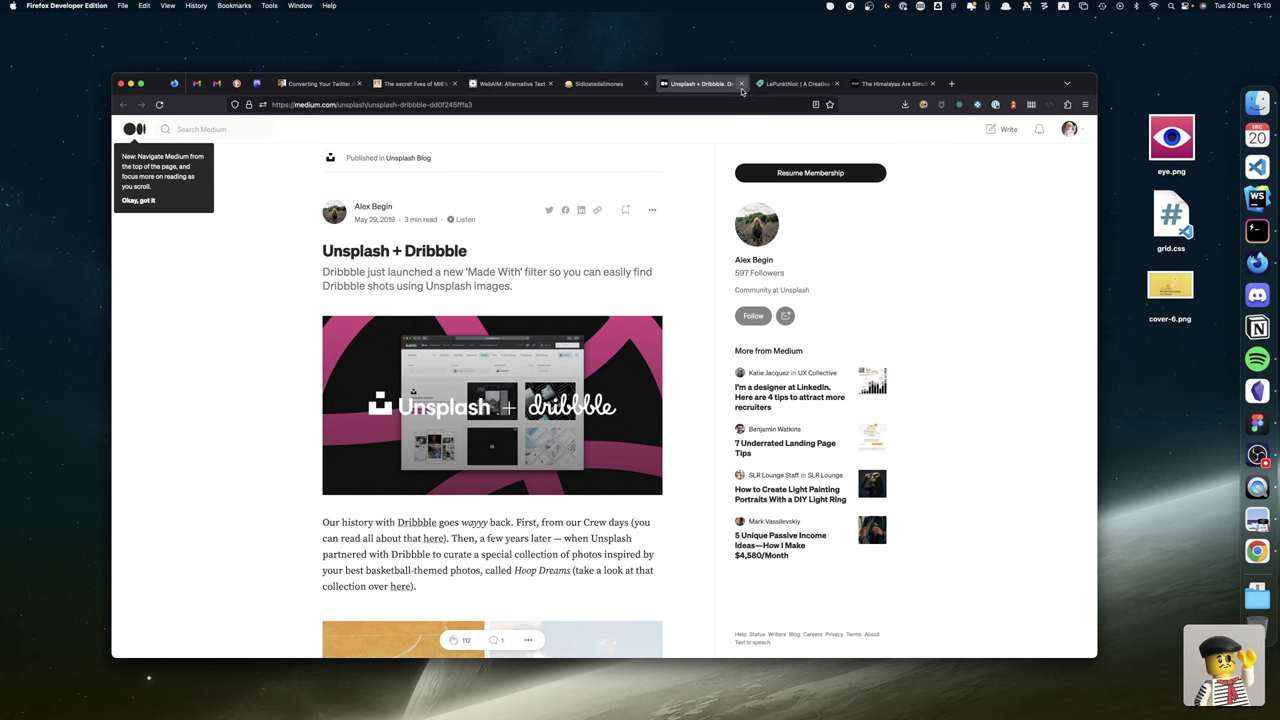
Read the Unsplash + Dribbble article, opening the designer profiles credited under the Land Rover and Covfefe shots in background tabs.
scroll(481, 433, down, 10)
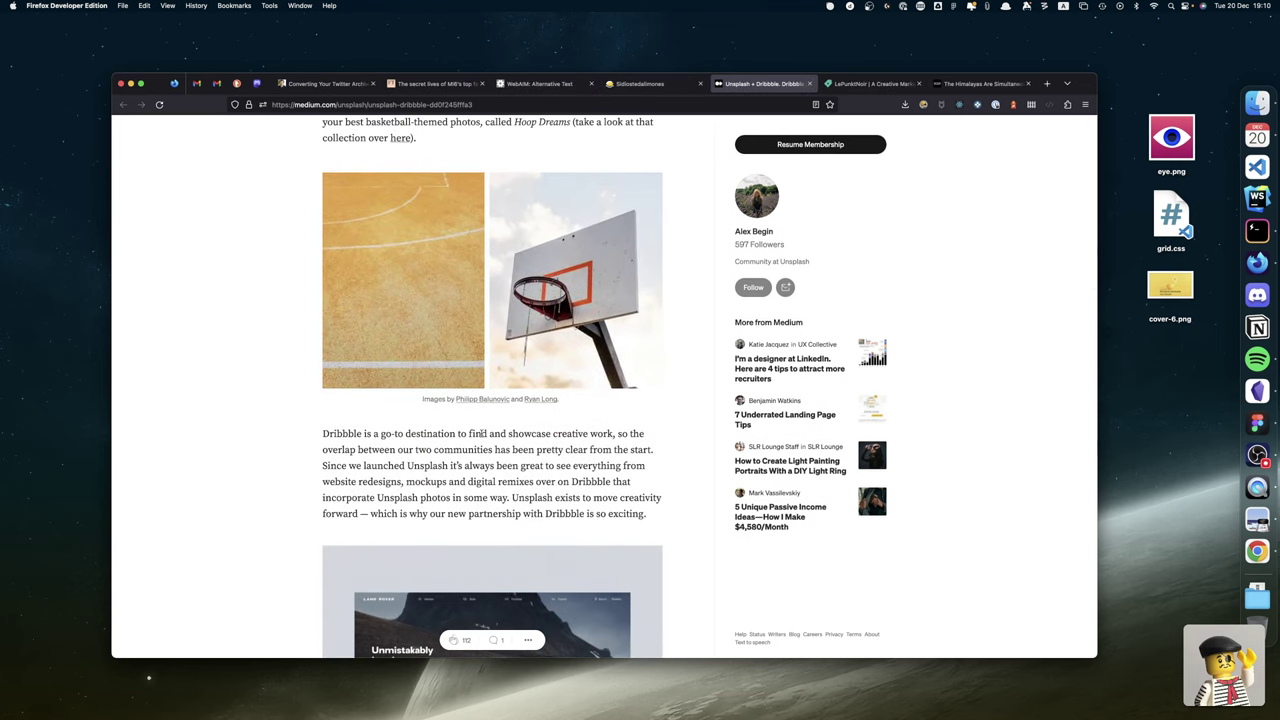
scroll(481, 433, down, 7)
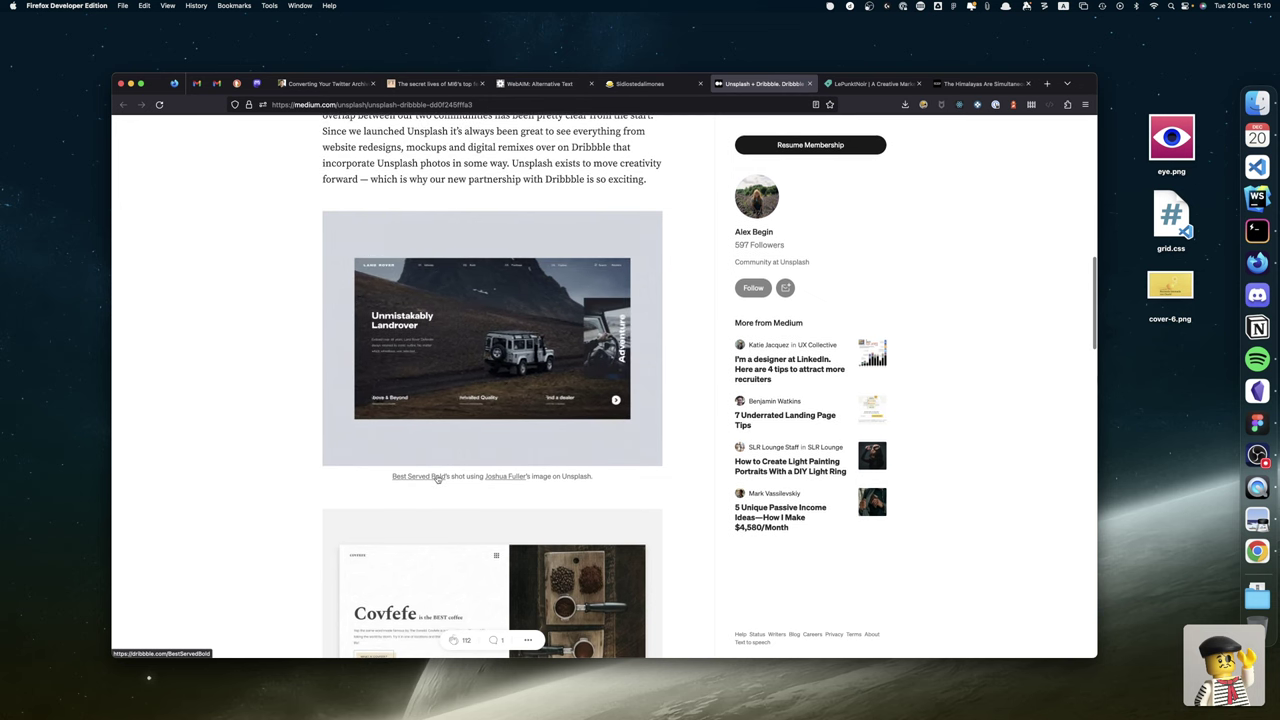
super+click(437, 479)
scroll(400, 580, down, 2)
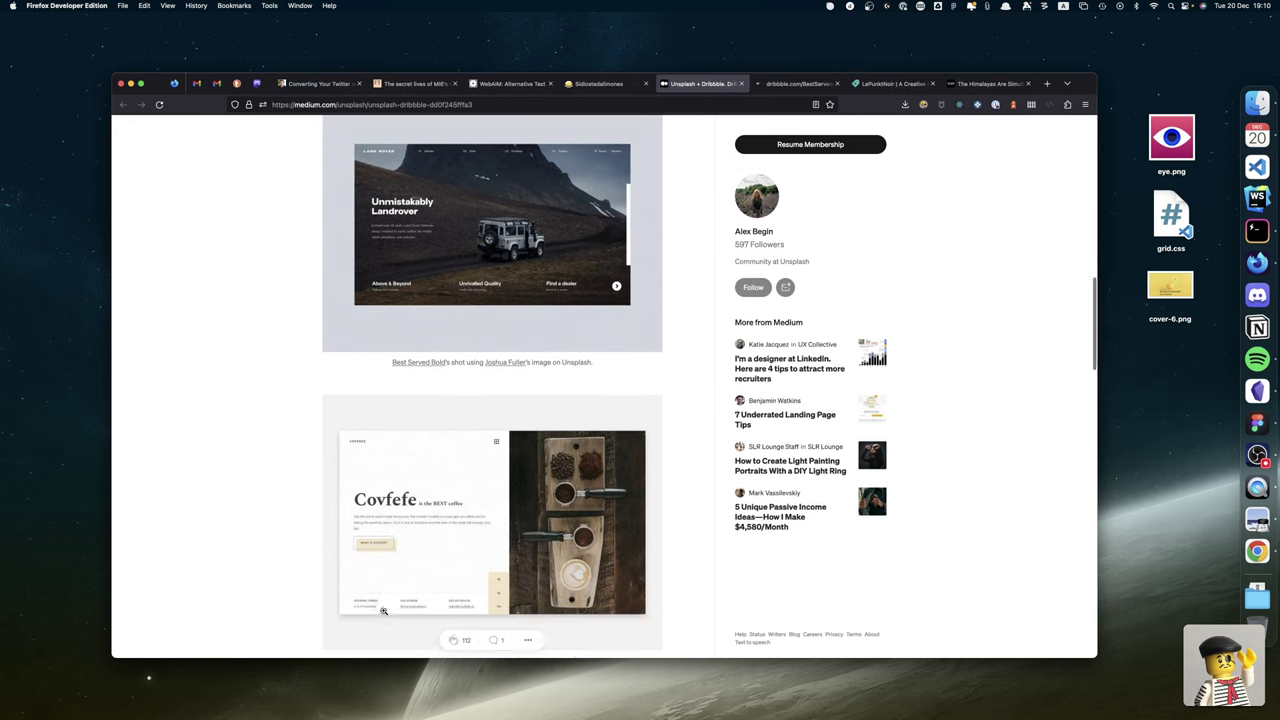
scroll(383, 611, down, 2)
super+click(425, 575)
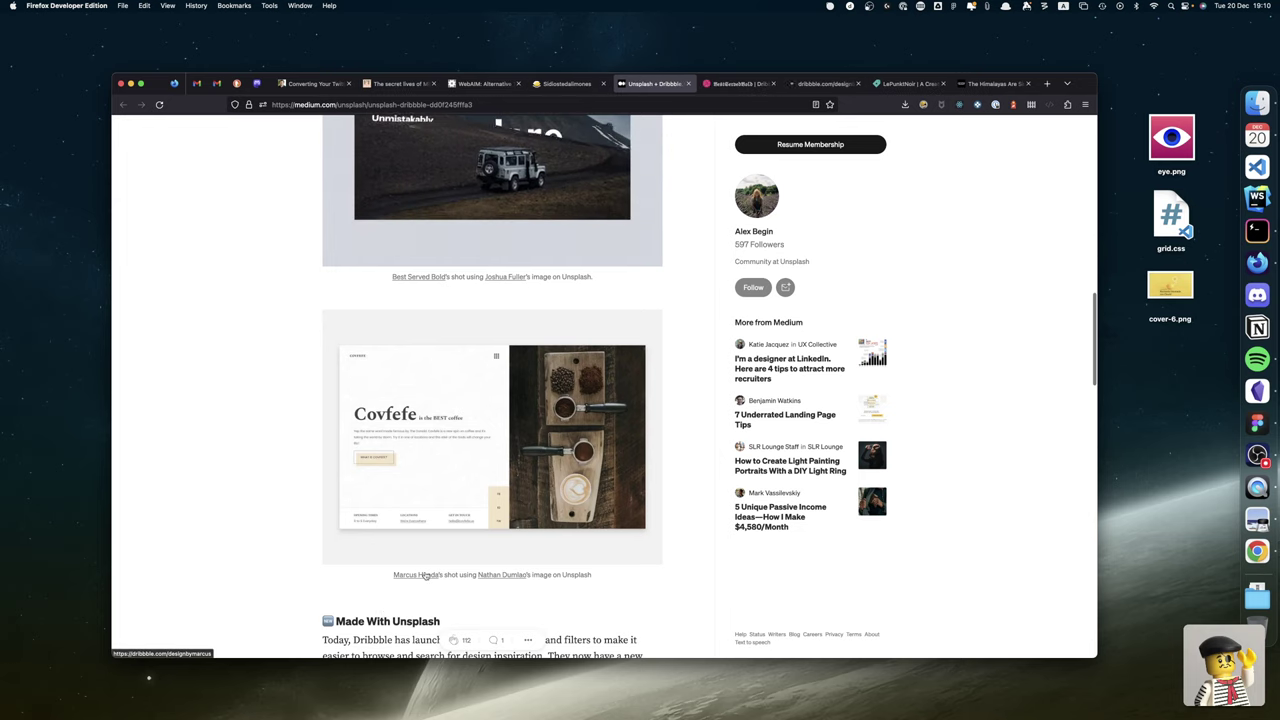
scroll(425, 575, down, 9)
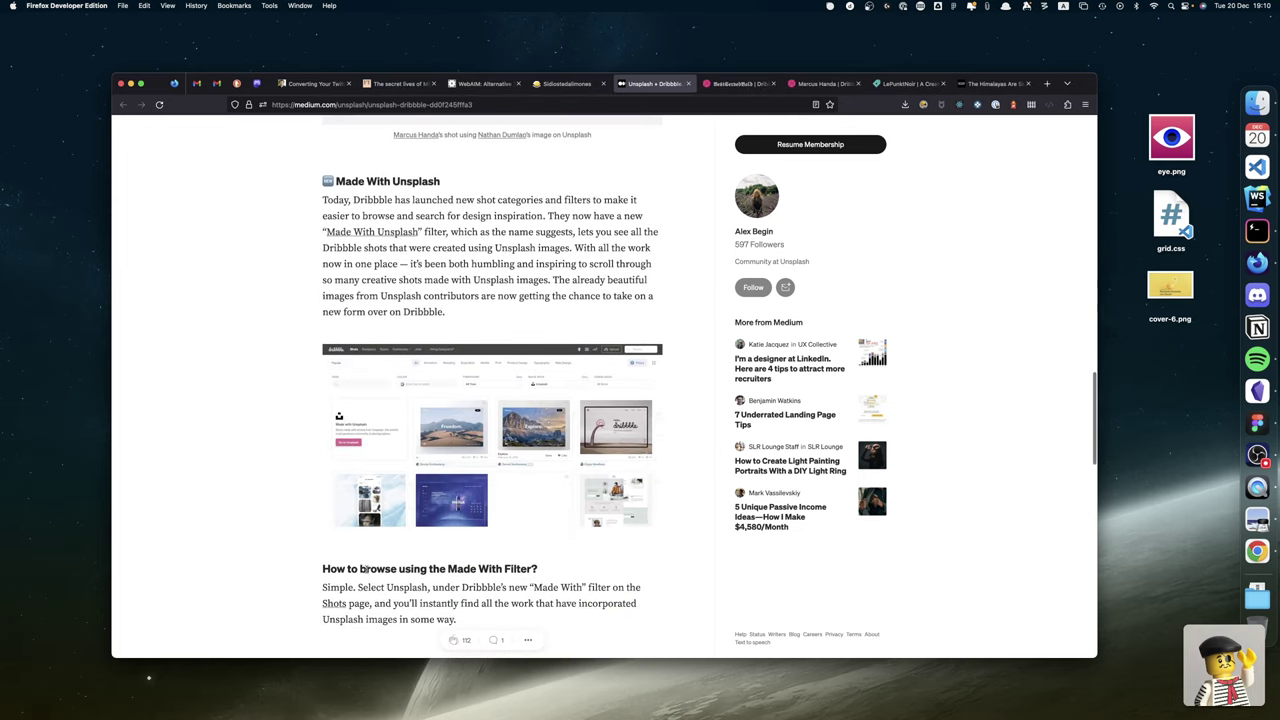
scroll(365, 569, down, 10)
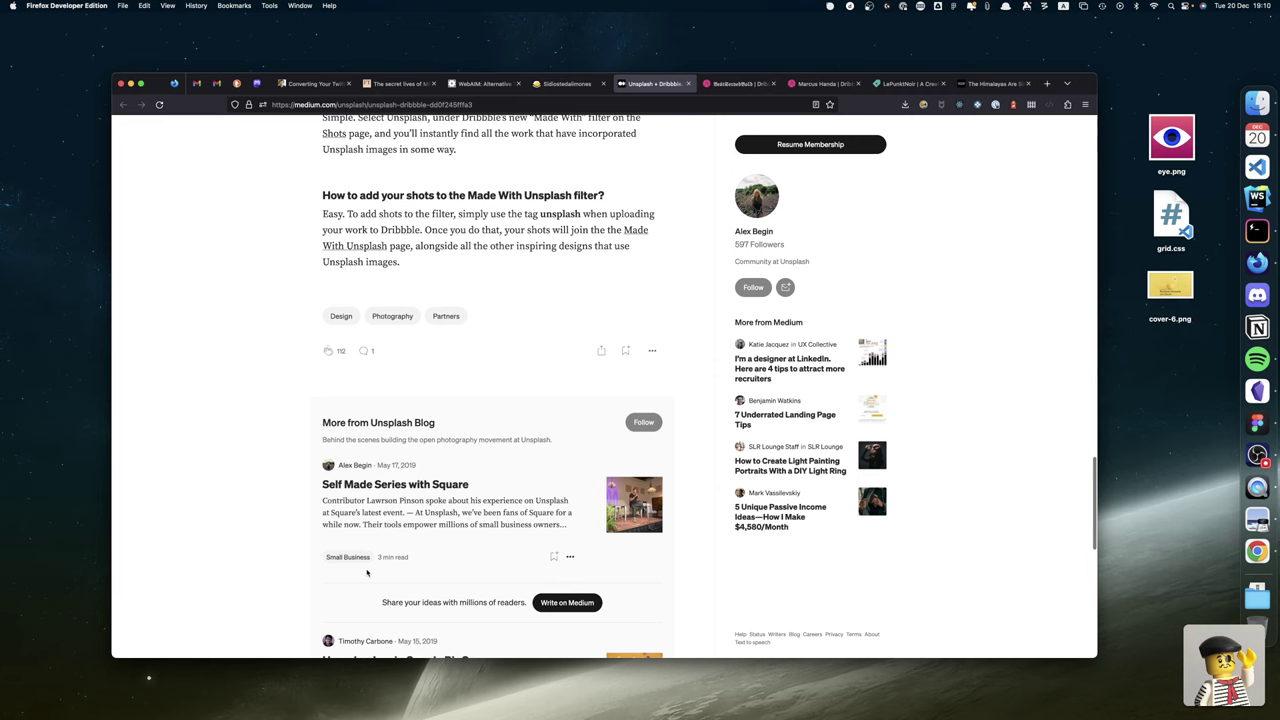
Switch to the BestServedBold Dribbble profile and open its Land Rover web design shot.
click(740, 84)
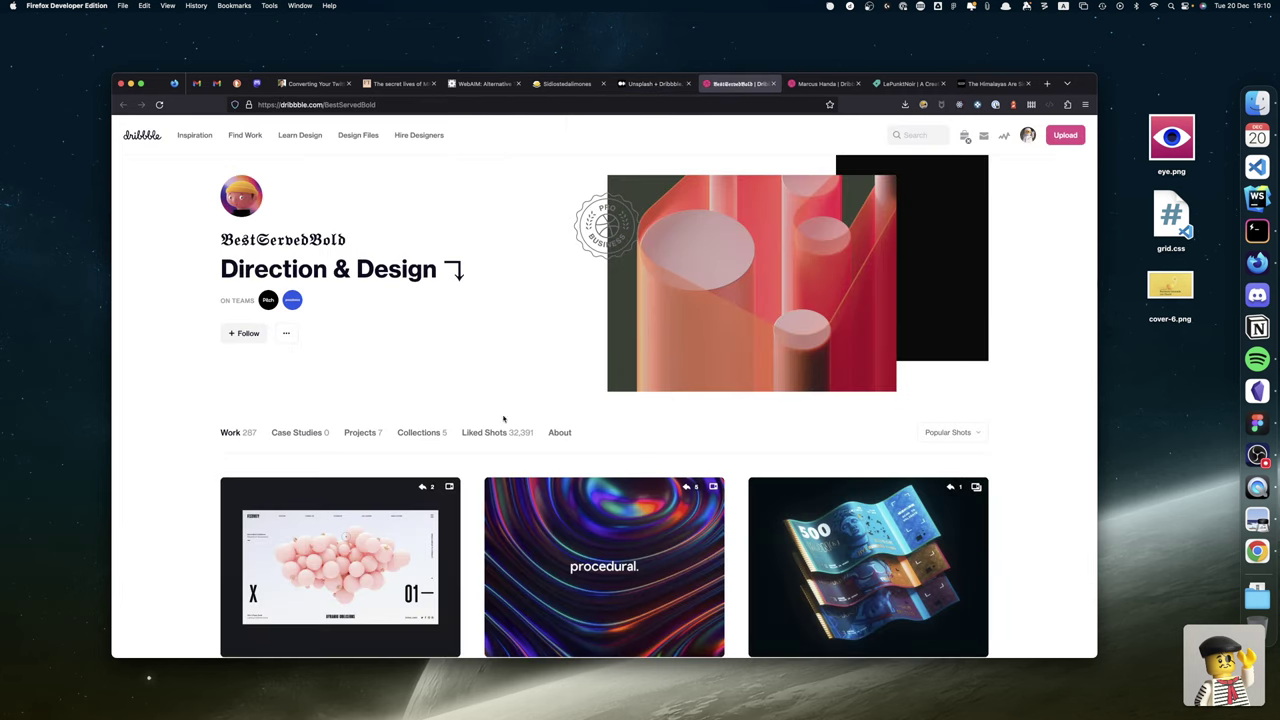
scroll(514, 458, down, 12)
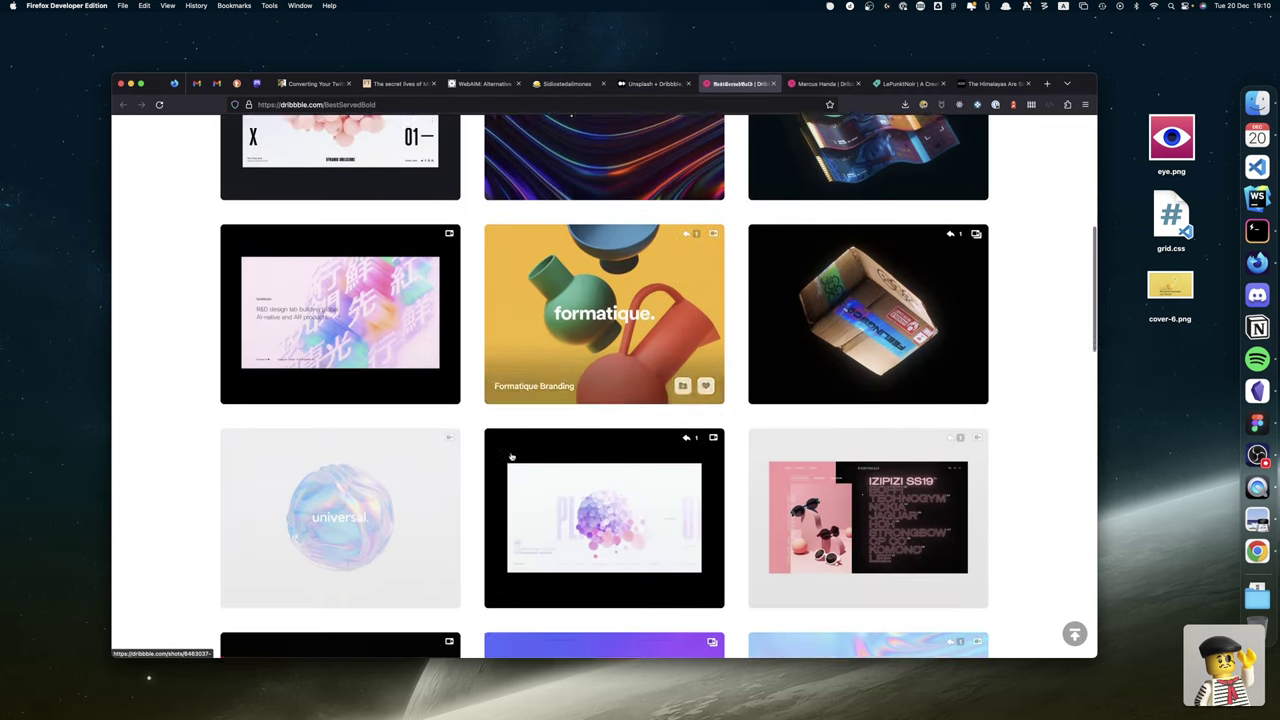
scroll(510, 455, down, 14)
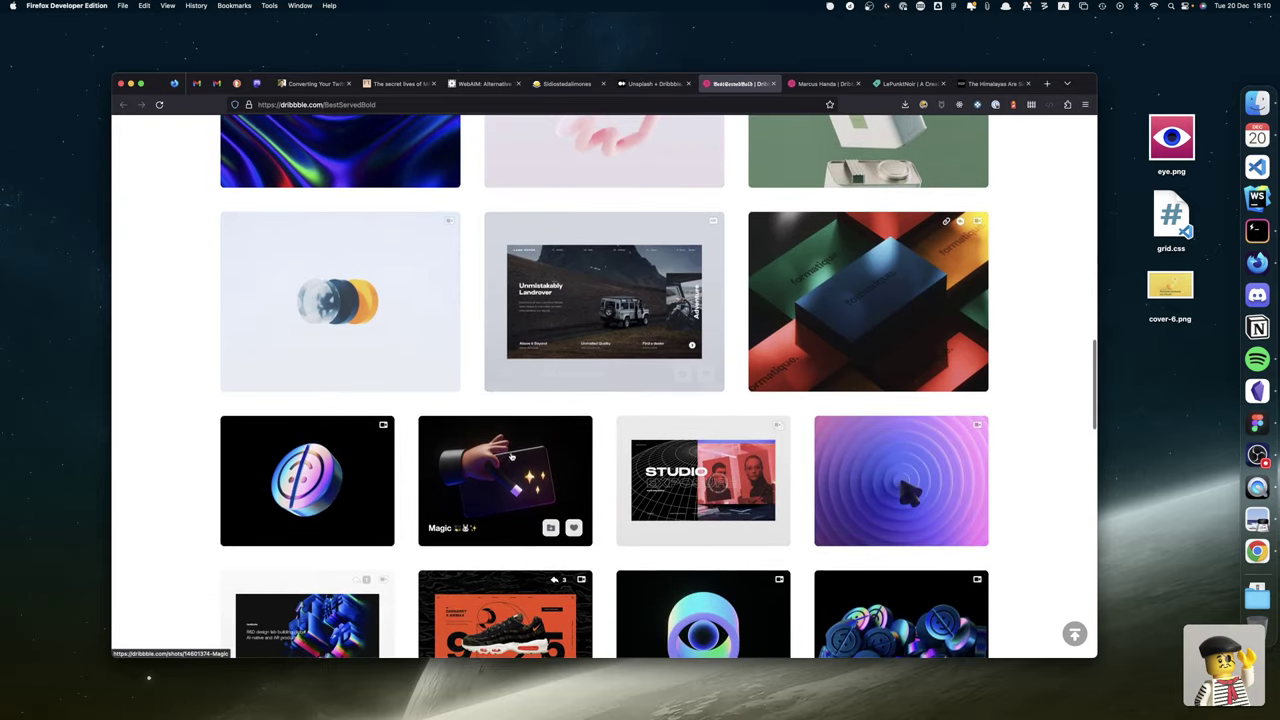
click(586, 326)
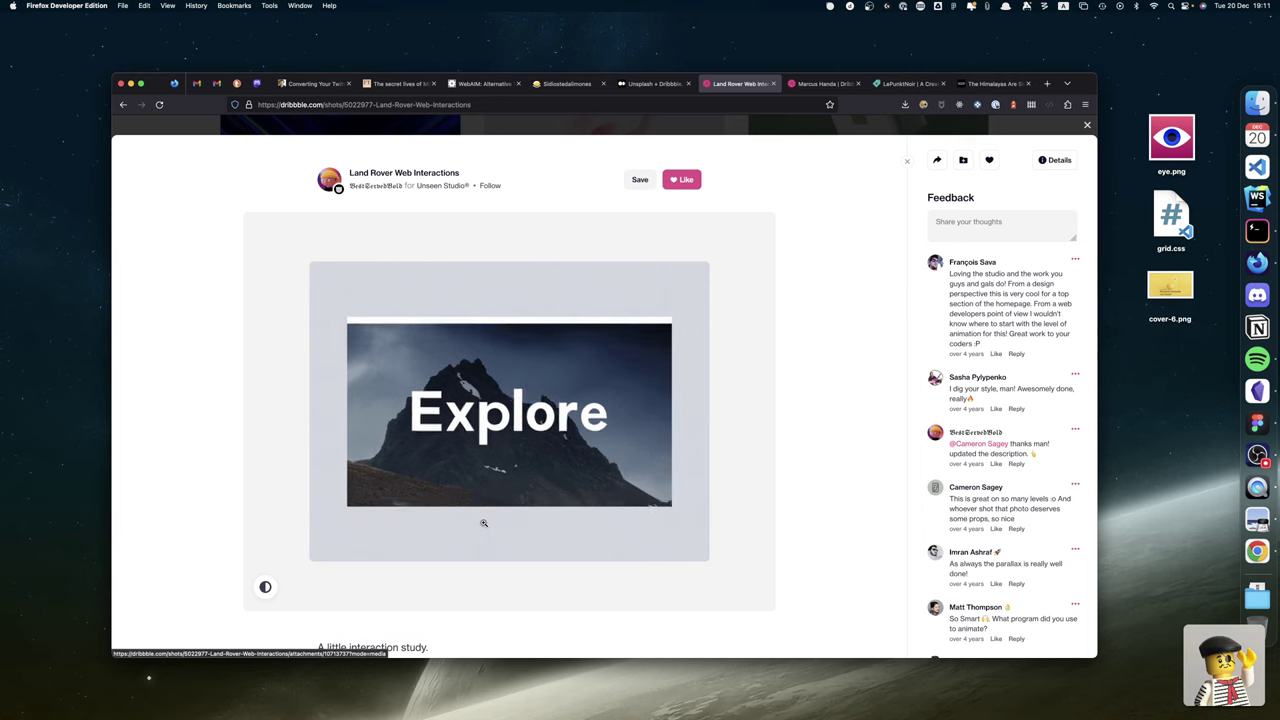
Look over the Land Rover Web Interactions shot's animation, description and image credit.
scroll(483, 523, down, 1)
scroll(483, 522, down, 3)
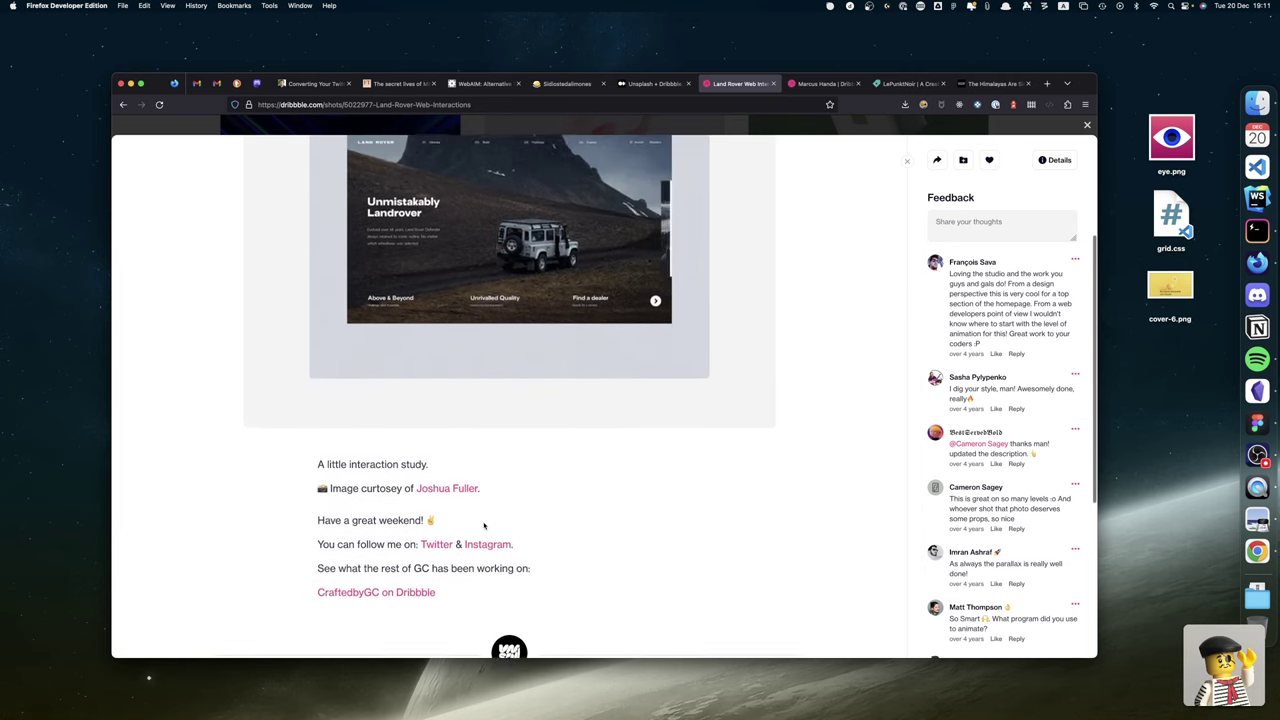
scroll(483, 526, down, 3)
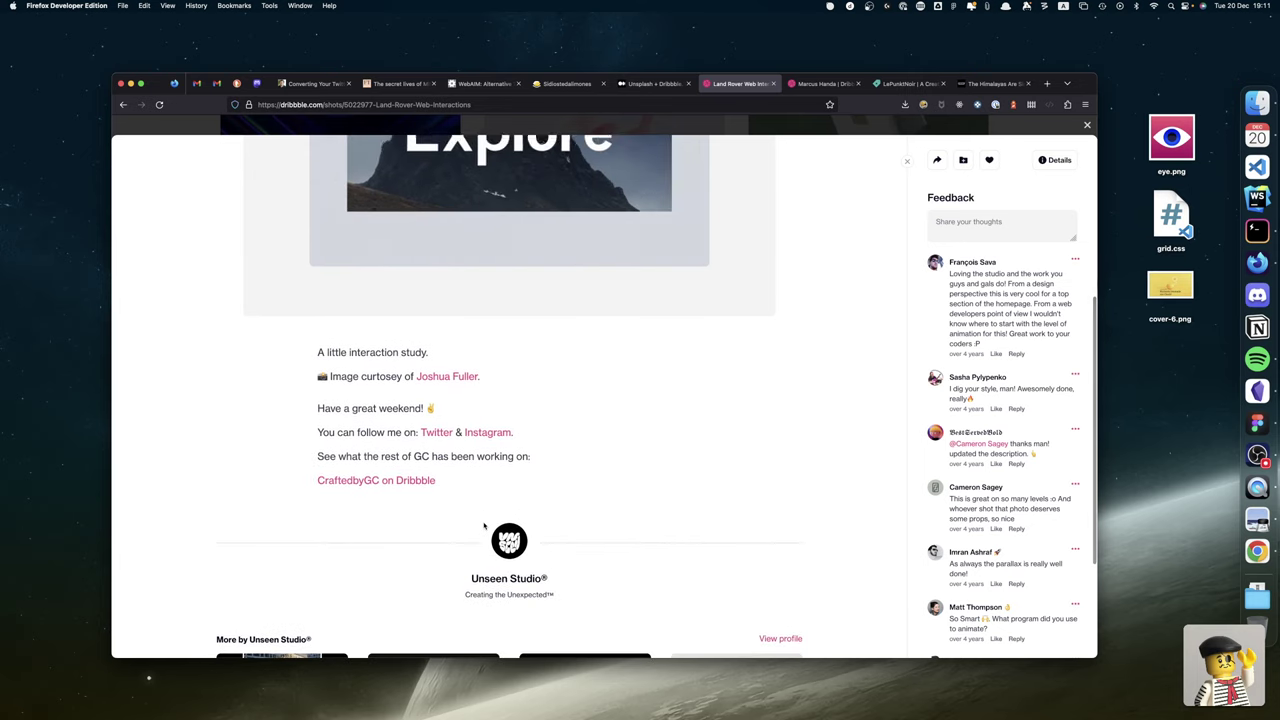
scroll(483, 526, down, 3)
scroll(483, 526, up, 6)
scroll(483, 526, up, 3)
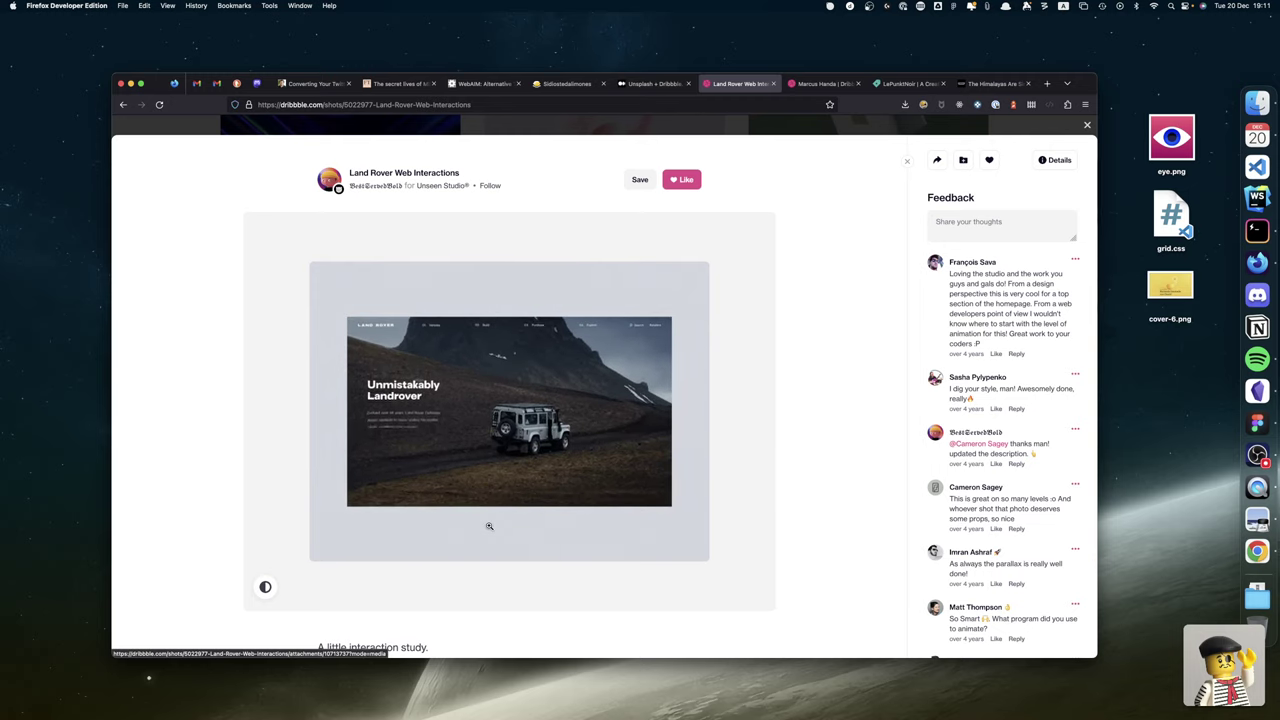
Search the web for "land rover", view the official Land Rover USA site, and go back to the Dribbble shot.
click(340, 103)
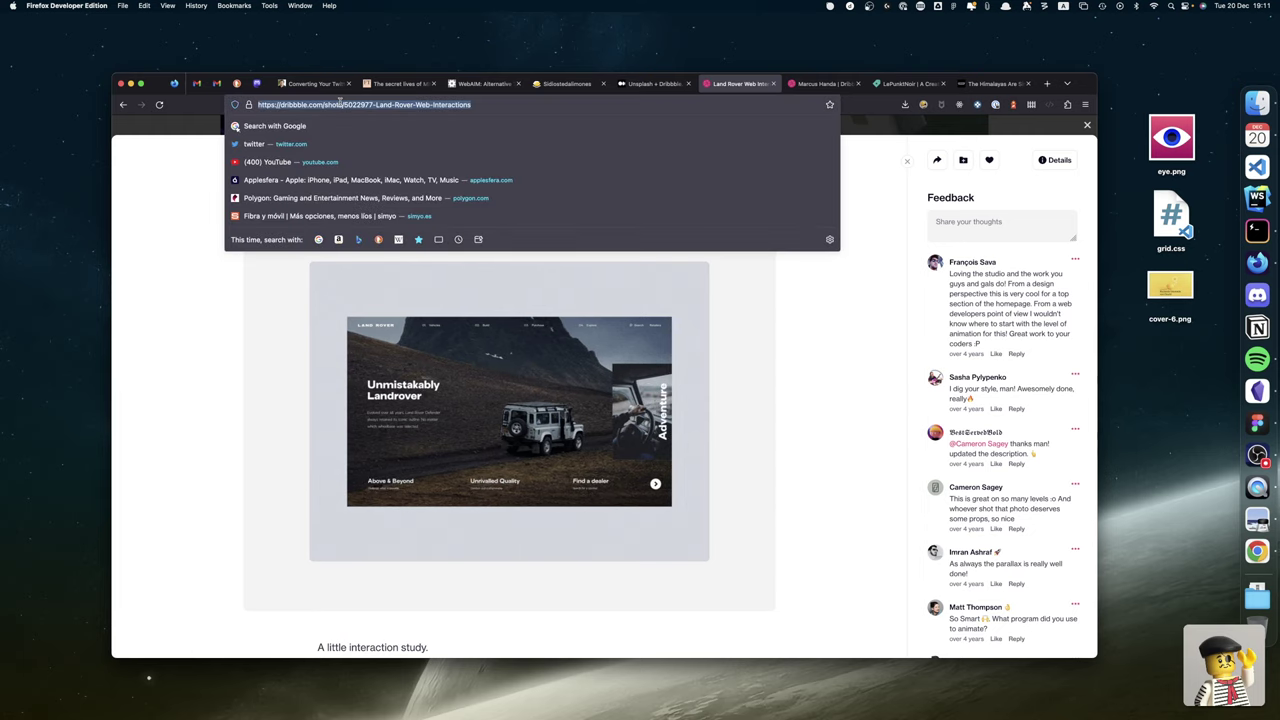
text(land rove)
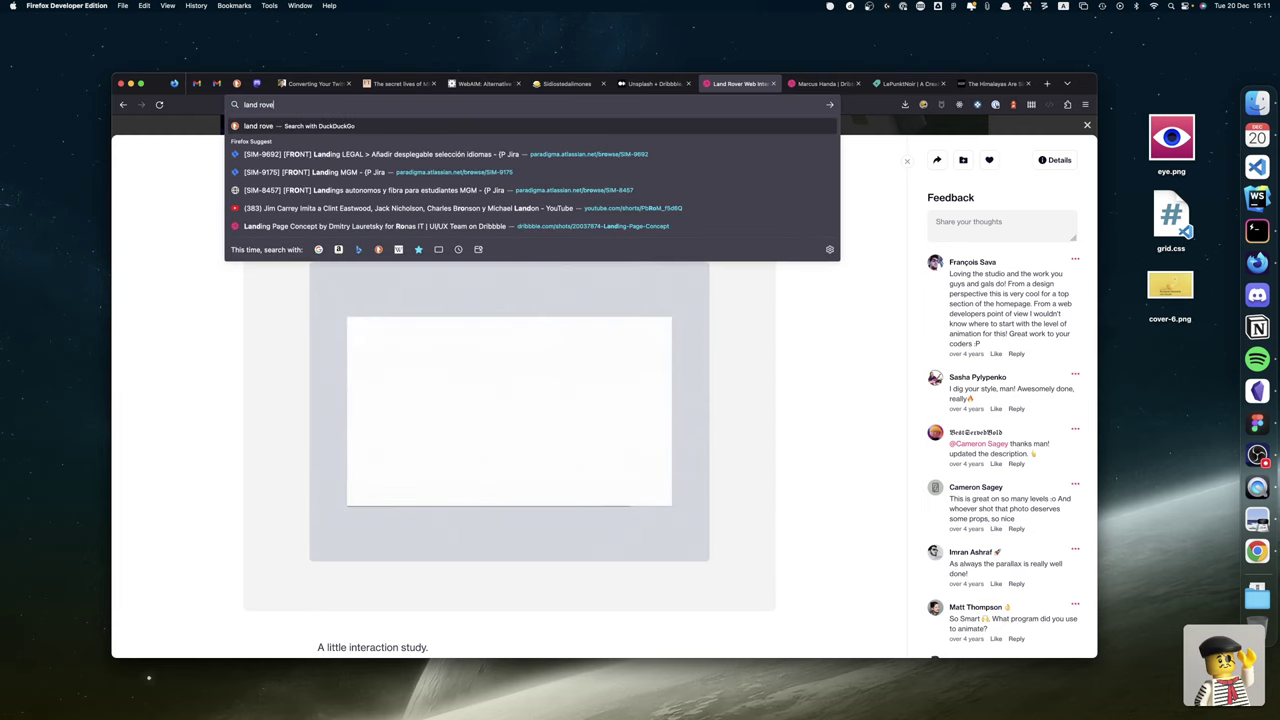
text(r)
key(Return)
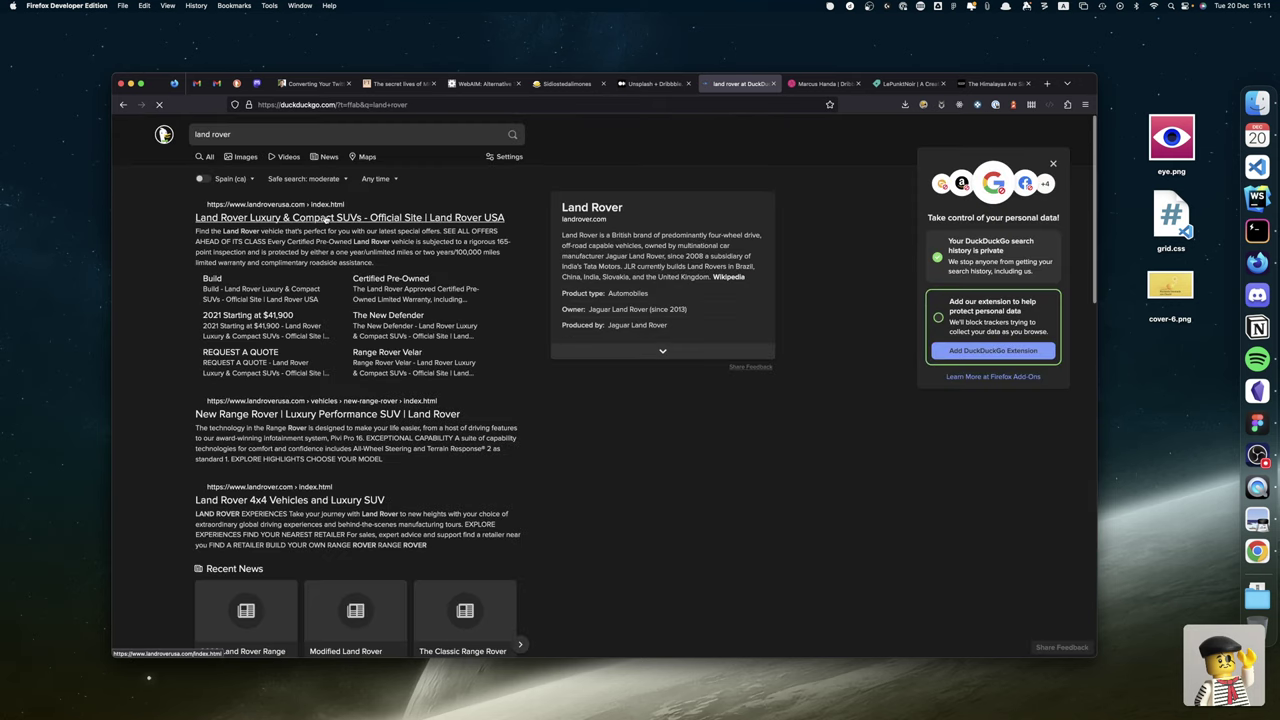
click(260, 216)
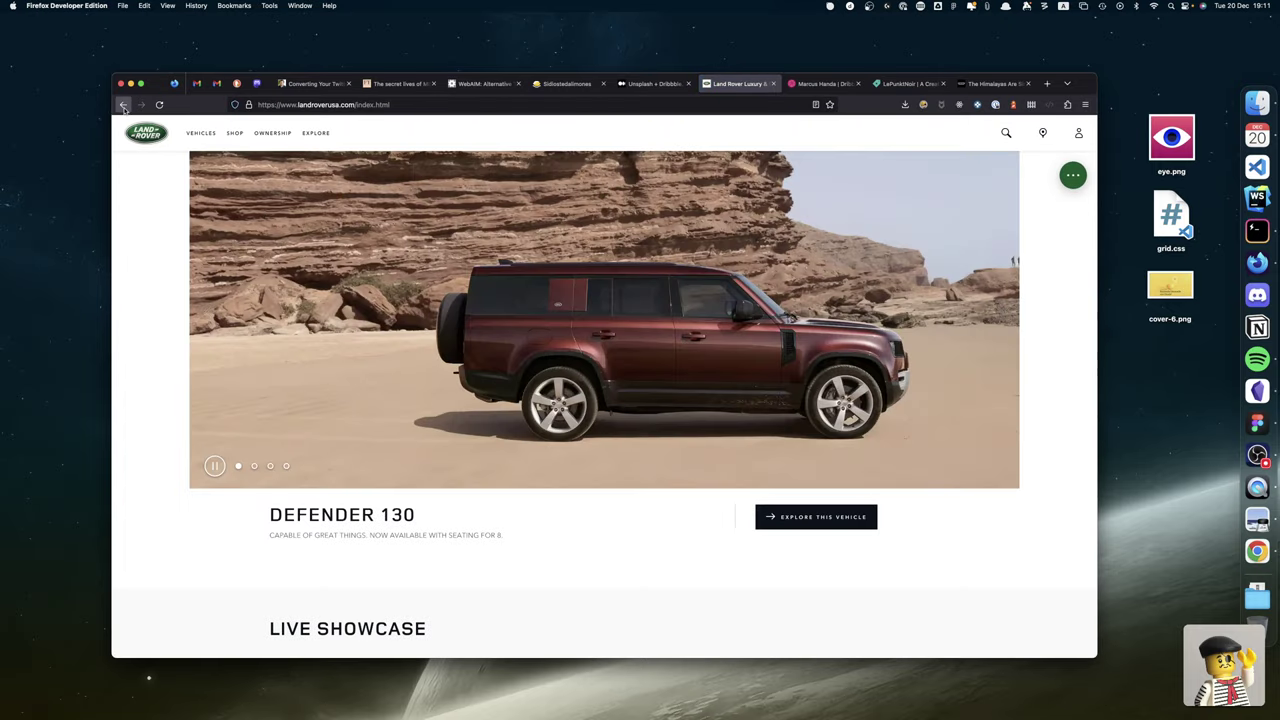
click(123, 105)
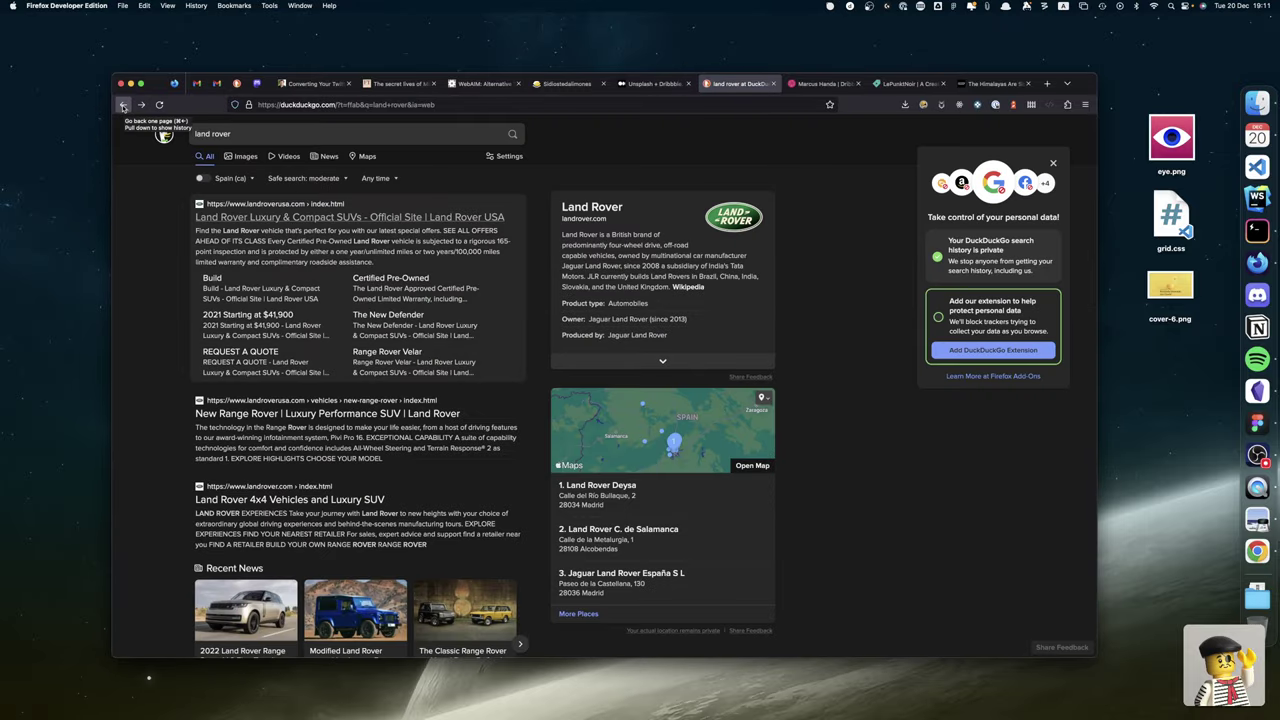
click(123, 105)
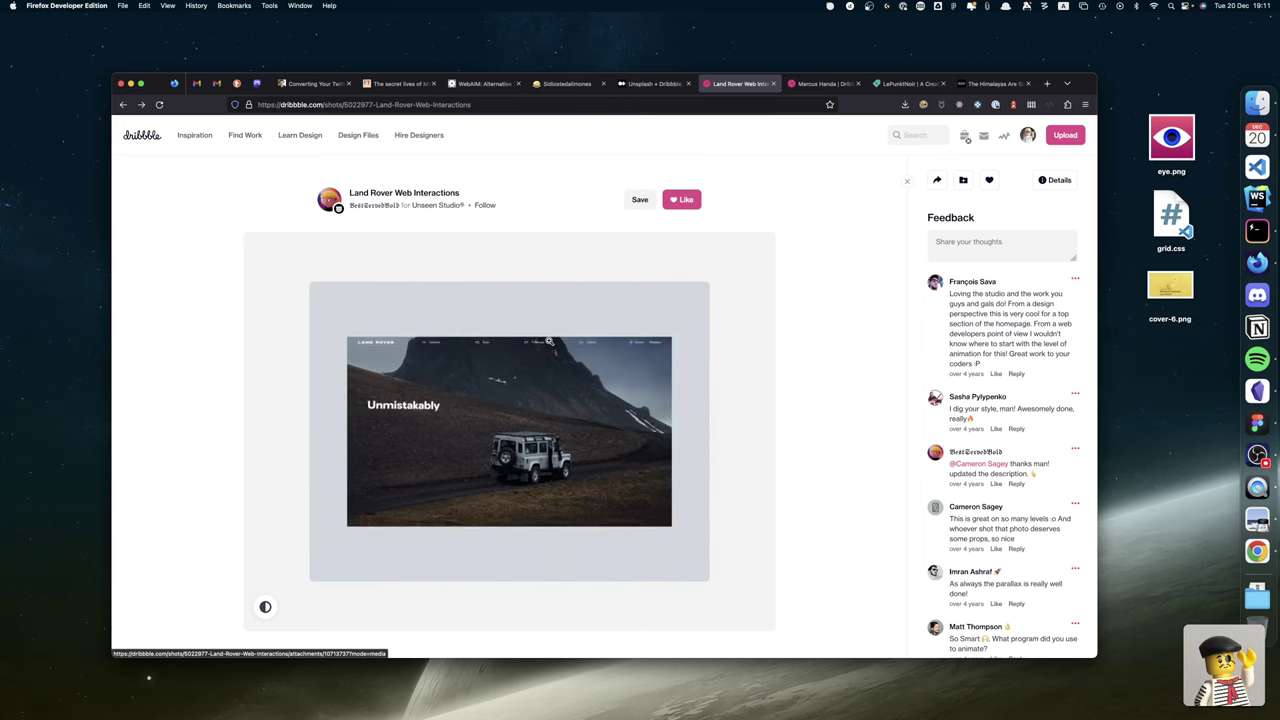
Re-examine the Land Rover shot's animation, credits and other Unseen Studio work, and close its tab.
scroll(535, 330, down, 5)
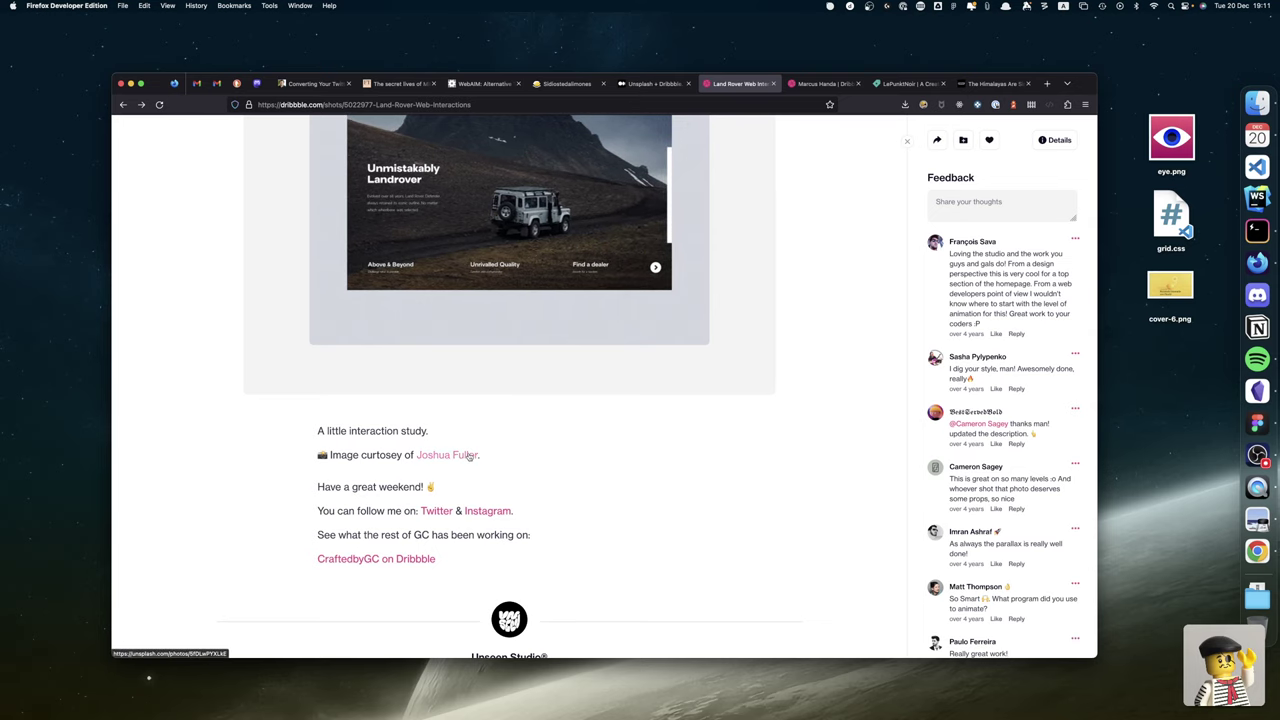
scroll(468, 457, down, 2)
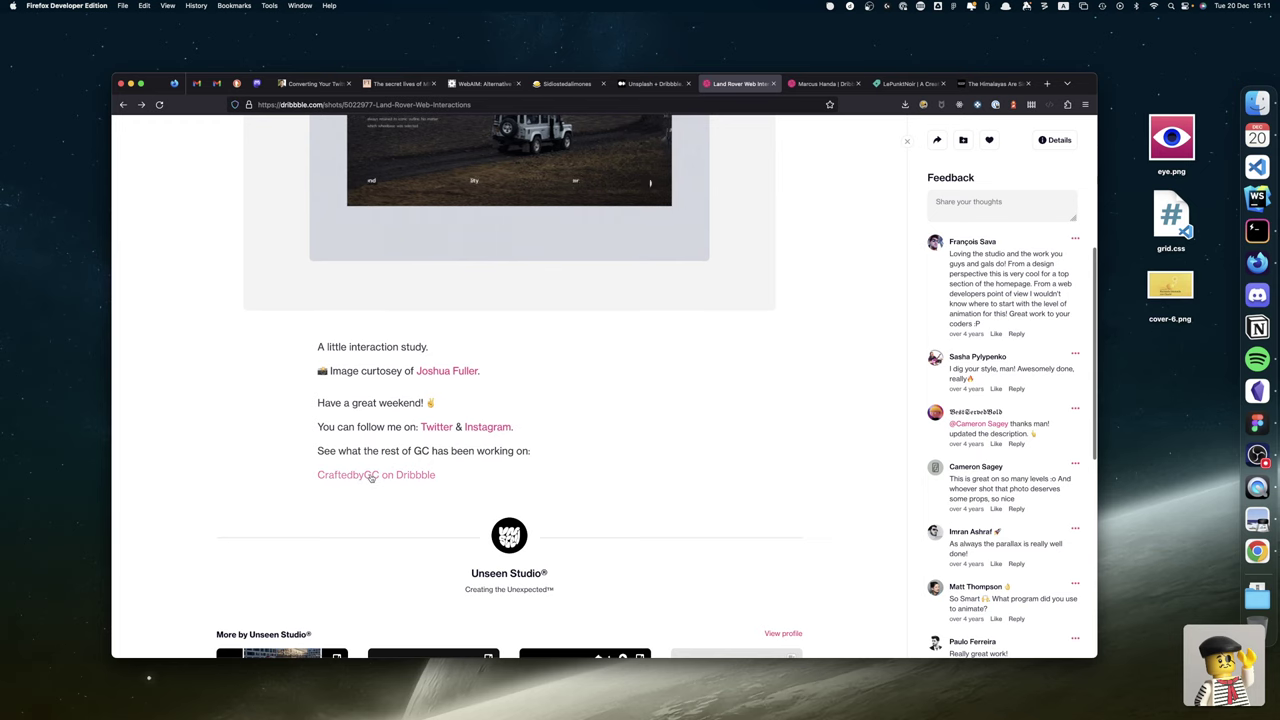
scroll(452, 467, down, 2)
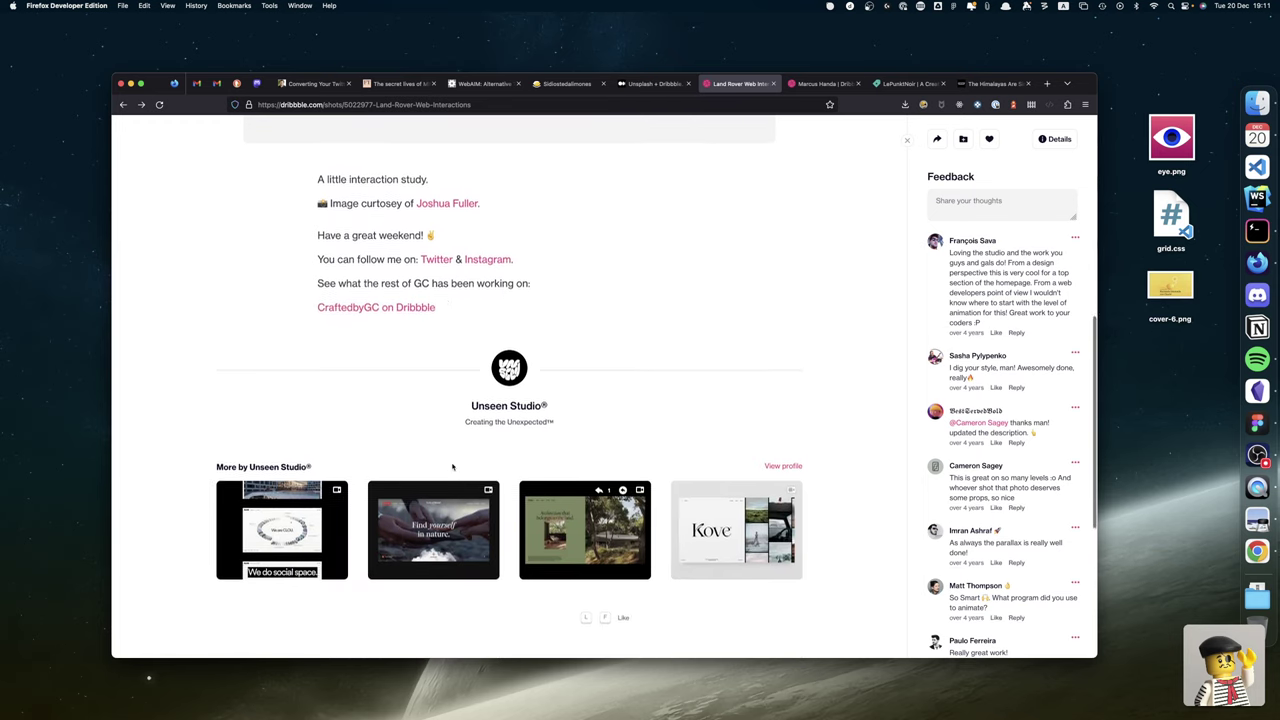
scroll(452, 467, up, 6)
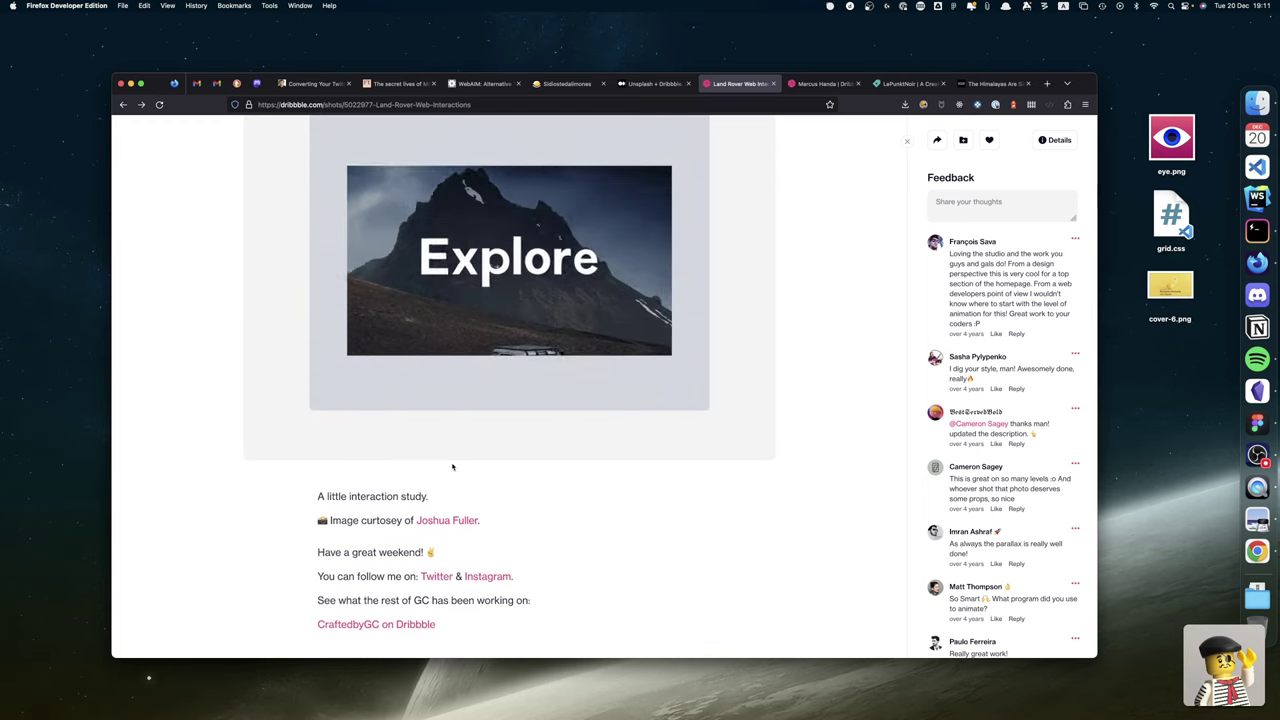
scroll(452, 467, up, 4)
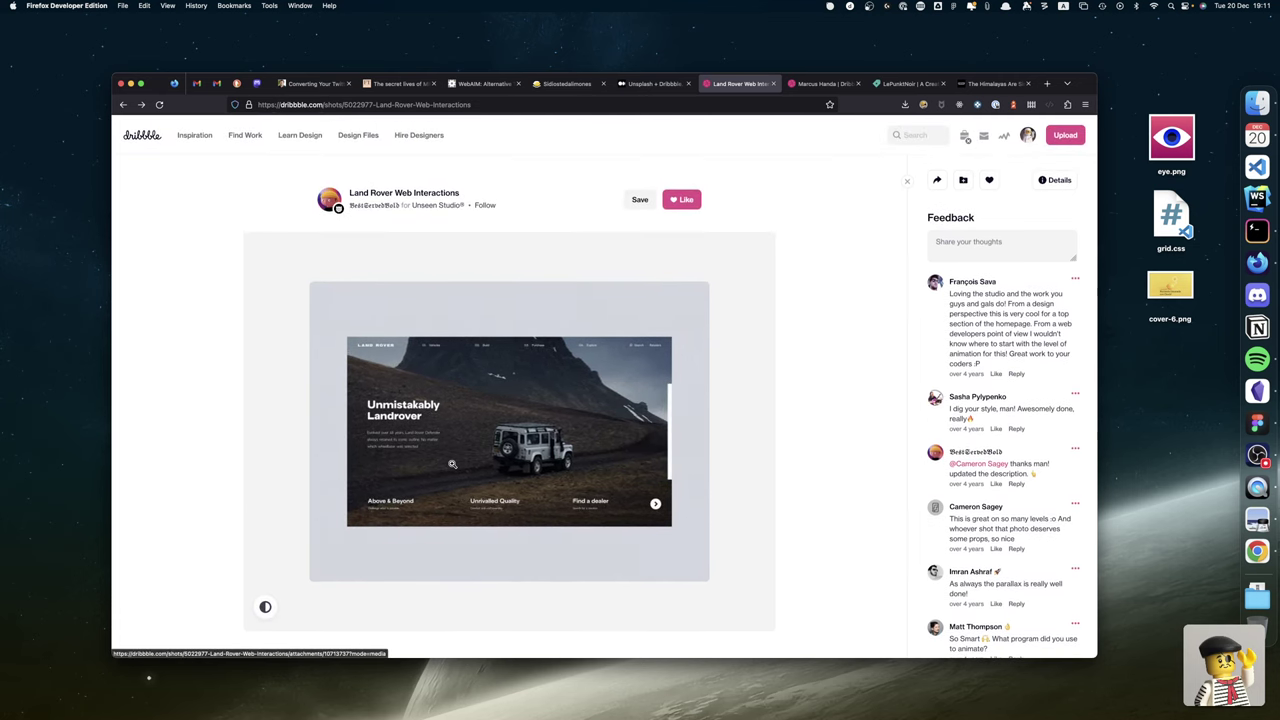
scroll(557, 324, down, 2)
scroll(557, 324, down, 10)
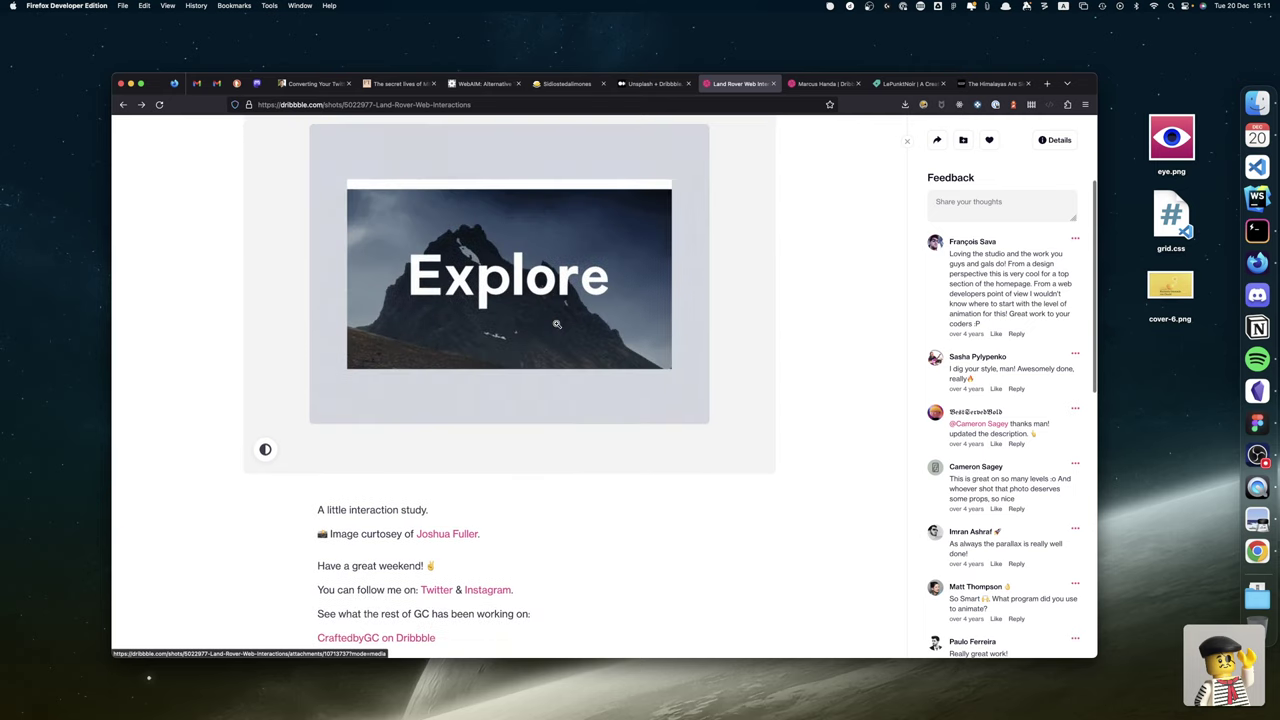
scroll(557, 326, down, 4)
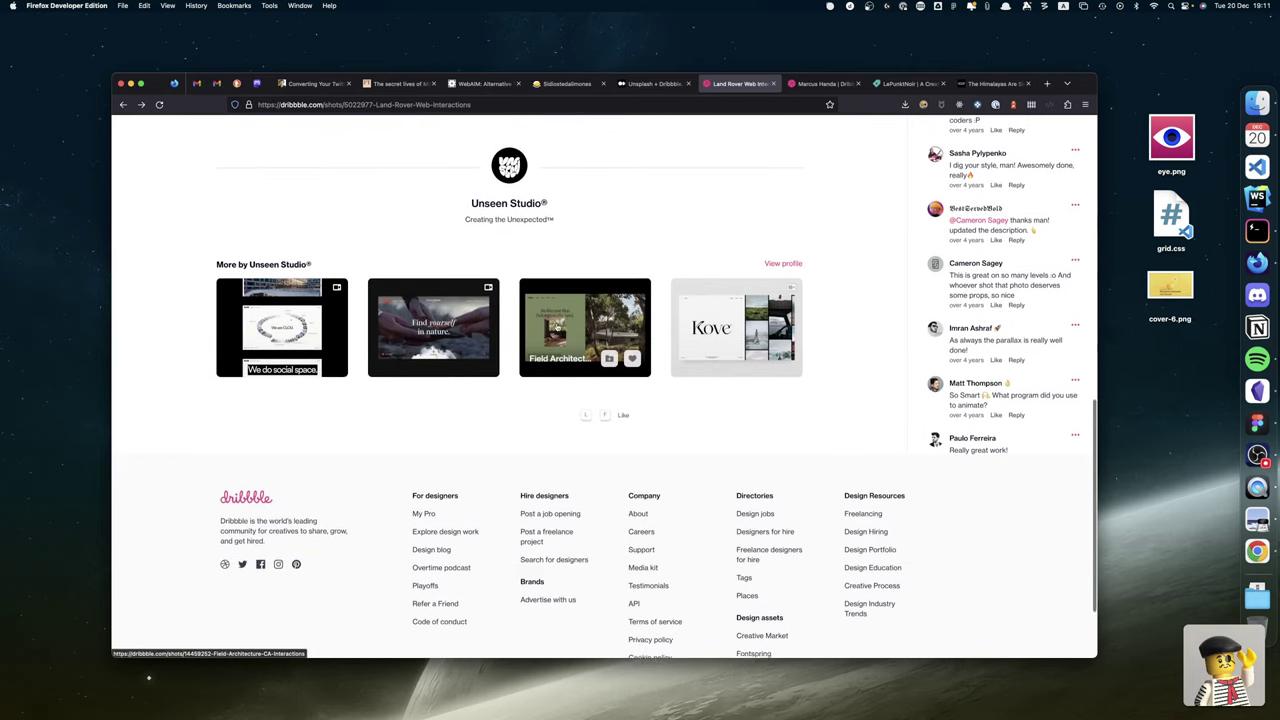
scroll(557, 324, up, 15)
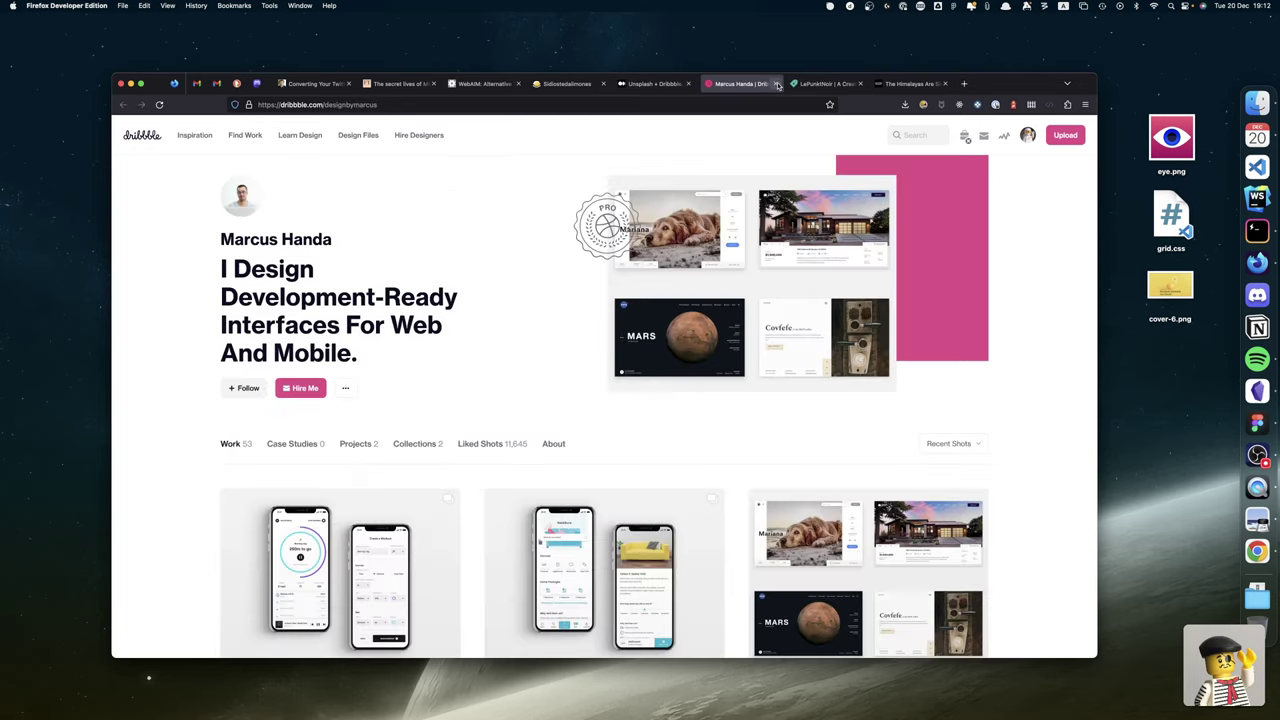
click(773, 83)
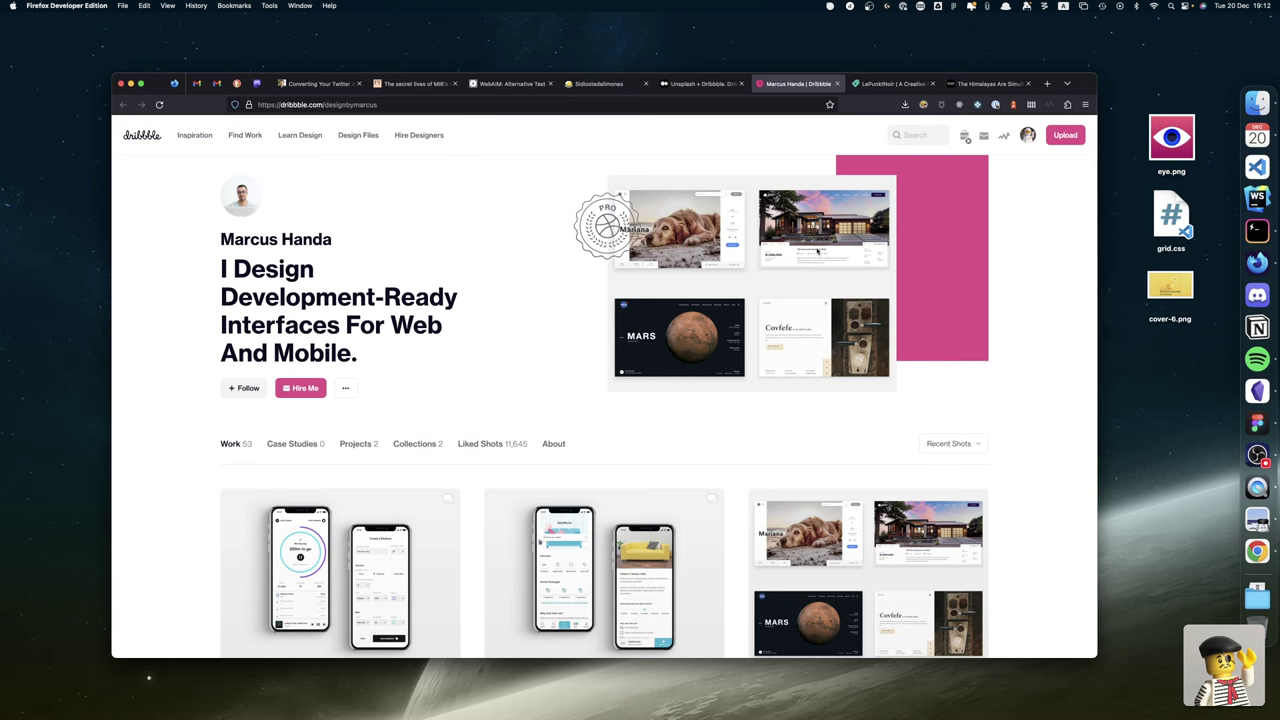
Go back to the Unsplash + Dribbble article and review its Land Rover and Covfefe coffee shots.
scroll(720, 199, down, 1)
click(703, 84)
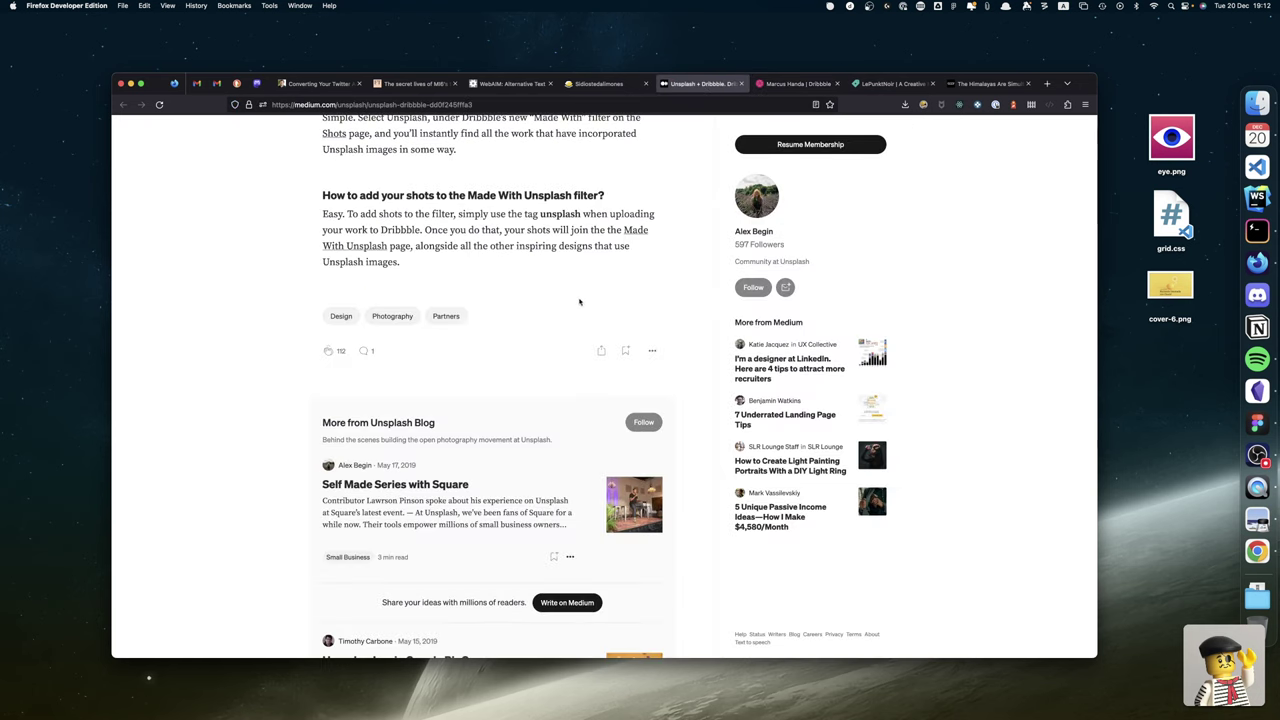
scroll(579, 300, up, 15)
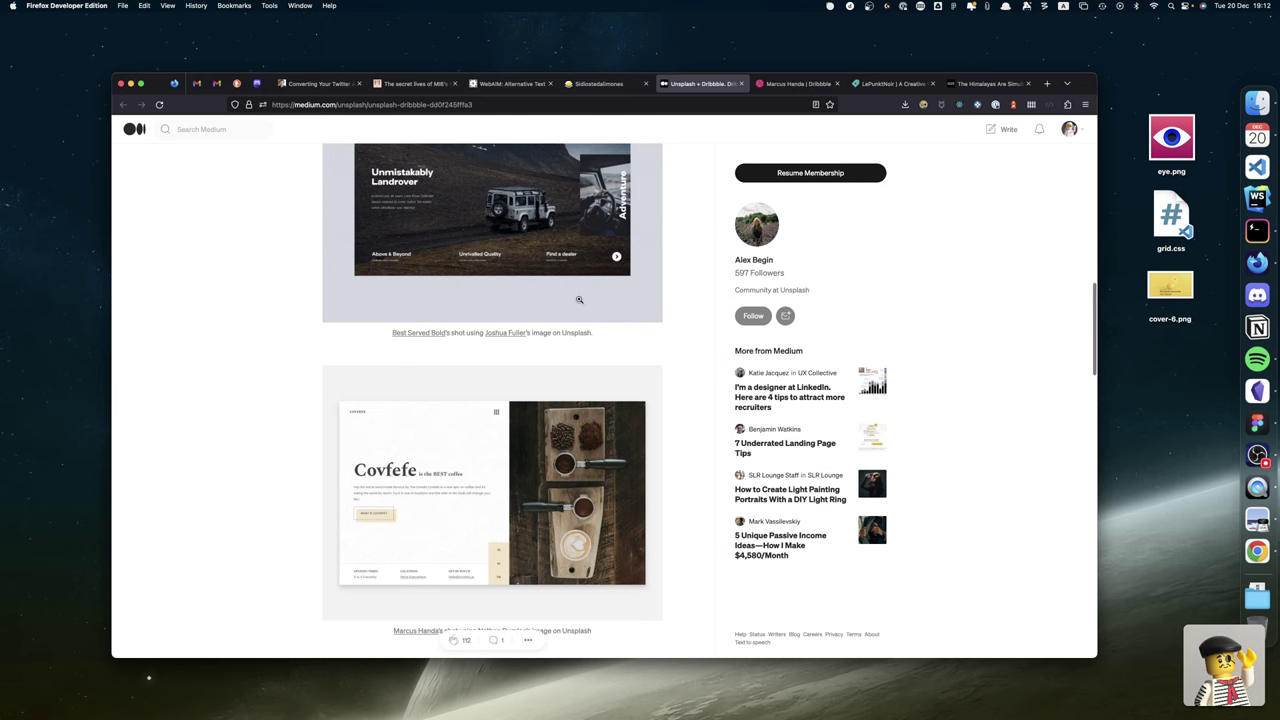
scroll(579, 300, up, 2)
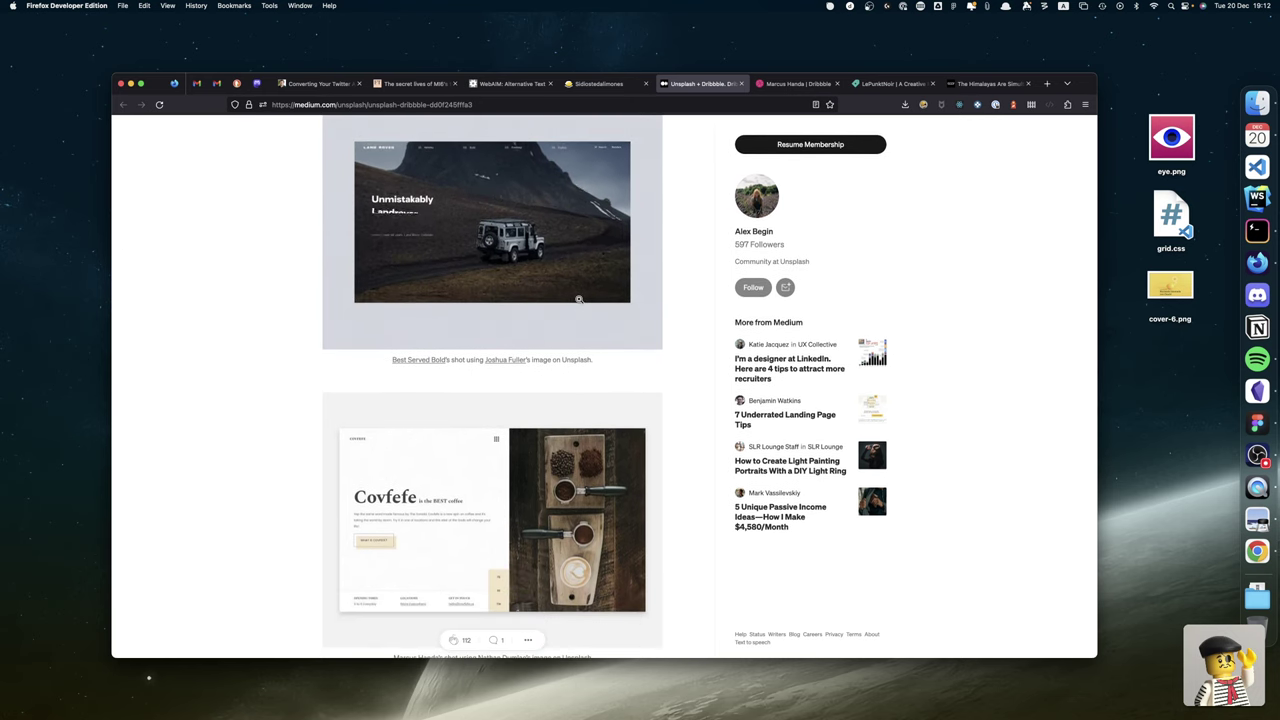
scroll(443, 563, down, 2)
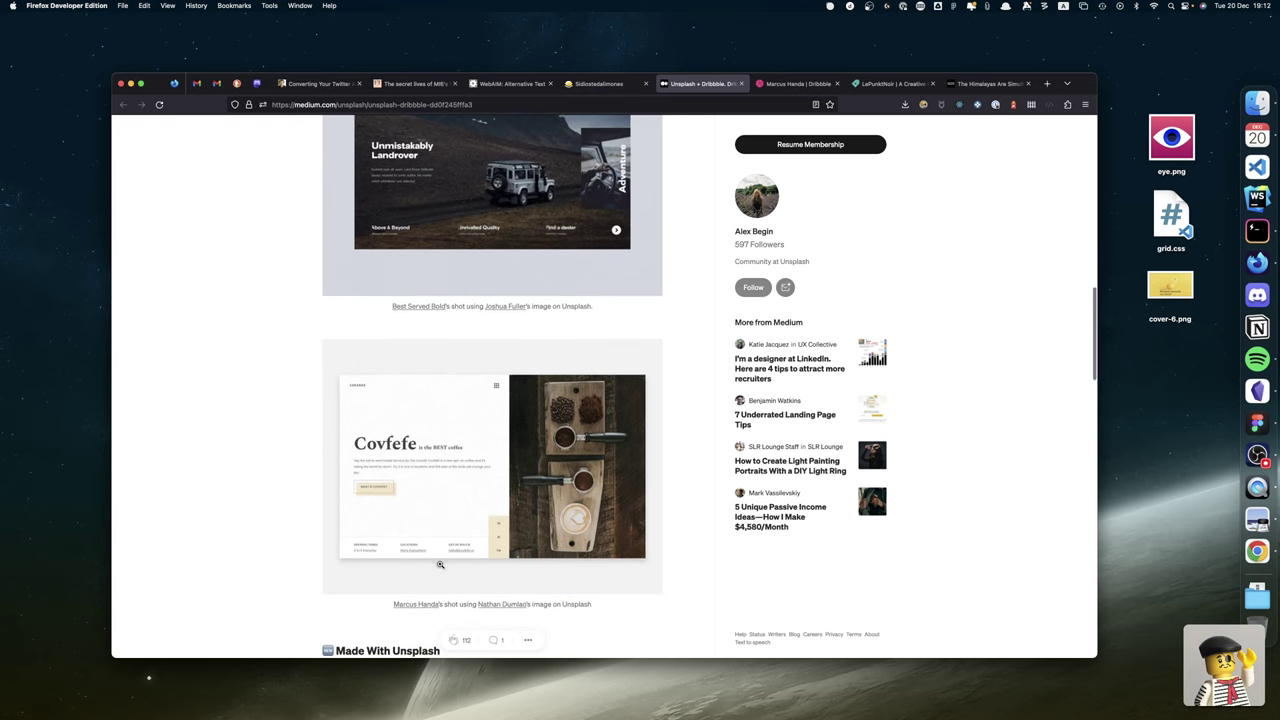
Browse the Covfefe designer's Dribbble portfolio and open the Nikon D750 shot in a separate tab.
click(800, 84)
scroll(588, 268, down, 10)
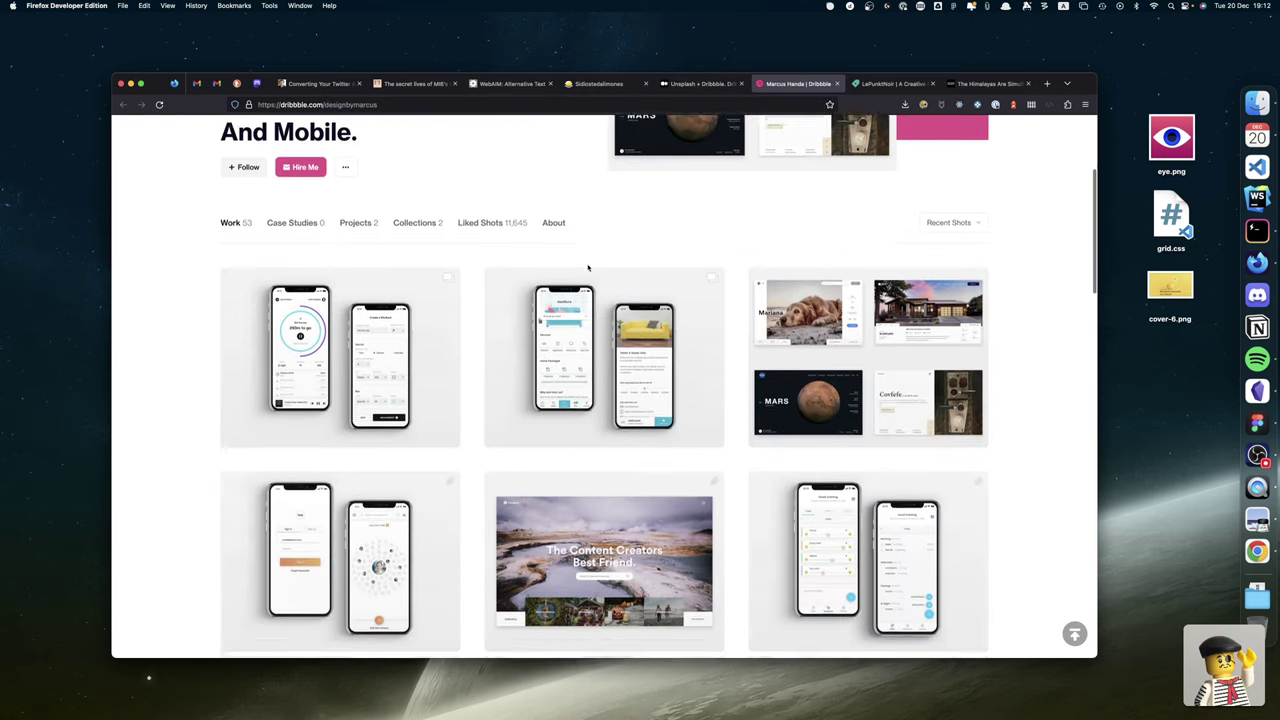
scroll(588, 268, down, 10)
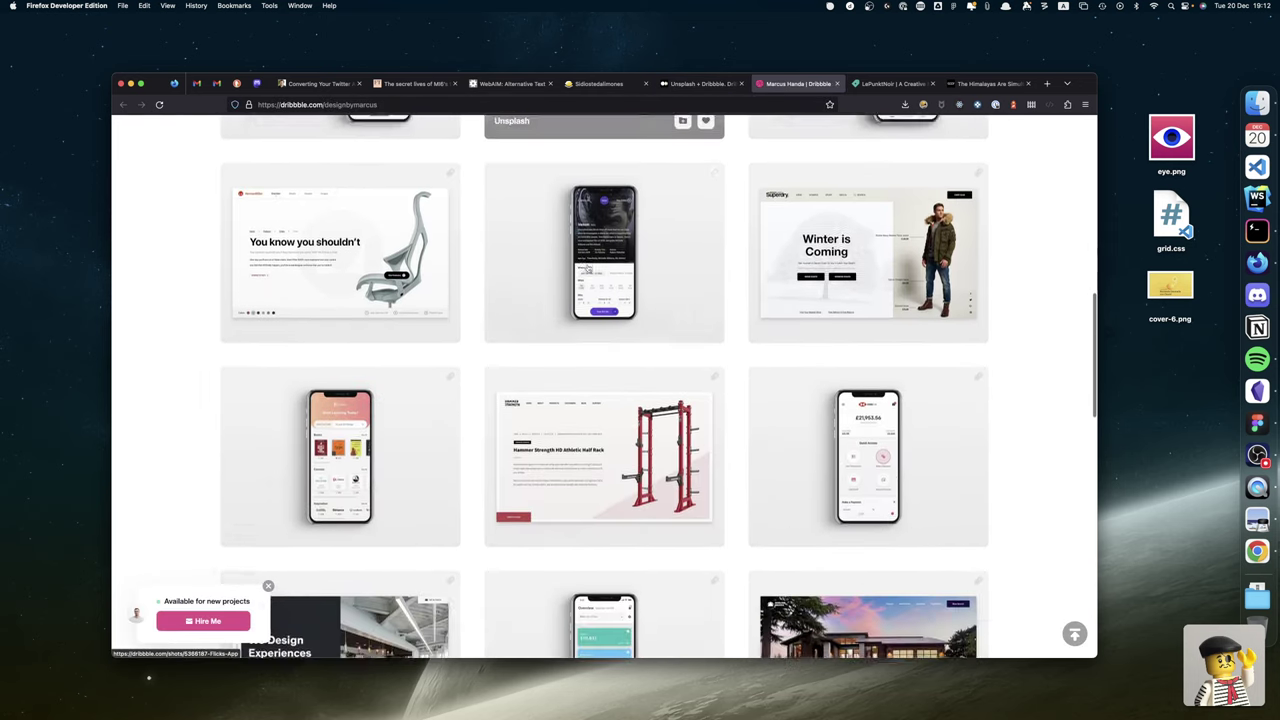
scroll(588, 268, down, 2)
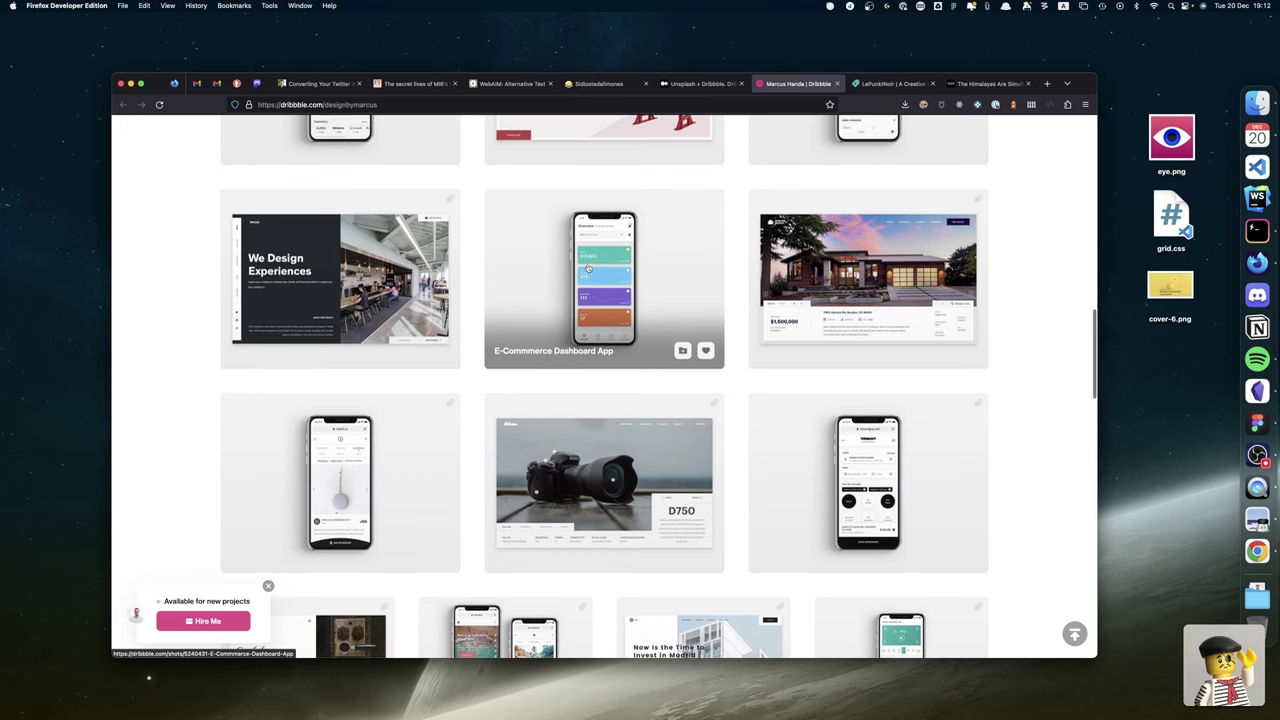
scroll(588, 268, down, 3)
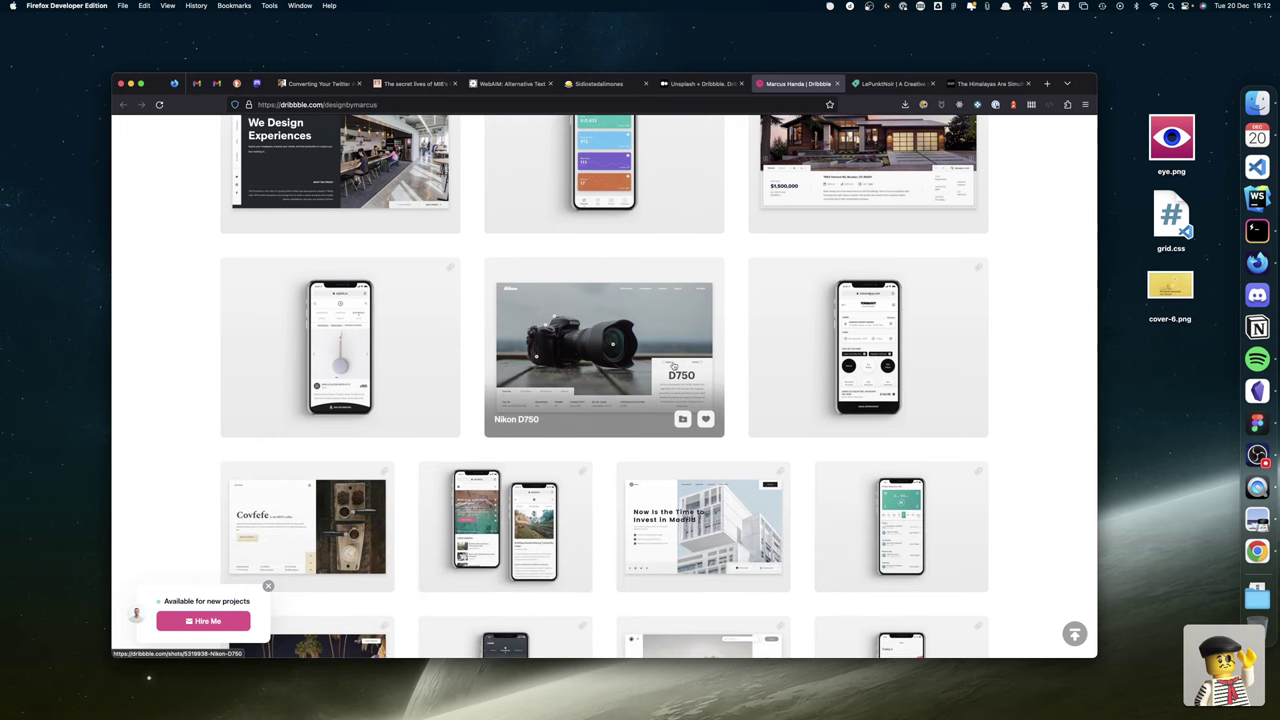
super+click(620, 313)
Open the Covfefe Coffee shot from the portfolio and look over its design, description, font and photo credits.
scroll(604, 311, down, 3)
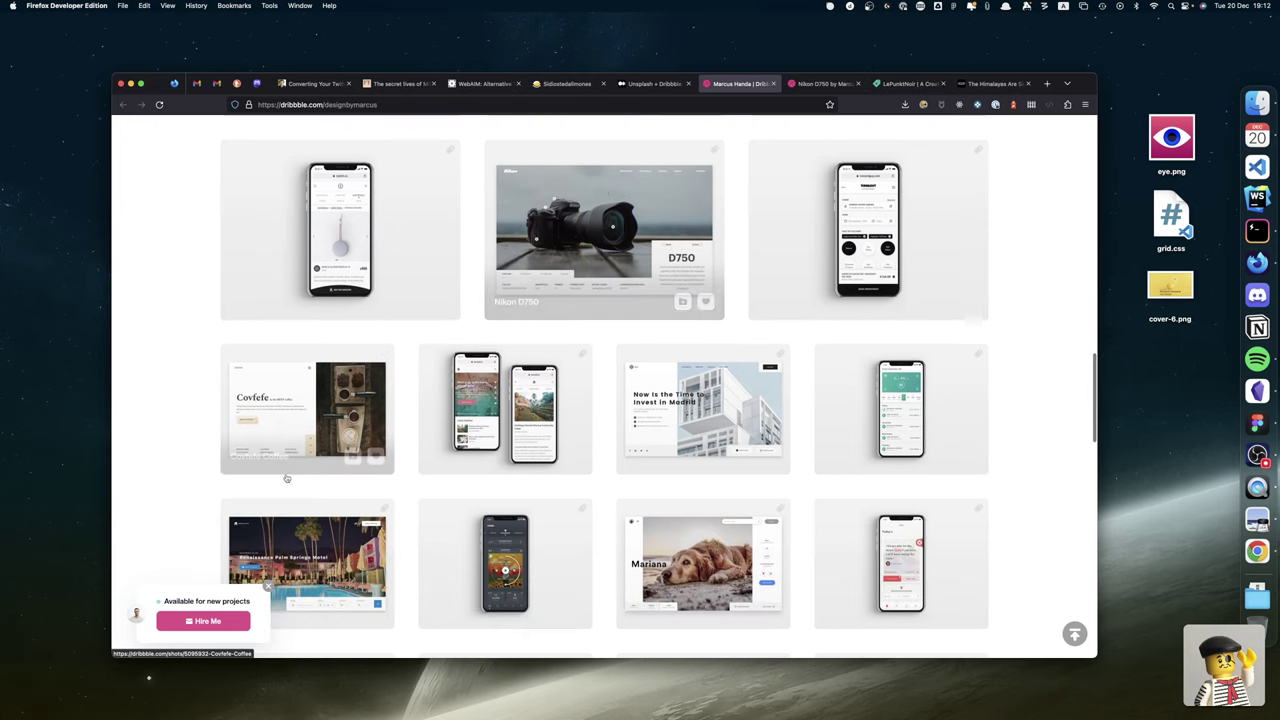
click(331, 410)
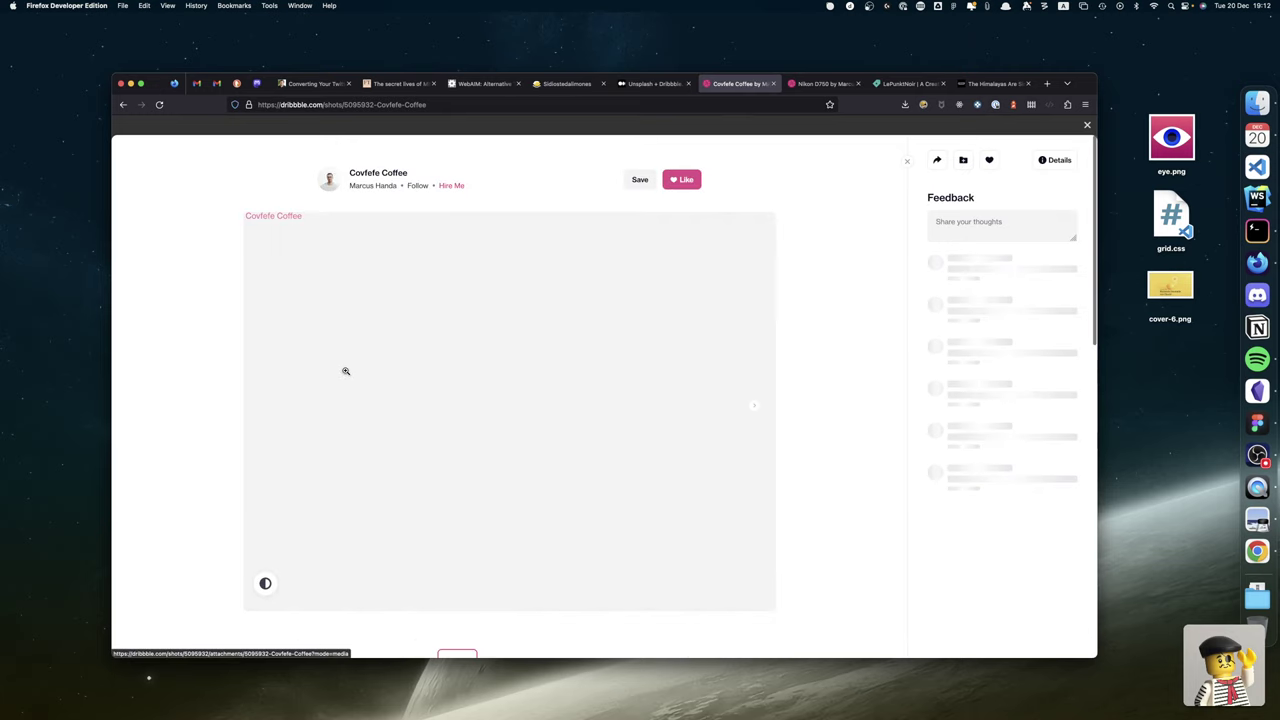
scroll(342, 378, down, 5)
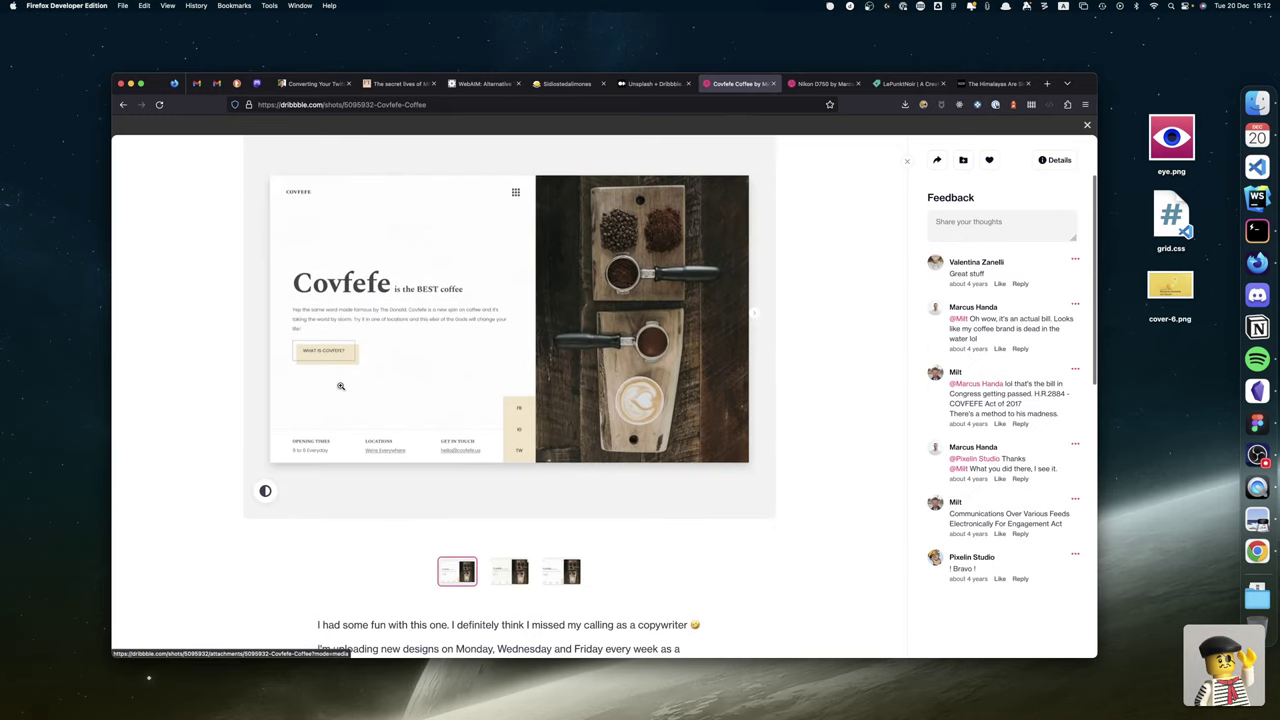
scroll(340, 386, down, 2)
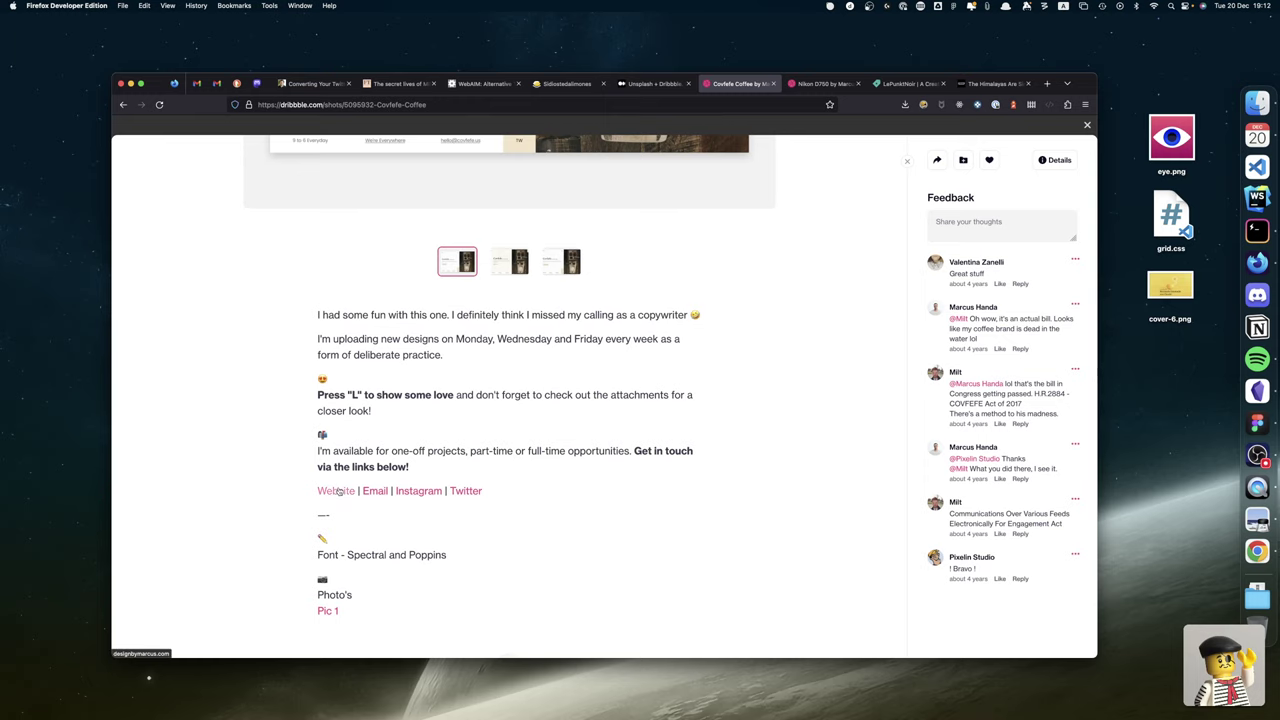
scroll(338, 491, down, 5)
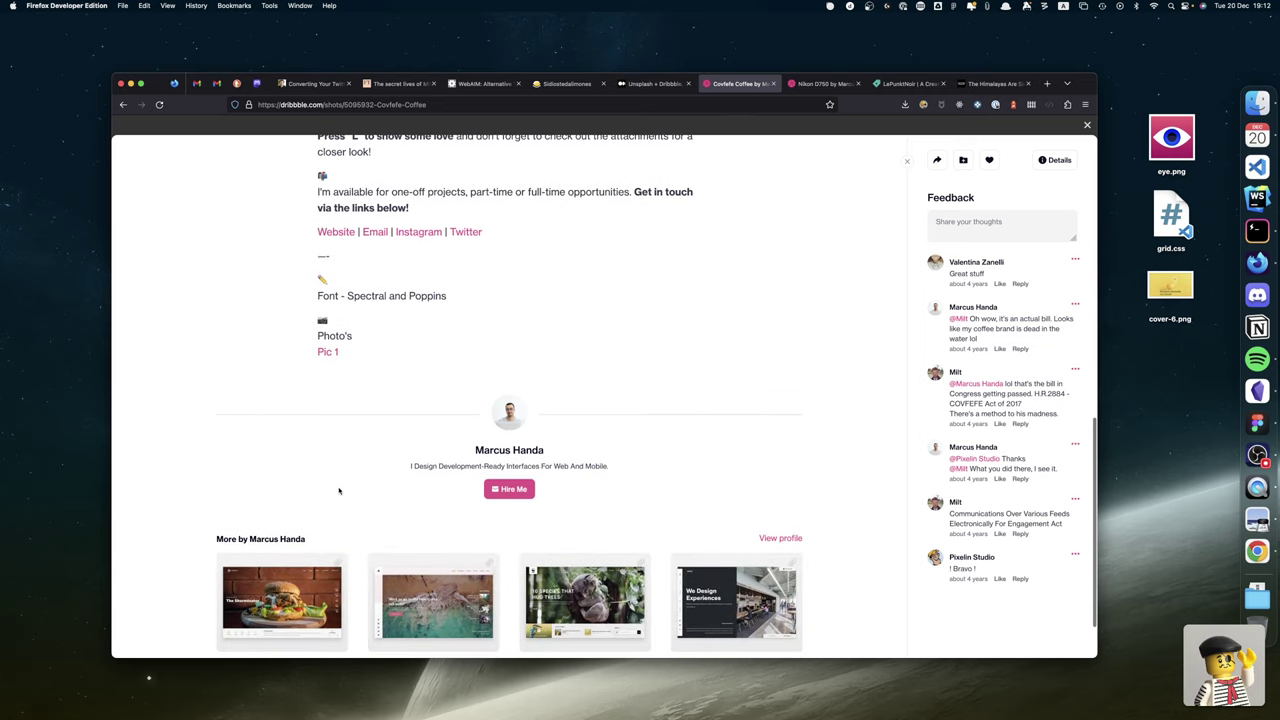
scroll(339, 491, up, 10)
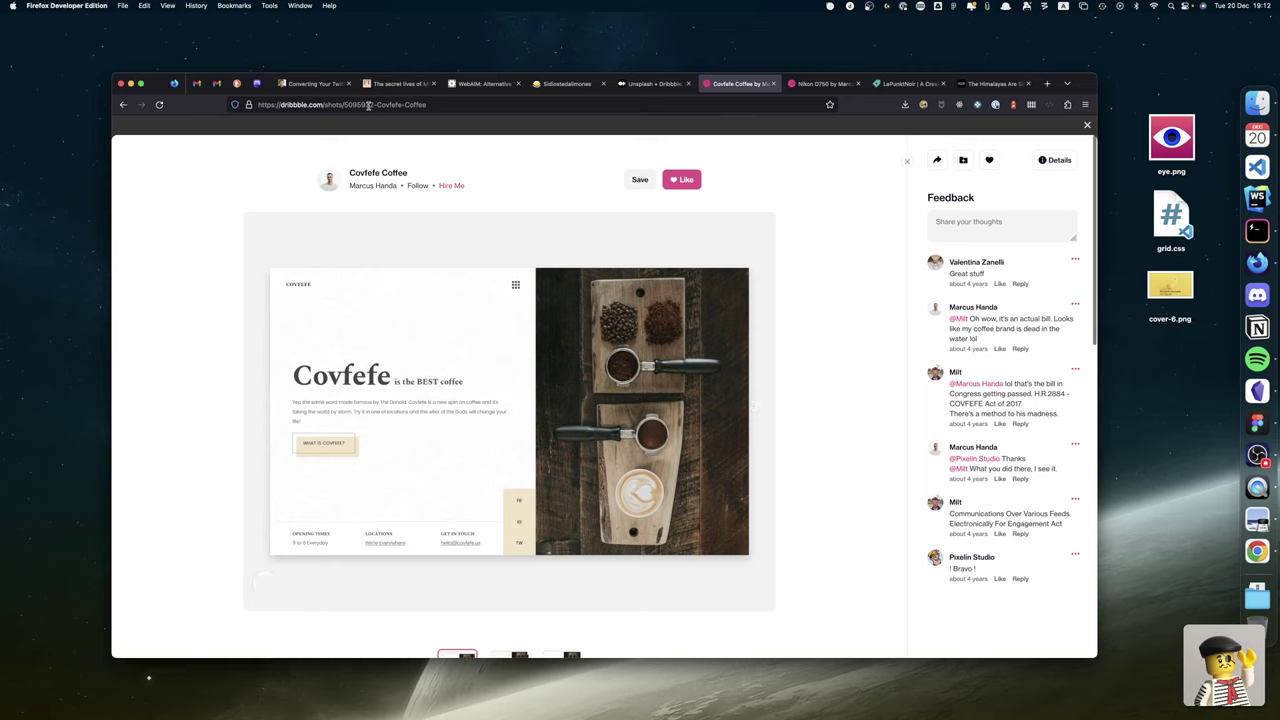
Search the web for "Covfefe" in place of the Dribbble shot's address.
click(406, 104)
key(Right)
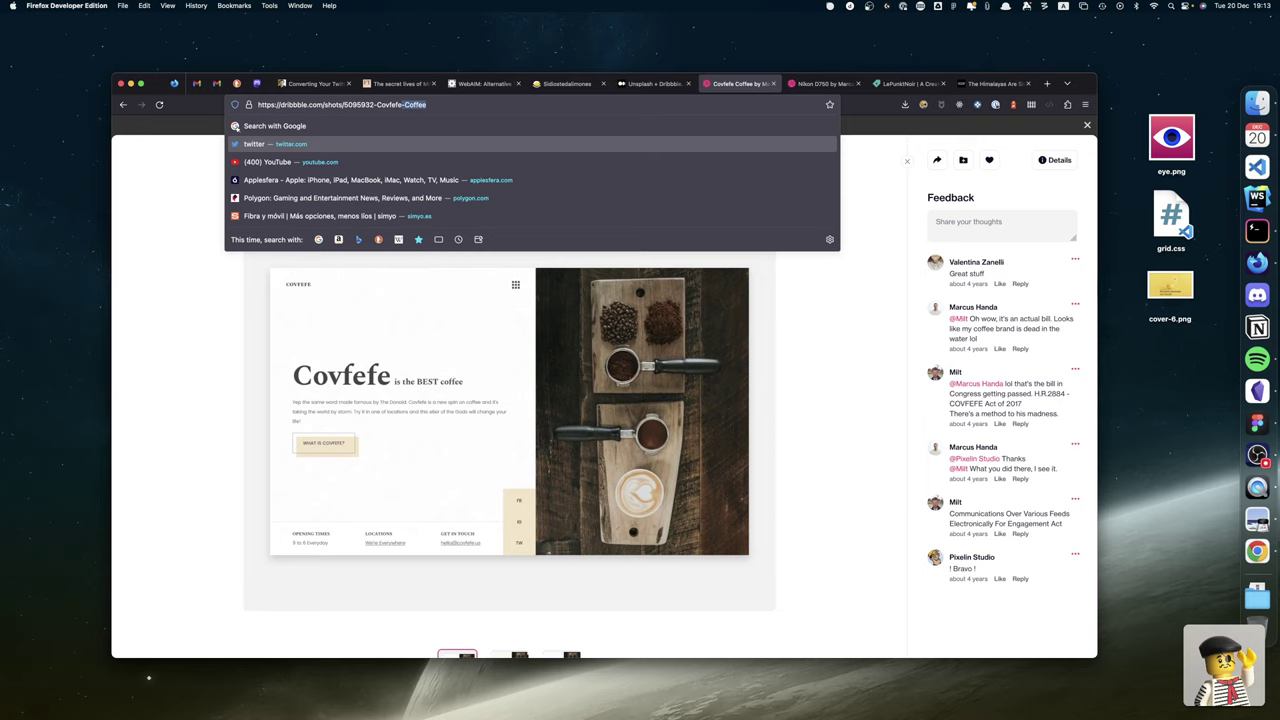
key(BackSpace)
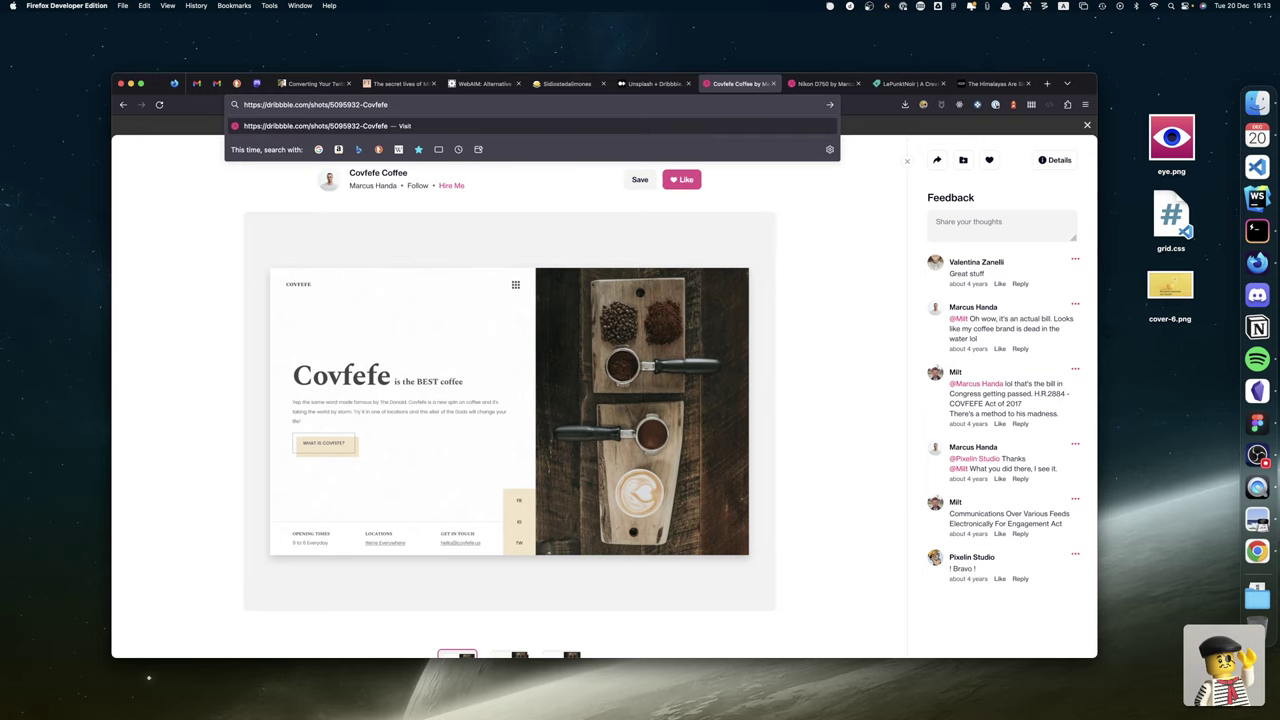
drag(363, 104, 244, 104)
key(BackSpace)
key(Return)
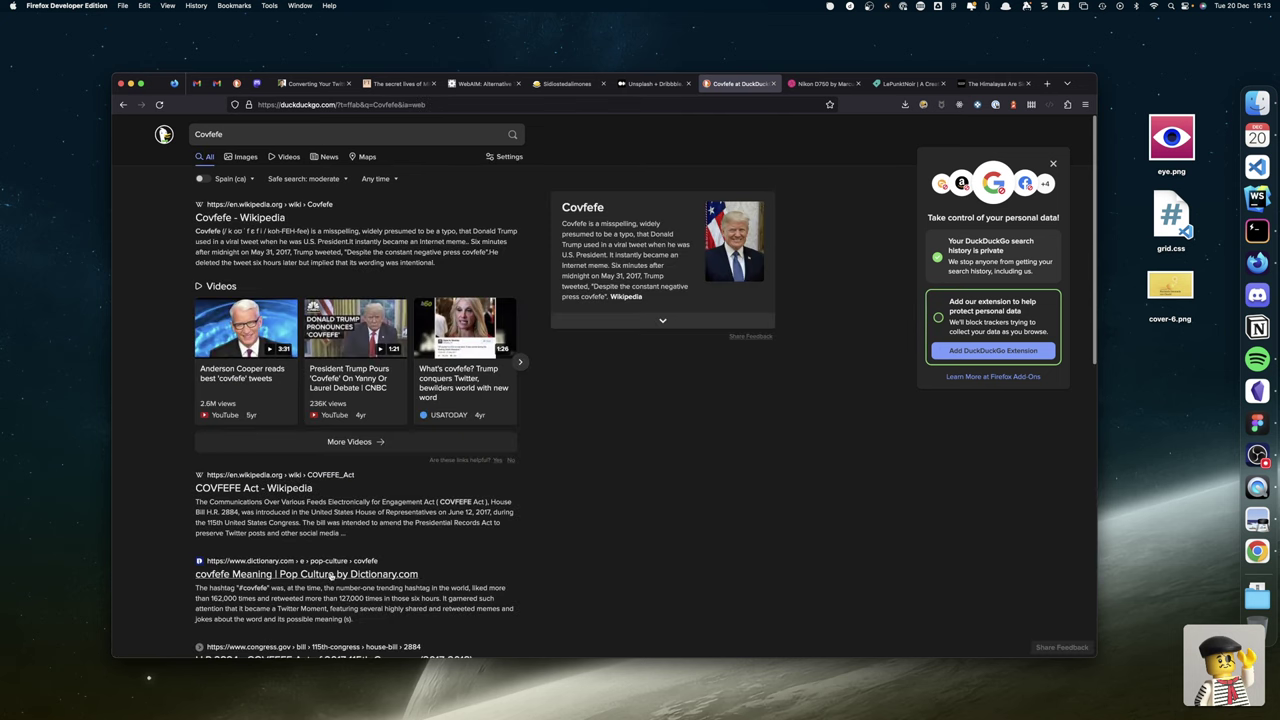
Look through the search results for the meaning and origin of the word Covfefe.
scroll(358, 597, down, 2)
scroll(358, 597, down, 2)
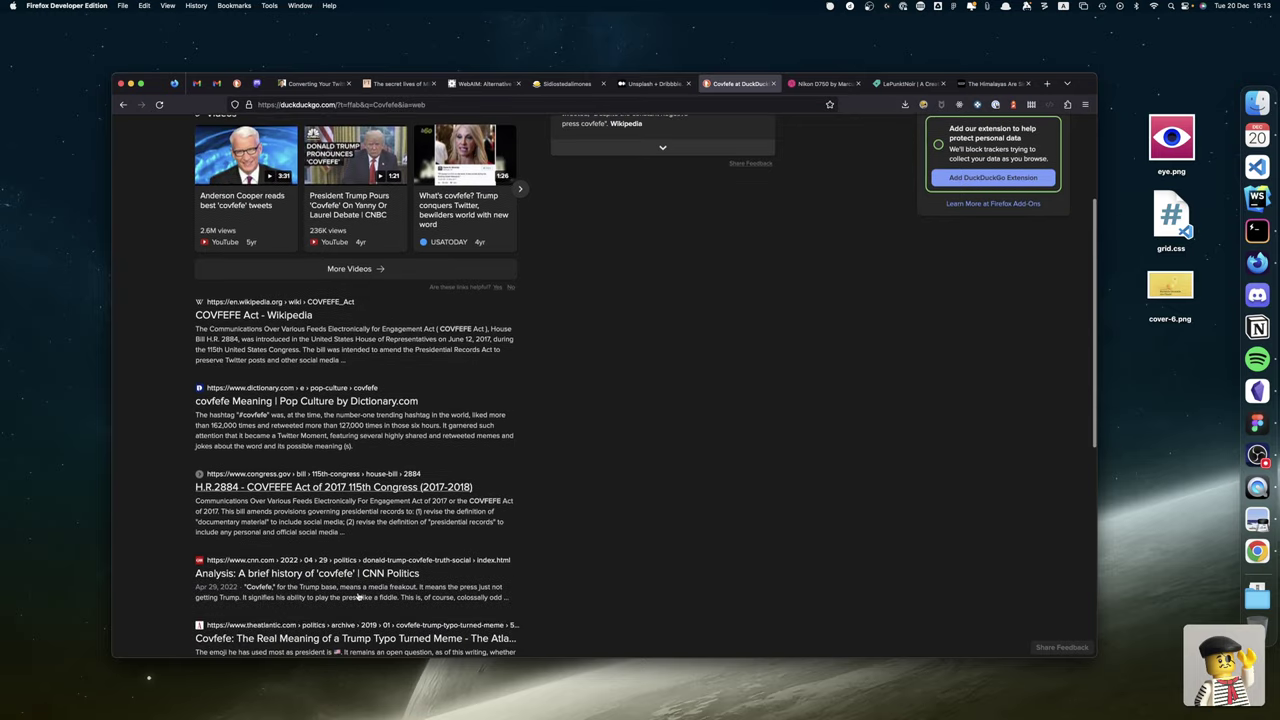
scroll(358, 597, down, 3)
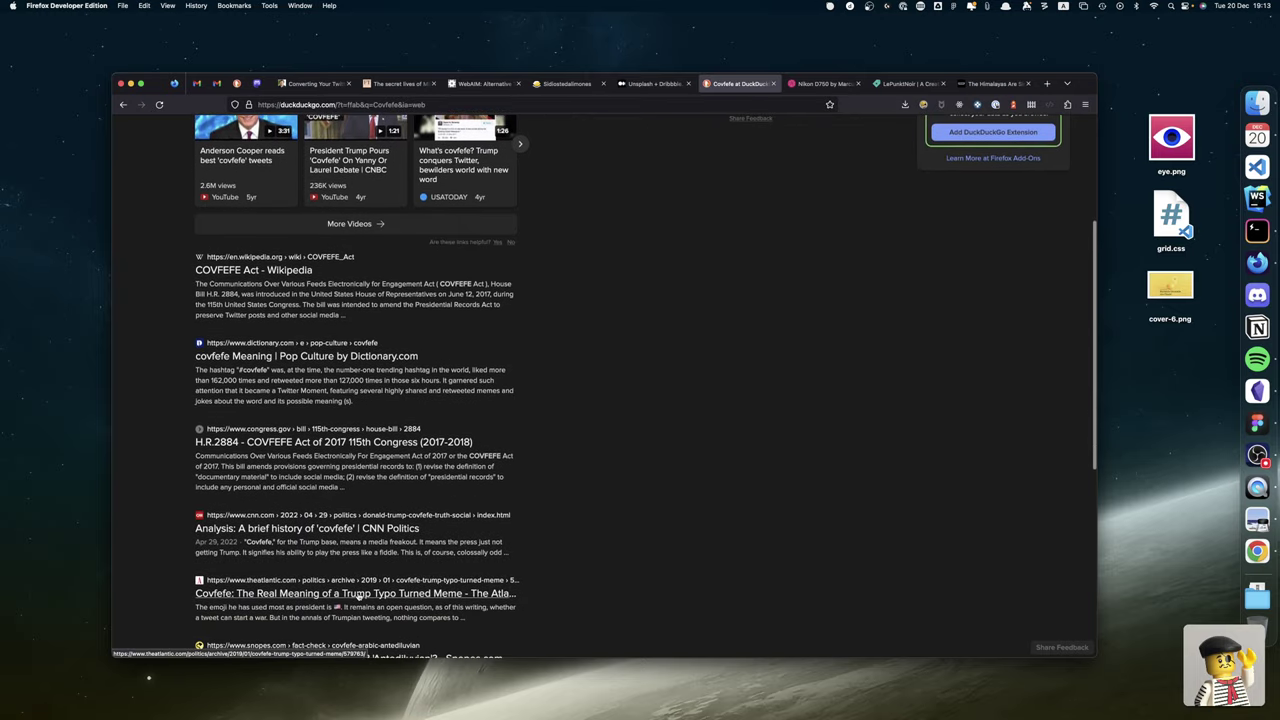
scroll(358, 597, down, 3)
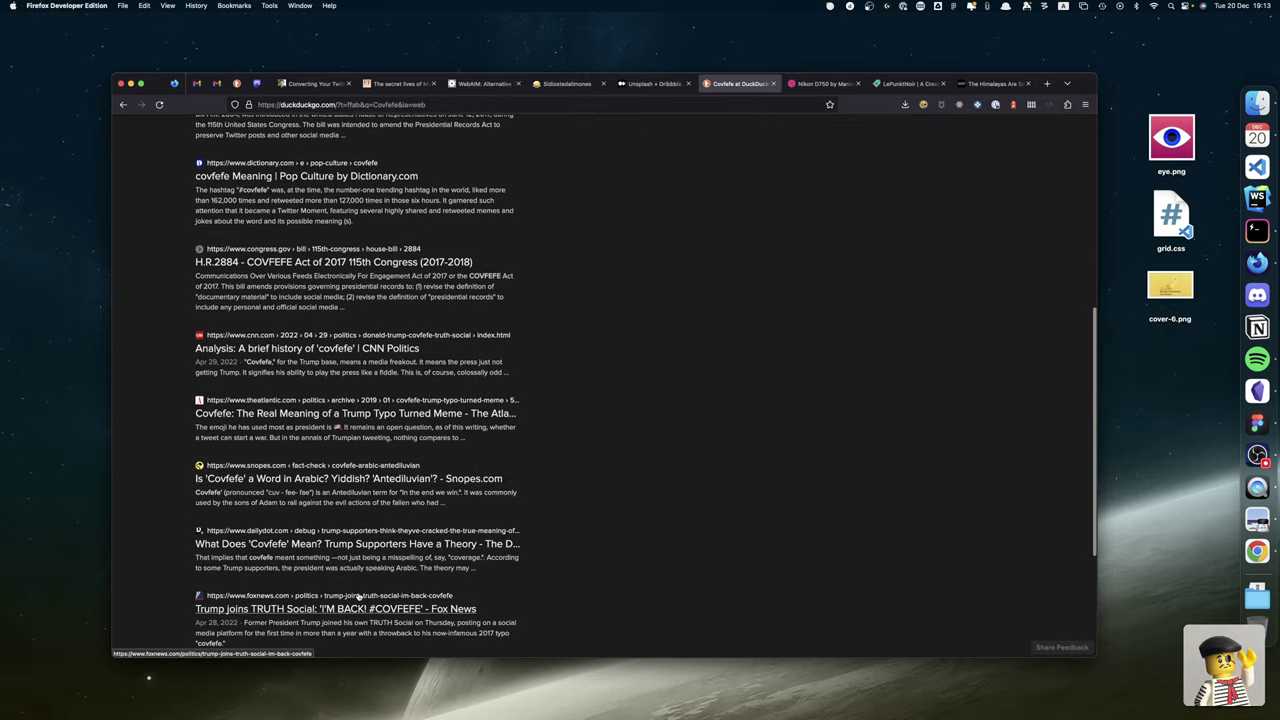
scroll(358, 597, up, 10)
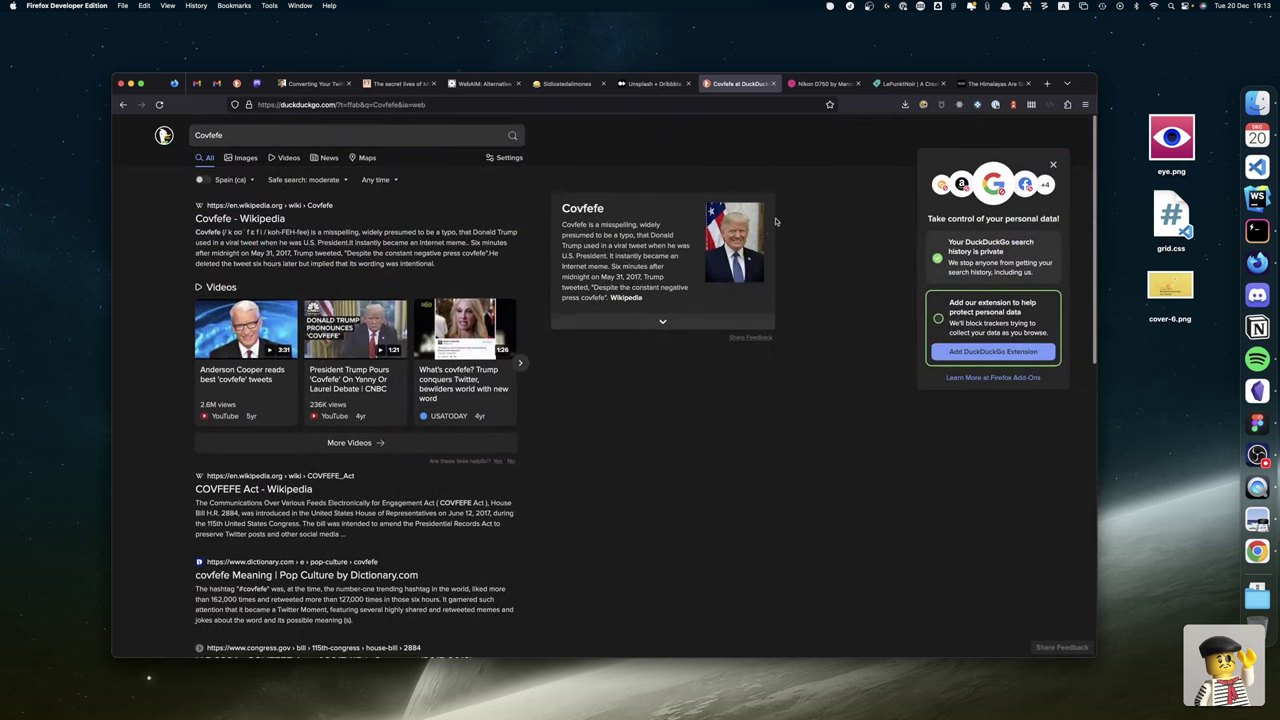
Close the Covfefe search, Nikon D750 and LePunktNoir tabs, and view the VICE Himalayas article's header with its date deselected.
click(775, 84)
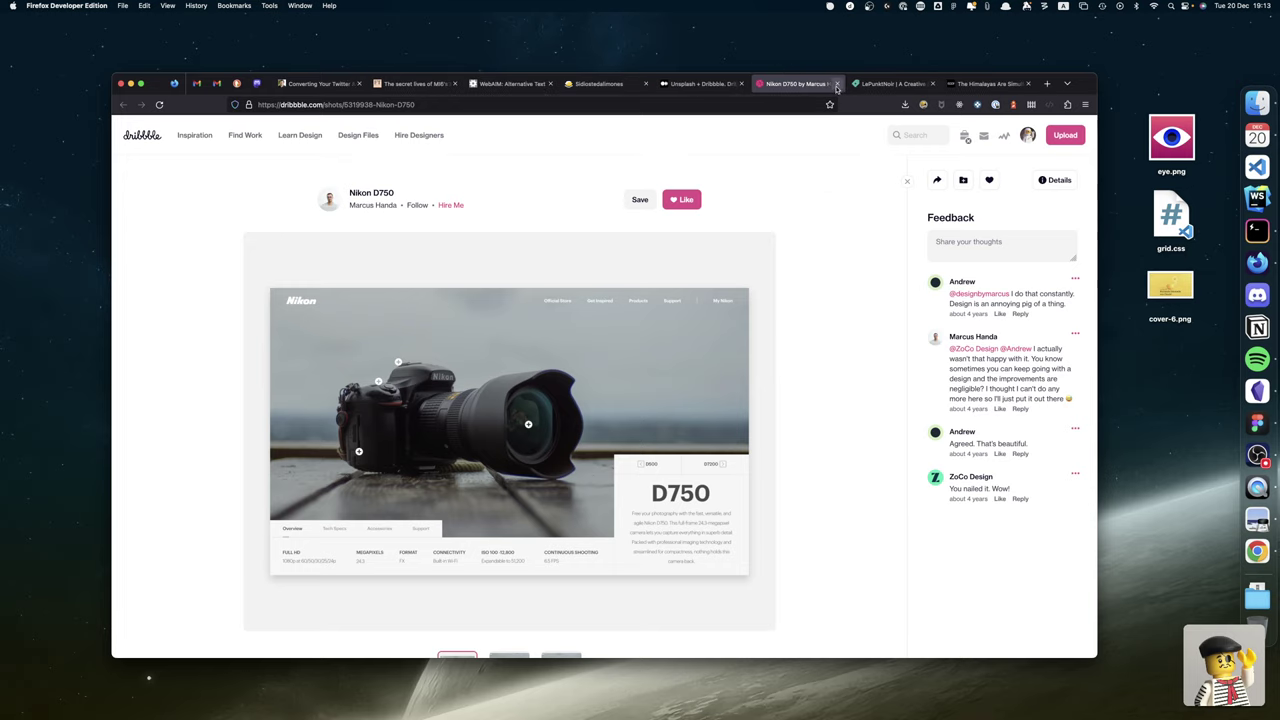
click(837, 84)
click(837, 84)
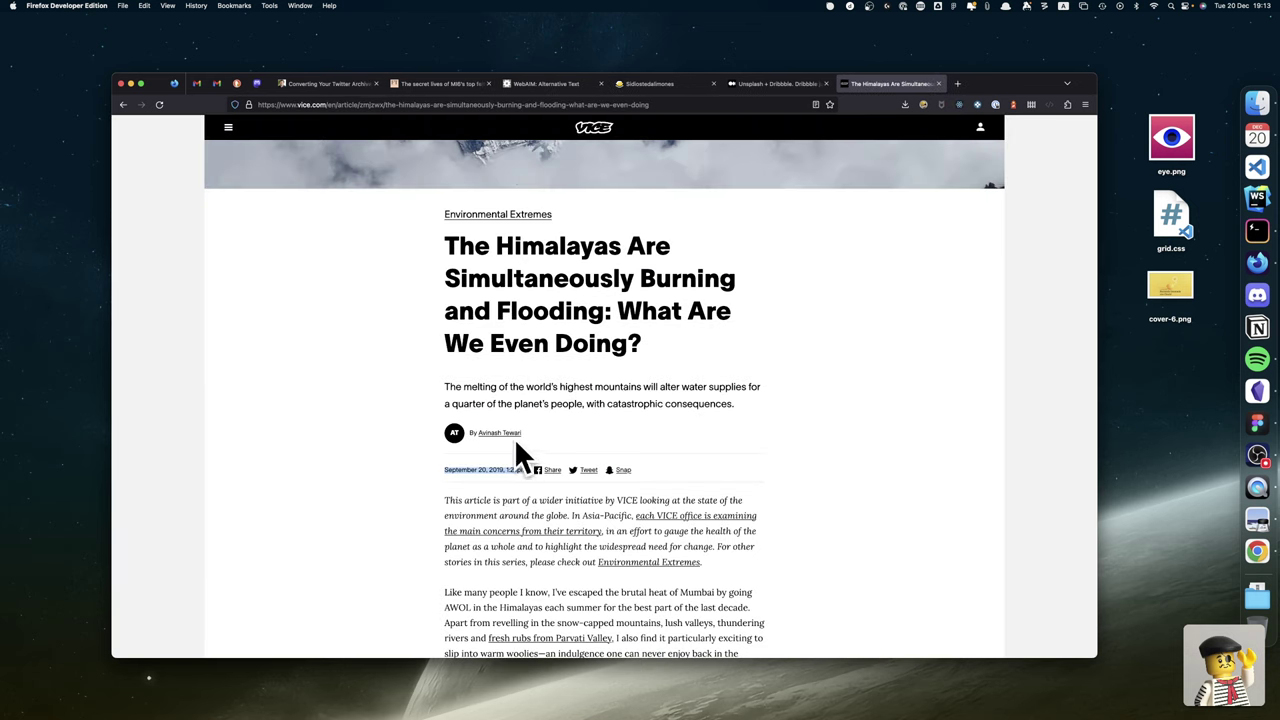
click(407, 463)
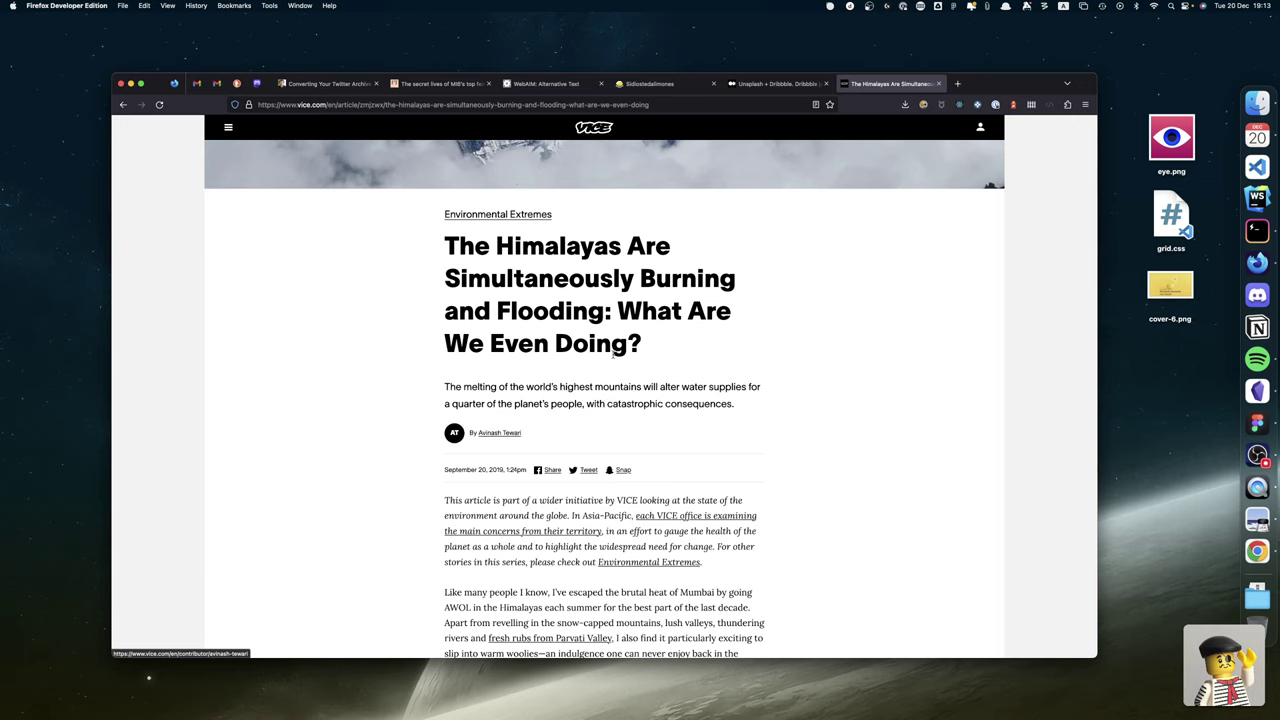
scroll(709, 176, down, 1)
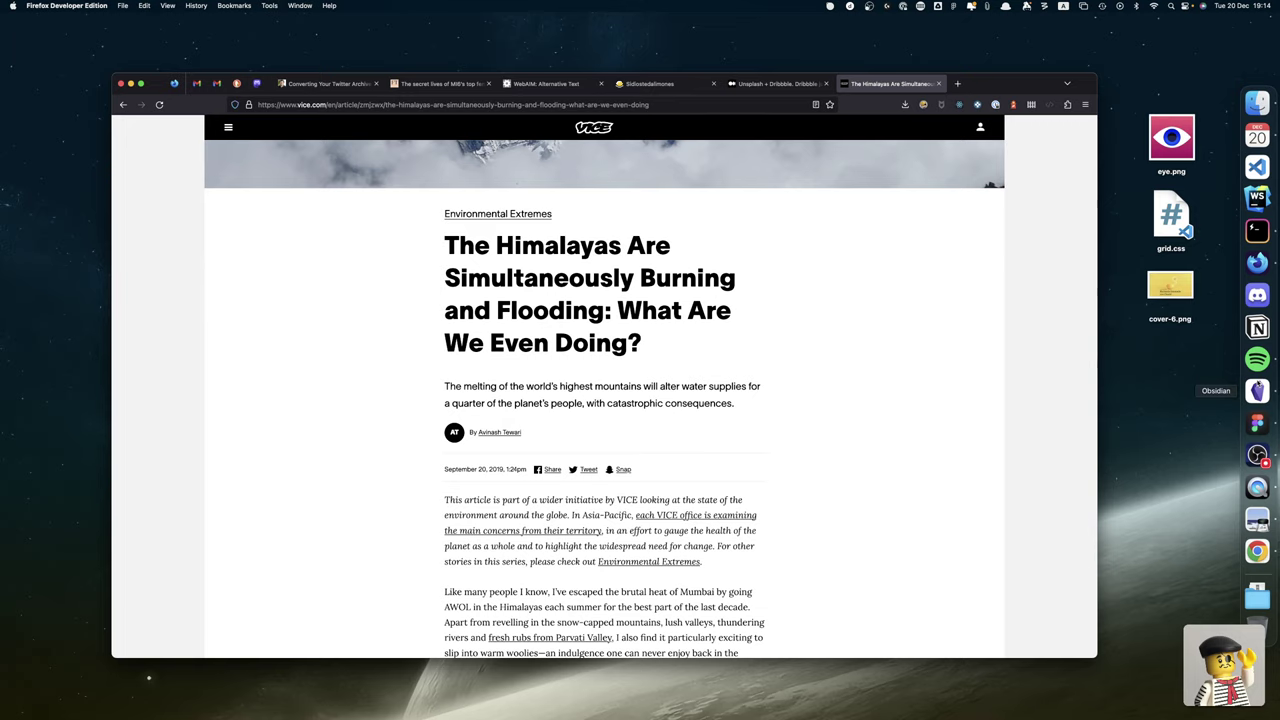
Open iconoir.com in a new tab and go to its icon collection.
click(958, 84)
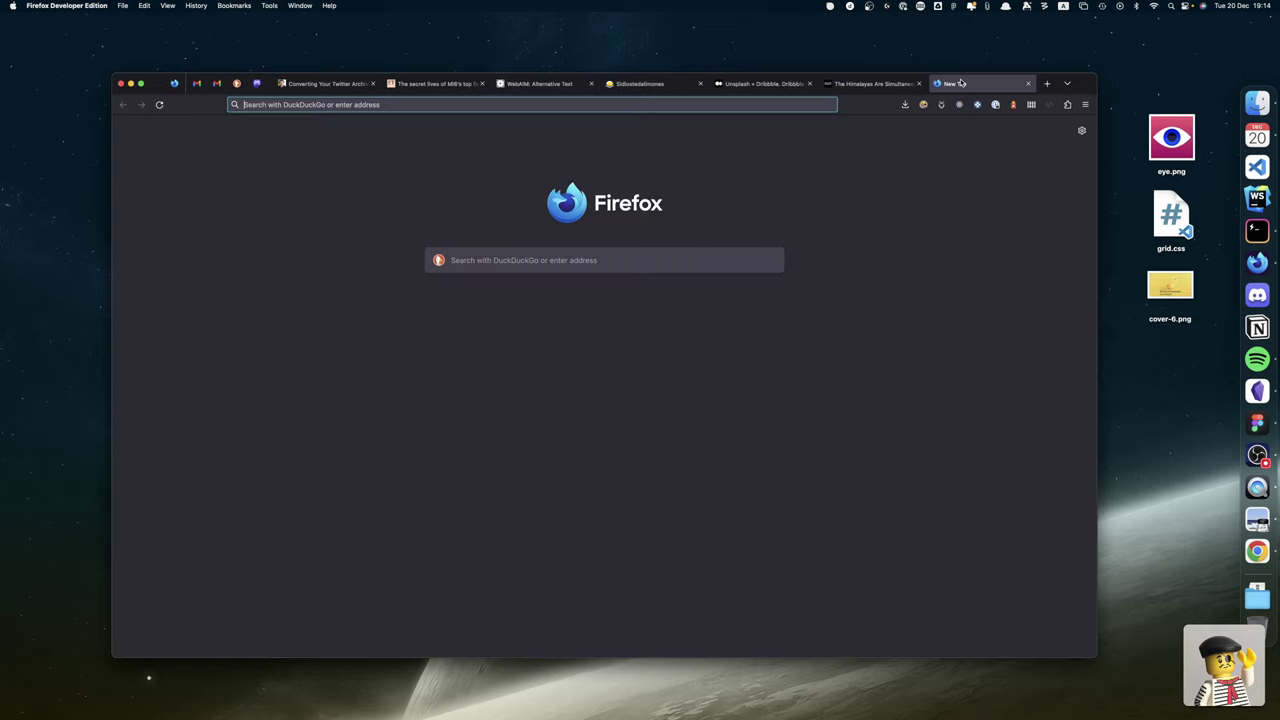
text(iconoir.com/)
key(Return)
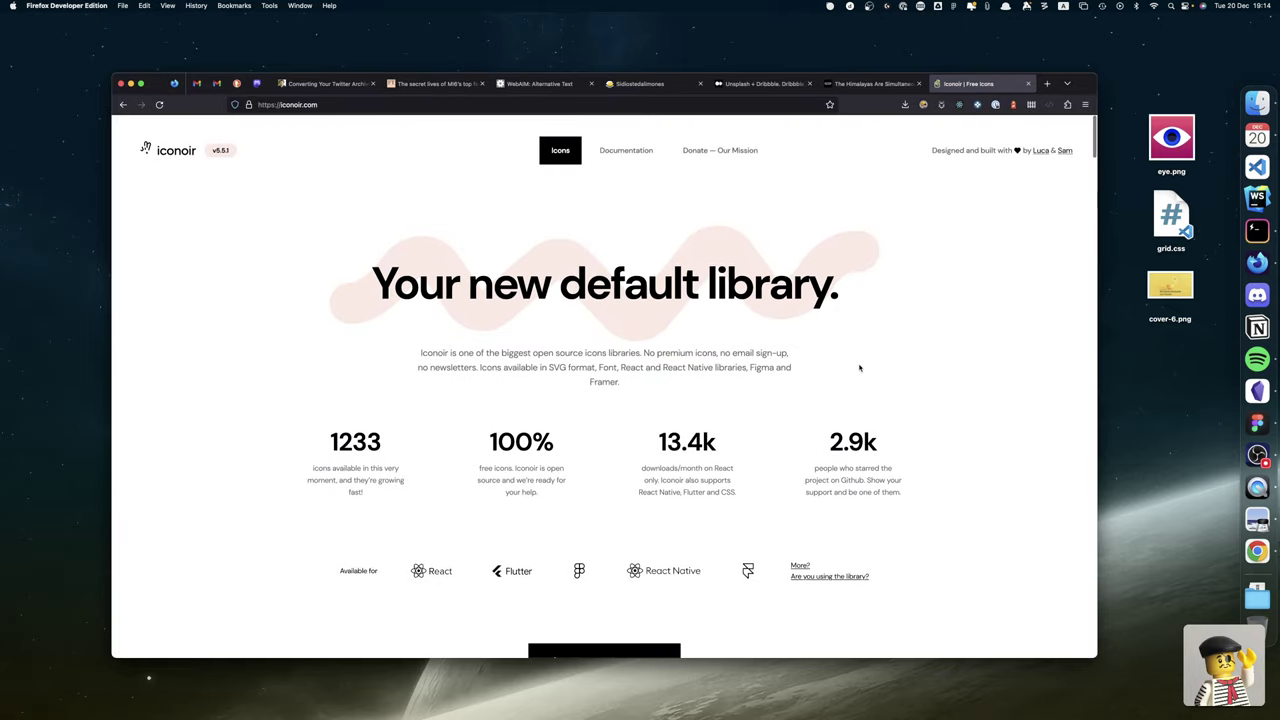
scroll(859, 368, down, 2)
scroll(859, 368, down, 10)
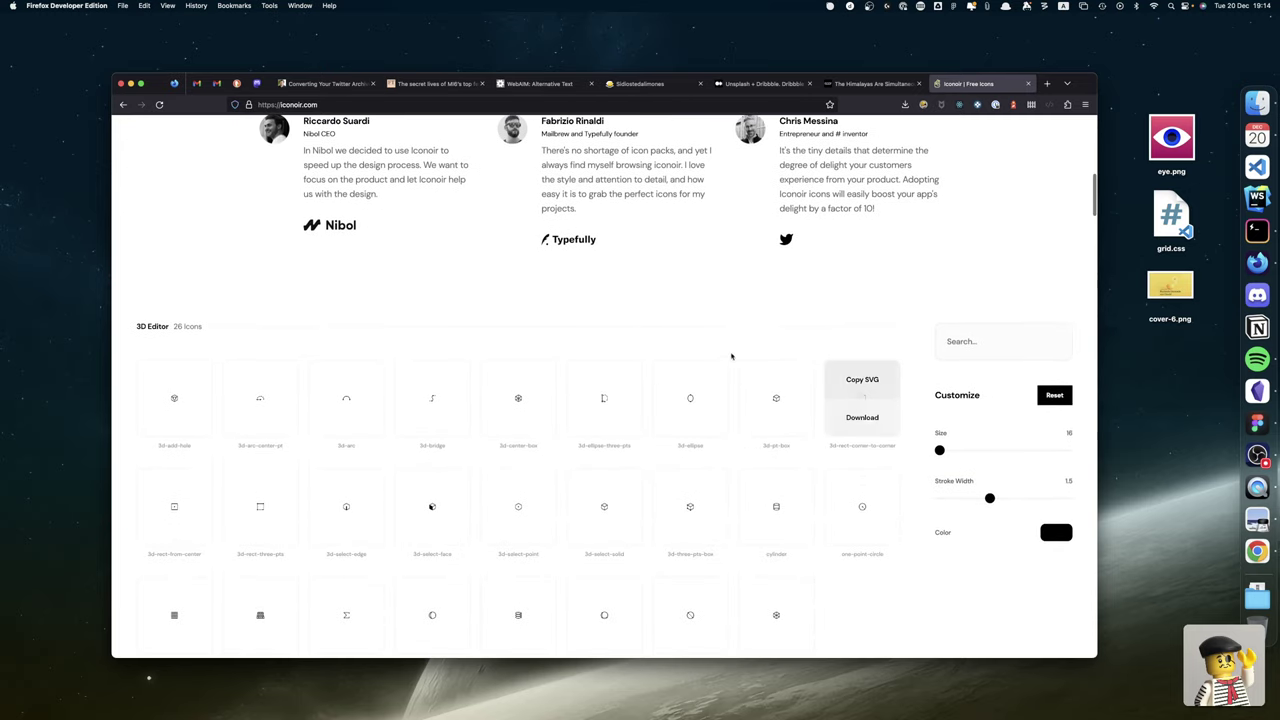
Search the Iconoir library for "timer" and copy the SVG code of the timer icon.
scroll(360, 483, down, 1)
scroll(360, 483, down, 3)
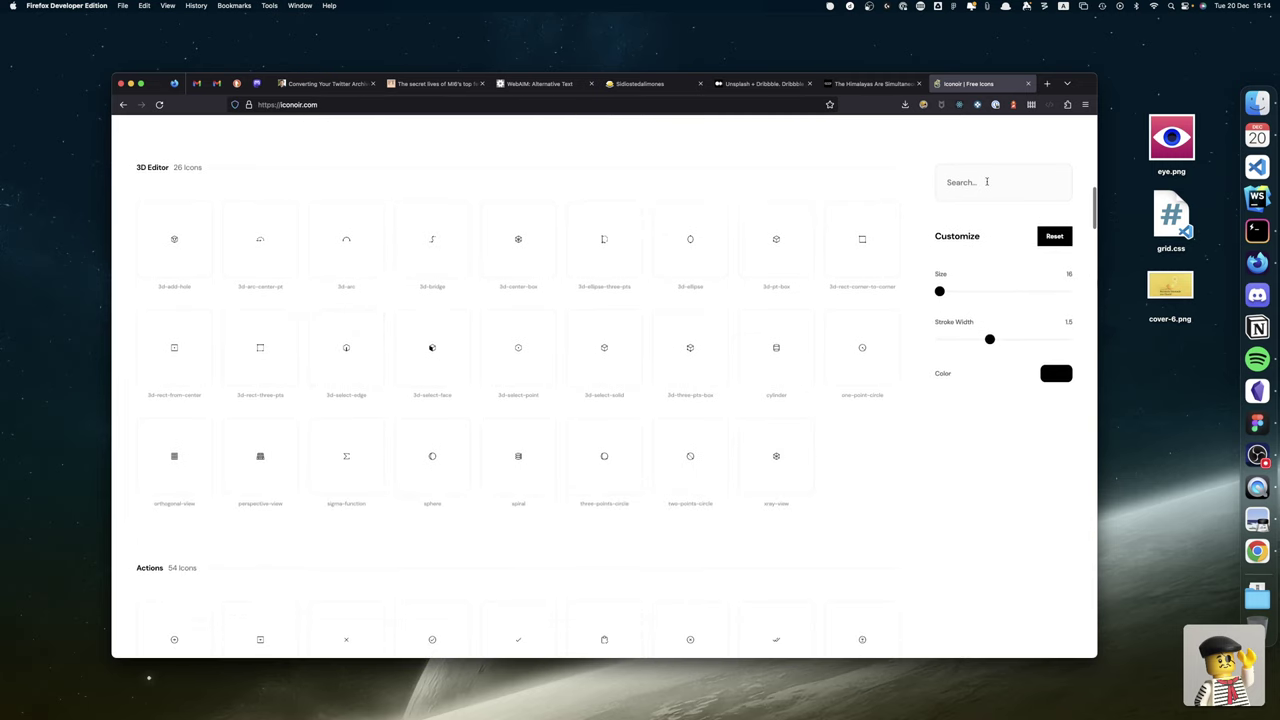
text(timer)
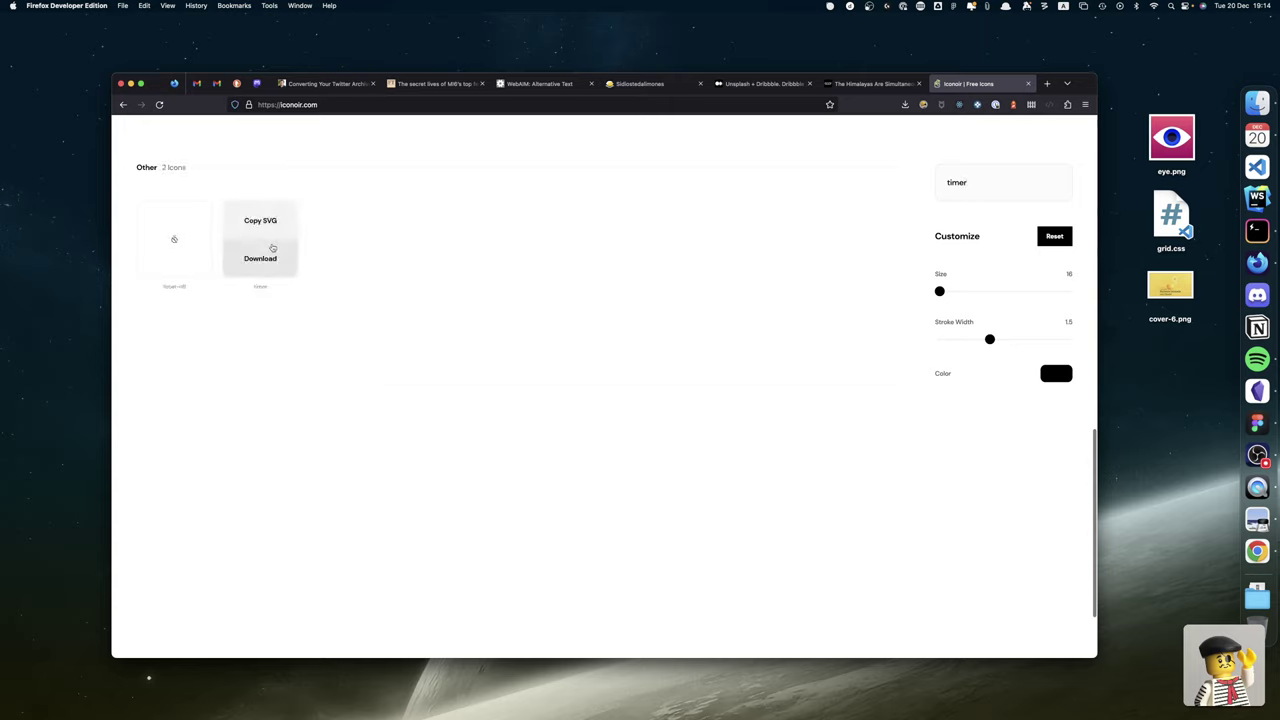
click(260, 221)
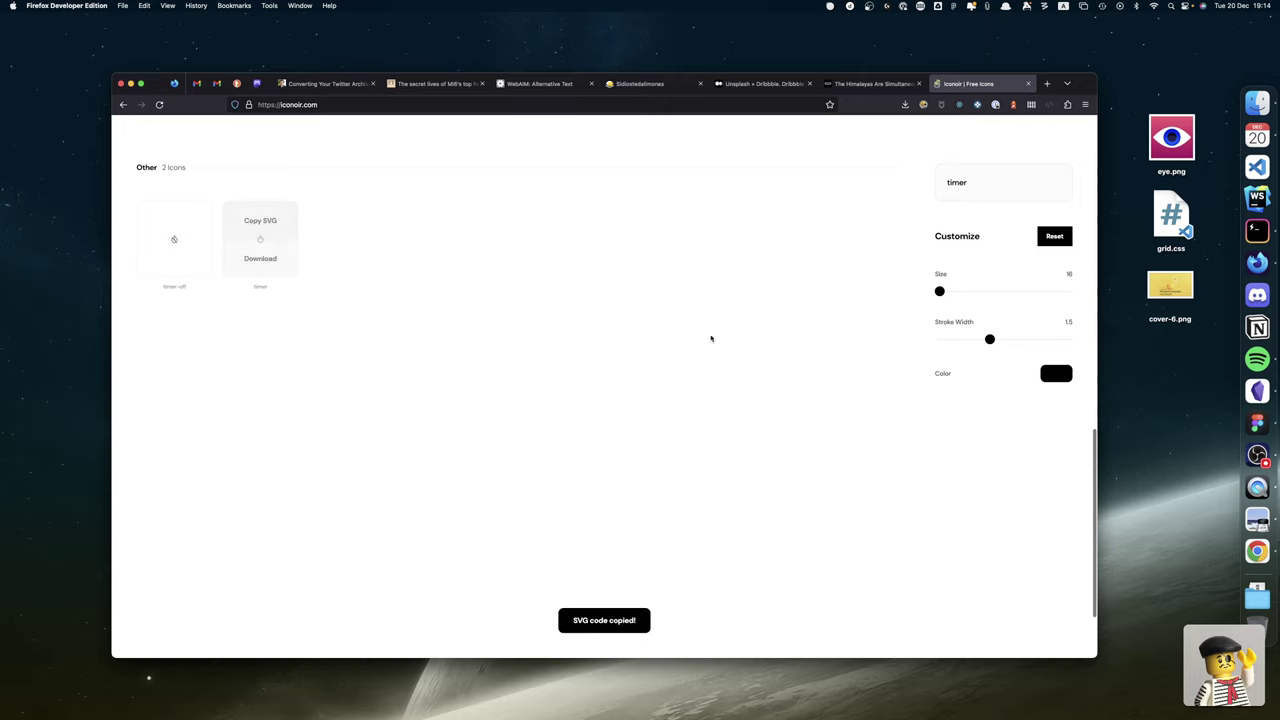
Switch to the Penpot web file in Chrome and paste the timer icon onto the empty canvas above the Post frames.
click(1257, 551)
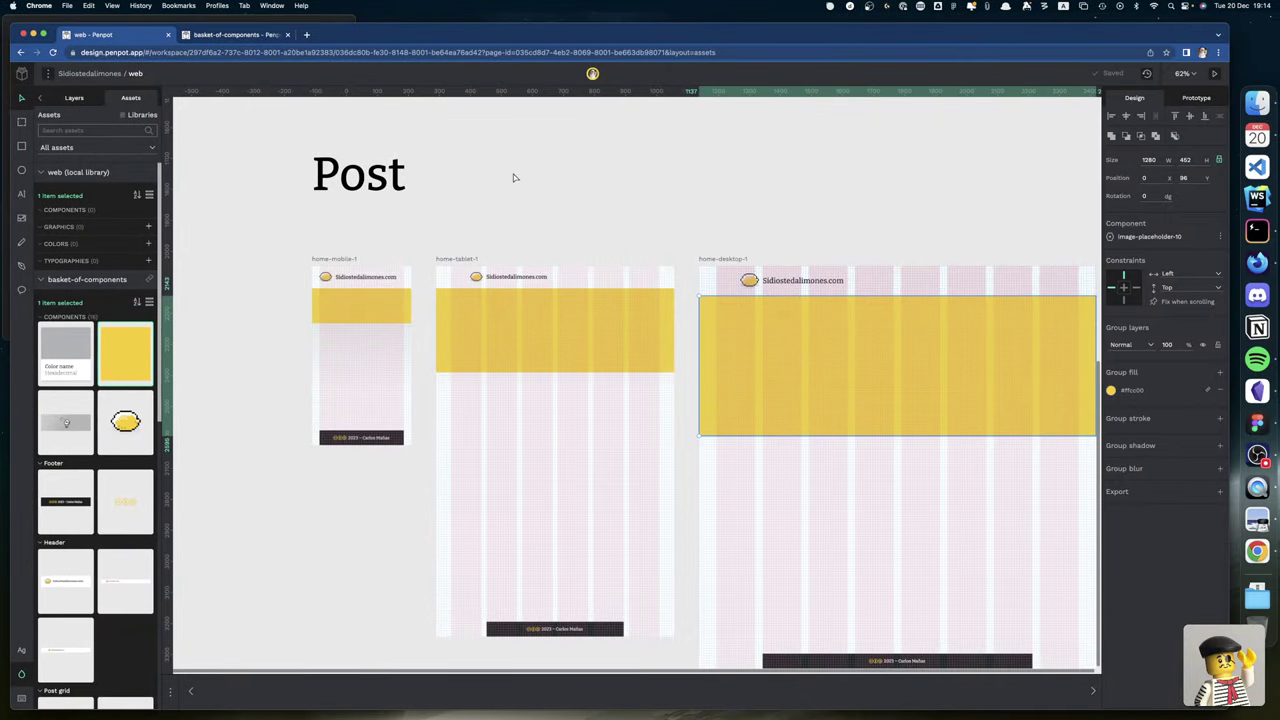
click(532, 196)
scroll(532, 196, up, 5)
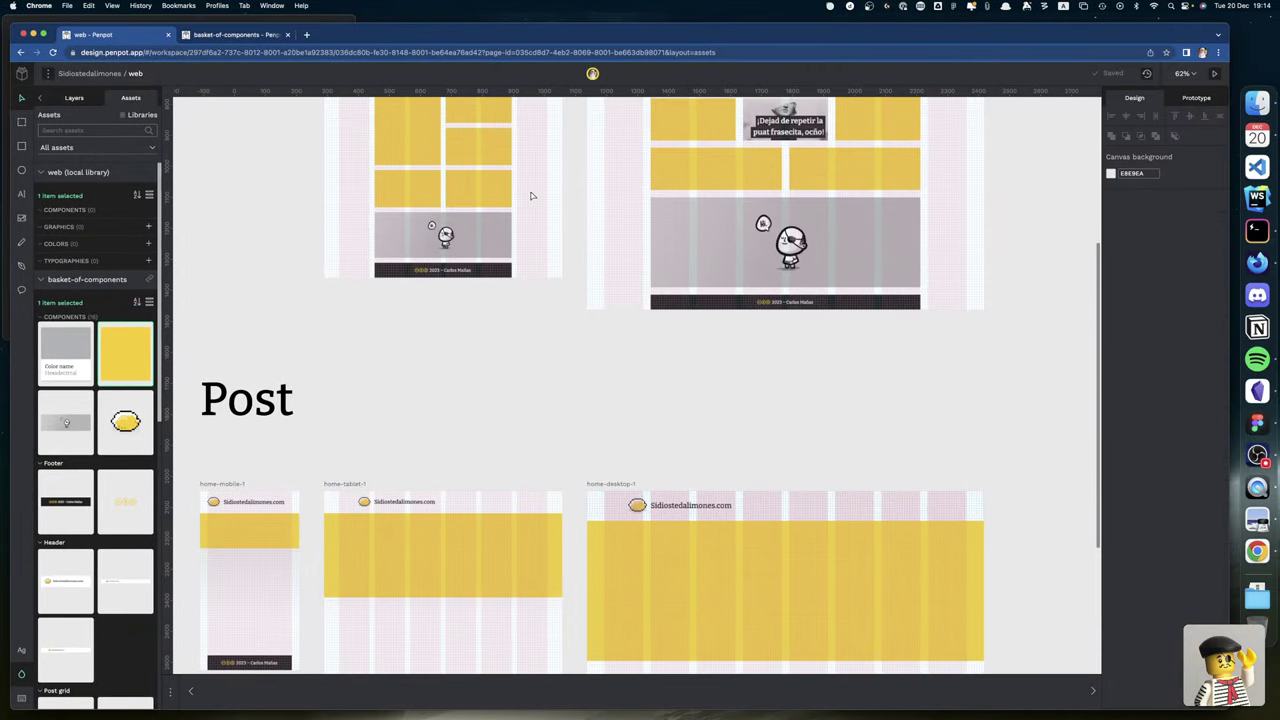
click(493, 353)
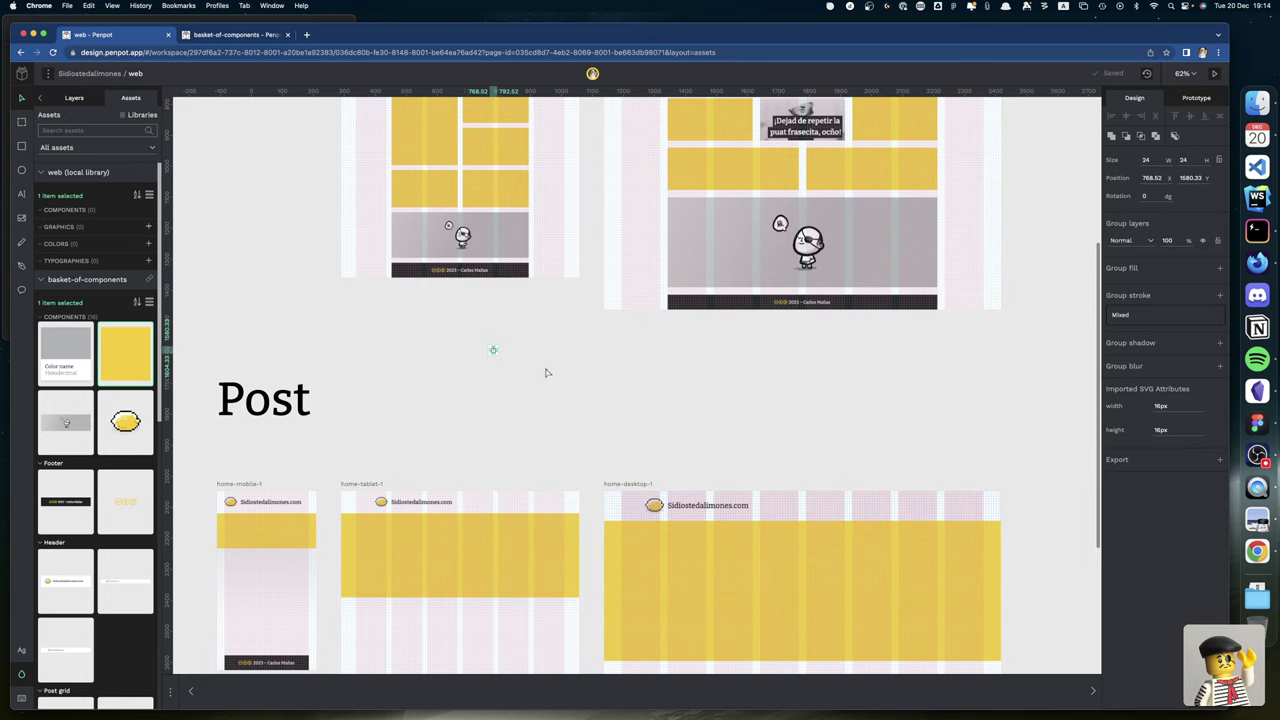
key(shift+2)
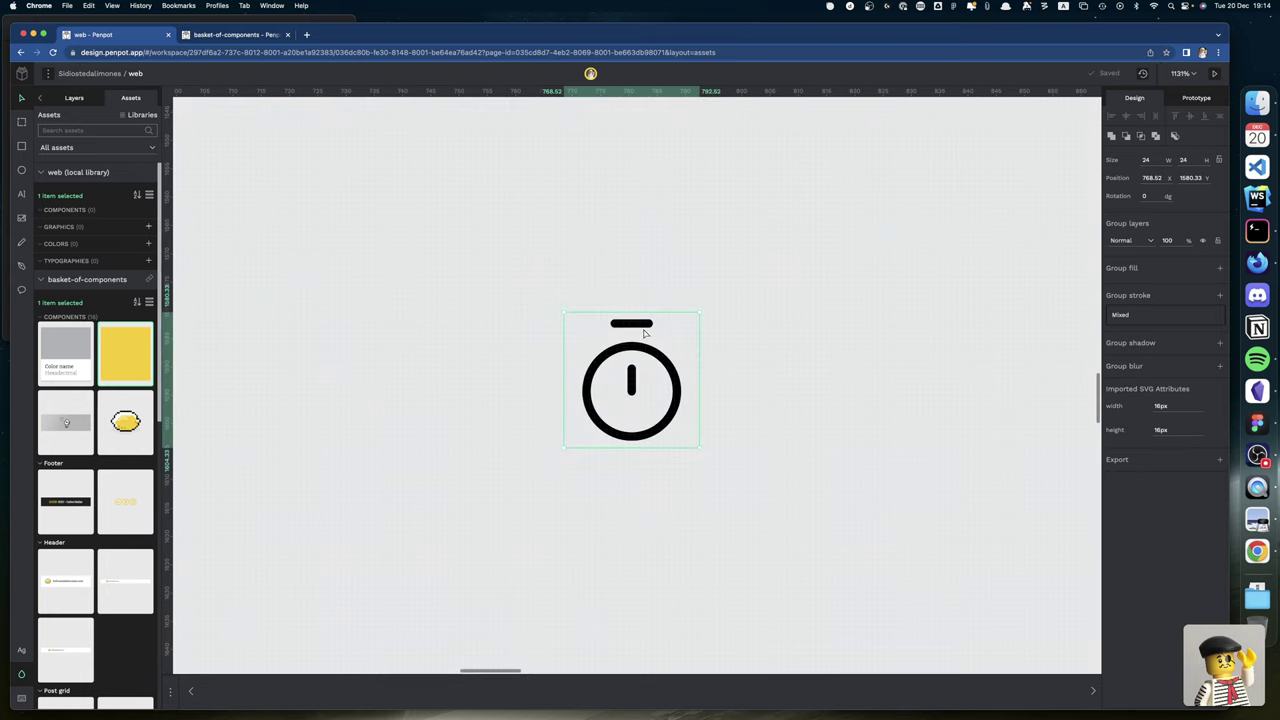
Go back to Iconoir in Firefox, set the icon size to 32, and copy the timer icon's SVG code.
key(ctrl+Left)
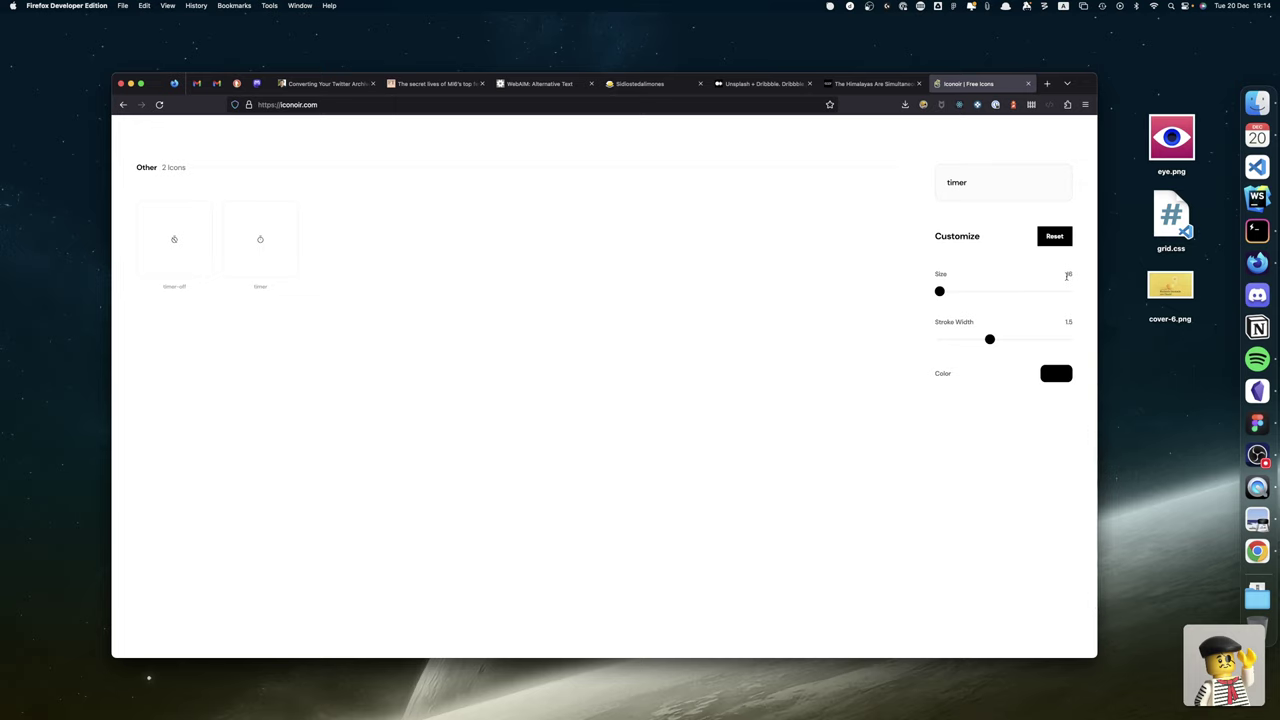
scroll(1024, 250, down, 1)
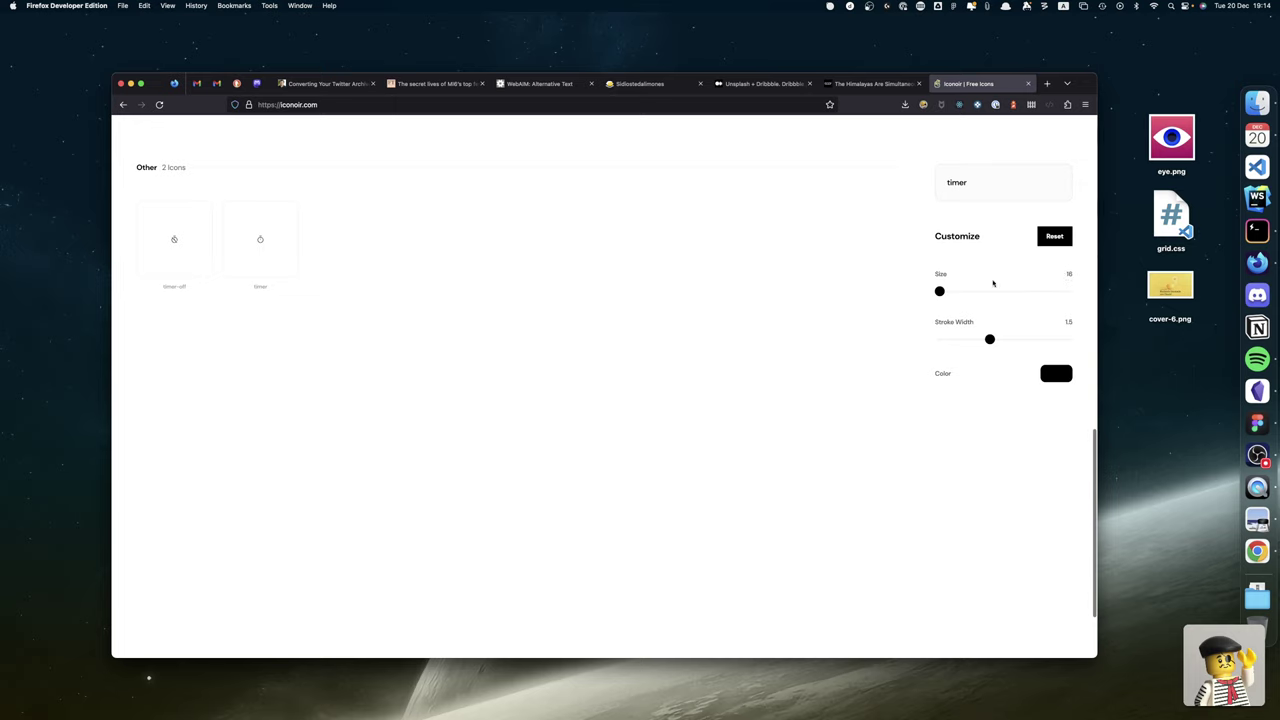
drag(941, 293, 959, 295)
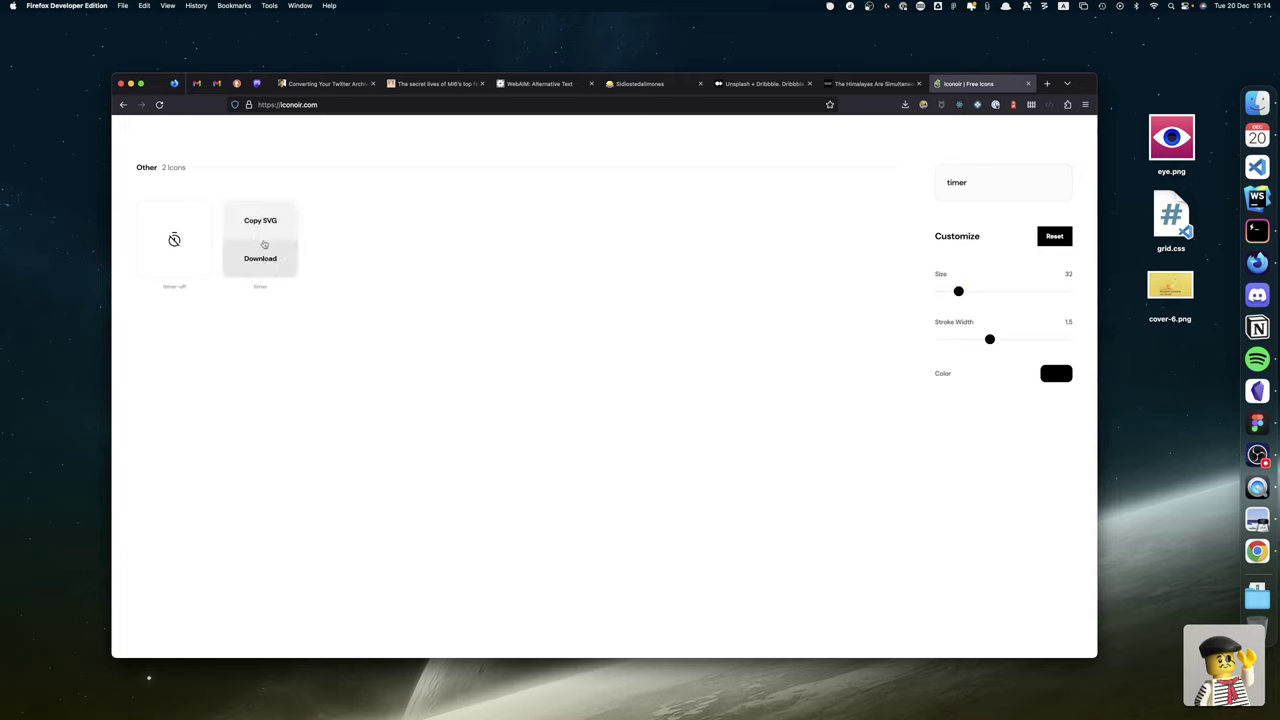
click(260, 220)
Switch to the Penpot web file in Chrome and paste the 32px timer icon beside the first one.
click(1257, 551)
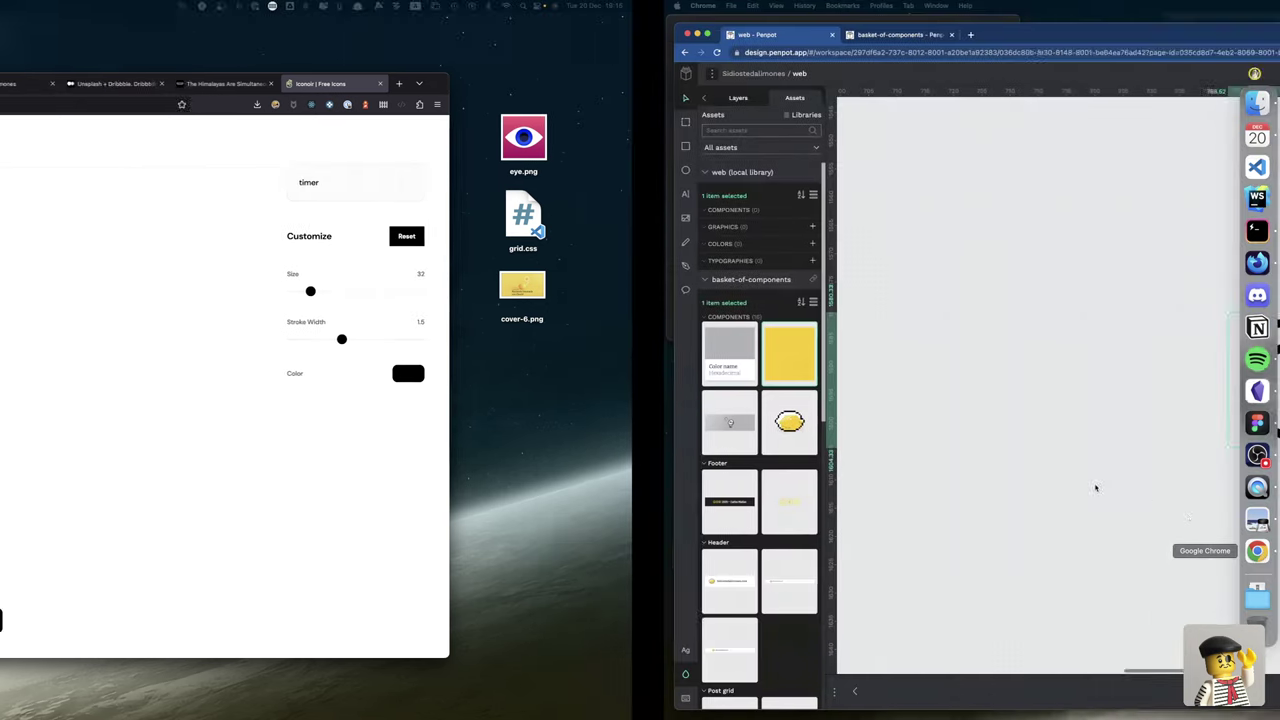
key(super+v)
scroll(783, 357, right, 3)
key(Escape)
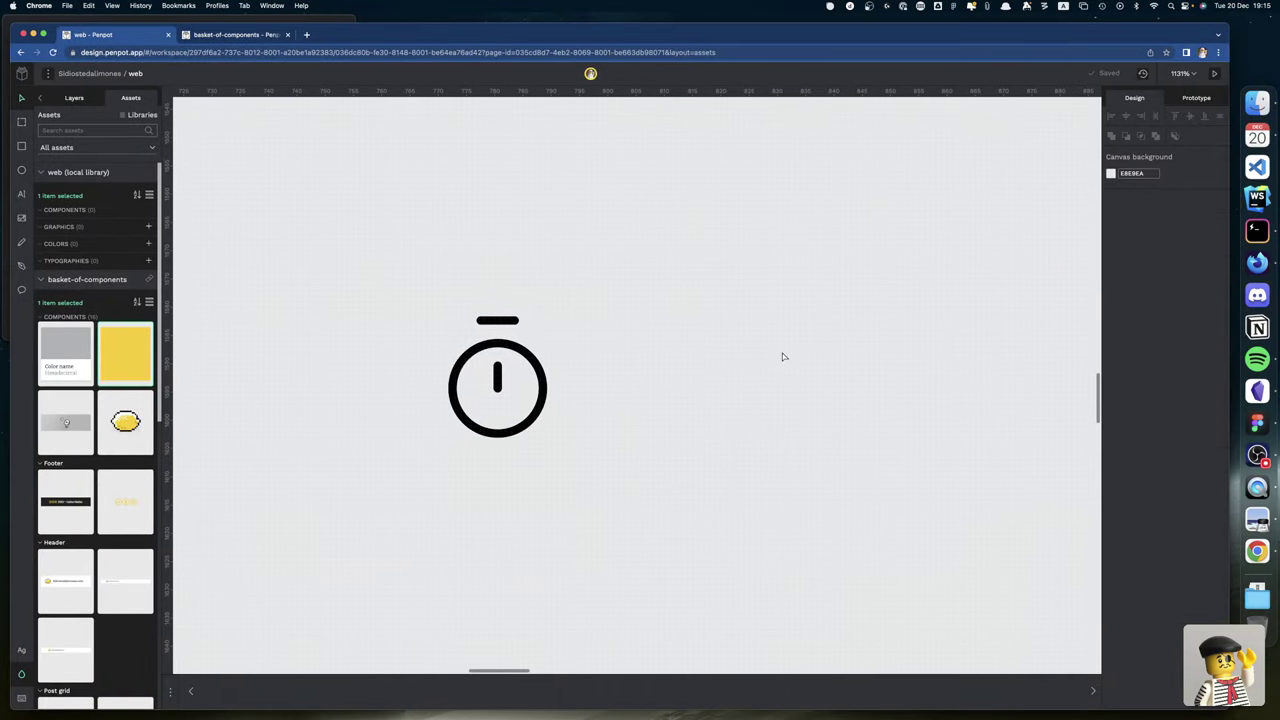
key(super+v)
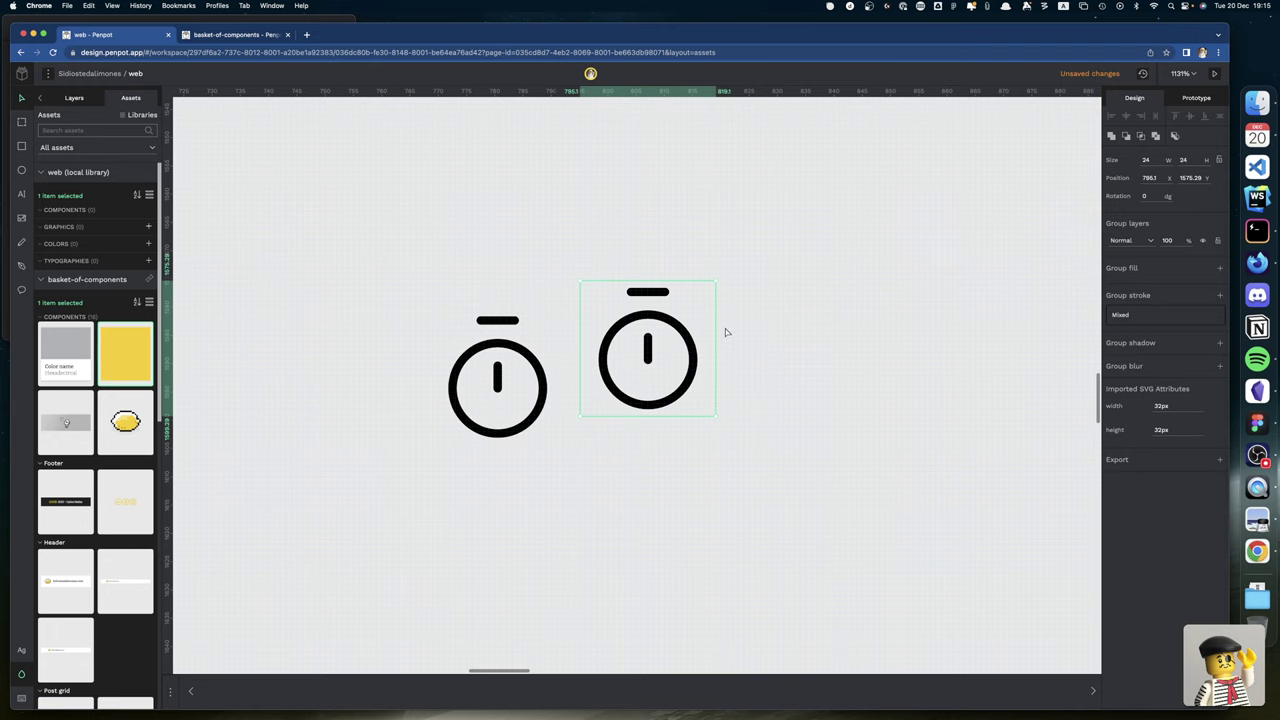
scroll(709, 356, up, 1)
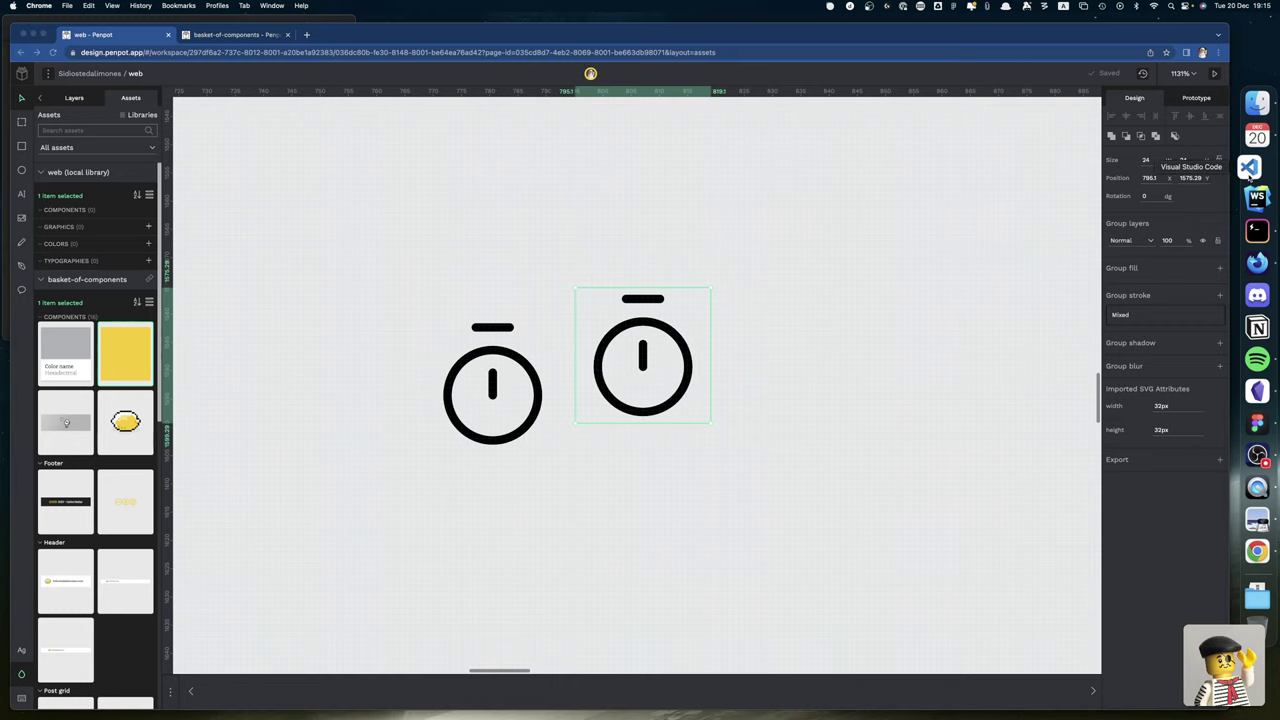
Paste the SVG code into Visual Studio Code, examine its width and viewBox values, and close the file without saving.
click(1256, 168)
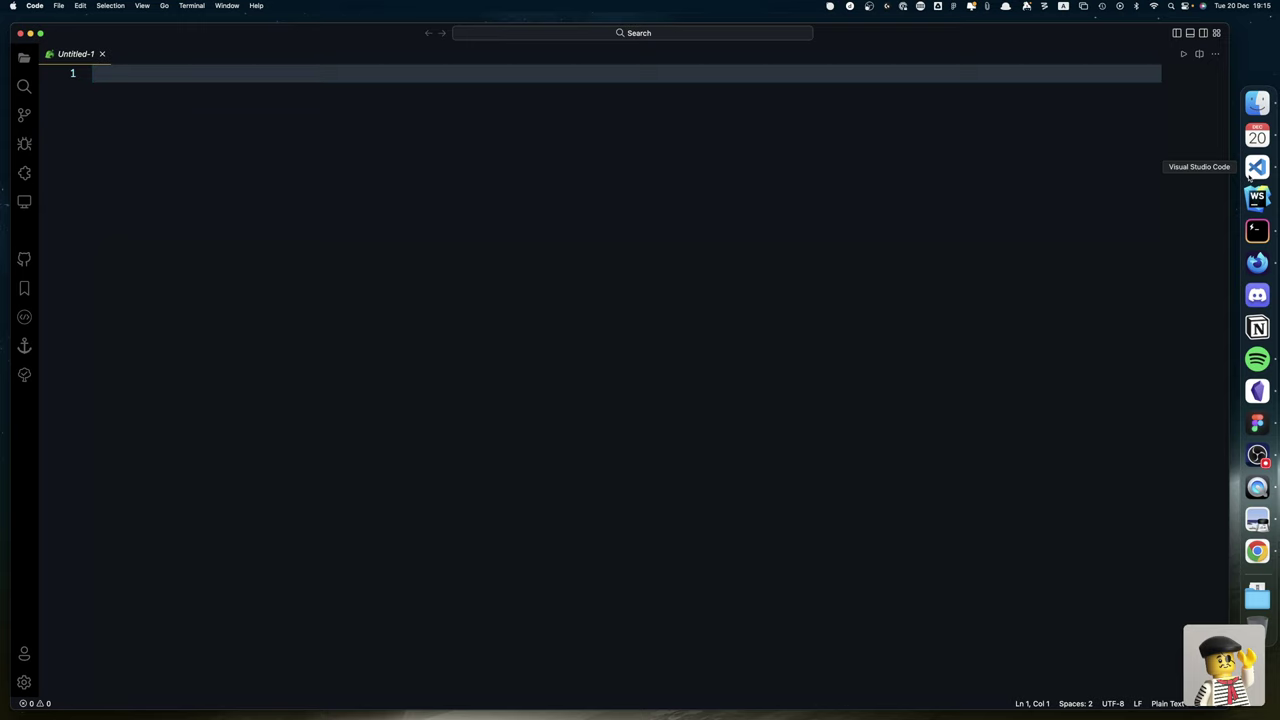
key(super+v)
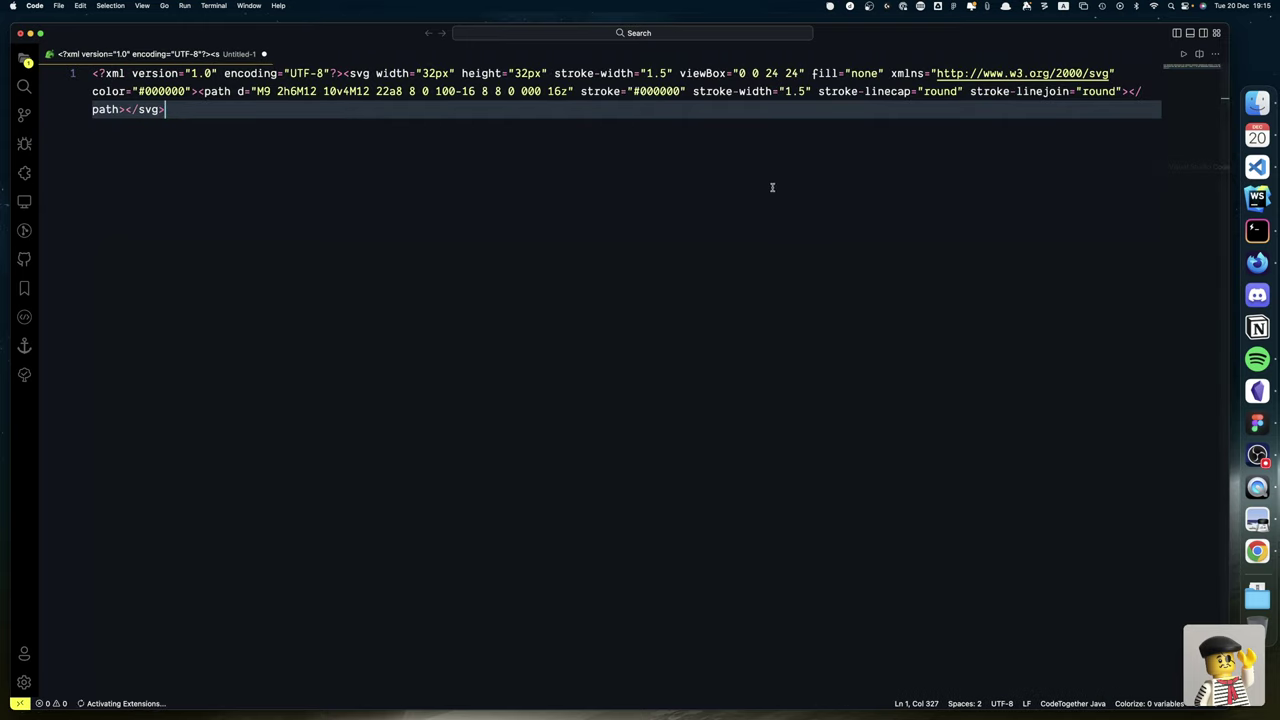
click(422, 73)
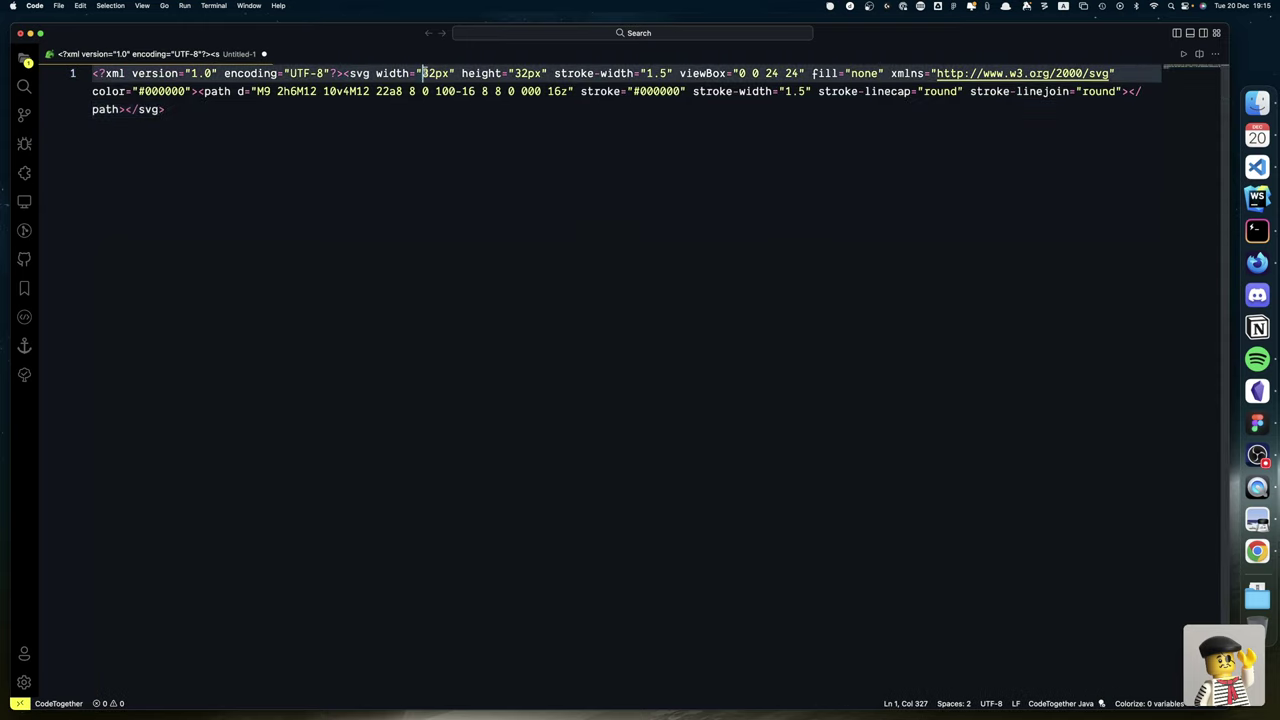
drag(422, 73, 452, 73)
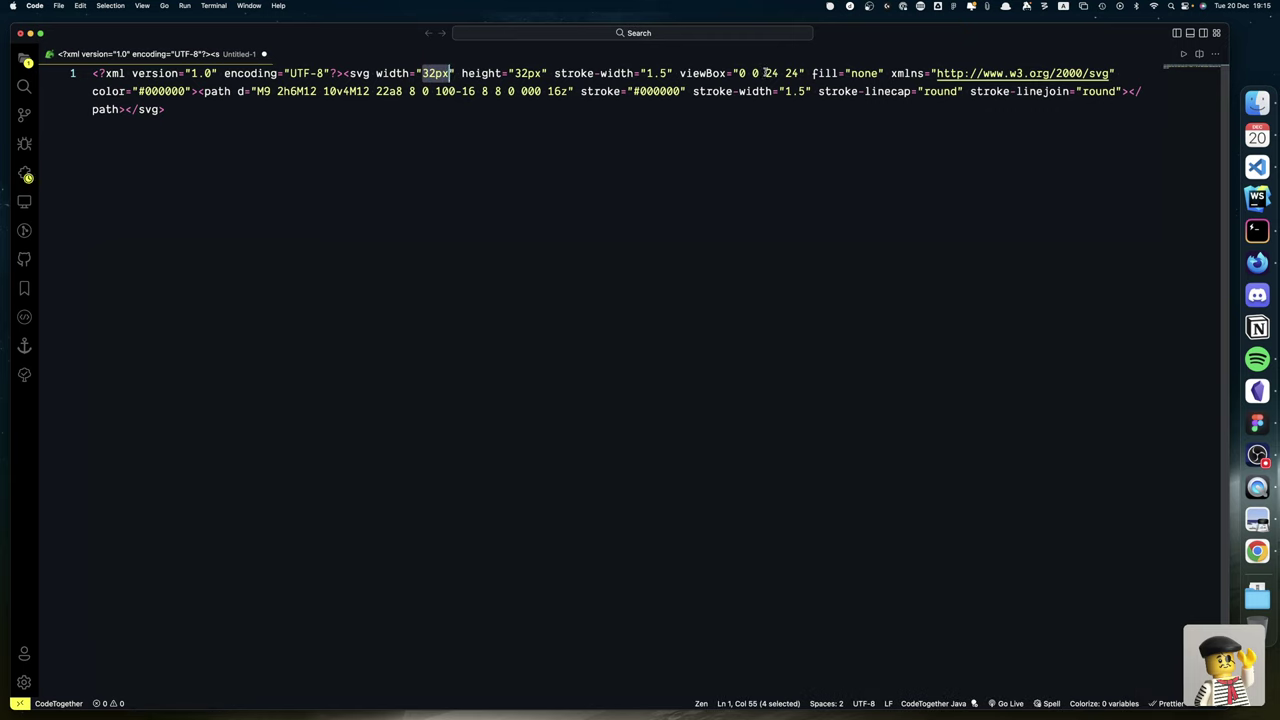
drag(766, 73, 800, 73)
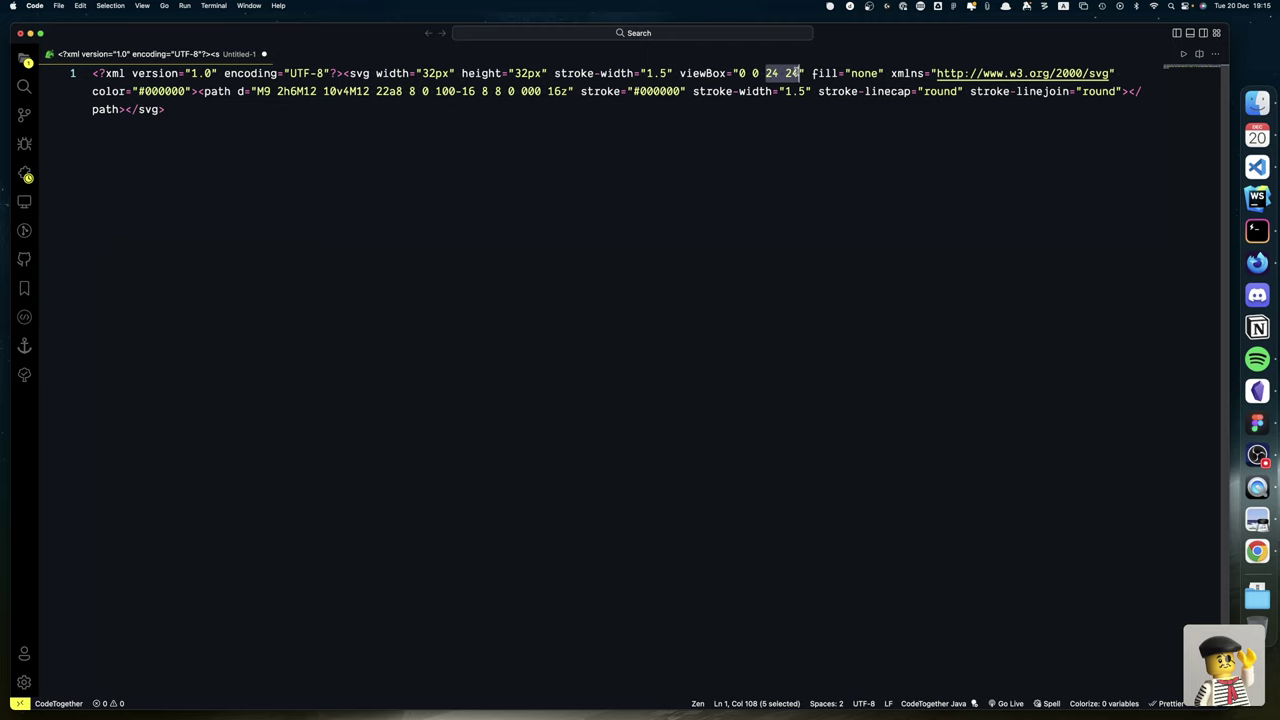
click(20, 34)
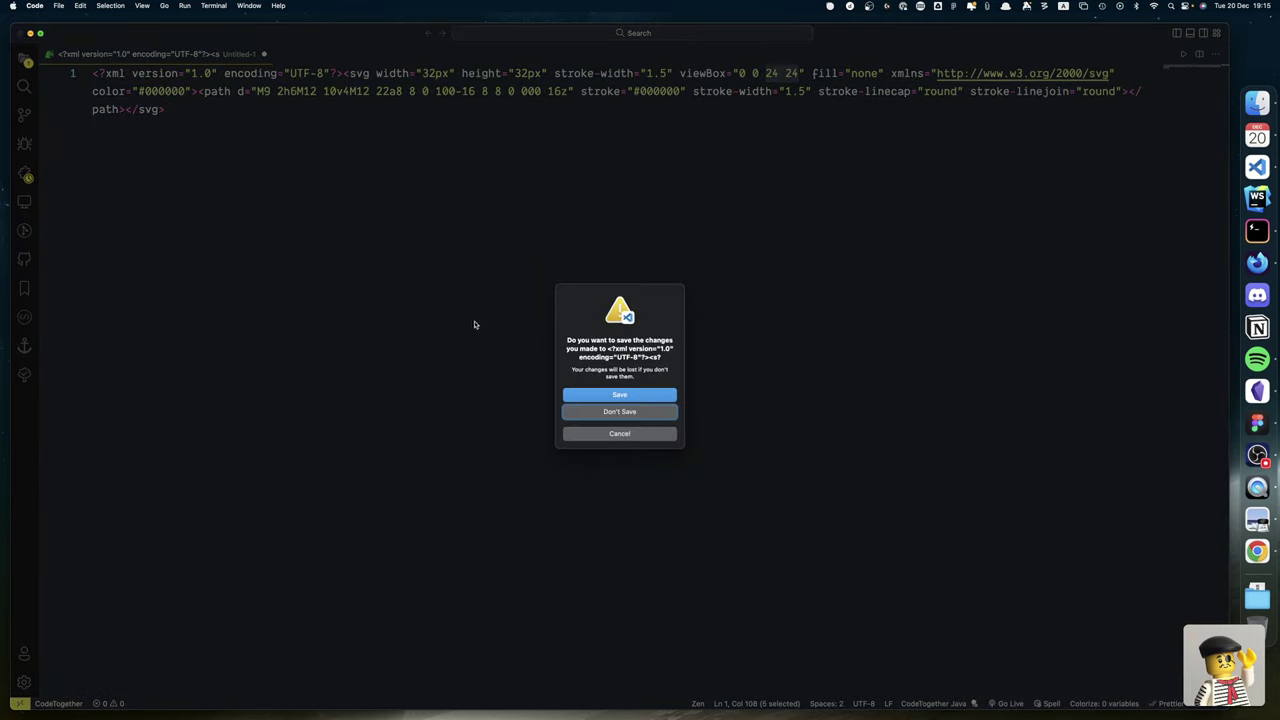
click(620, 413)
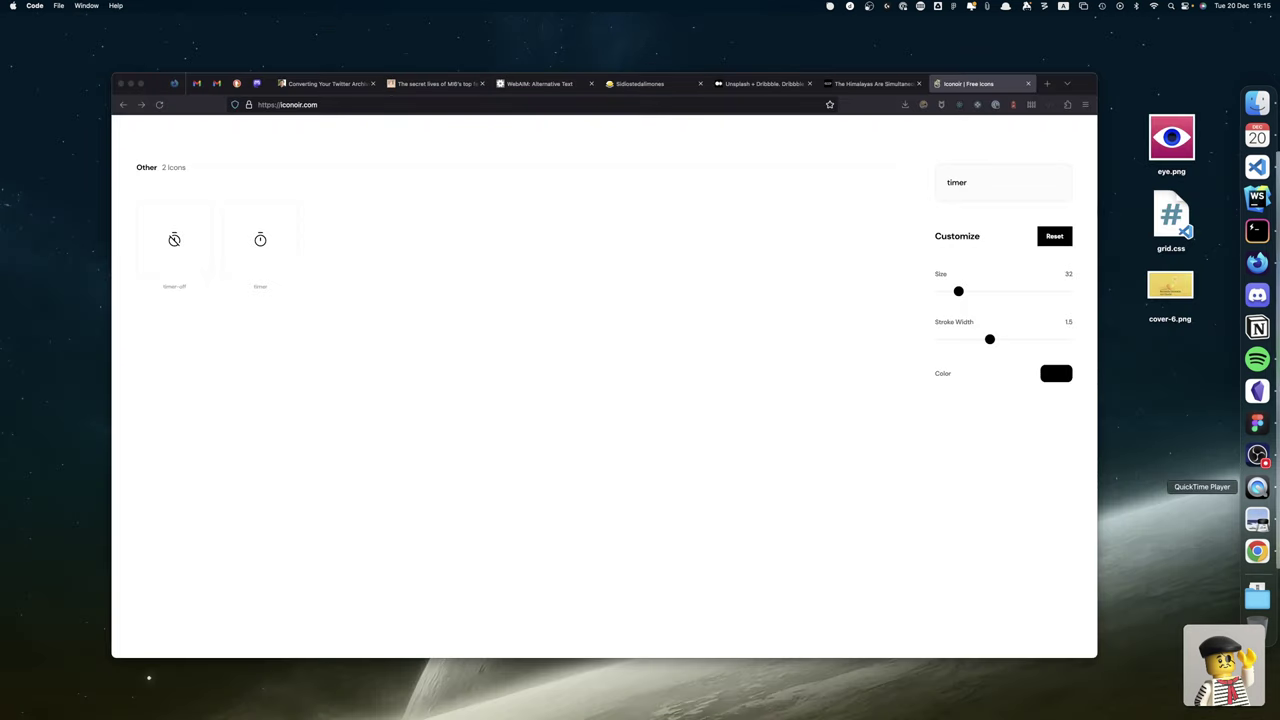
Switch to Penpot in Chrome, lock the proportions of the second timer icon, and turn it into a component.
click(1257, 550)
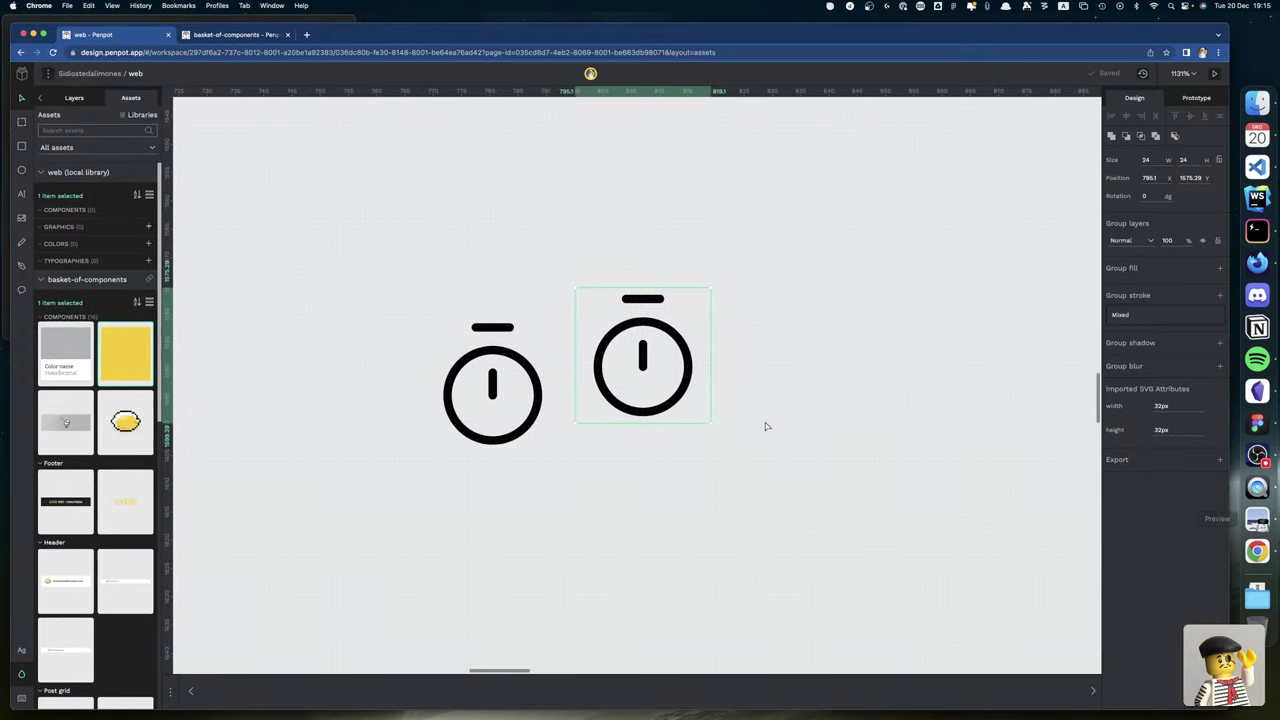
click(1219, 160)
click(1194, 159)
click(678, 347)
key(super+k)
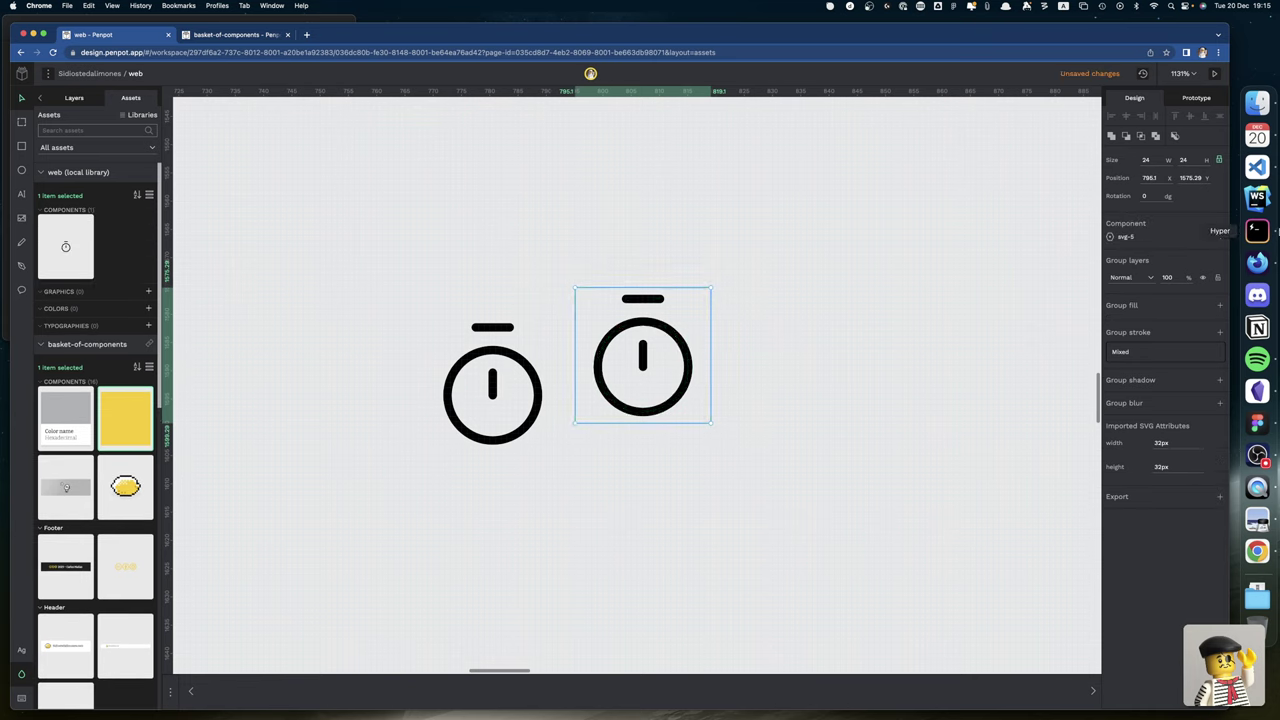
Set the timer component's height to 16 with locked proportions and delete it from the canvas.
click(1189, 160)
text(16)
key(Return)
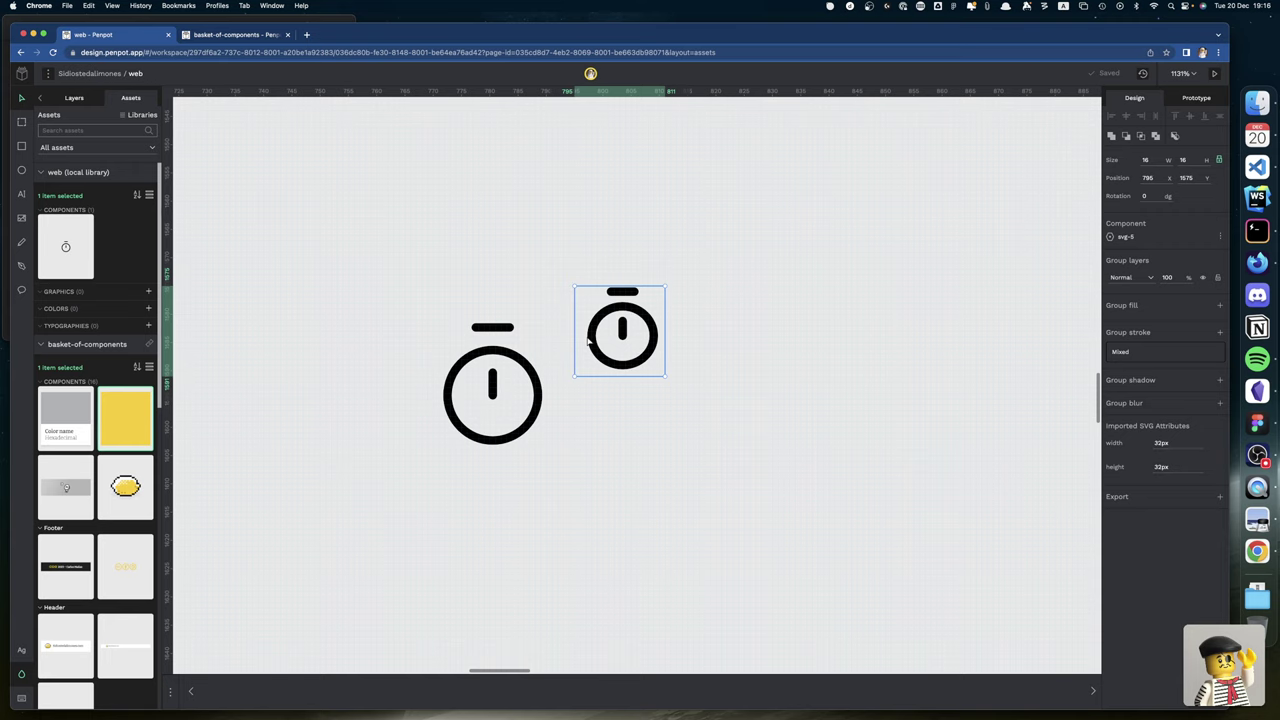
key(Delete)
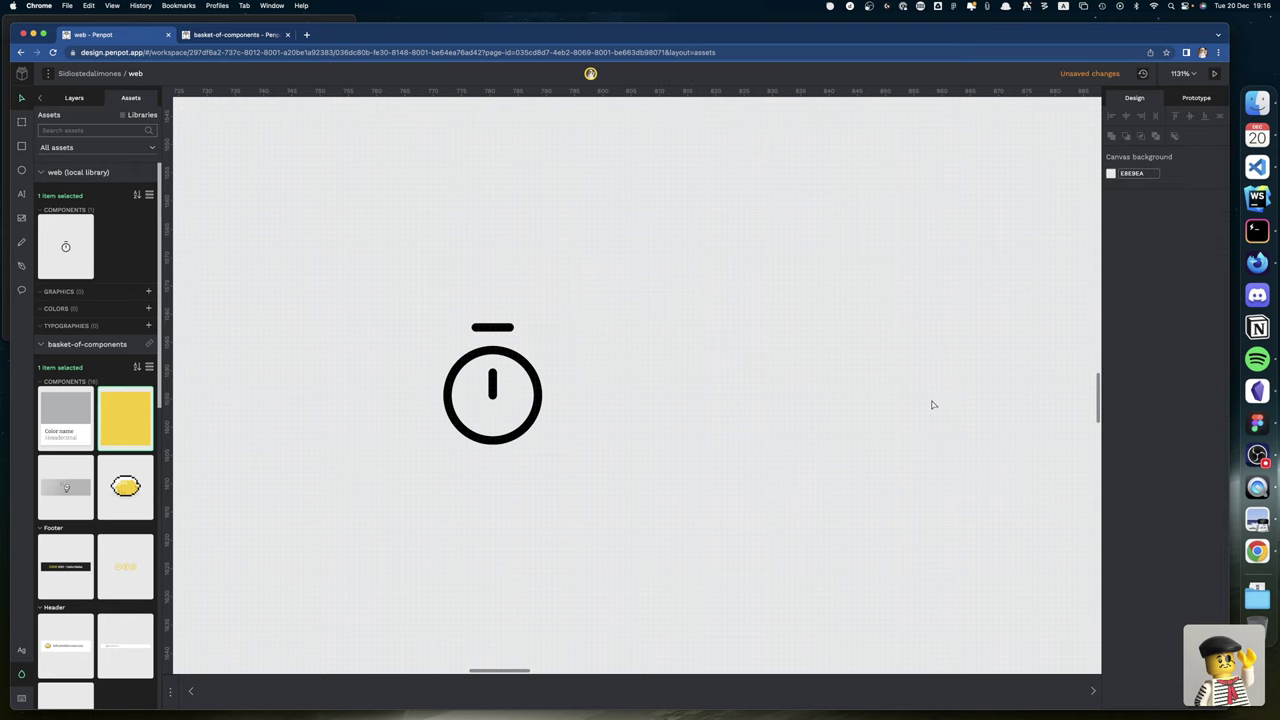
Switch to the sidiostedalimones.com file in Figma and open the components page at its column of icons.
click(1259, 424)
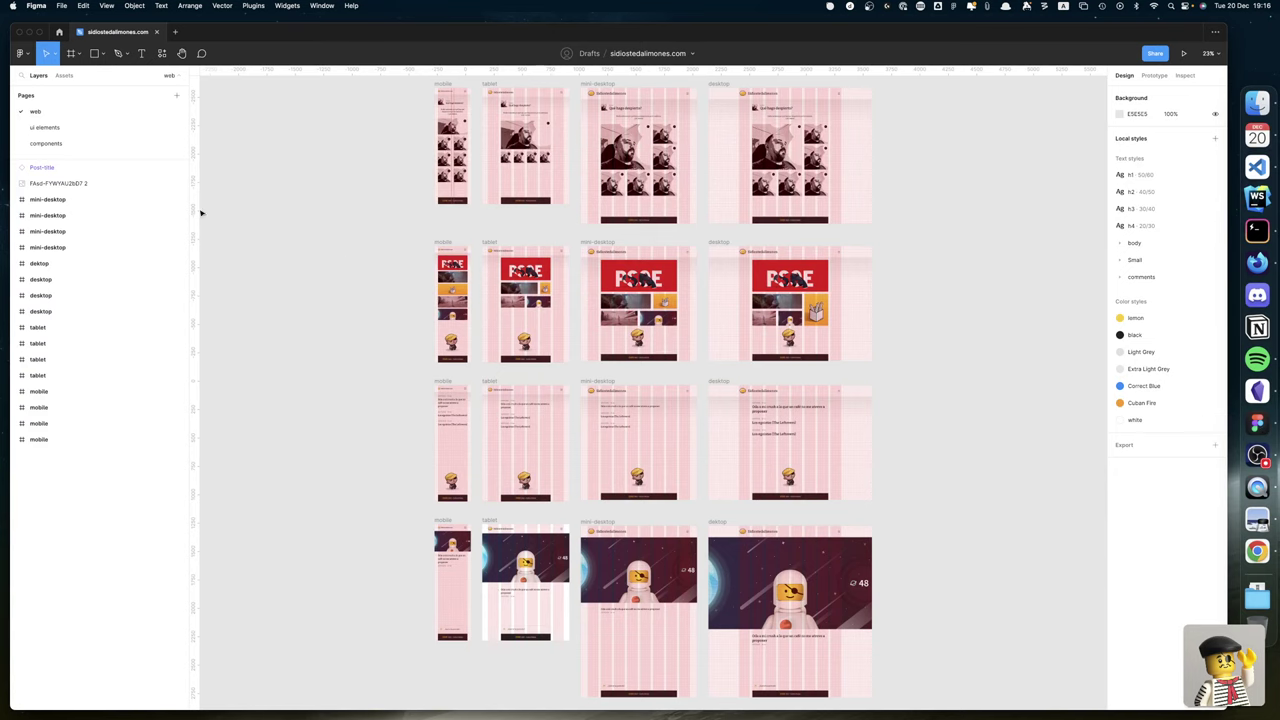
click(46, 143)
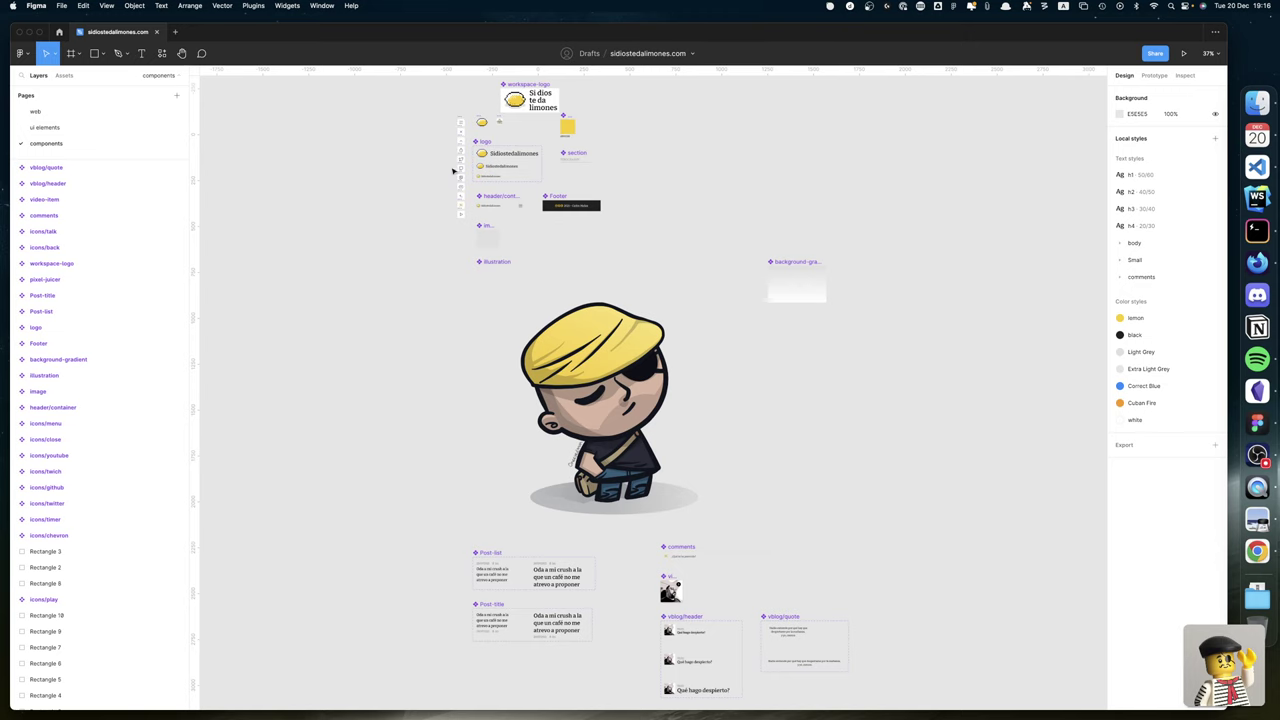
drag(452, 113, 471, 220)
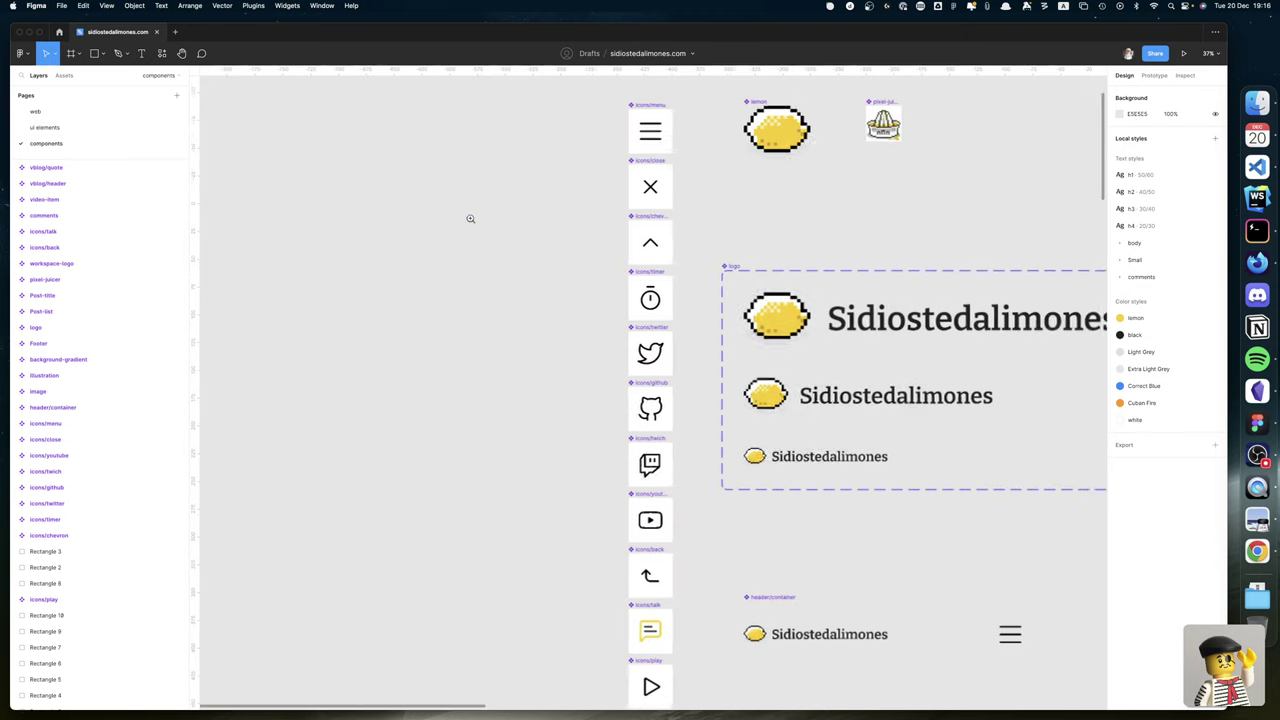
scroll(641, 348, right, 2)
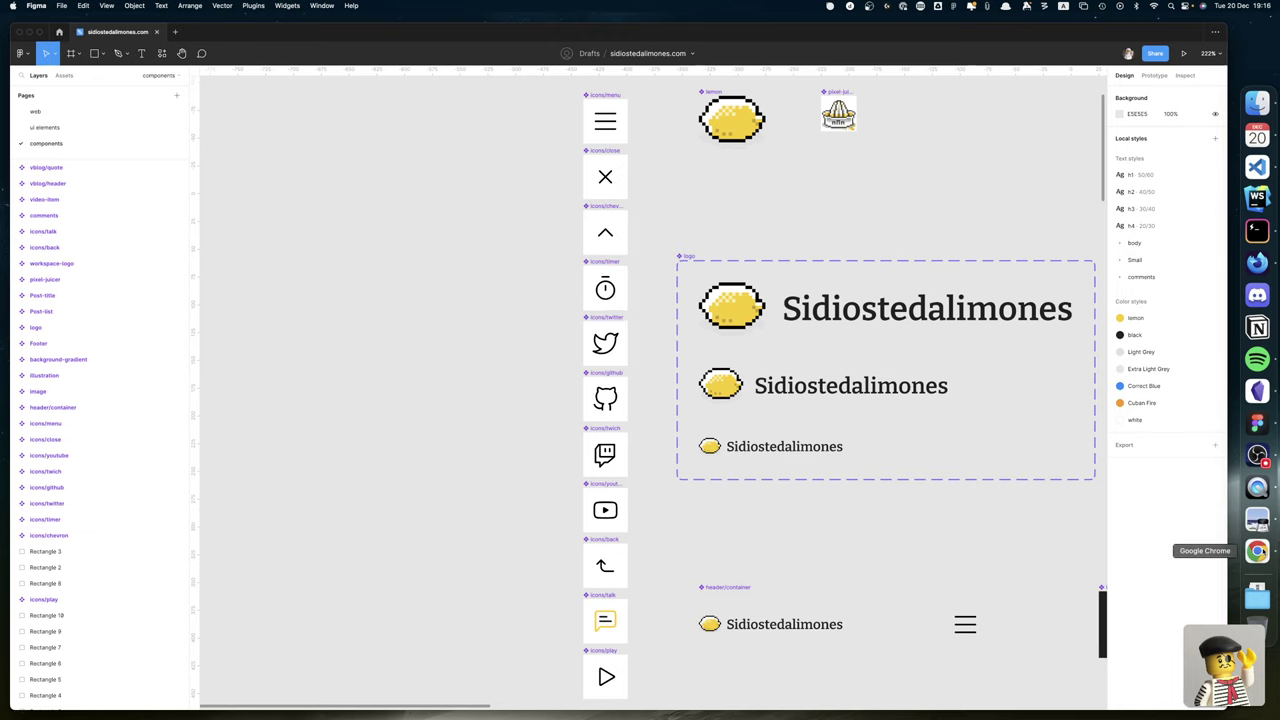
Return to Penpot in Chrome, select the path inside the remaining timer icon, and check the actions available for it.
click(1257, 551)
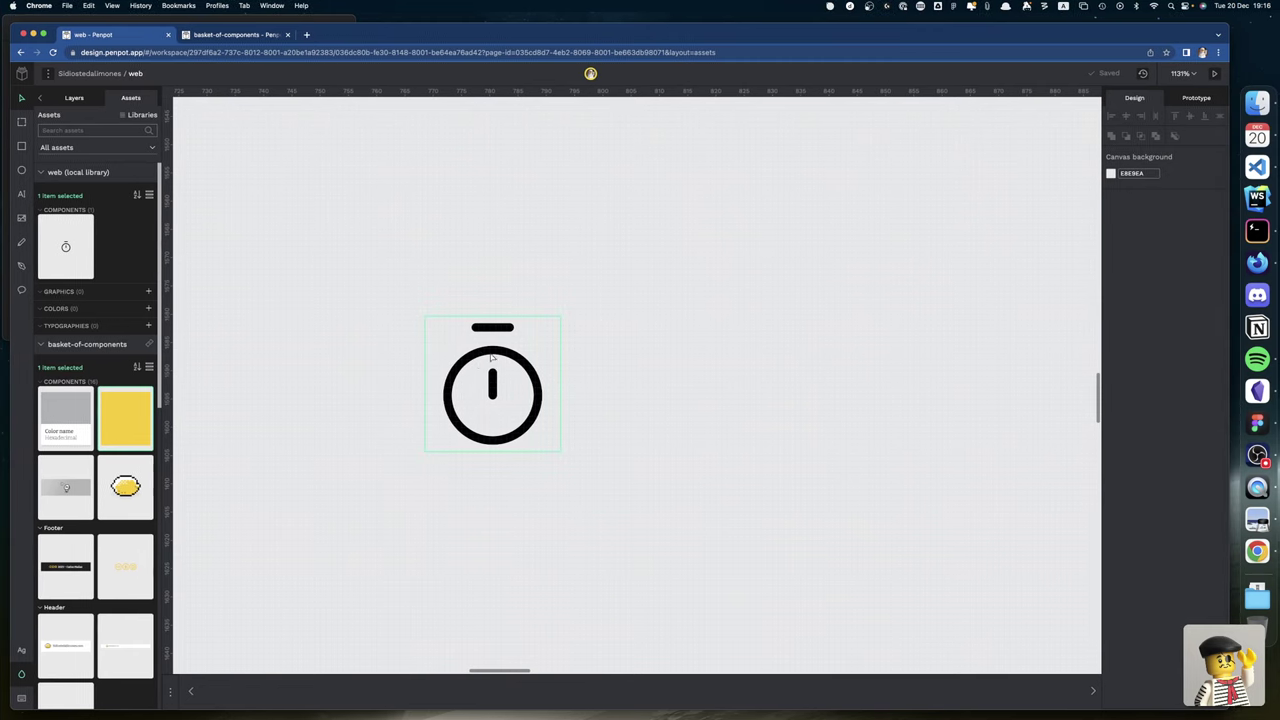
click(491, 356)
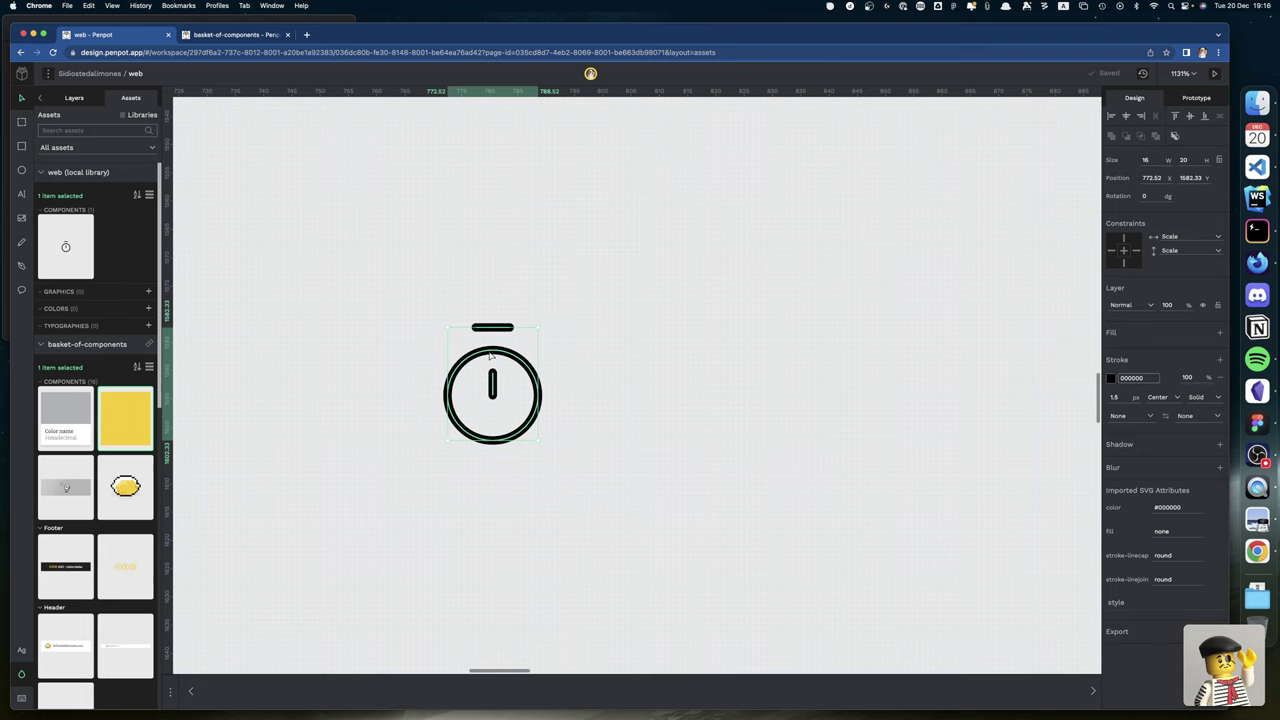
scroll(492, 356, down, 1)
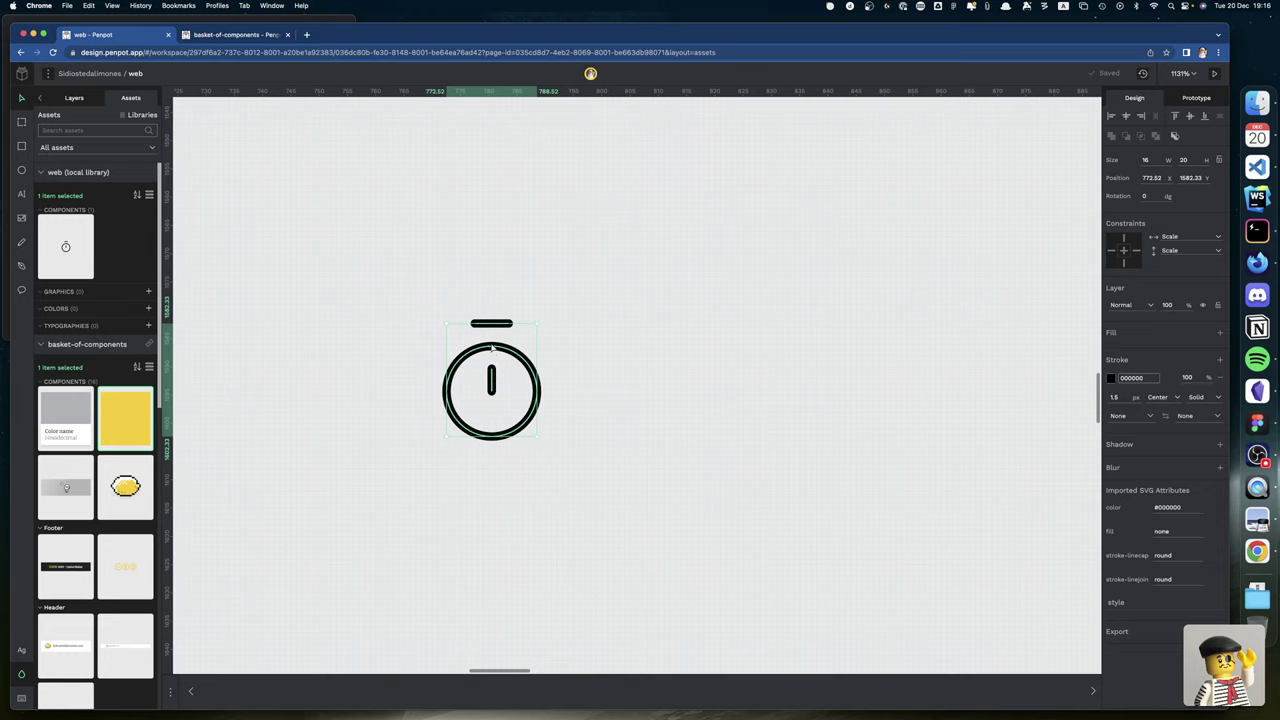
right_click(492, 345)
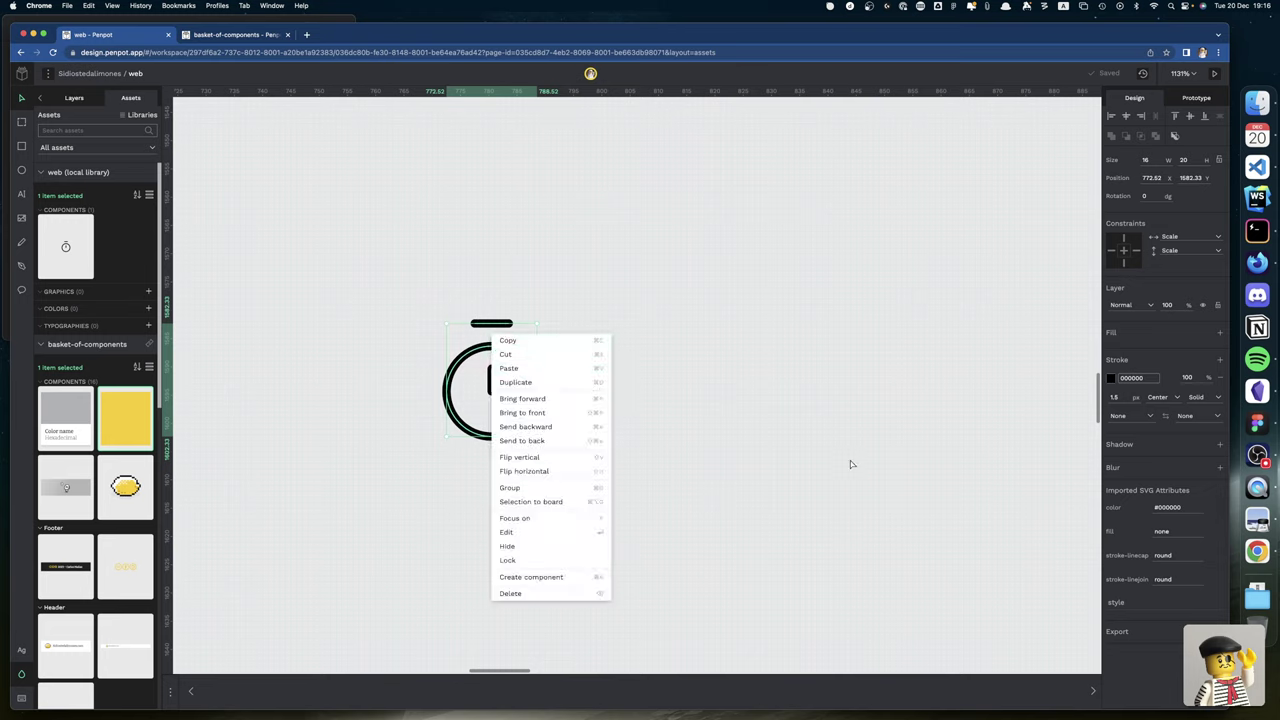
Switch to Figma and group the three Vector (Stroke) layers inside the icons/timer component.
click(1258, 424)
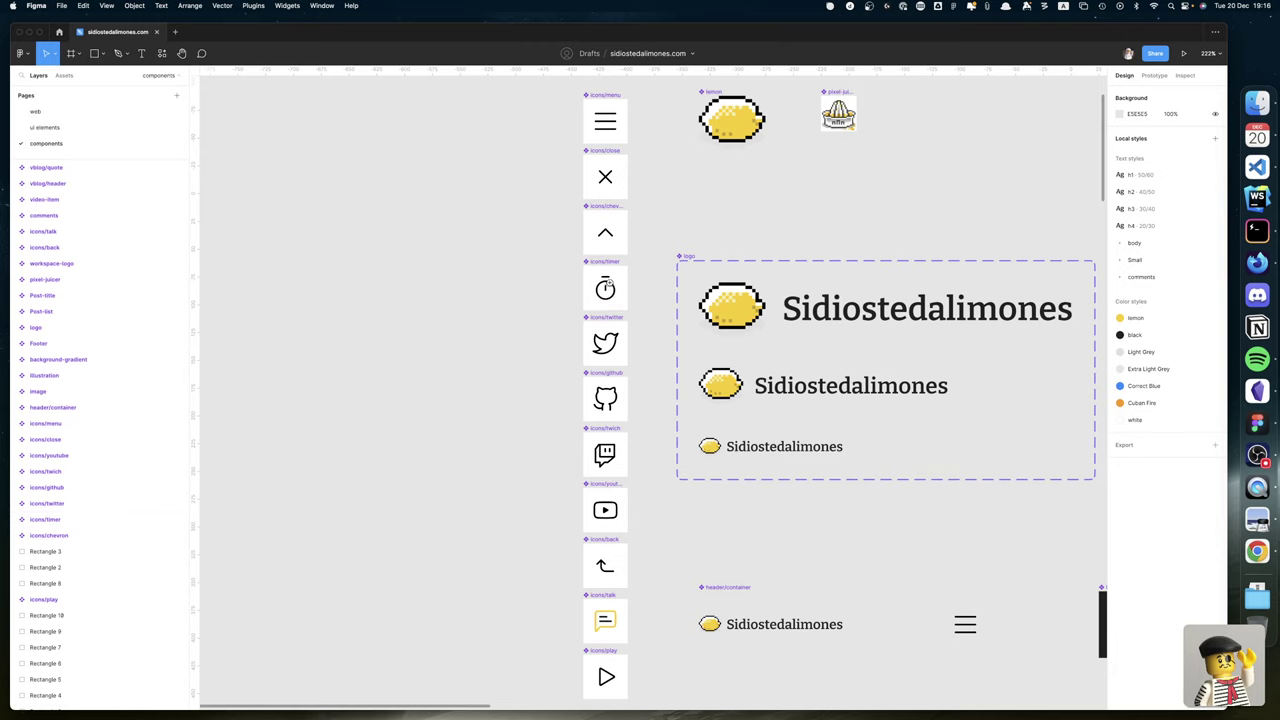
key(z)
drag(640, 258, 575, 315)
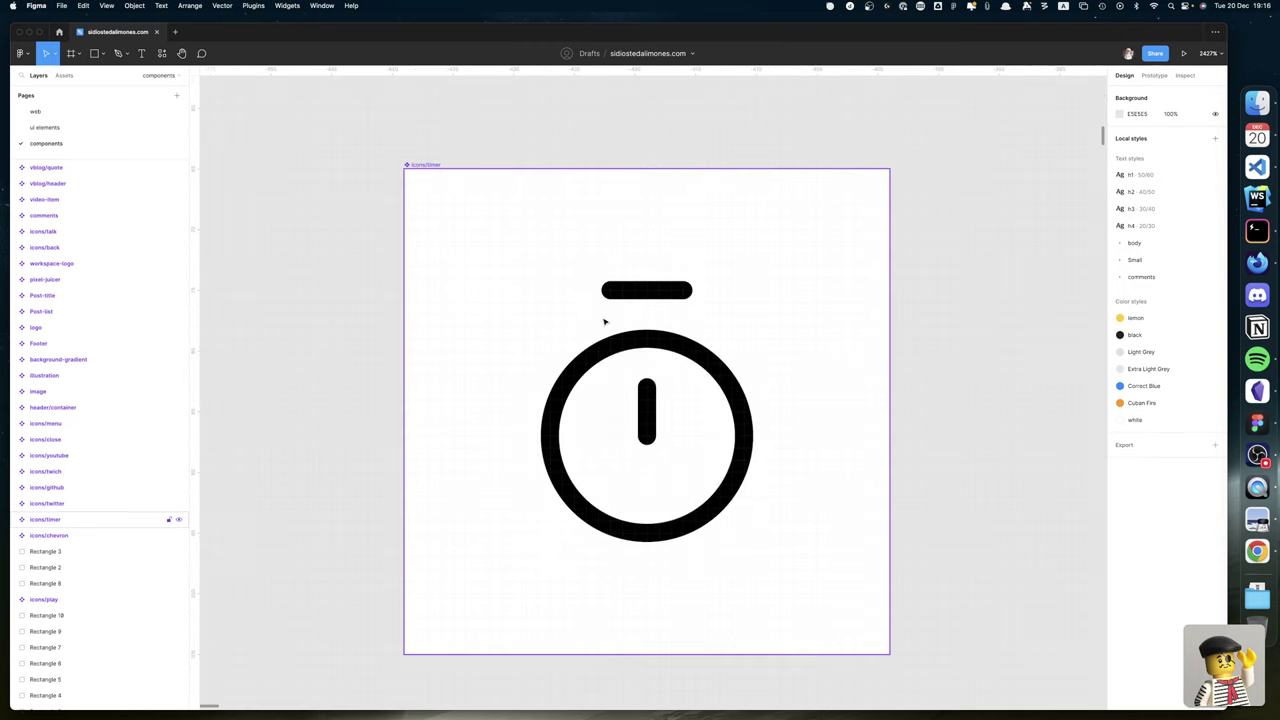
click(633, 293)
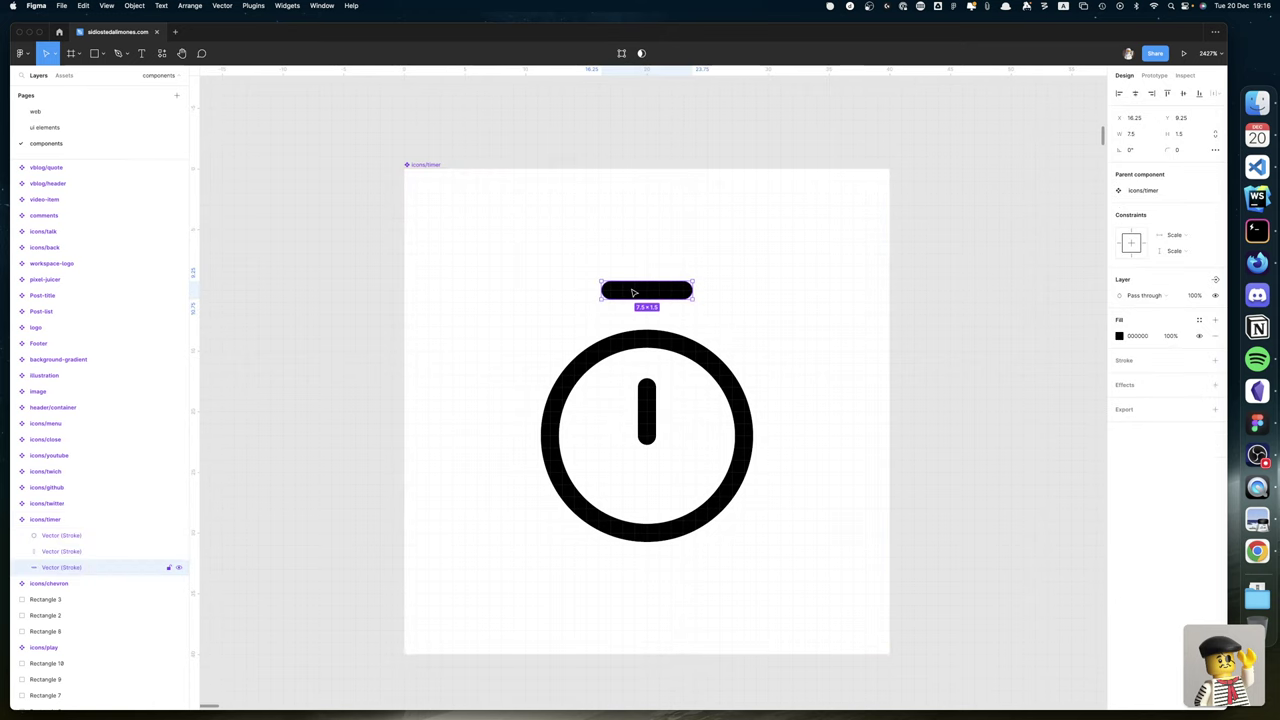
scroll(640, 300, right, 1)
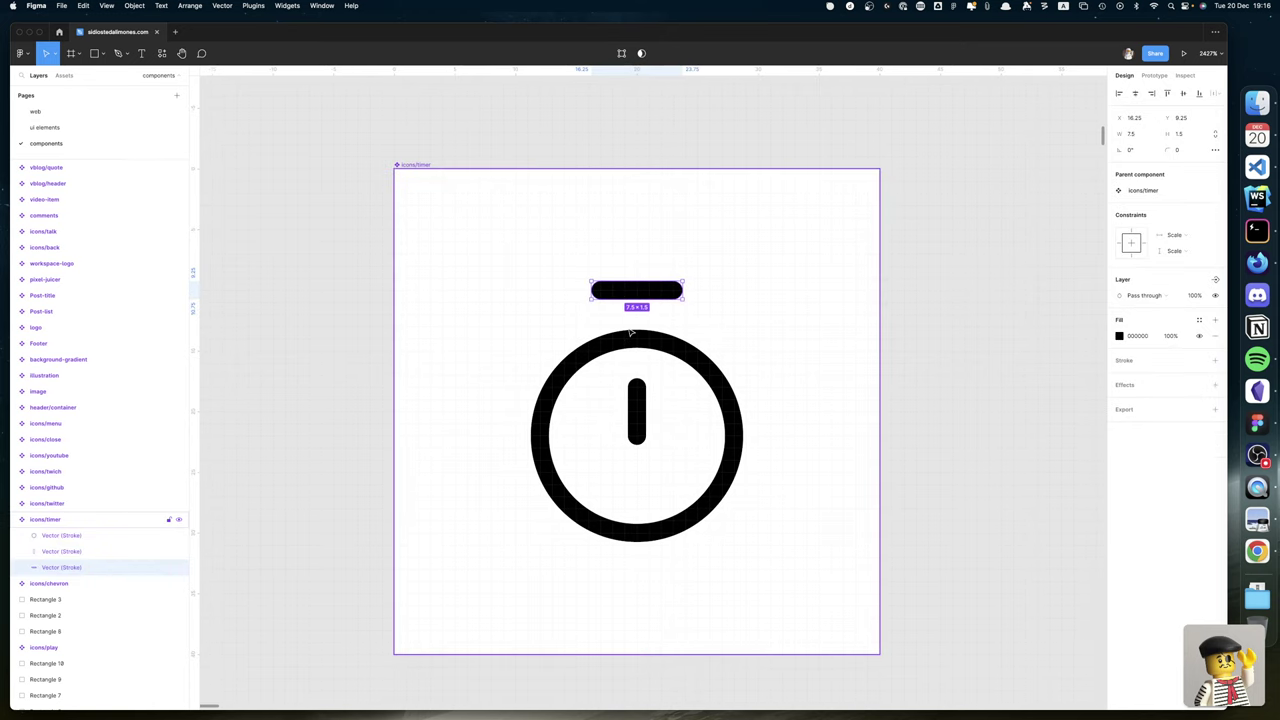
click(52, 520)
click(58, 535)
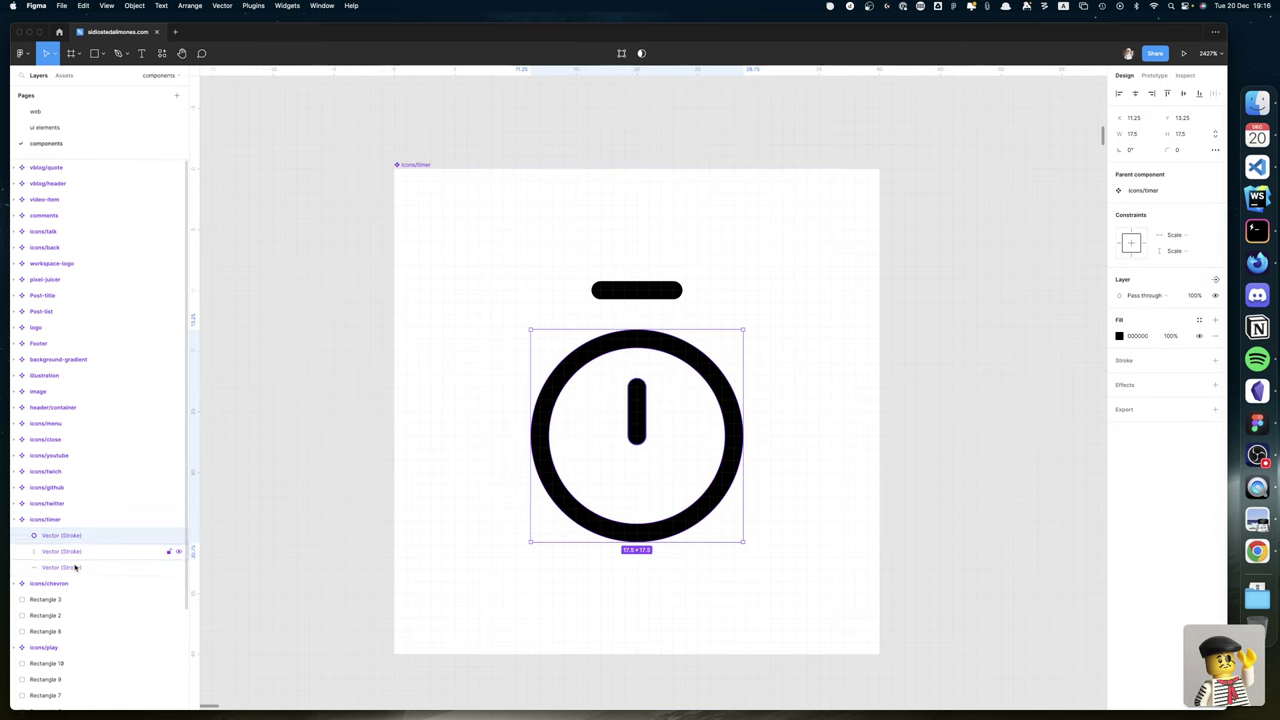
shift+click(78, 567)
key(super+g)
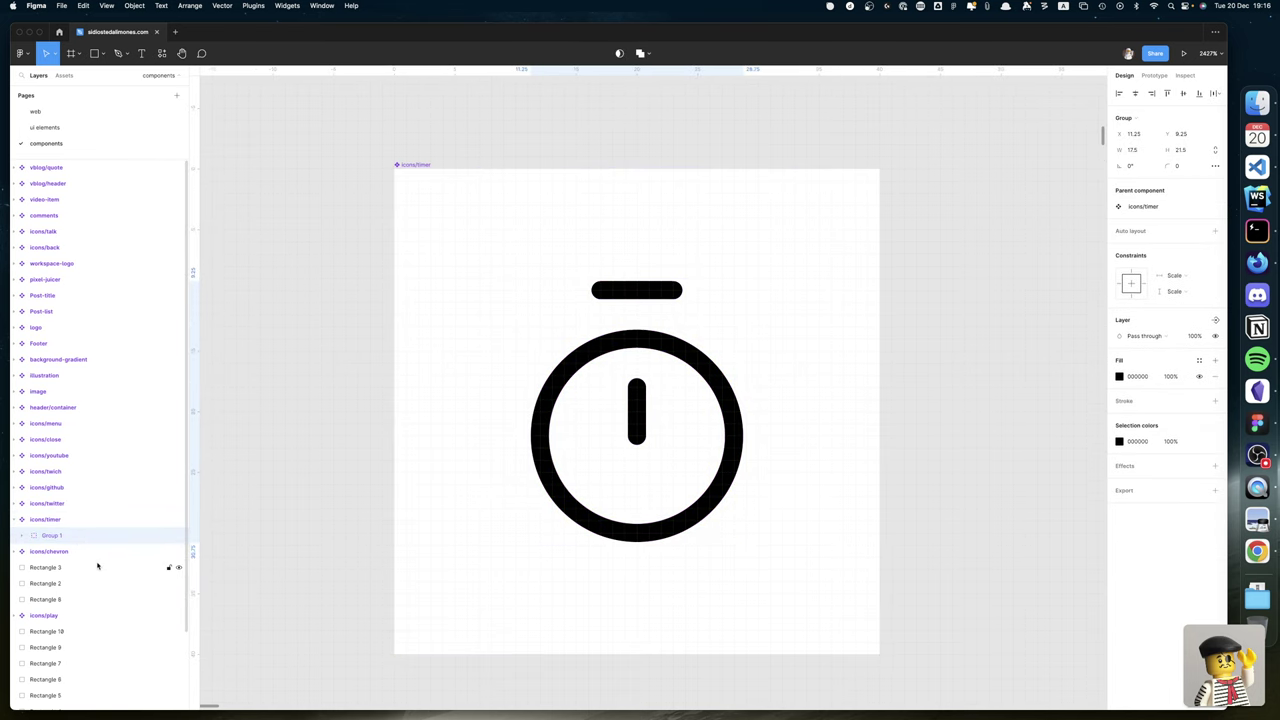
Copy the grouped timer shapes as SVG.
right_click(52, 538)
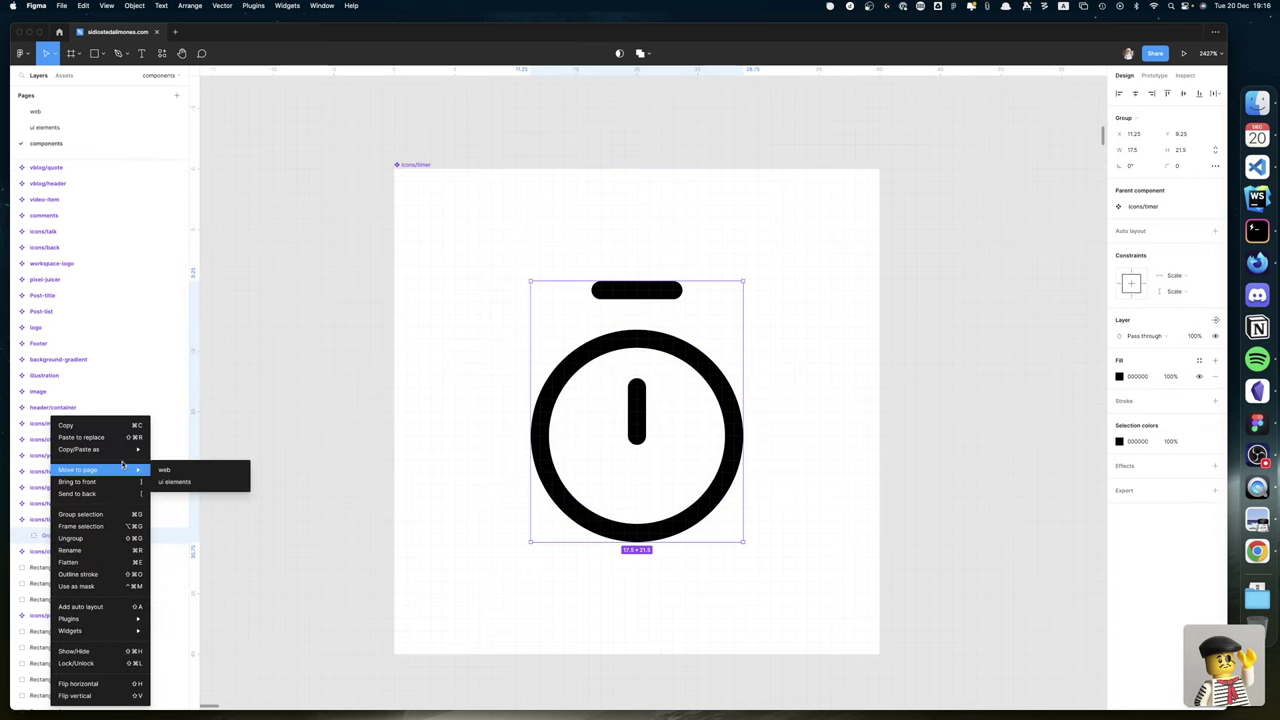
mouse_move(130, 449)
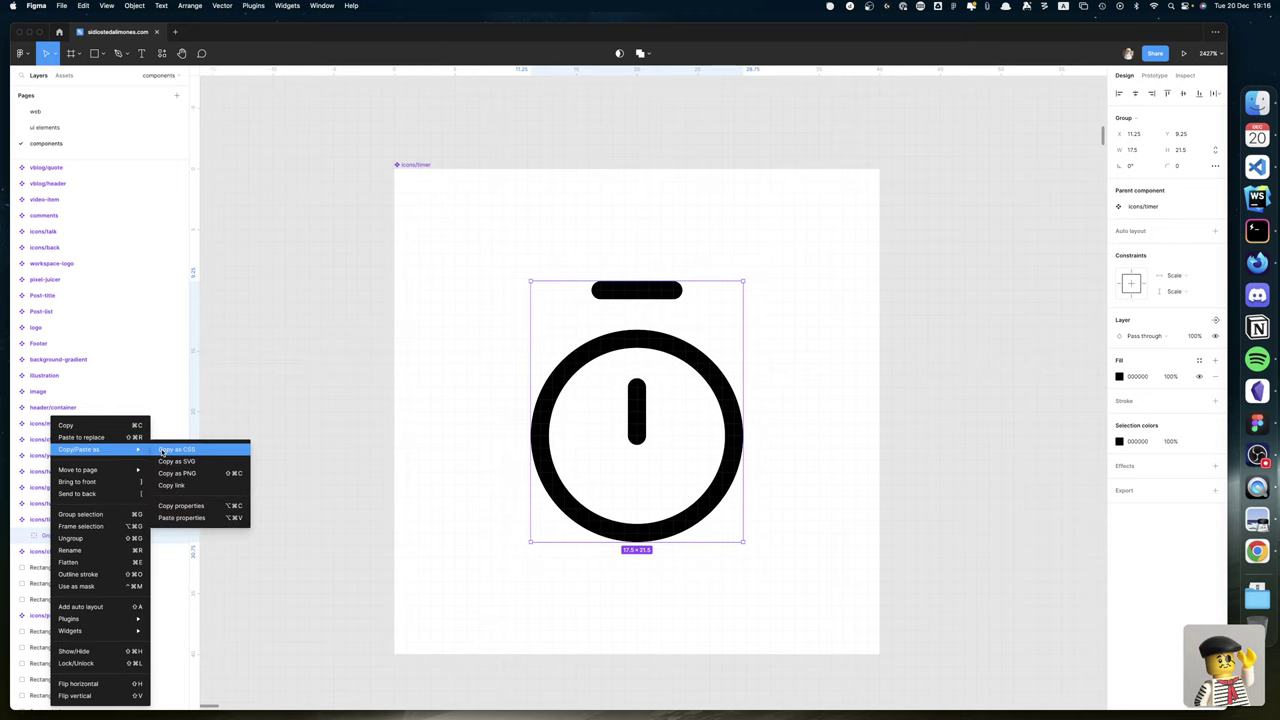
click(177, 462)
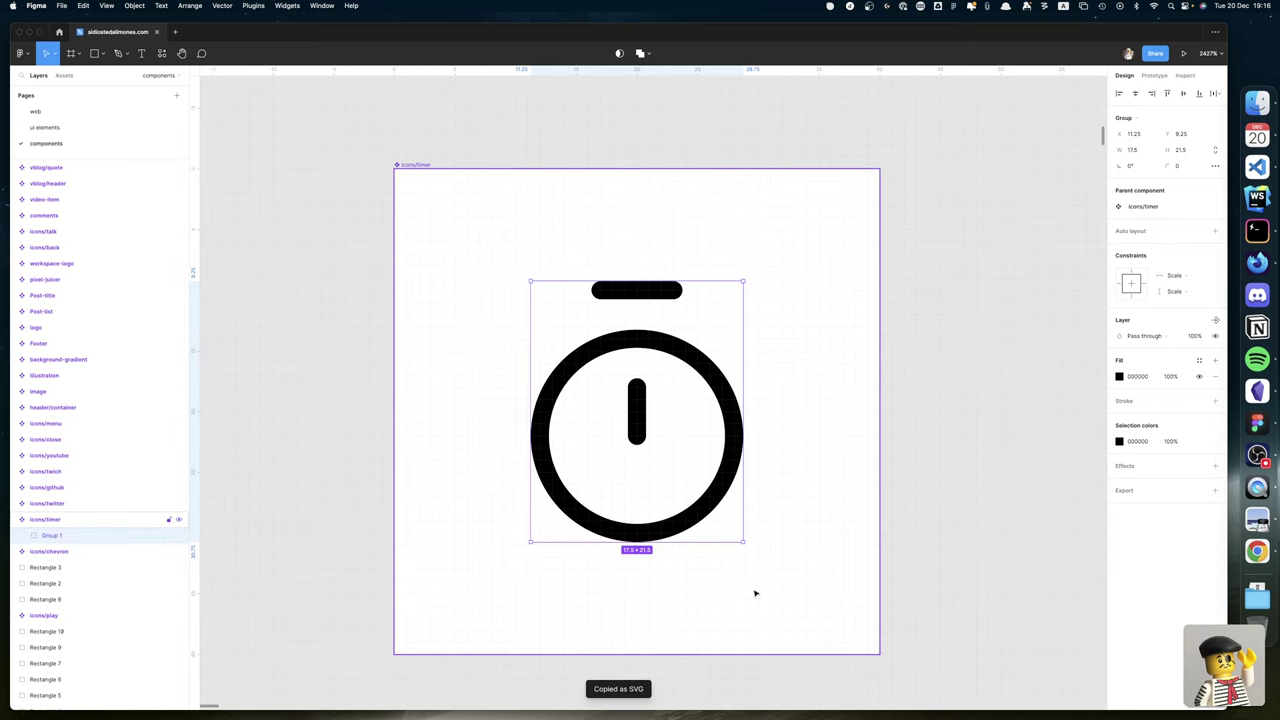
Switch to Penpot in Chrome and paste the copied timer SVG onto the canvas beside the existing timer icon.
click(1257, 551)
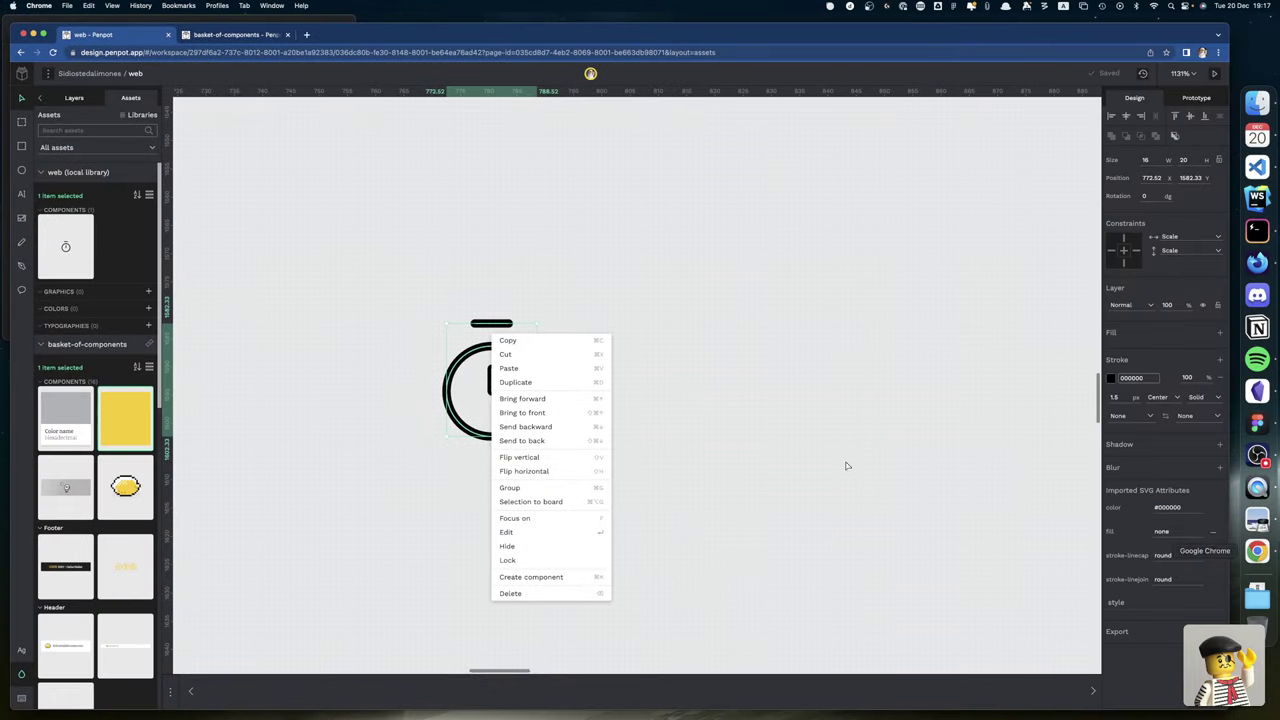
click(767, 443)
key(super+v)
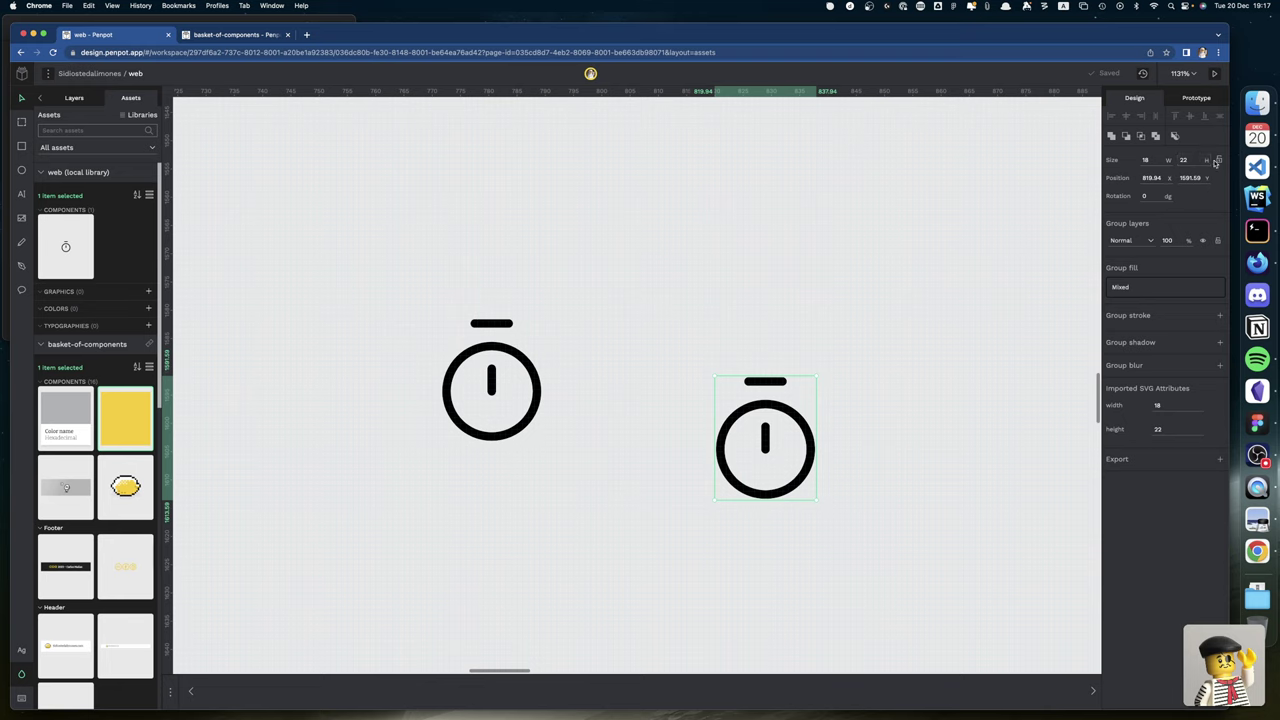
Try scaling the pasted timer icon to a height of 16 with its proportions locked, and restore its 18 × 22 size.
click(1218, 160)
click(1194, 159)
text(18)
key(Return)
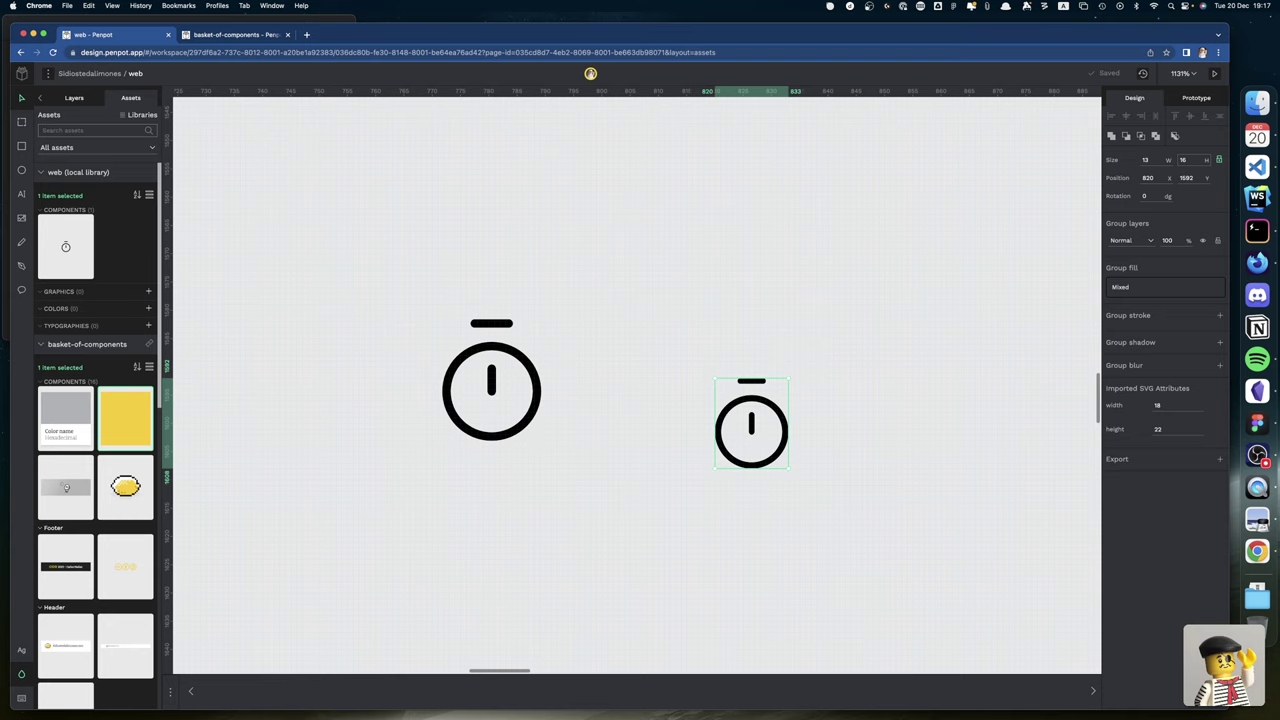
drag(788, 467, 817, 499)
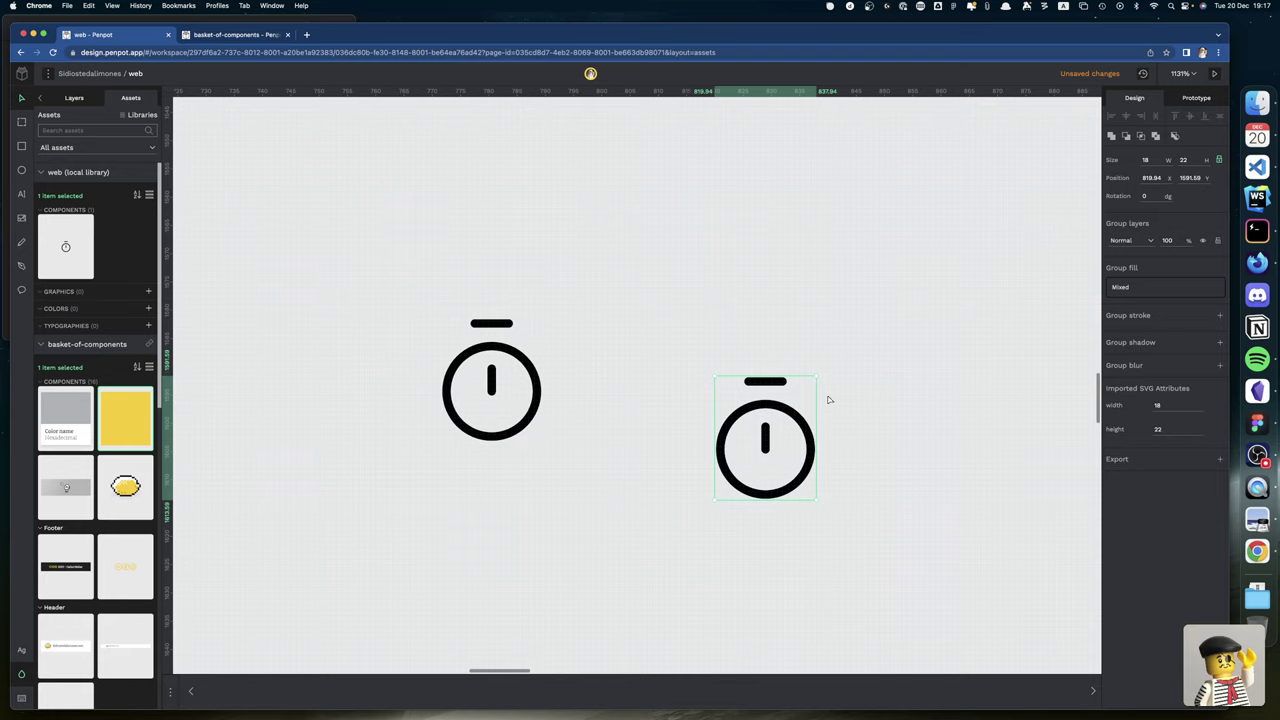
click(737, 362)
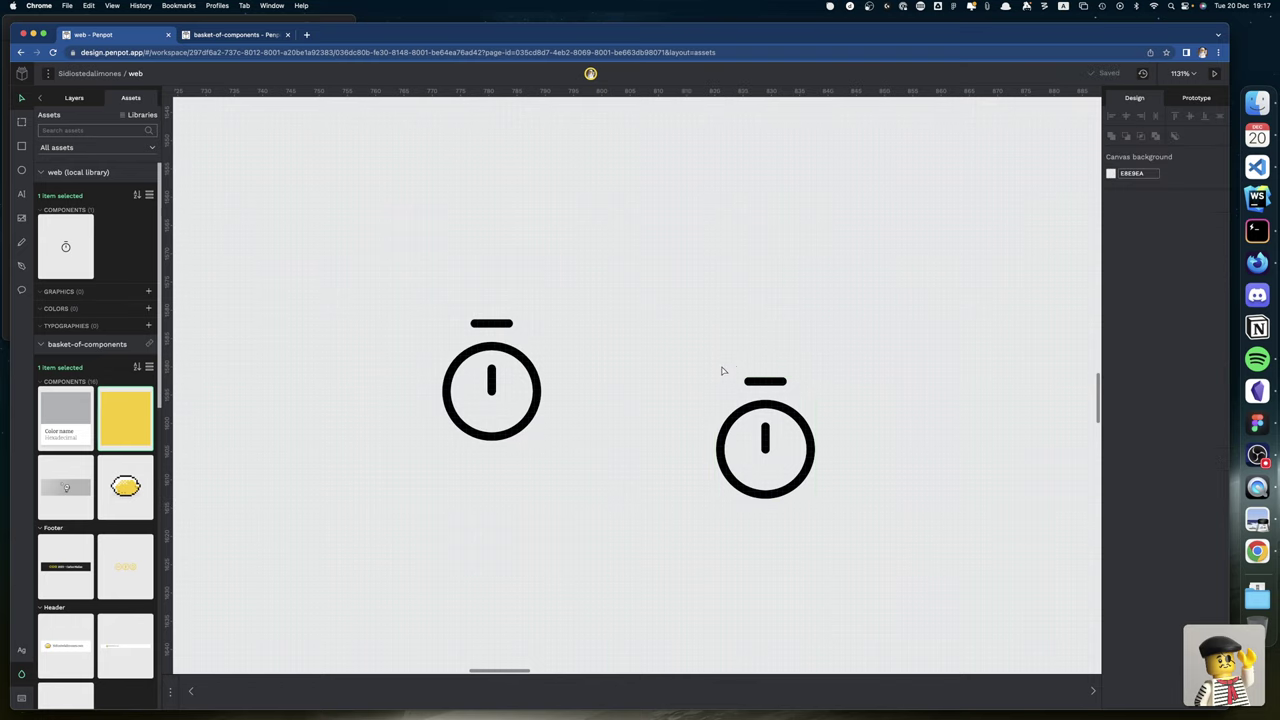
Draw a 24 × 24 rectangle over the pasted timer icon and place it behind the icon in the layer order.
key(r)
drag(708, 366, 845, 502)
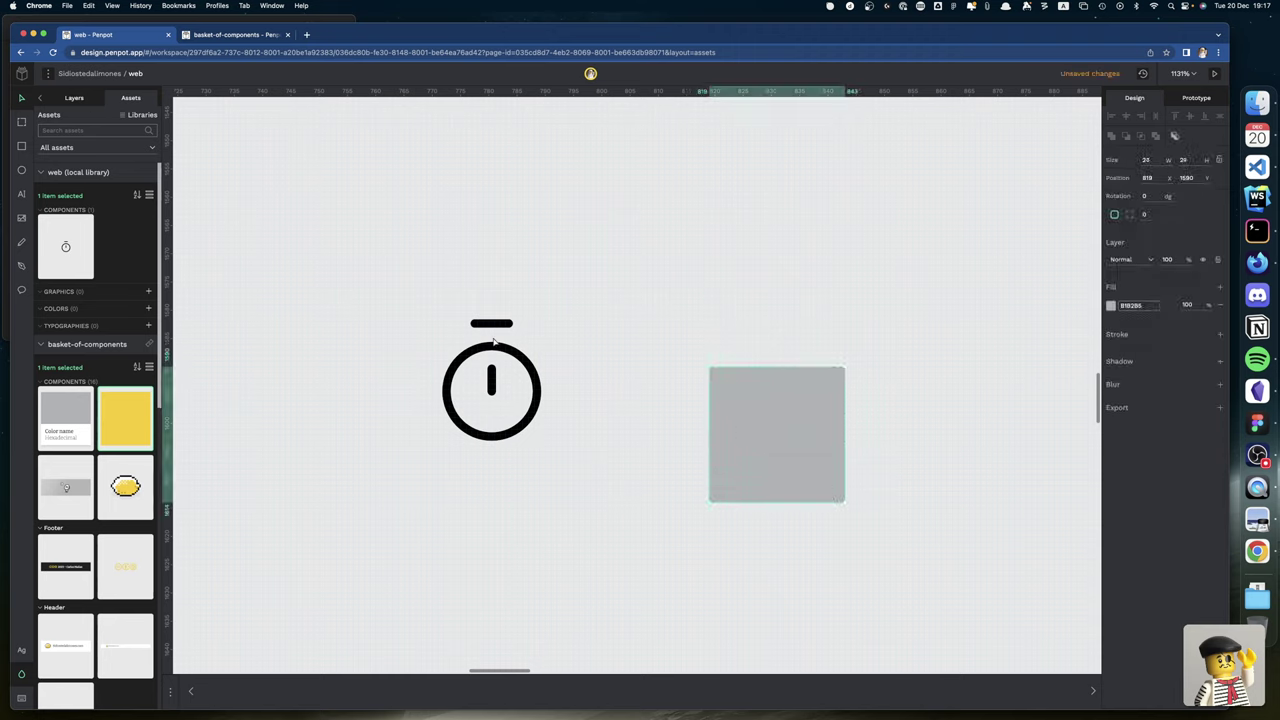
click(74, 98)
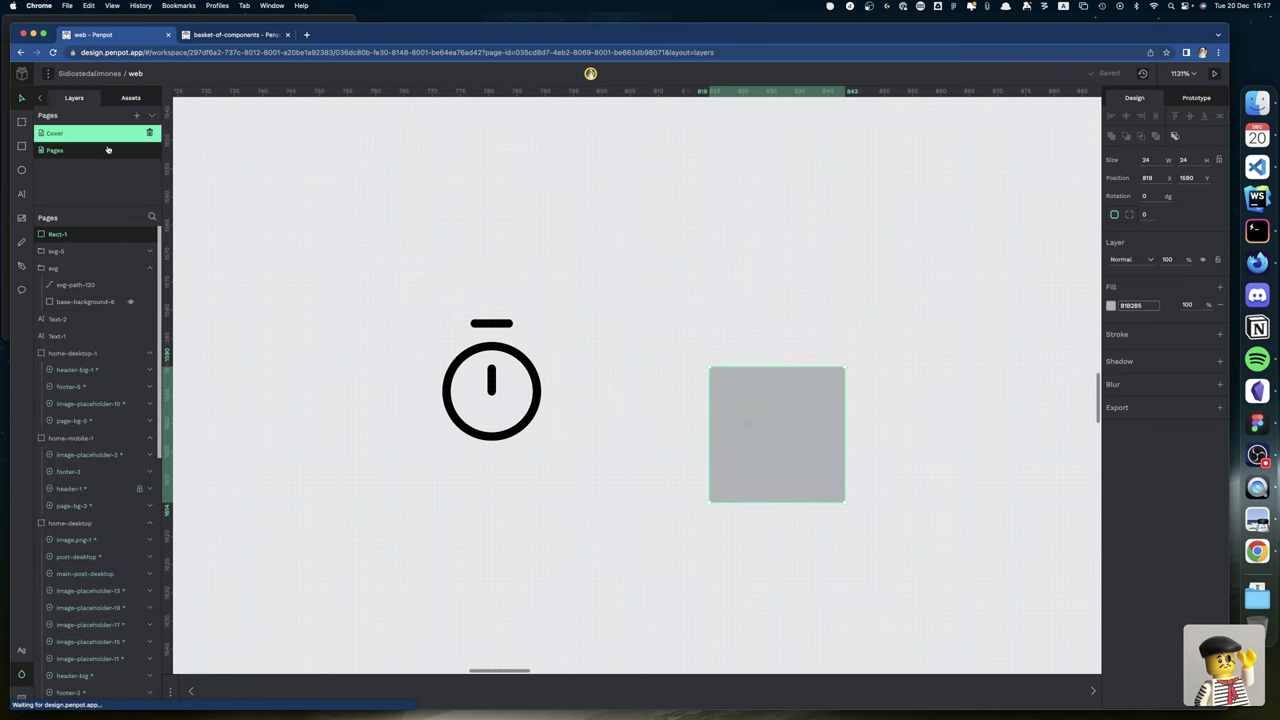
click(53, 254)
drag(68, 230, 70, 232)
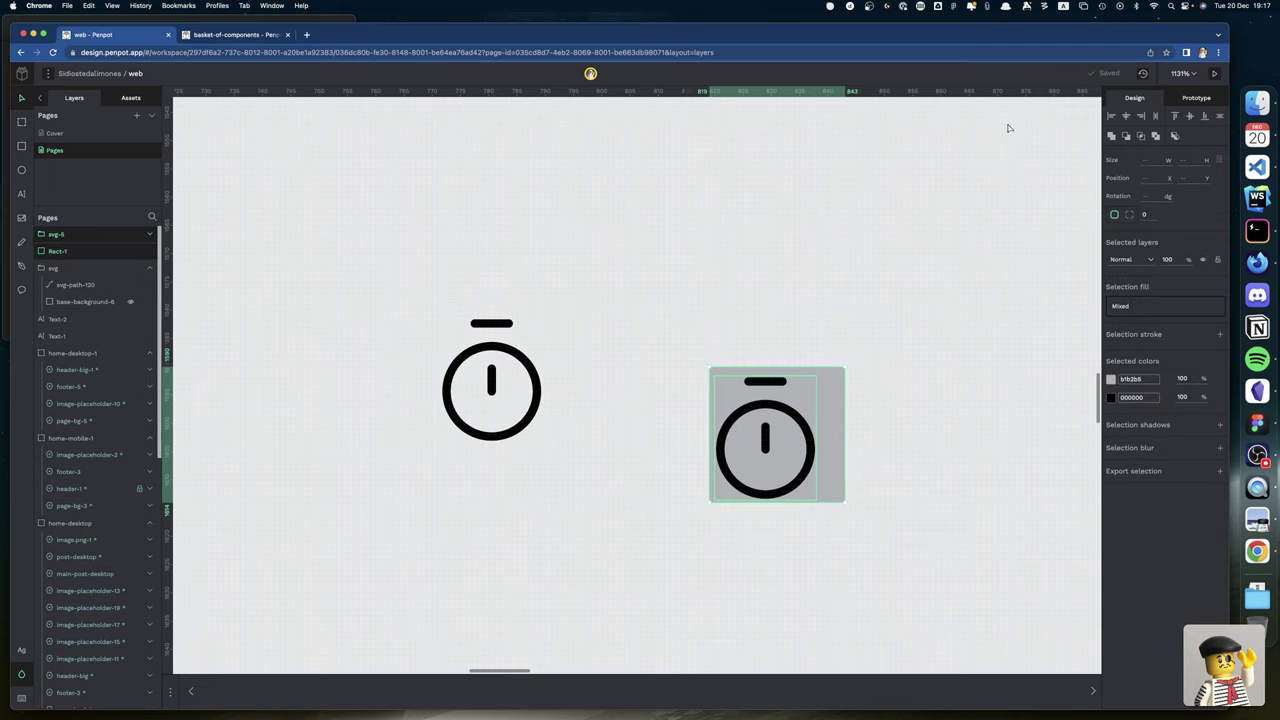
Center the pasted timer icon and the rectangle on each other horizontally and vertically.
click(1190, 117)
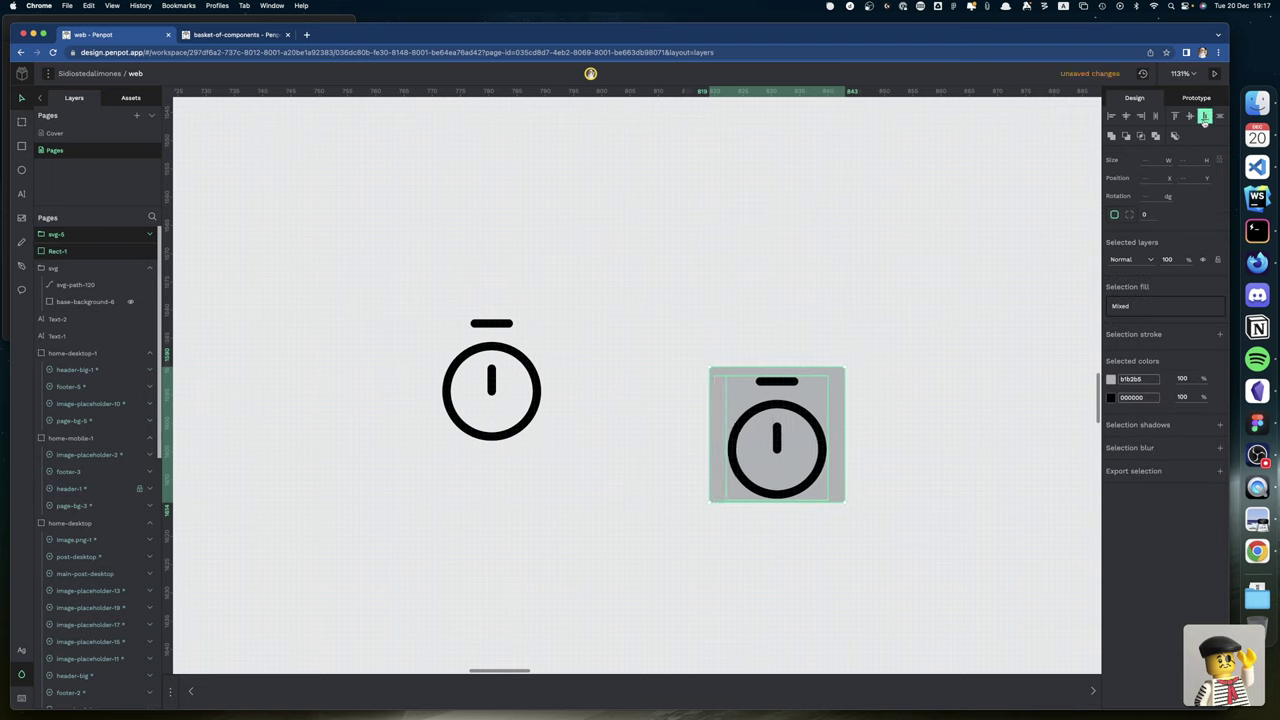
click(1191, 118)
click(1191, 118)
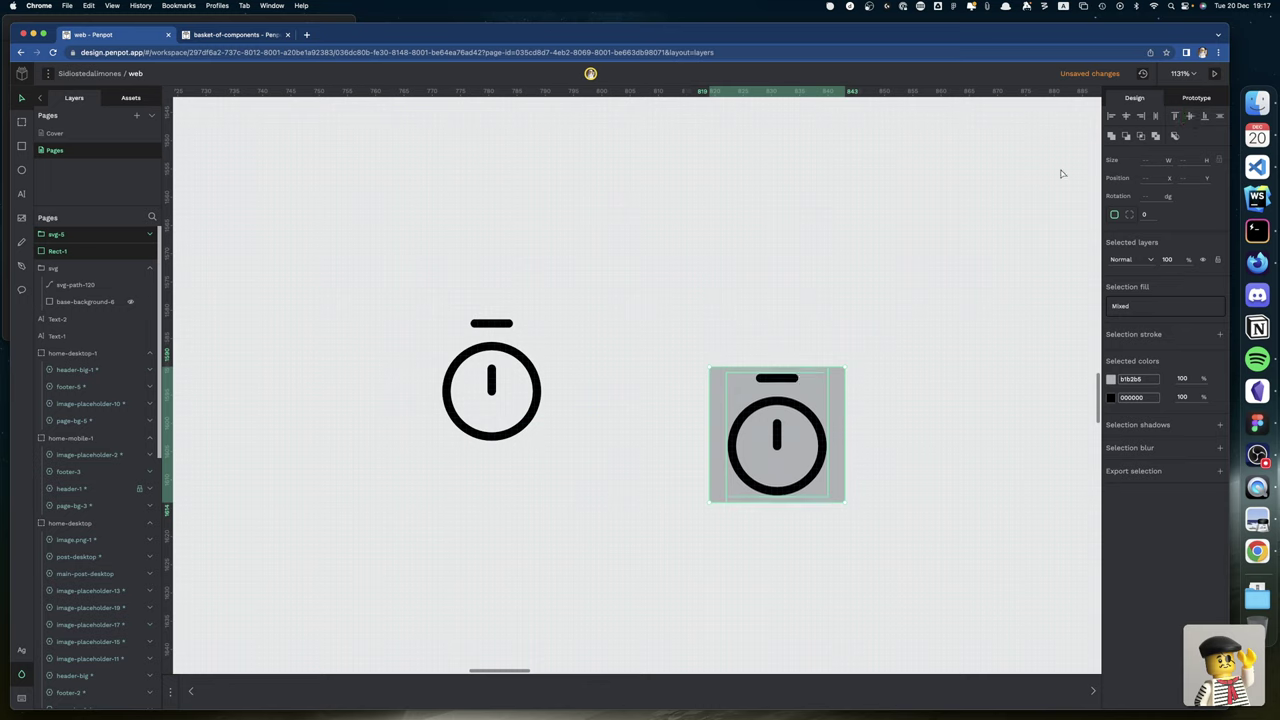
Rename the rectangle layer as Area and group it with the pasted timer icon.
double_click(62, 251)
text(AREA)
key(Return)
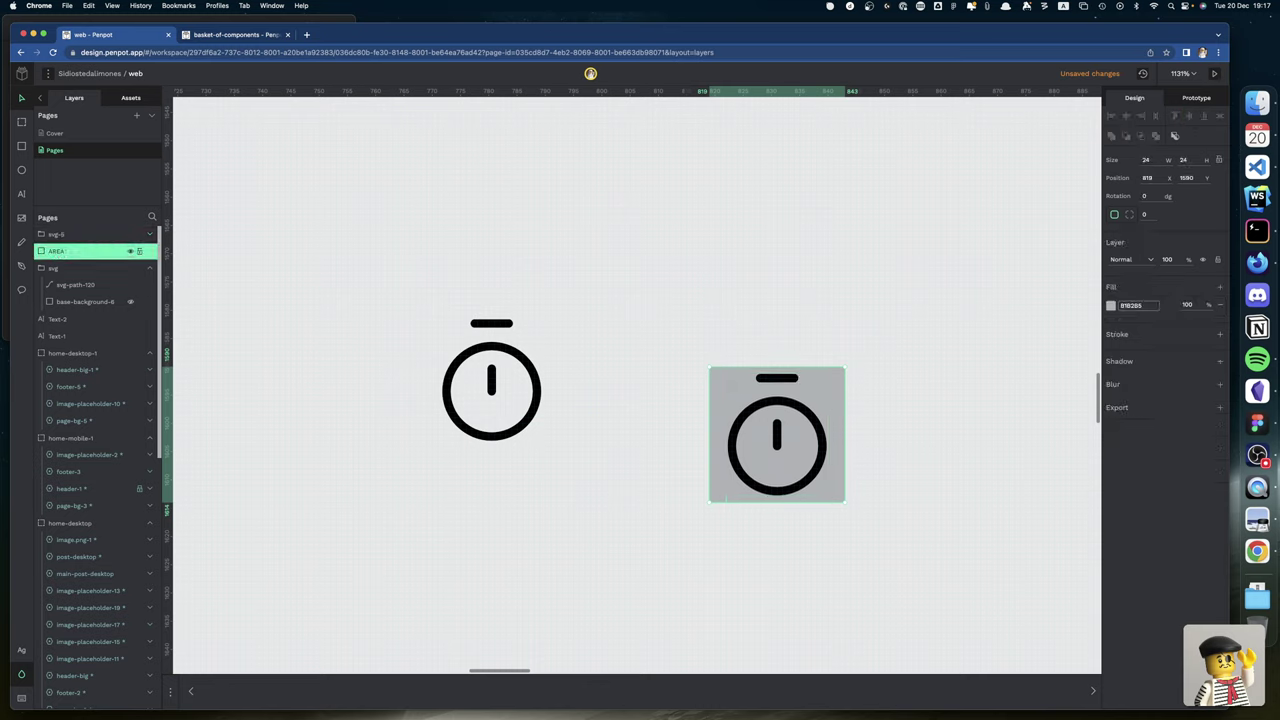
double_click(62, 251)
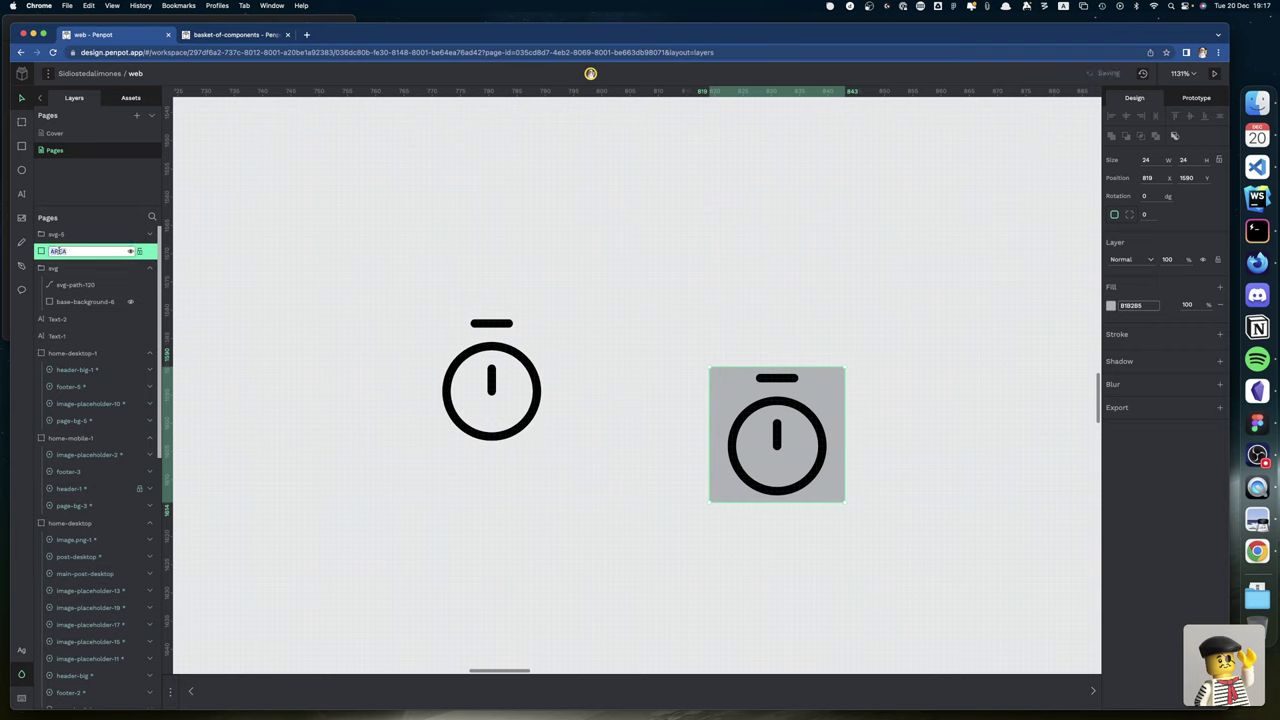
text(A)
key(Return)
click(54, 236)
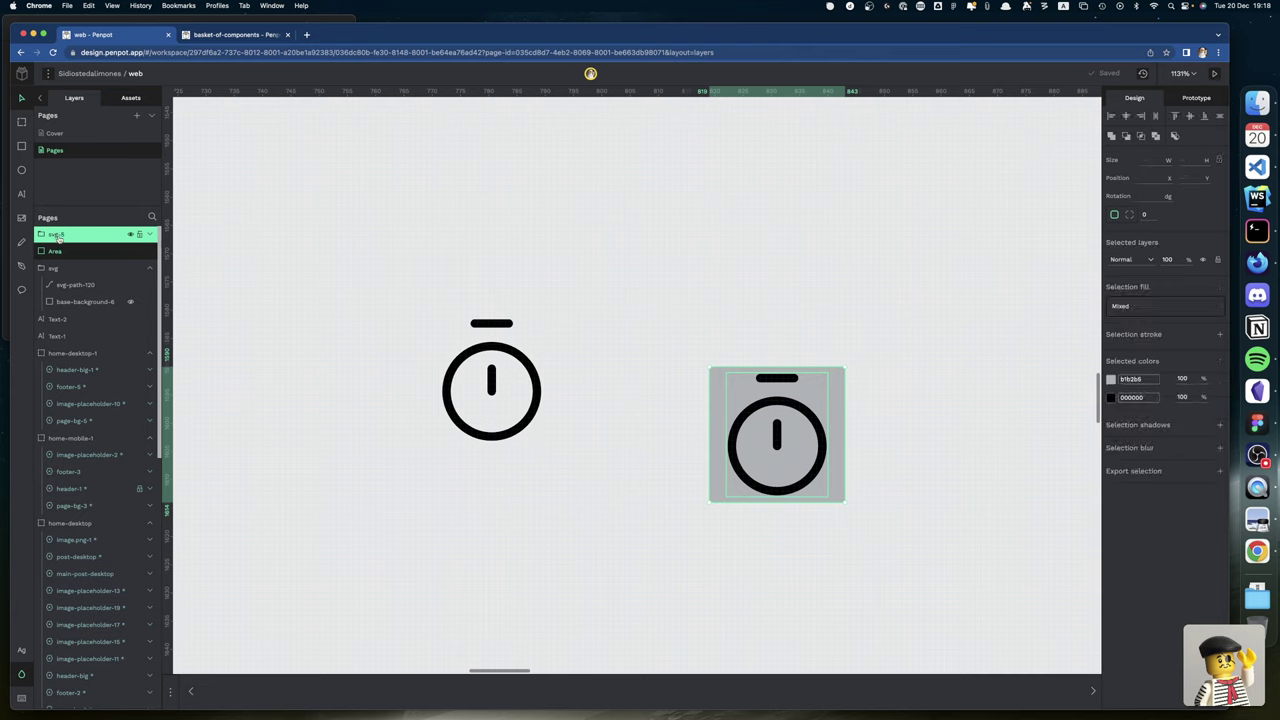
key(super+g)
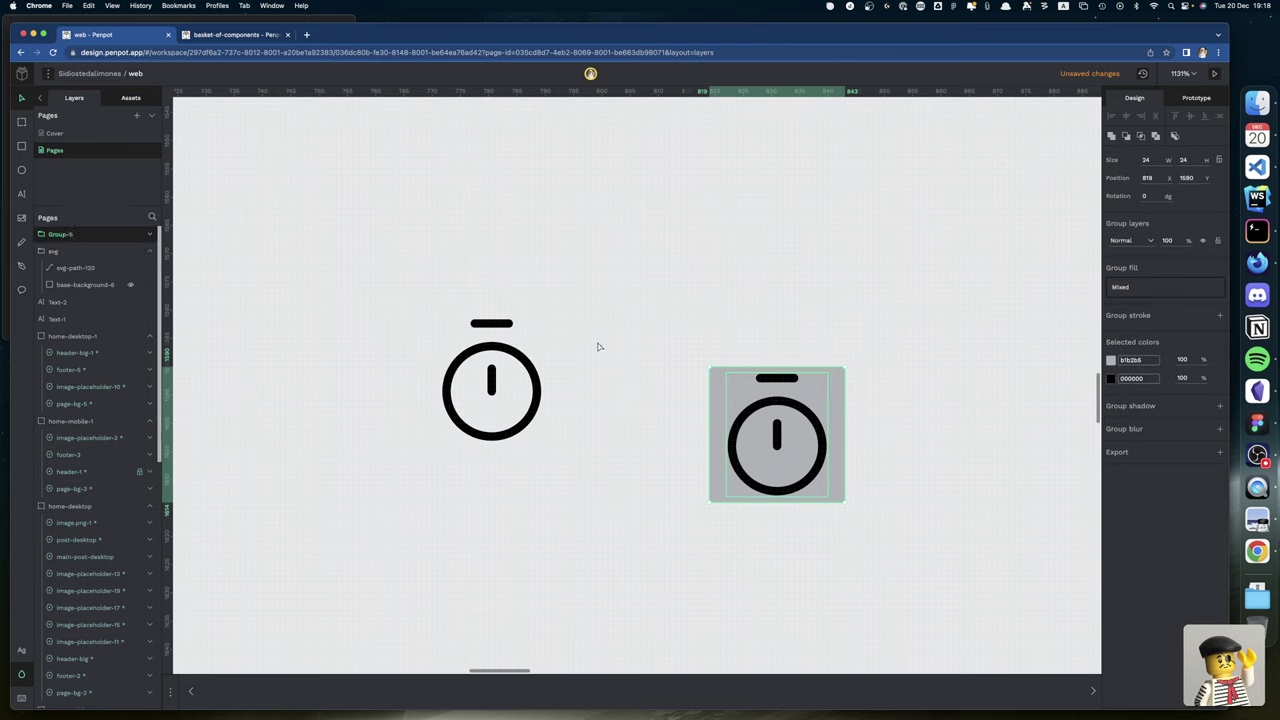
Try scaling the timer group proportionally to 16 × 16, and set it back to 24 × 24.
click(1189, 160)
text(16)
key(Return)
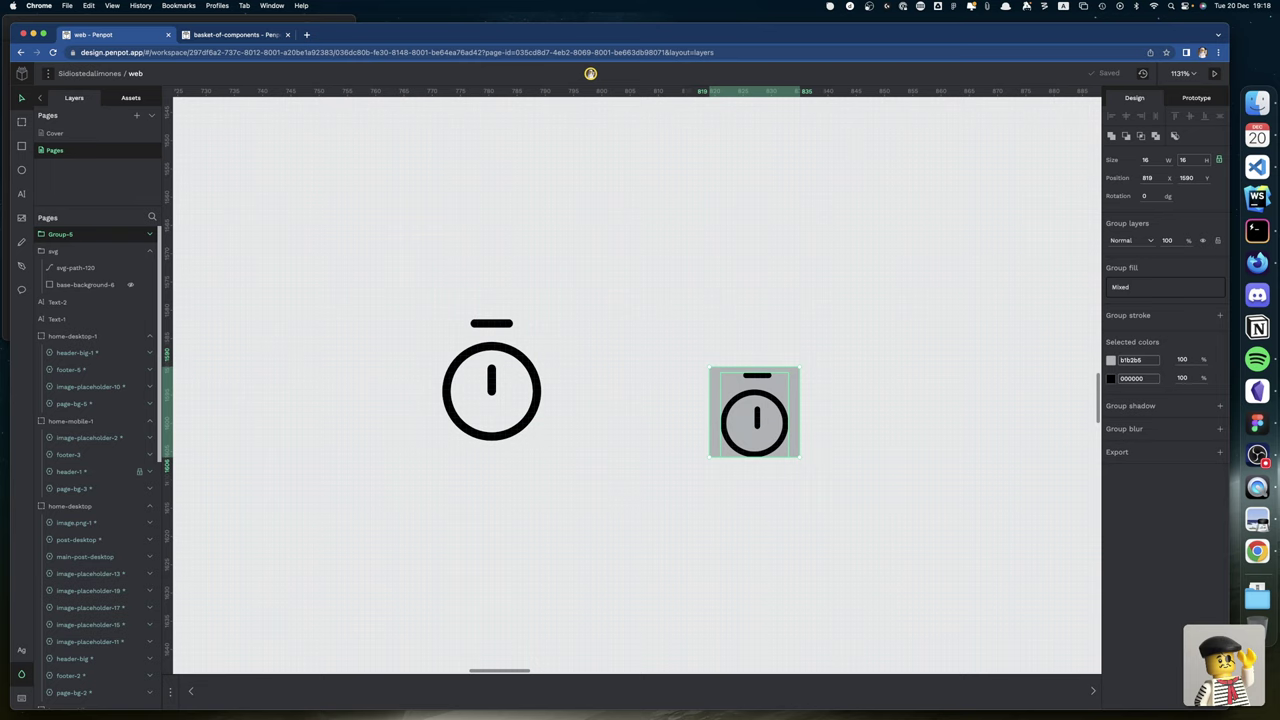
text(24)
key(Return)
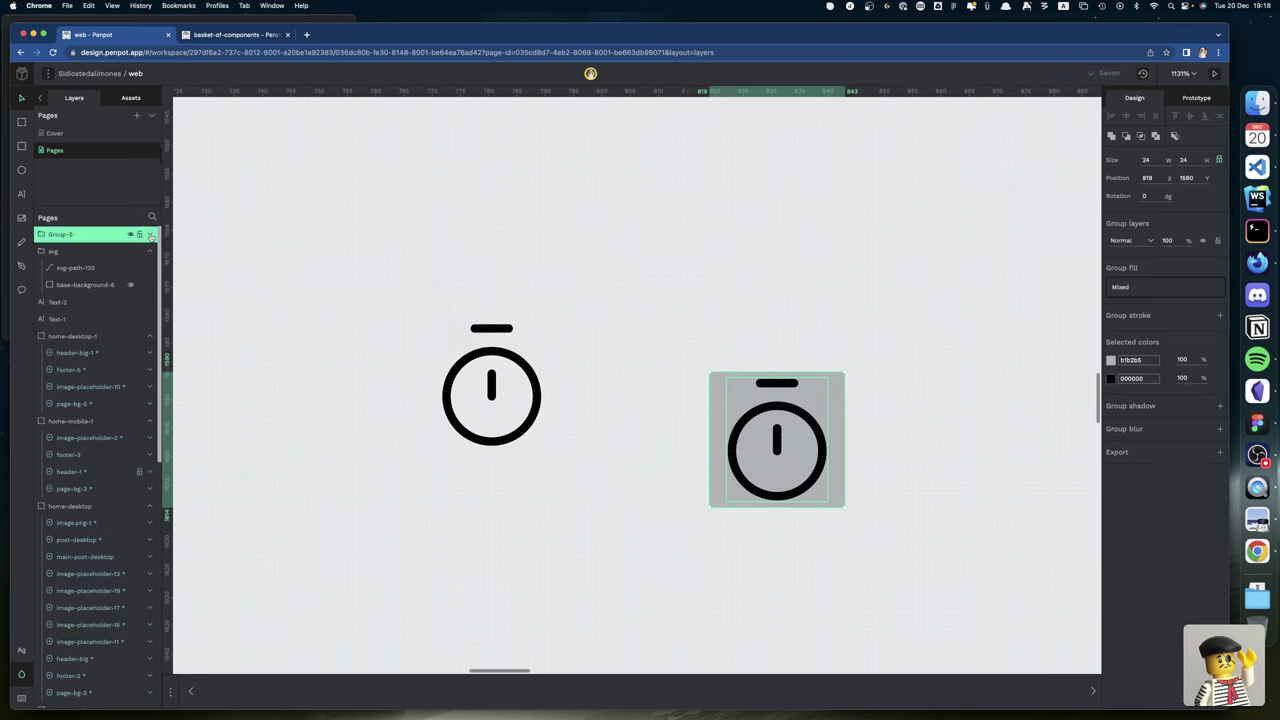
Check the icon and Area layers inside the timer group, try enlarging the group to 32 × 32, and undo it.
click(151, 235)
click(77, 251)
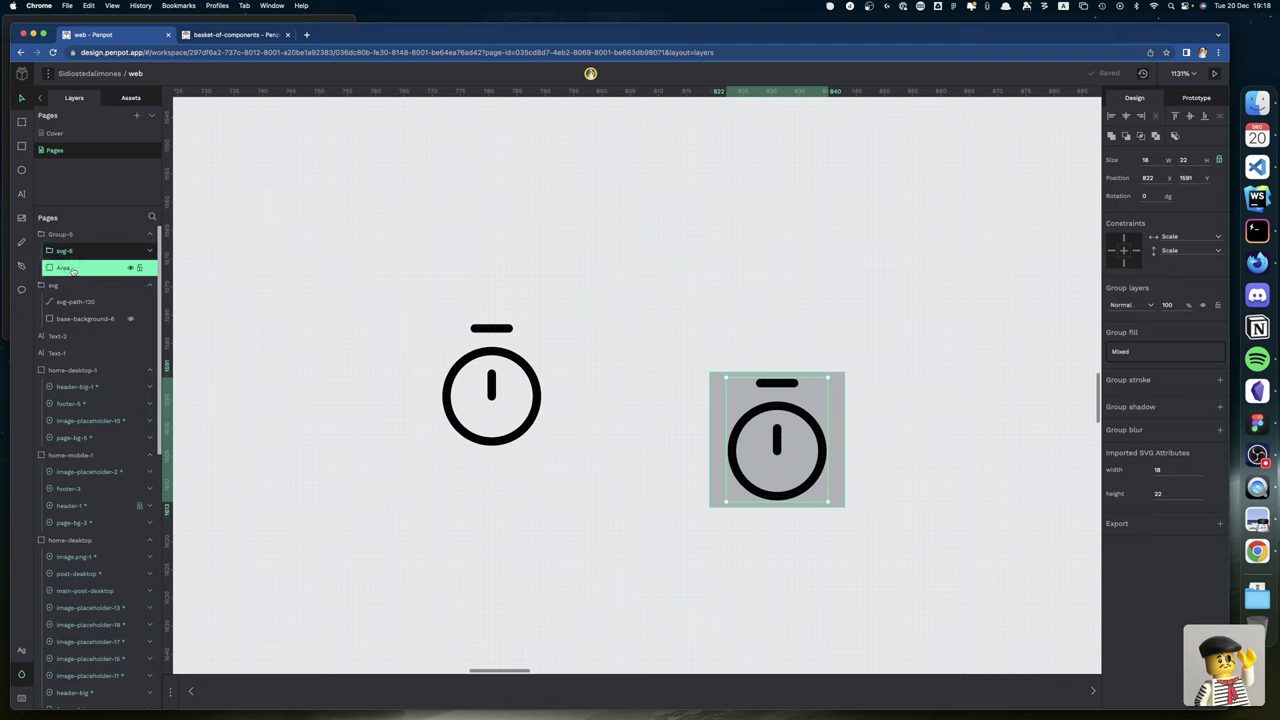
click(73, 269)
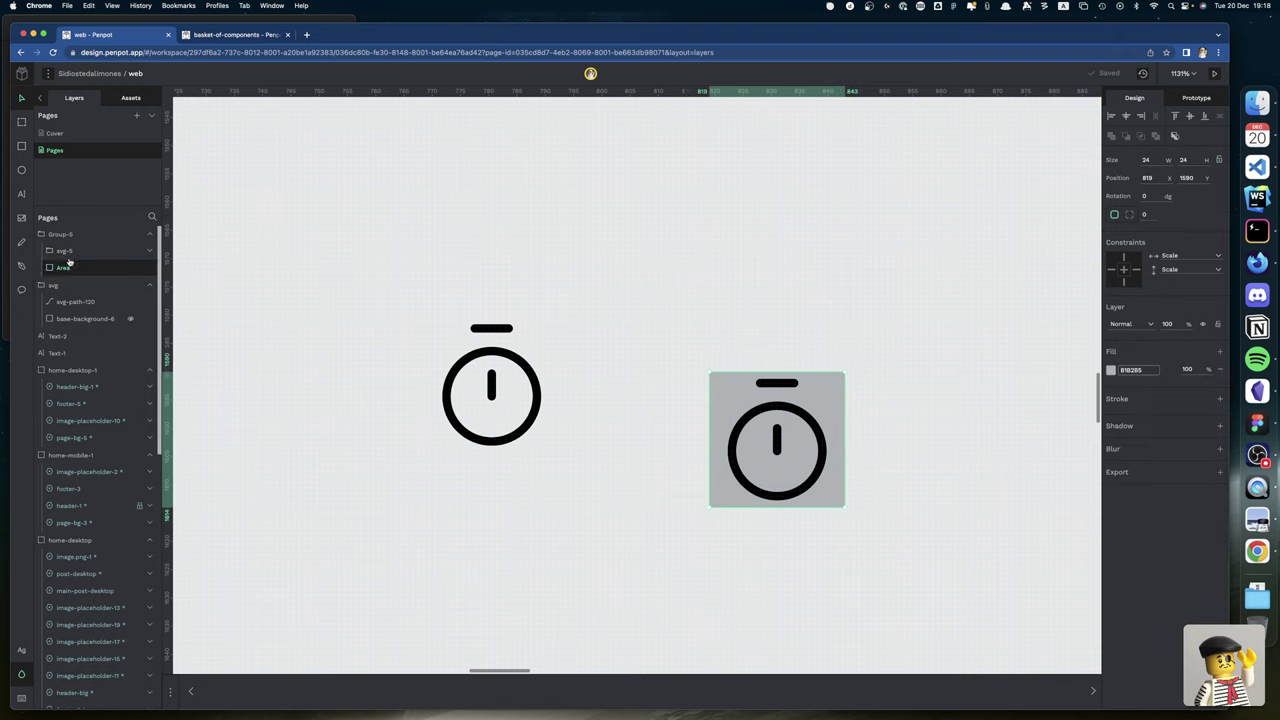
click(65, 252)
scroll(65, 256, down, 1)
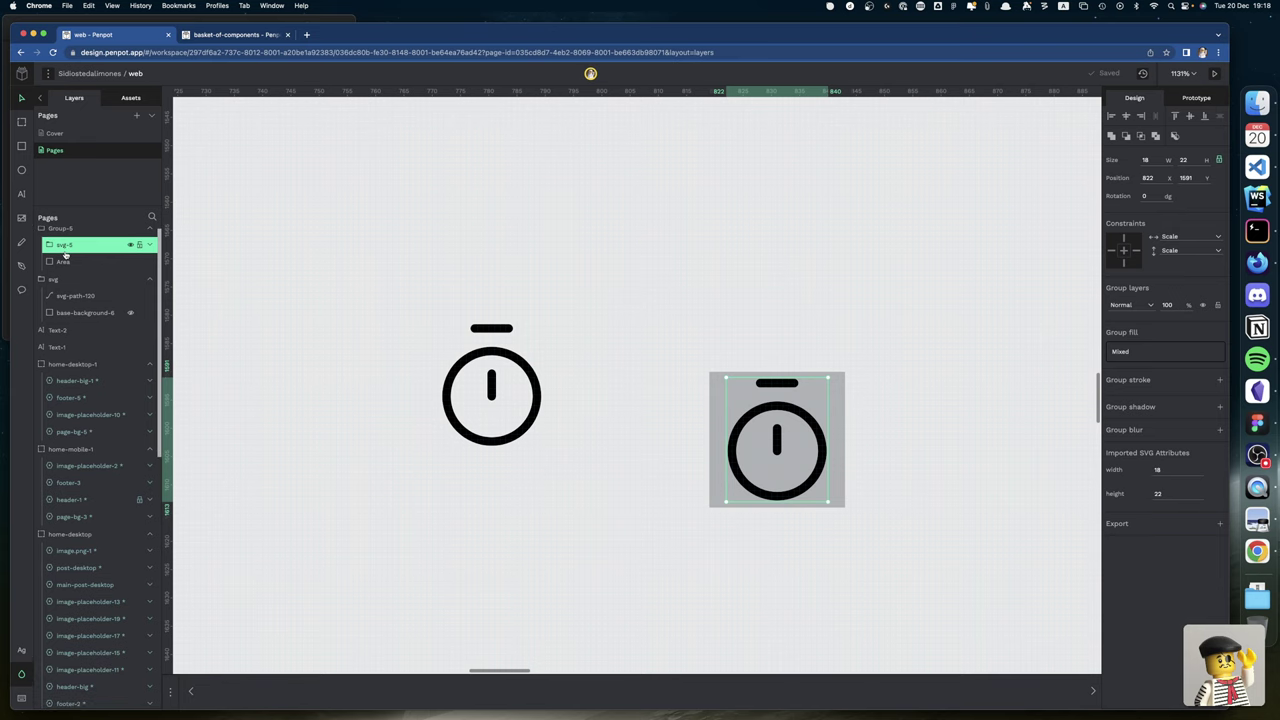
click(60, 230)
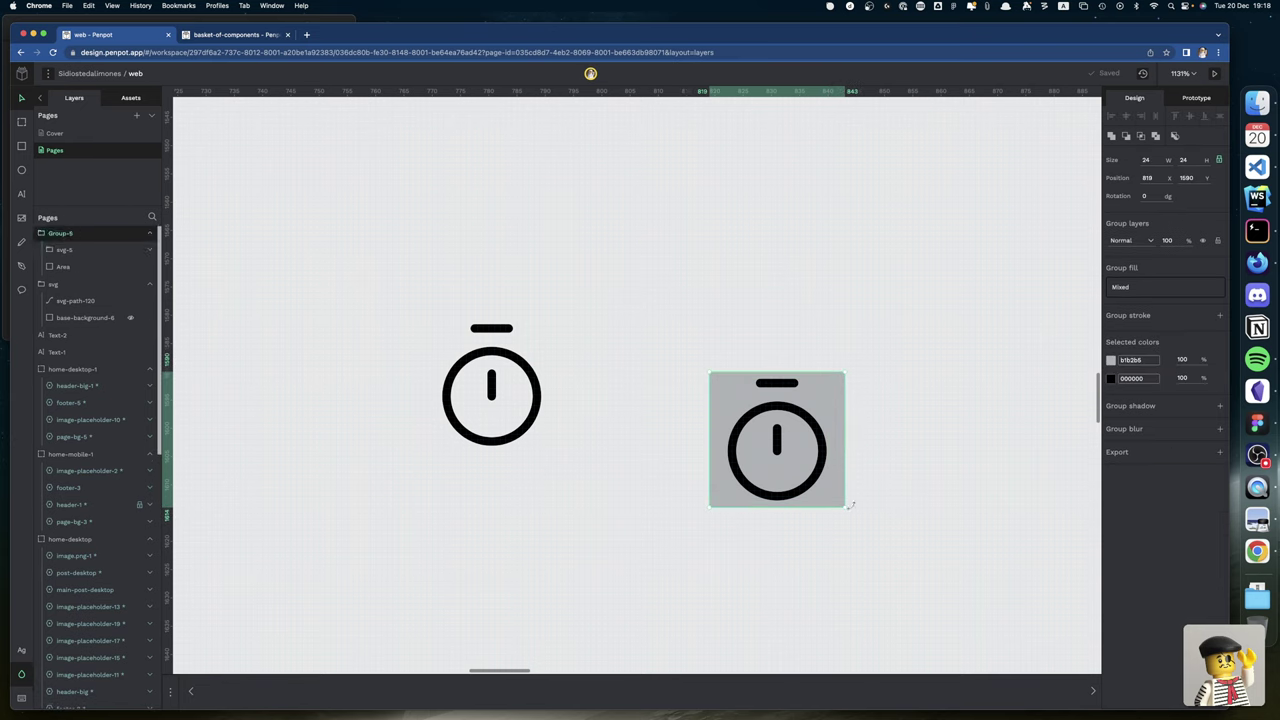
drag(848, 510, 864, 558)
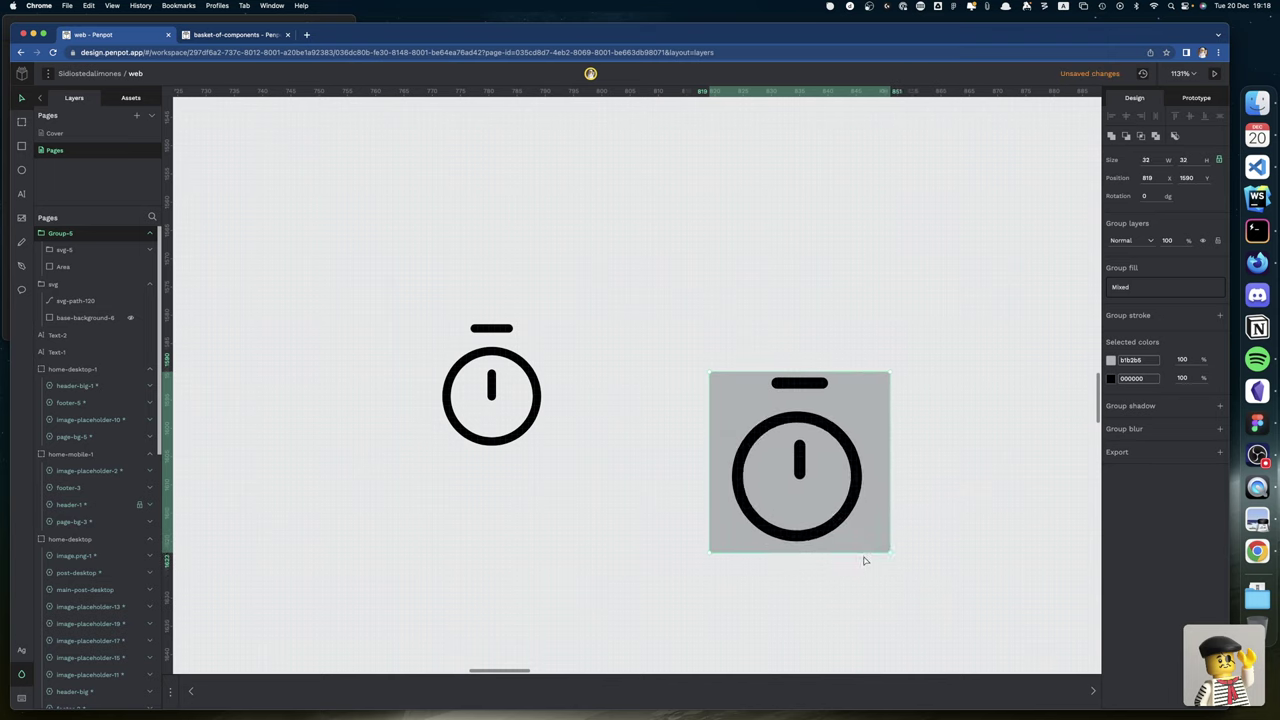
key(super+z)
Disable snap to pixel in the workspace preferences.
click(47, 73)
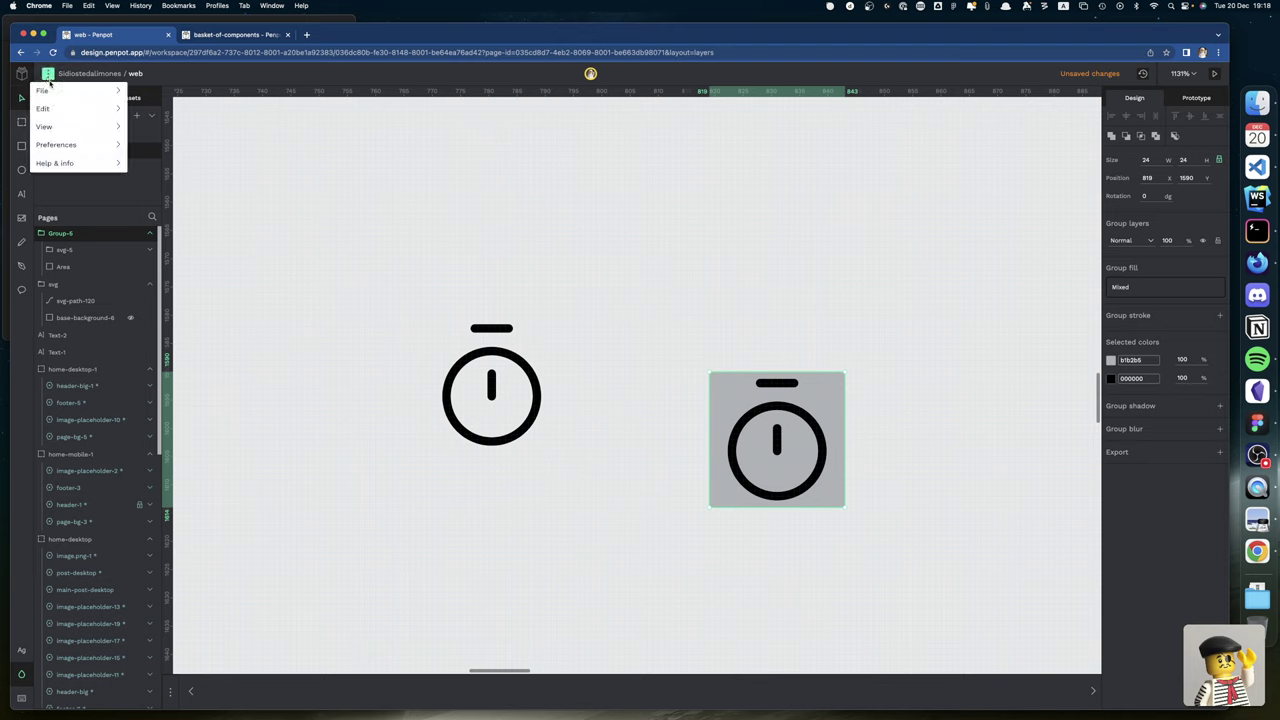
mouse_move(81, 147)
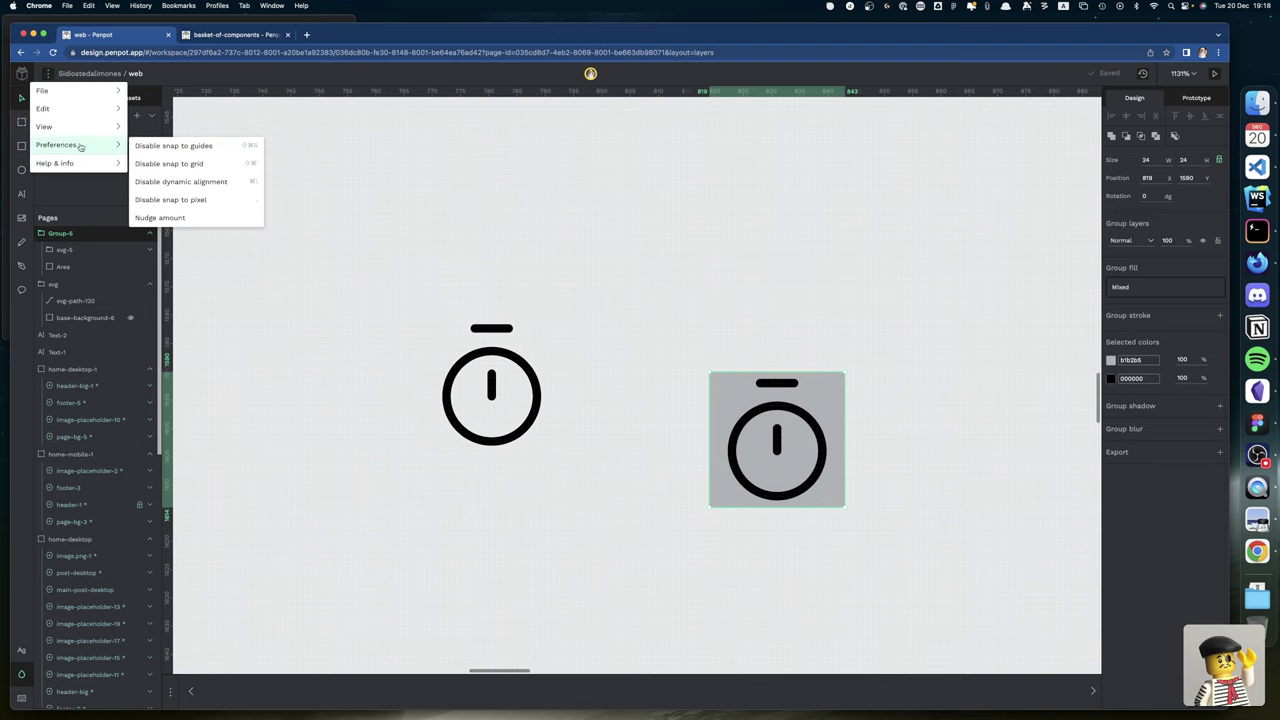
click(155, 203)
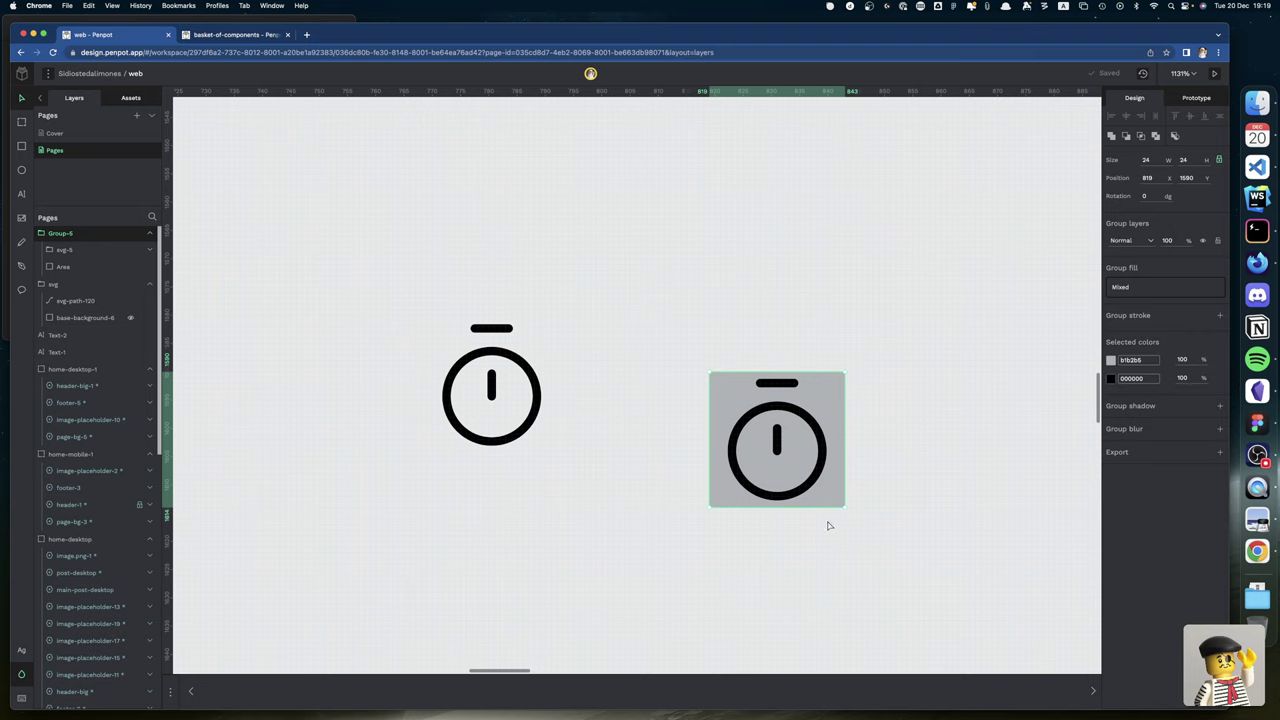
Try enlarging the timer group to about 28.33 × 28.33, and delete the group.
drag(845, 507, 814, 531)
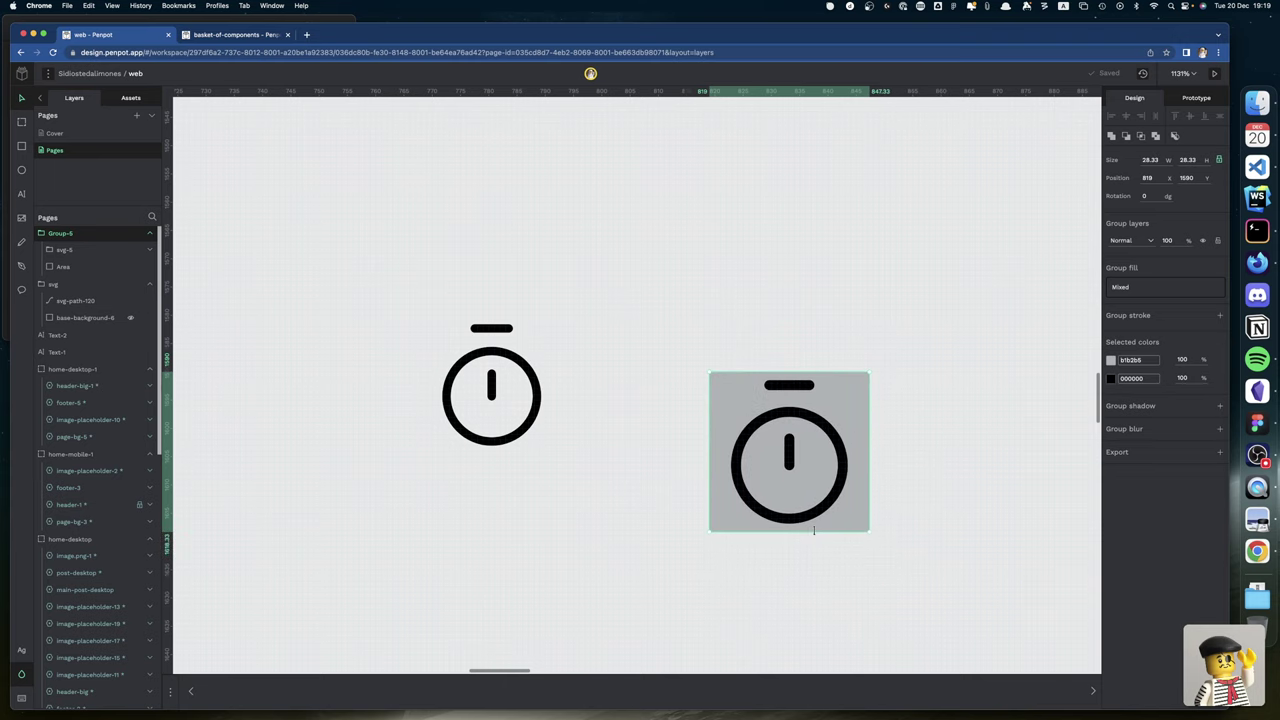
key(Delete)
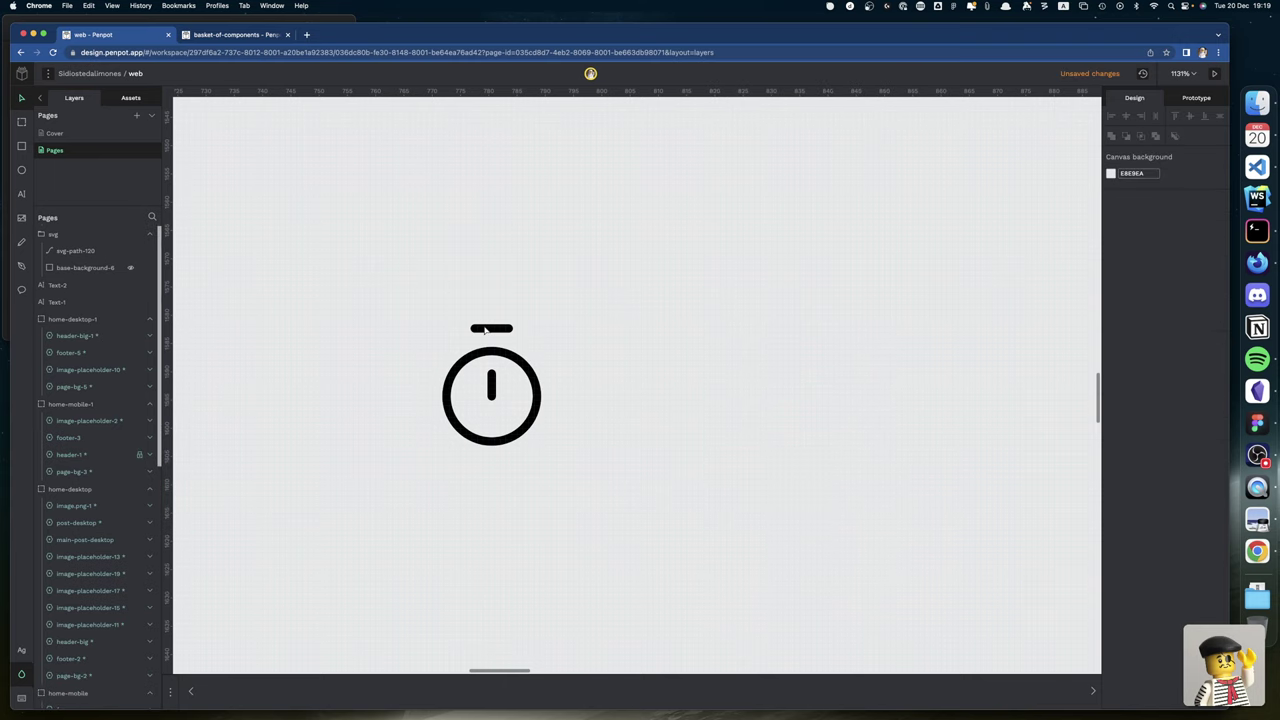
Lock the proportions of the remaining svg timer icon and scale it to 16 × 16.
click(486, 330)
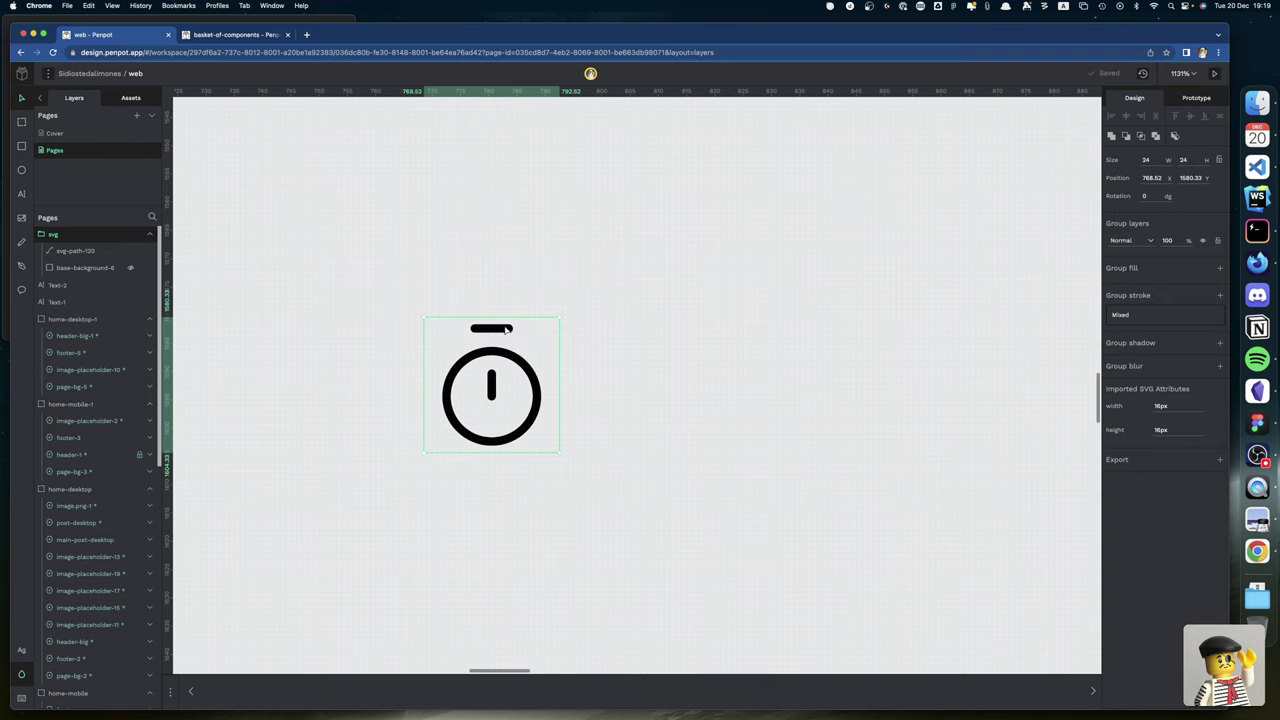
click(1218, 160)
click(1193, 163)
text(16)
key(Return)
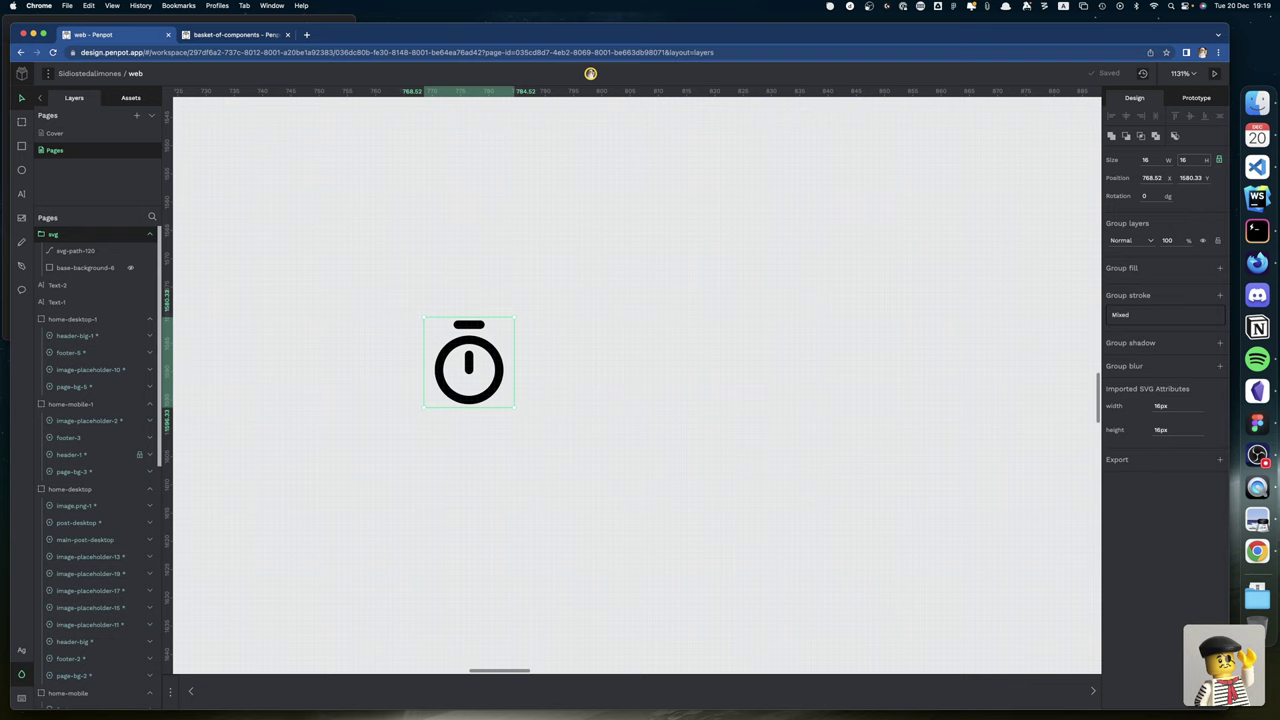
click(48, 76)
mouse_move(80, 145)
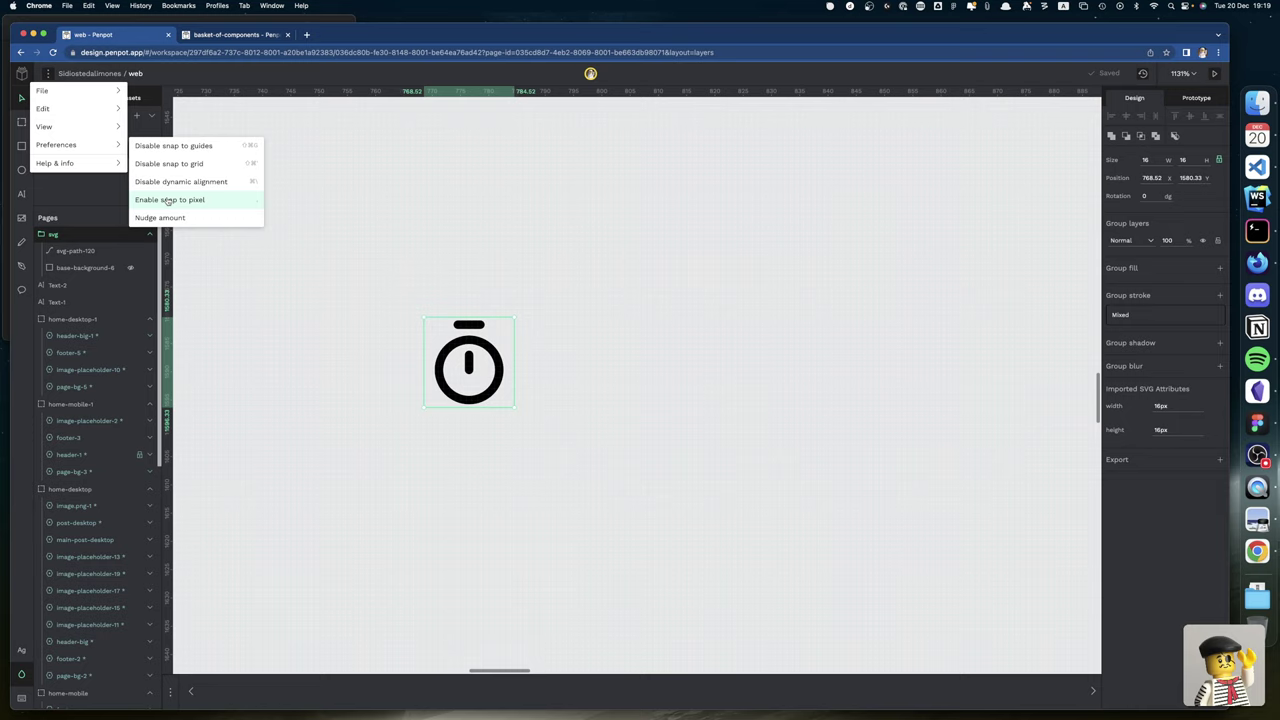
click(563, 323)
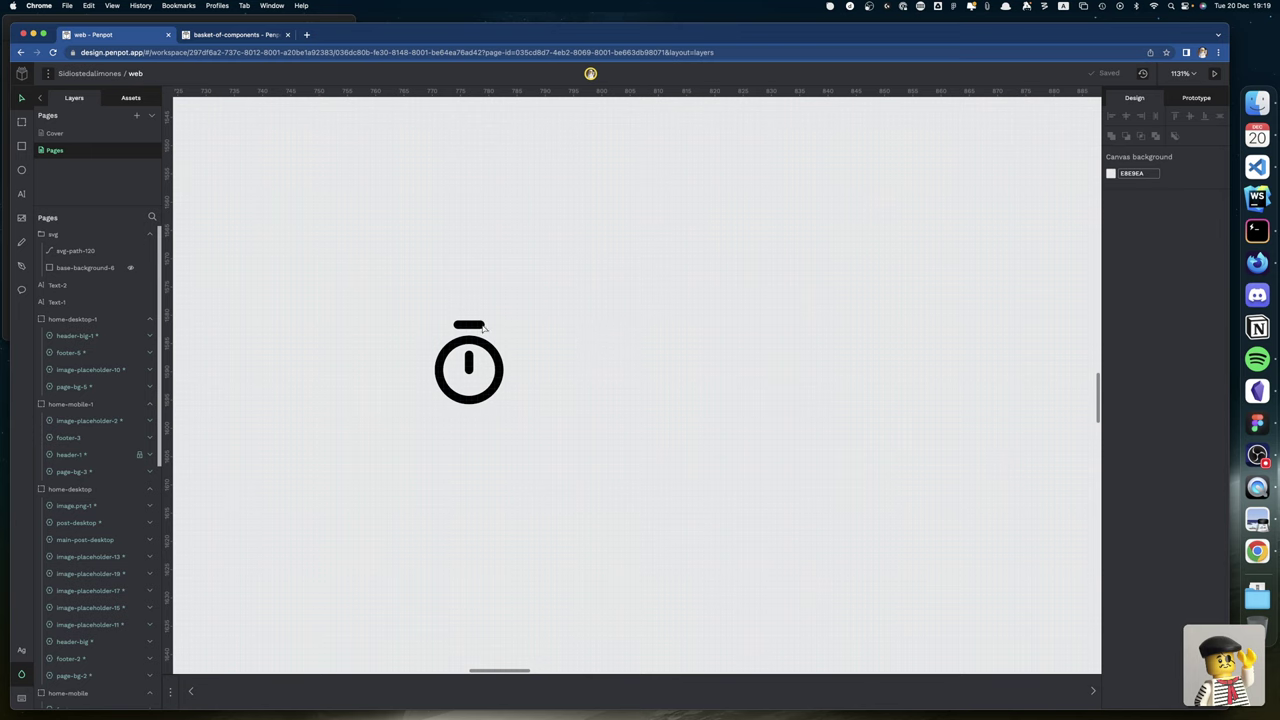
Delete the remaining svg timer icon from the canvas.
click(473, 330)
scroll(473, 328, left, 3)
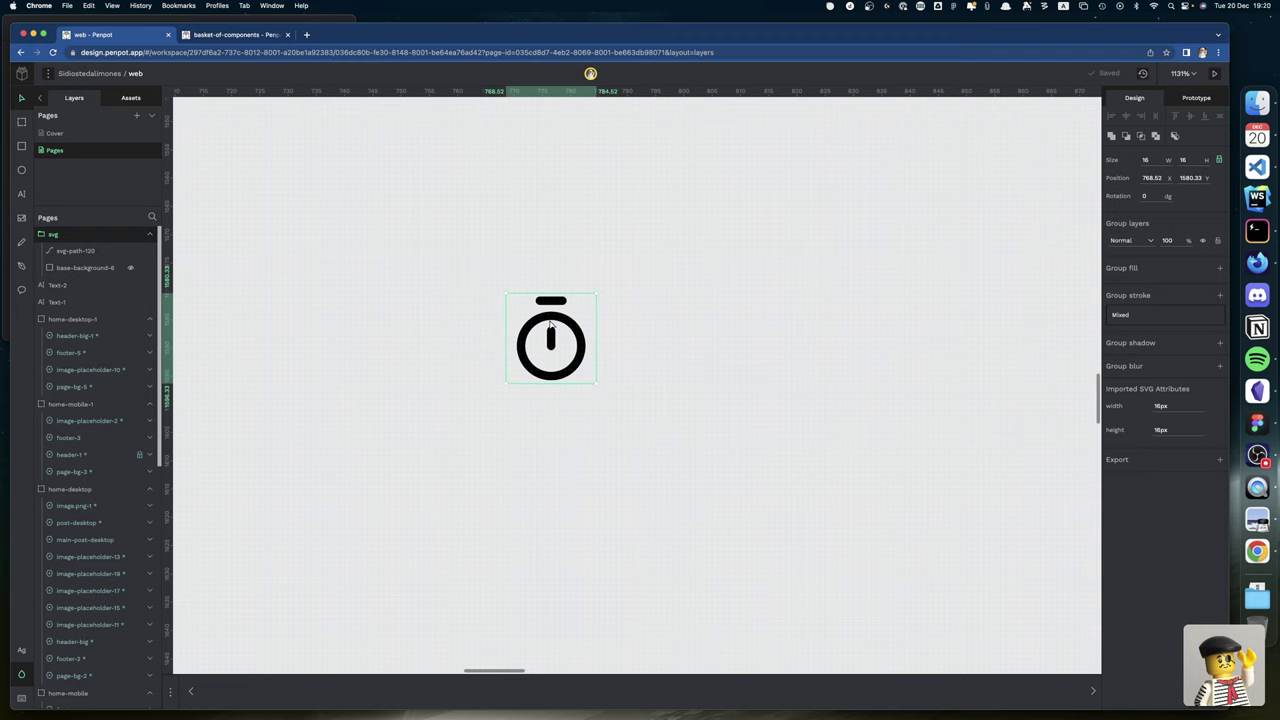
key(Delete)
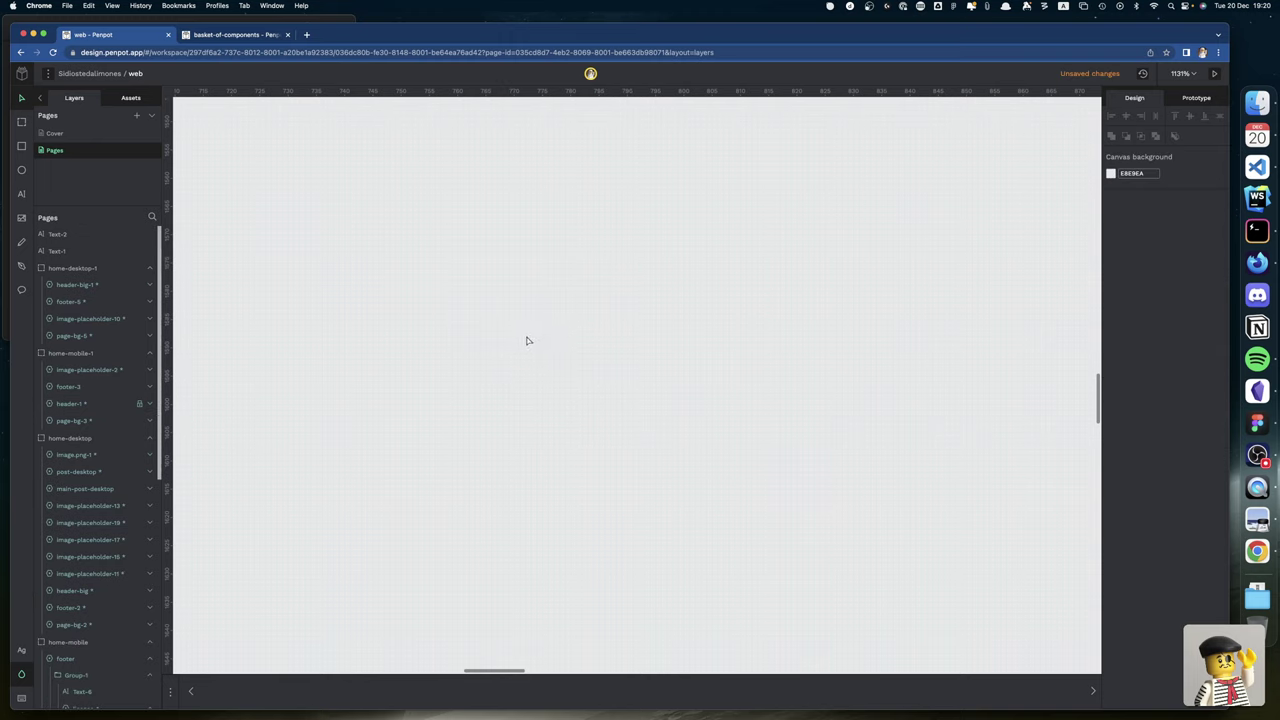
Delete the timer component from the web file's local library assets.
click(132, 100)
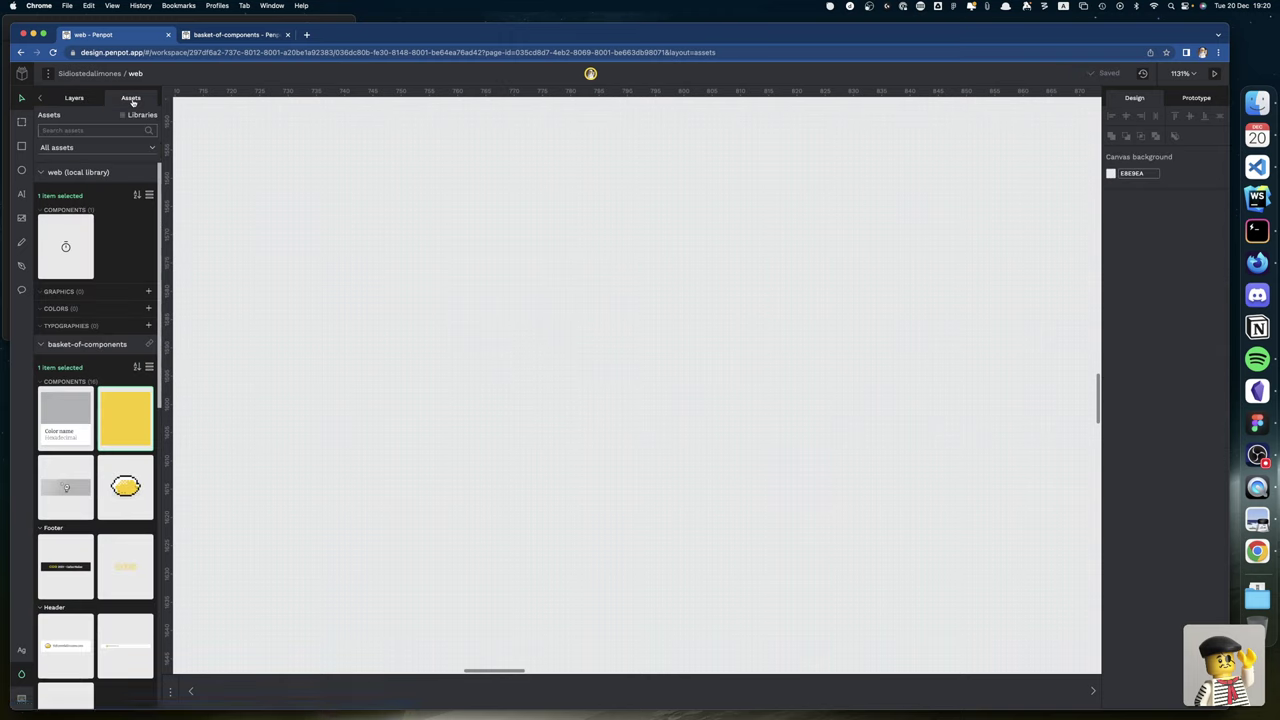
right_click(62, 257)
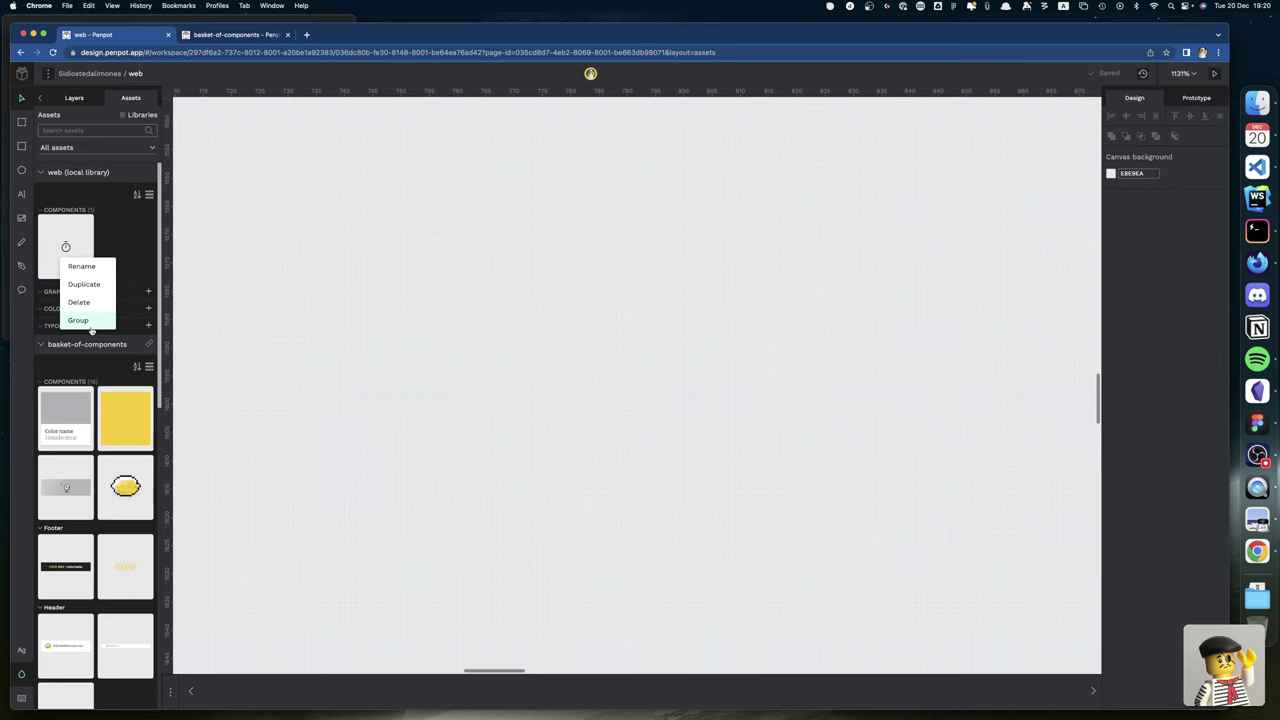
click(79, 302)
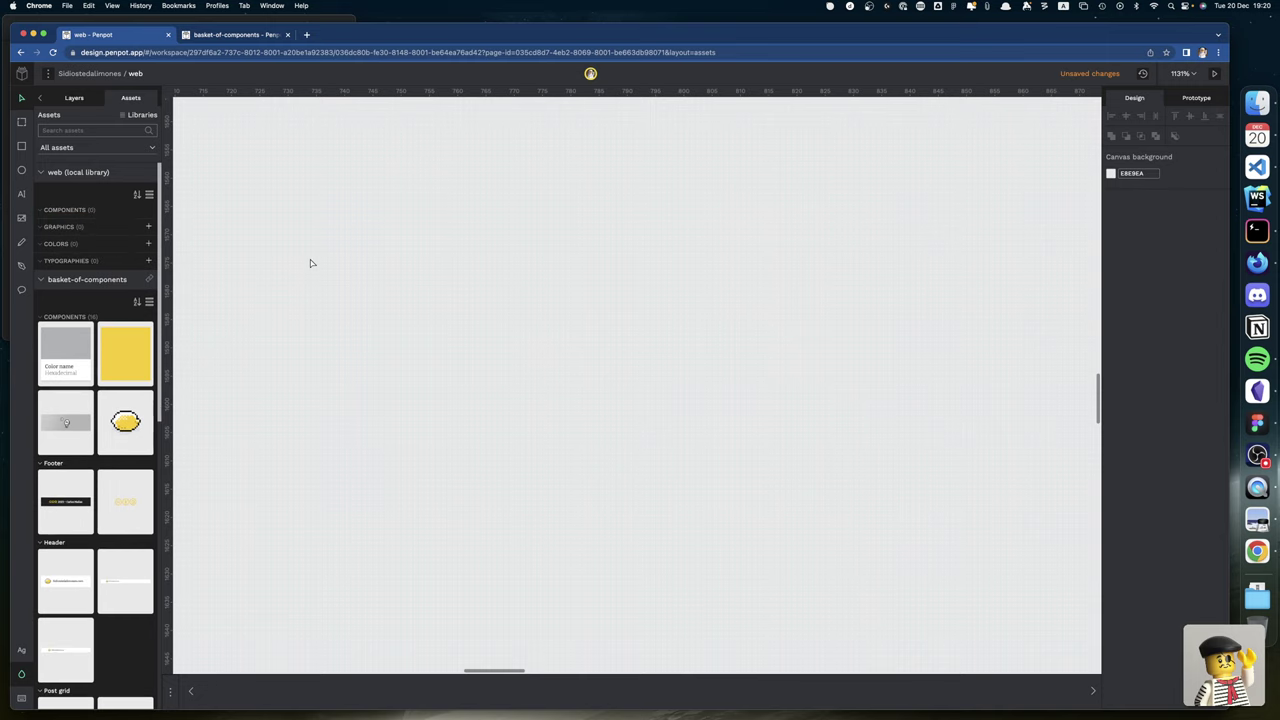
Switch to Figma, review the icon components from icons/timer down to icons/youtube and up to icons/menu, and select the icons/menu frame.
key(super+Tab)
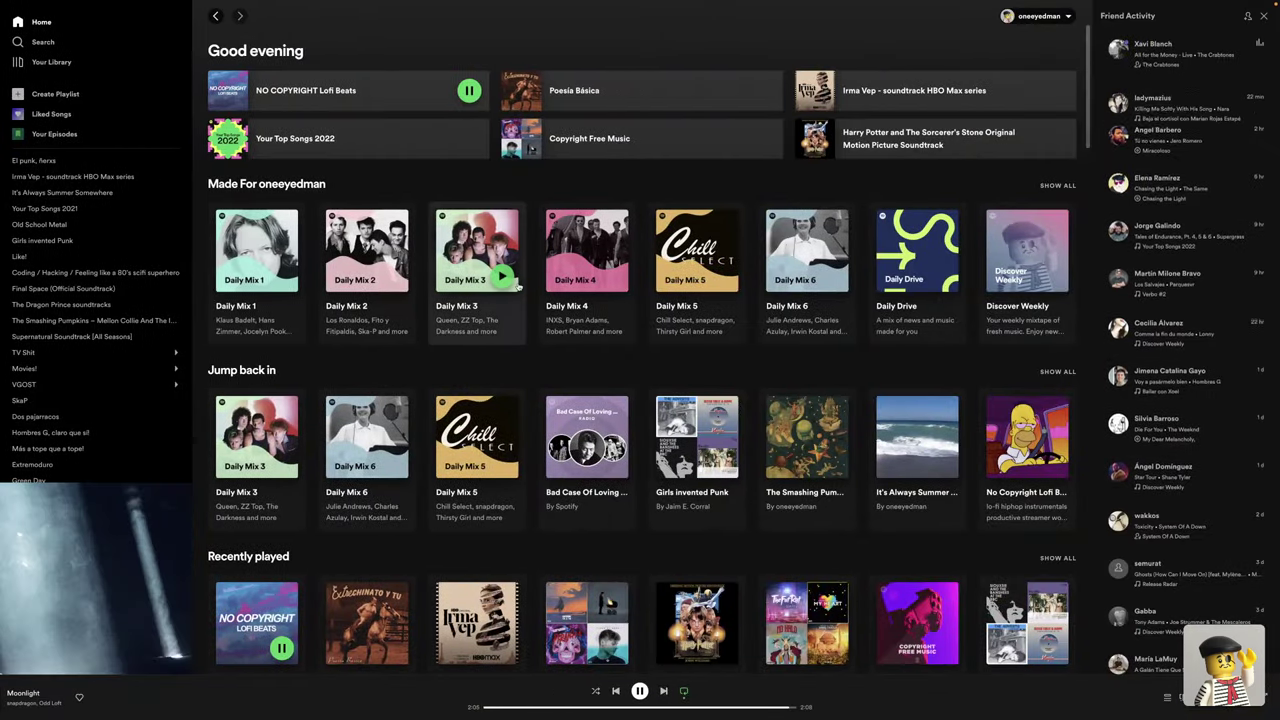
key(super+Tab)
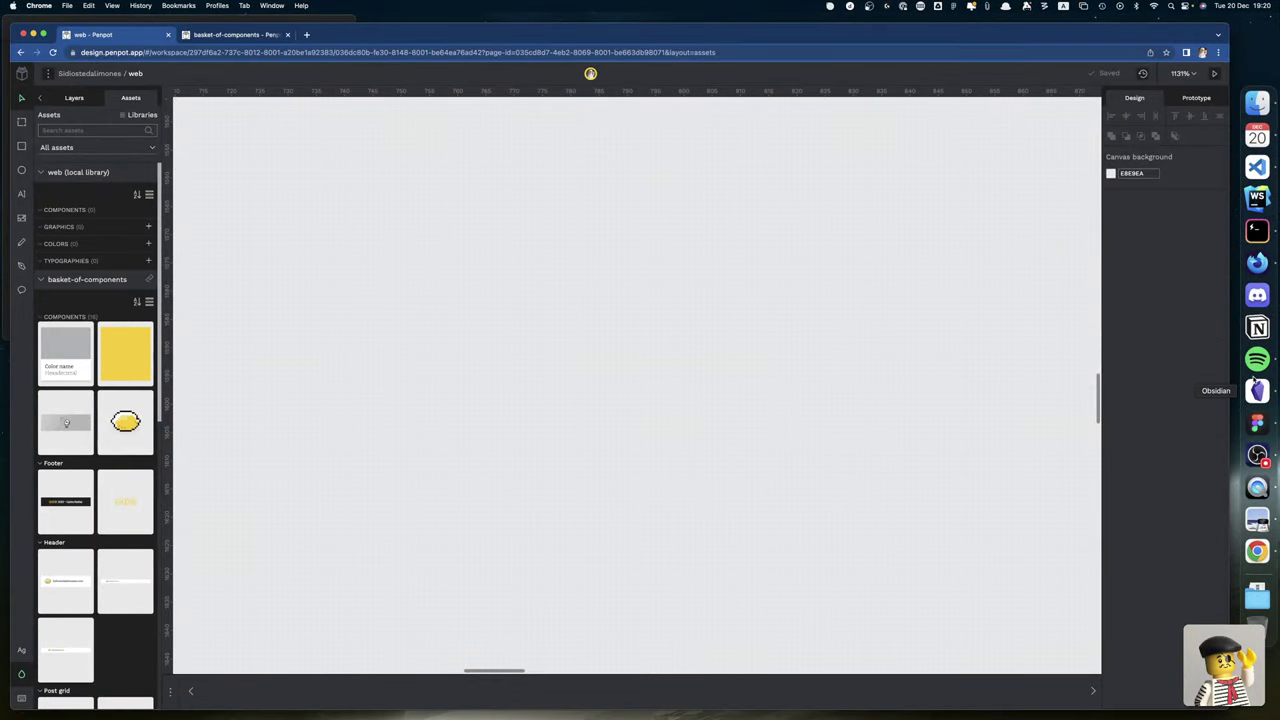
click(1258, 425)
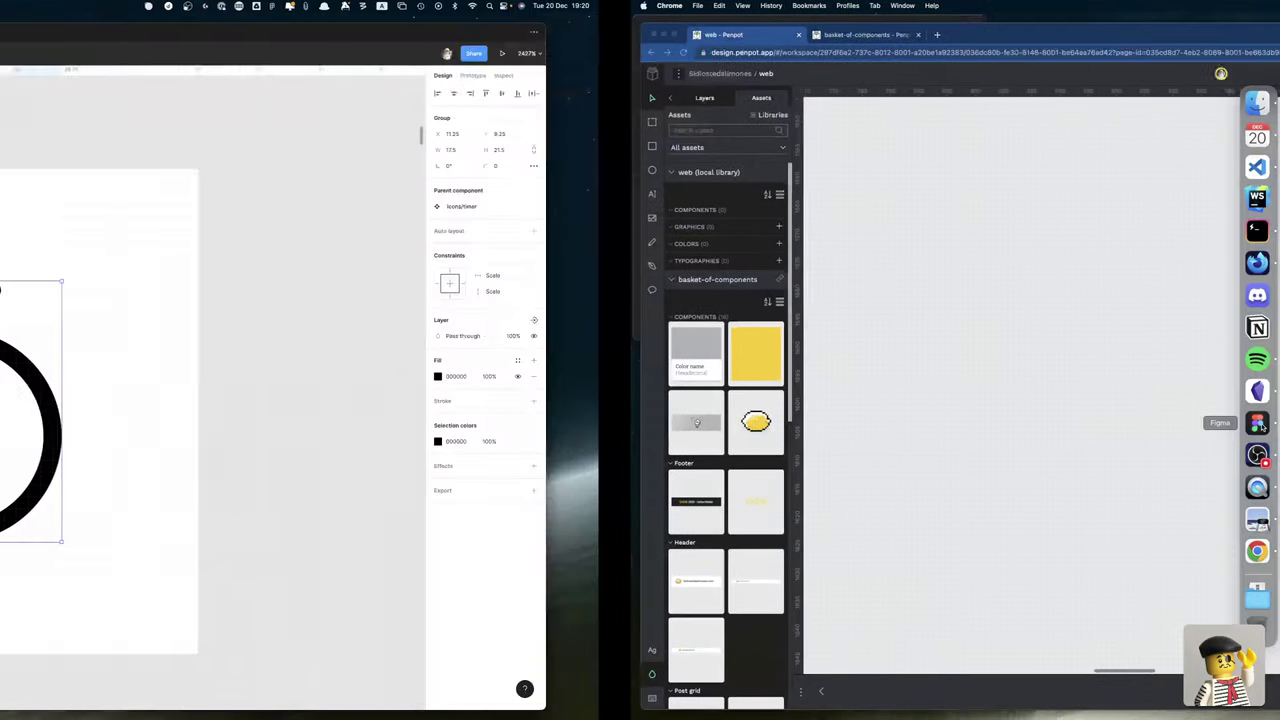
scroll(671, 331, down, 3)
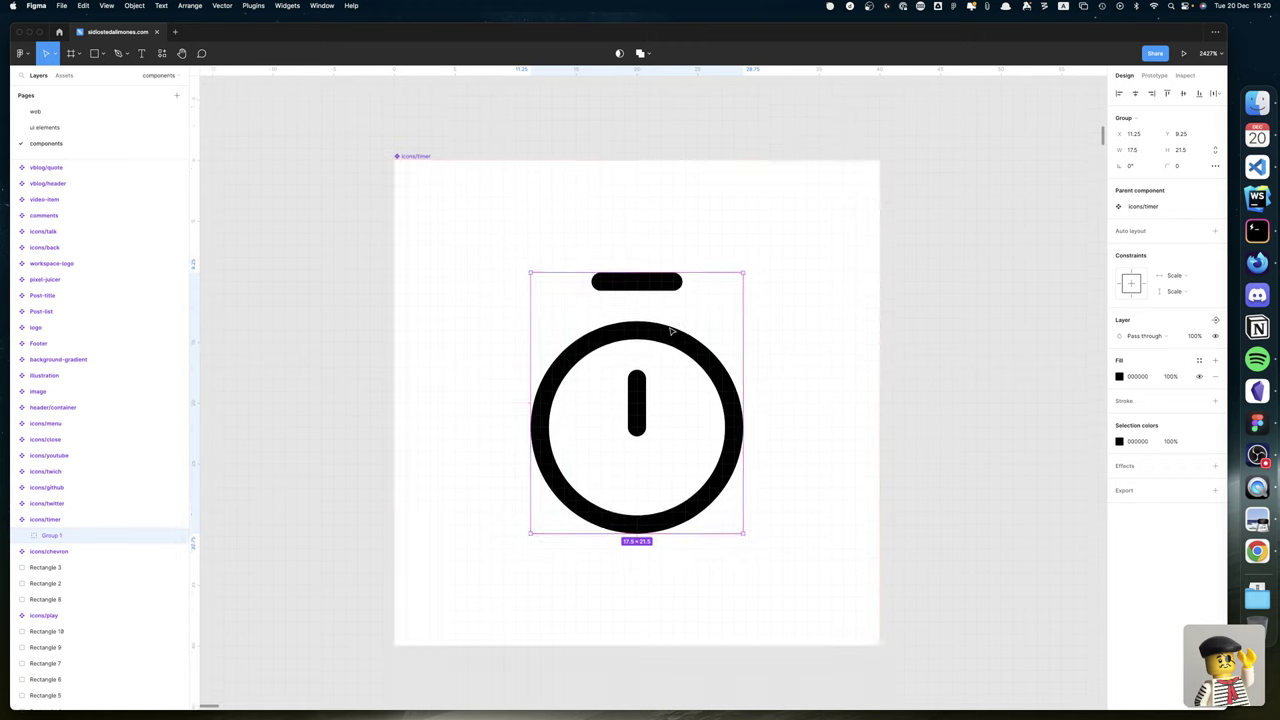
scroll(671, 331, down, 4)
scroll(671, 331, down, 3)
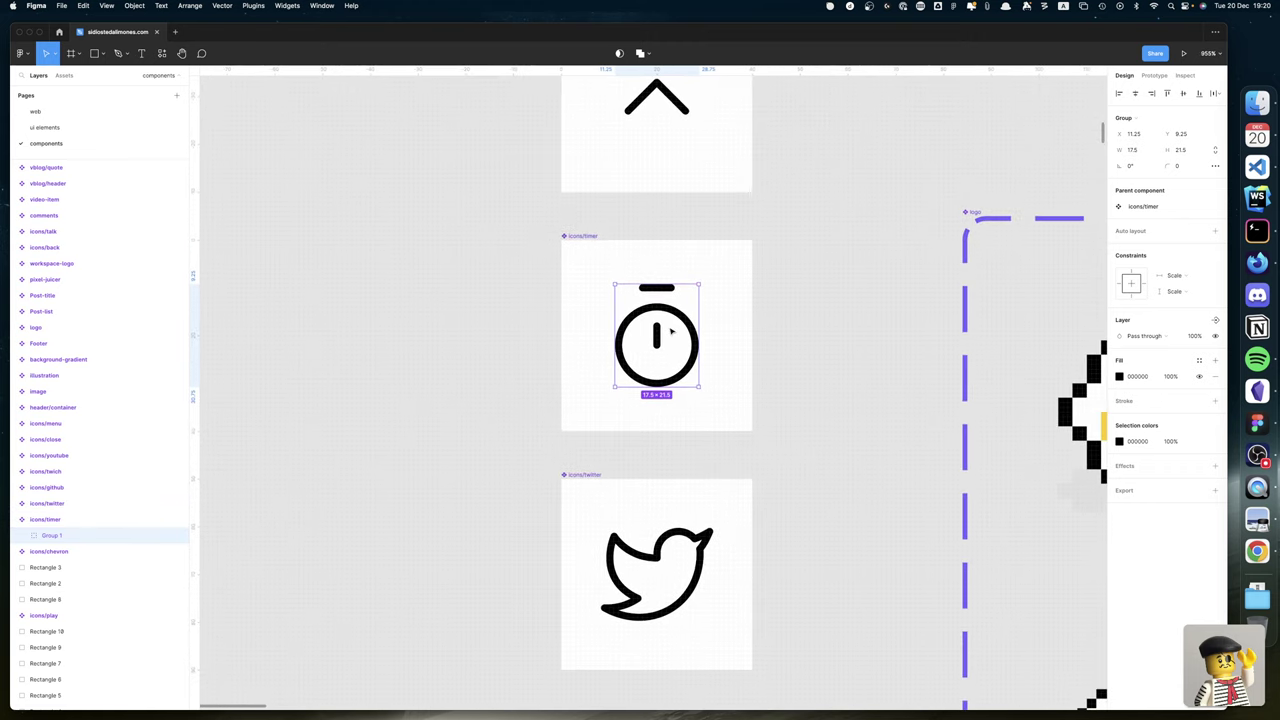
scroll(671, 331, down, 6)
scroll(671, 331, down, 5)
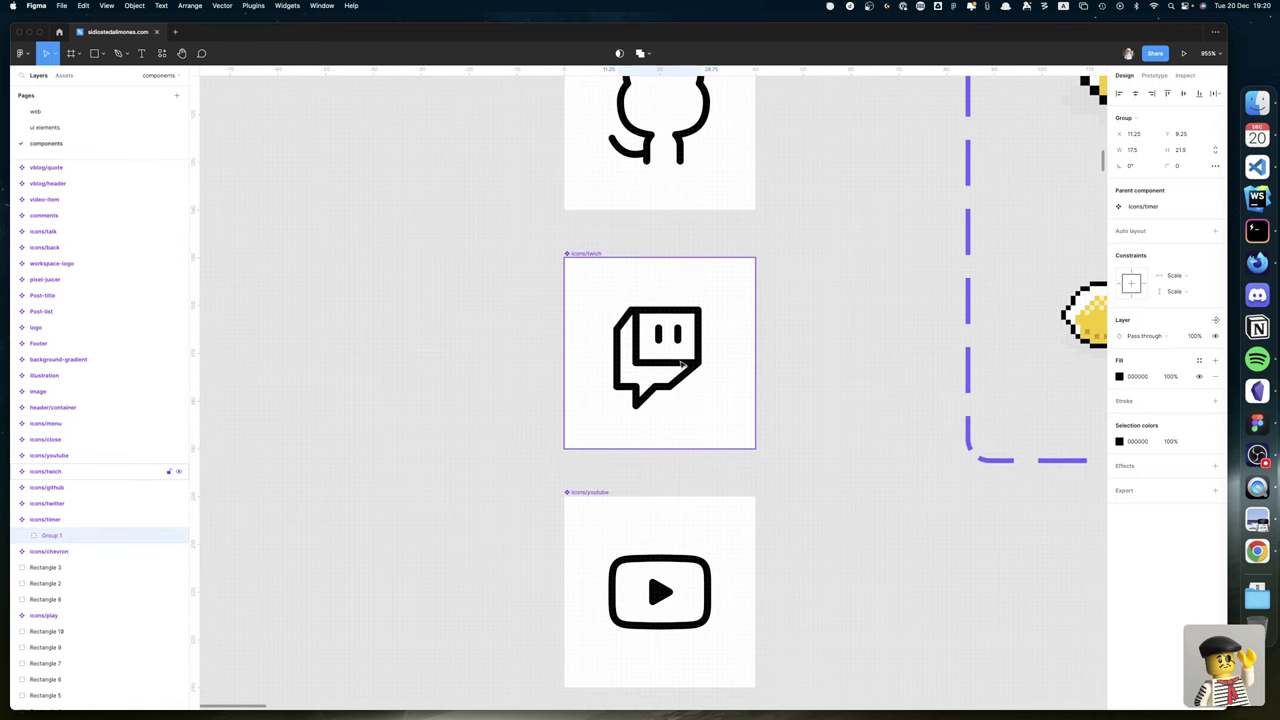
scroll(696, 362, up, 3)
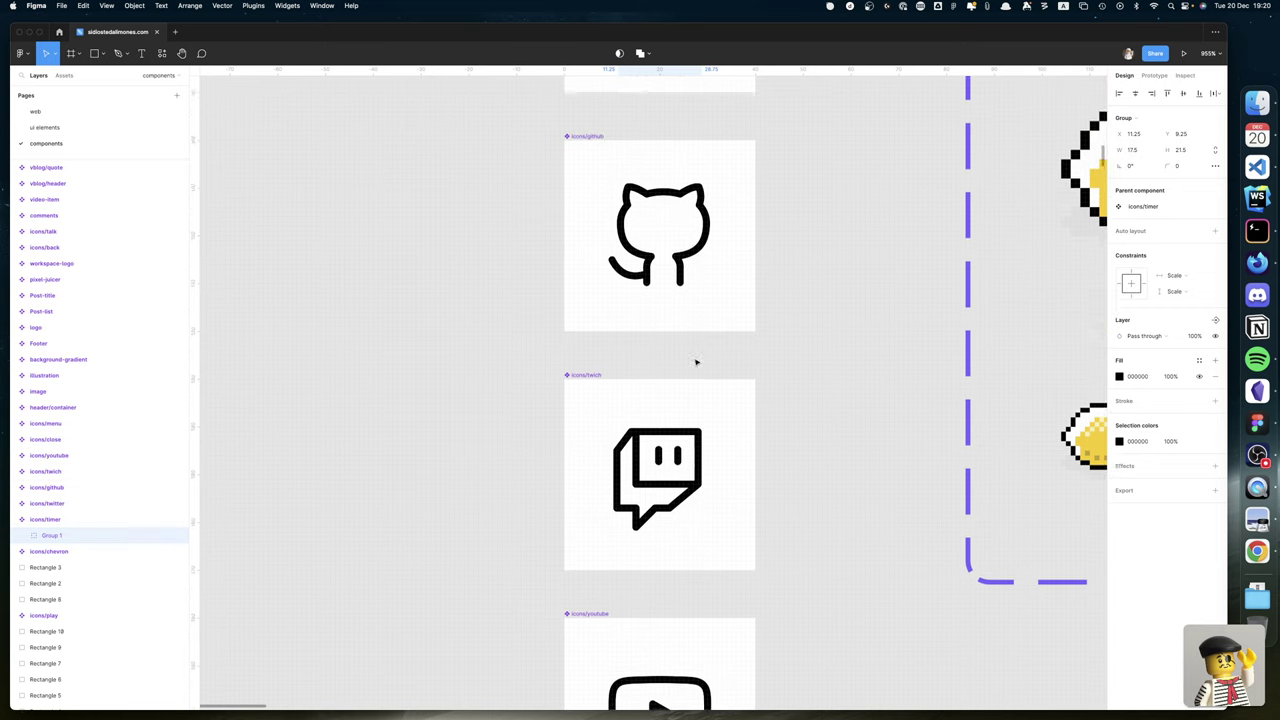
scroll(696, 362, up, 15)
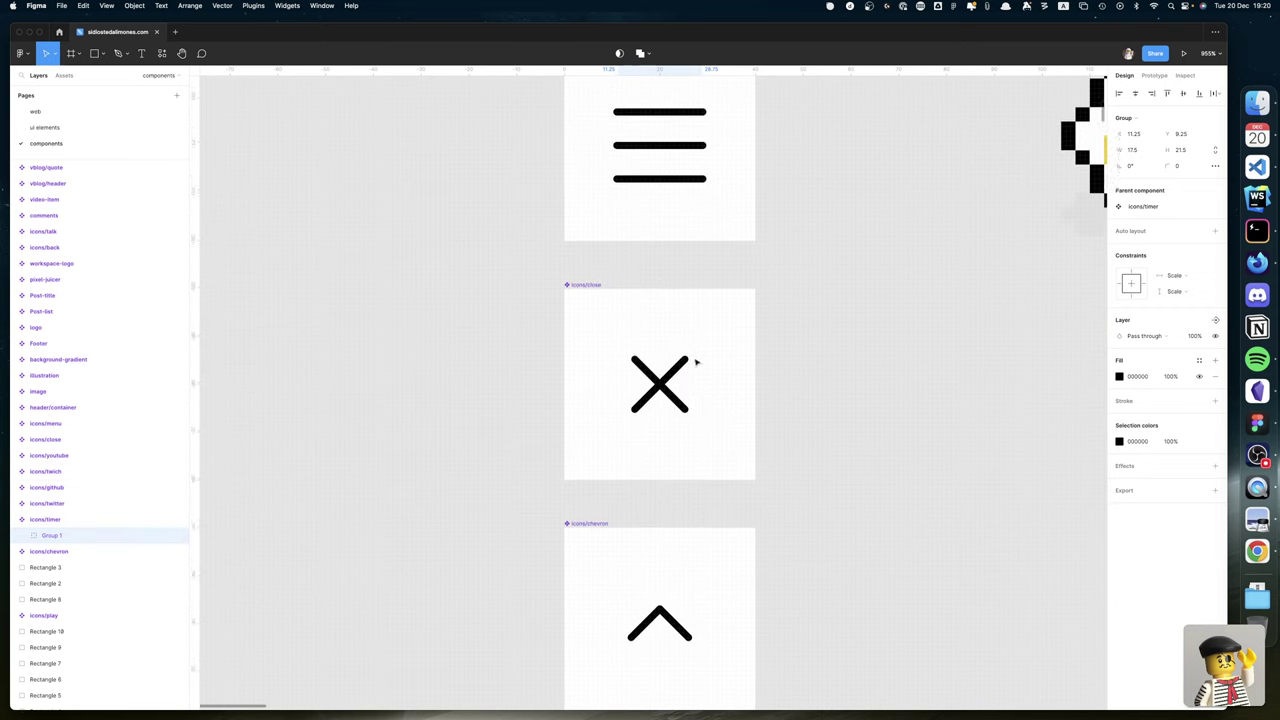
scroll(696, 362, up, 5)
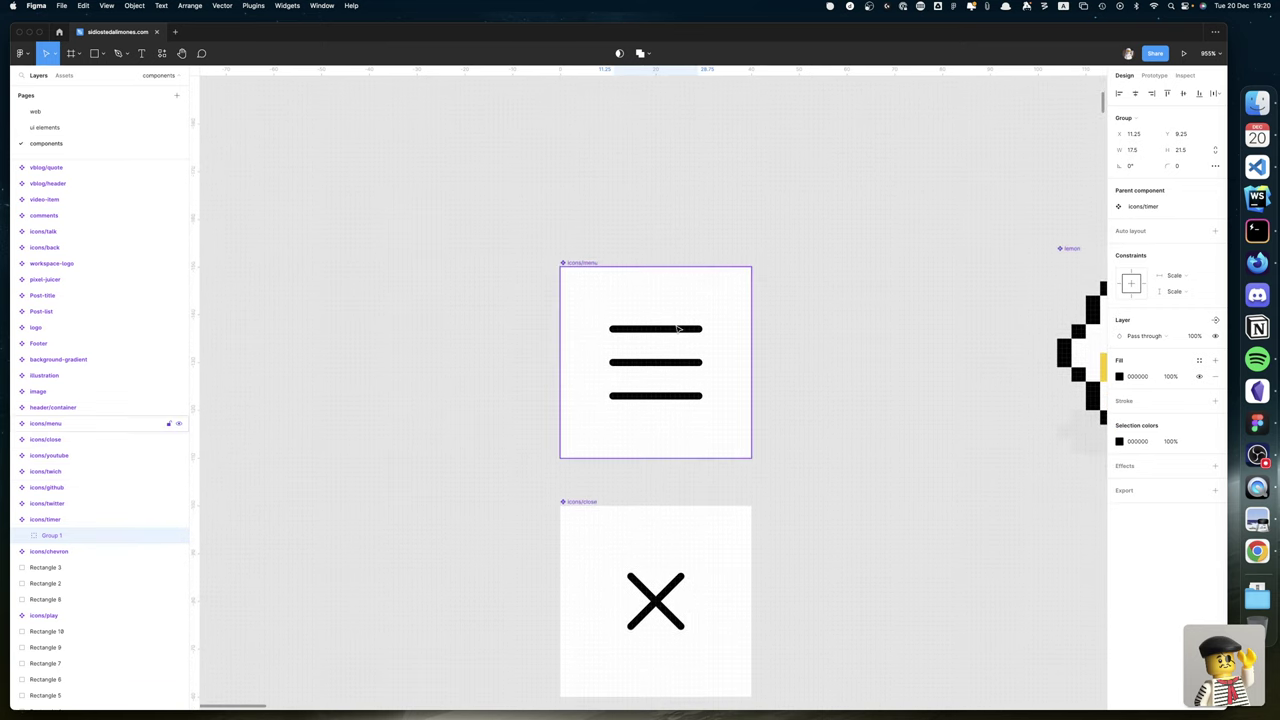
scroll(677, 328, left, 2)
click(616, 263)
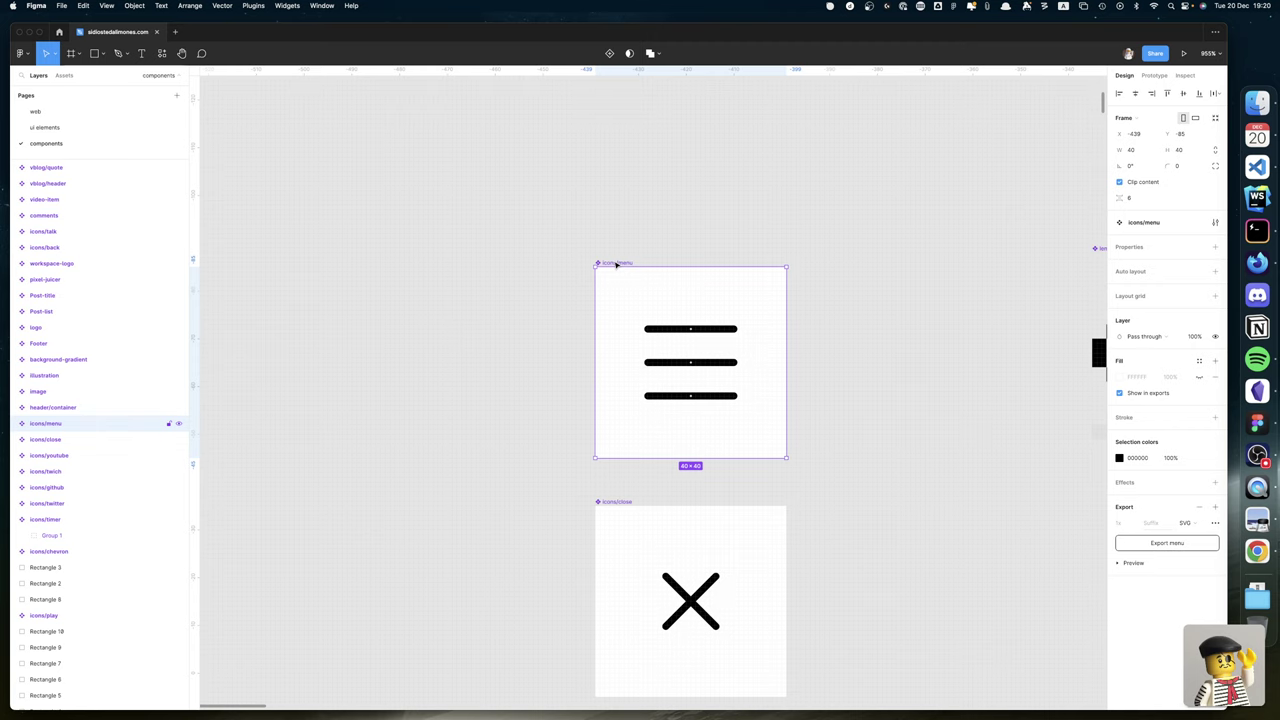
Inspect the bird path inside the icons/twitter component and look over the remaining icon components down to icons/play.
scroll(713, 368, down, 15)
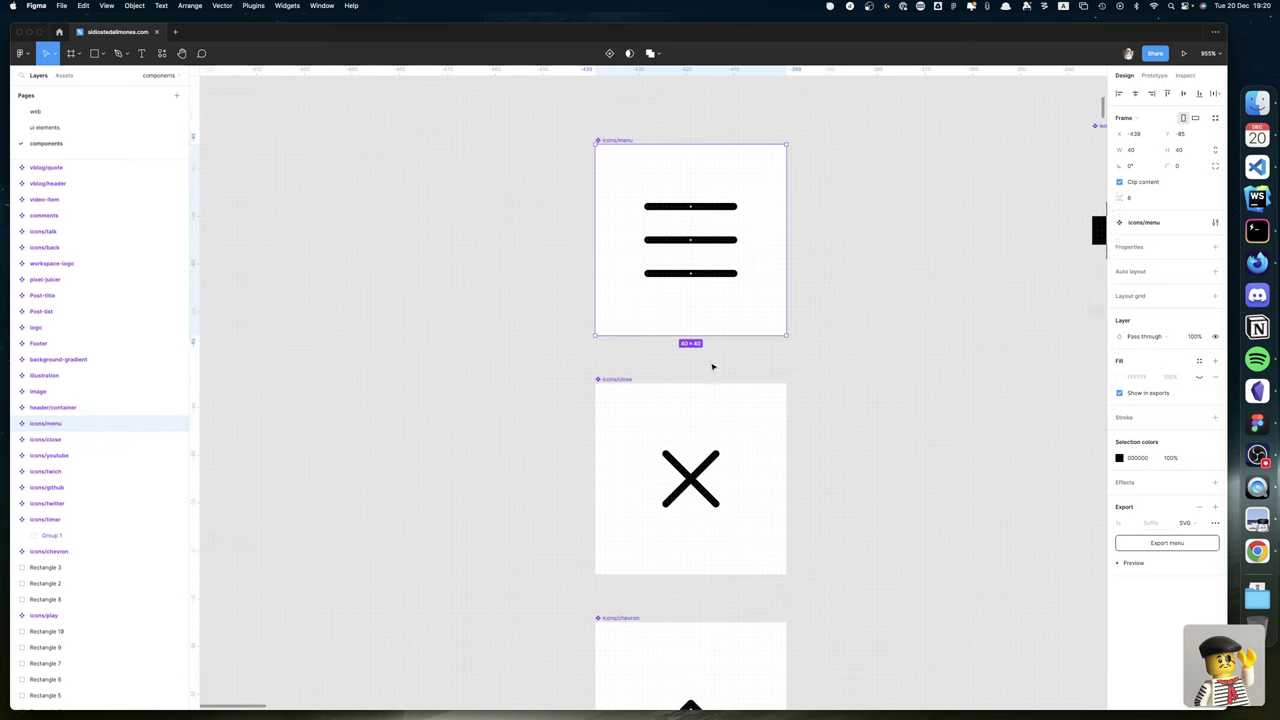
scroll(713, 368, down, 5)
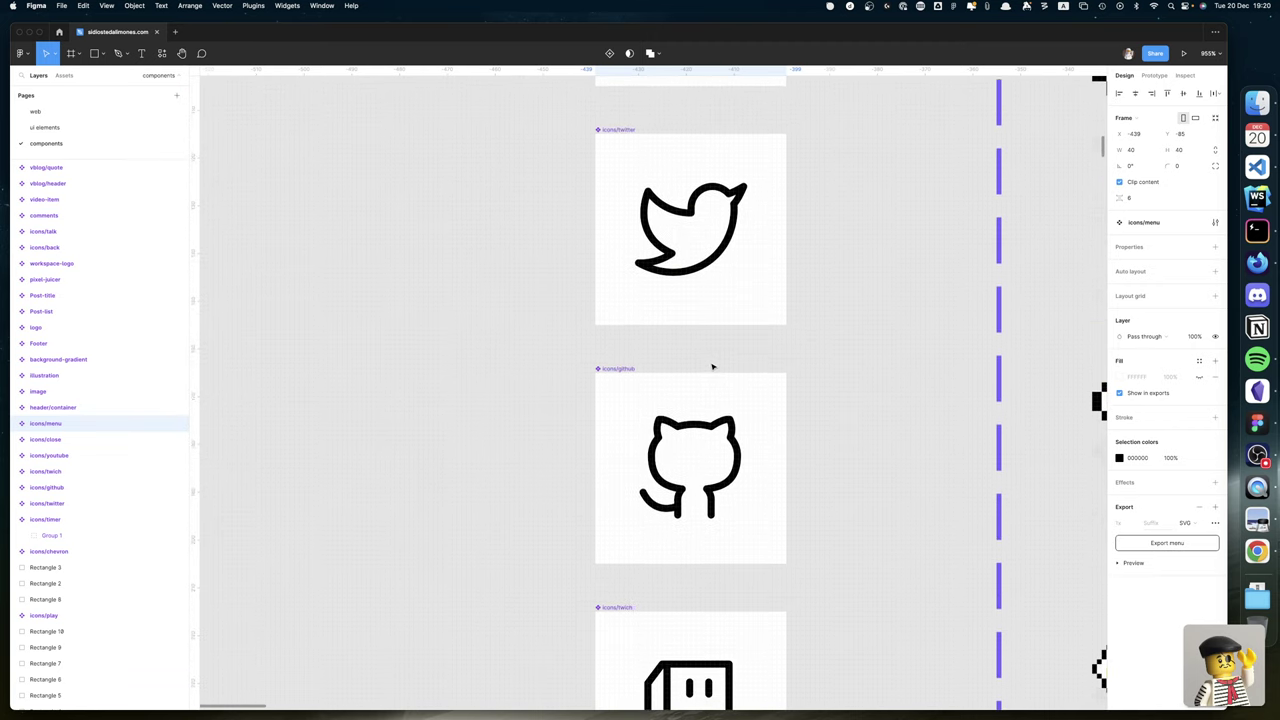
scroll(714, 366, up, 1)
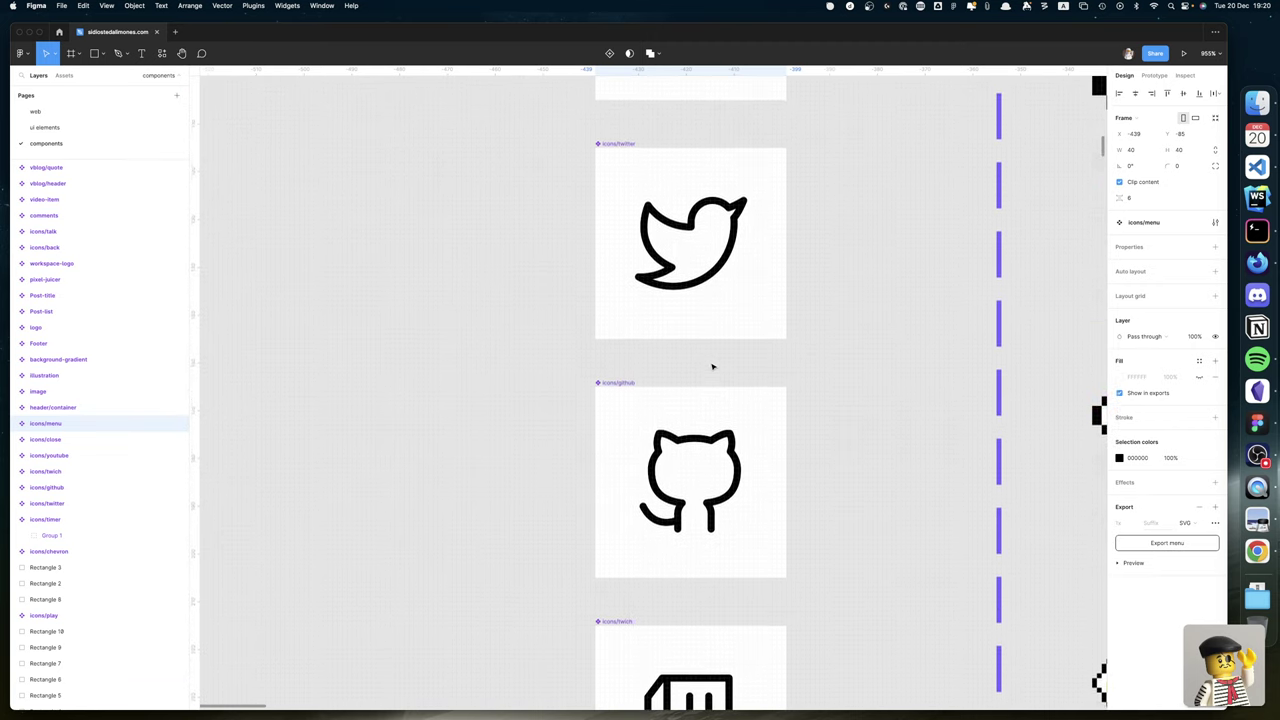
click(705, 287)
double_click(705, 287)
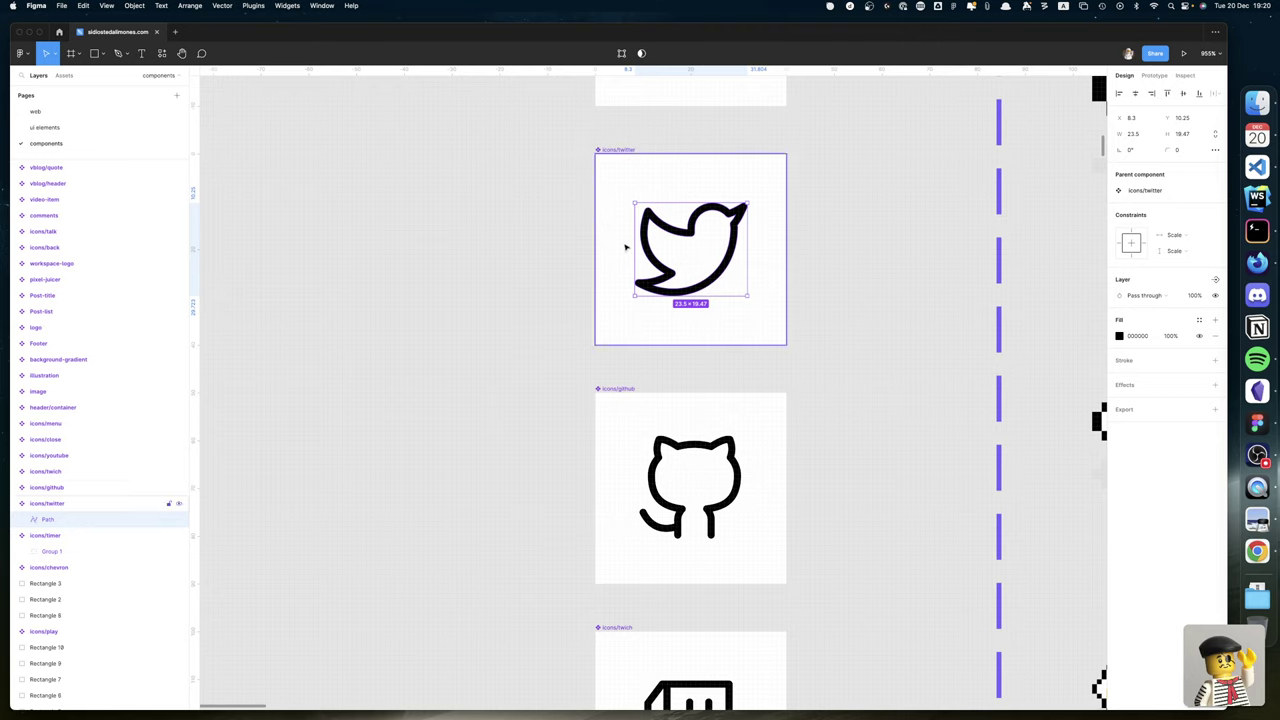
scroll(627, 247, down, 5)
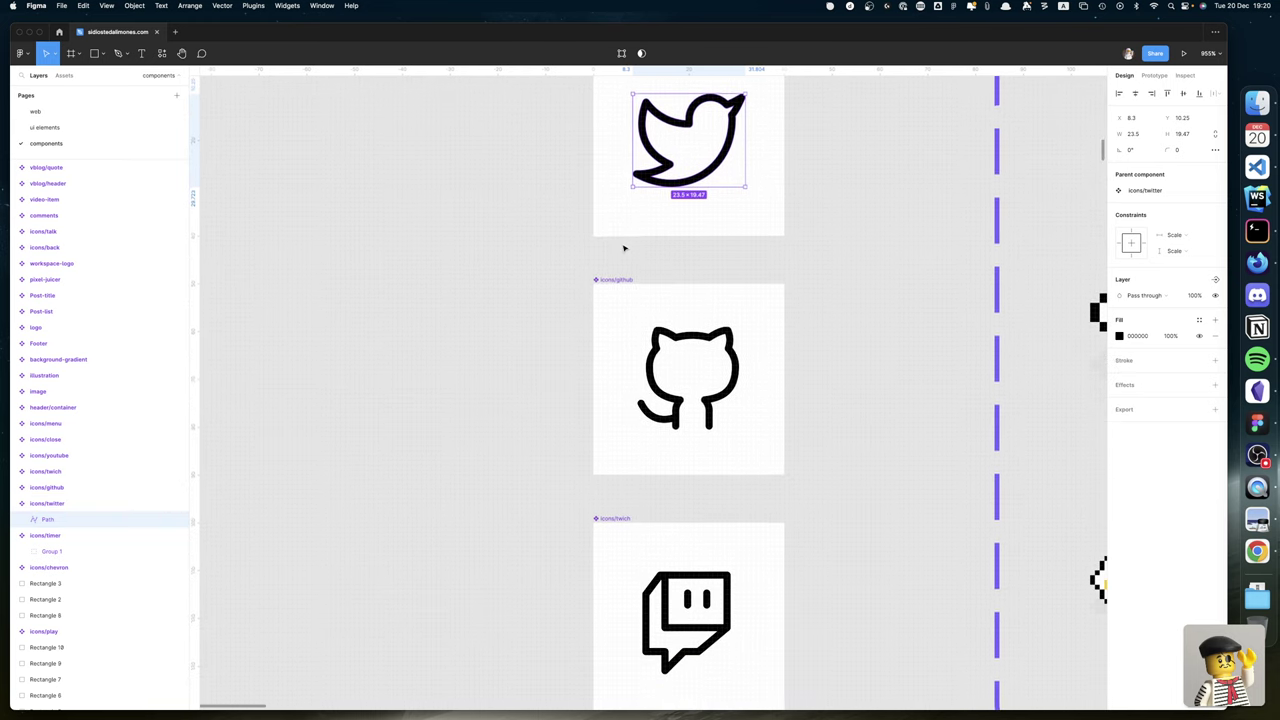
scroll(676, 320, down, 10)
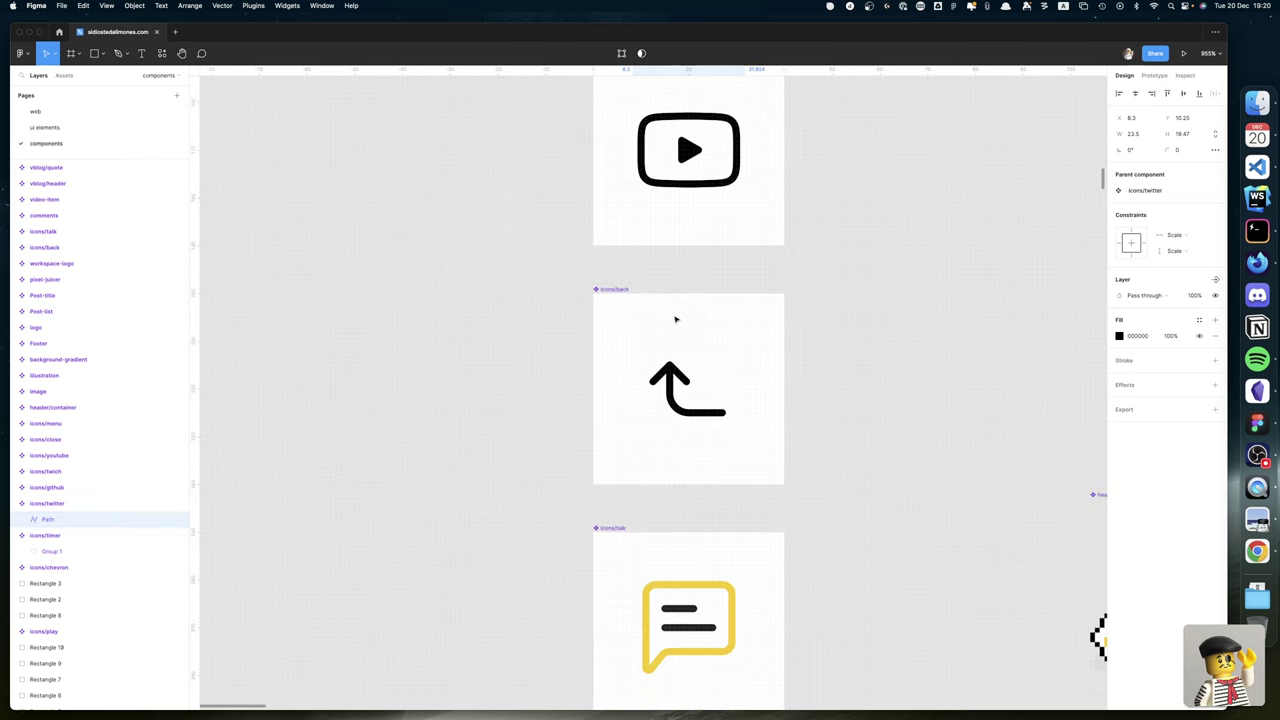
scroll(676, 320, down, 8)
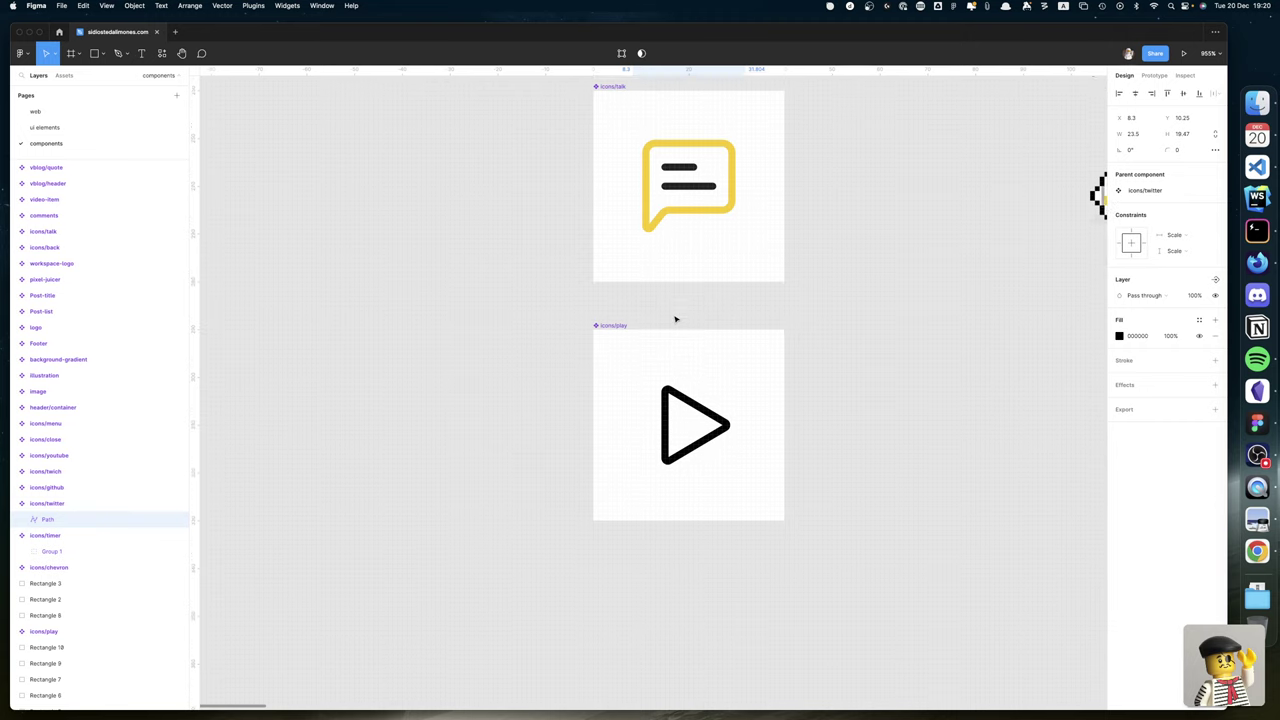
scroll(676, 320, up, 6)
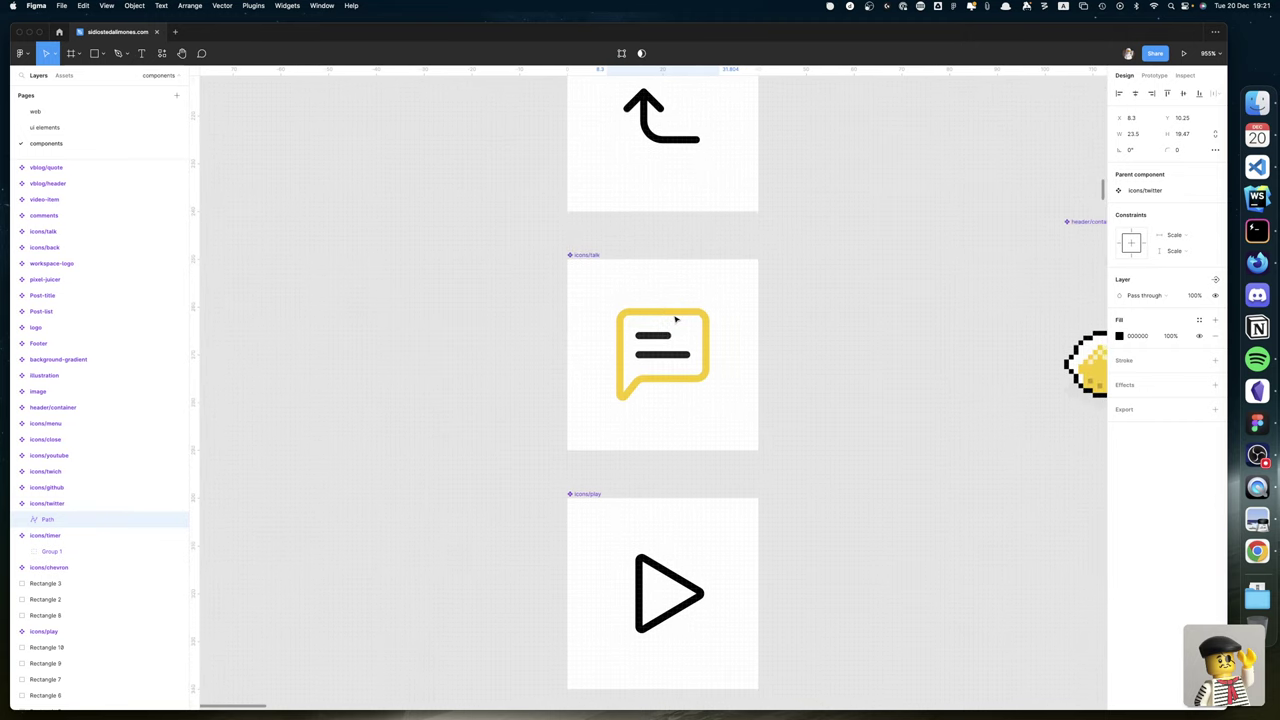
Switch to the Iconoir site in Firefox, search its icons for twitch, and clear the search.
key(super+Tab)
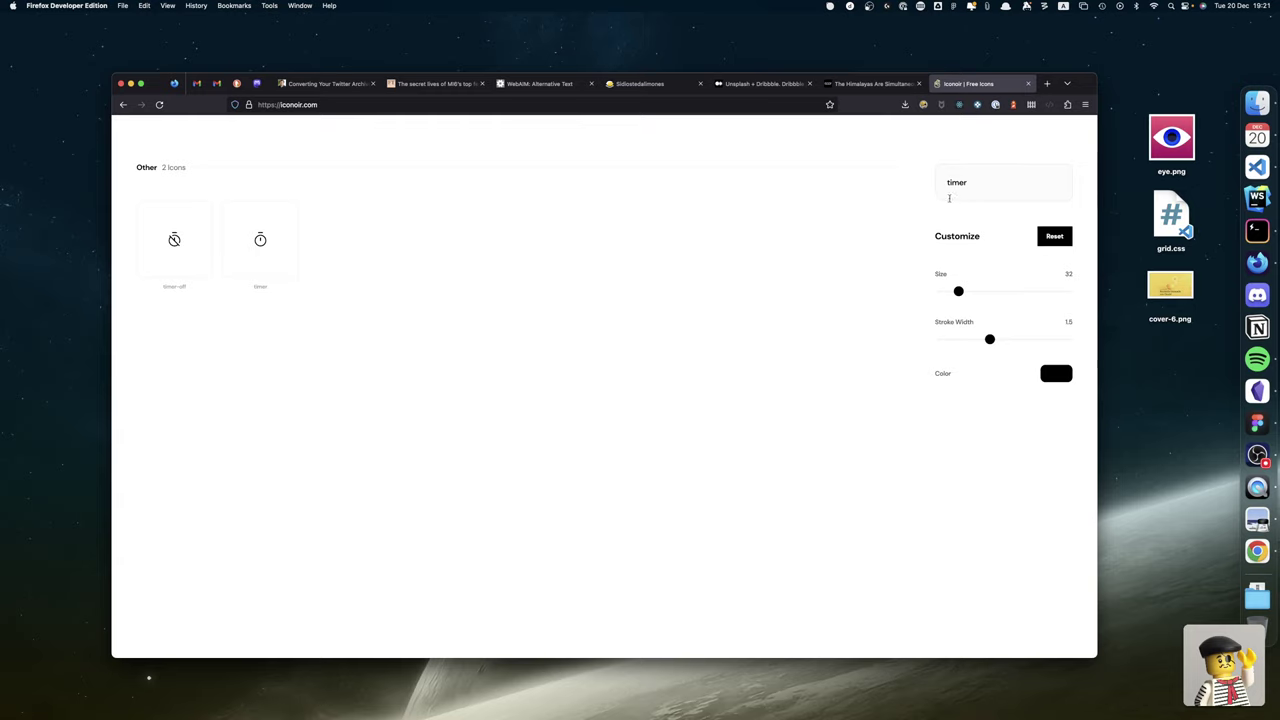
drag(972, 183, 880, 180)
text(tw)
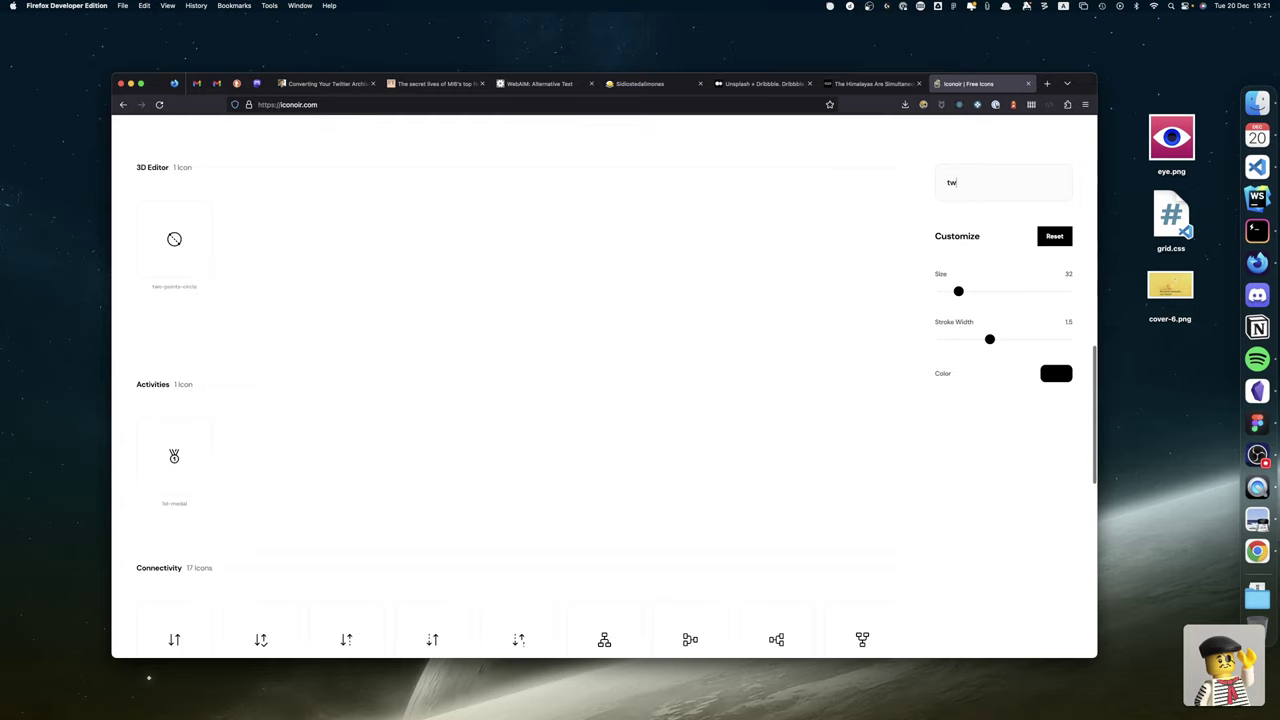
text(it)
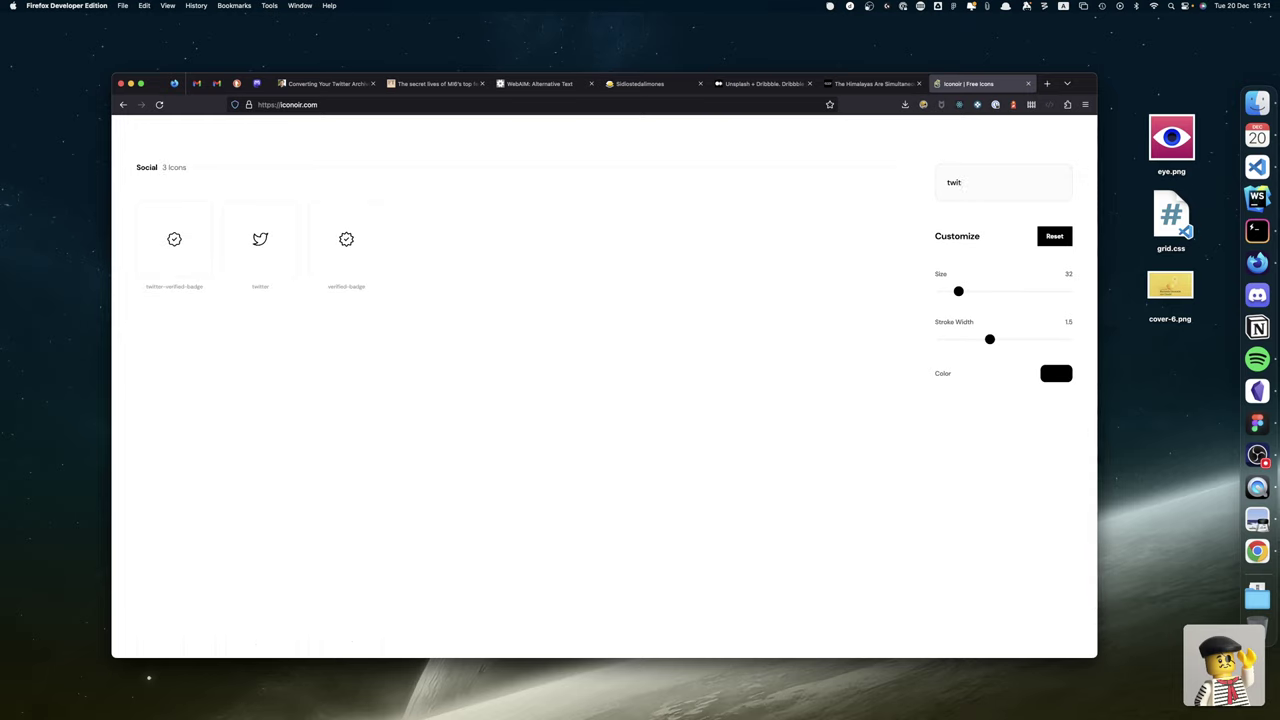
text(ch)
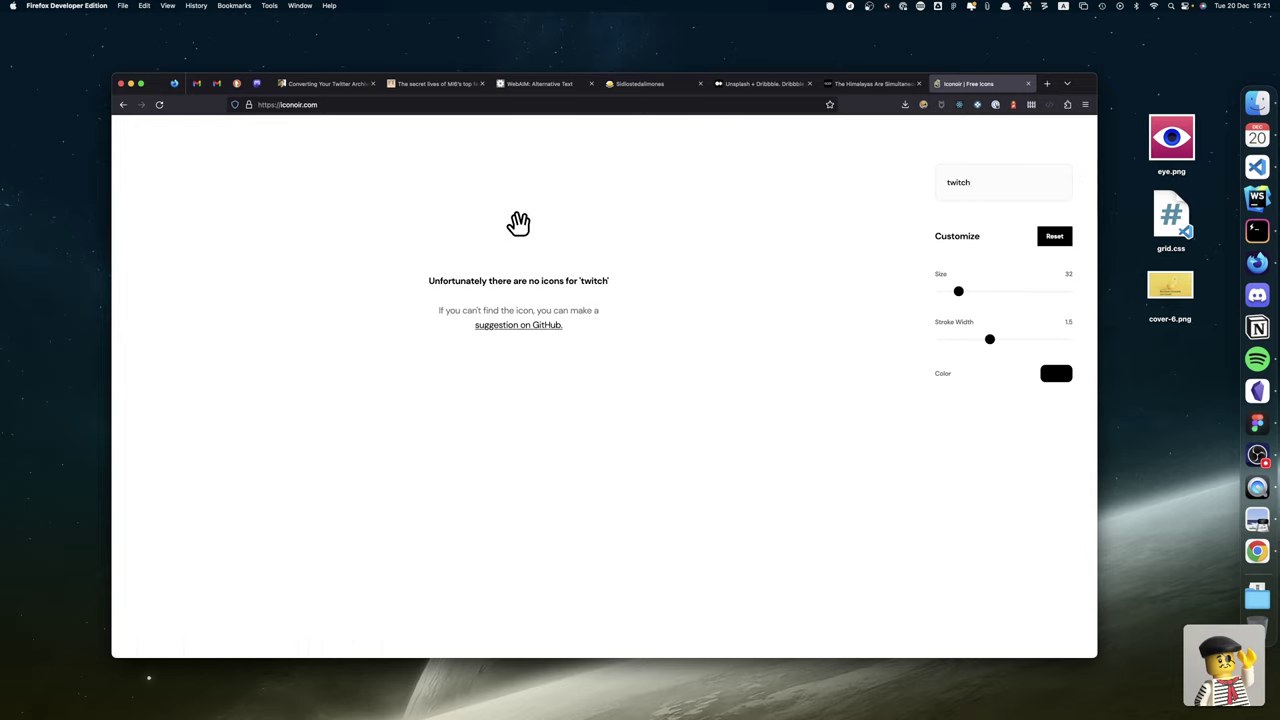
key(BackSpace)
key(BackSpace)
key(BackSpace)
key(BackSpace)
key(BackSpace)
key(BackSpace)
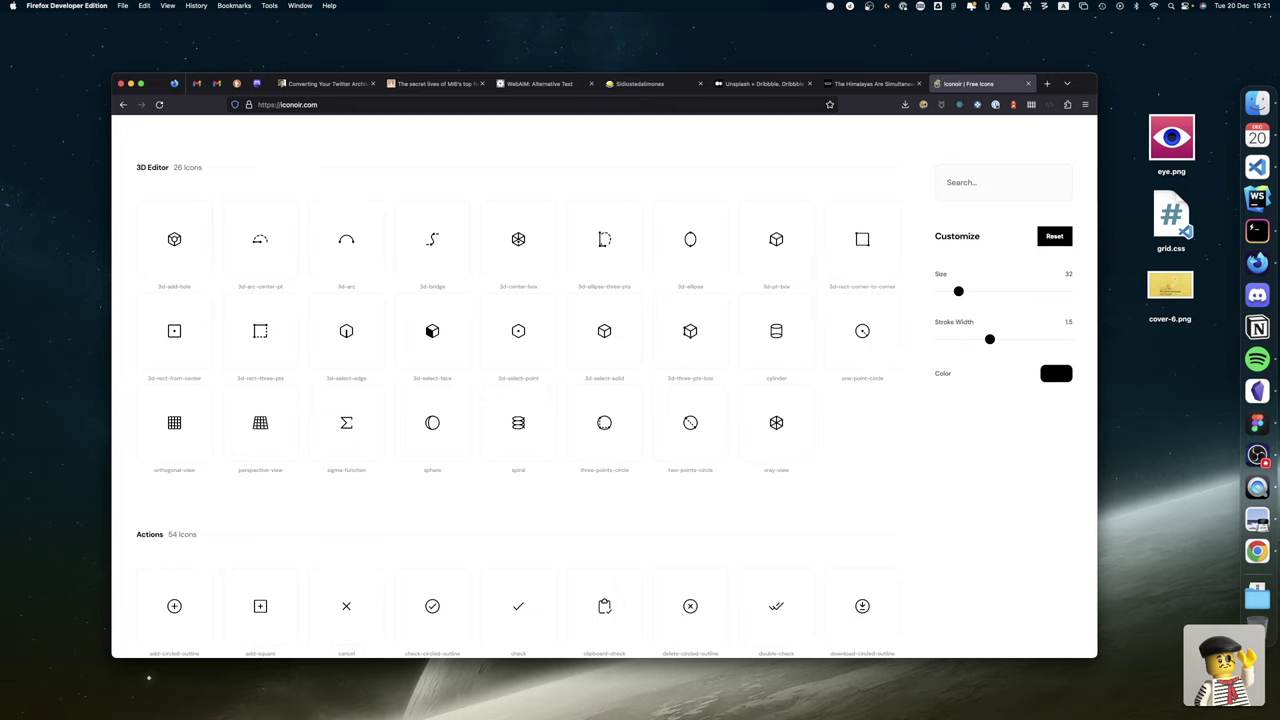
Return to Figma and examine the full column of icon components from icons/menu to icons/play to see which icons are needed.
mouse_move(690, 250)
key(super+Tab)
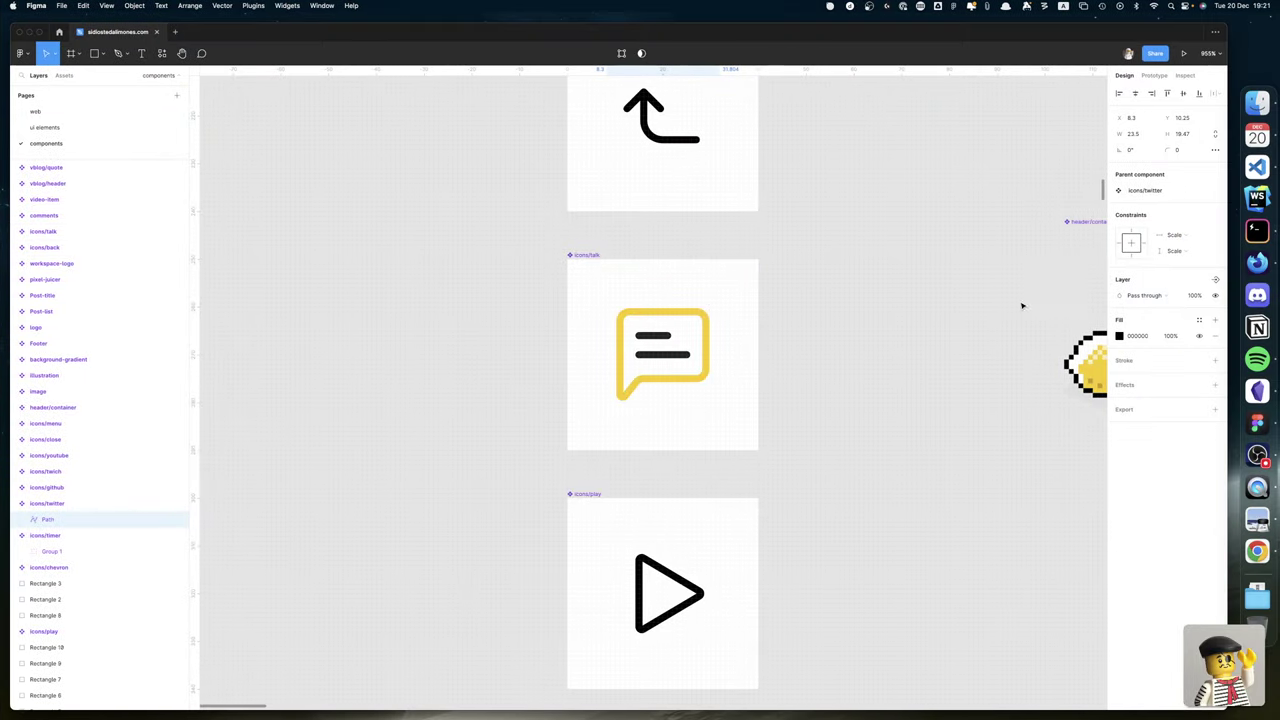
scroll(849, 295, up, 5)
scroll(849, 295, up, 10)
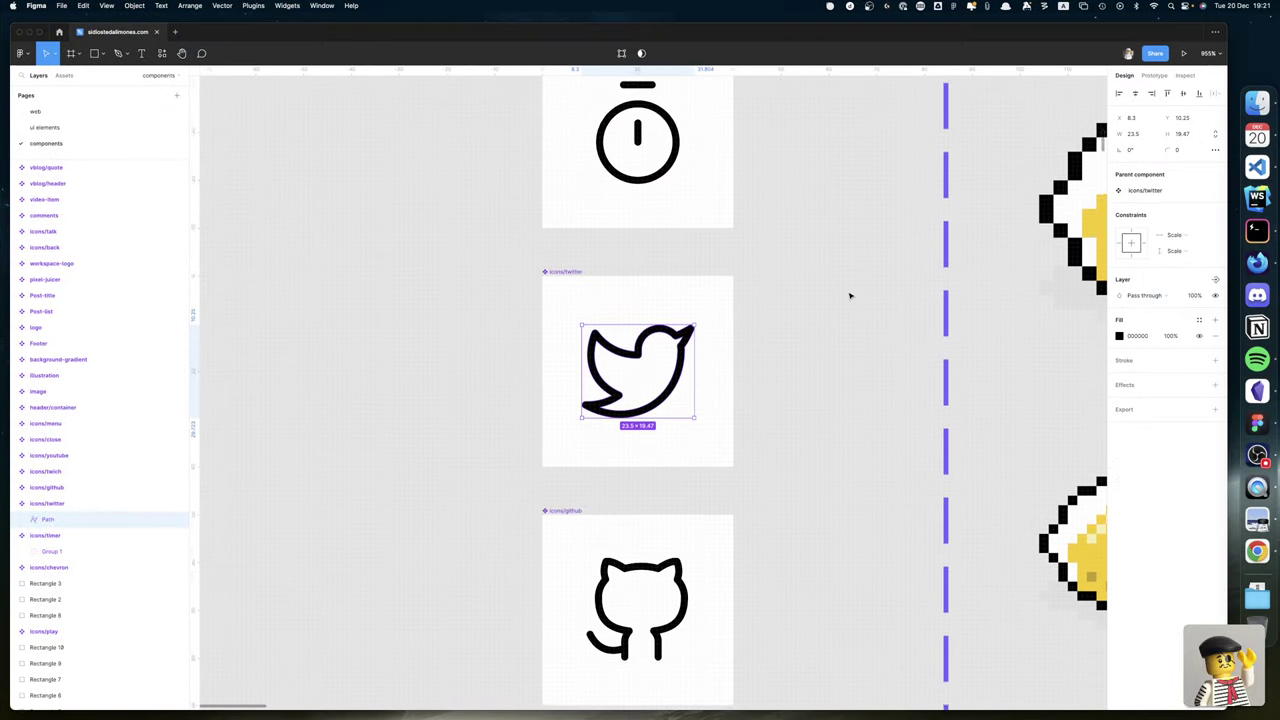
scroll(745, 346, up, 8)
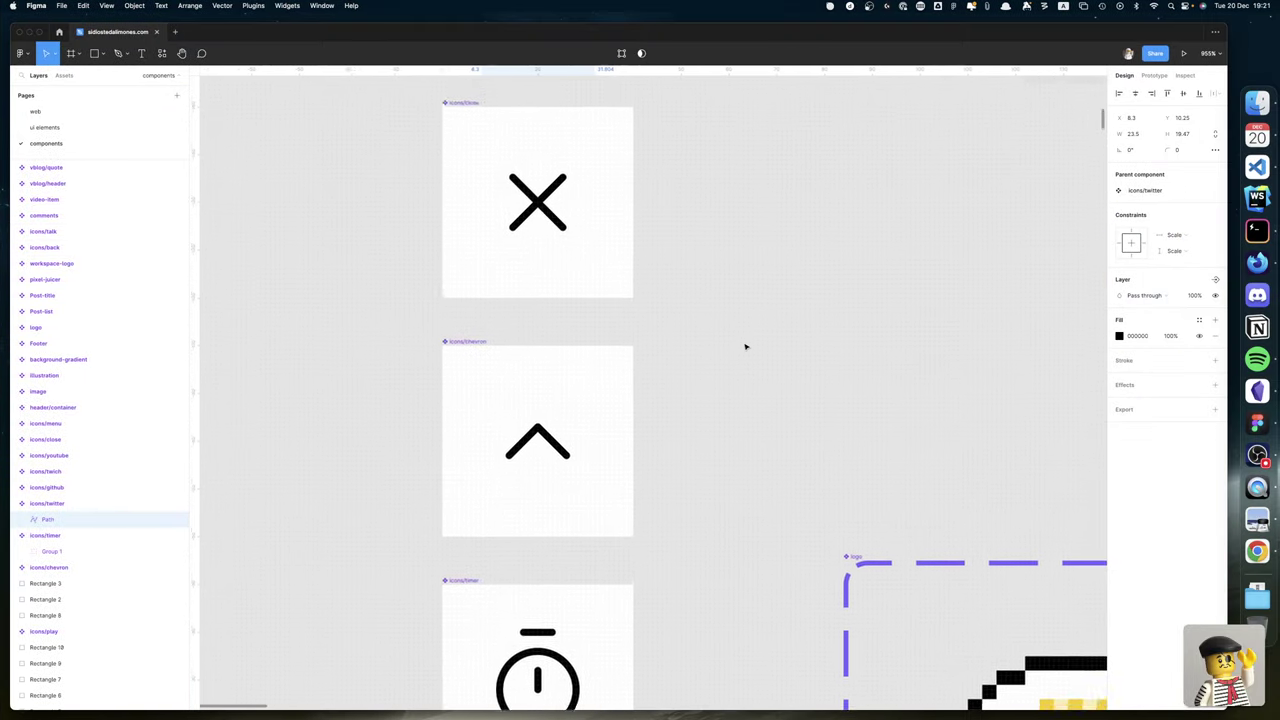
scroll(745, 346, up, 1)
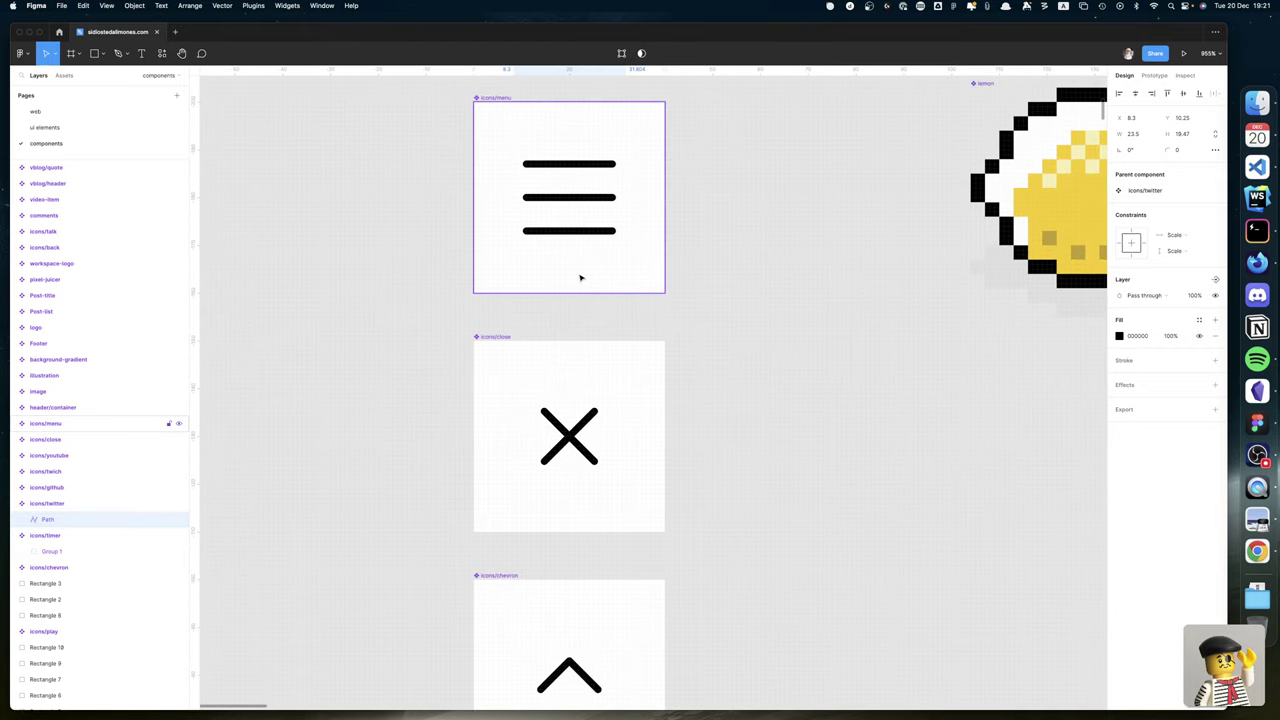
scroll(589, 425, down, 5)
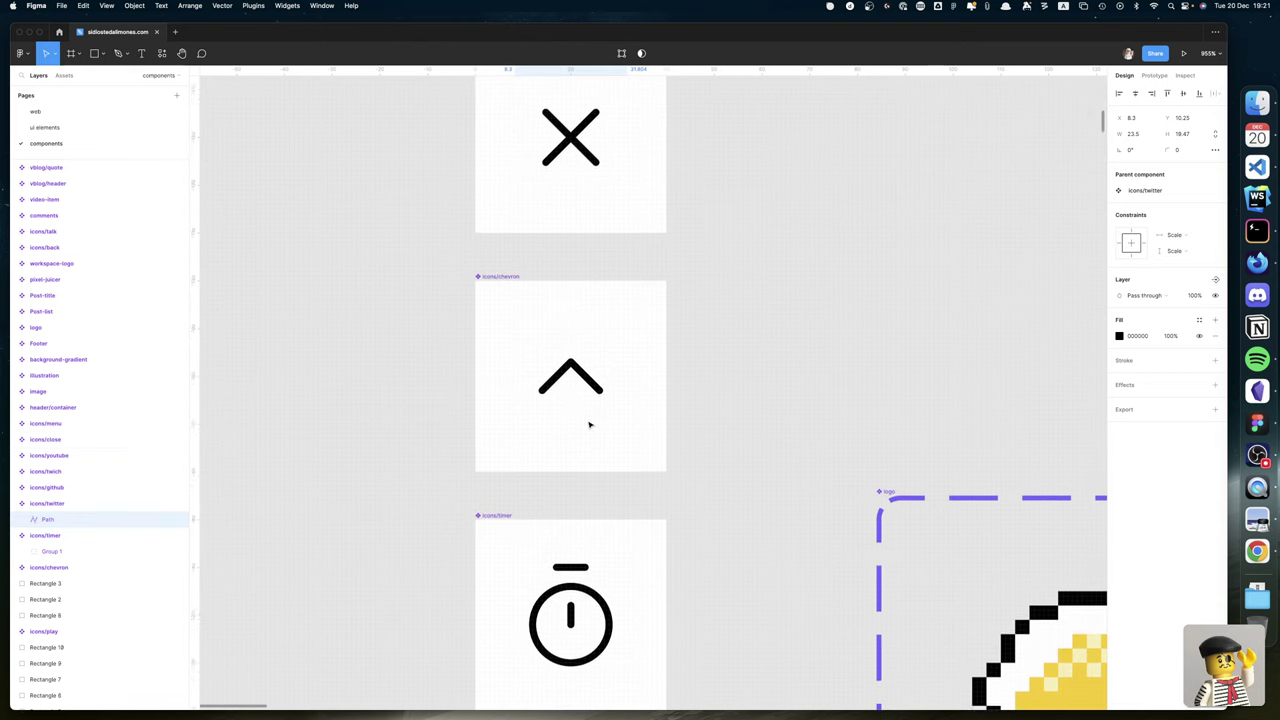
scroll(589, 425, down, 1)
scroll(573, 316, down, 4)
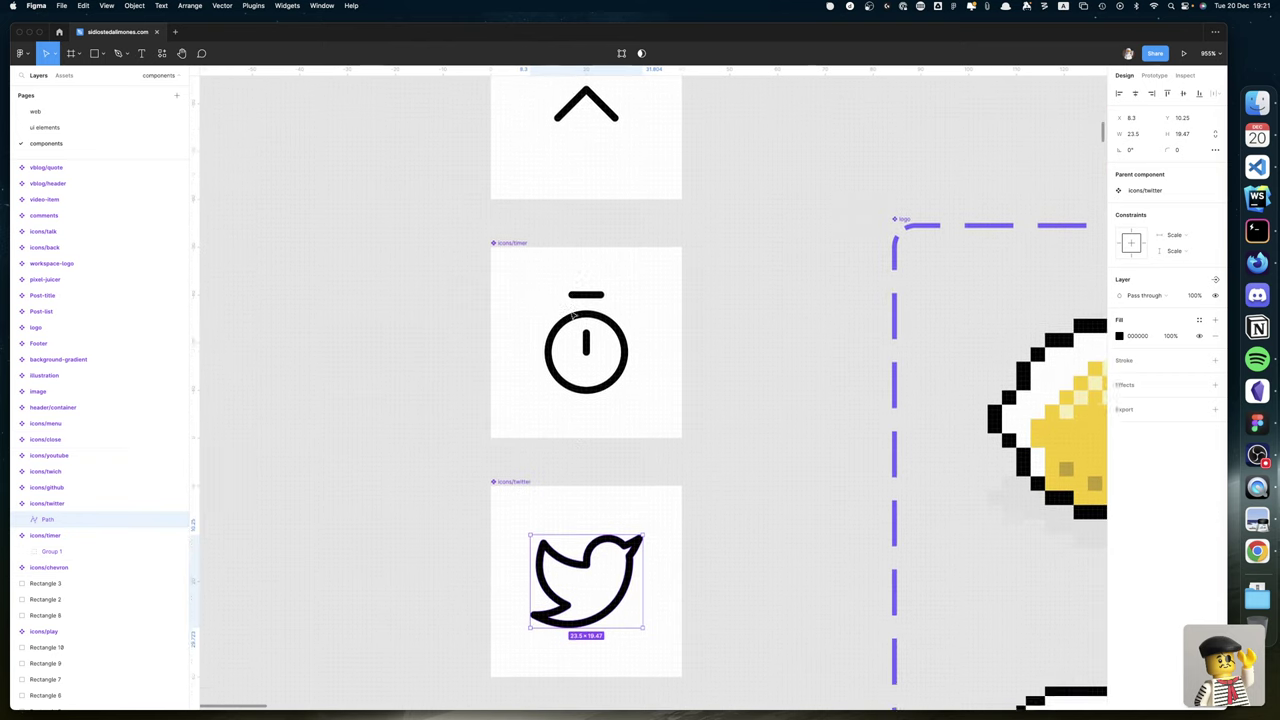
scroll(575, 340, down, 20)
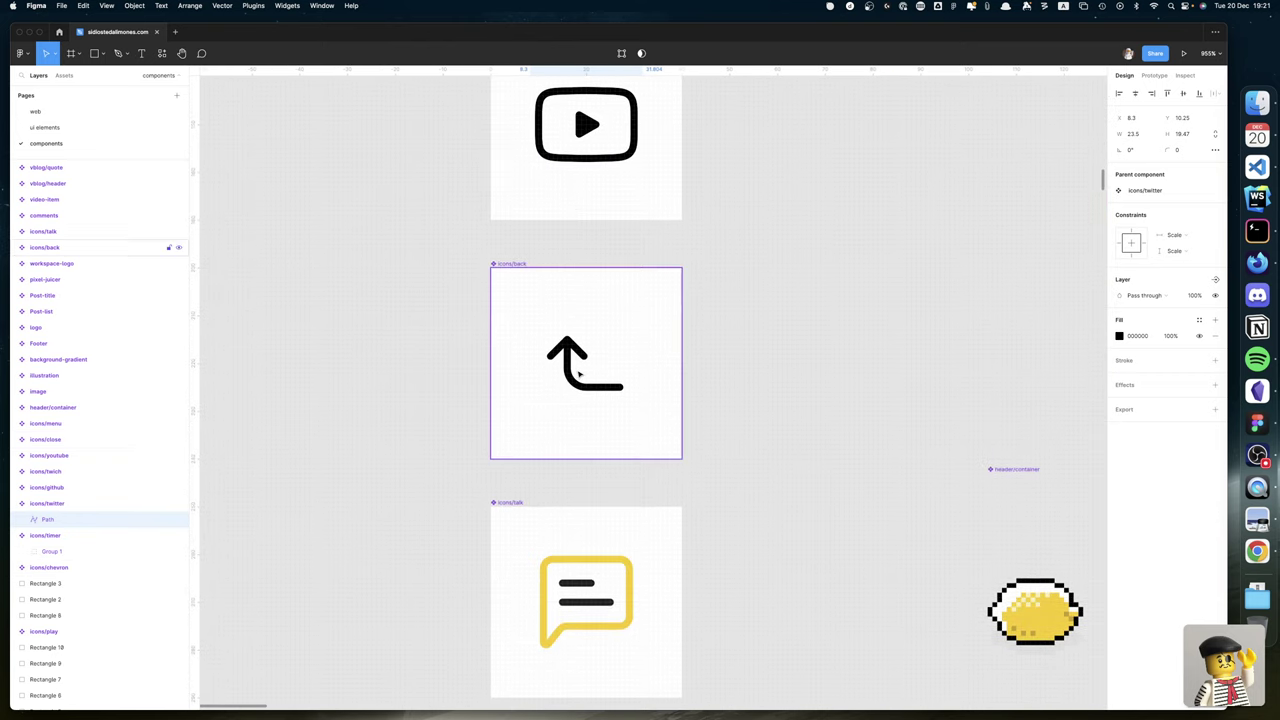
scroll(577, 389, down, 6)
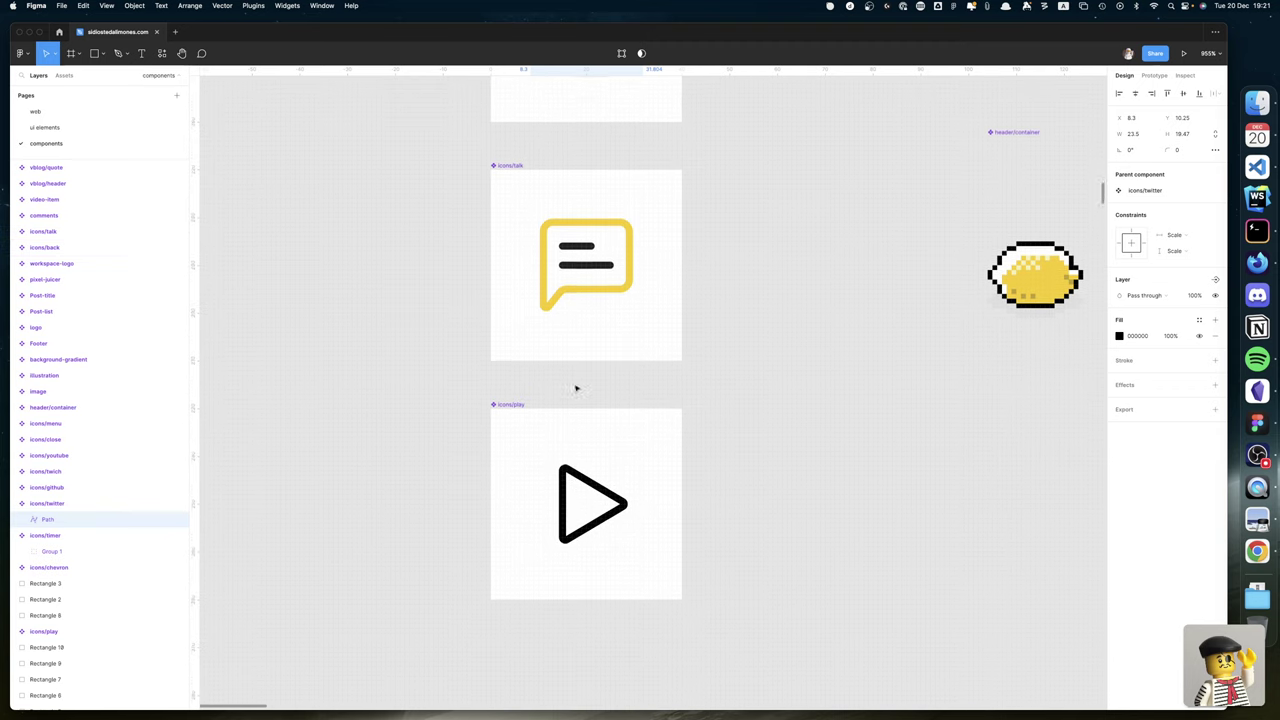
scroll(576, 389, down, 4)
scroll(576, 389, up, 20)
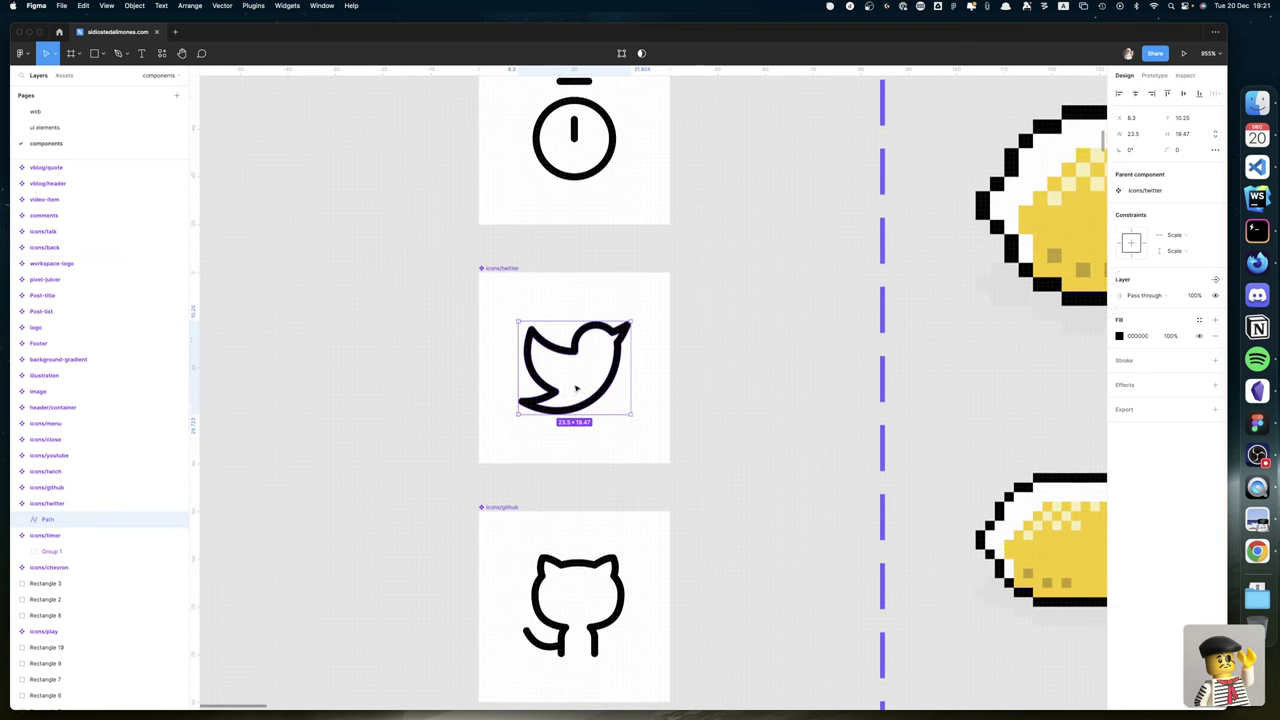
scroll(576, 389, up, 4)
Switch back to Iconoir in Firefox, search its icons for timer, and clear the search.
key(super+Tab)
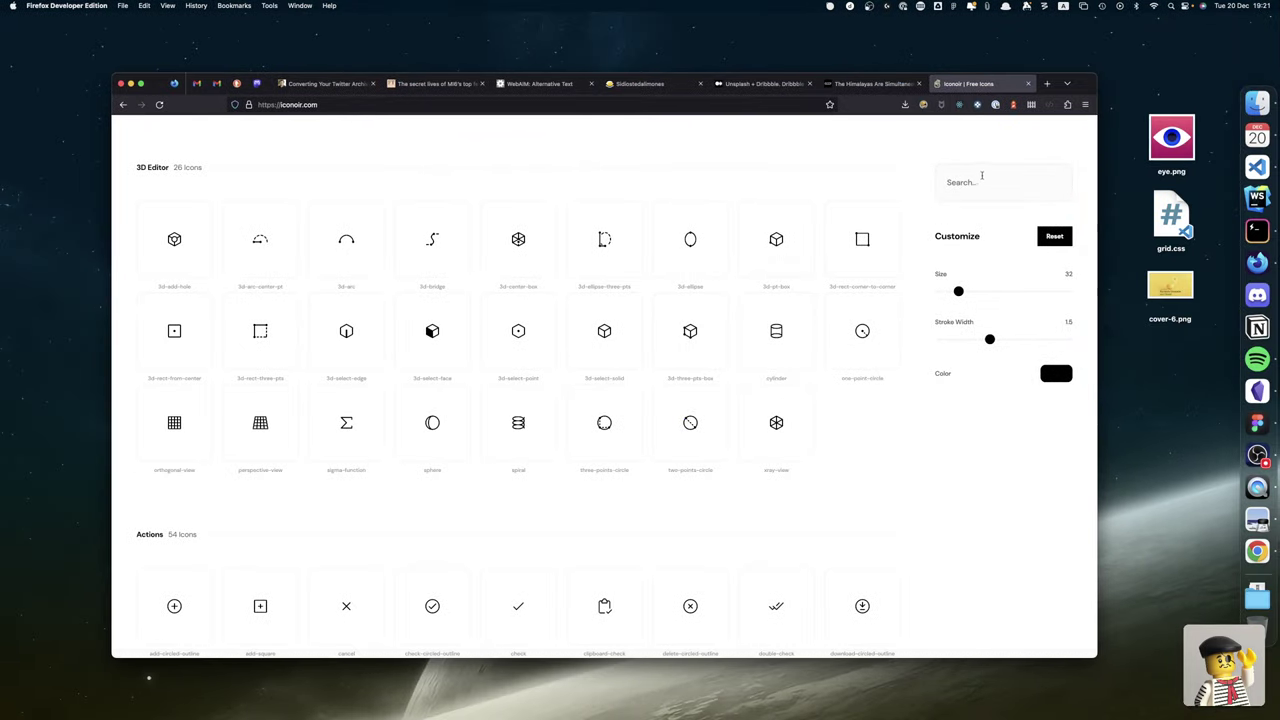
text(timer)
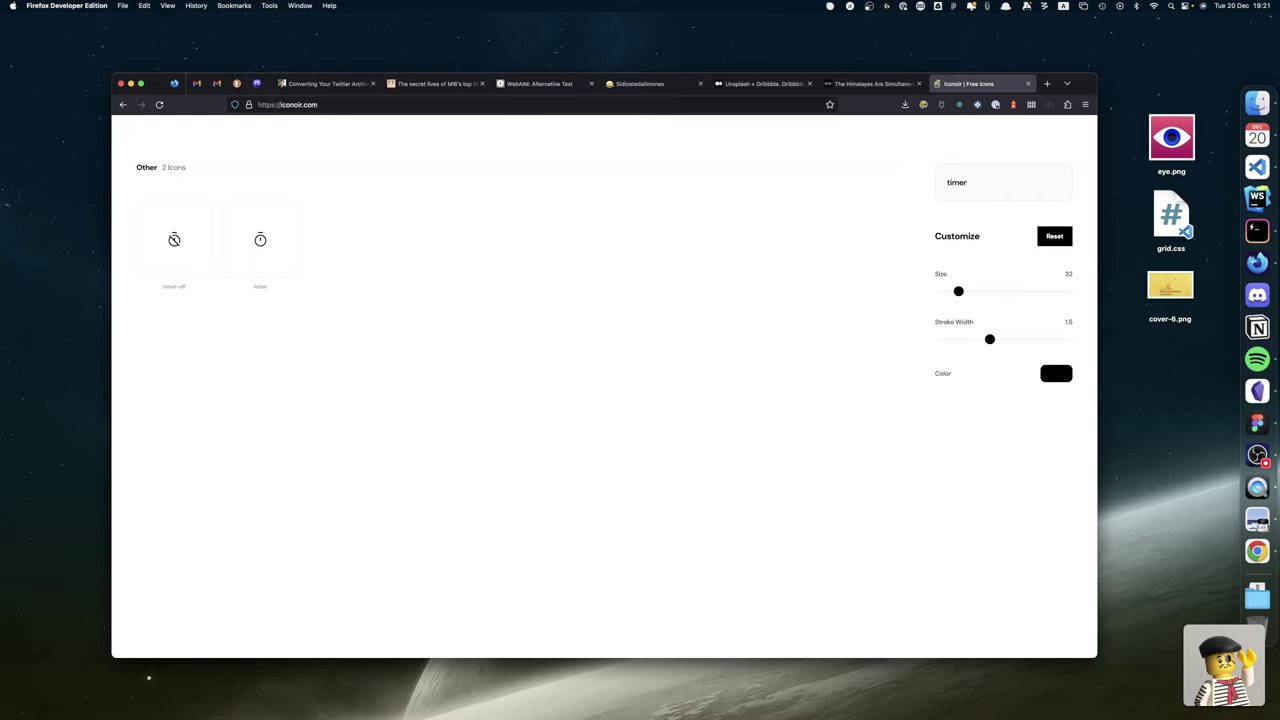
key(BackSpace)
key(BackSpace)
key(BackSpace)
key(BackSpace)
key(BackSpace)
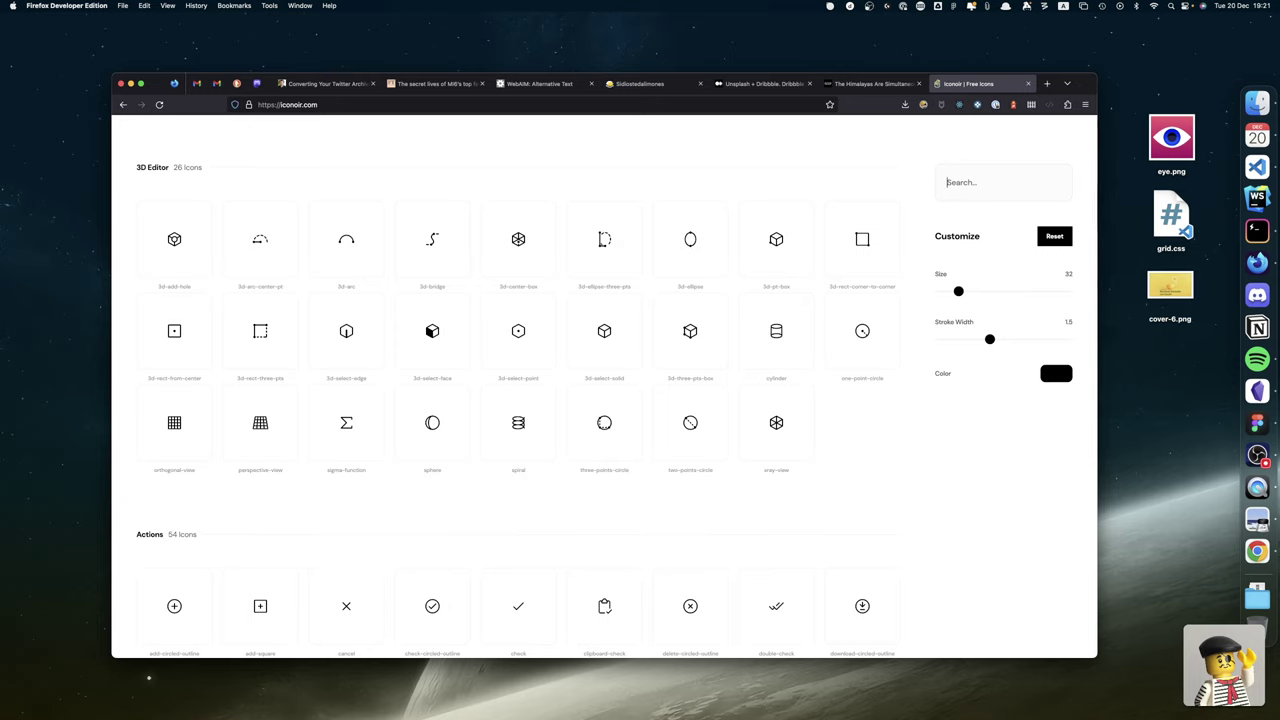
Search the Iconoir icons for off and clear the search.
text(off)
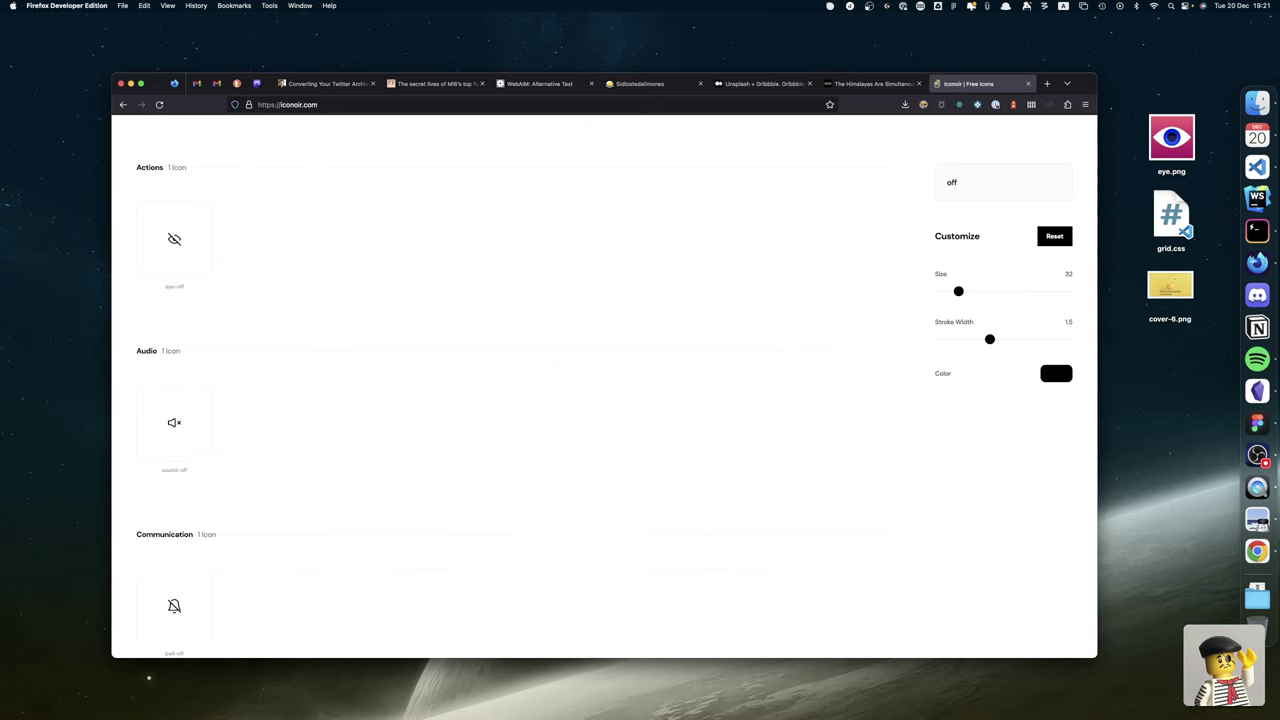
key(BackSpace)
key(BackSpace)
key(BackSpace)
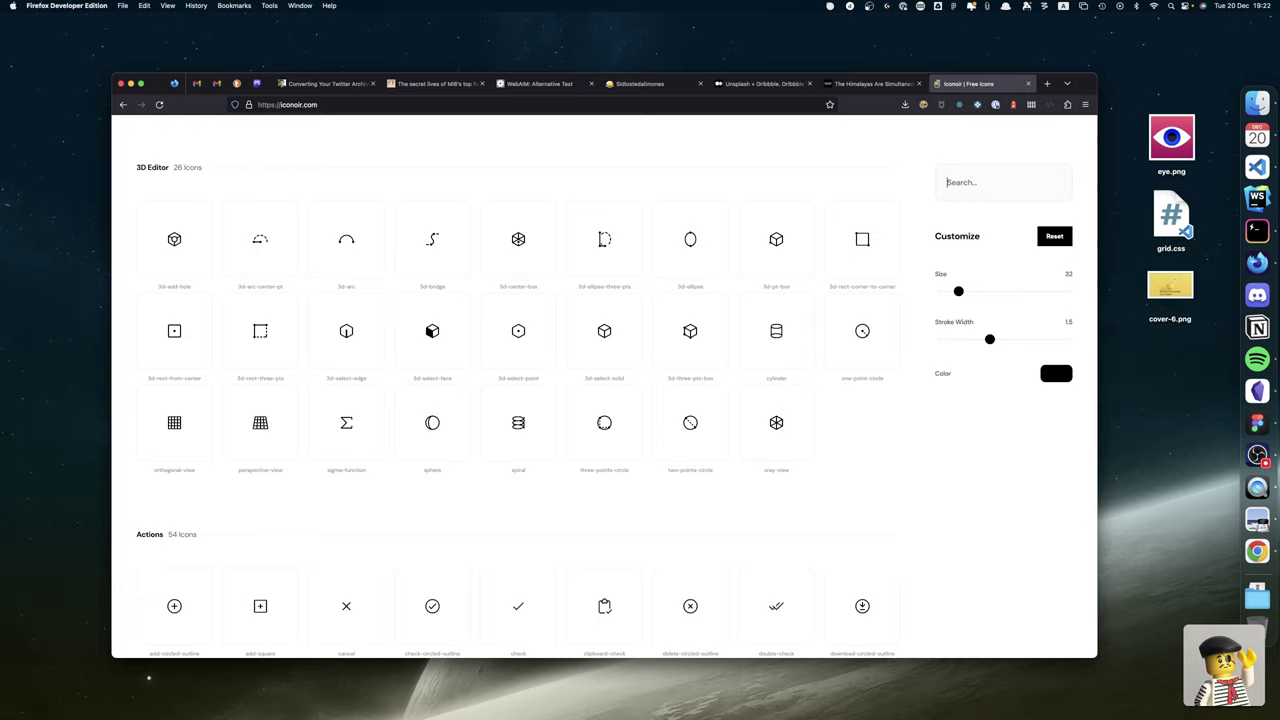
Find the timer icon on Iconoir, copy its SVG code, and paste it in Penpot's web file beside the home-mobile-1 frame.
text(timer)
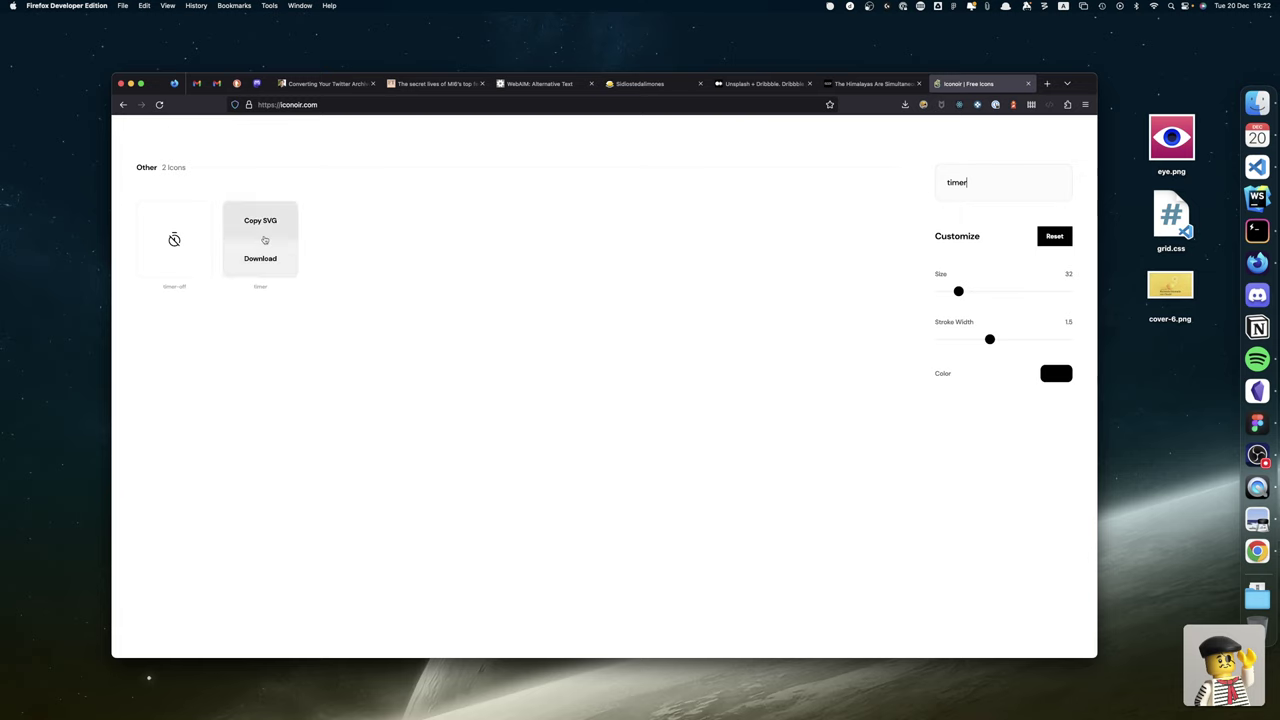
click(260, 219)
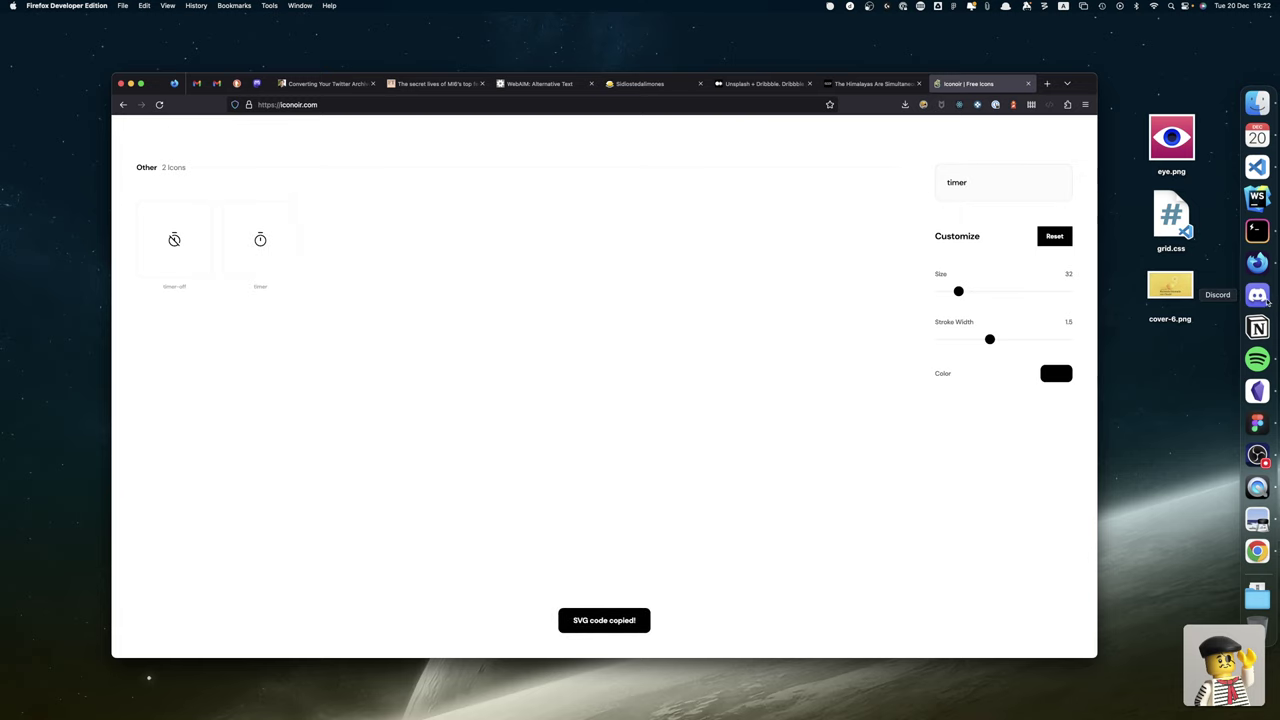
click(1255, 553)
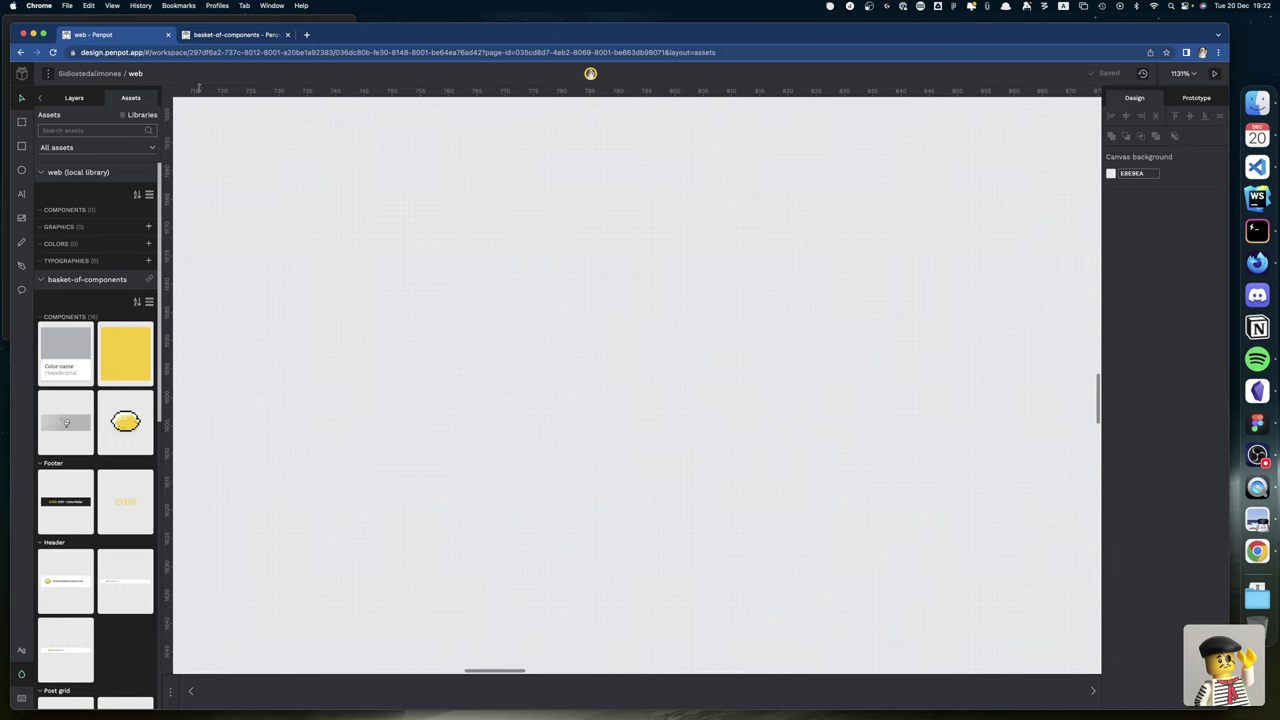
click(74, 98)
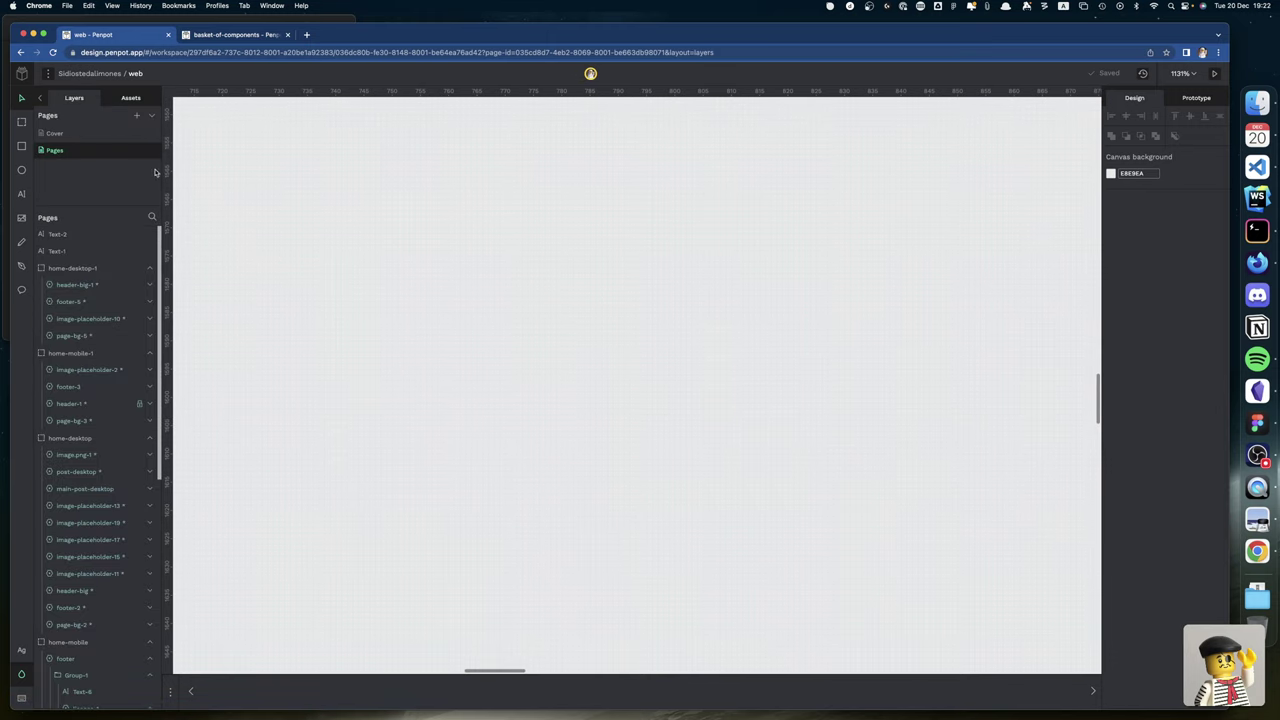
scroll(320, 246, down, 1)
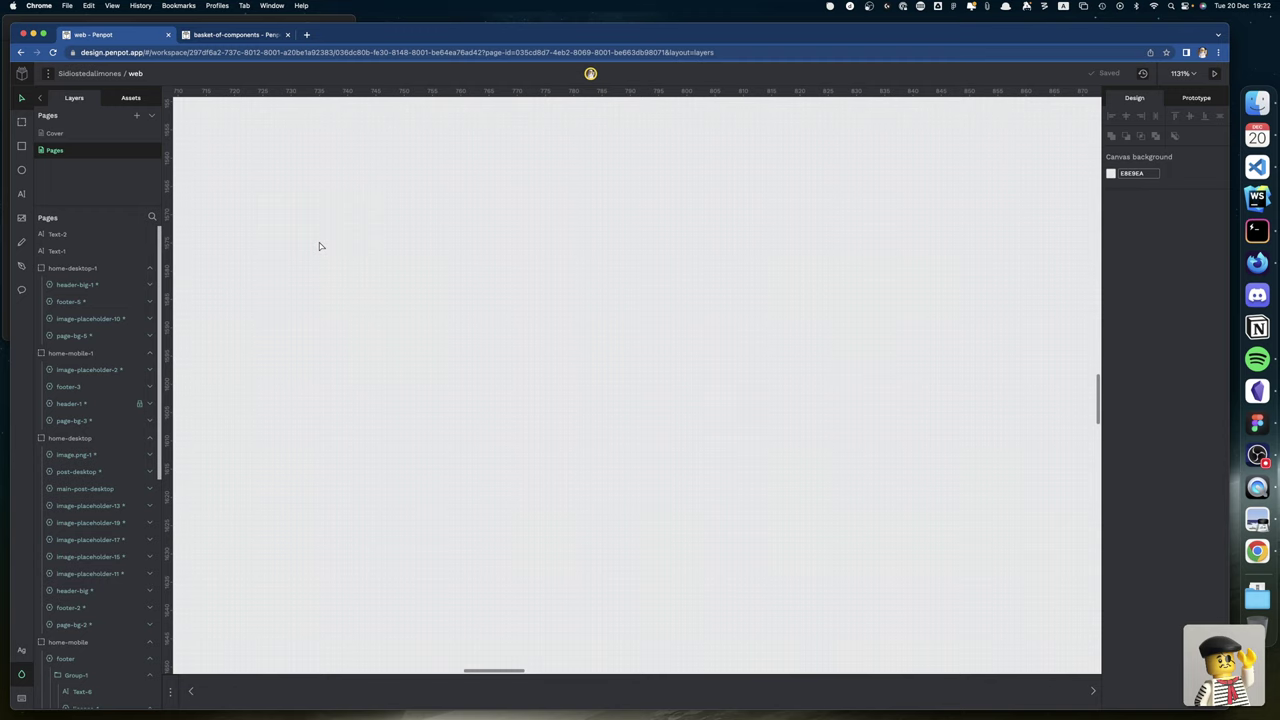
key(shift+1)
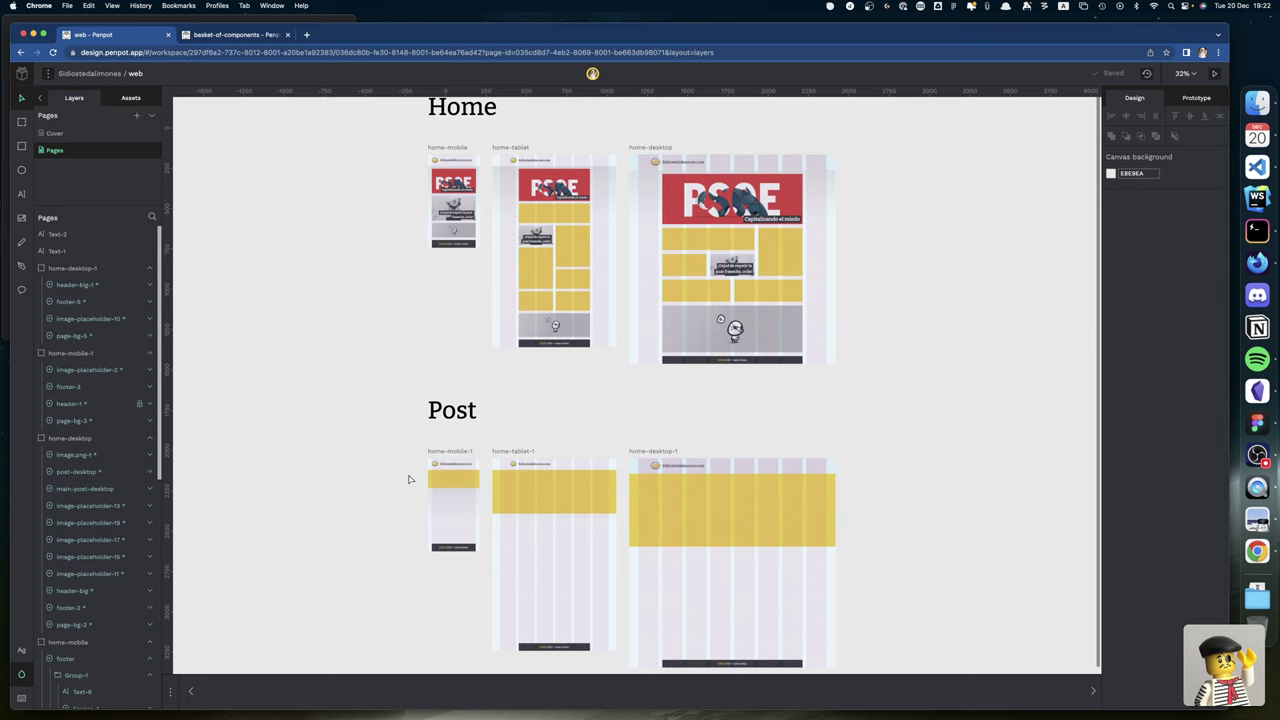
click(447, 472)
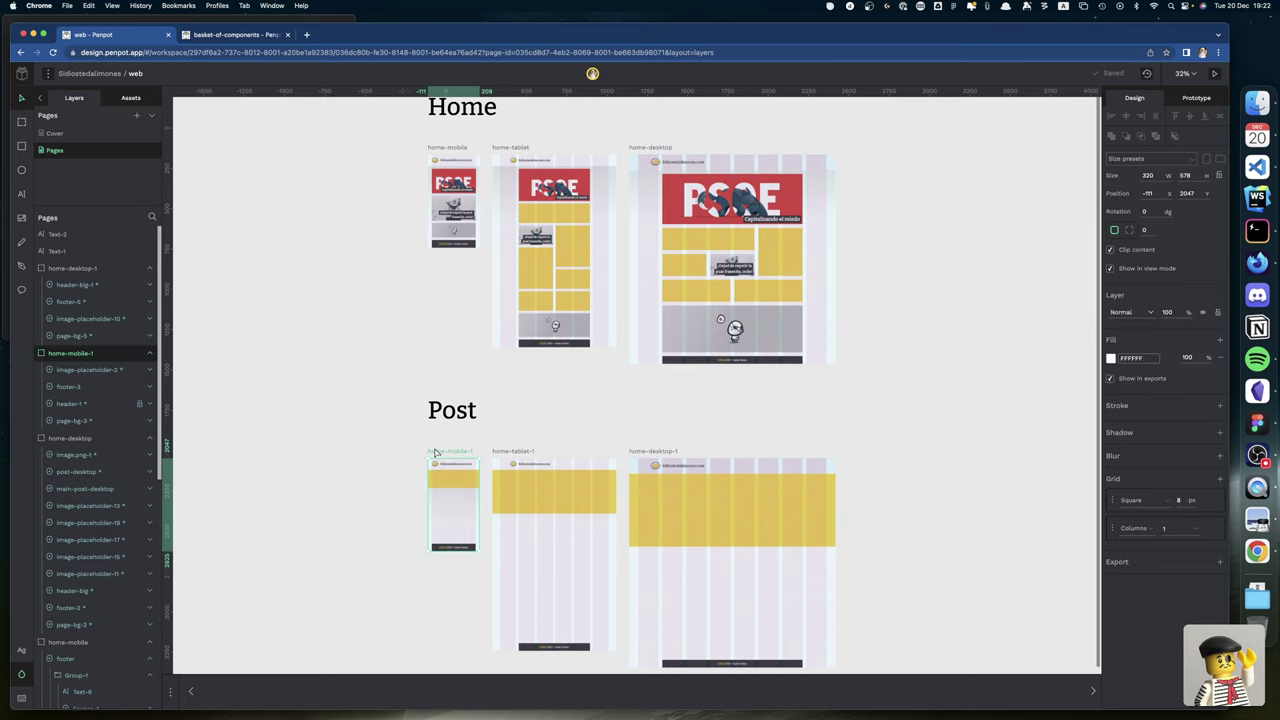
key(shift+2)
click(442, 469)
key(super+v)
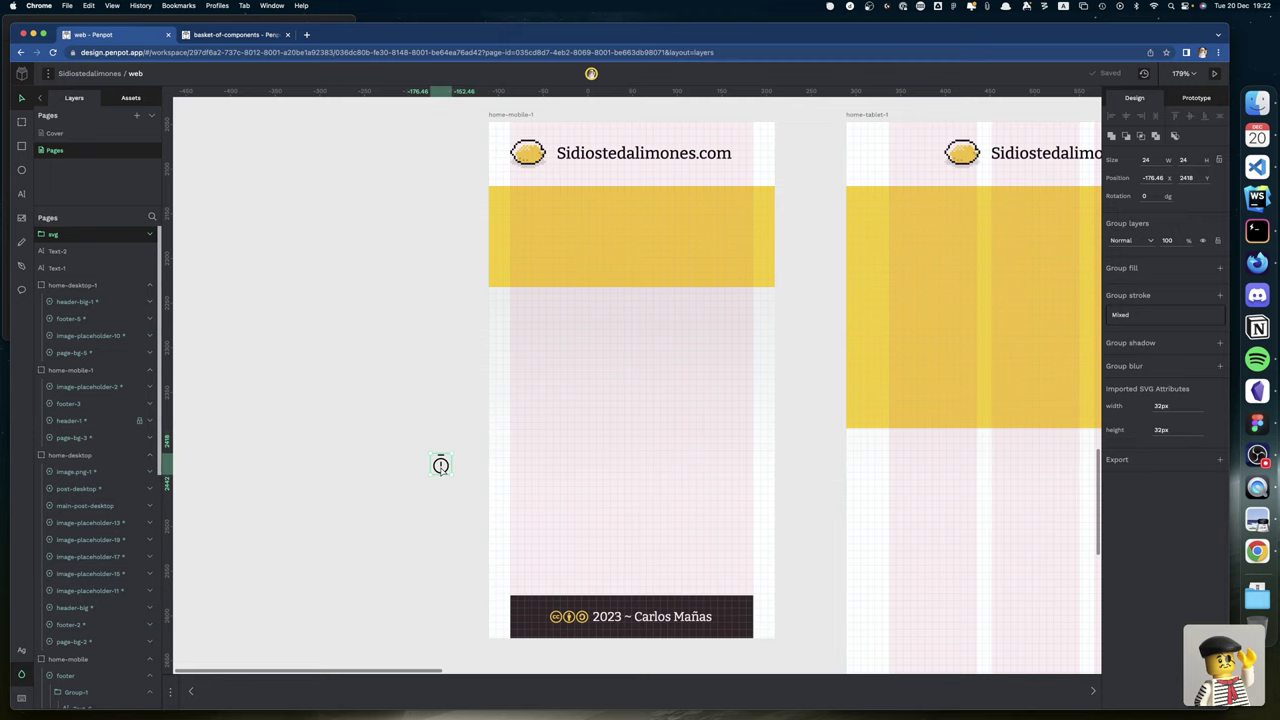
Switch to the Sidiostedalimones post in Firefox and inspect the reading-time element's markup, expanding its contents.
key(super+Tab)
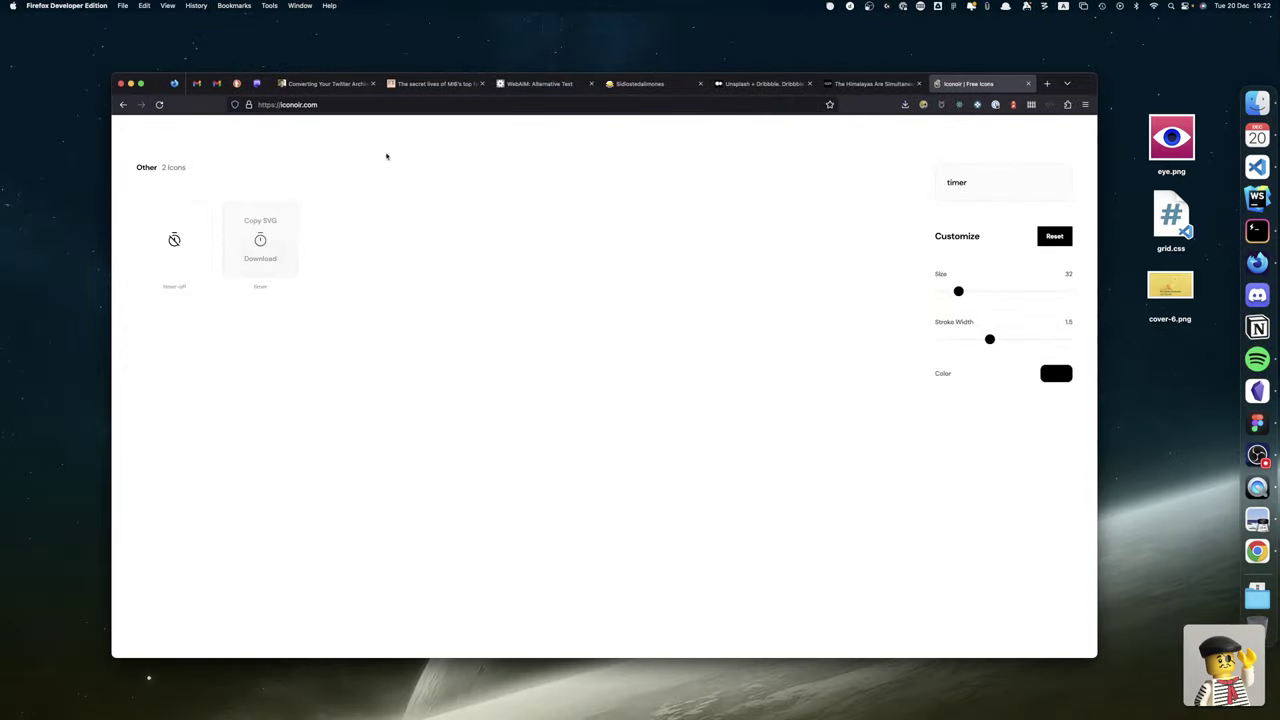
click(645, 84)
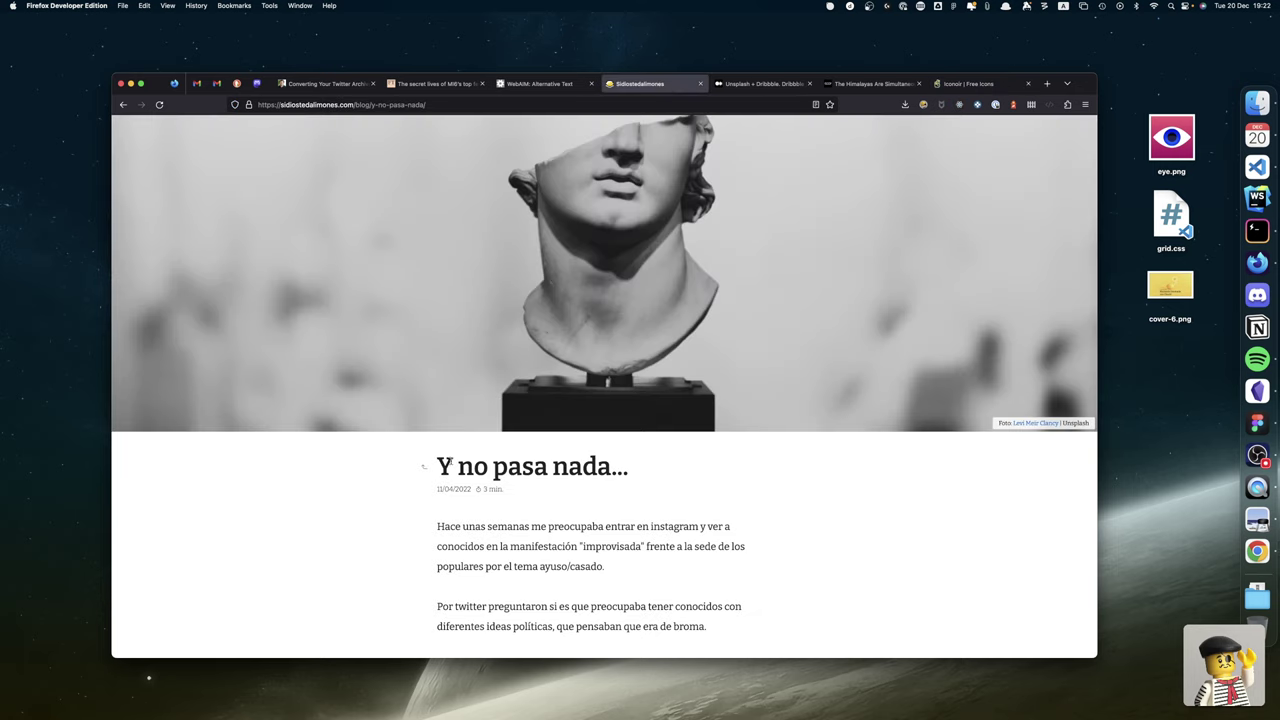
right_click(480, 489)
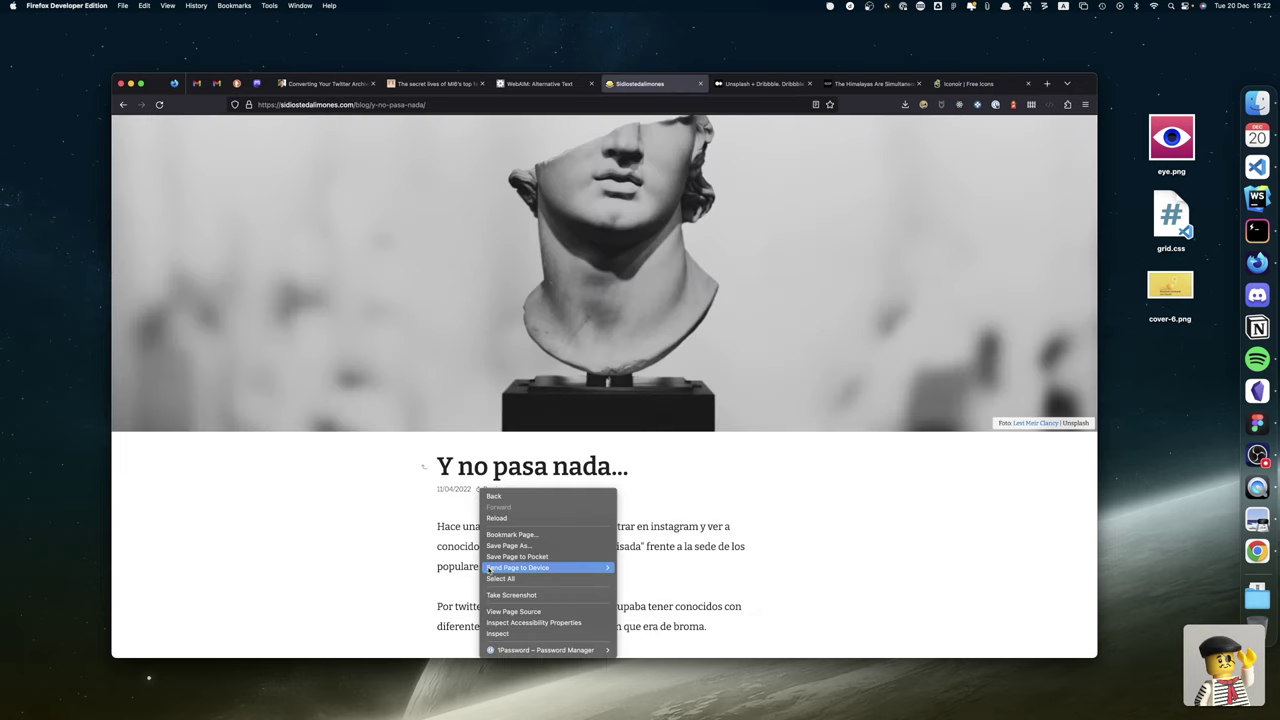
click(497, 633)
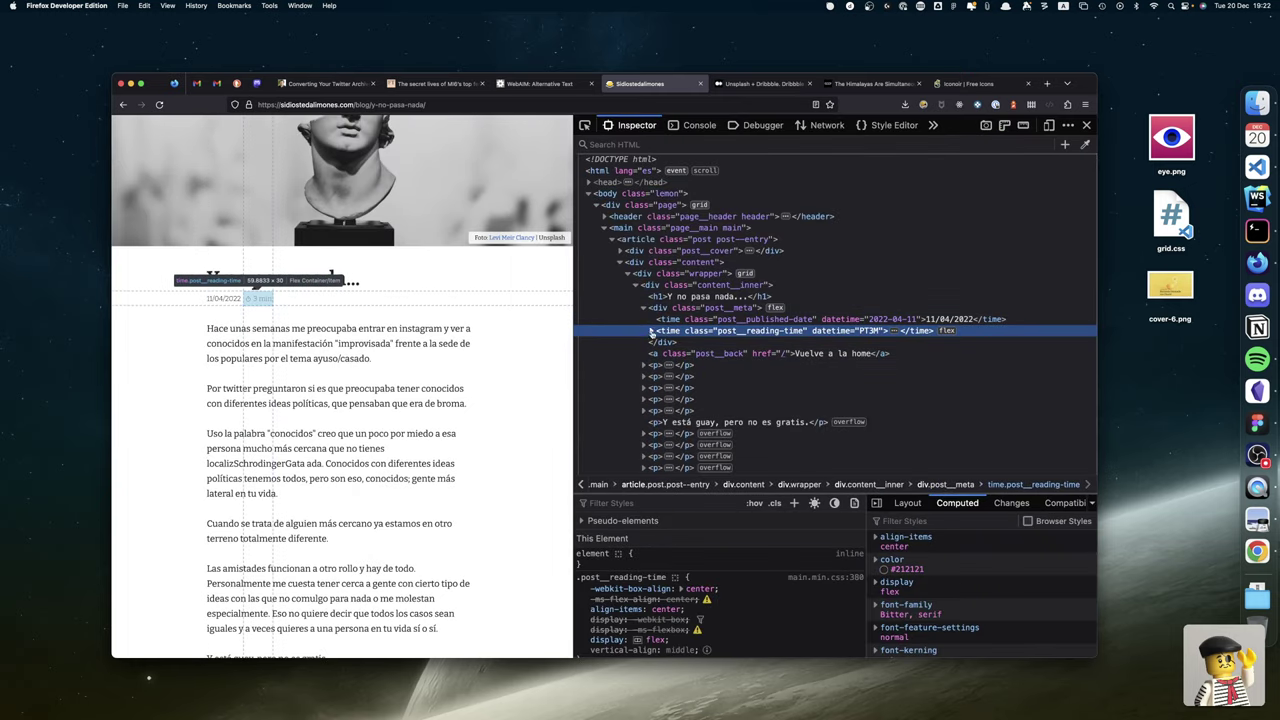
click(651, 331)
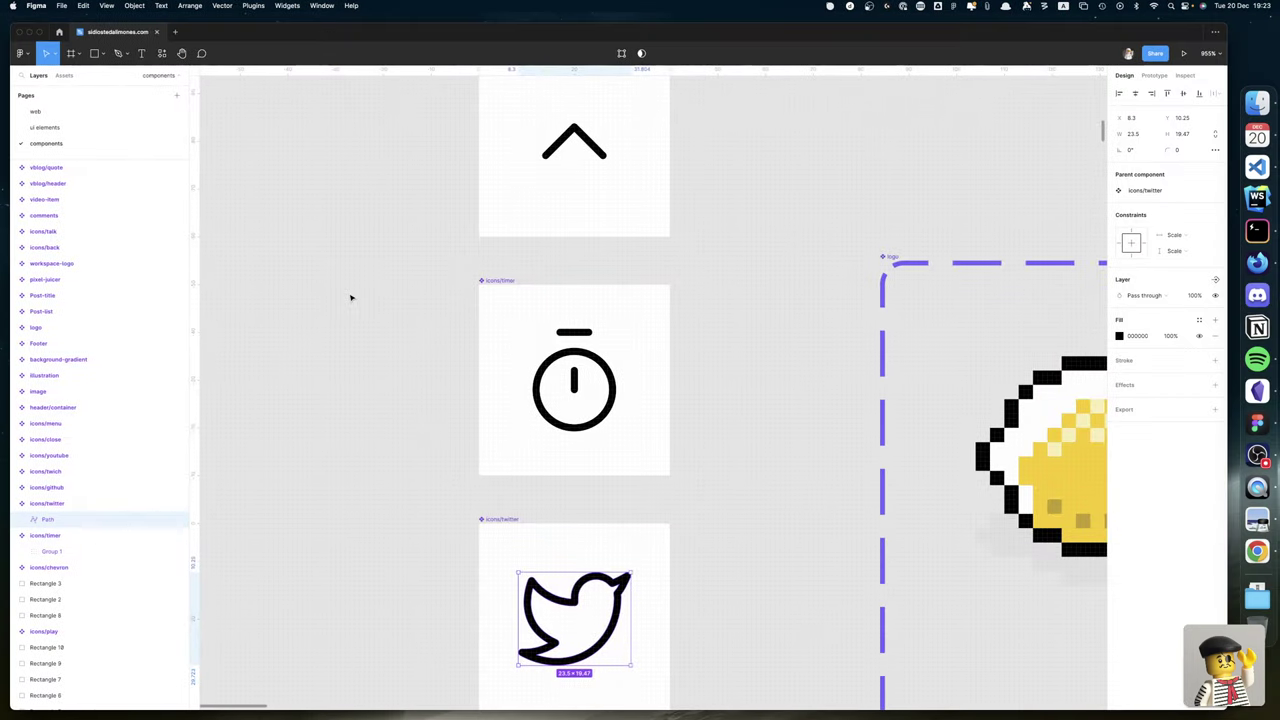
Review the icon component column in Figma, then switch to Penpot and view the home-mobile-1 frame with the timer icon beside it.
scroll(351, 297, down, 5)
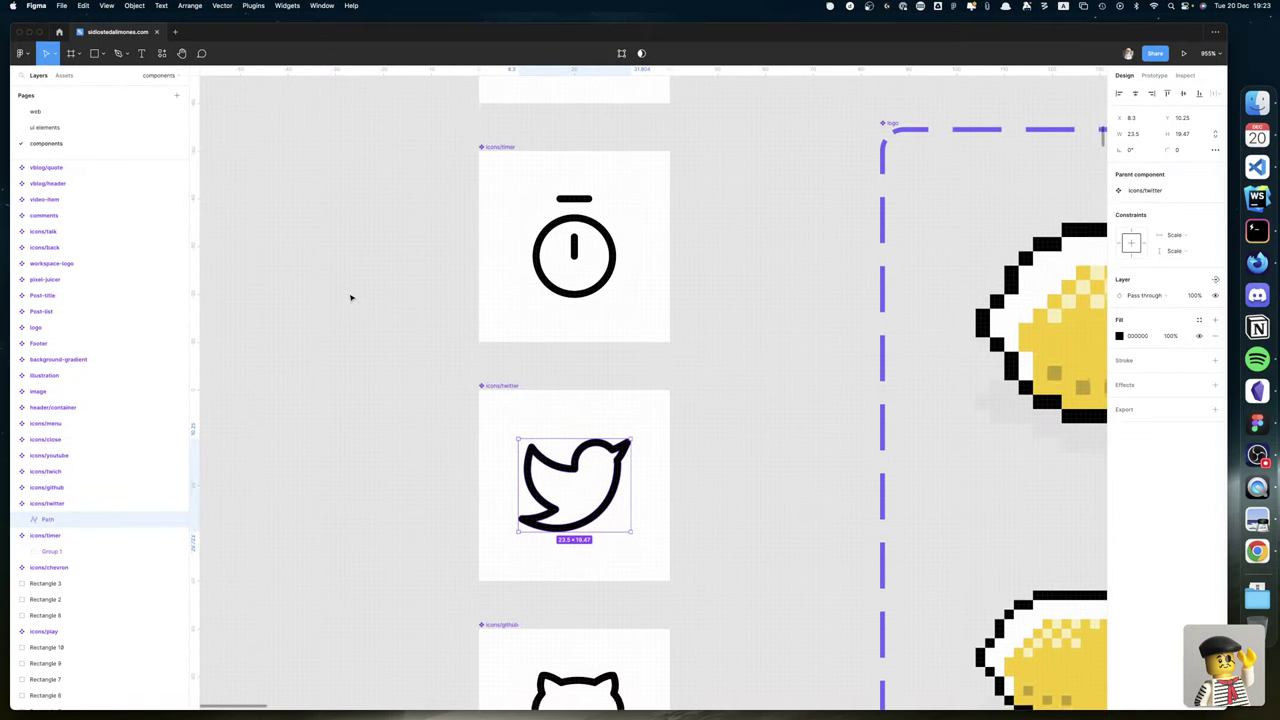
scroll(351, 297, down, 5)
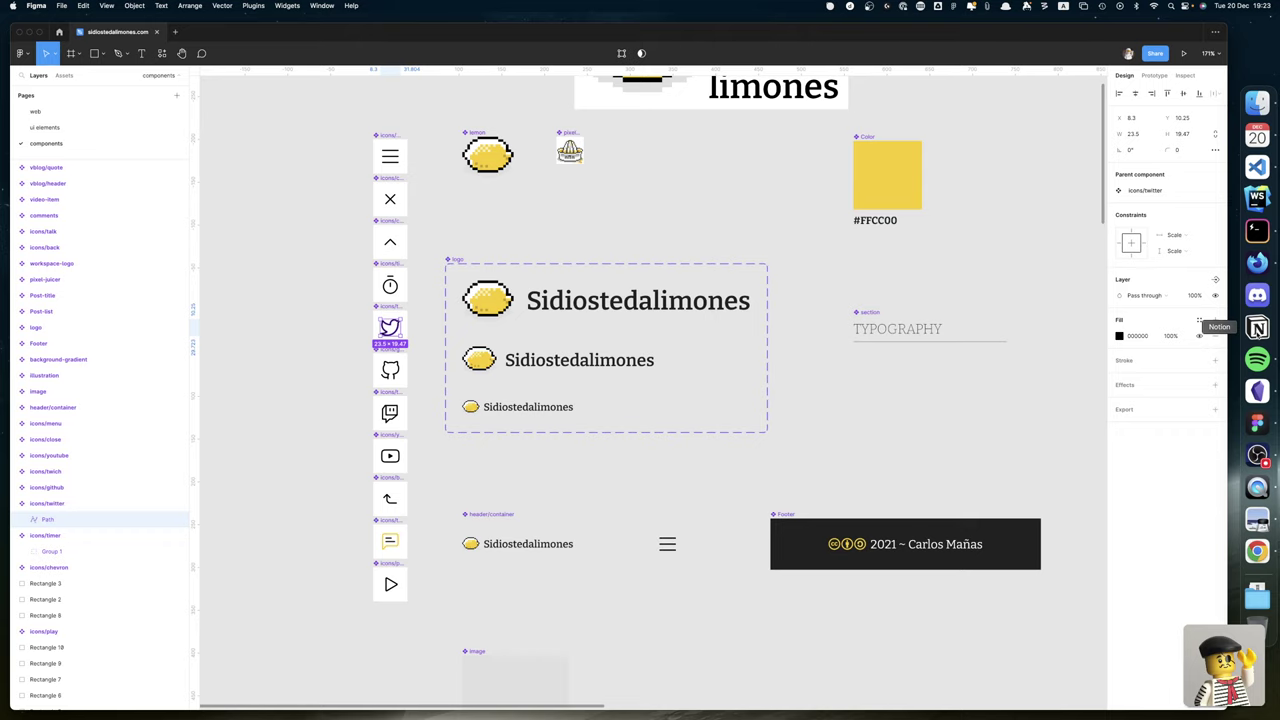
click(1256, 550)
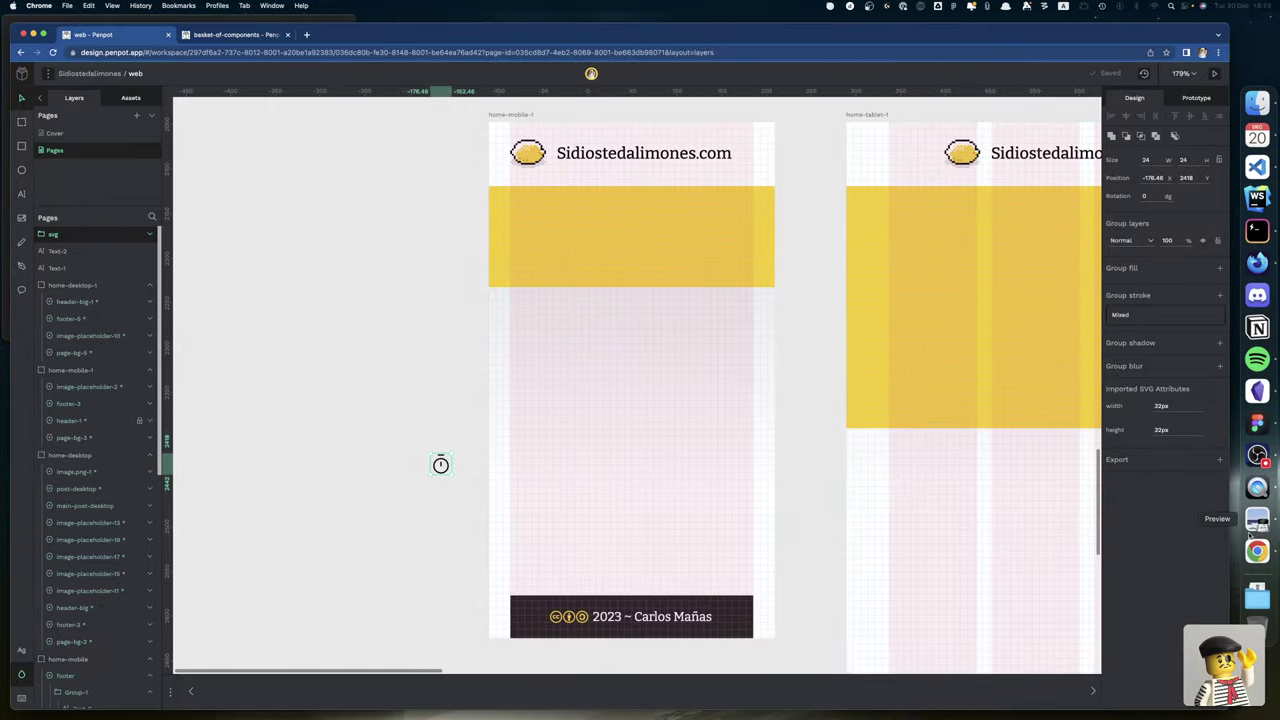
scroll(575, 304, right, 5)
scroll(575, 304, up, 2)
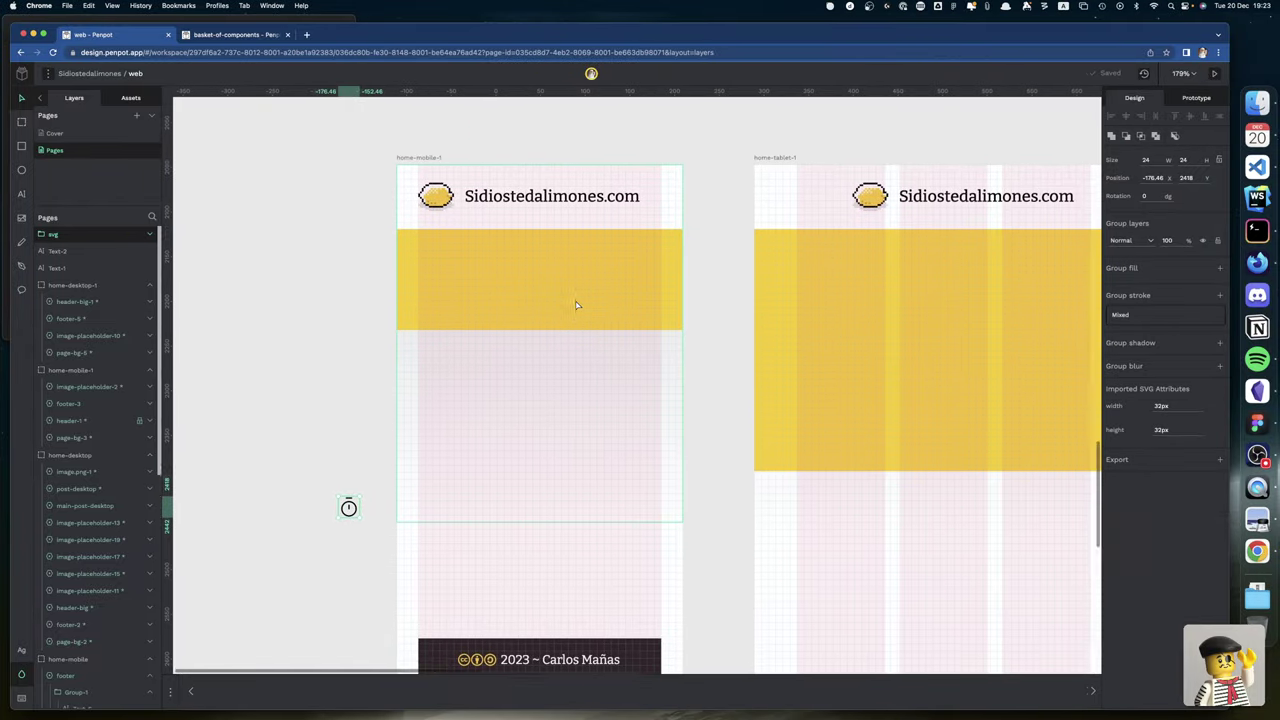
scroll(575, 304, left, 2)
scroll(575, 304, up, 1)
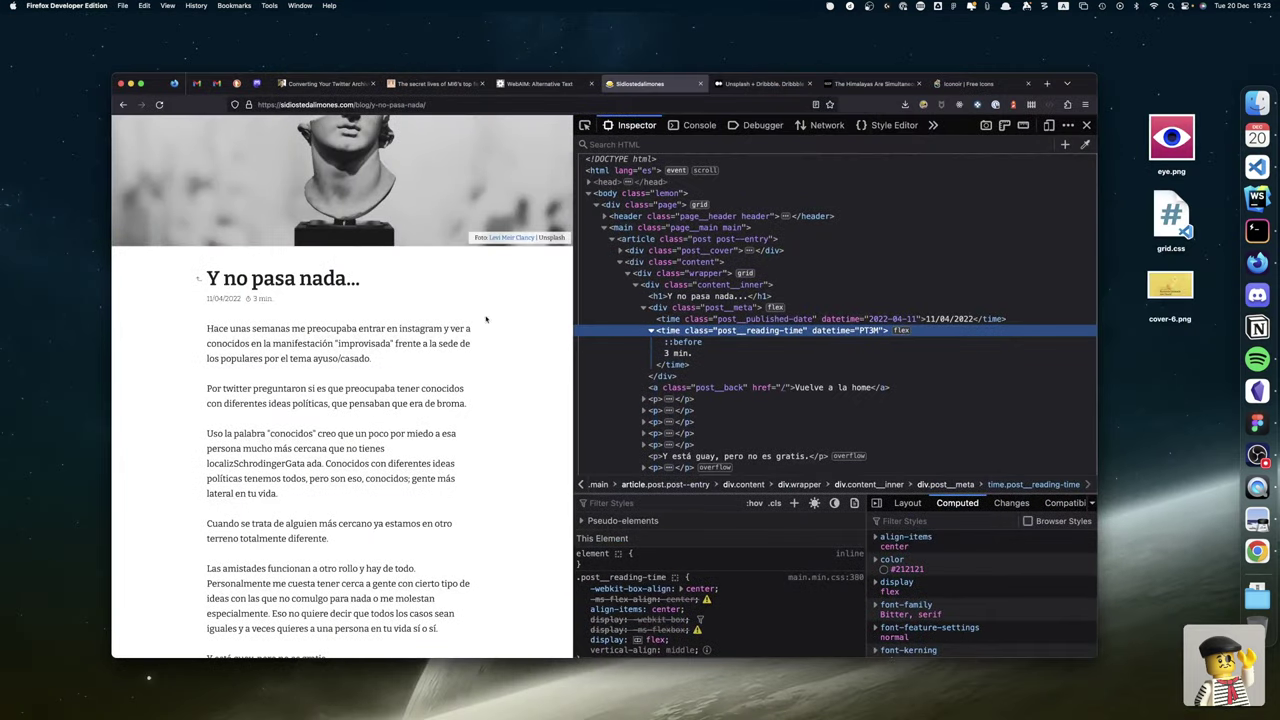
In Firefox, open the blog post "Buscando logos de juegos de rol en 2022", skim through it, and copy its title.
click(123, 104)
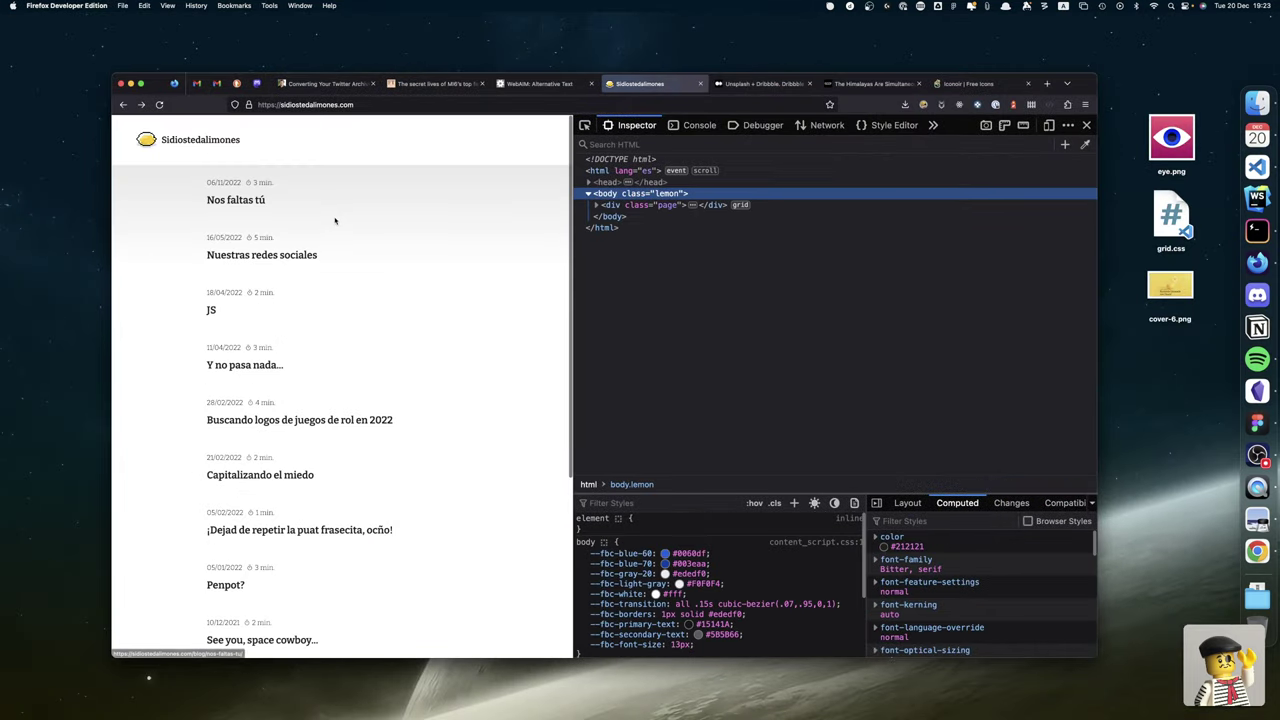
mouse_move(402, 424)
mouse_down()
mouse_move(326, 426)
mouse_move(396, 423)
mouse_up()
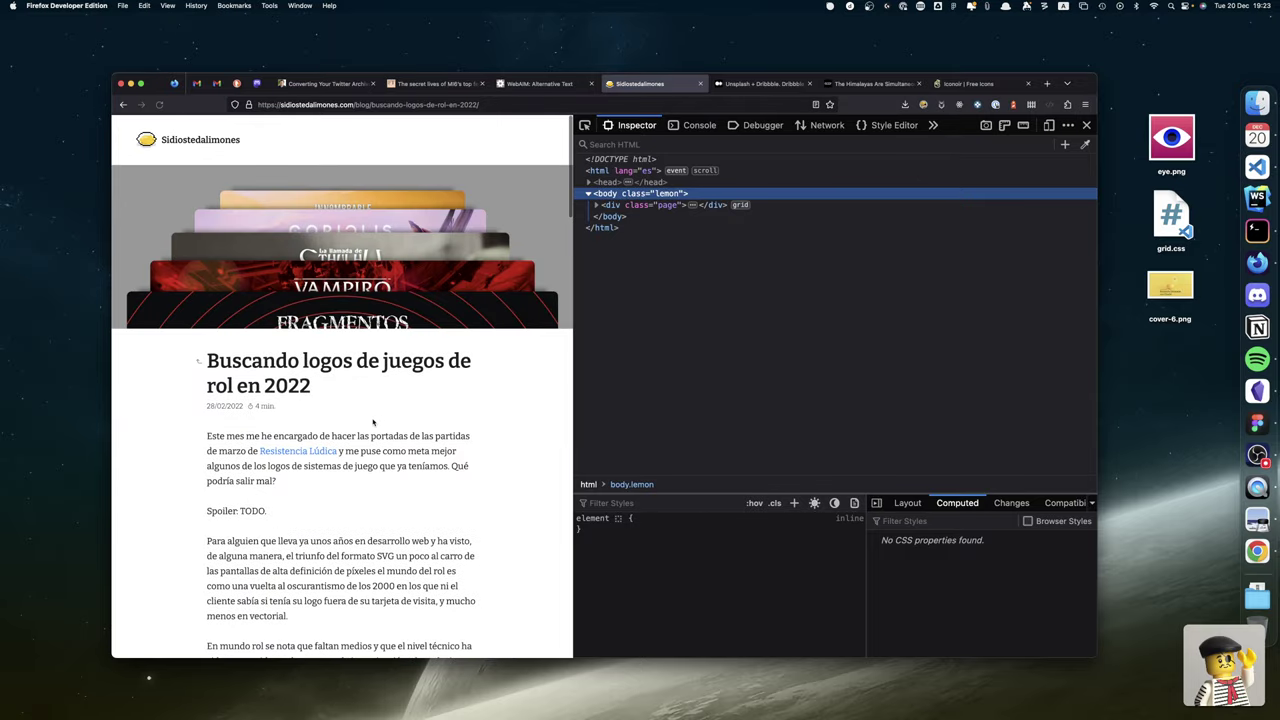
scroll(372, 424, down, 10)
scroll(372, 424, down, 10)
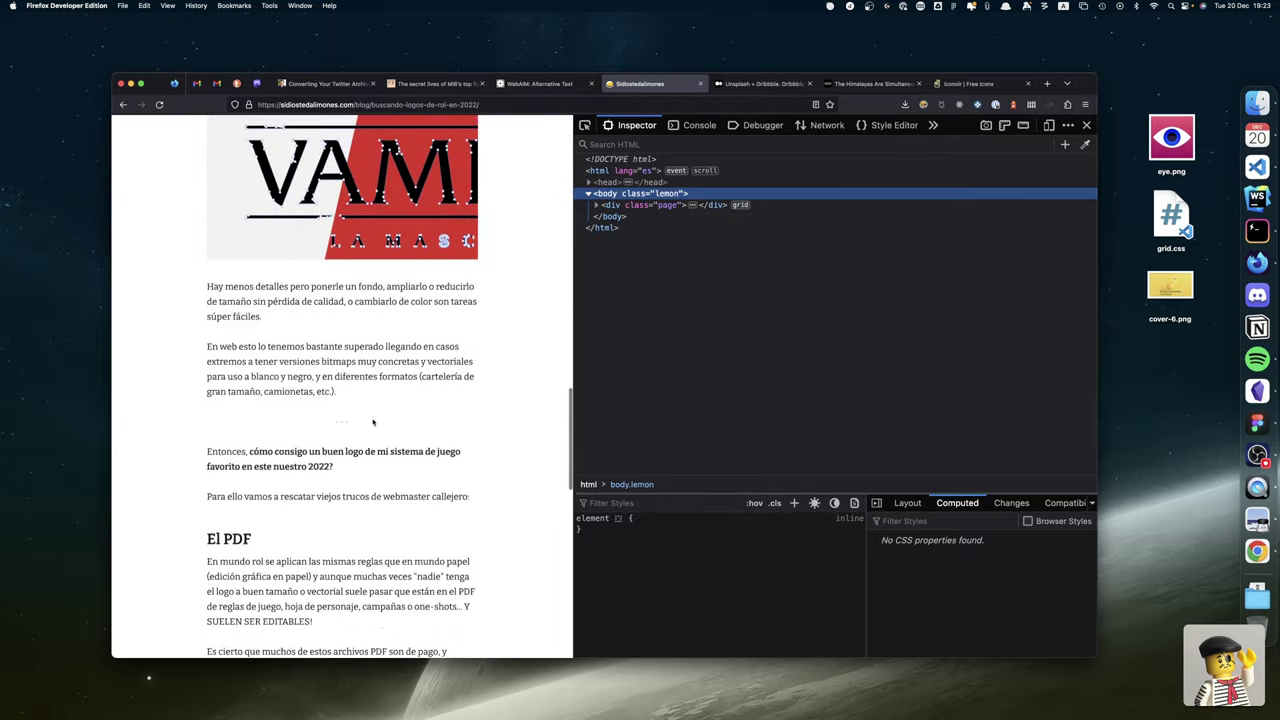
scroll(373, 422, down, 5)
scroll(360, 410, up, 15)
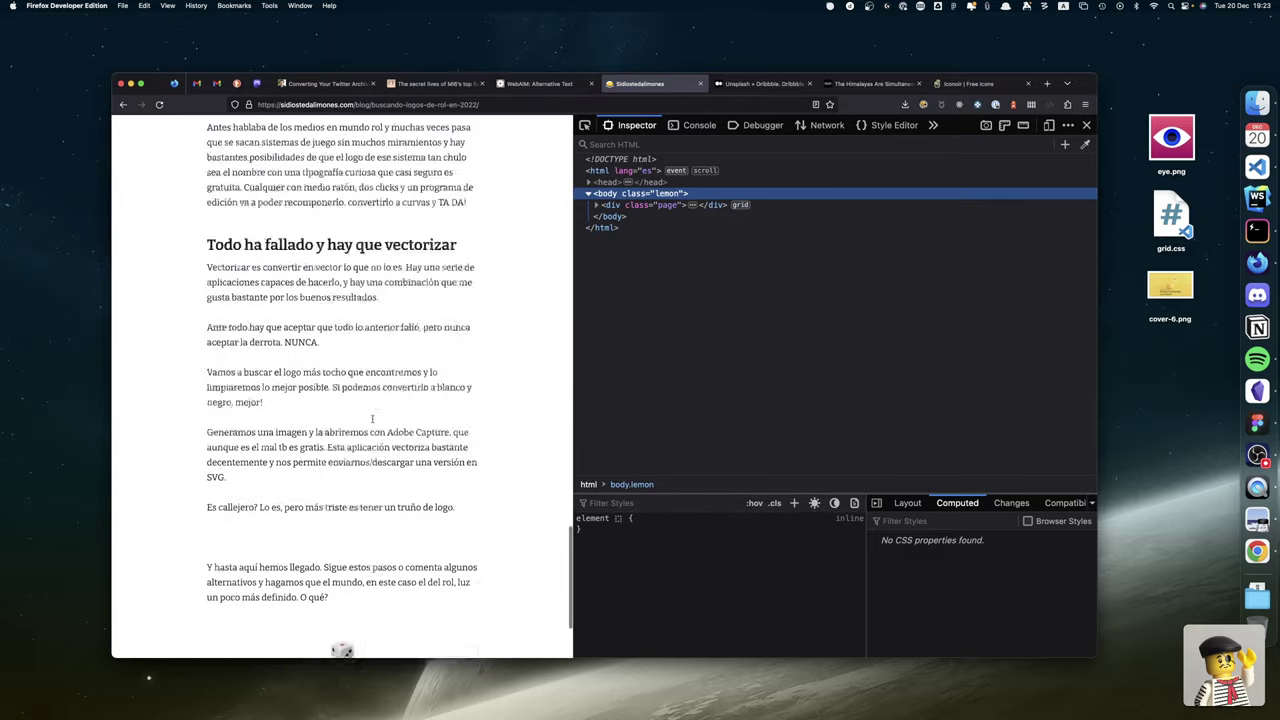
drag(316, 392, 207, 362)
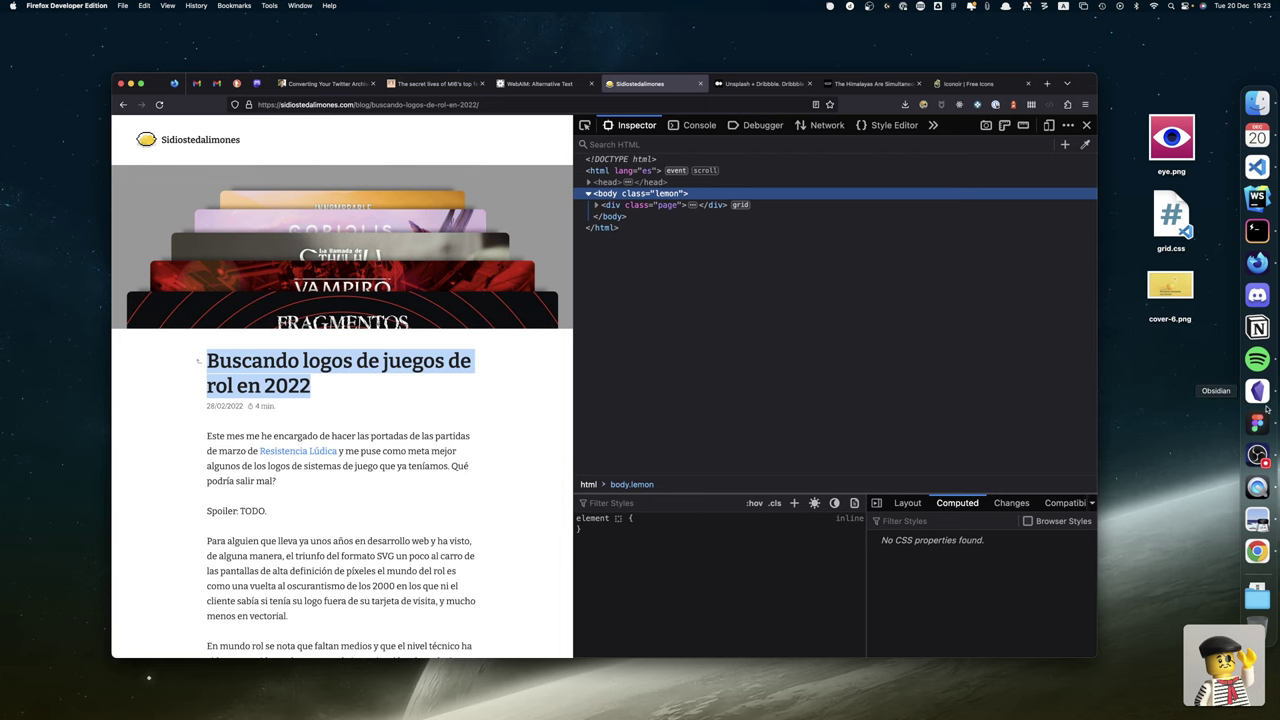
Switch to the Obsidian content checklist and add a Volver item after Listas under Post.
key(ctrl+Right)
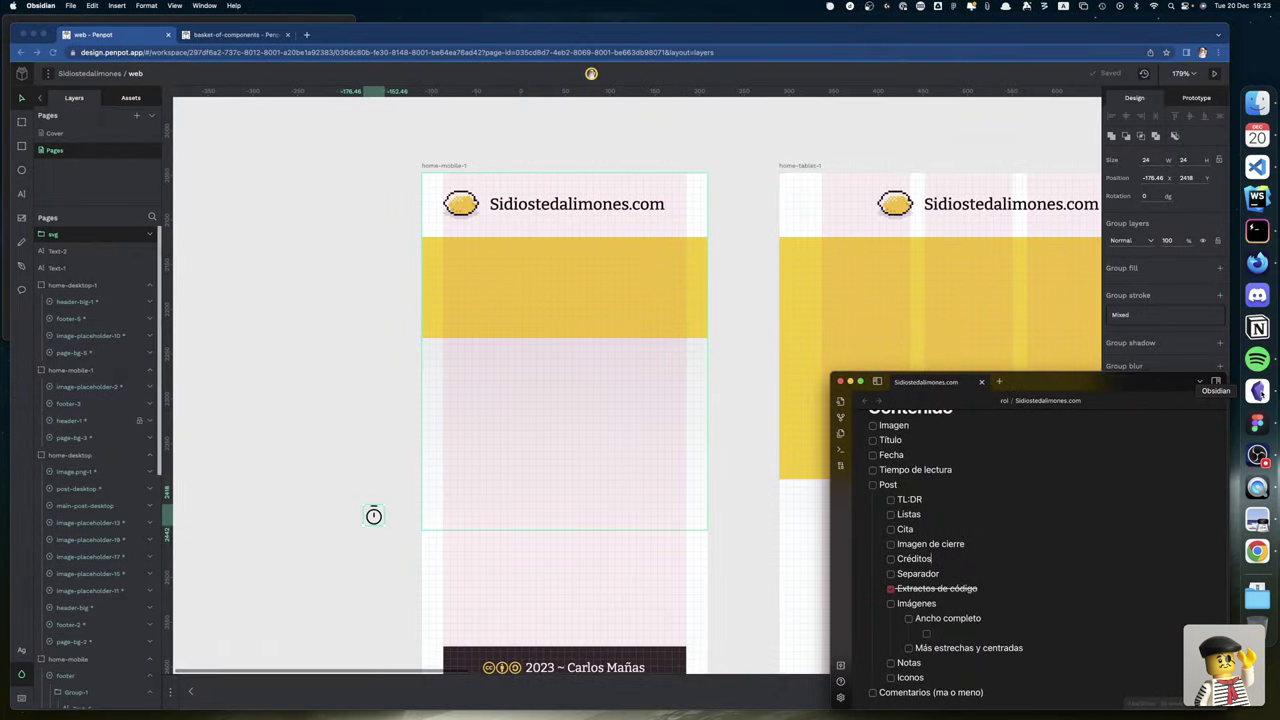
click(952, 510)
key(Return)
text(Volv)
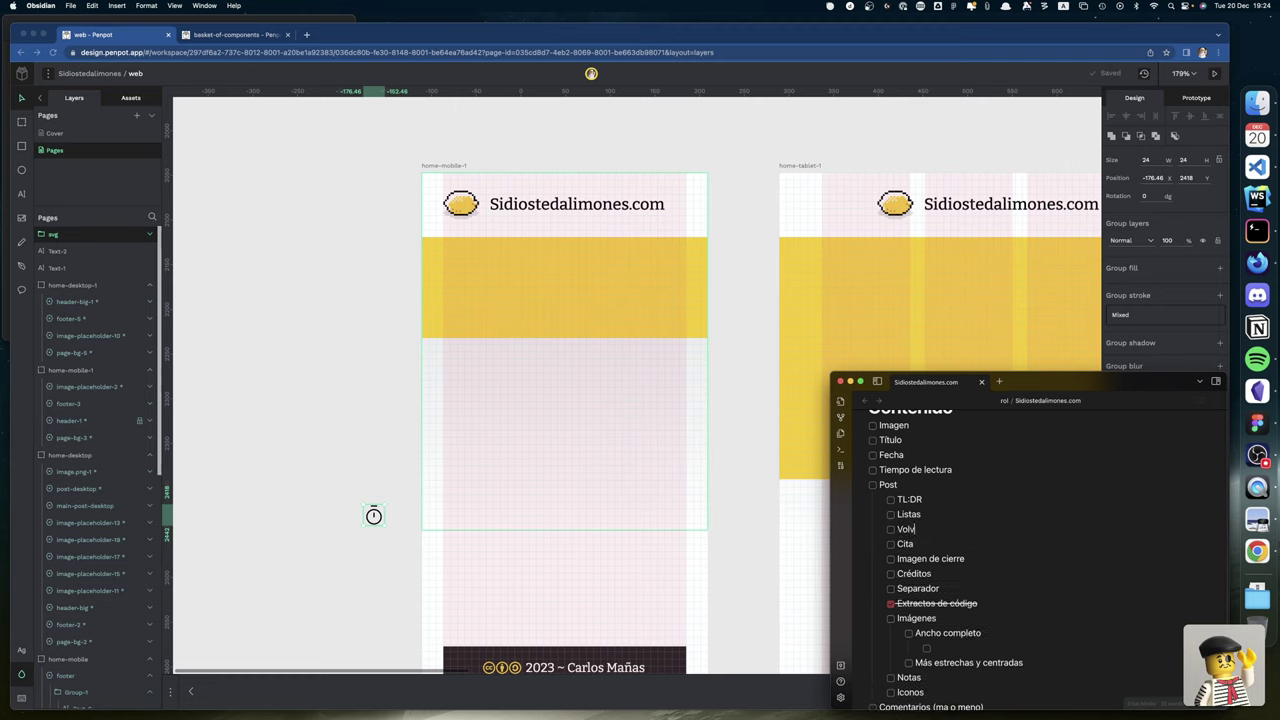
text(er)
Replace the Iconos checklist item below Notas with Fecha and add Tiempo de lectura after it.
click(909, 529)
key(Down)
key(Down)
key(Down)
key(Down)
key(Down)
key(Down)
key(Down)
key(Down)
key(Down)
key(Down)
key(Down)
key(shift+End)
text(Fecha)
key(Return)
text(T)
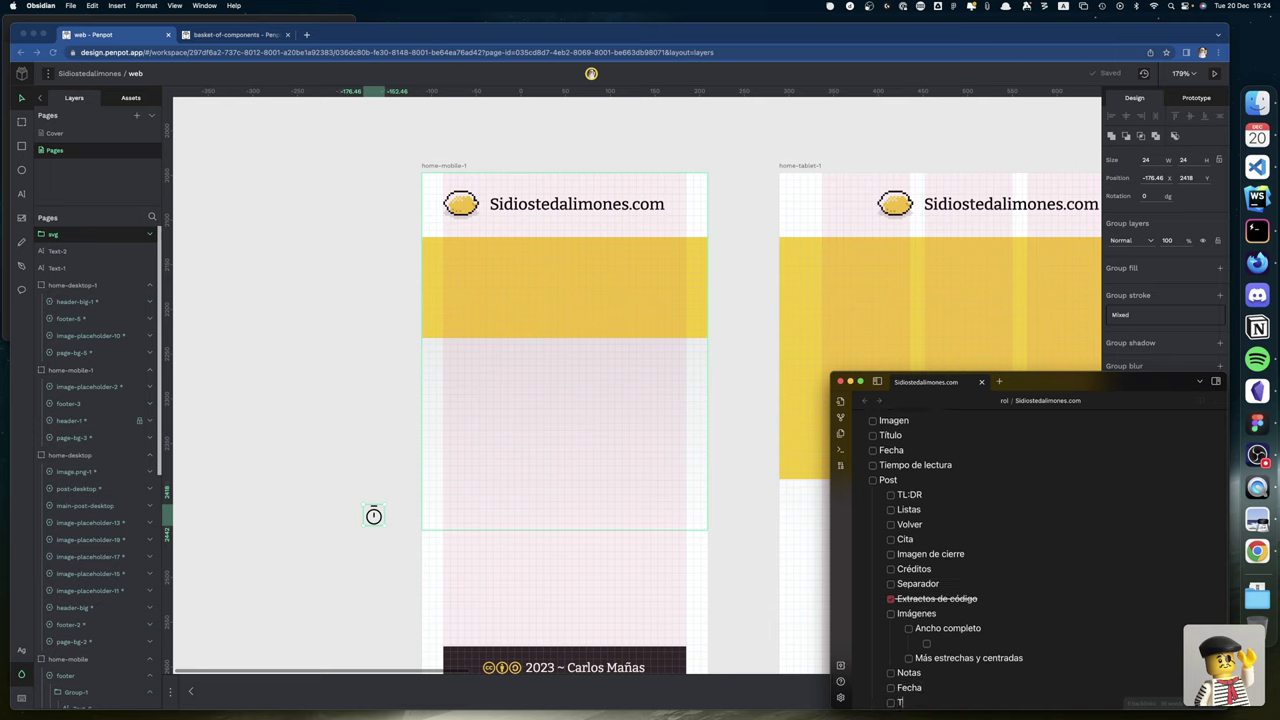
text(iempo de lectura)
scroll(998, 489, down, 3)
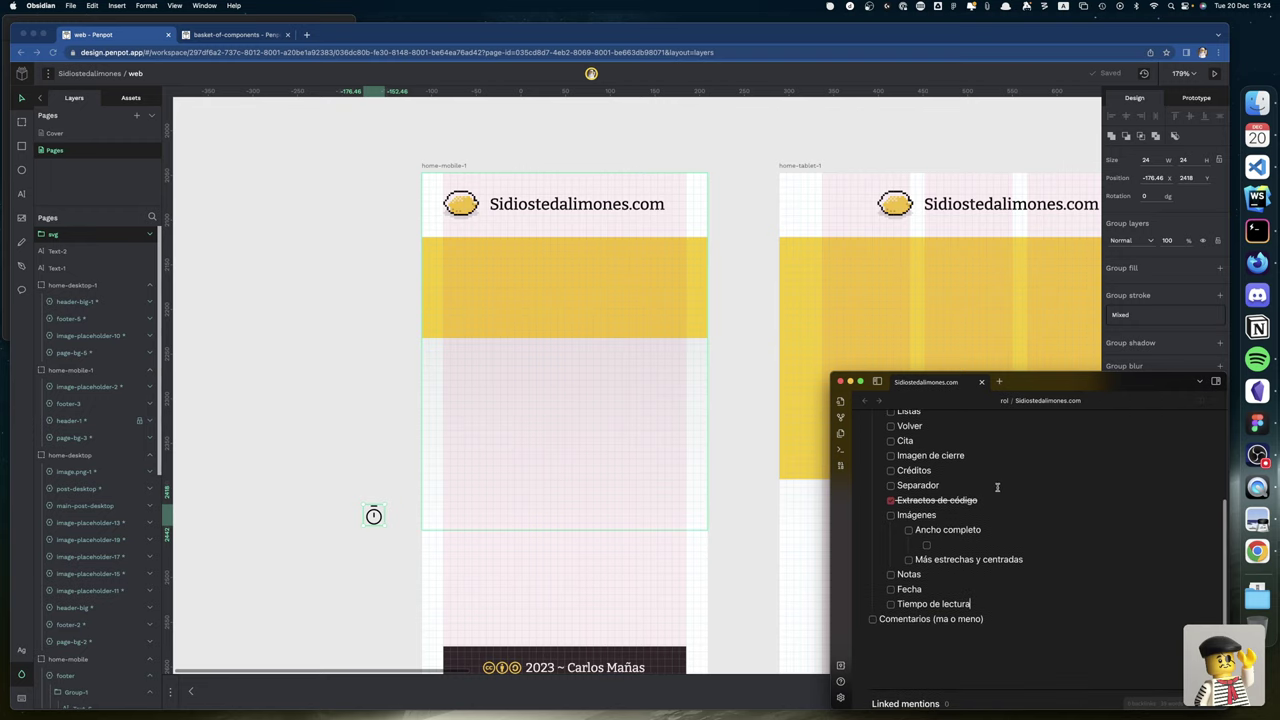
Switch back to Penpot and add the title "Buscando logos de juegos de rol en 2022" as text below home-mobile-1's yellow image placeholder.
click(297, 375)
scroll(300, 372, down, 1)
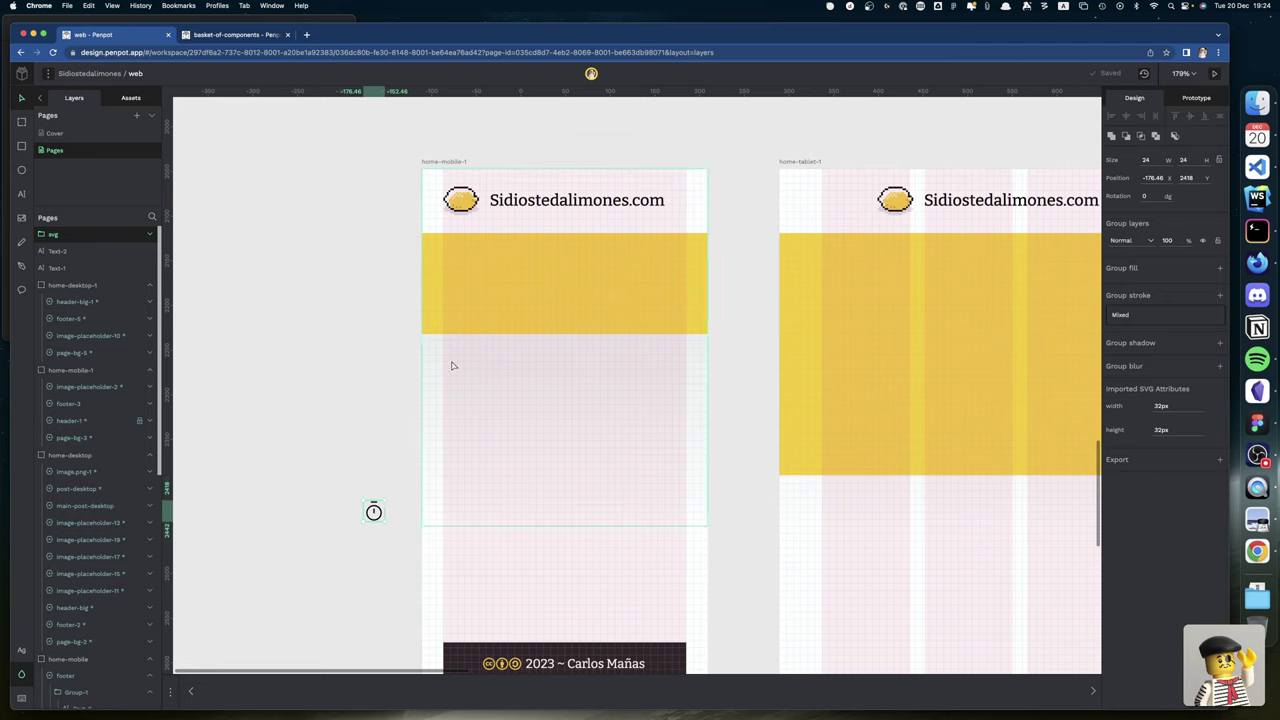
key(t)
click(479, 380)
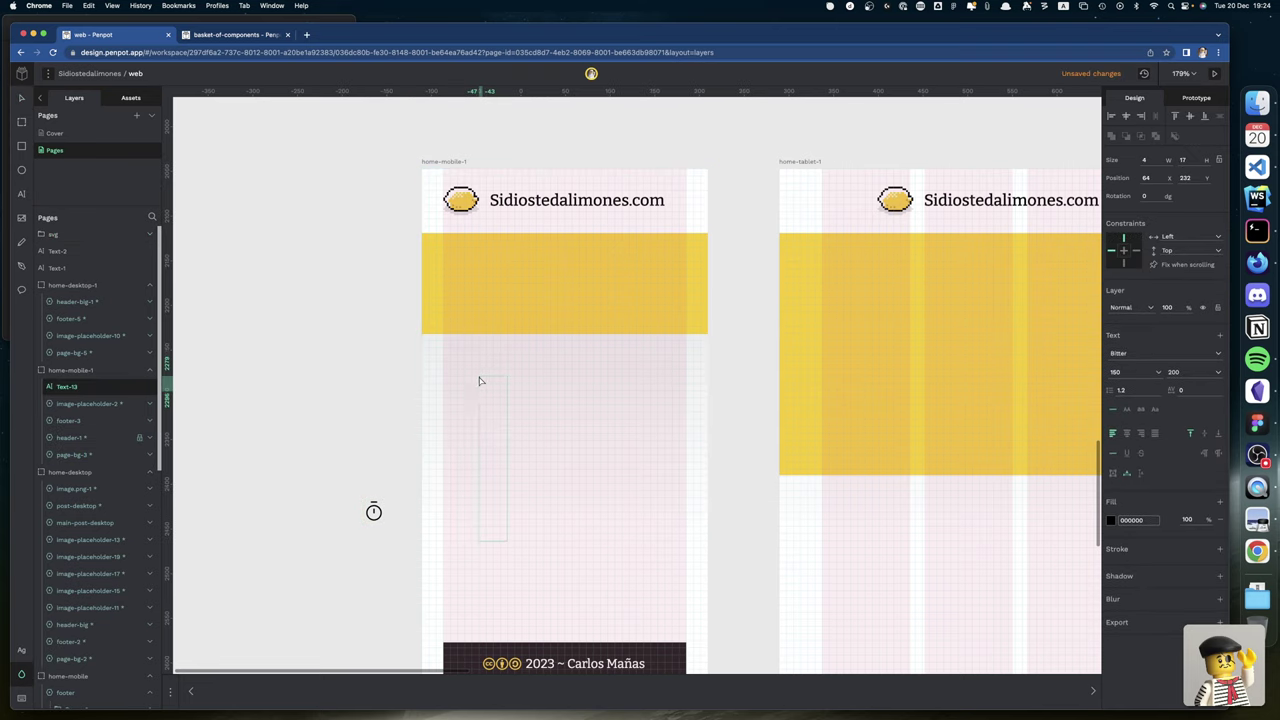
text(Bus)
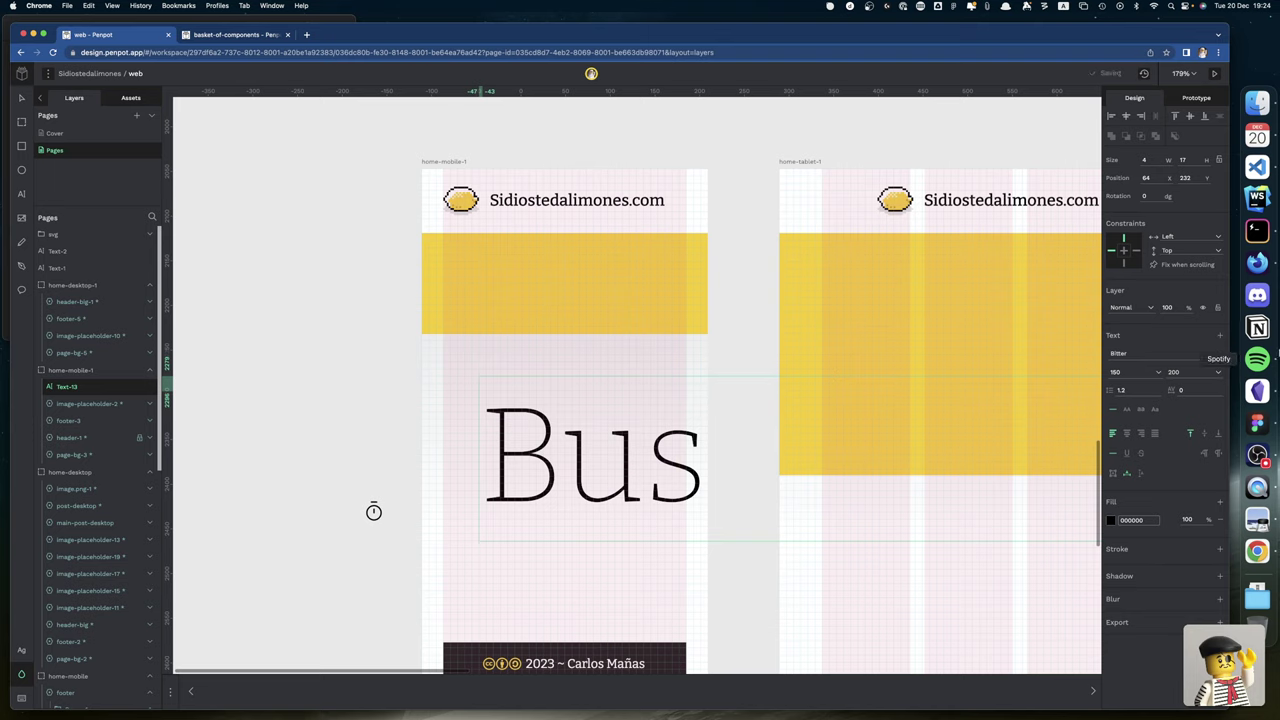
Try to set the new title text's font size to 18.
click(1123, 370)
text(18)
key(Return)
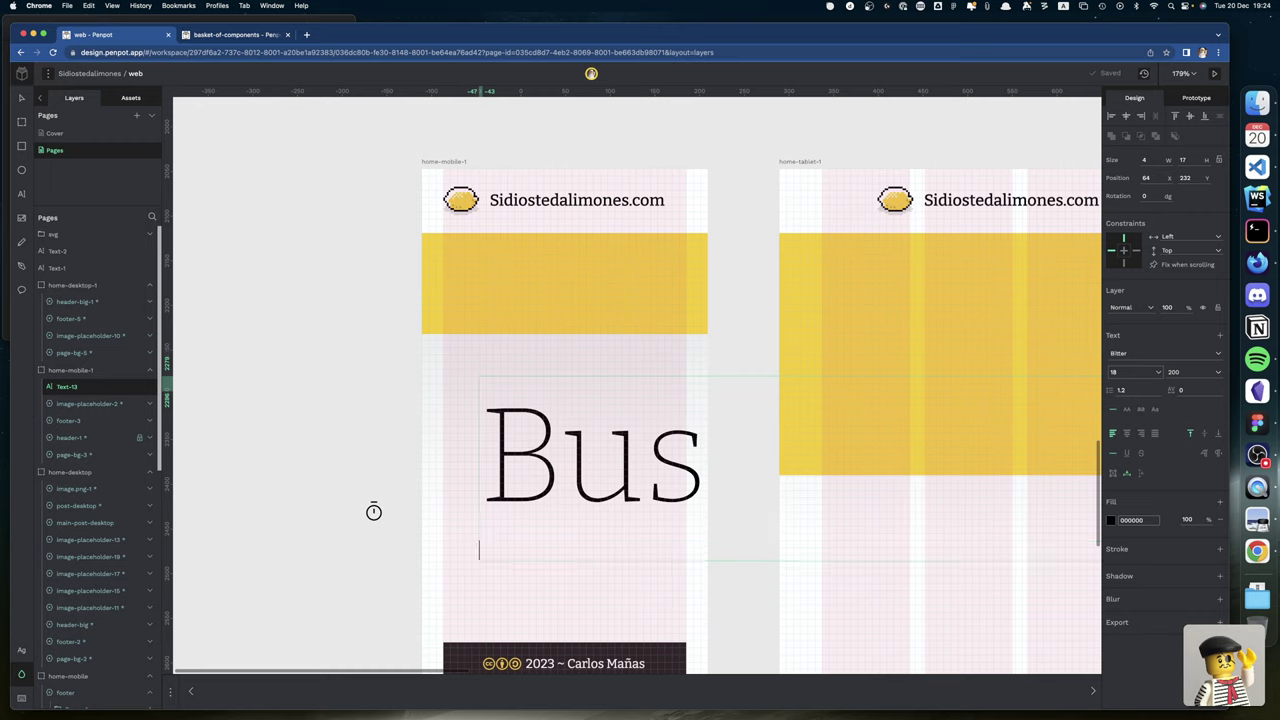
key(BackSpace)
Set the whole title text in home-mobile-1 to font size 18 and weight 500.
key(super+a)
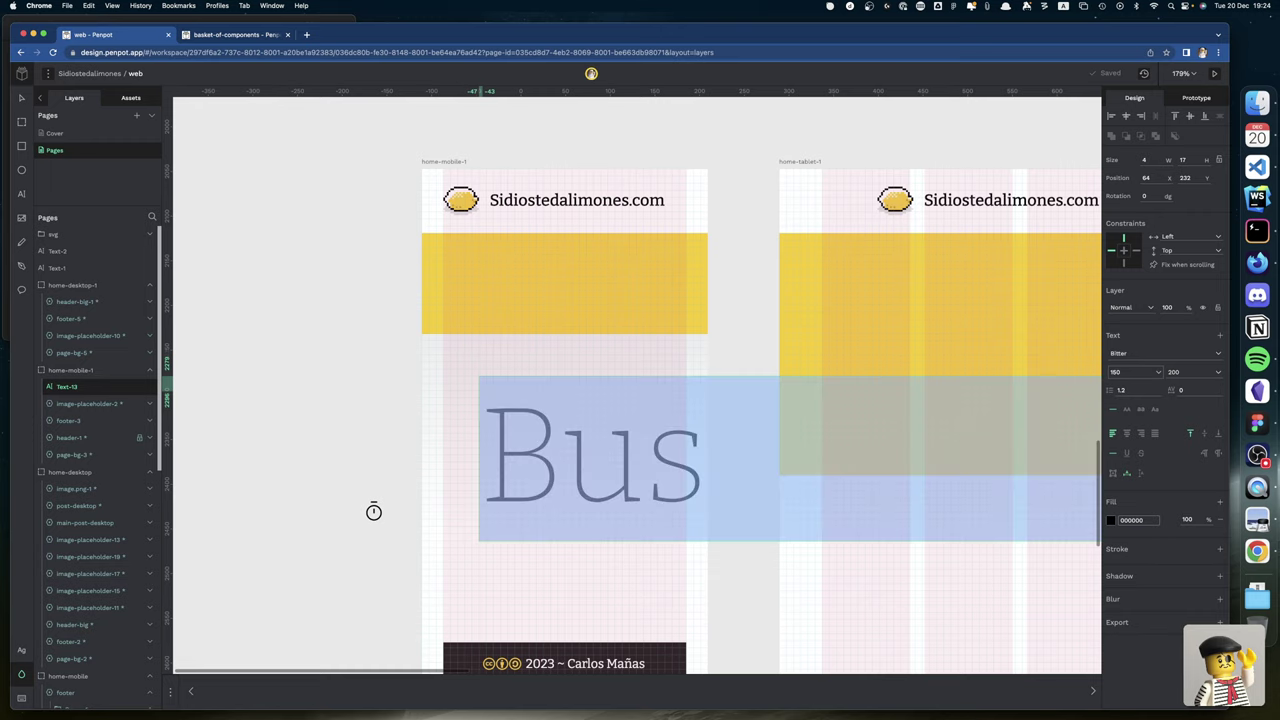
click(1123, 371)
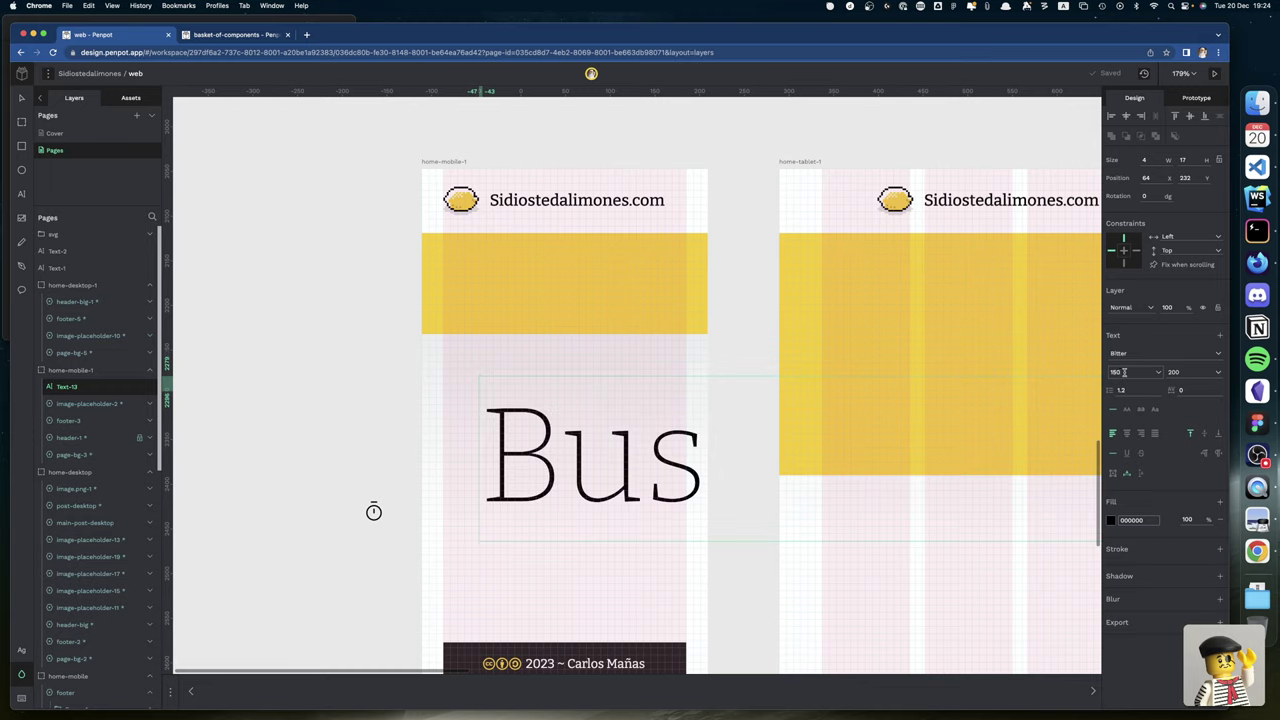
text(18)
key(Return)
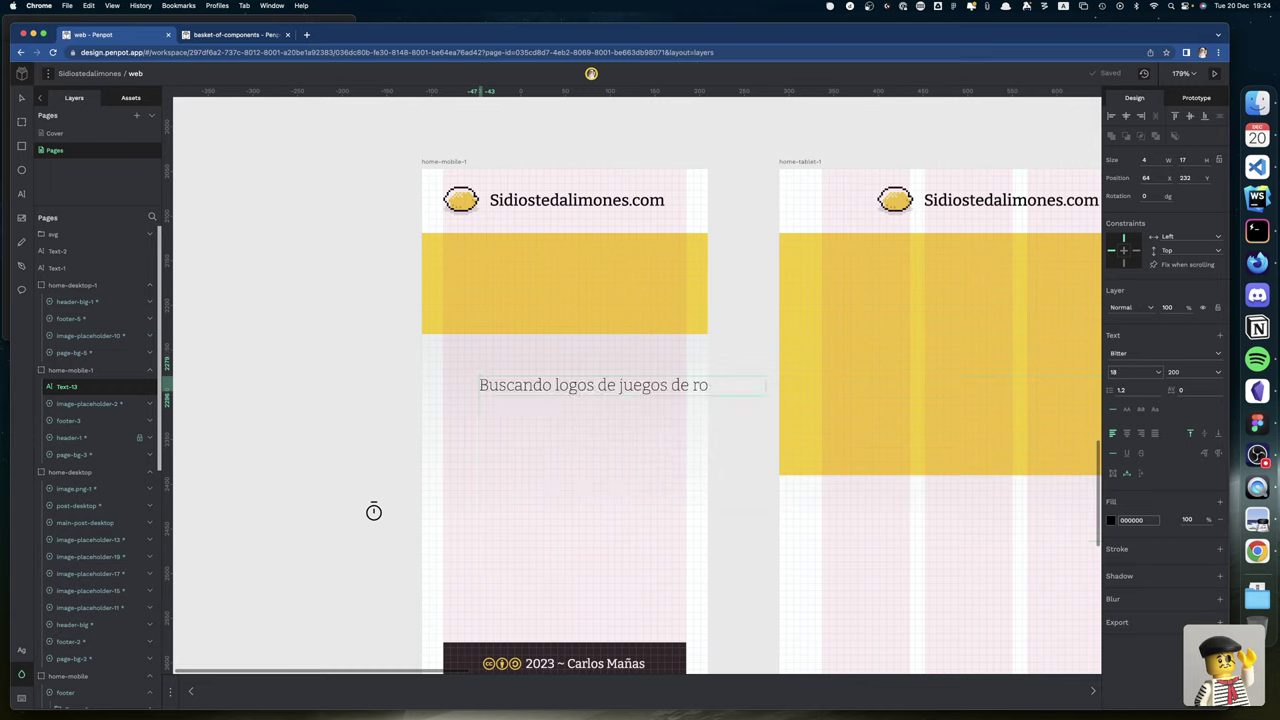
click(1197, 371)
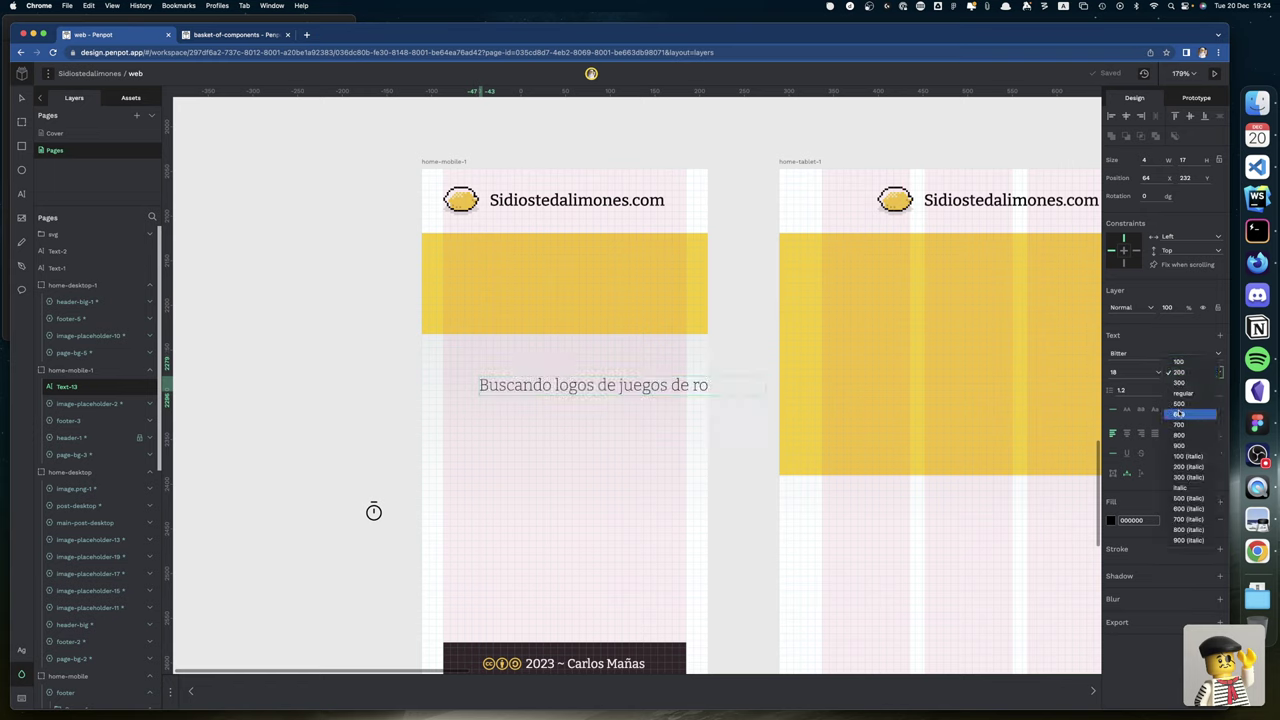
click(1179, 403)
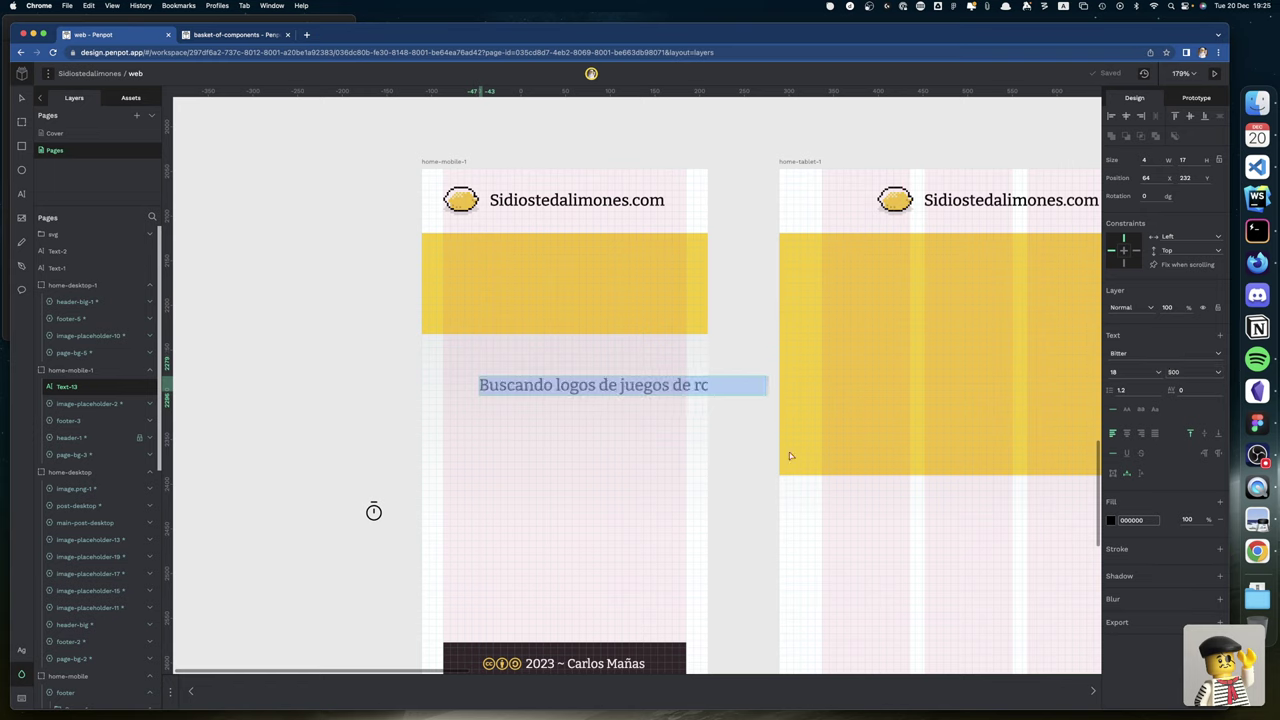
Examine the text style of the site name nested in home-mobile-1's header-1 brand group.
click(567, 204)
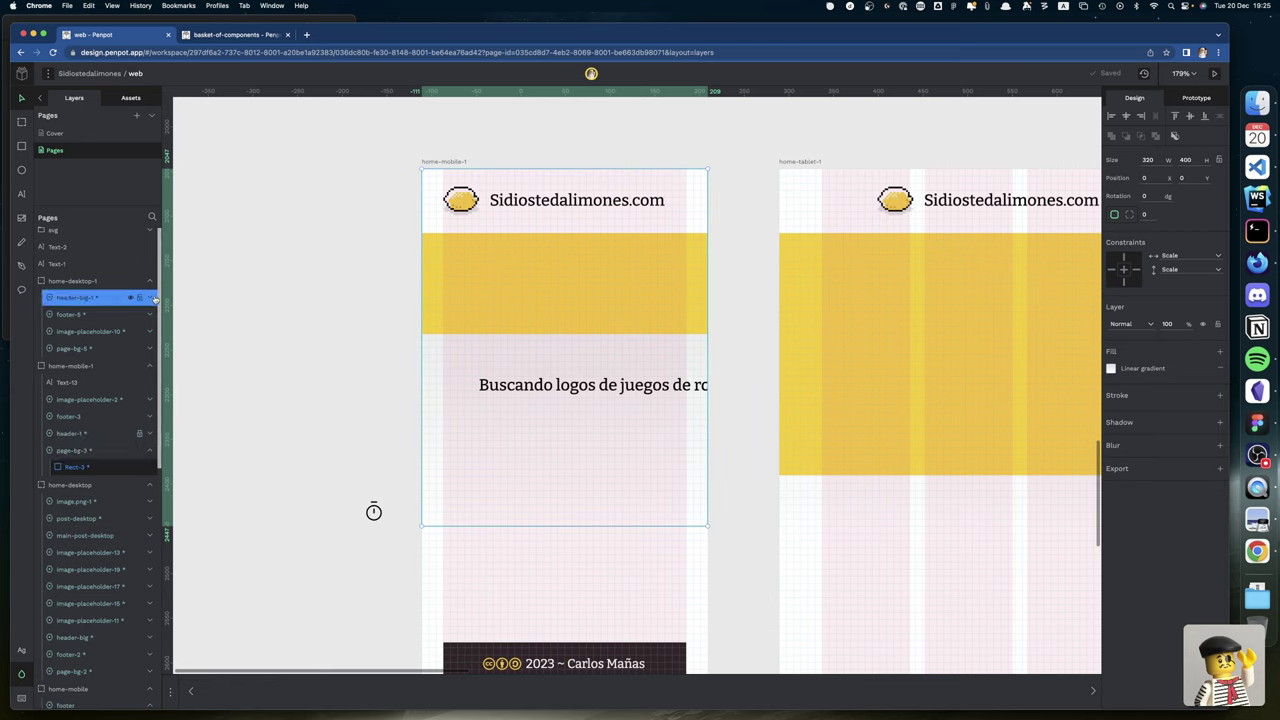
click(149, 436)
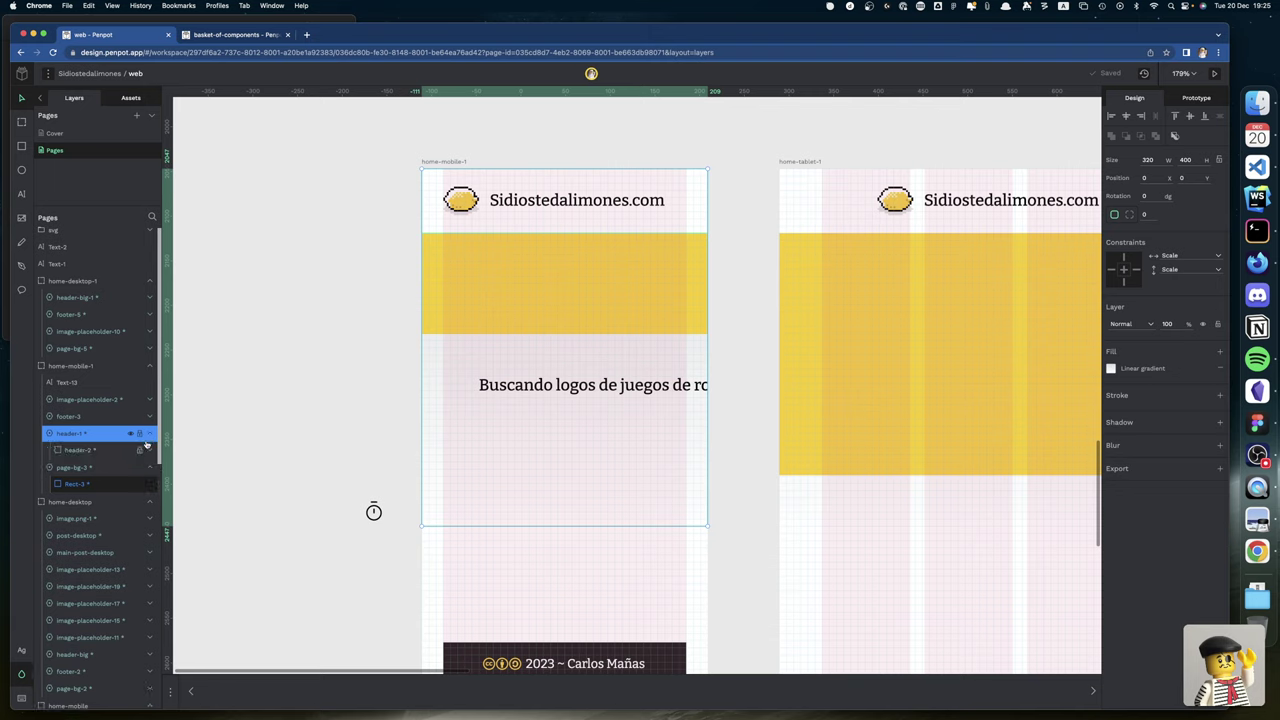
click(149, 451)
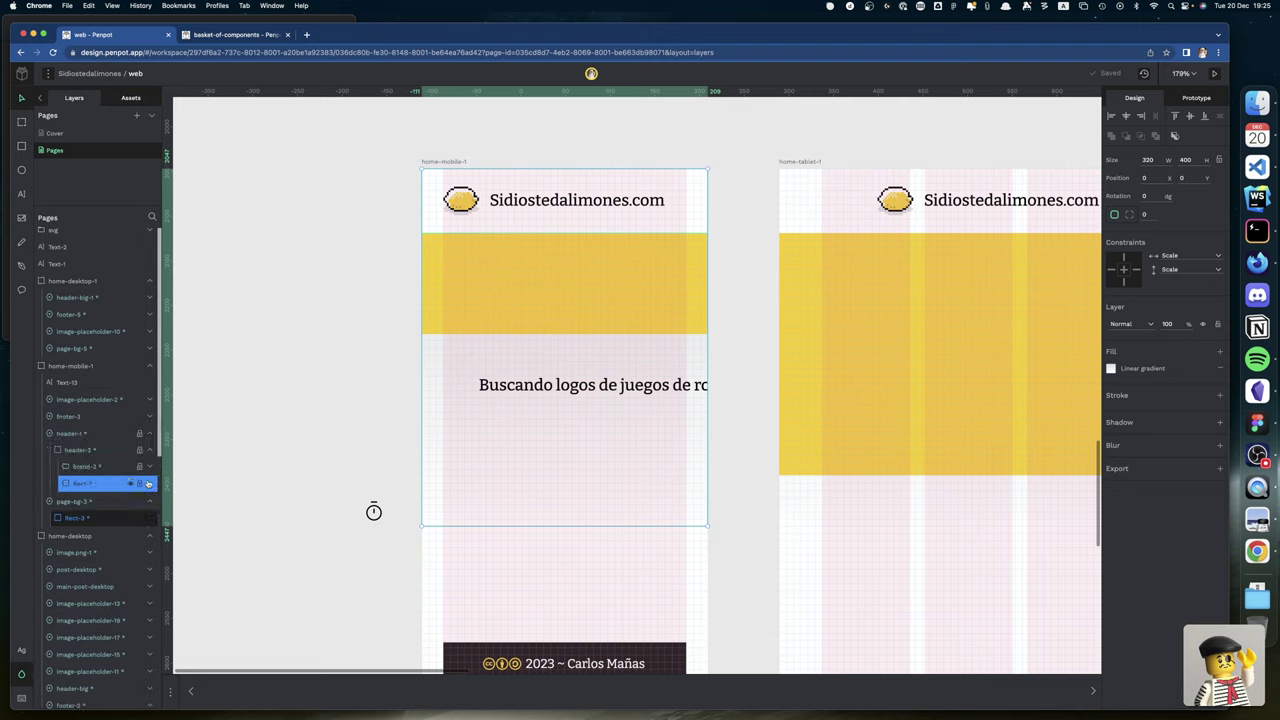
click(149, 467)
click(92, 486)
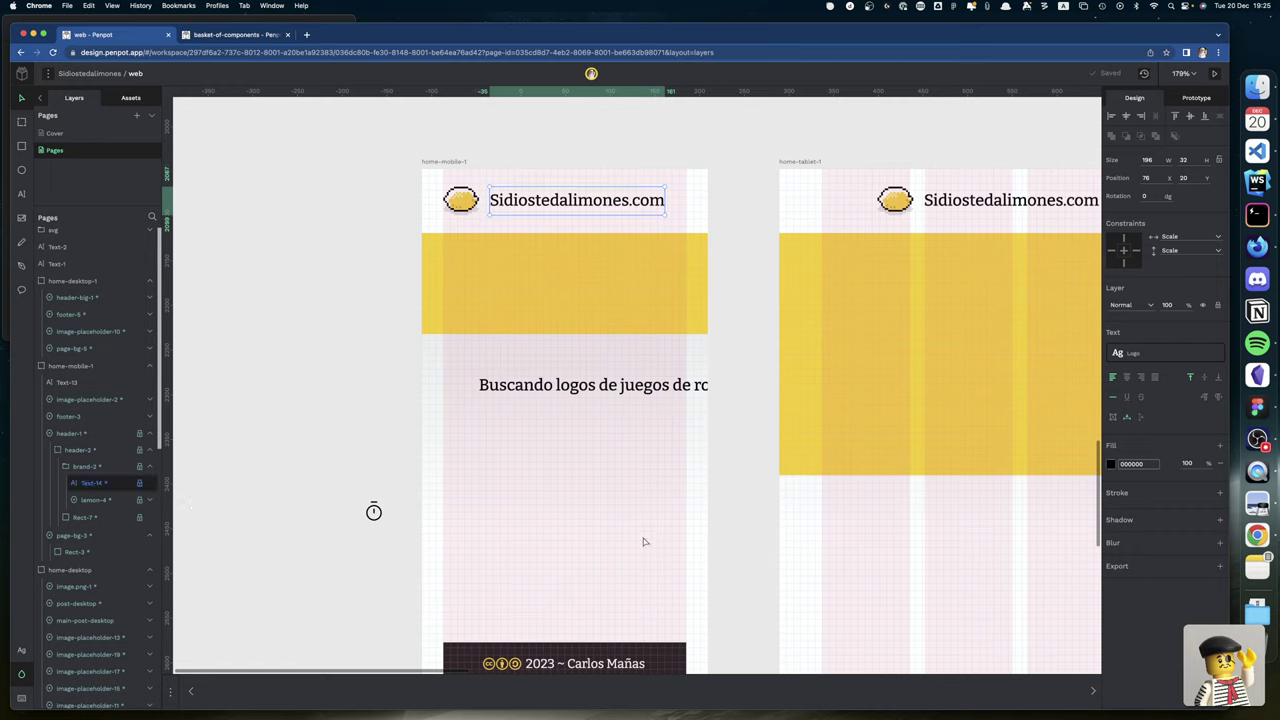
Move the title just below the yellow image placeholder and fit its text box to the column's 272 px width.
click(547, 385)
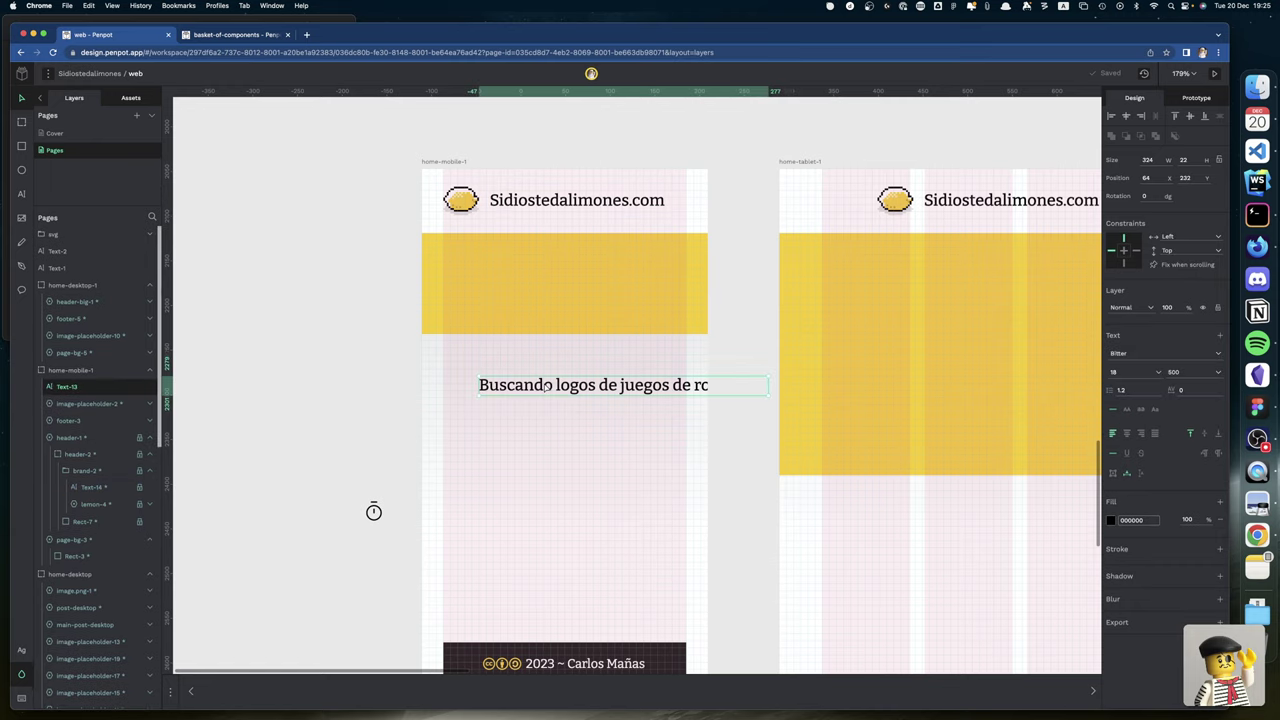
drag(547, 386, 515, 346)
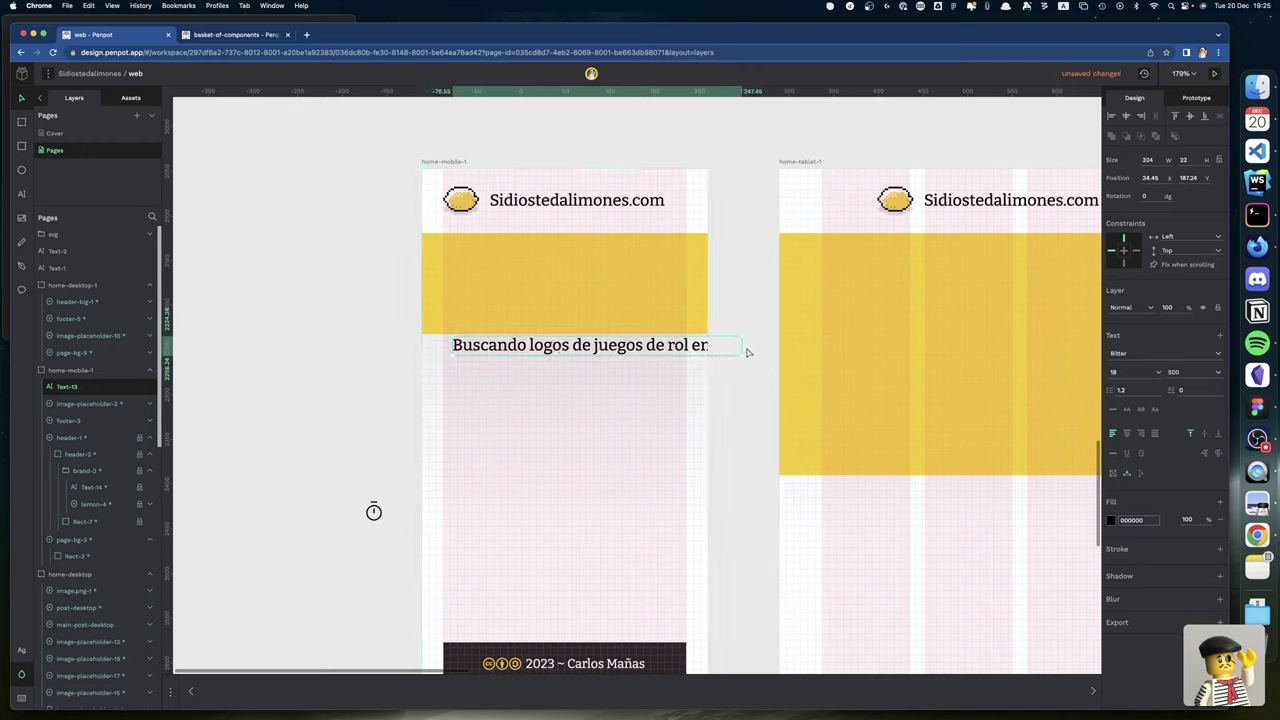
drag(740, 345, 686, 346)
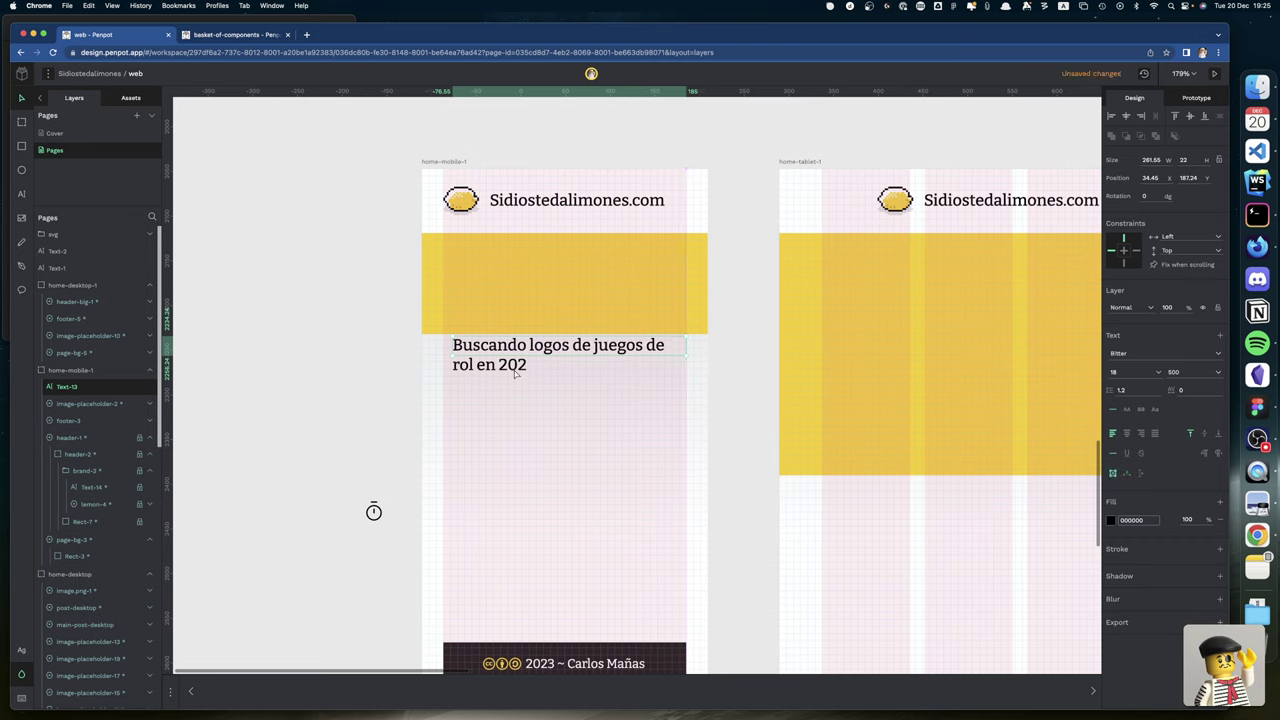
drag(447, 353, 441, 351)
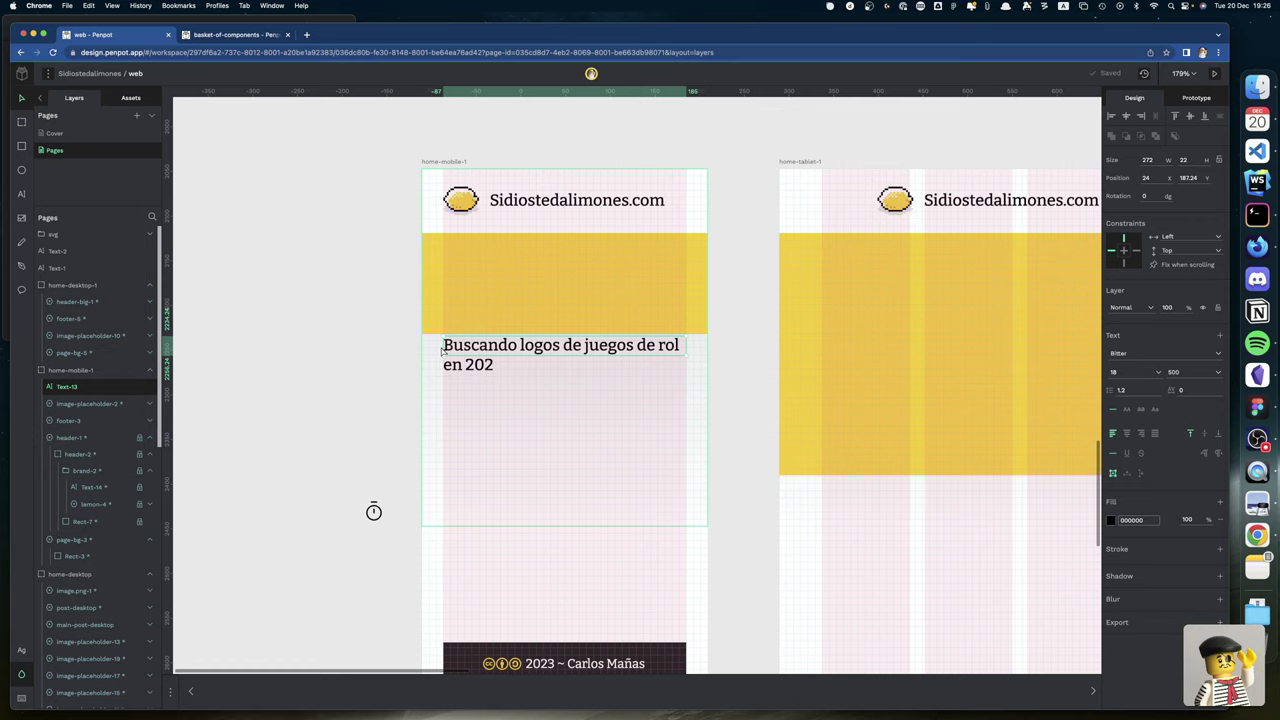
Narrow the title's text box to 256 px, centre it horizontally in home-mobile-1 and give it automatic height.
key(shift+Right)
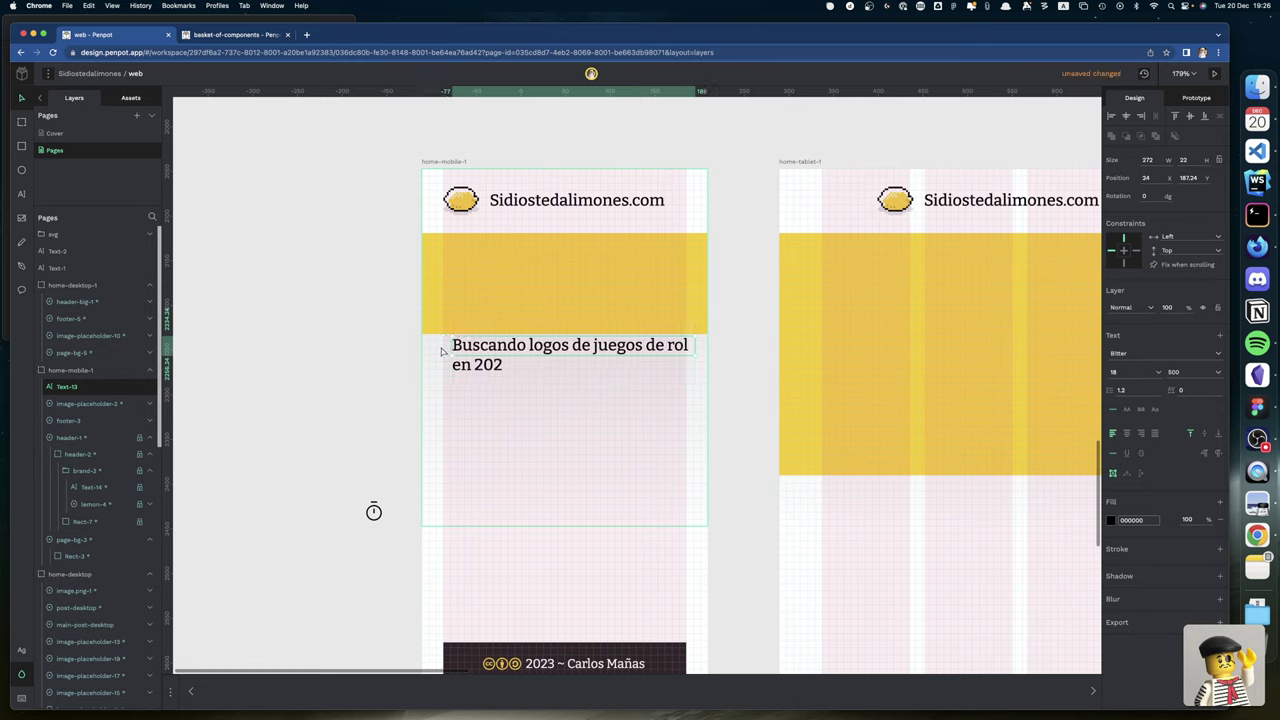
key(Right)
key(Right)
key(Right)
key(Right)
key(Right)
key(Right)
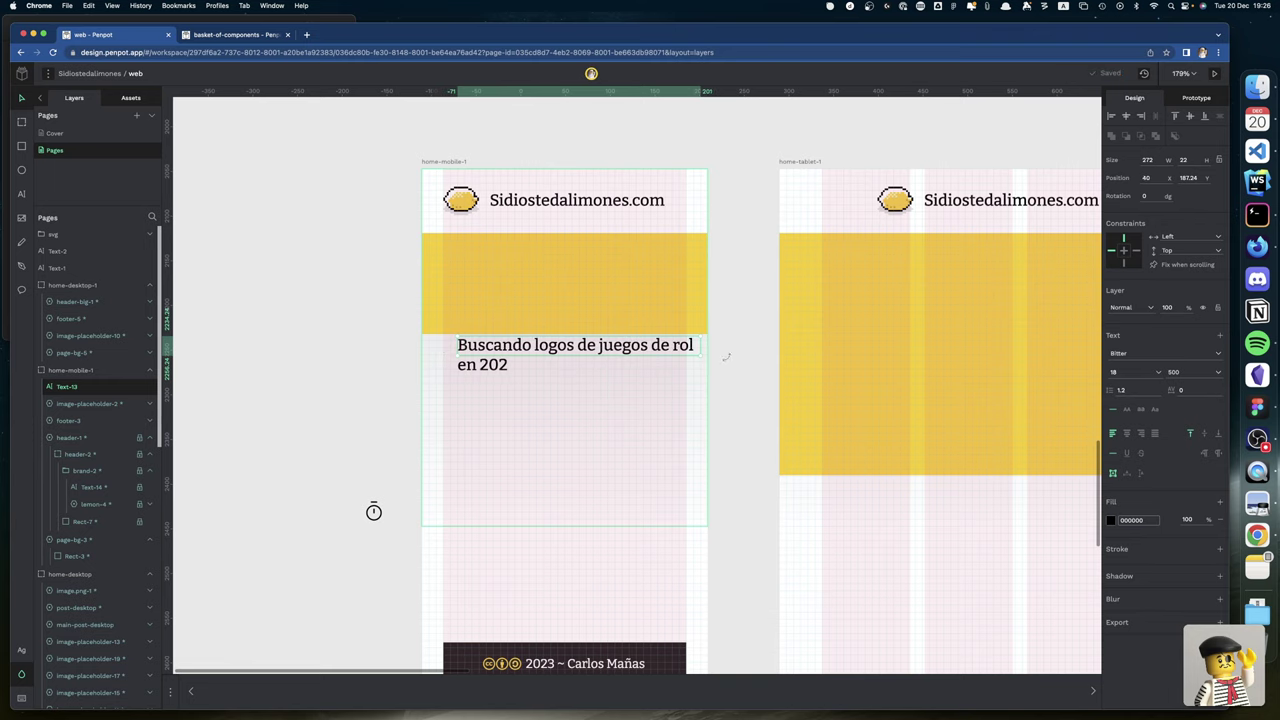
drag(697, 344, 681, 345)
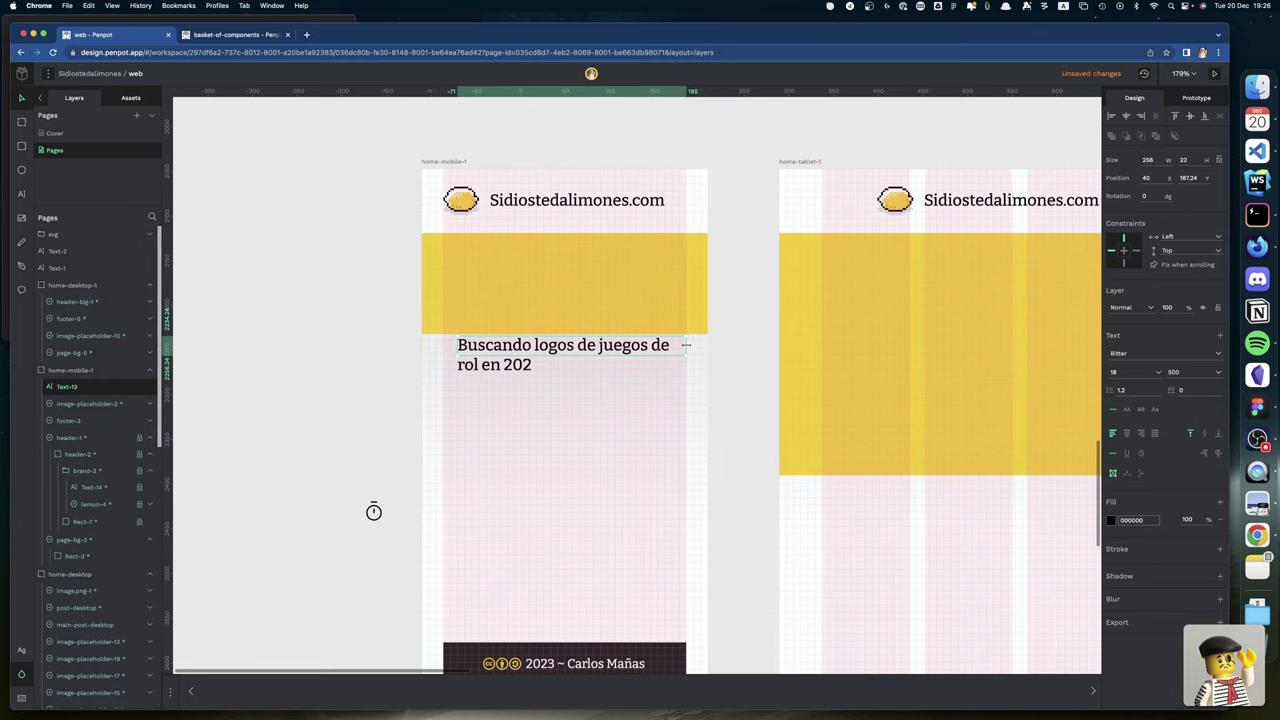
scroll(1098, 155, down, 1)
key(shift+Left)
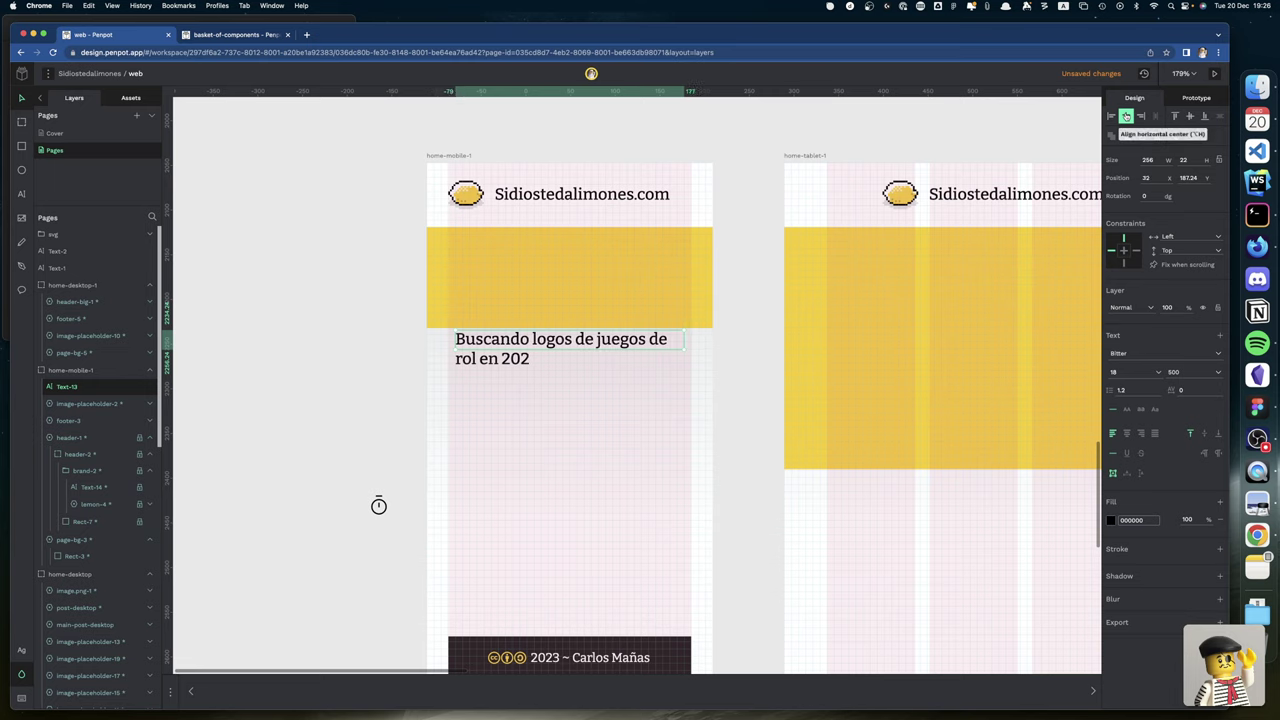
click(1141, 474)
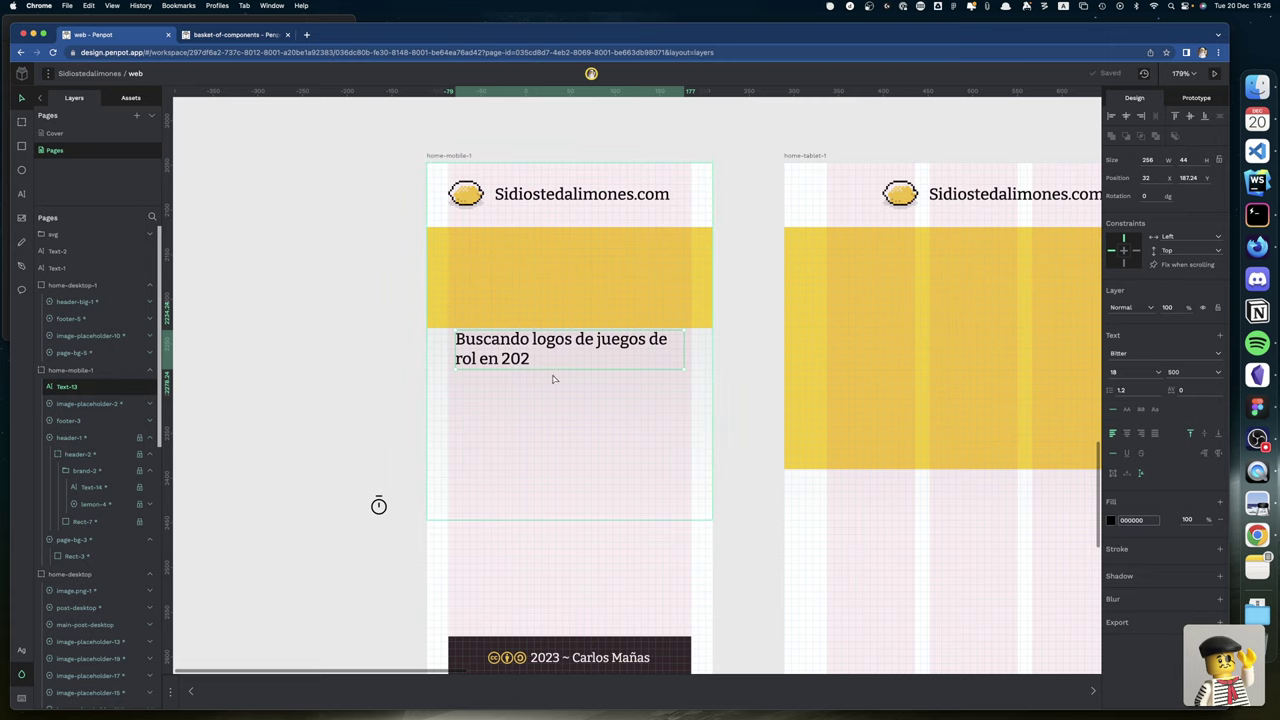
Measure the gap between the title and the image placeholder, and enable snap to pixel.
key(alt)
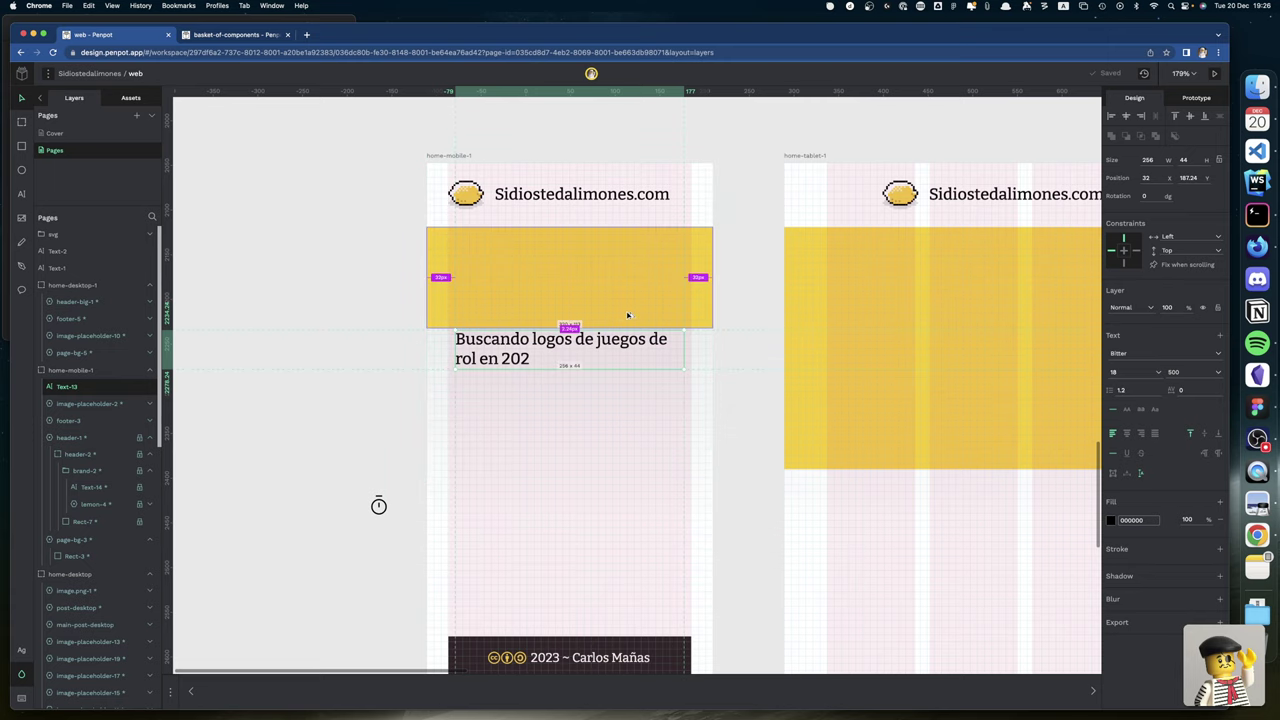
scroll(627, 316, left, 1)
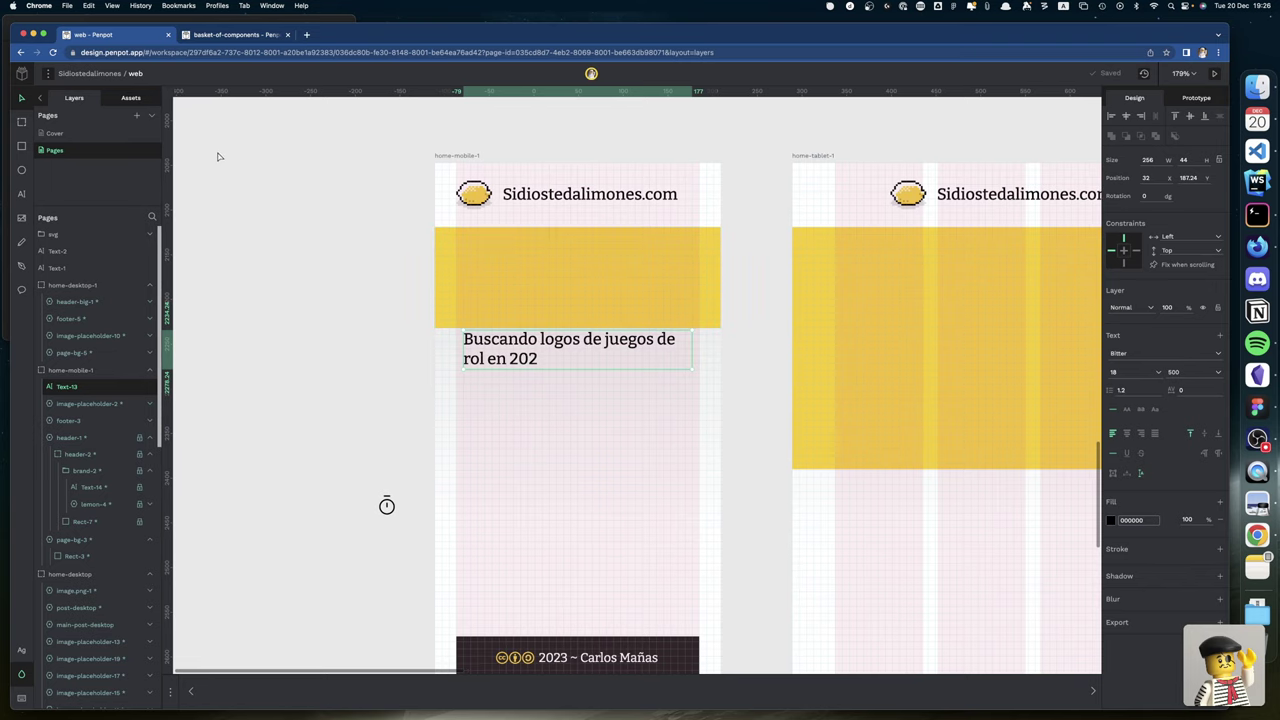
click(47, 73)
mouse_move(122, 148)
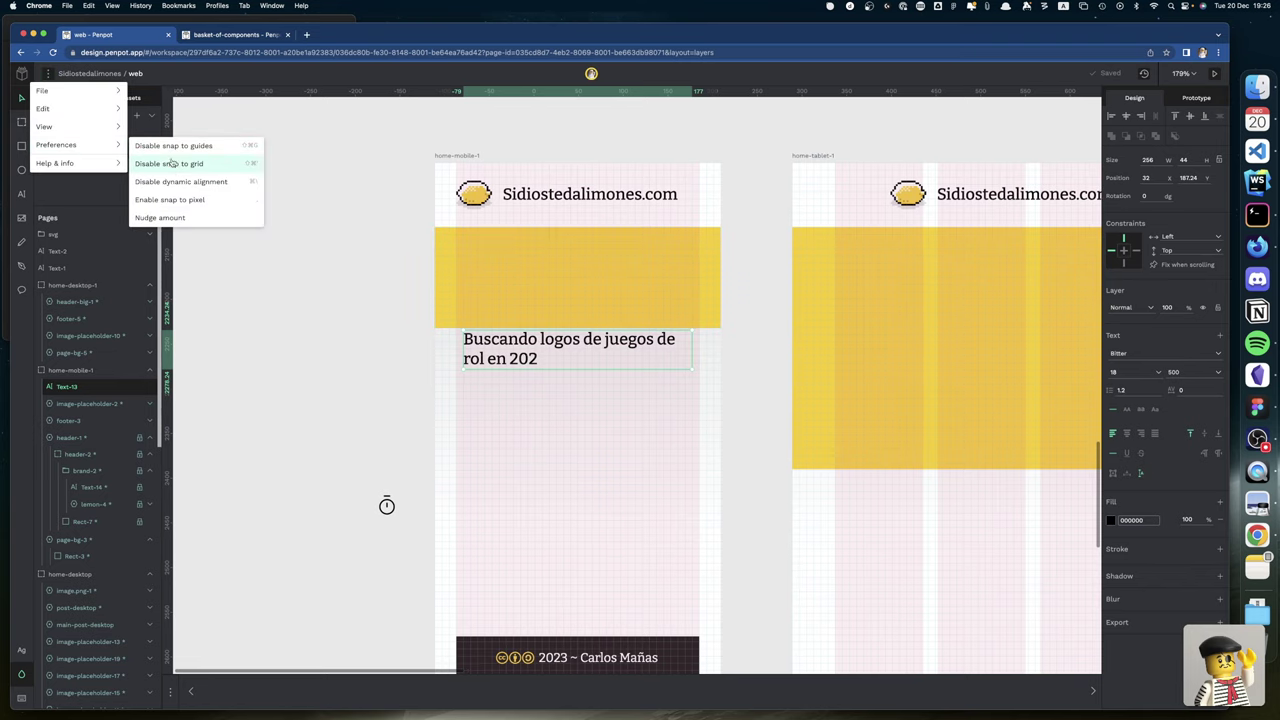
click(192, 202)
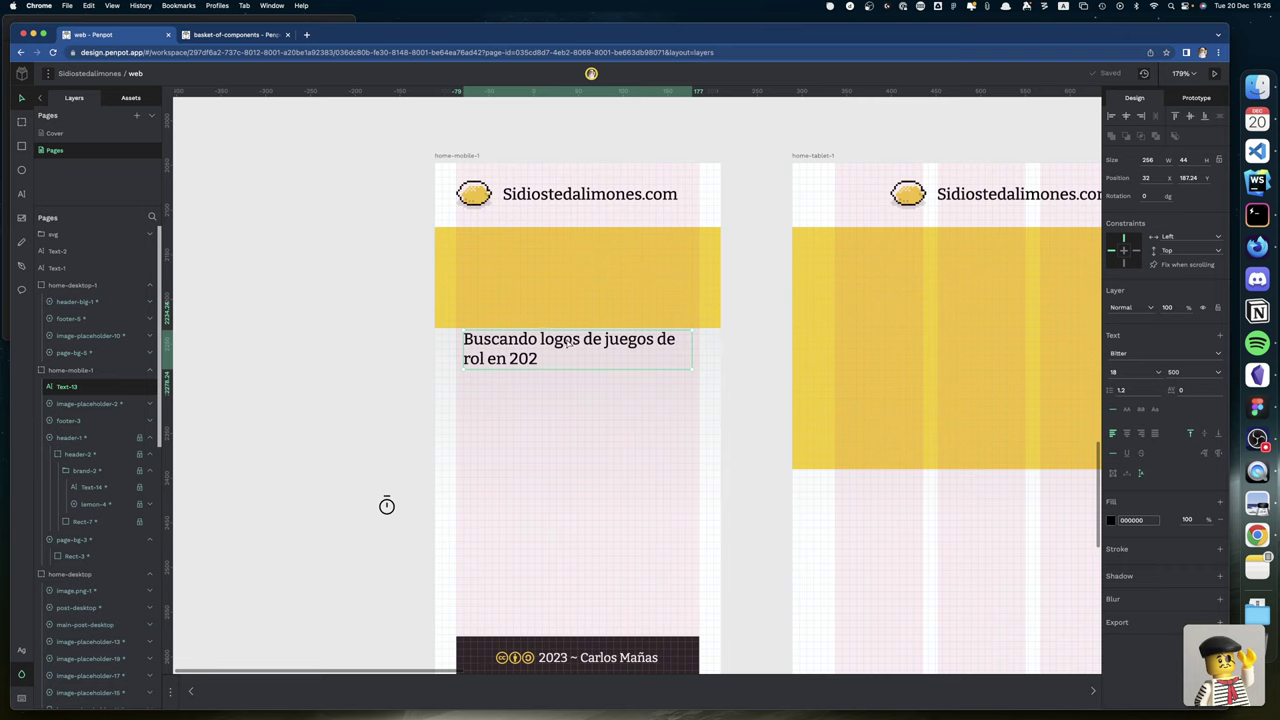
Position the title vertically at Y 193, slightly below the yellow image placeholder.
drag(566, 343, 566, 339)
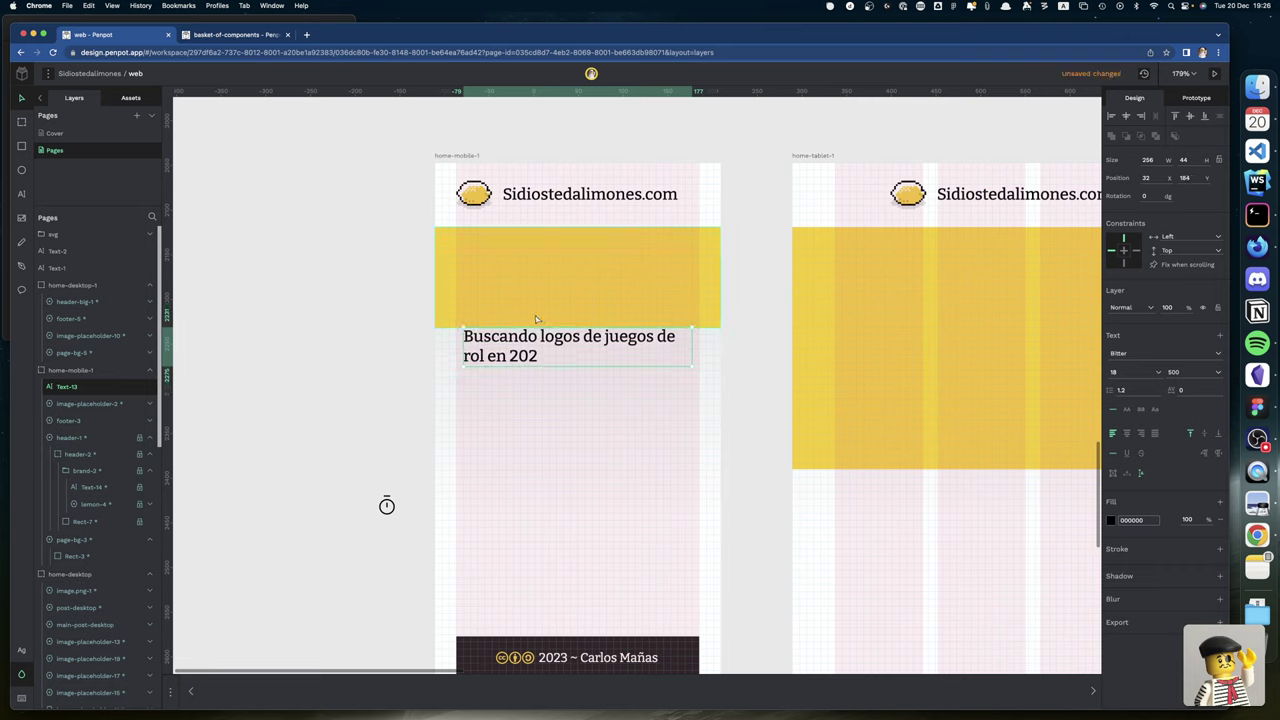
key(Down)
key(Down)
key(Down)
key(Down)
key(Down)
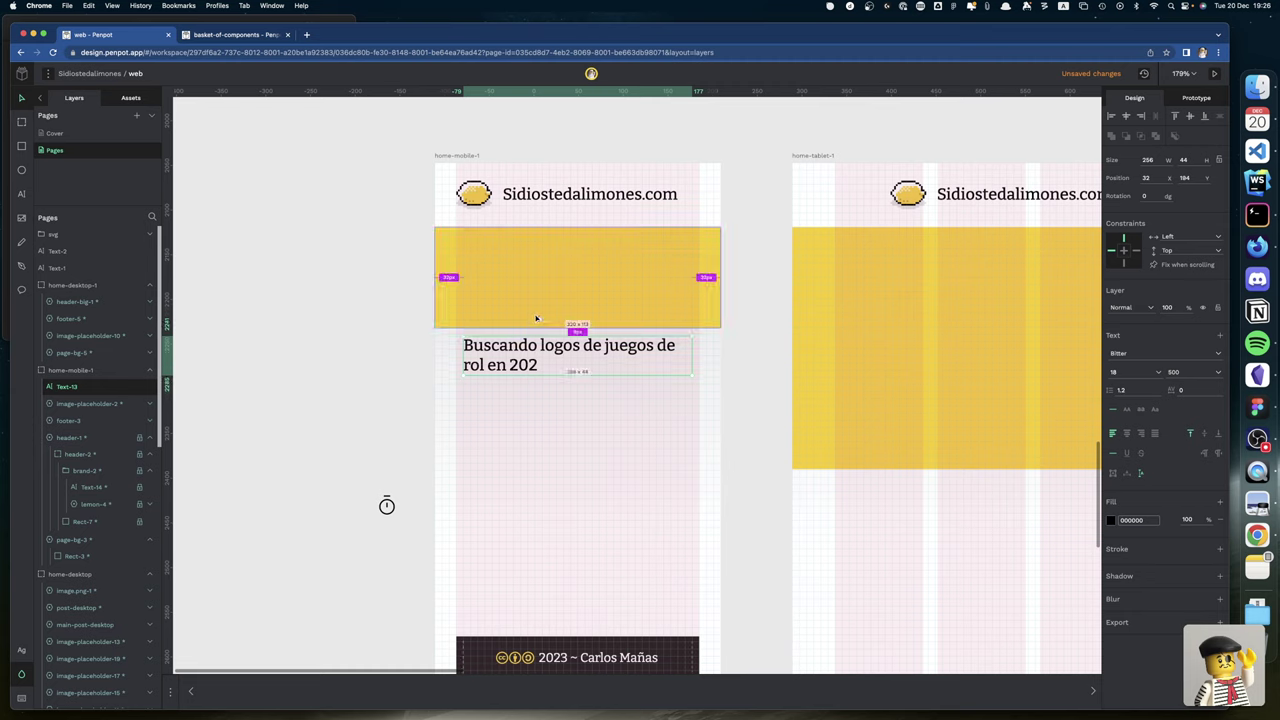
key(Up)
key(Up)
key(Up)
key(Up)
key(Up)
key(Up)
key(Up)
key(Up)
key(Up)
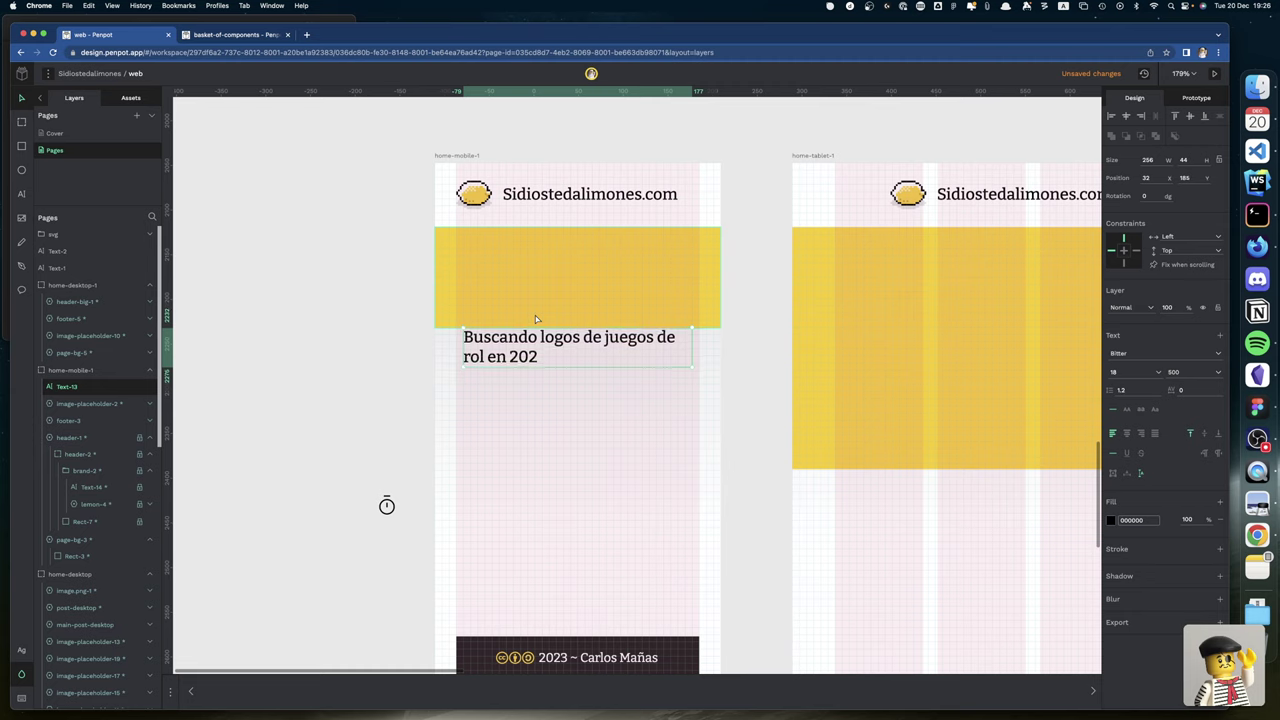
key(Down)
key(Down)
key(Down)
key(Down)
key(Down)
key(Down)
key(Down)
key(Down)
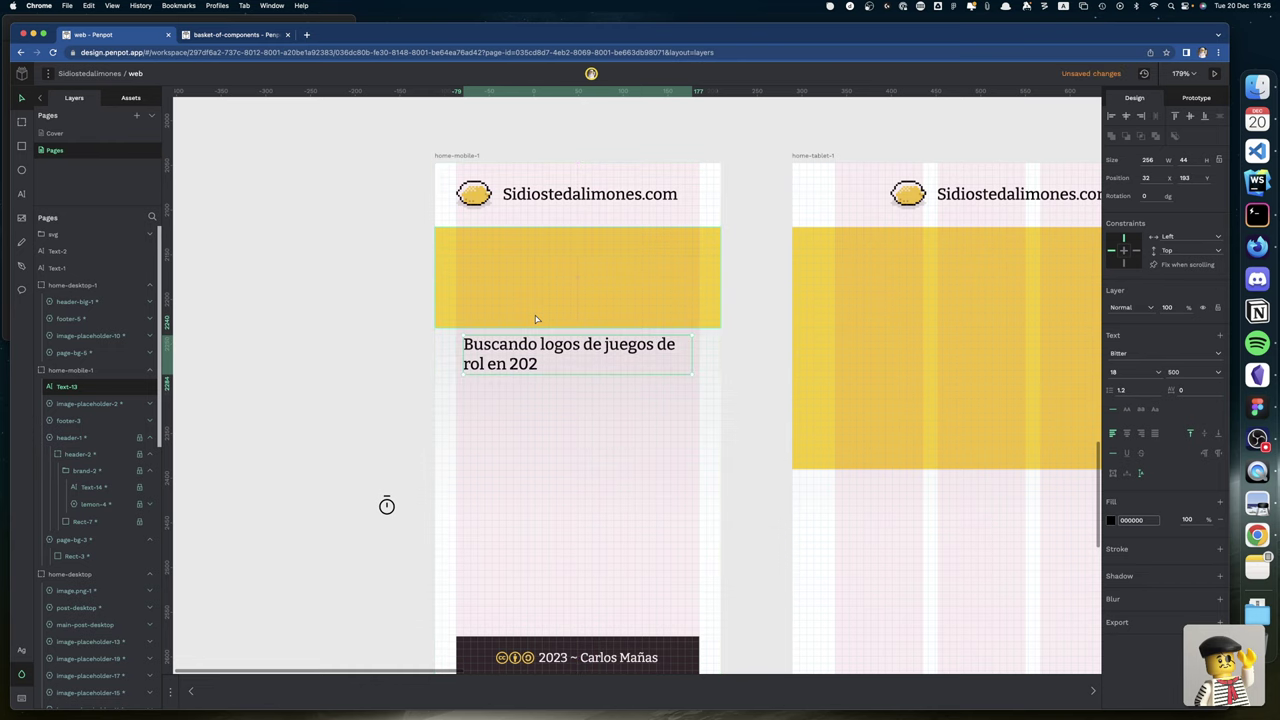
Set the title's line height to 24/18.
scroll(535, 315, right, 1)
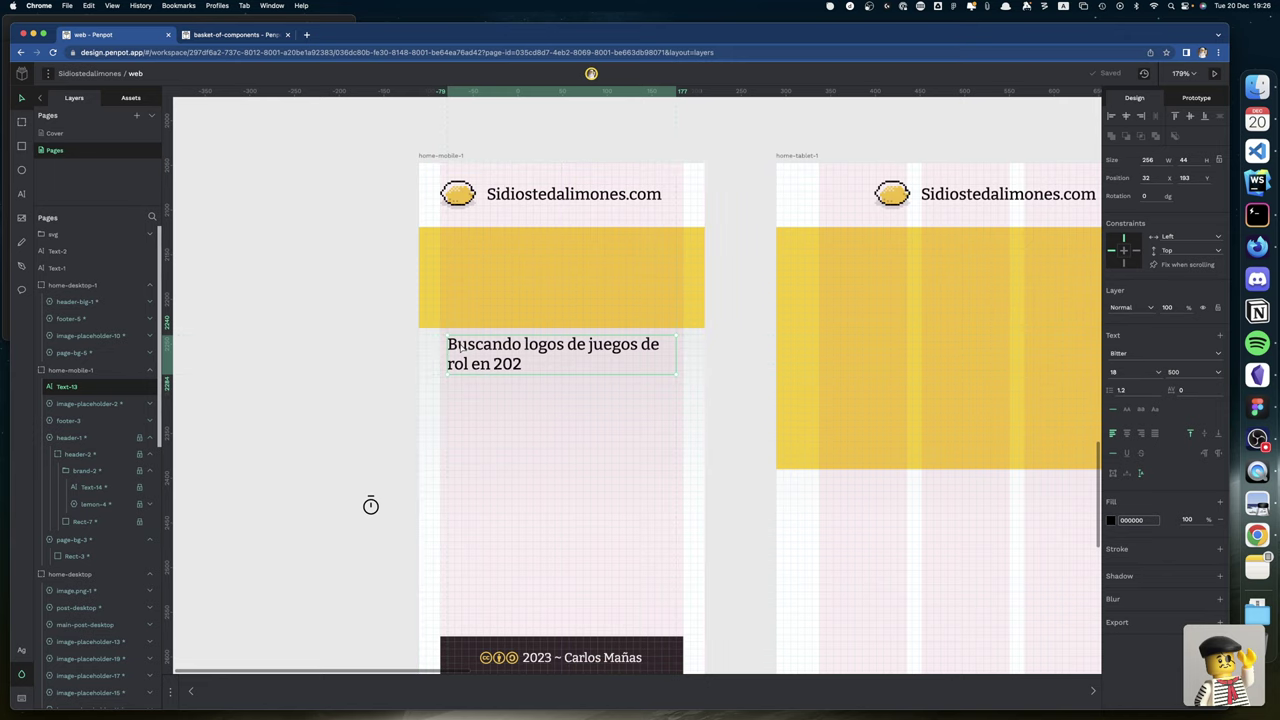
scroll(460, 352, down, 5)
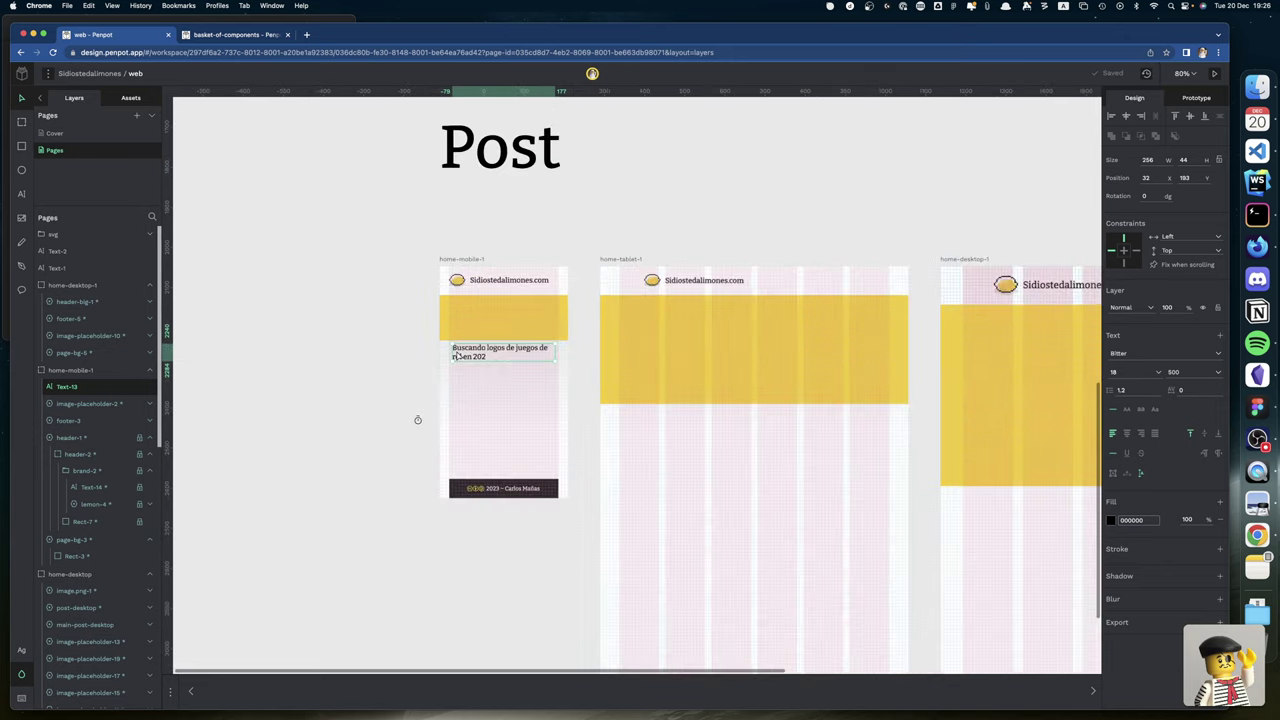
scroll(457, 356, up, 8)
scroll(457, 352, up, 10)
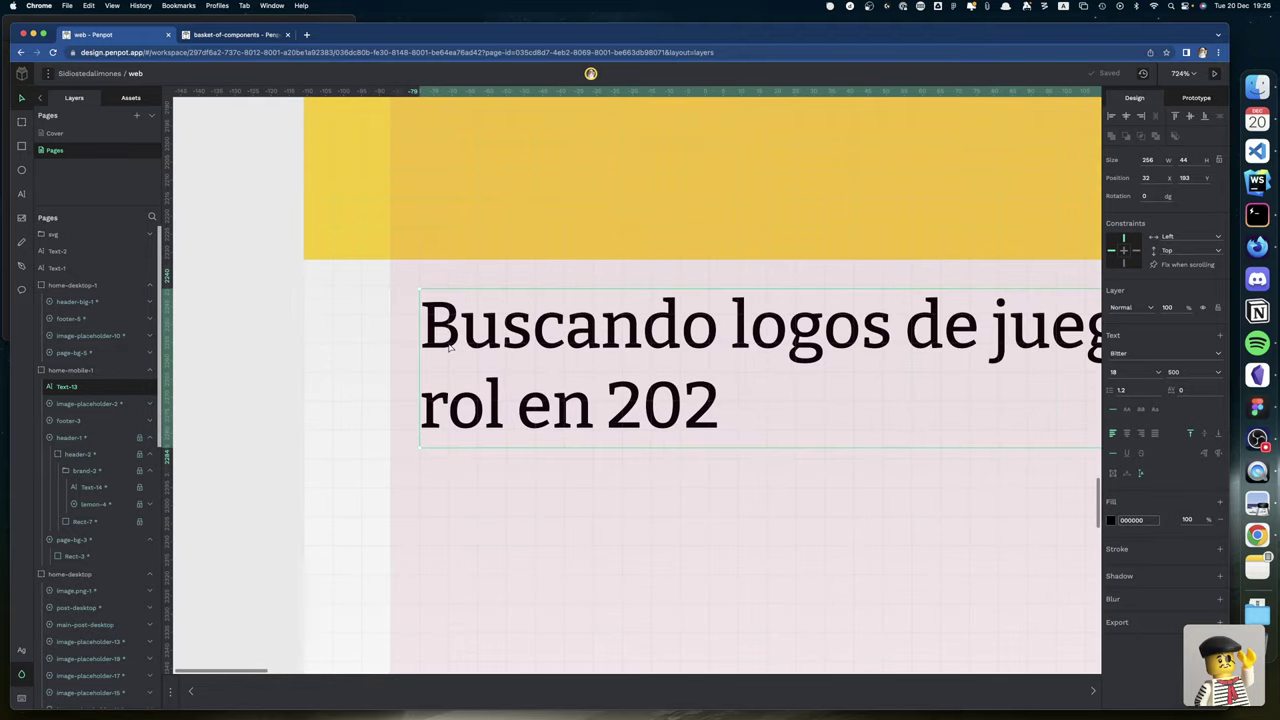
scroll(440, 320, up, 1)
scroll(440, 320, right, 1)
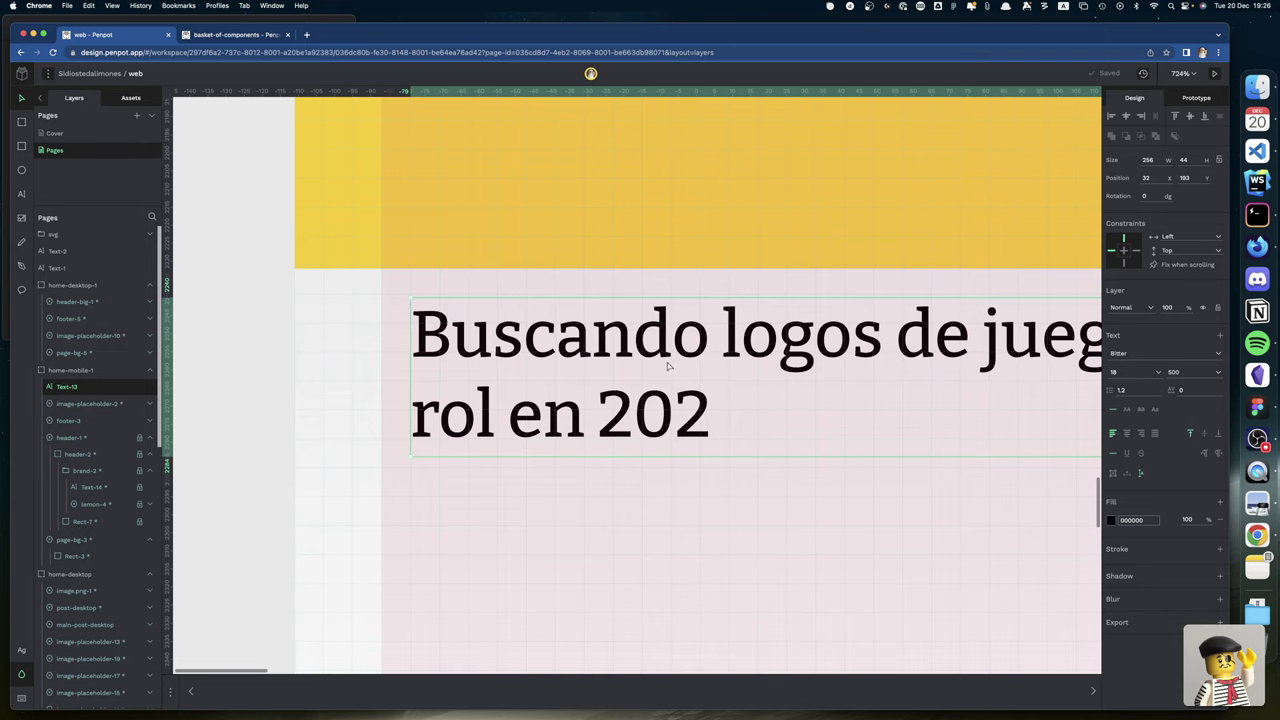
click(1137, 389)
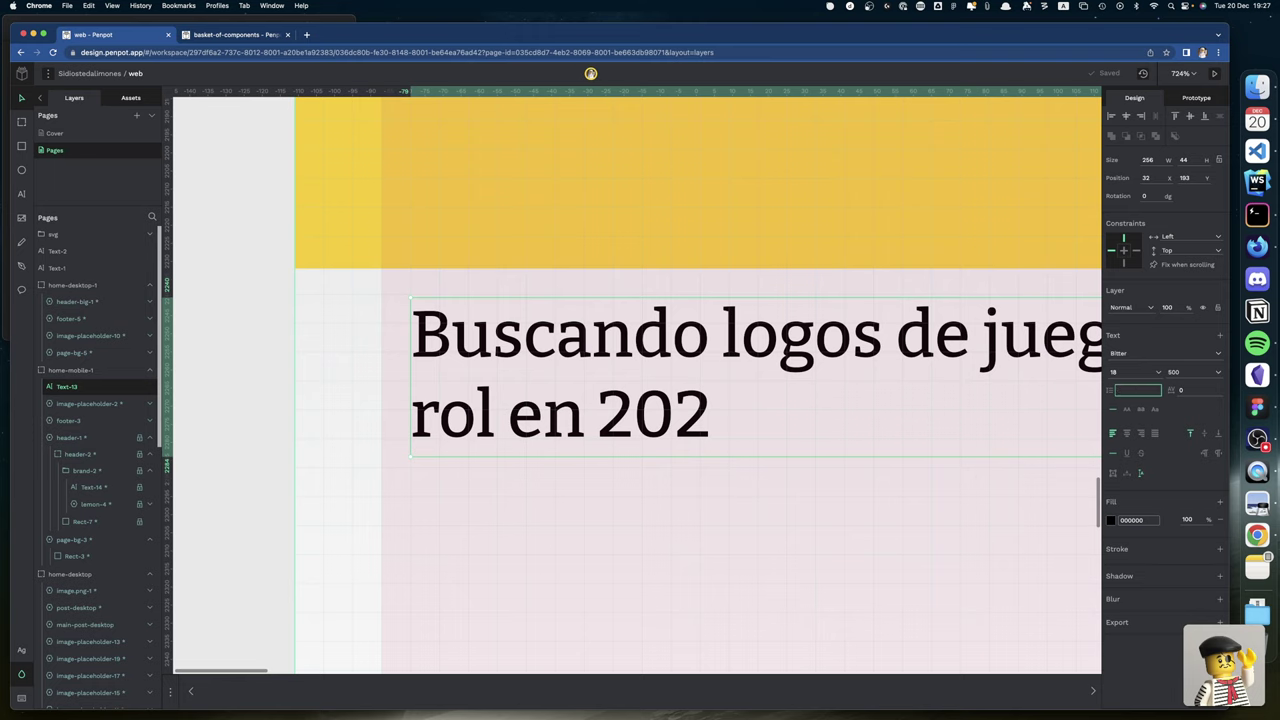
text(24/18)
key(Return)
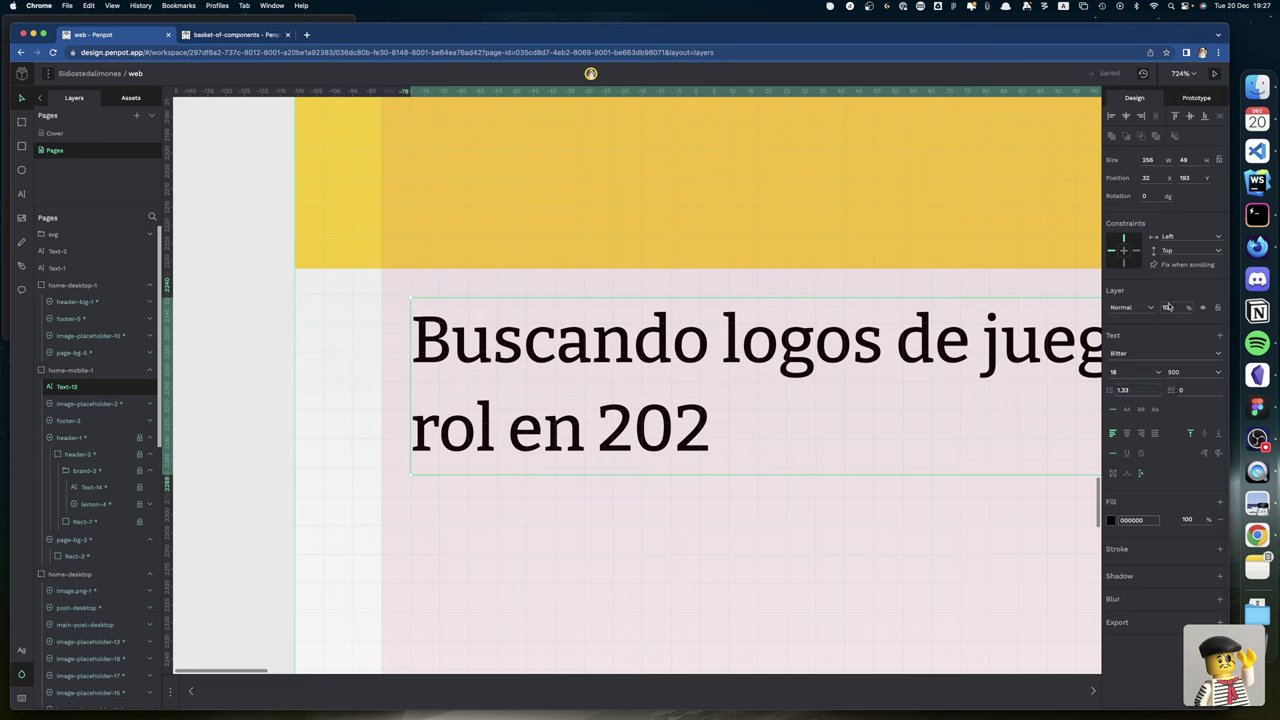
Set the title text box's height to 48 and deselect it.
click(1191, 158)
text(89)
key(BackSpace)
key(BackSpace)
key(Return)
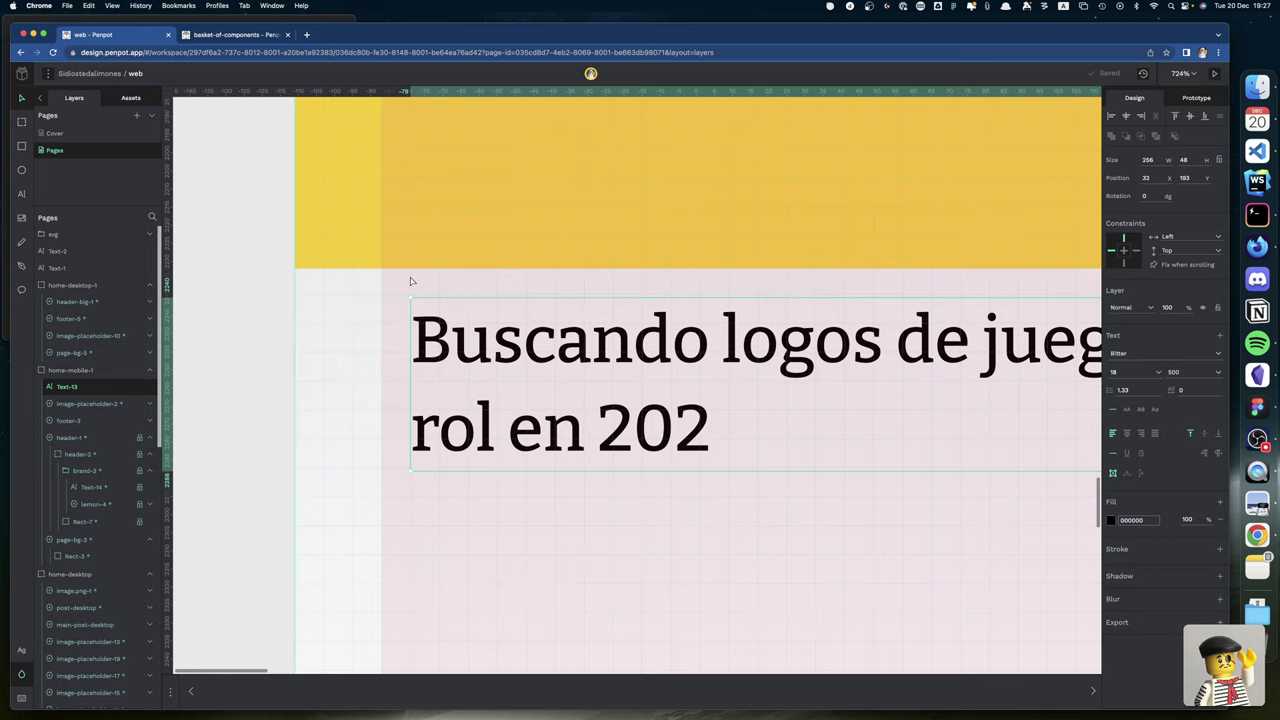
key(Return)
key(Escape)
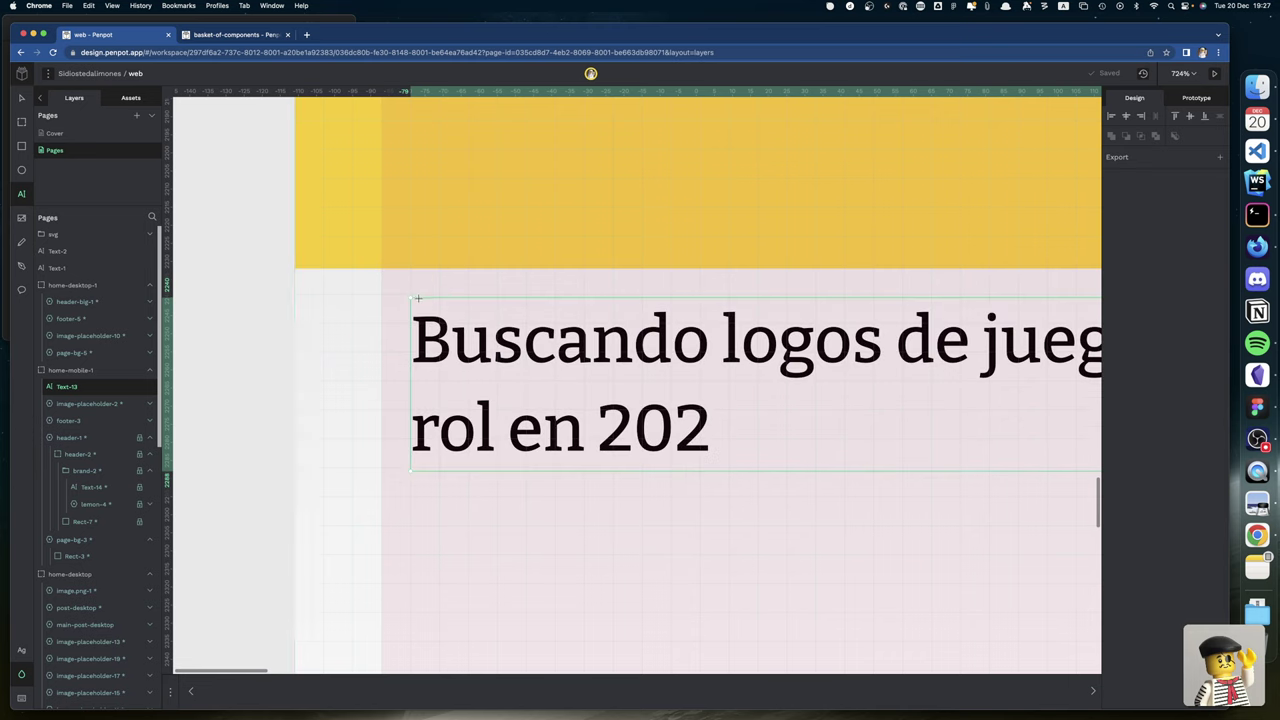
key(Escape)
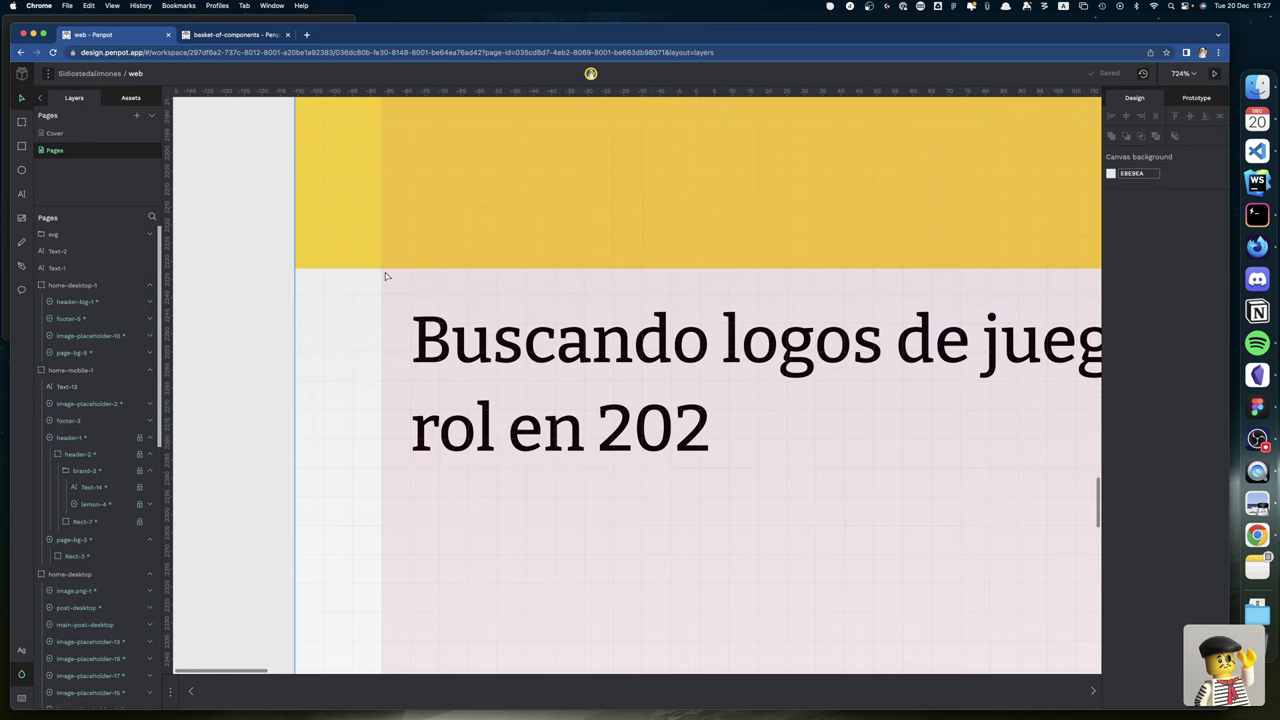
Complete the year in the post title so it ends with "rol en 2022".
double_click(692, 437)
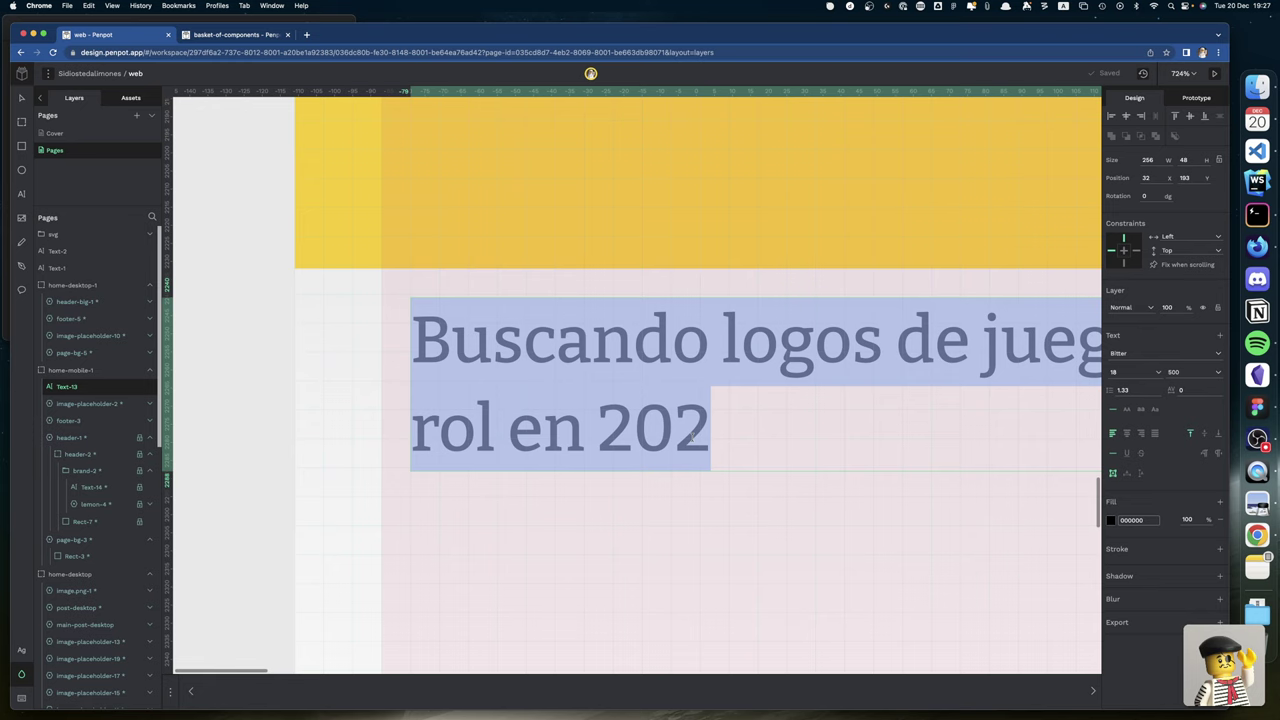
click(699, 436)
text(3)
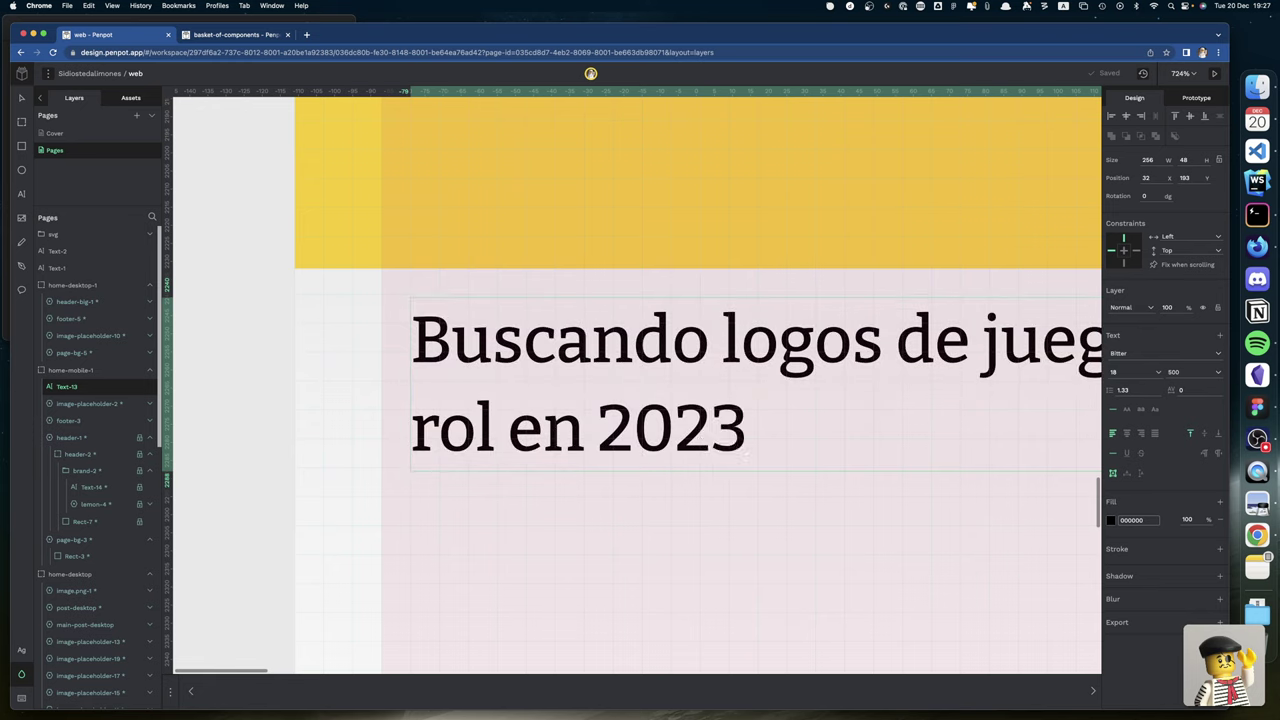
key(BackSpace)
text(2)
key(Escape)
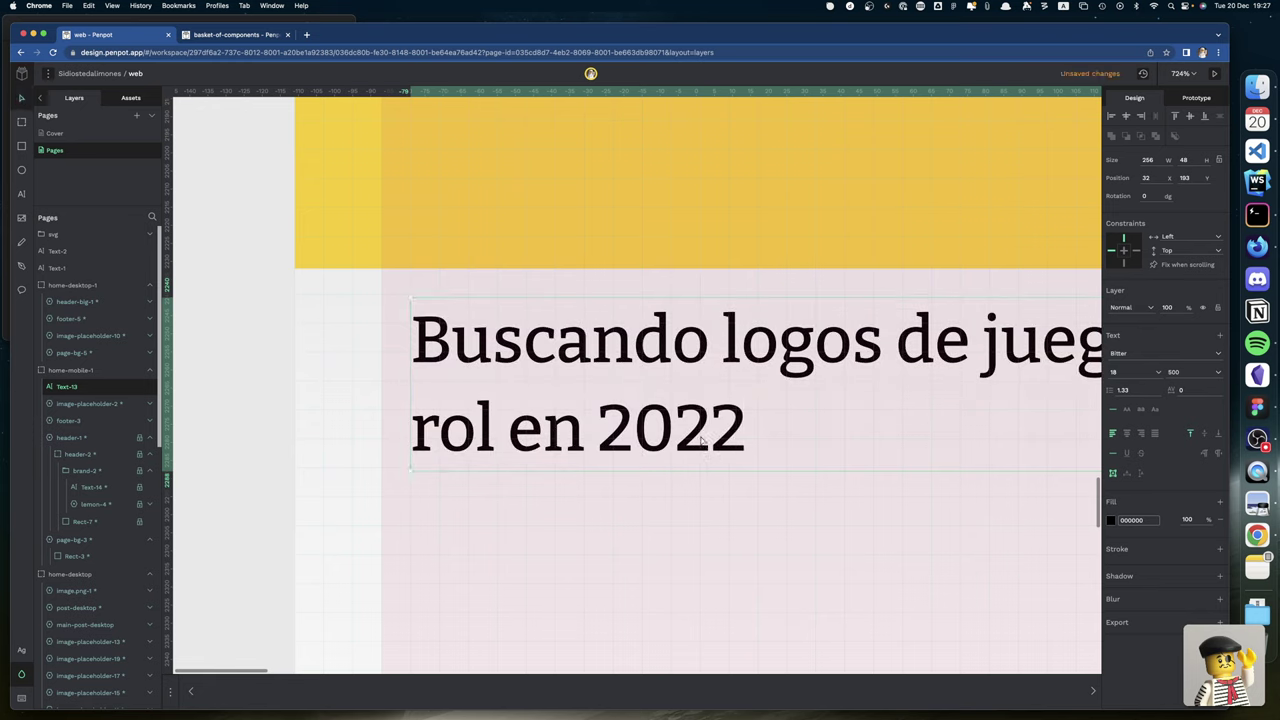
Draw a rectangle about 126 by 63 over the title, starting at the placeholder's lower edge and the content column's left edge.
click(389, 278)
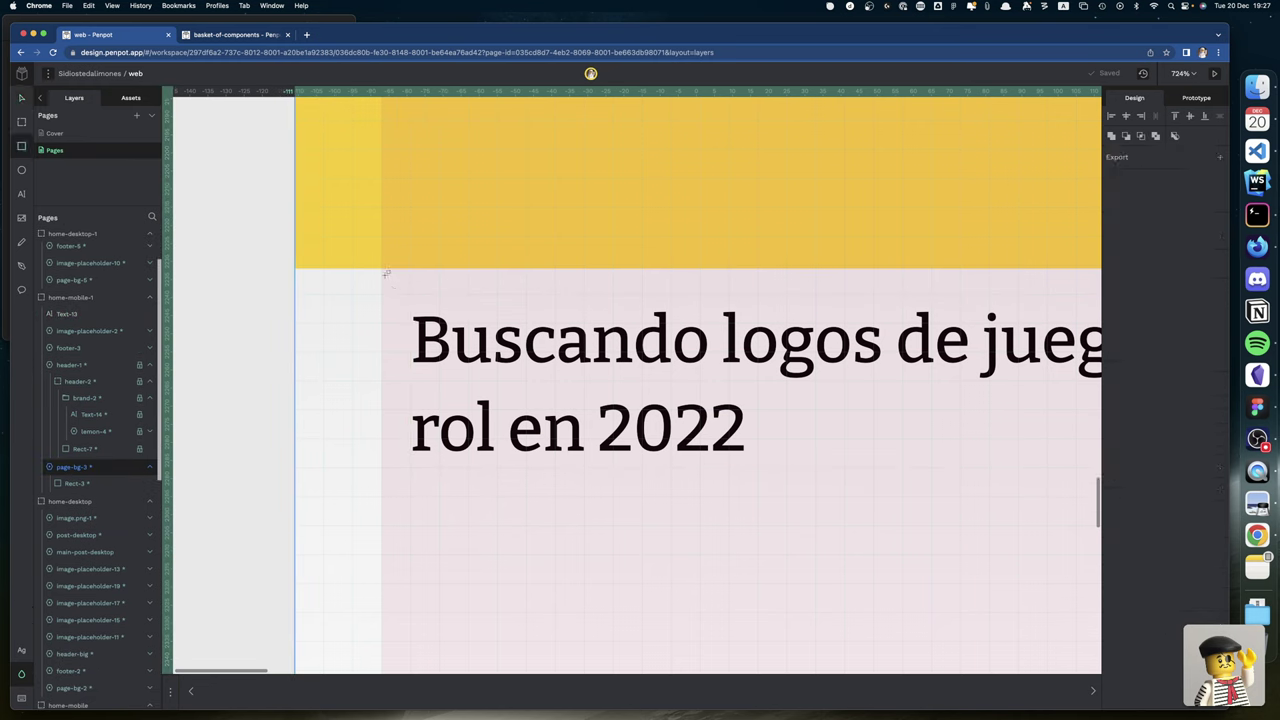
mouse_move(382, 270)
mouse_down()
mouse_move(567, 413)
mouse_move(773, 485)
mouse_move(757, 443)
mouse_move(903, 393)
mouse_move(894, 477)
mouse_move(837, 391)
mouse_move(838, 494)
mouse_up()
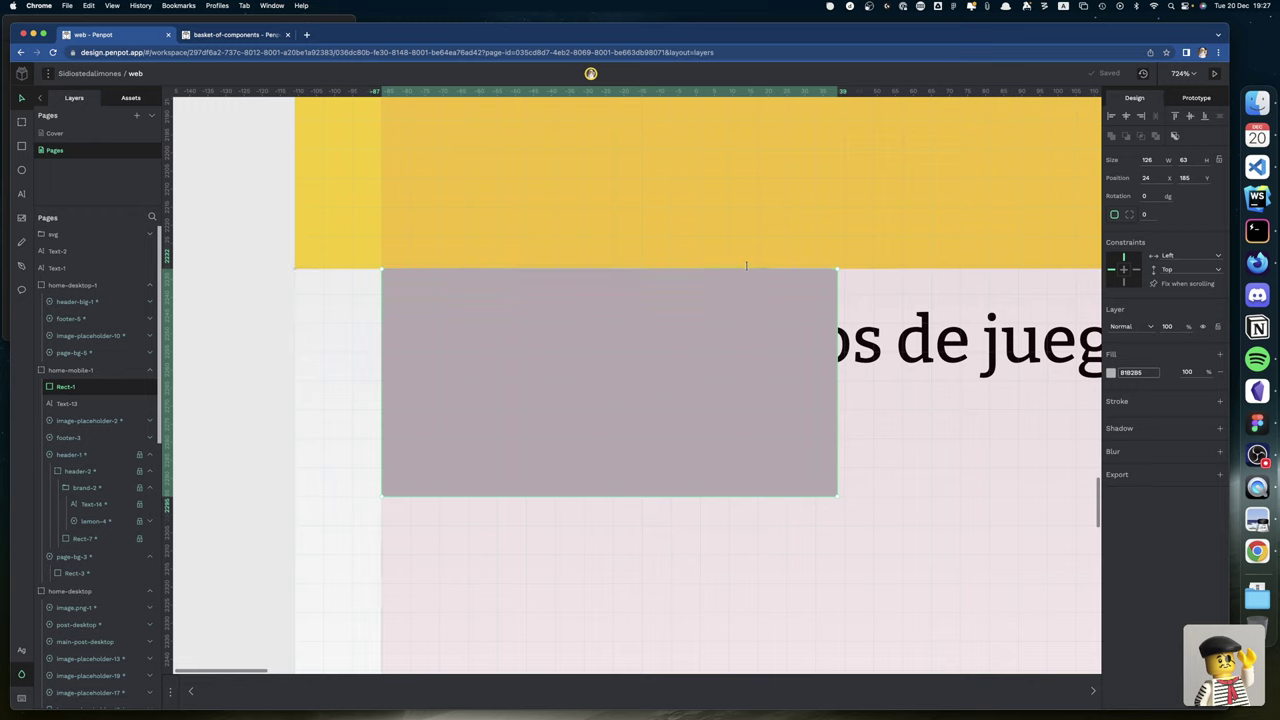
Reduce the yellow image placeholder's height to 112 and extend the rectangle up to meet it at Y 184, 64 high.
drag(746, 266, 809, 266)
click(866, 265)
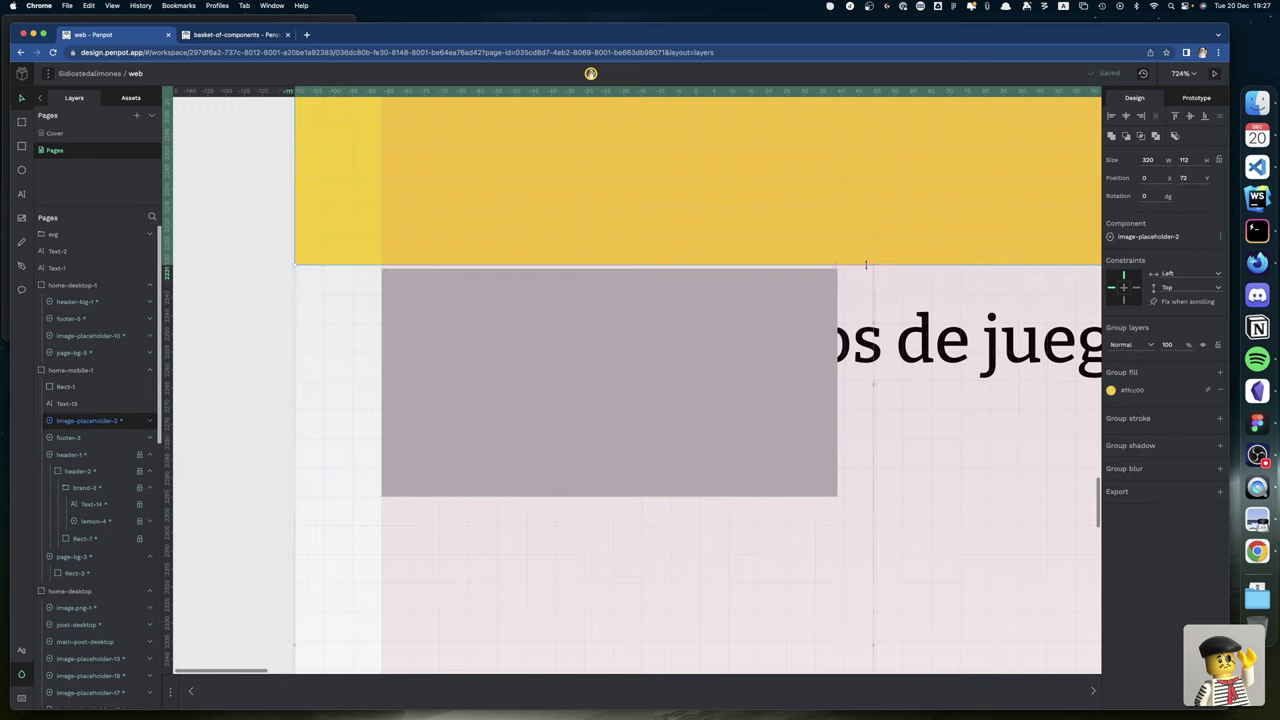
click(822, 281)
drag(816, 266, 816, 264)
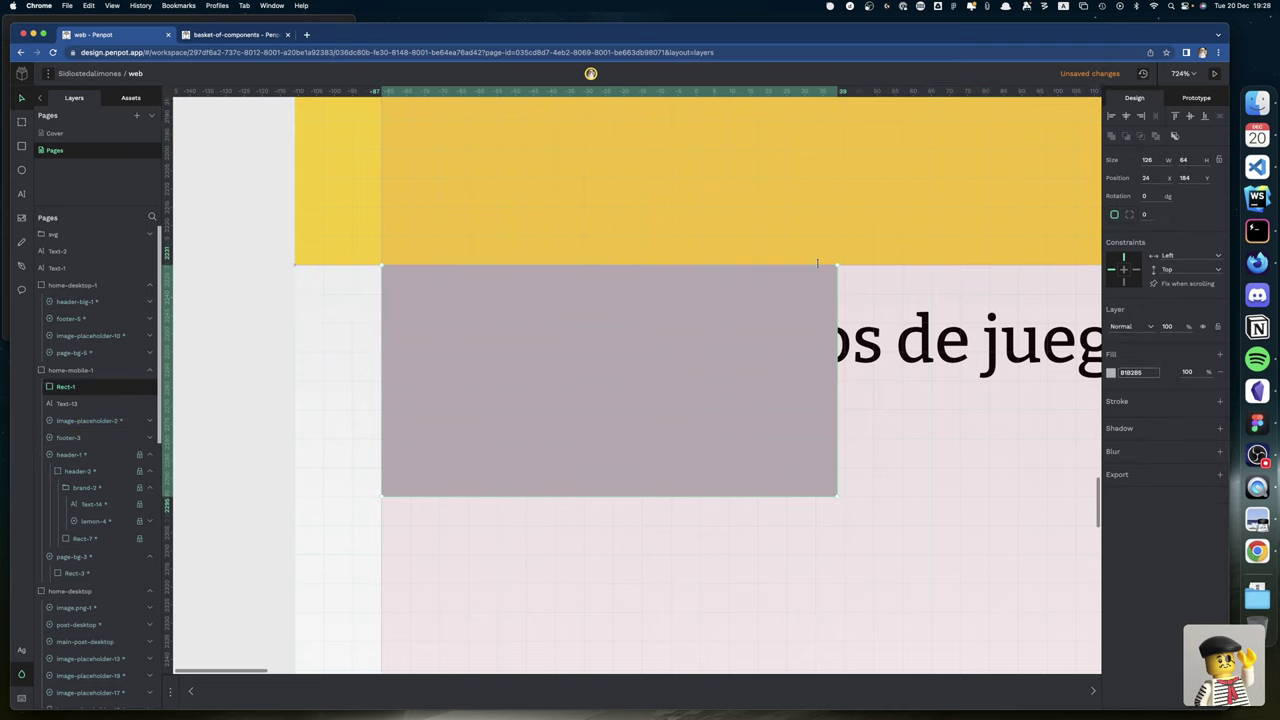
Move the title up to Y 192 and bring it forward in front of the grey rectangle.
click(928, 340)
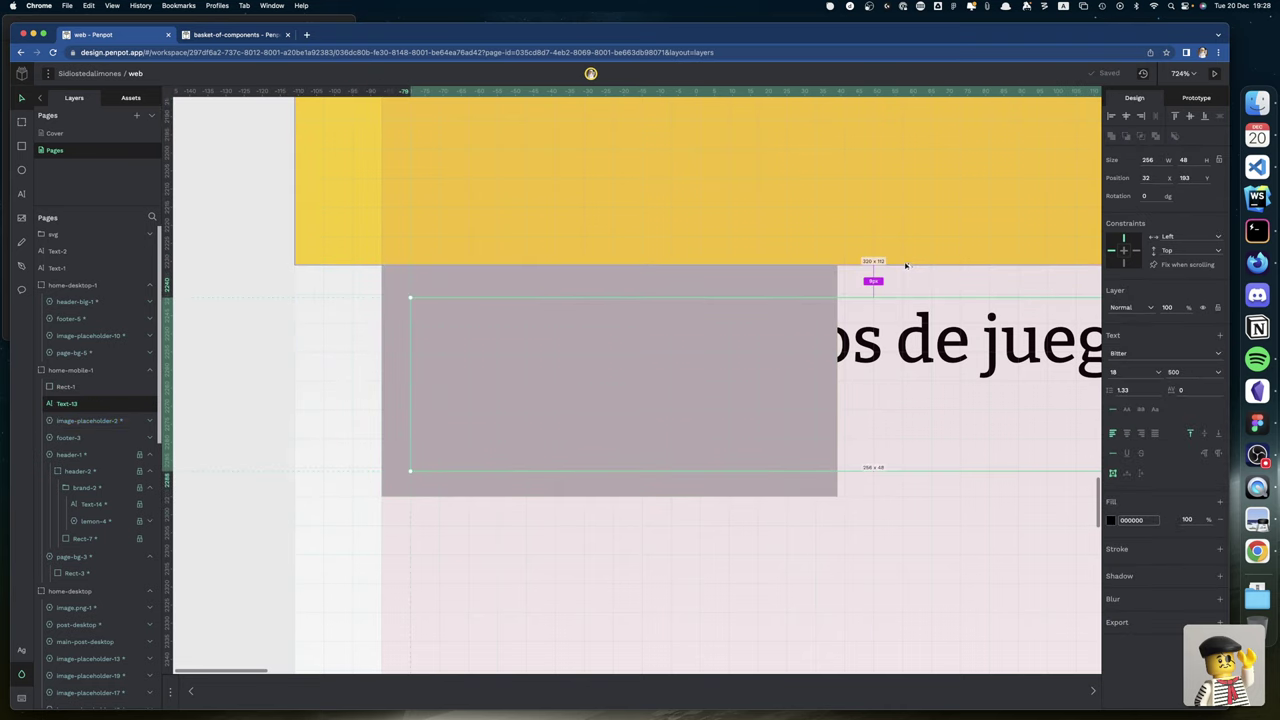
key(Up)
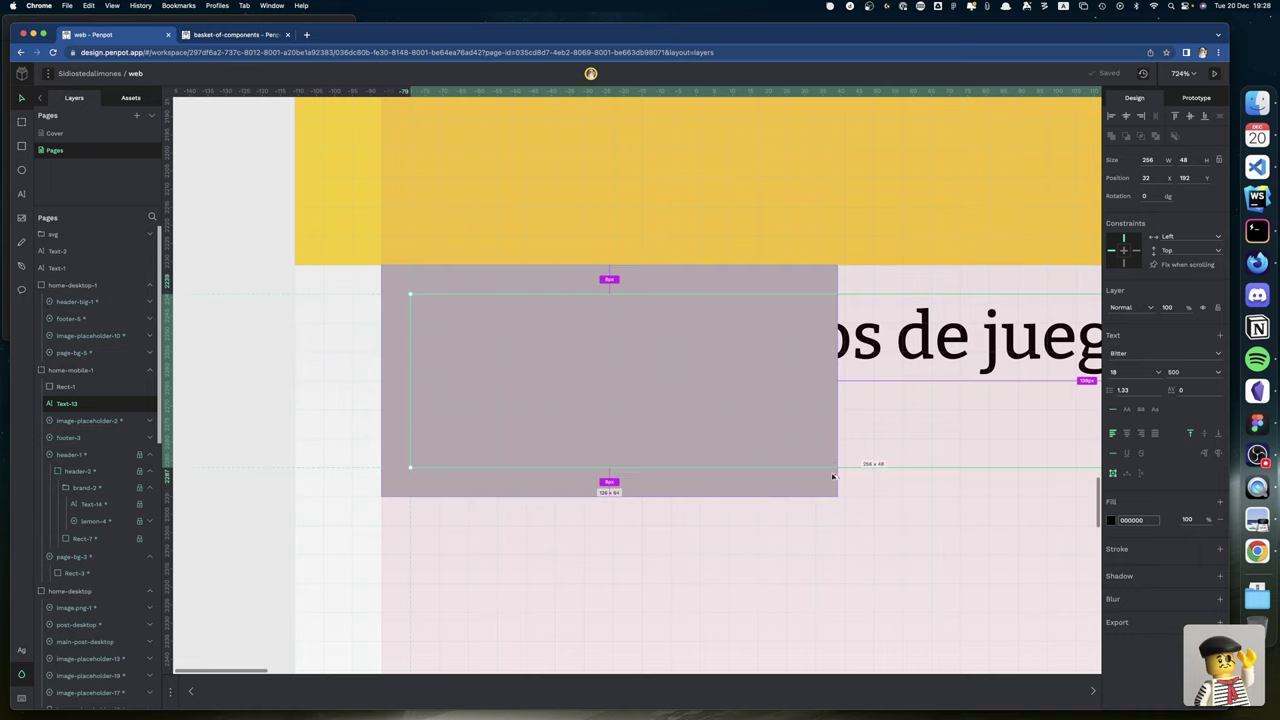
right_click(867, 343)
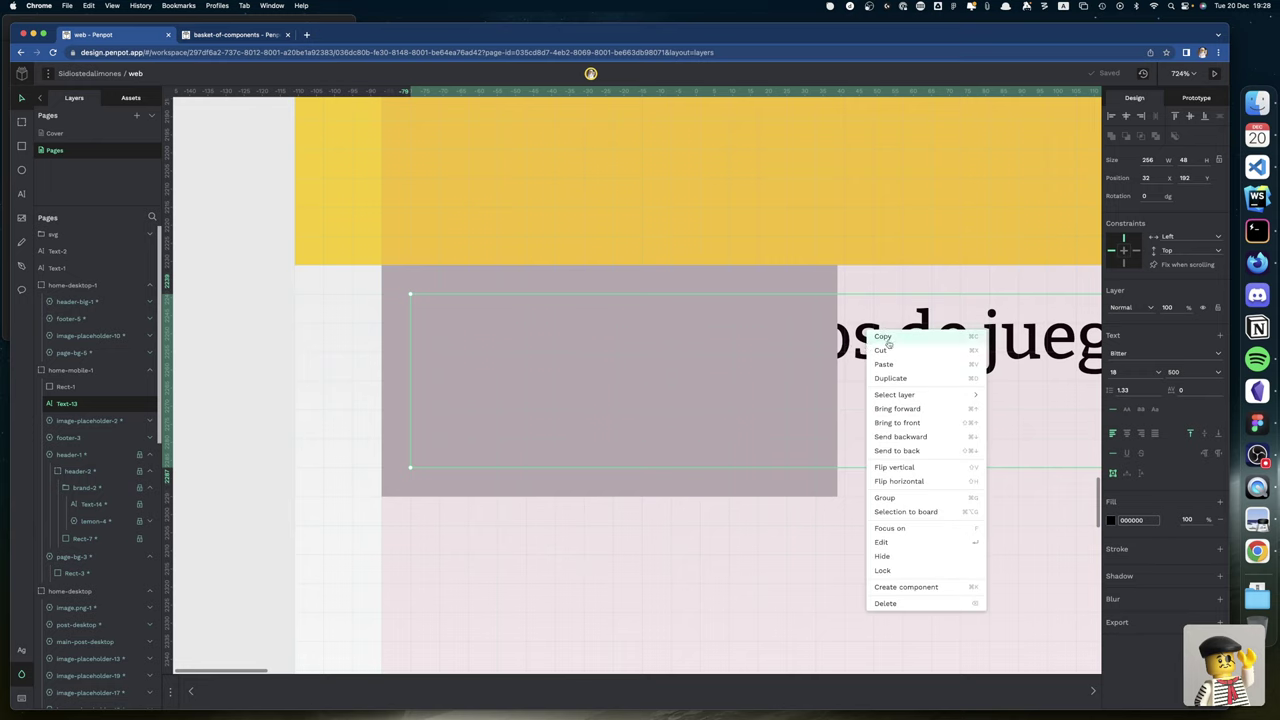
mouse_move(914, 400)
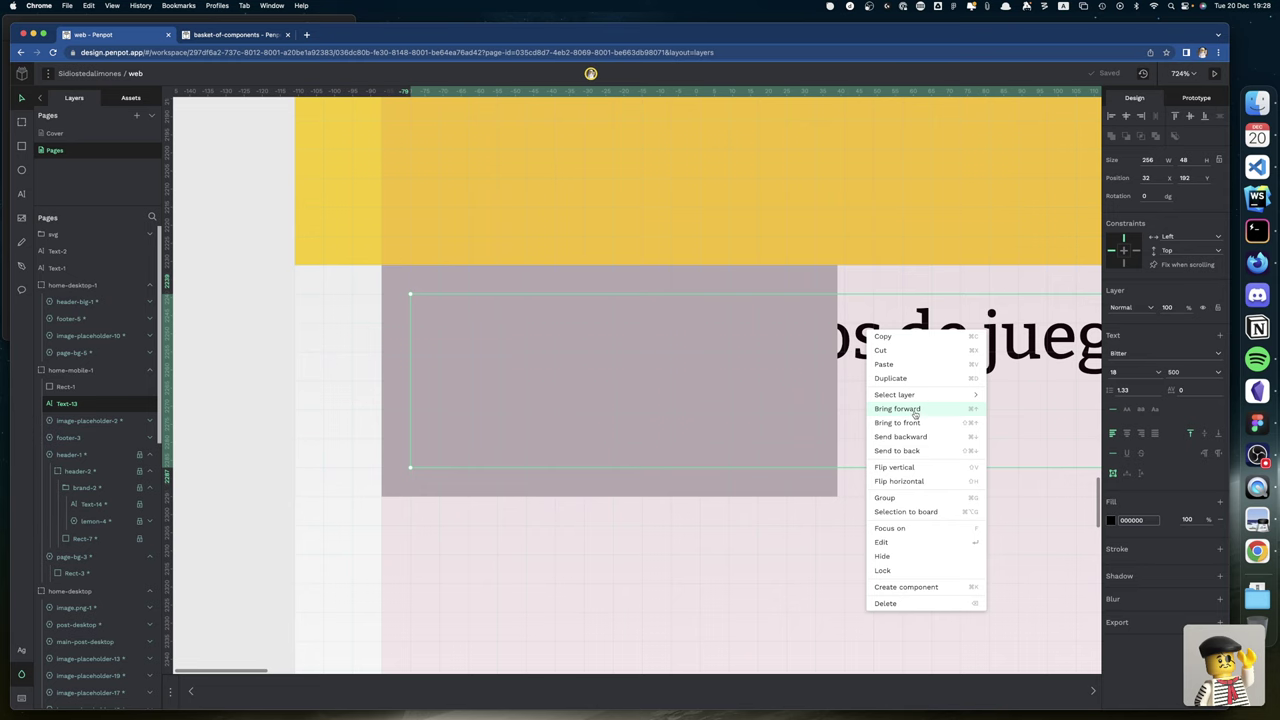
click(915, 412)
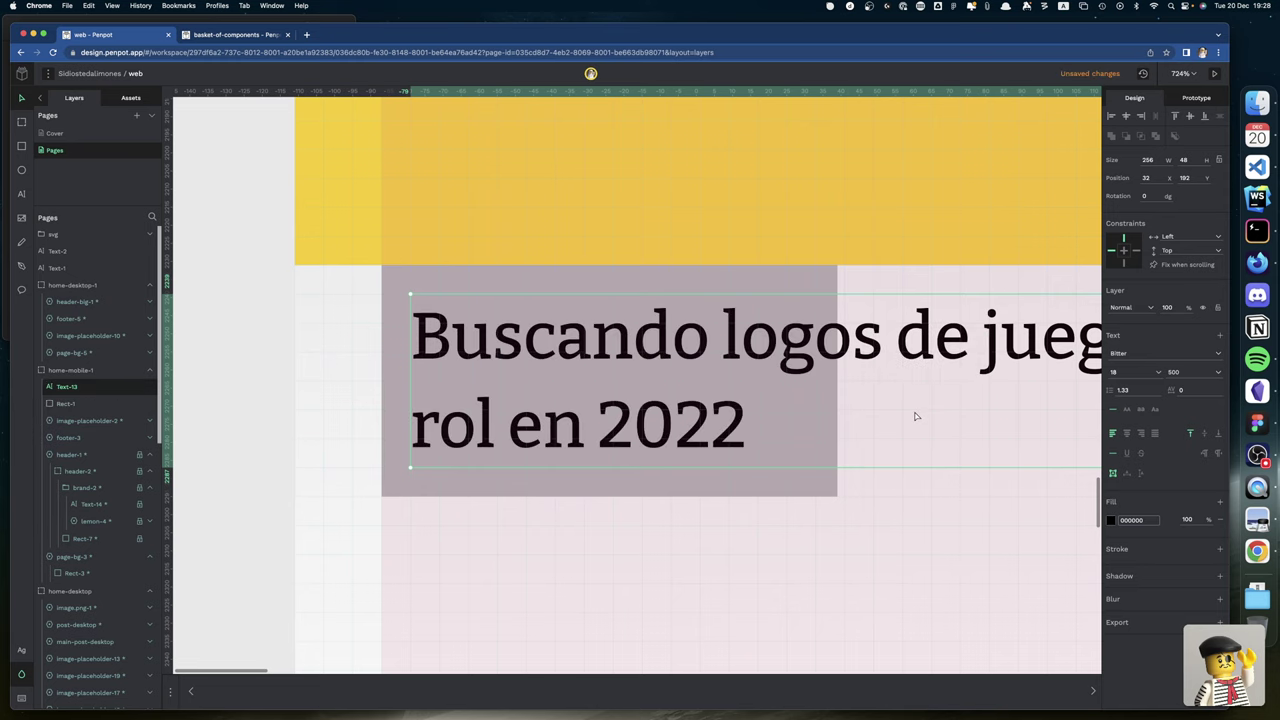
Set the grey rectangle's height to half of 64, giving 32.
click(824, 288)
scroll(824, 288, right, 5)
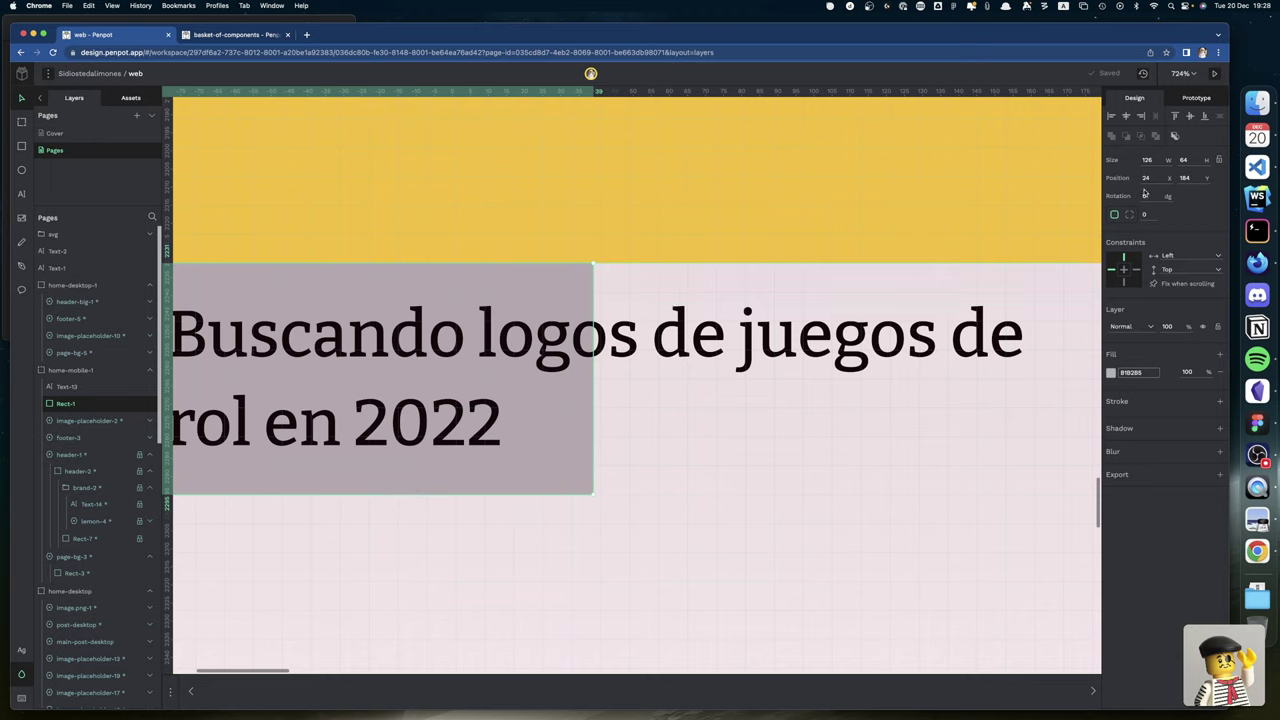
click(1200, 159)
text(64/2)
key(Return)
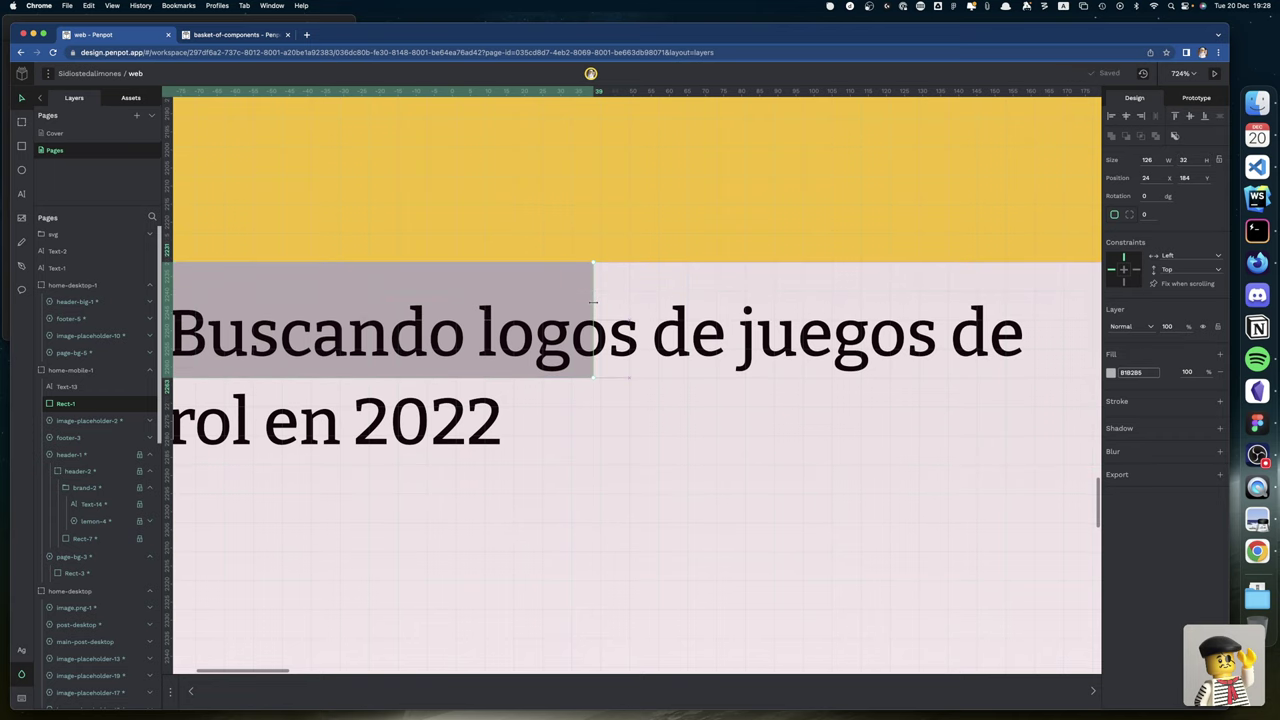
Stretch the rectangle's right edge toward the end of the title's first line, to about 243 wide.
drag(593, 301, 1008, 366)
scroll(1006, 363, right, 5)
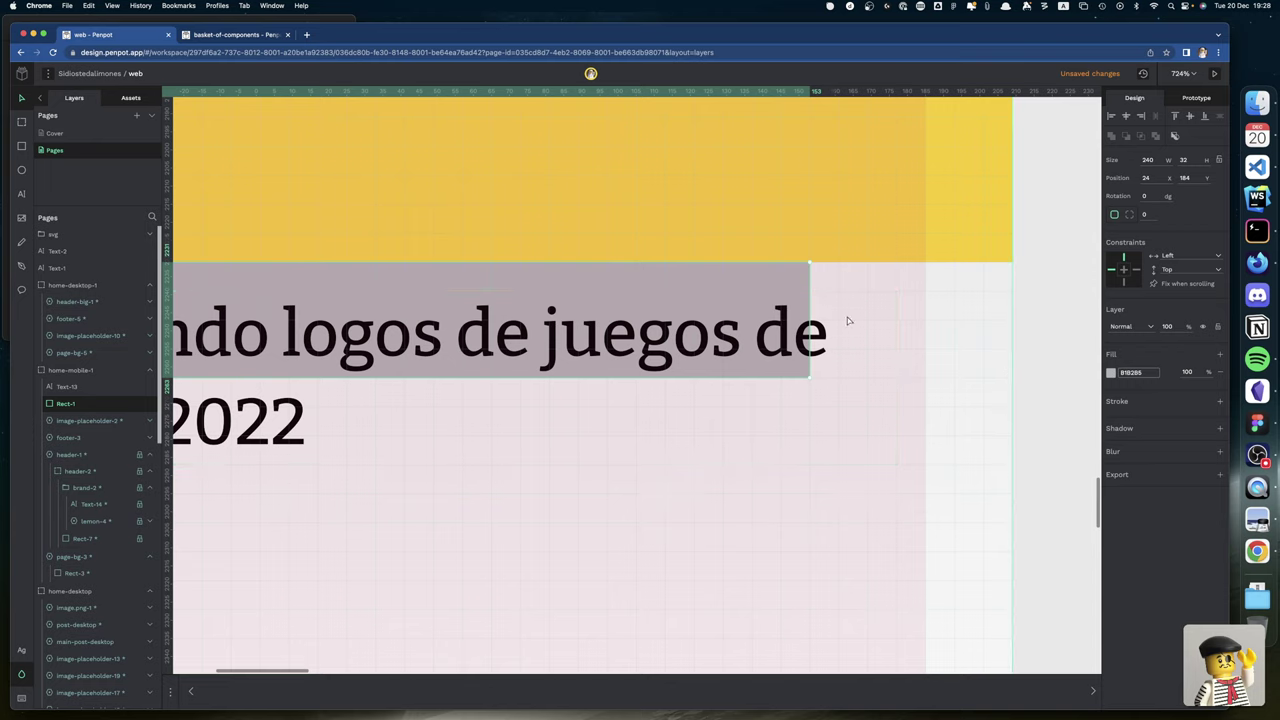
mouse_move(808, 312)
mouse_down()
mouse_move(836, 314)
mouse_move(820, 316)
mouse_up()
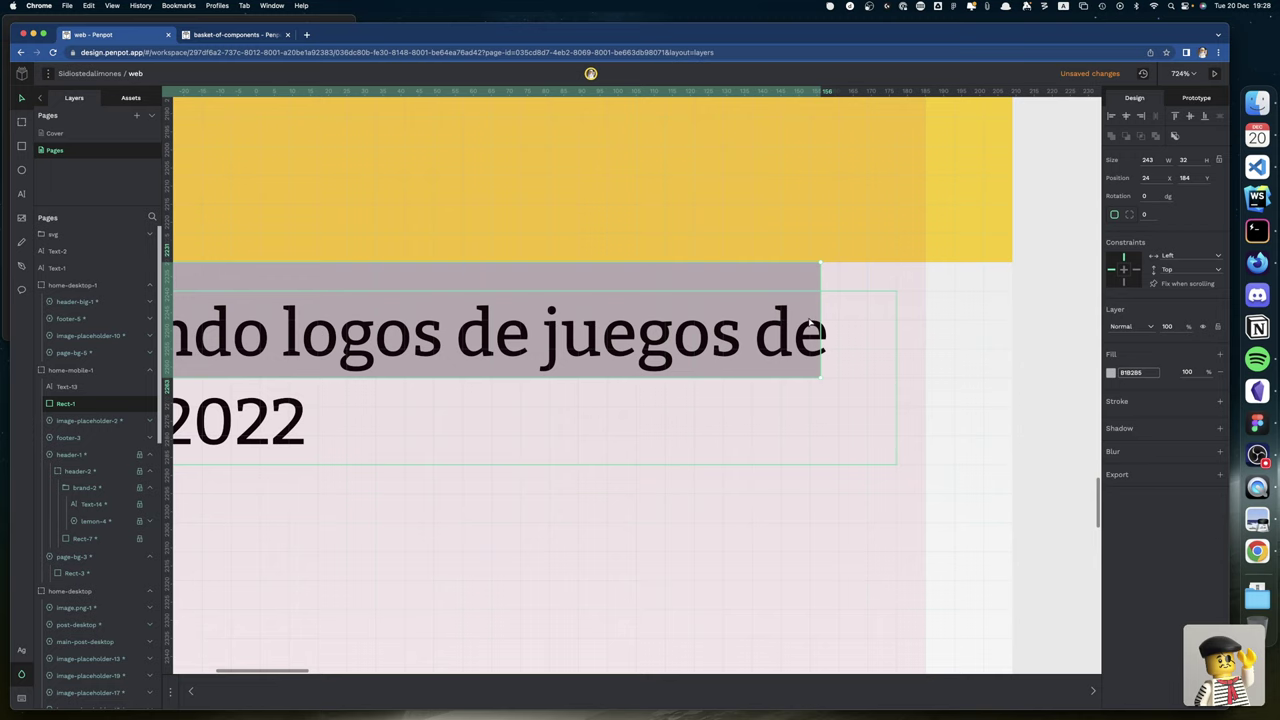
Switch the title text to auto width and narrow its box to about 248 wide so it wraps after "juegos de".
scroll(810, 320, left, 1)
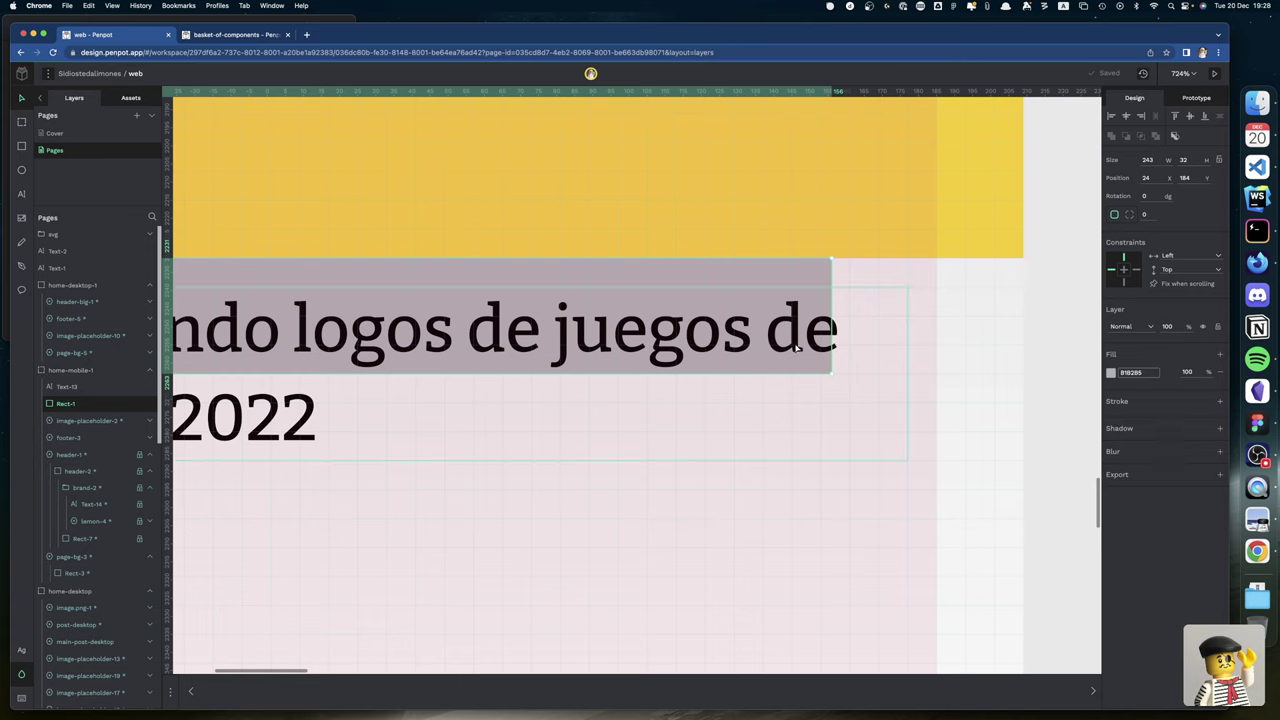
click(806, 349)
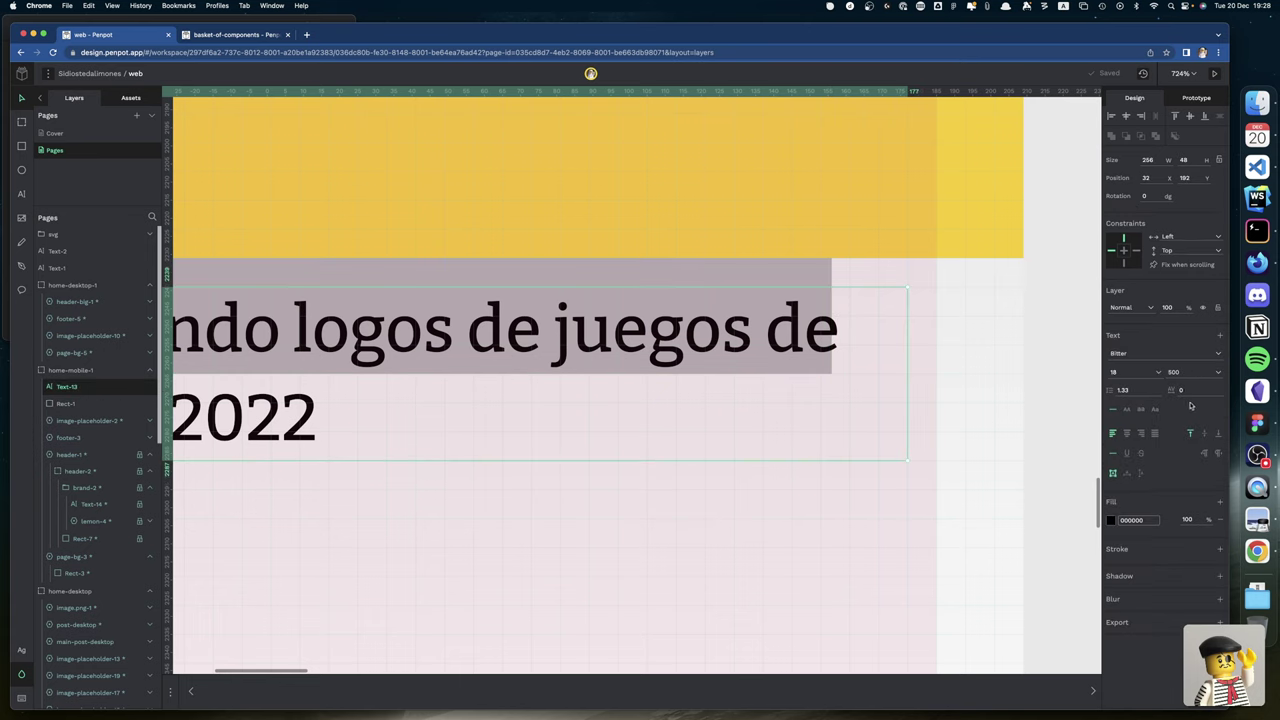
click(1129, 475)
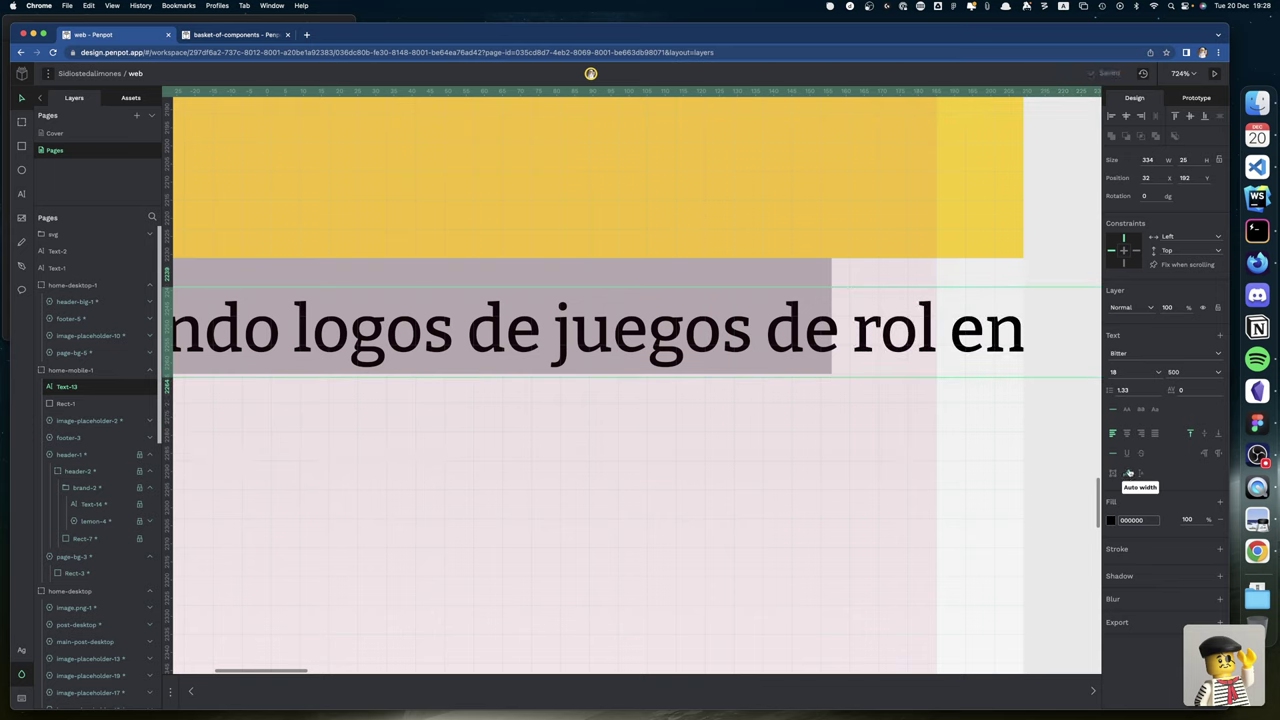
scroll(868, 397, down, 3)
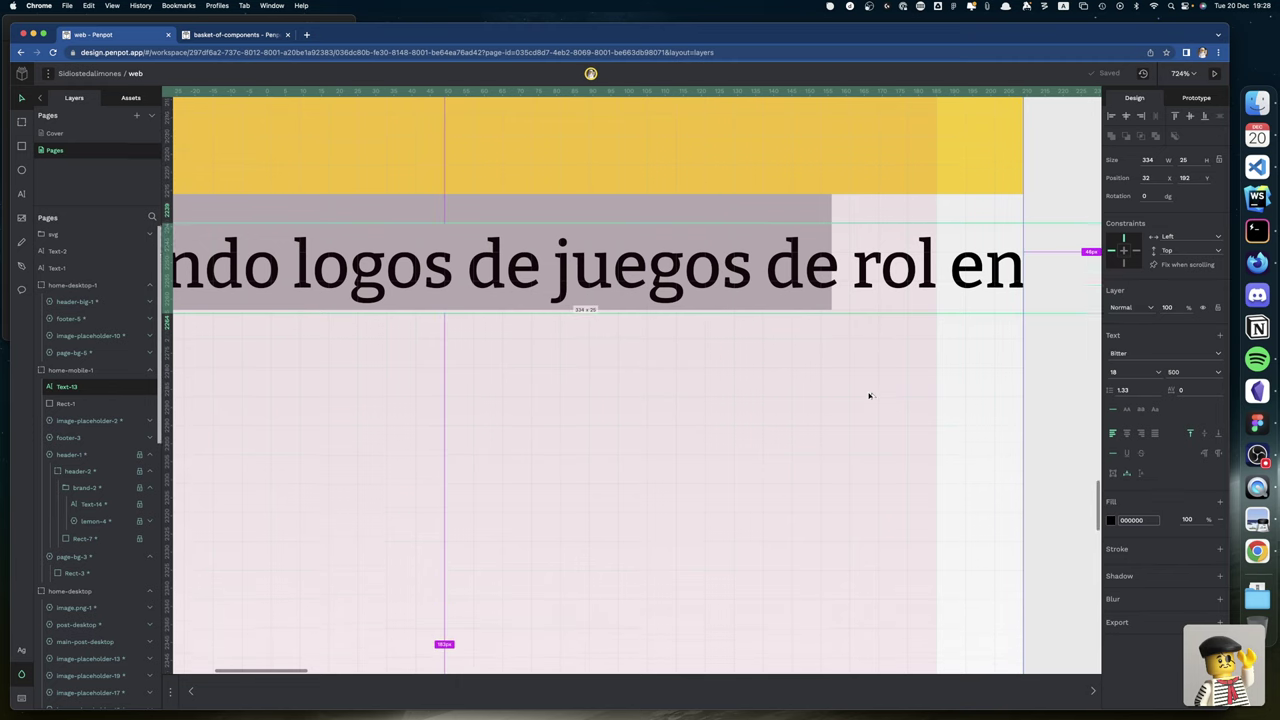
scroll(868, 397, up, 5)
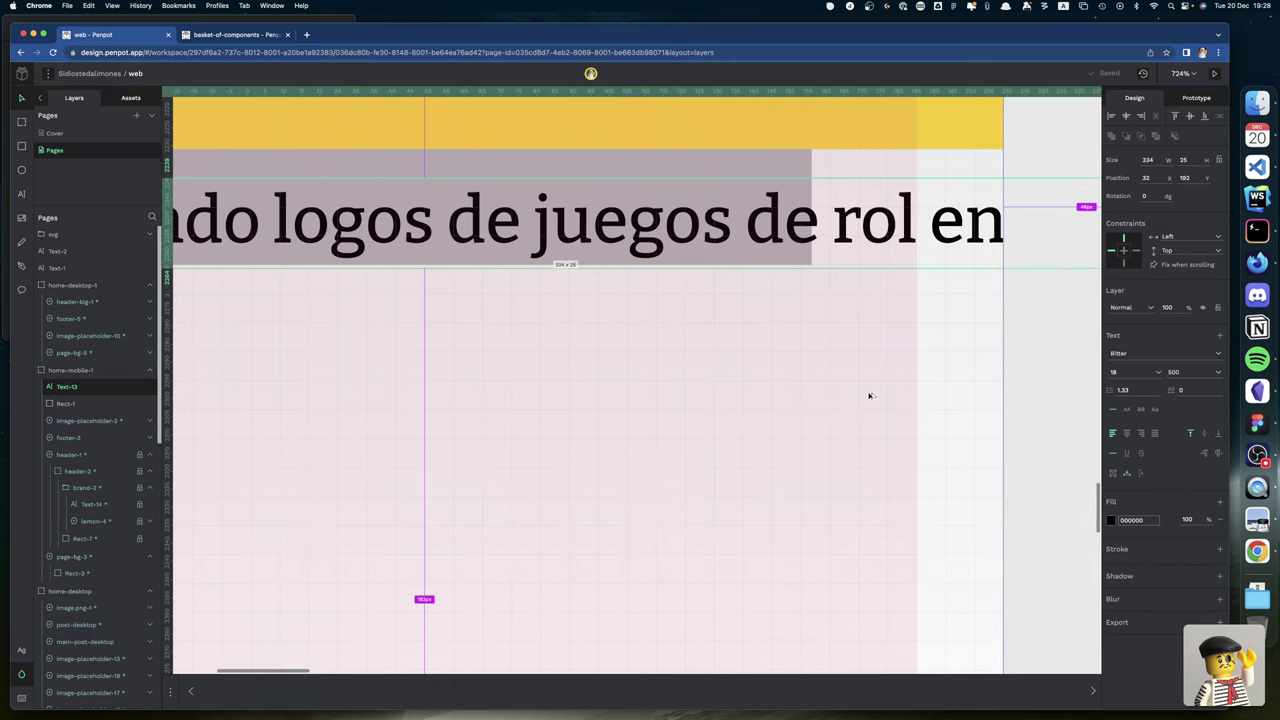
scroll(868, 397, down, 20)
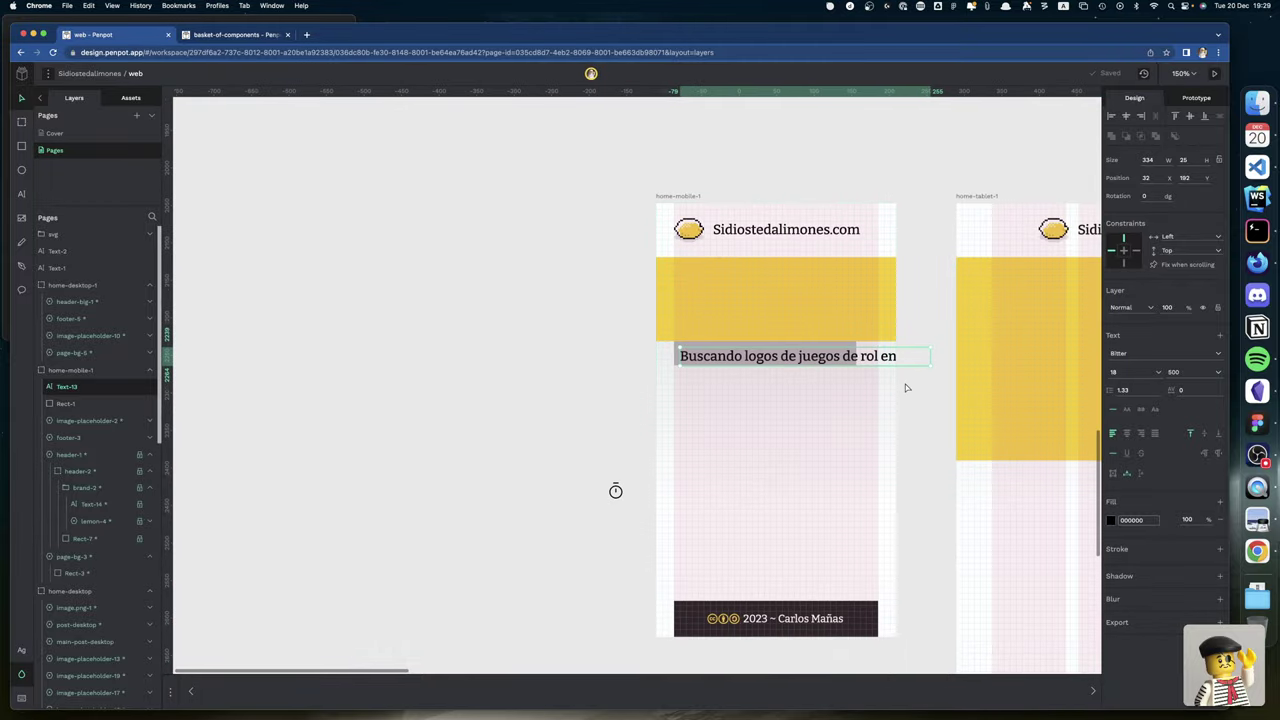
drag(930, 354, 866, 353)
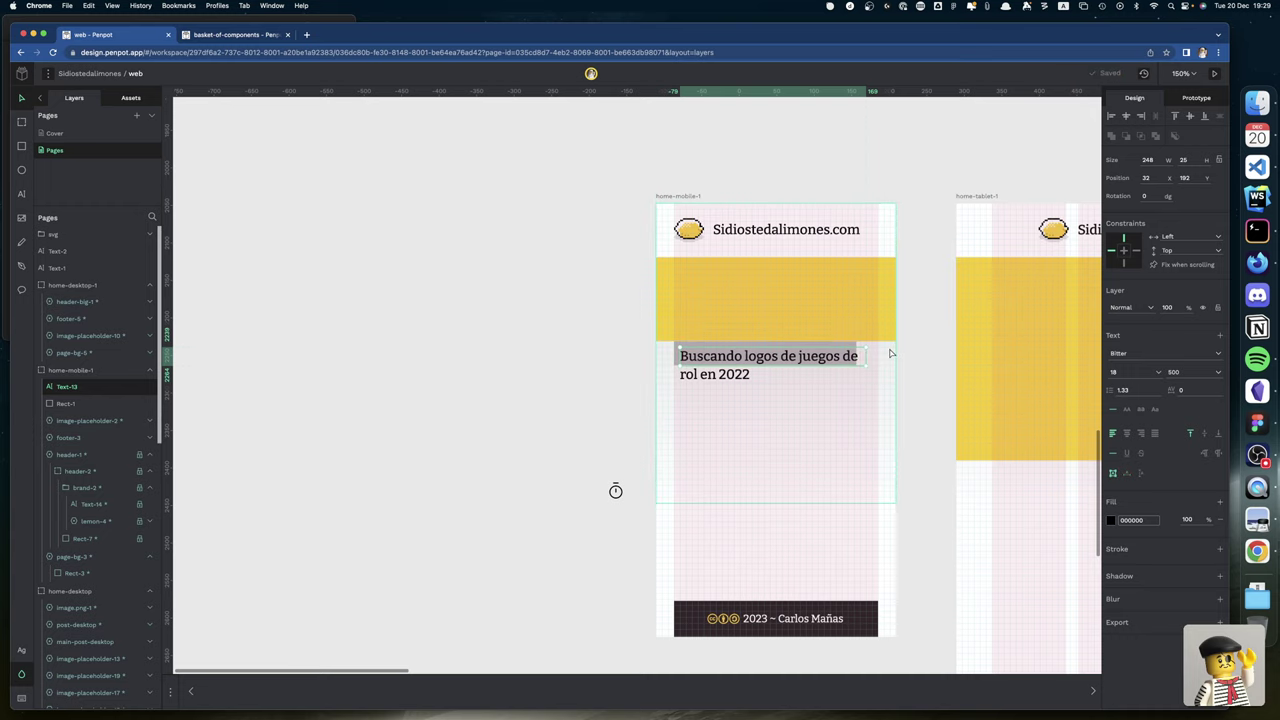
Align the rectangle's right edge with the end of the title's first line and add 8 to its width, giving 253.
scroll(890, 353, down, 10)
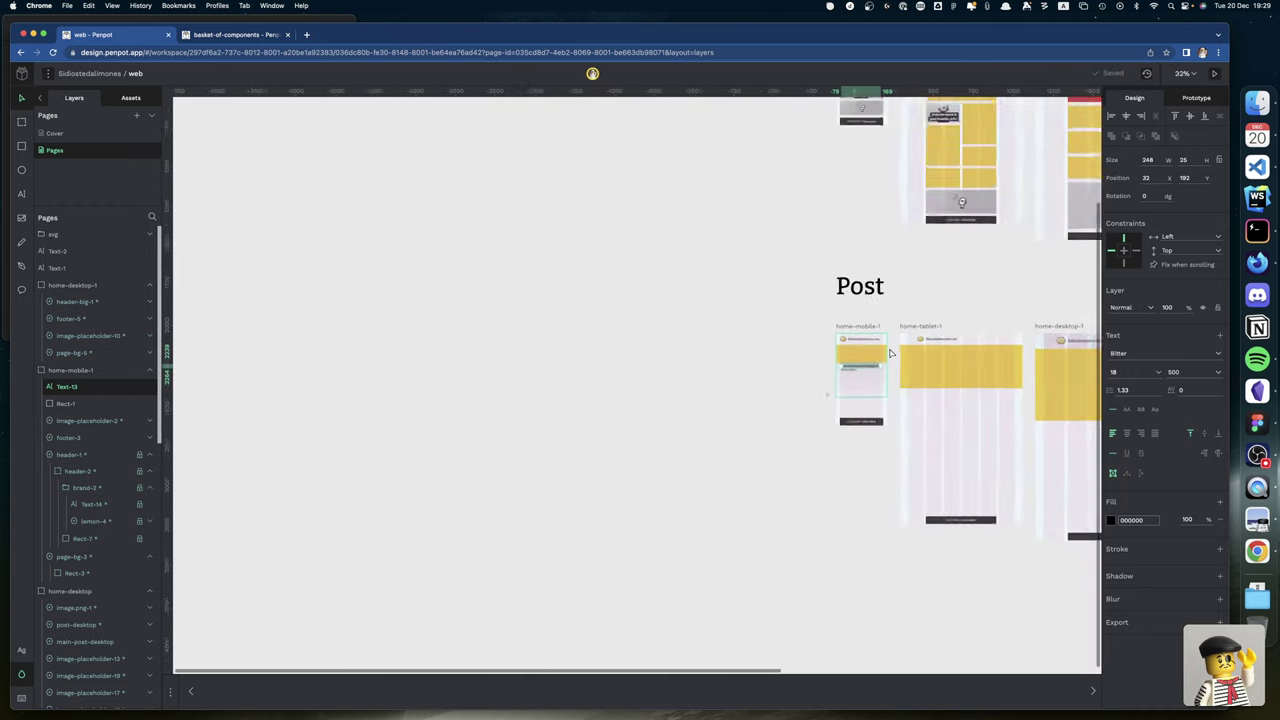
scroll(890, 353, up, 10)
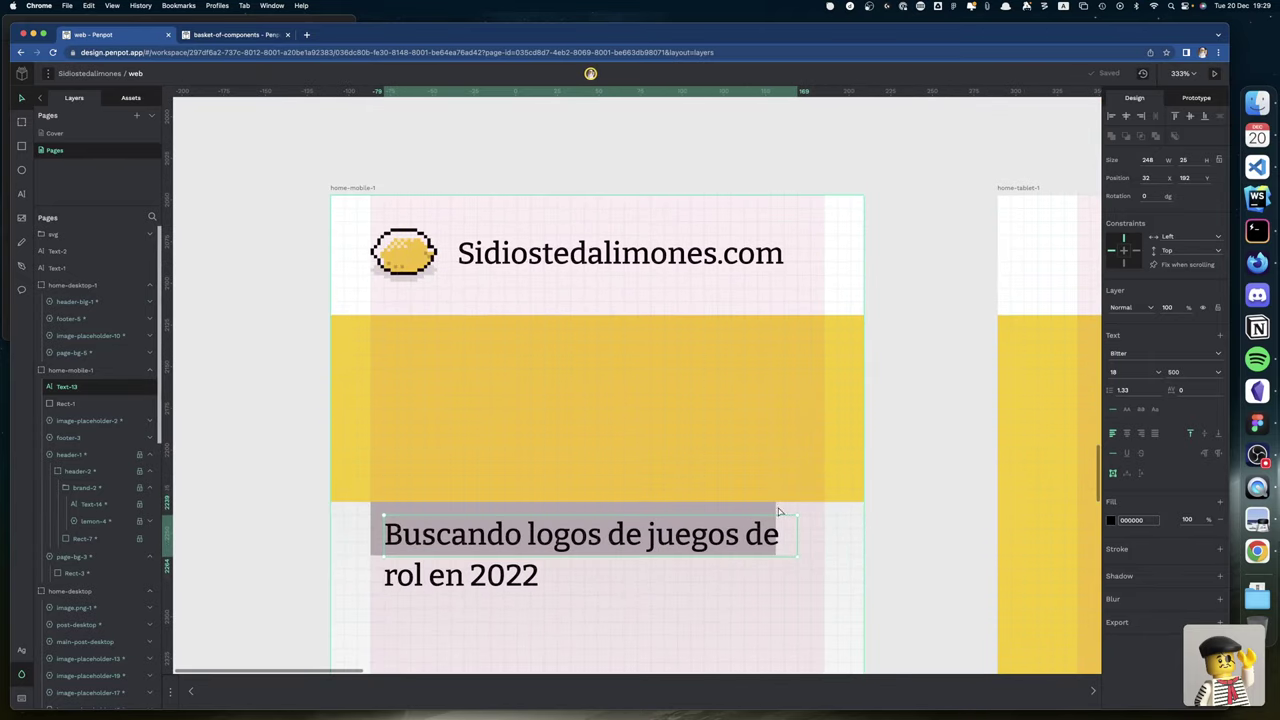
click(778, 508)
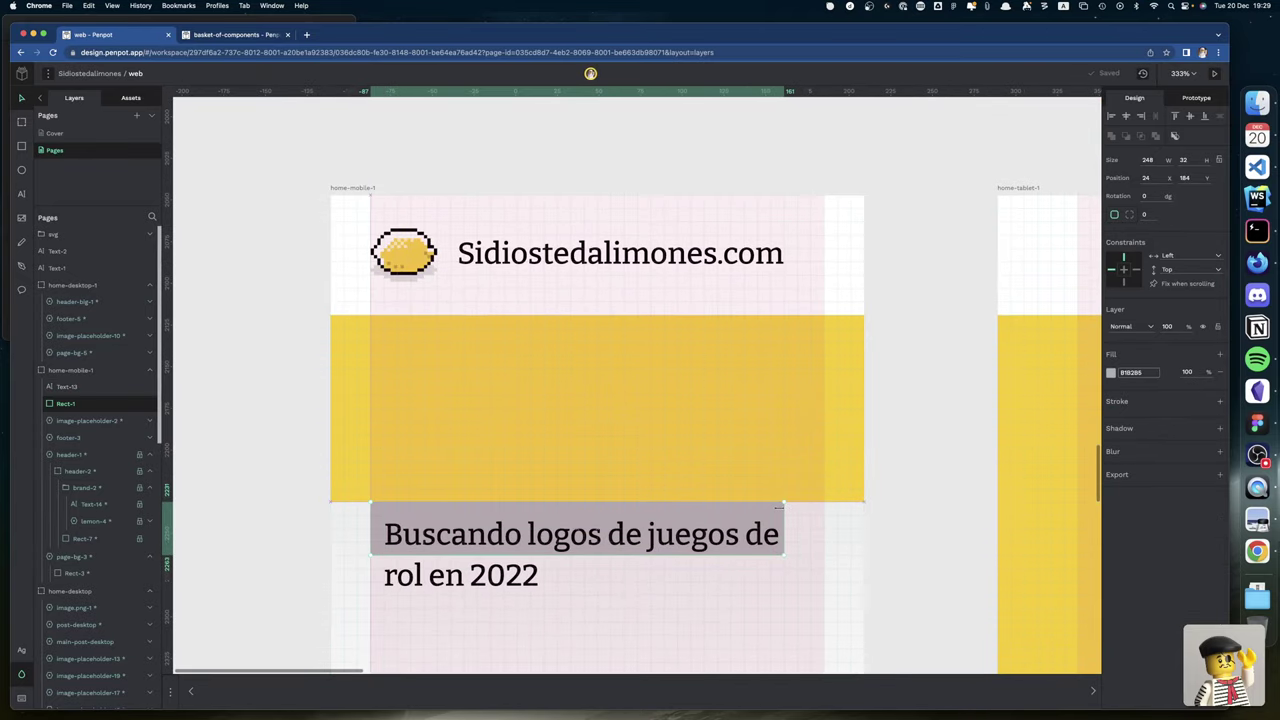
drag(780, 505, 778, 506)
scroll(800, 510, left, 2)
click(1150, 160)
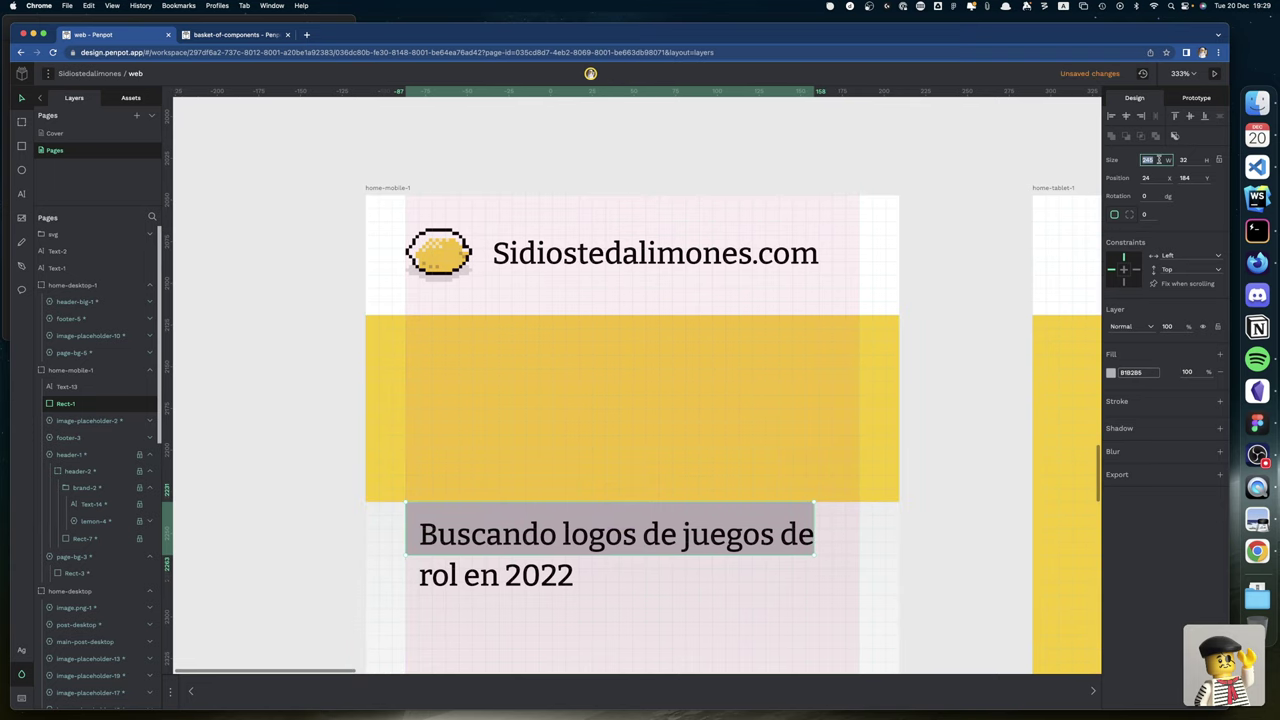
click(1159, 160)
text(+8)
key(Return)
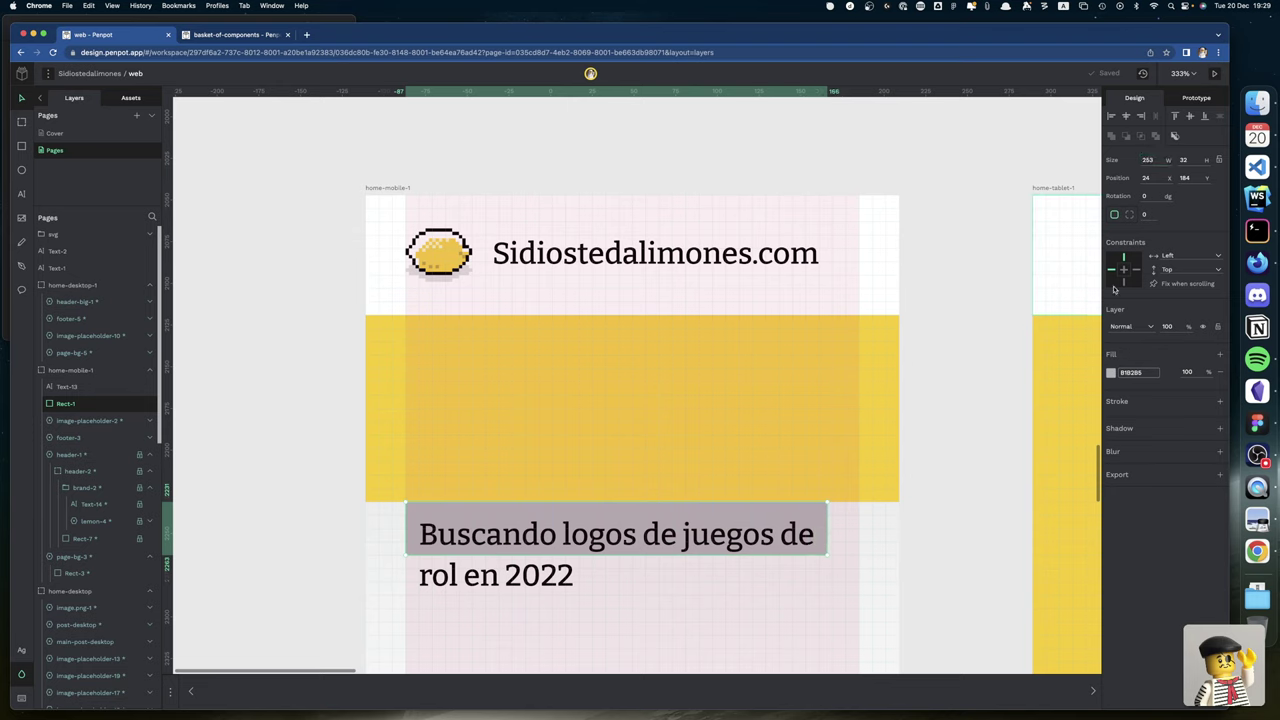
Open the grey rectangle's height for editing.
click(1196, 160)
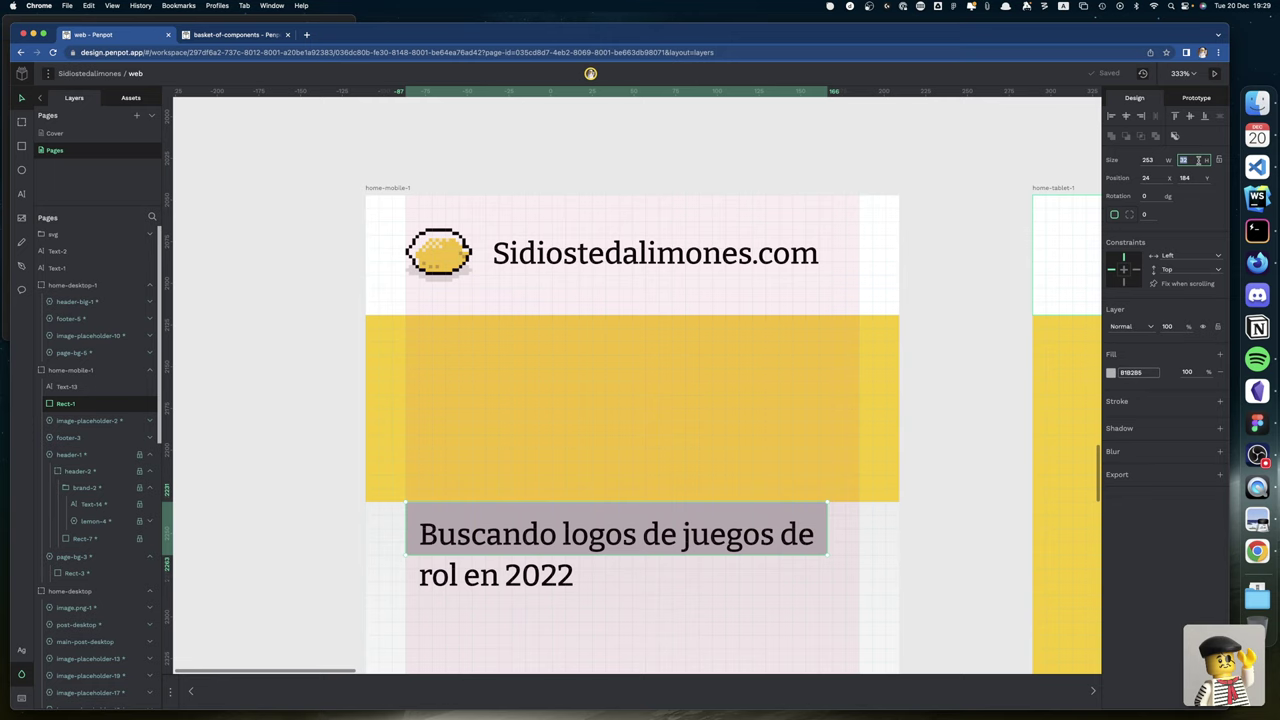